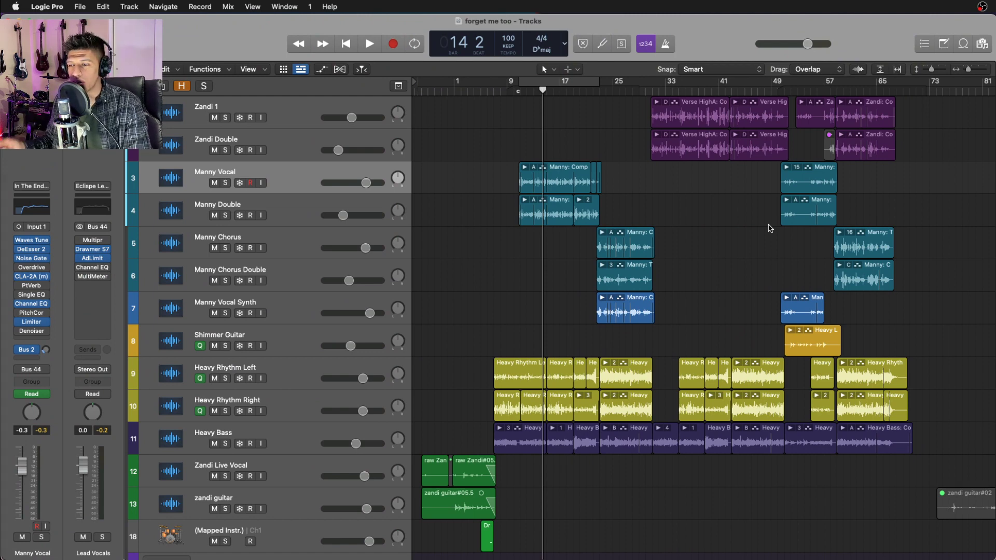
Switch to Safari and play the "forget me too" cover video on YouTube, skipping ahead past the two-minute mark.
key("super+Tab")
key("super+Tab")
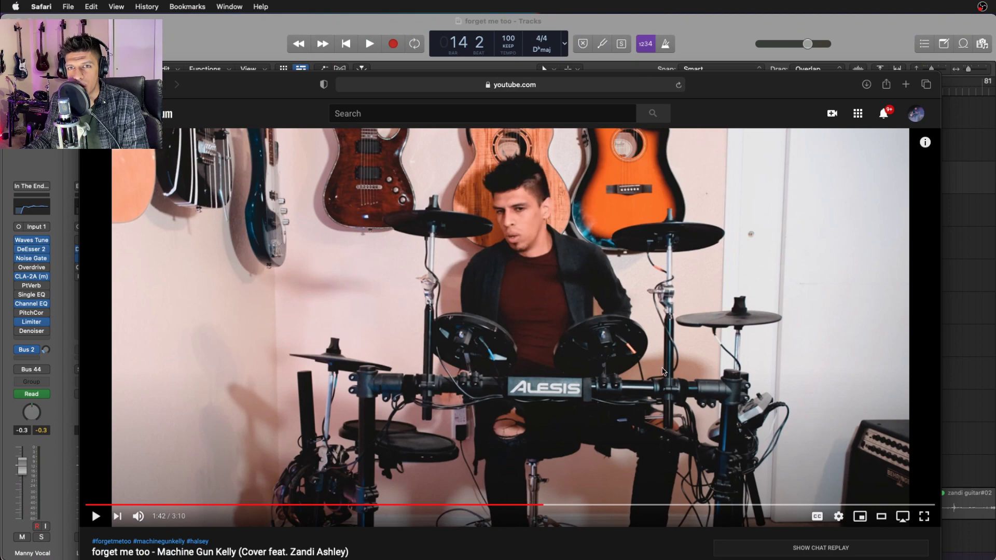
left_click(674, 371)
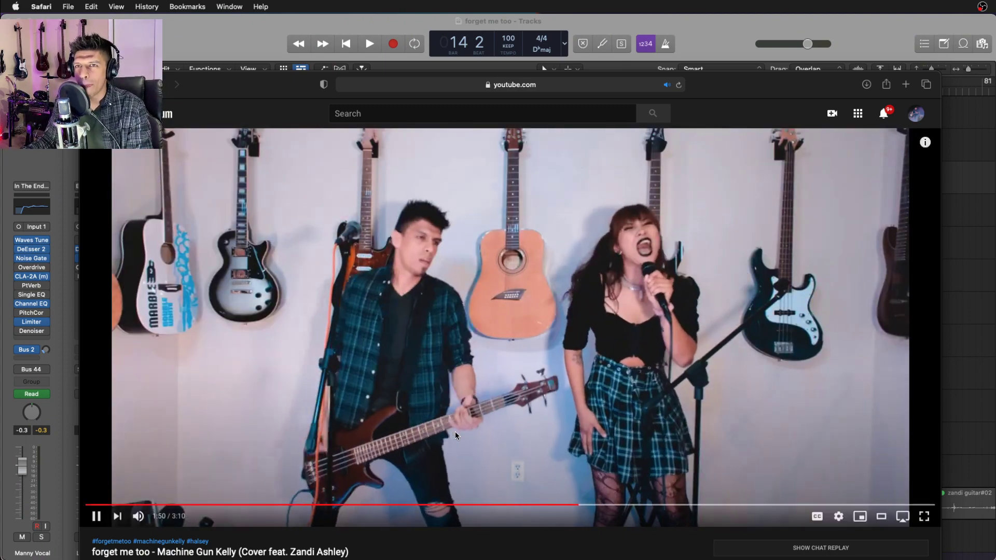
left_click(642, 505)
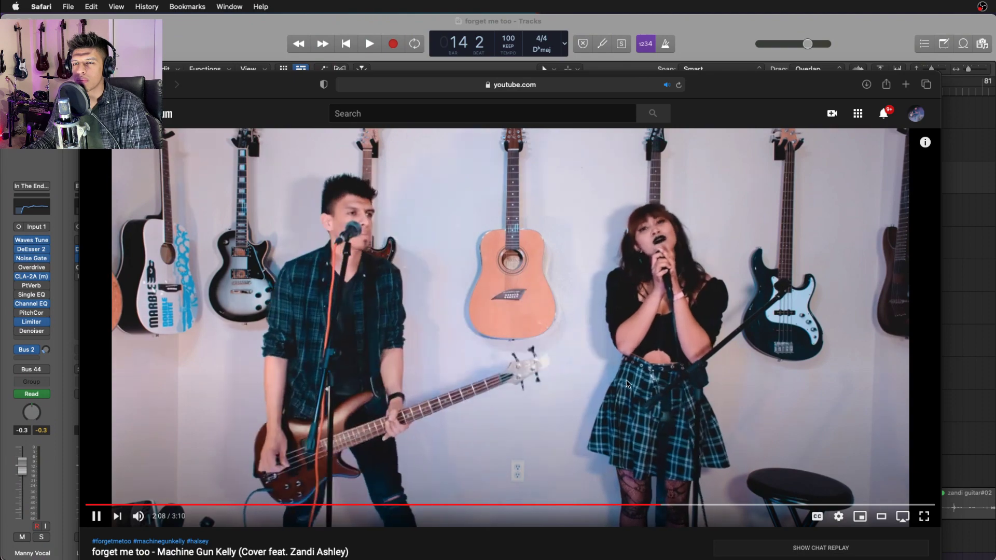
Pause the cover video and switch back to the song project in Logic Pro.
key("super+Tab")
key("super+Tab")
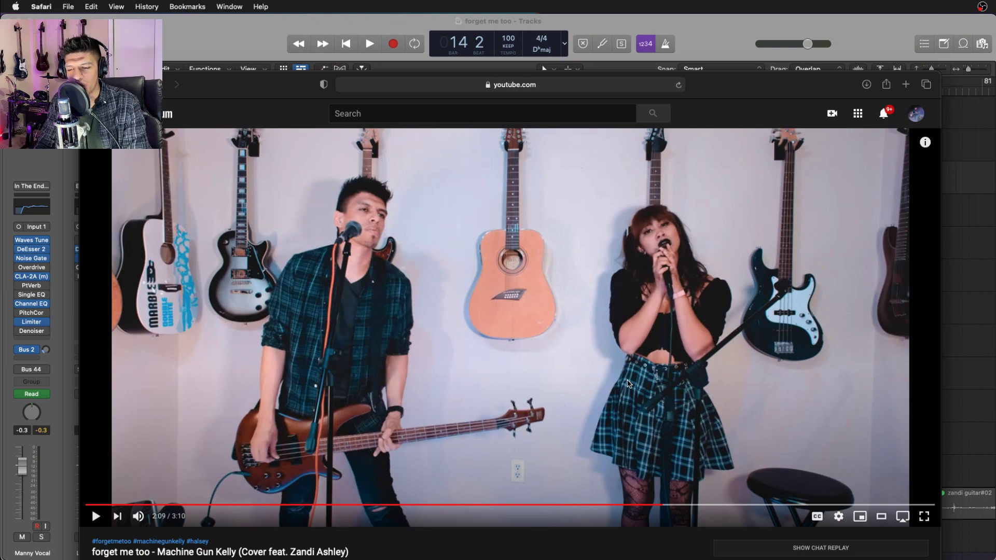
key("super+Tab")
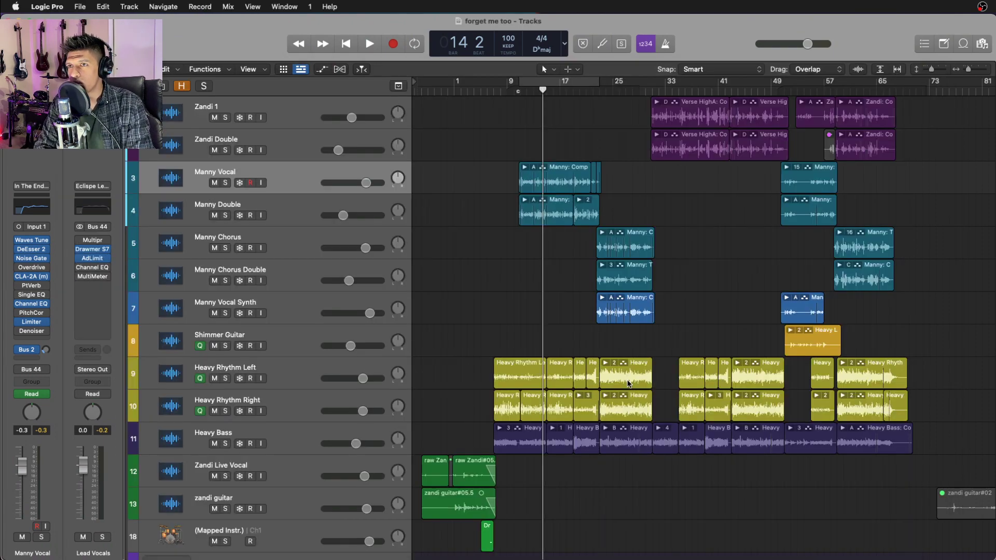
key("super+Tab")
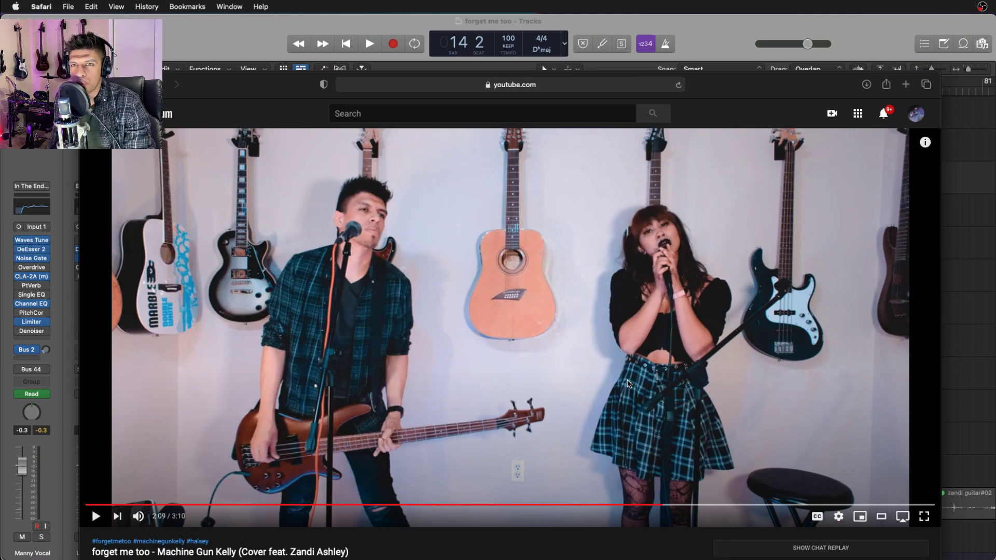
key("super+Tab")
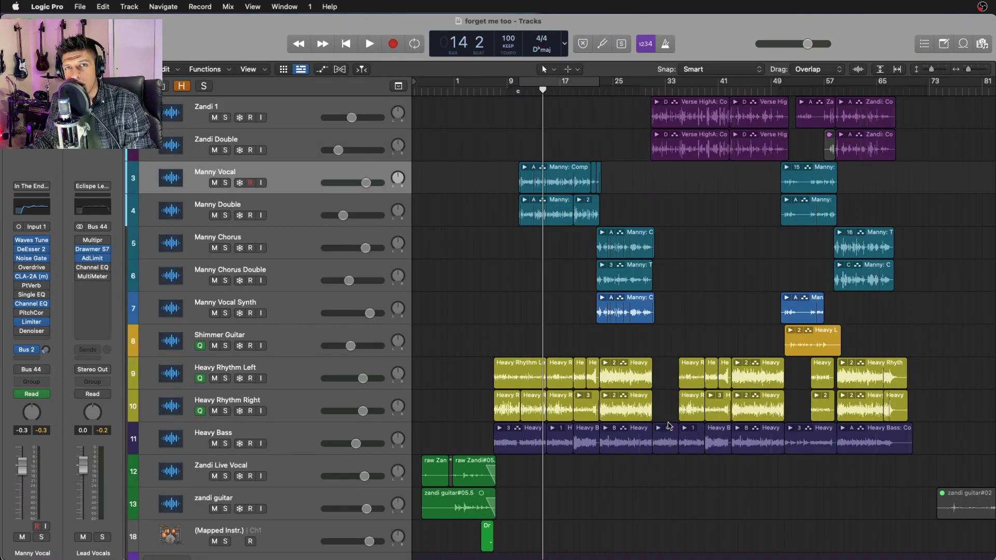
Step through the vocal tracks from Manny Double down to Manny Vocal Synth, and back up to Zandi 1.
left_click(714, 331, "ctrl+alt")
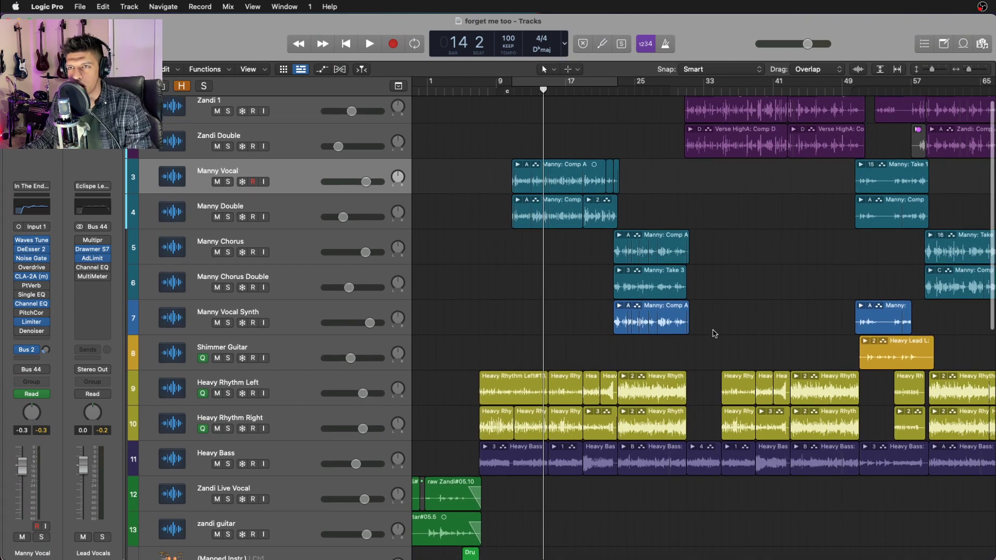
key("super+Left")
key("super+Left")
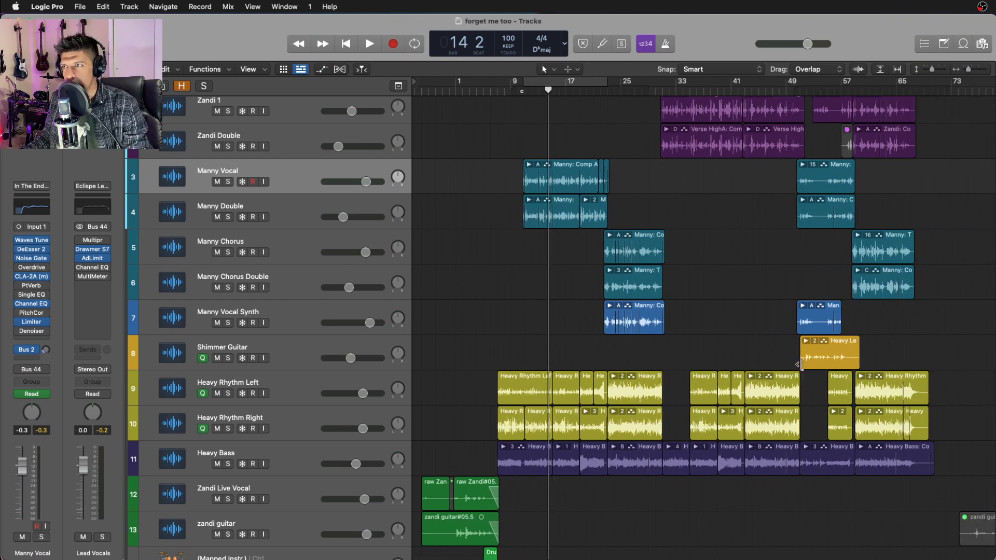
left_click(296, 207)
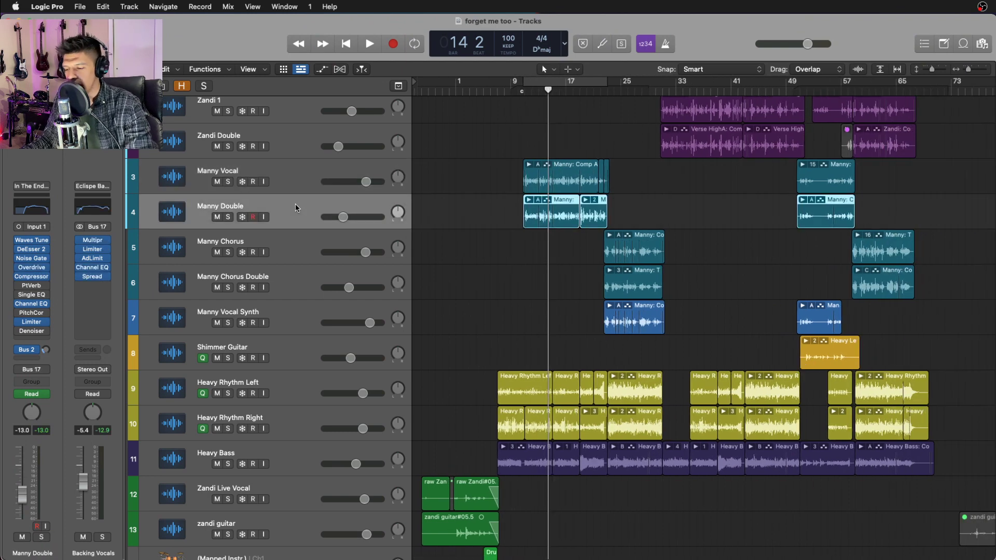
key("Down")
key("Down")
key("Down")
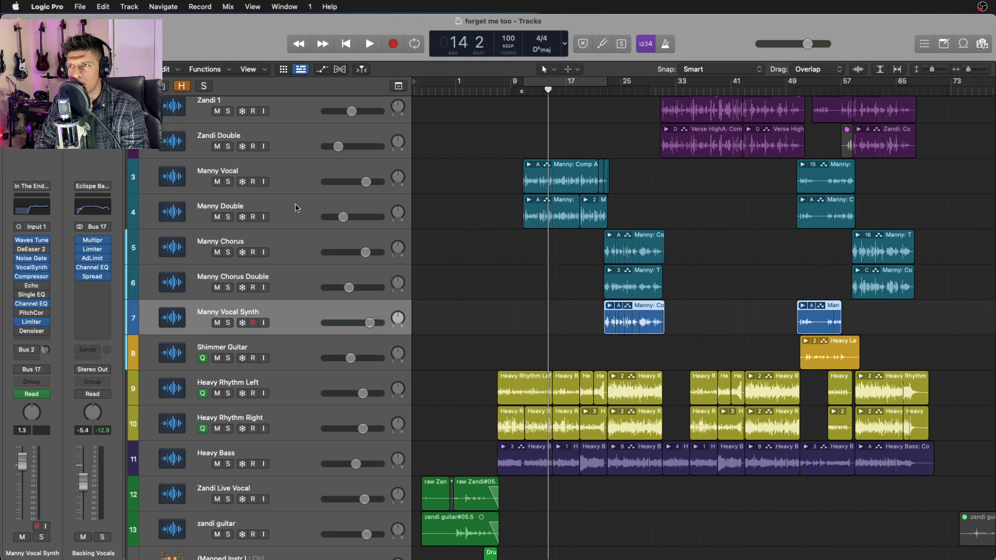
key("Up")
key("Up")
key("Up")
key("Up")
key("Up")
key("Up")
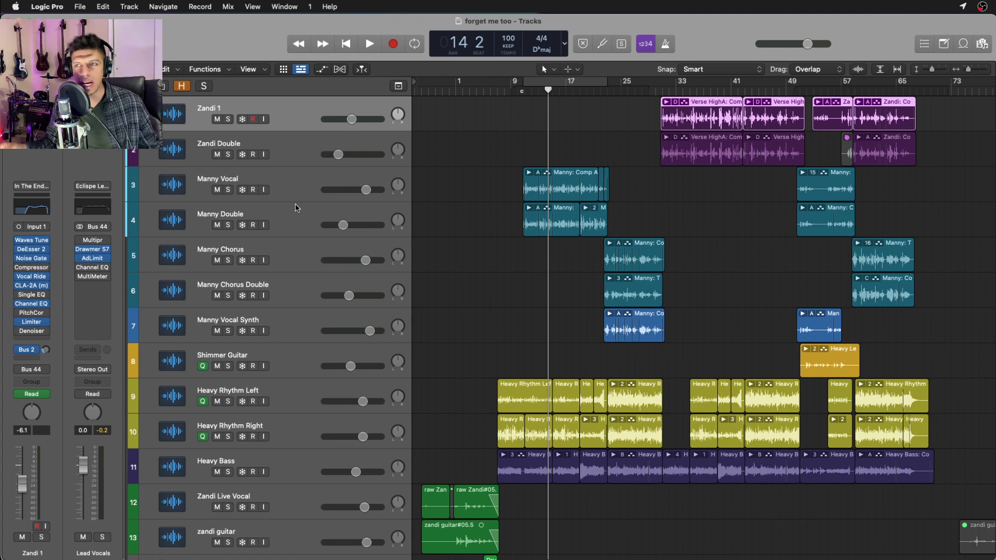
Look over the whole arrangement, from the vocal and guitar tracks down to the Drums stack and the Master track.
scroll(582, 285, "down", 5)
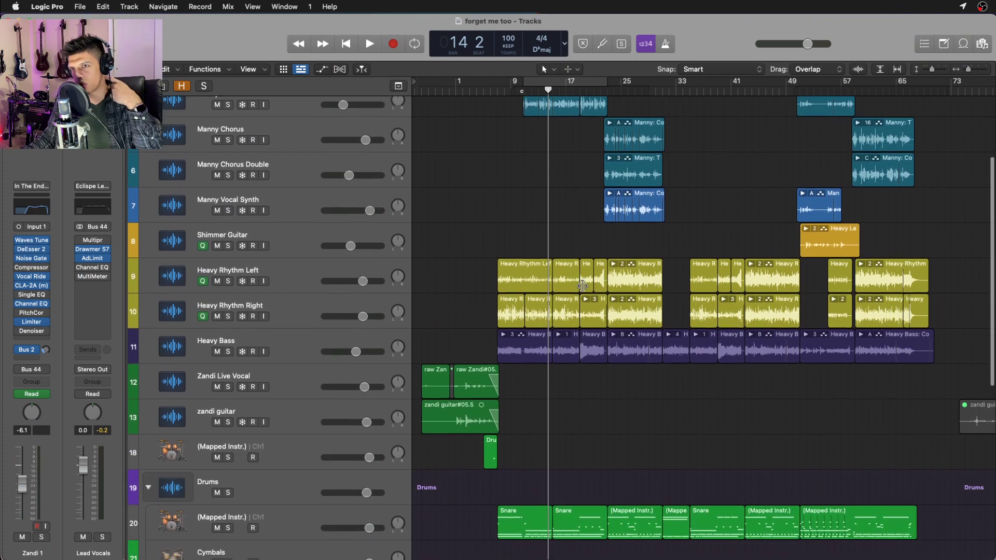
scroll(582, 285, "down", 4)
scroll(583, 285, "up", 10)
scroll(591, 296, "down", 12)
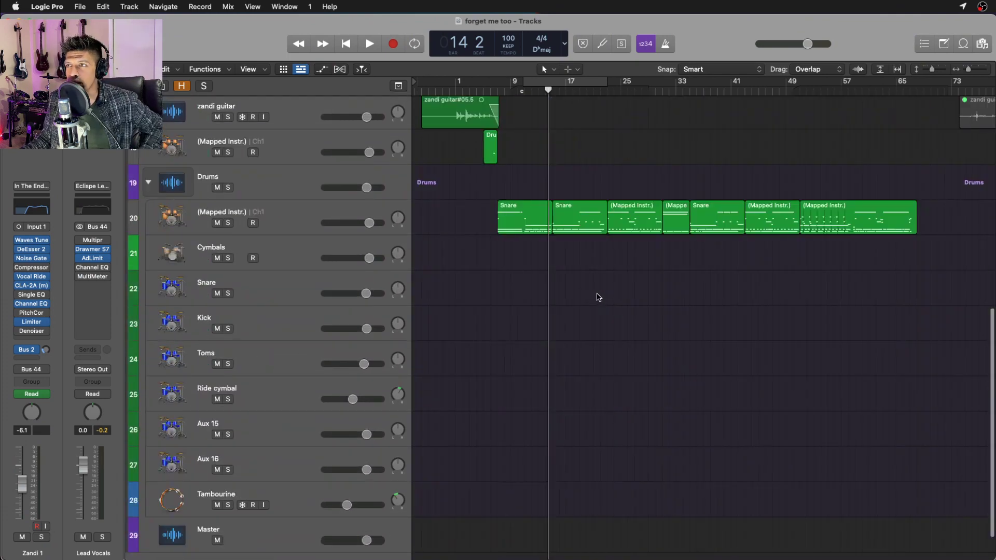
scroll(598, 296, "up", 12)
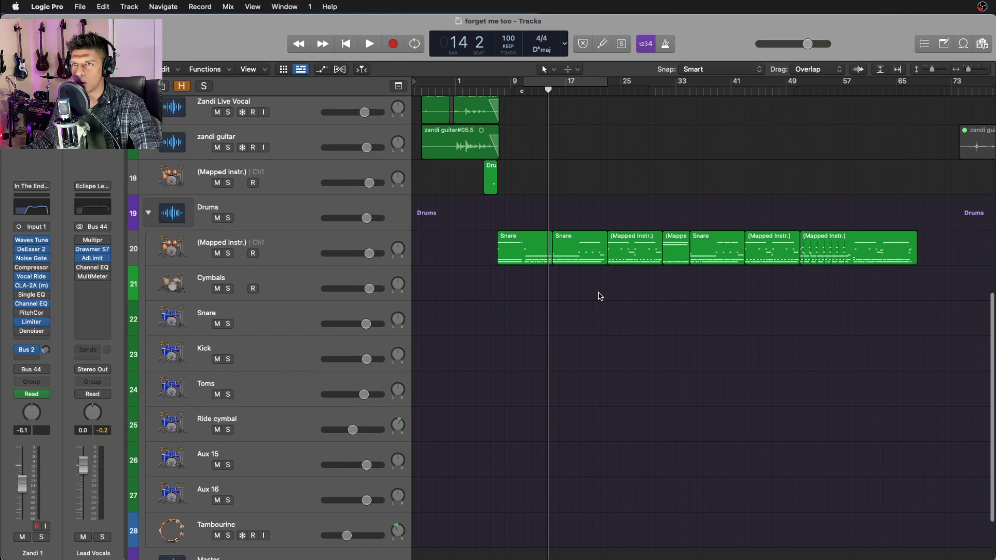
scroll(597, 294, "down", 1)
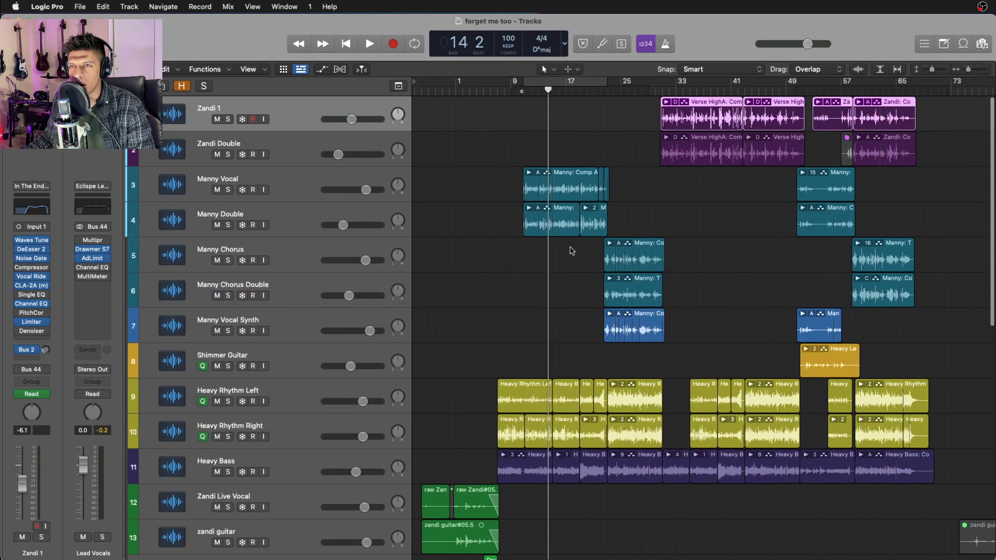
Move the playhead to bar 1 and select the Zandi Live Vocal track.
left_click_drag(487, 92, 457, 107)
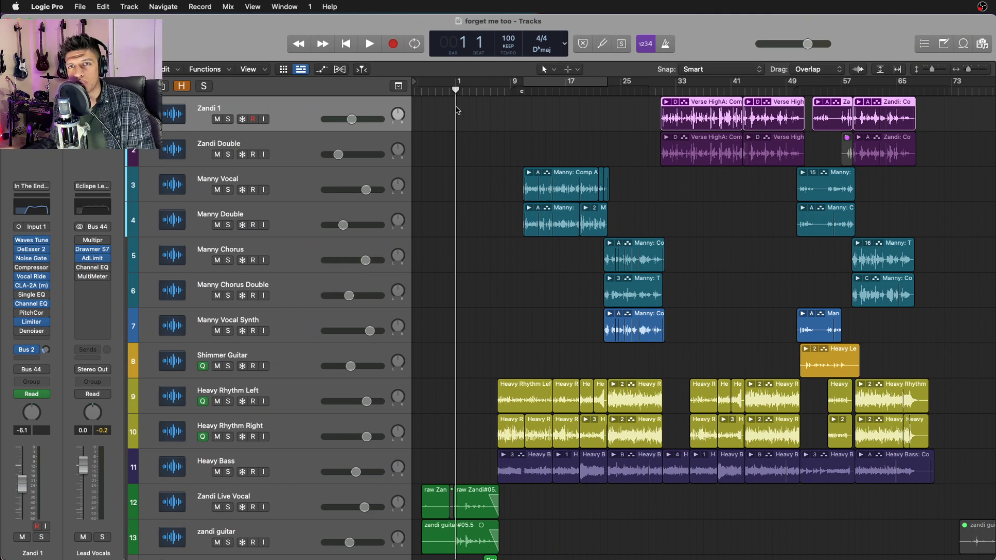
scroll(459, 350, "up", 5)
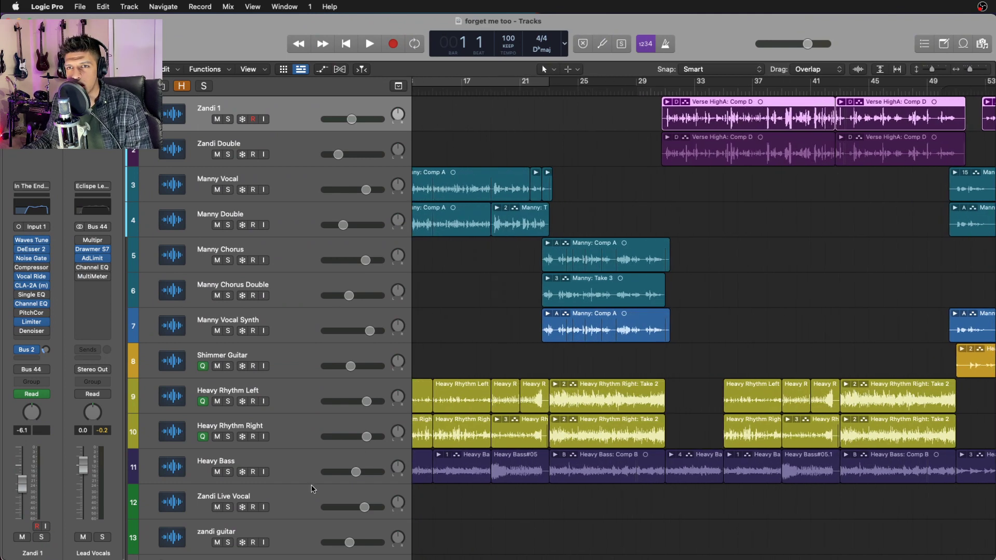
left_click(310, 498)
scroll(571, 492, "left", 10)
scroll(524, 442, "down", 3)
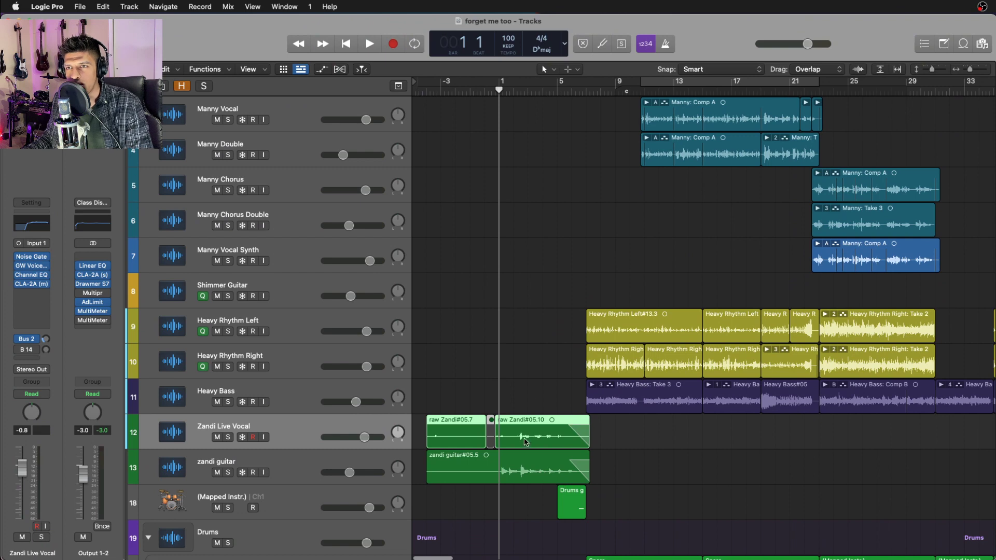
Play the intro from bar 2 through the entry of the heavy guitars, and stop at bar 8.
left_click(523, 92)
left_click(514, 94)
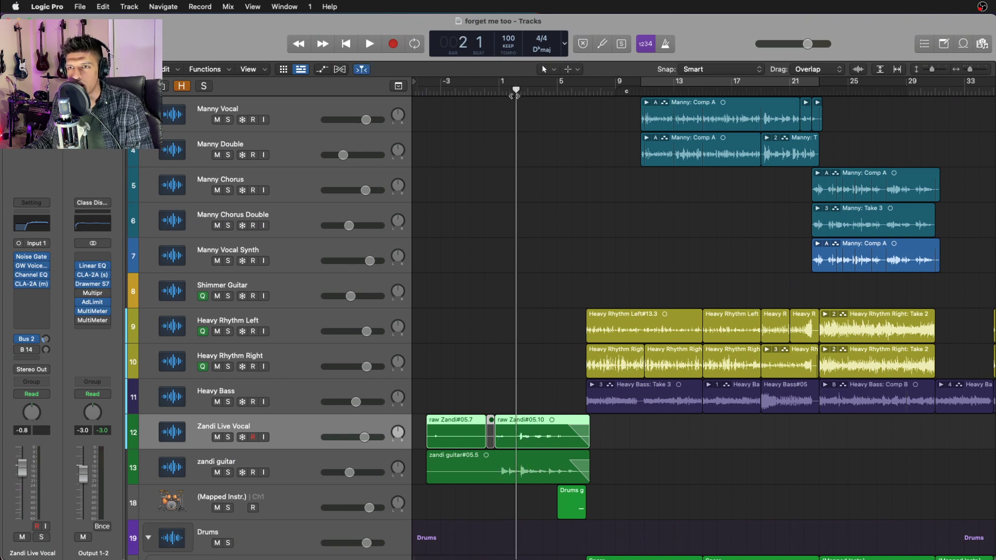
key("space")
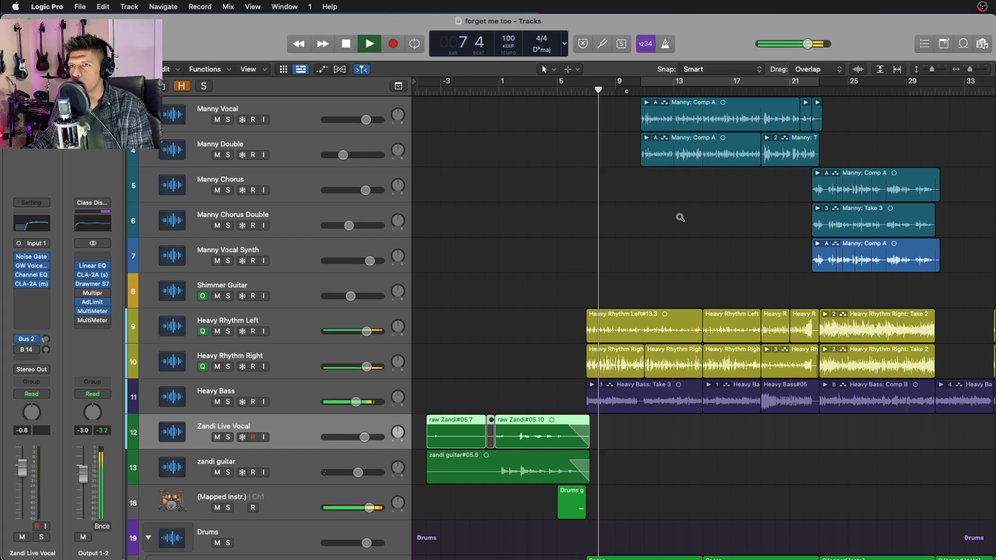
scroll(681, 218, "up", 3)
key("space")
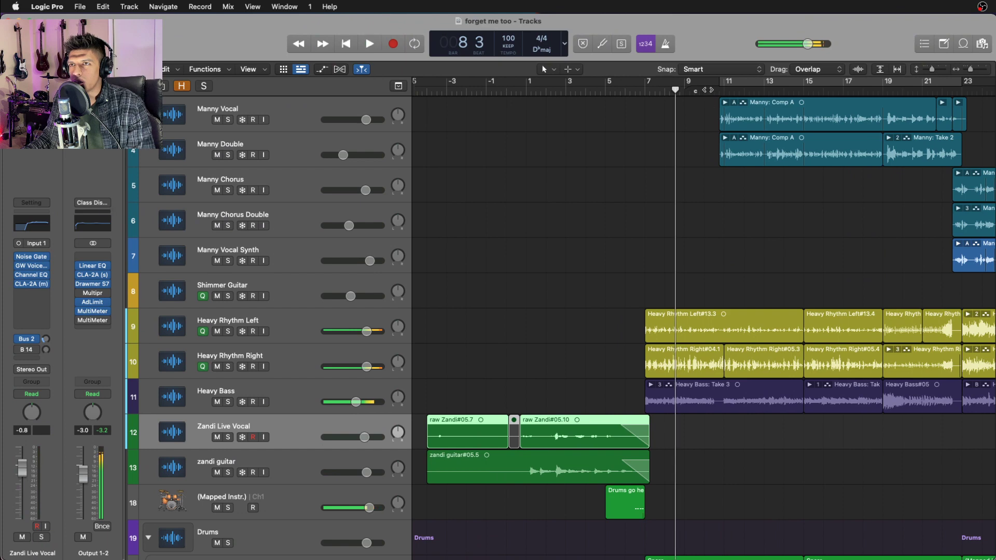
Play the first verse from the start of the cycle range at bar 11, switch cycling off, and stop at bar 13.
key("c")
scroll(722, 195, "up", 3)
scroll(723, 196, "right", 3)
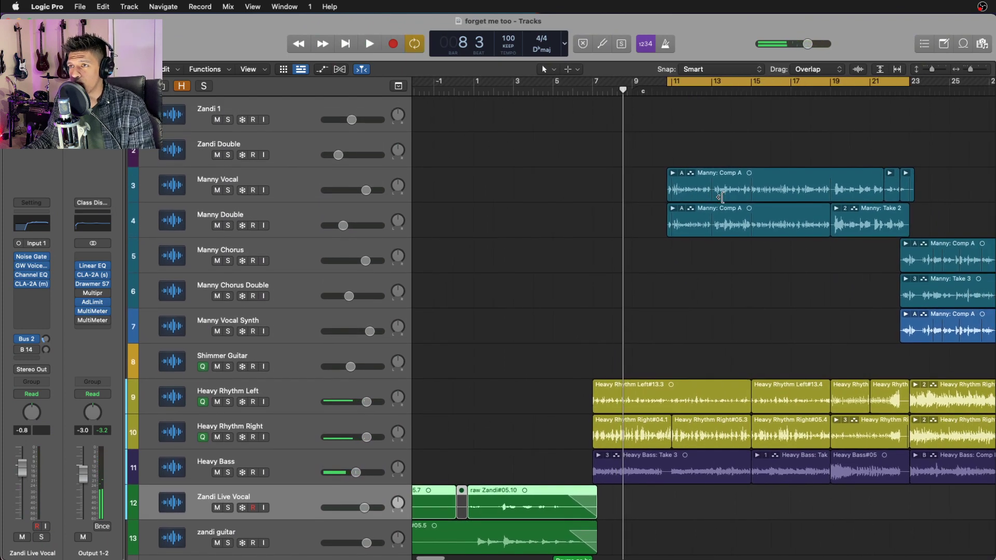
key("space")
key("c")
scroll(573, 250, "right", 5)
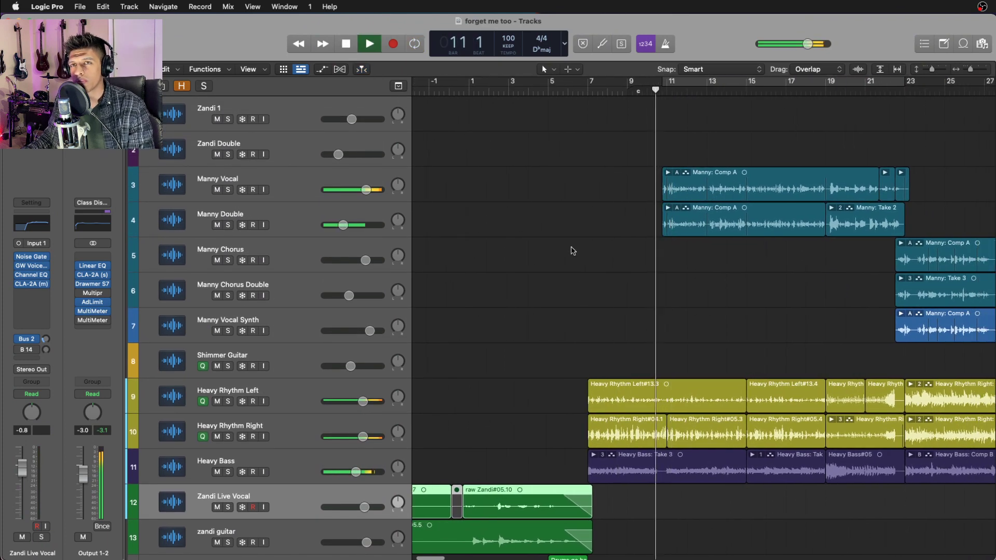
key("super+Left")
key("super+Left")
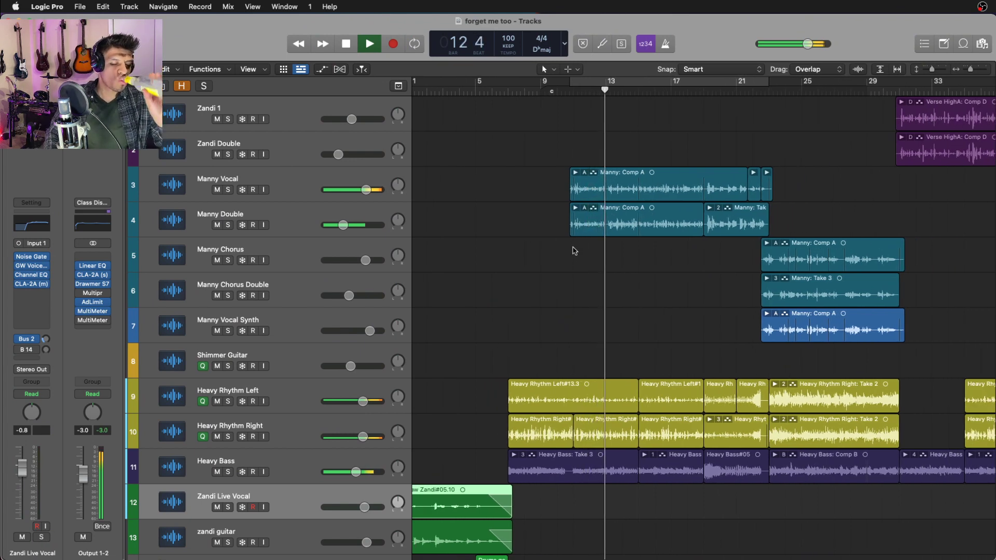
key("space")
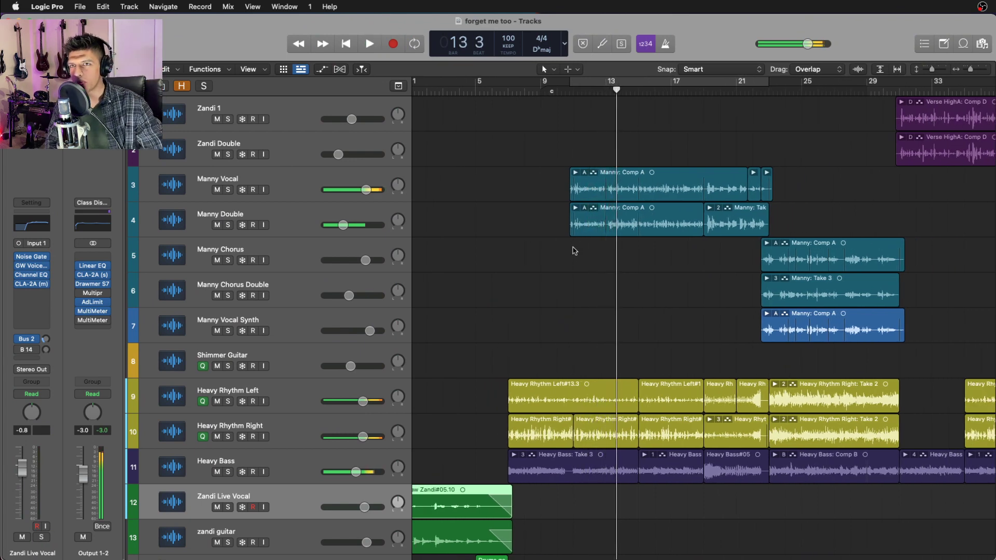
Select the Manny Vocal track and cycle its first-verse regions from about bar 11 to bar 23.
key("super+Down")
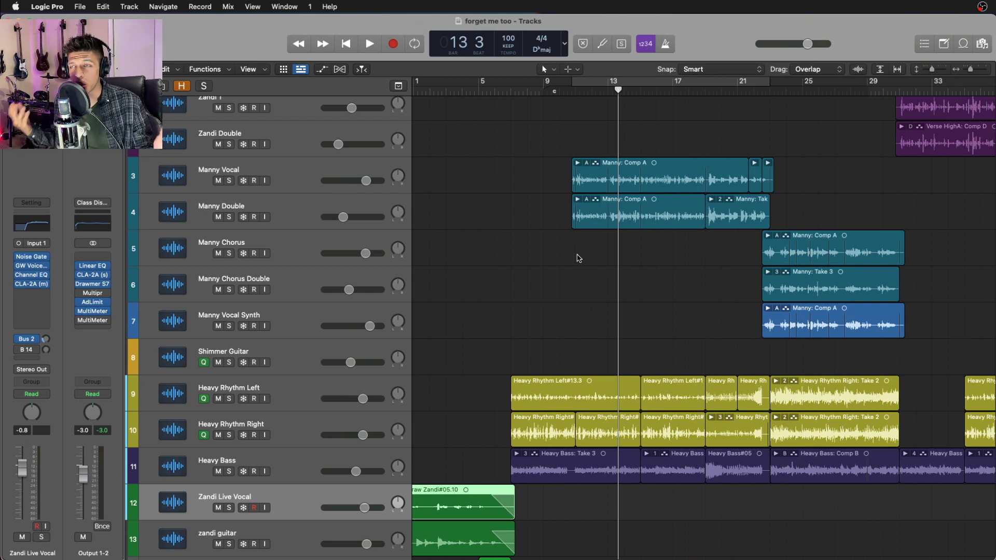
left_click(310, 176)
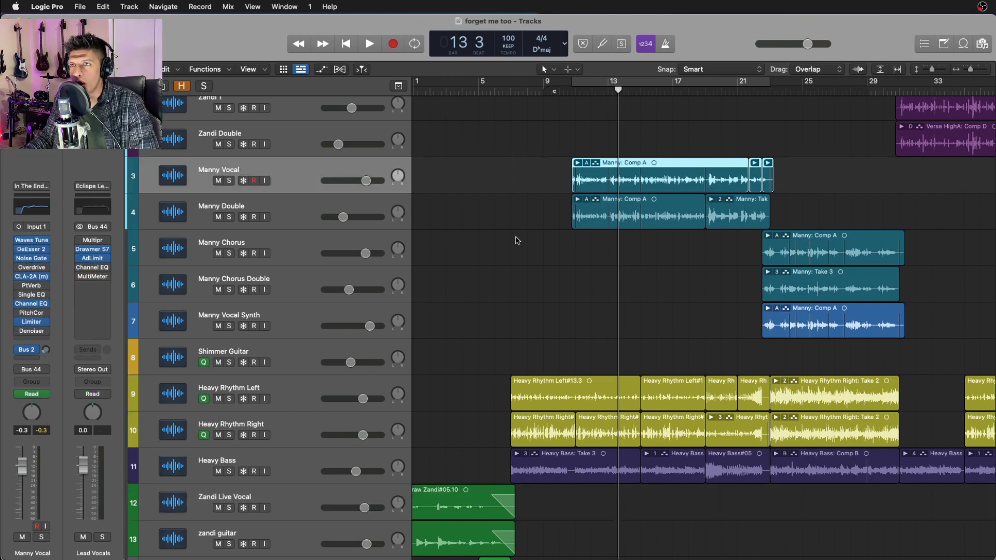
key("s")
key("s")
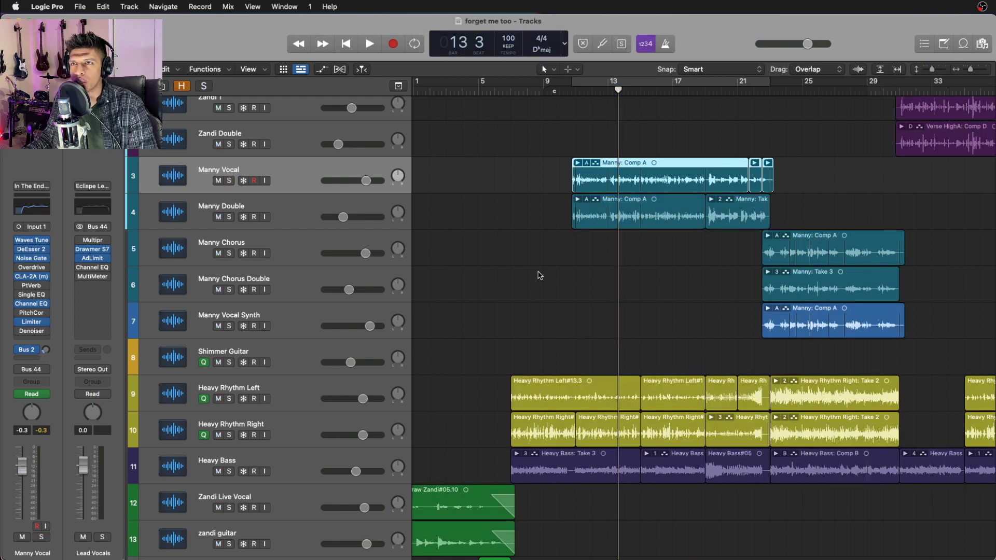
key("super+u")
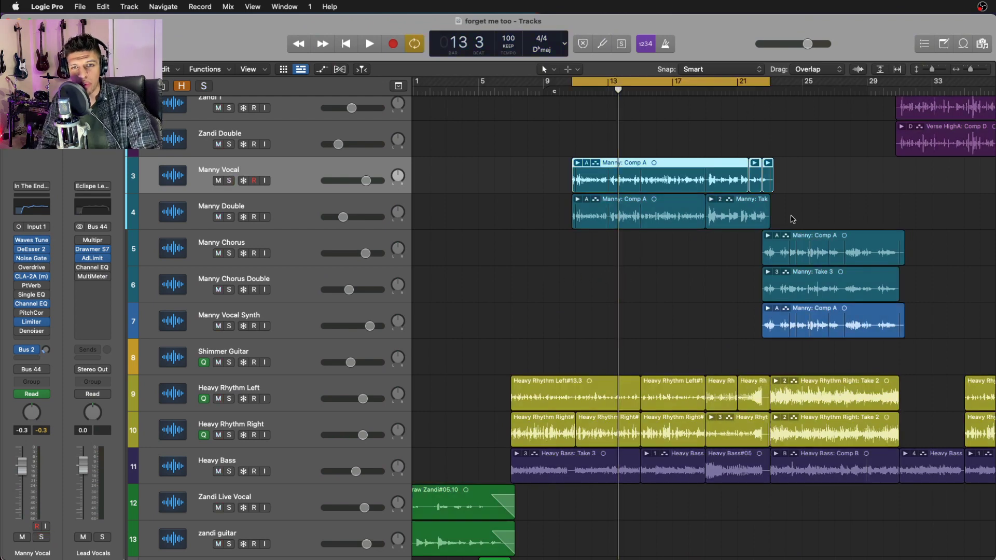
Solo the Manny Vocal track and play the opening of its cycled verse, stopping at bar 12.
key("space")
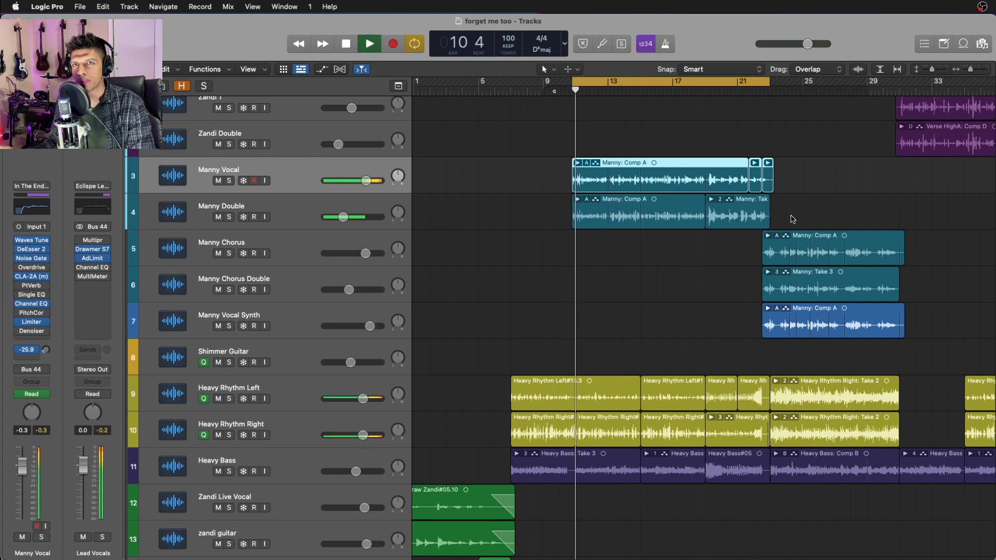
key("s")
scroll(792, 217, "up", 2)
scroll(791, 217, "up", 1)
key("space")
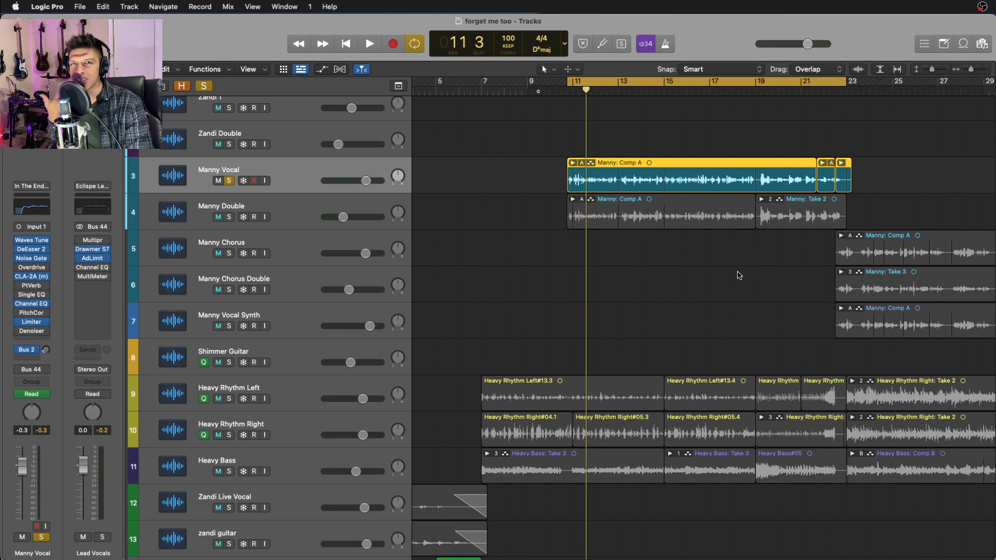
key("space")
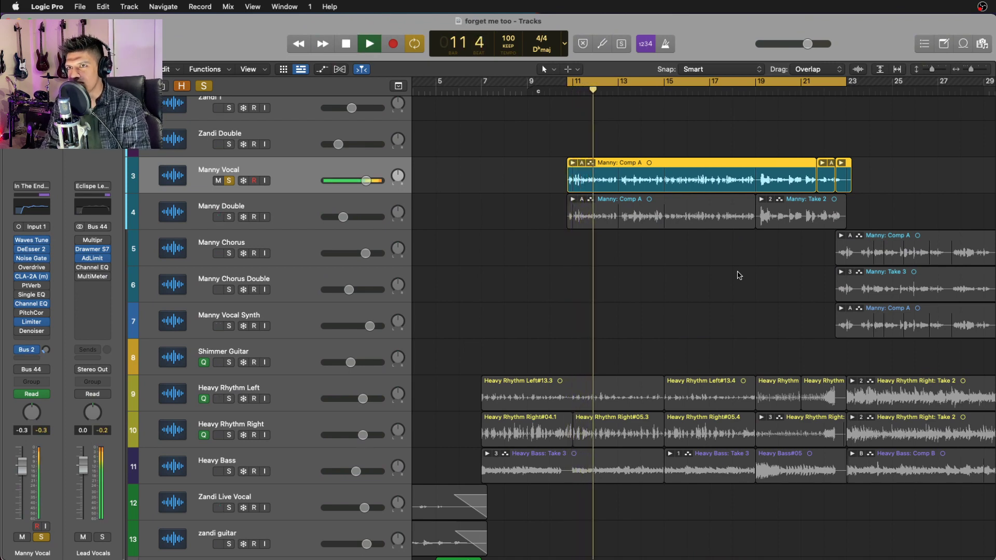
key("space")
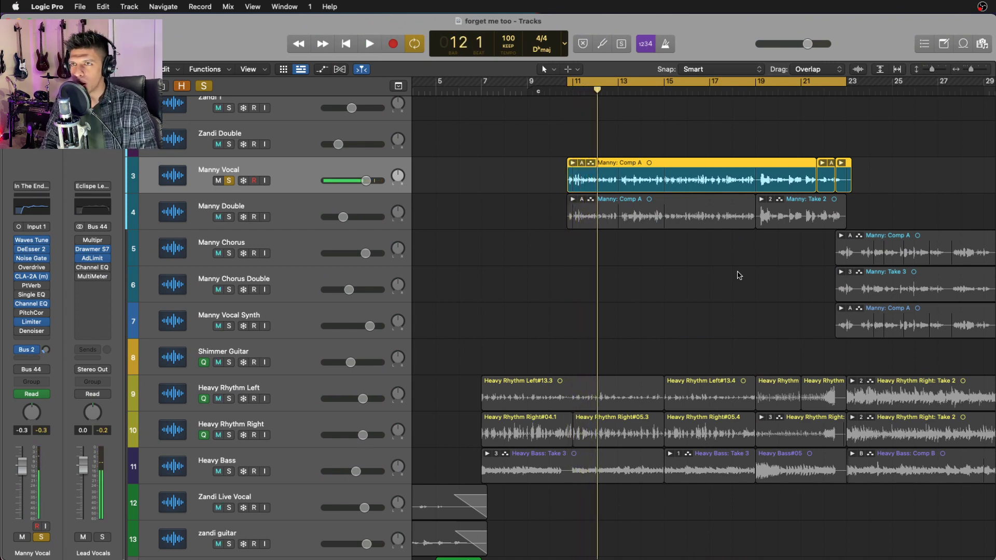
Solo the Manny Double track together with the Manny Vocal track.
key("Down")
key("s")
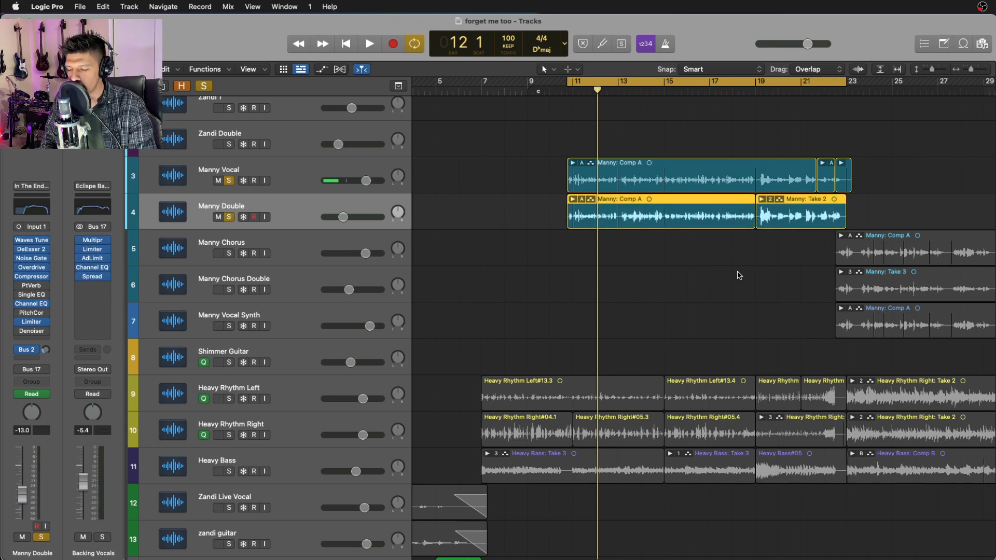
Select the Manny Vocal track, audition it together with Manny Double to bar 13, and clear the solos.
key("Up")
key("space")
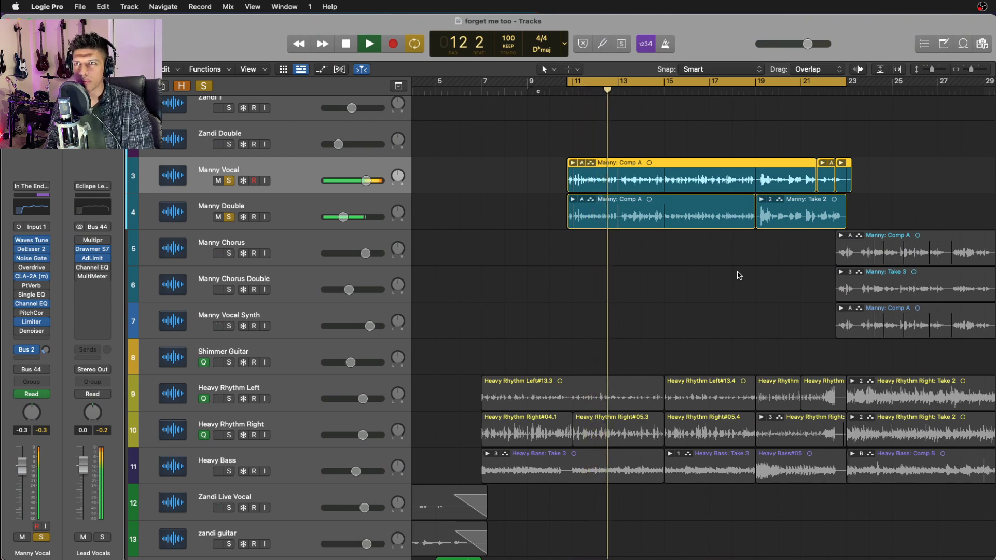
key("space")
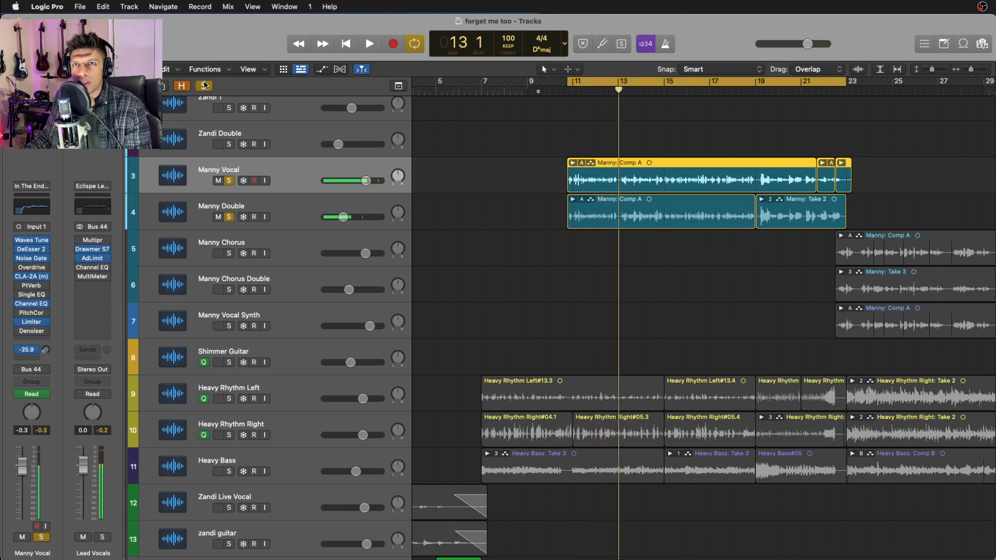
key("s")
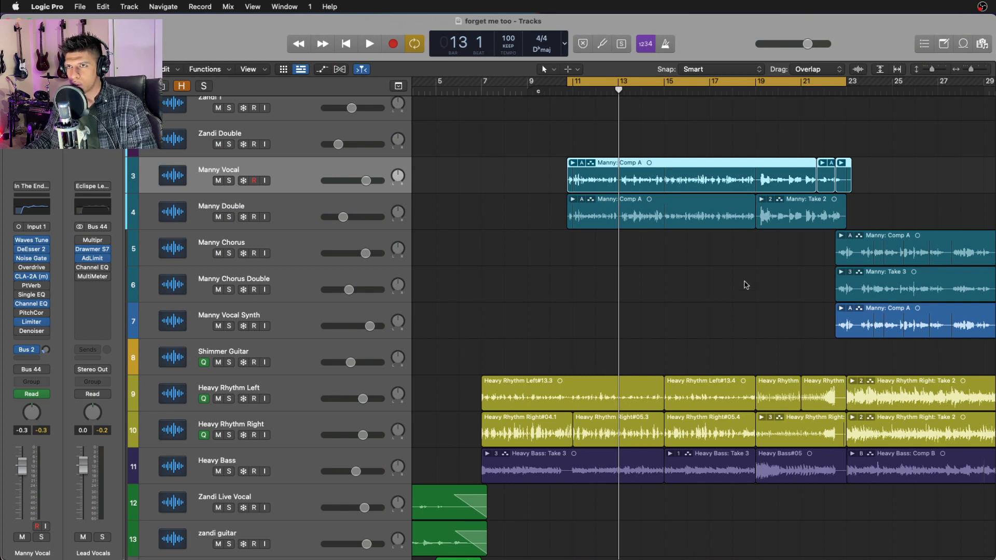
Open Waves Tune Real-Time on the Manny Vocal track, solo the track, and play its verse opening to bar 12.
left_click(721, 280)
left_click(32, 241)
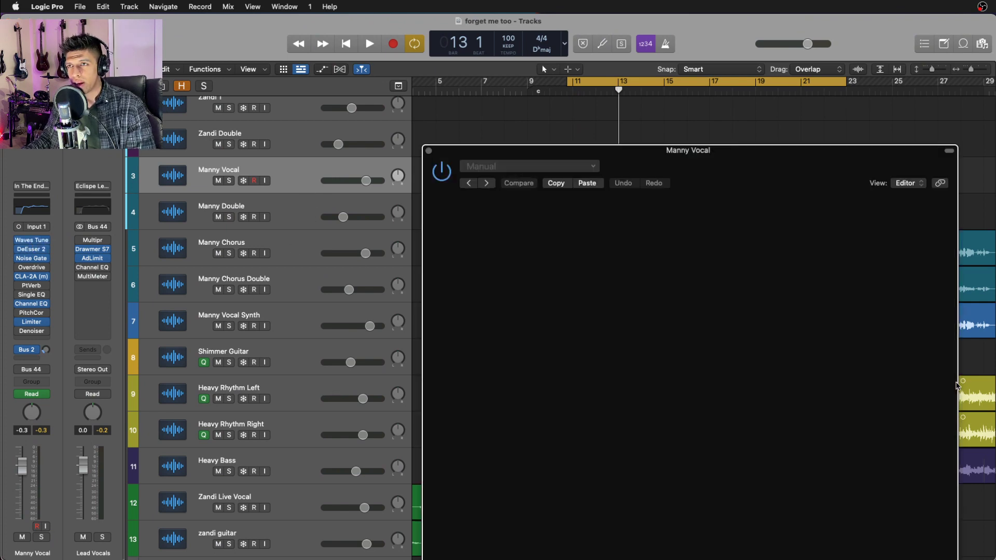
key("s")
key("space")
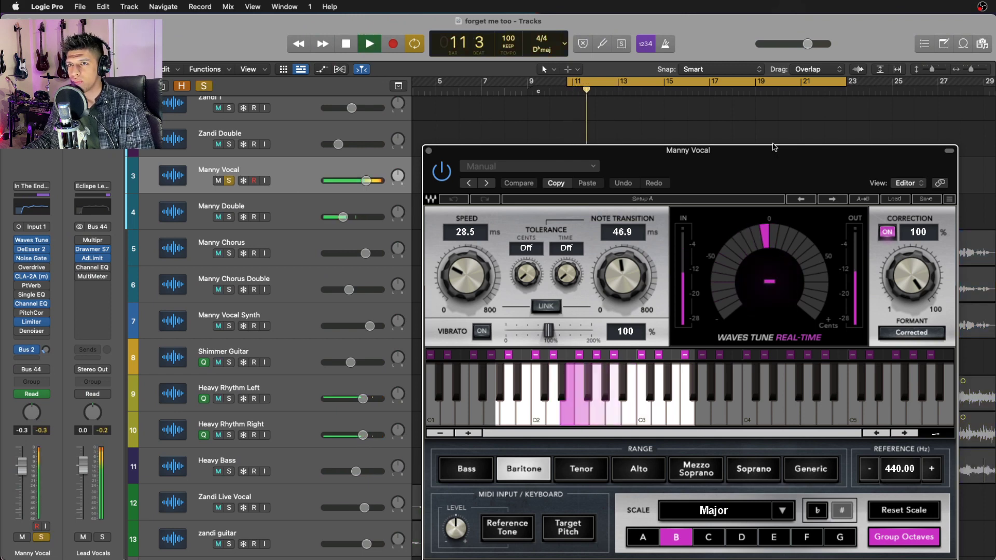
key("space")
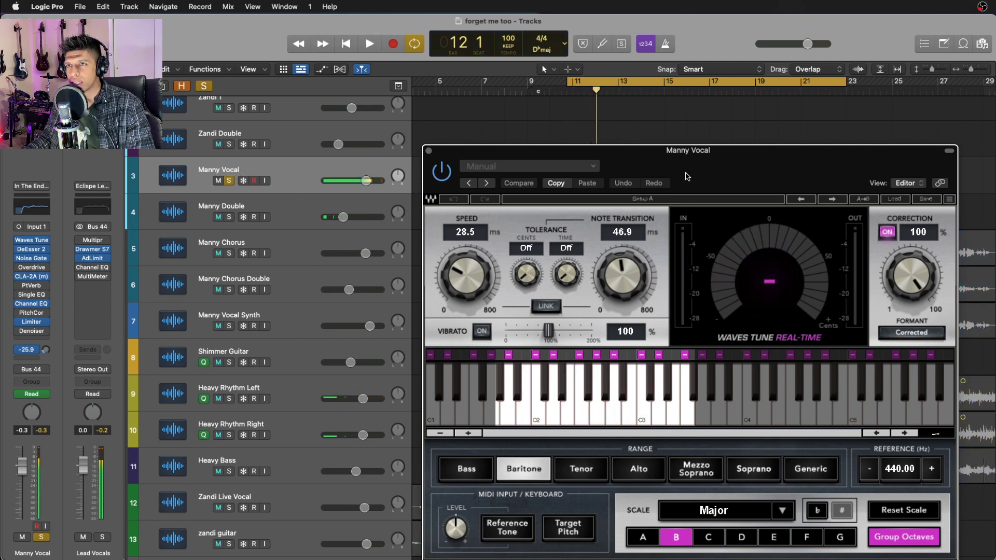
left_click_drag(690, 160, 647, 112)
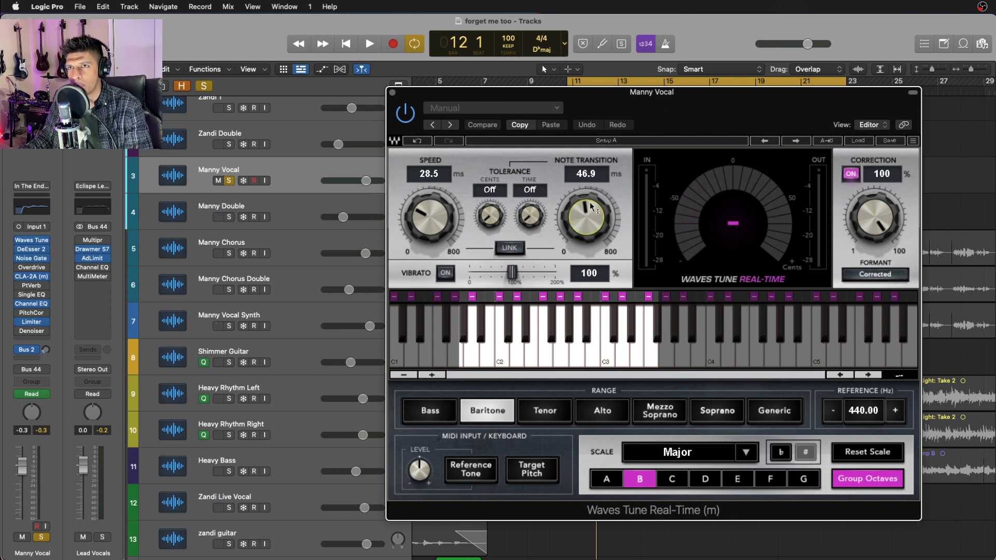
Audition Waves Tune with Note Transition at 0.9 ms and Speed at 0.1 ms up to bar 12, and revert to the saved settings.
left_click_drag(591, 206, 459, 145)
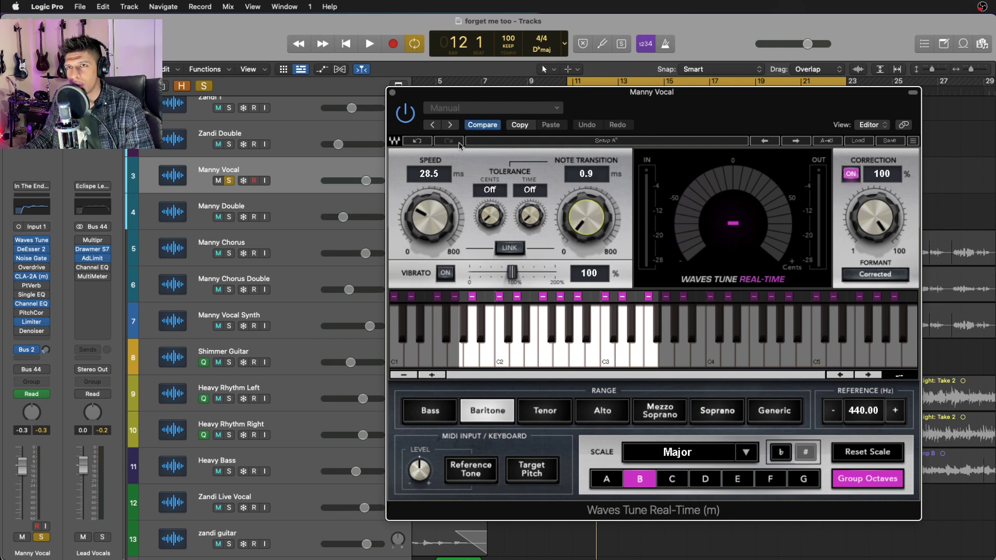
left_click_drag(433, 205, 434, 216)
key("space")
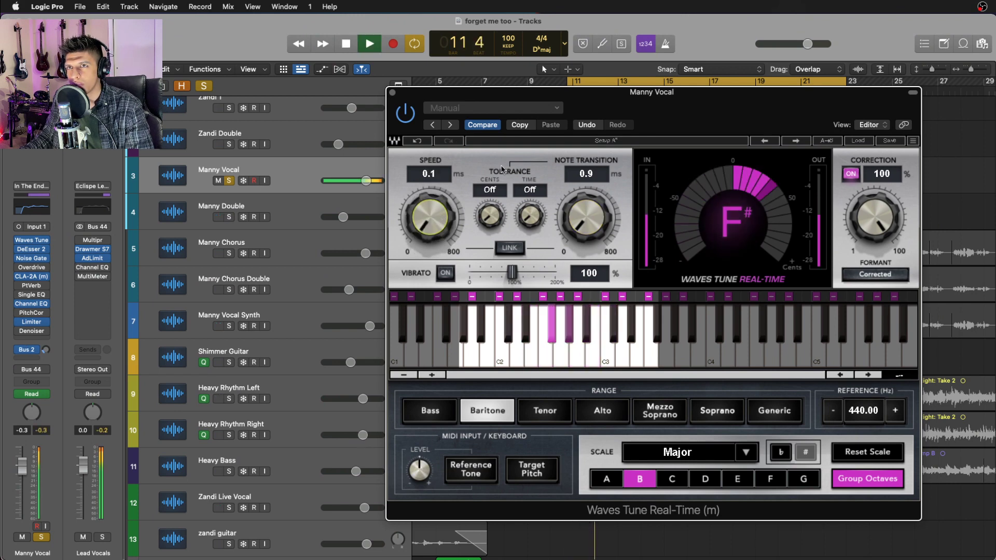
key("space")
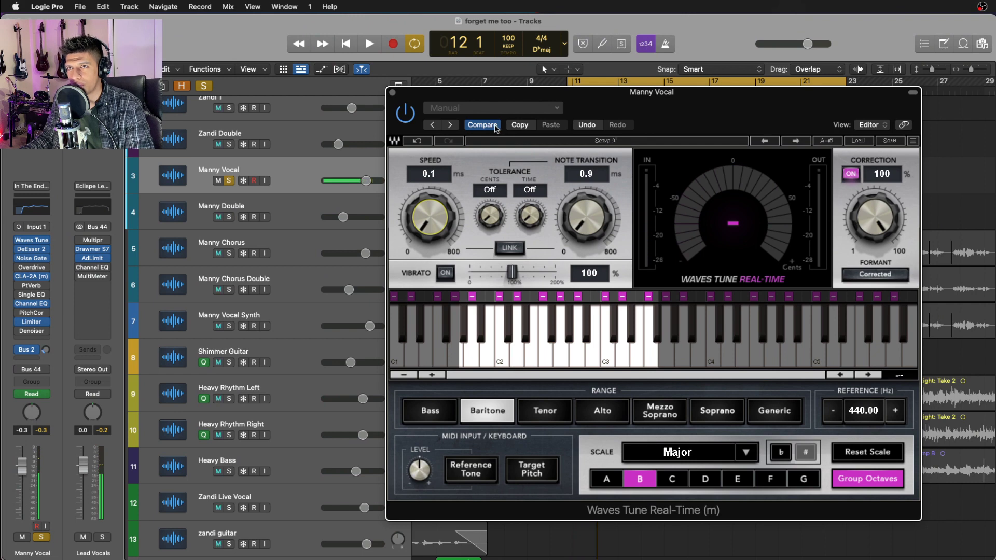
left_click(494, 126)
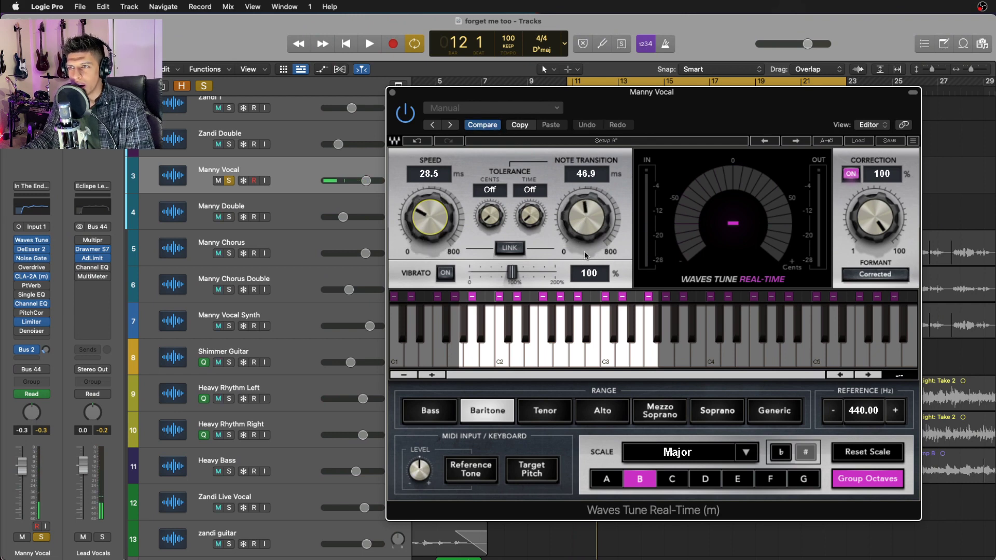
Play the cycled Manny Vocal verse with the restored tuning, open DeEsser 2 in place of Waves Tune, and stop at bar 13.
key("space")
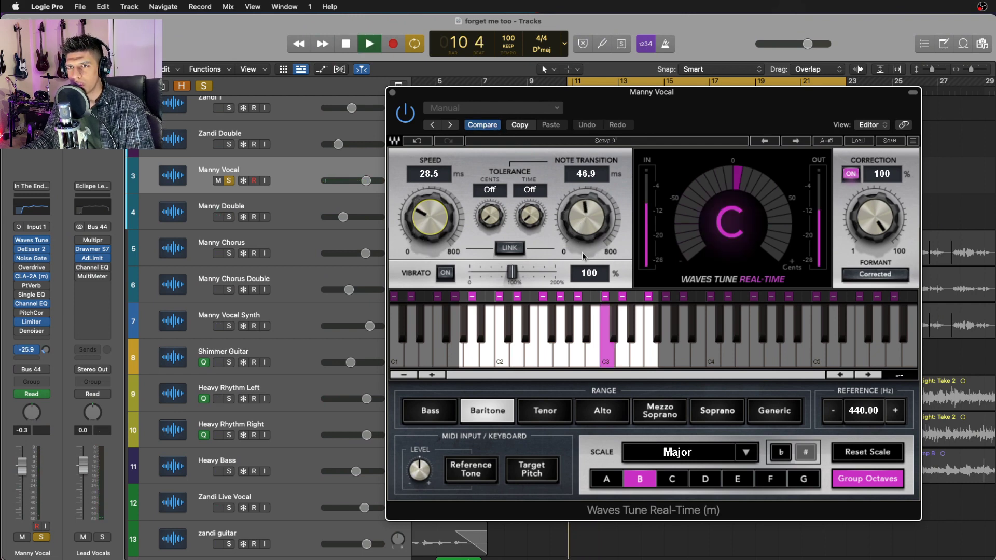
left_click(28, 250)
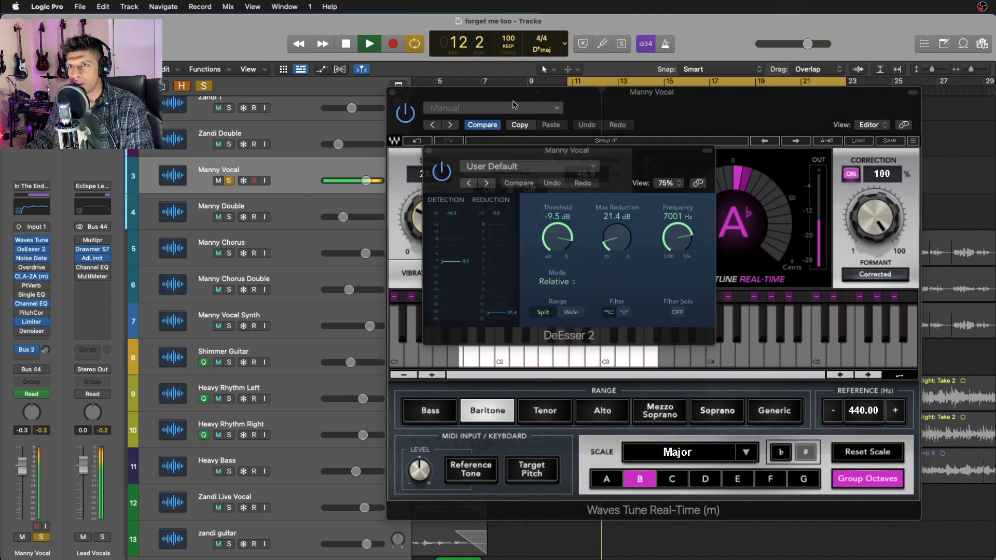
left_click(393, 93)
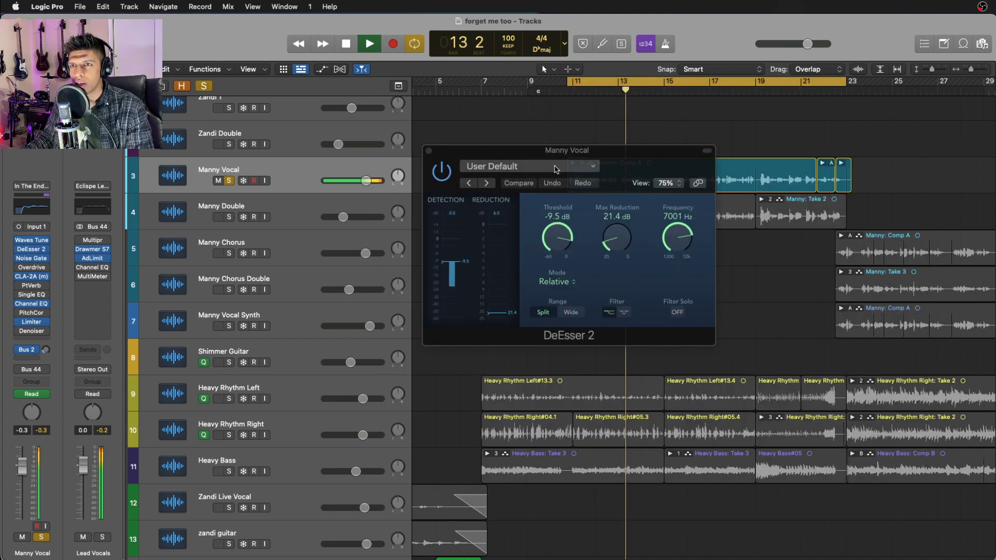
key("space")
With cycling off, play Manny Vocal from bar 12 beat 4 to bar 14 while watching DeEsser 2, and close the plug-in.
left_click(615, 90)
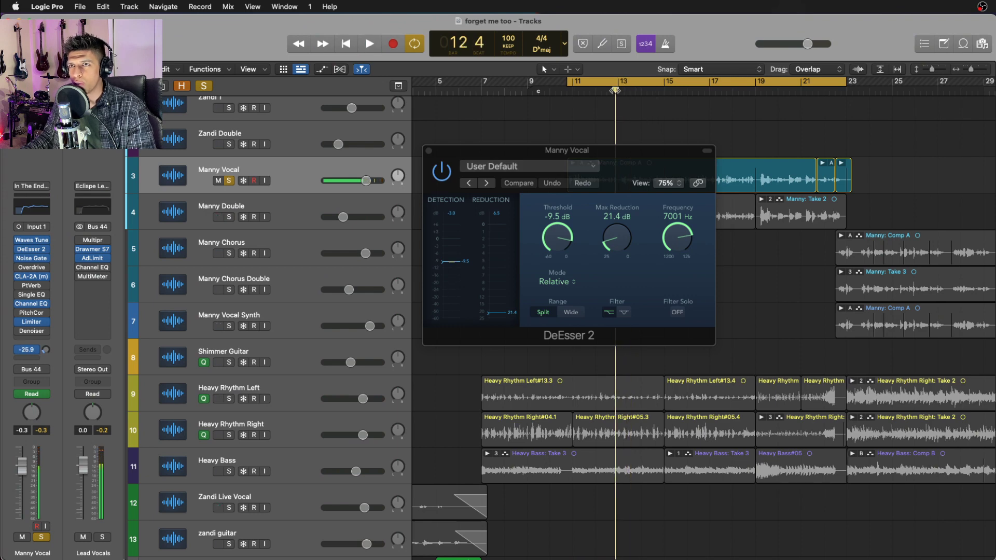
key("c")
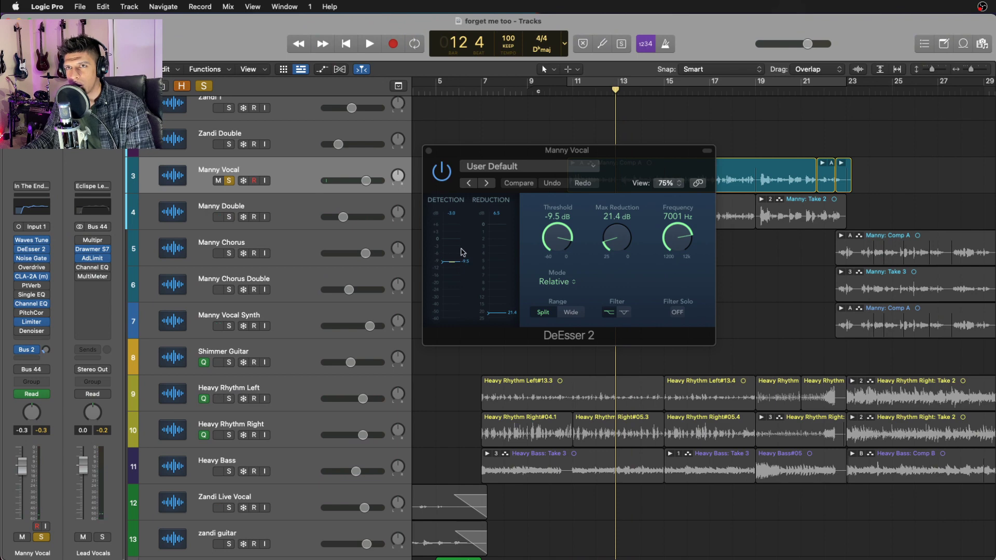
key("space")
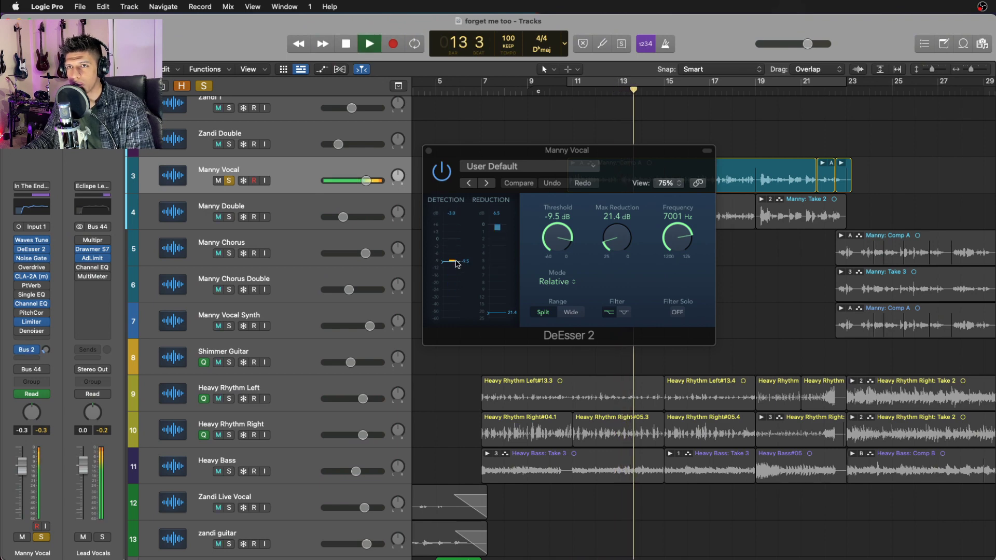
key("space")
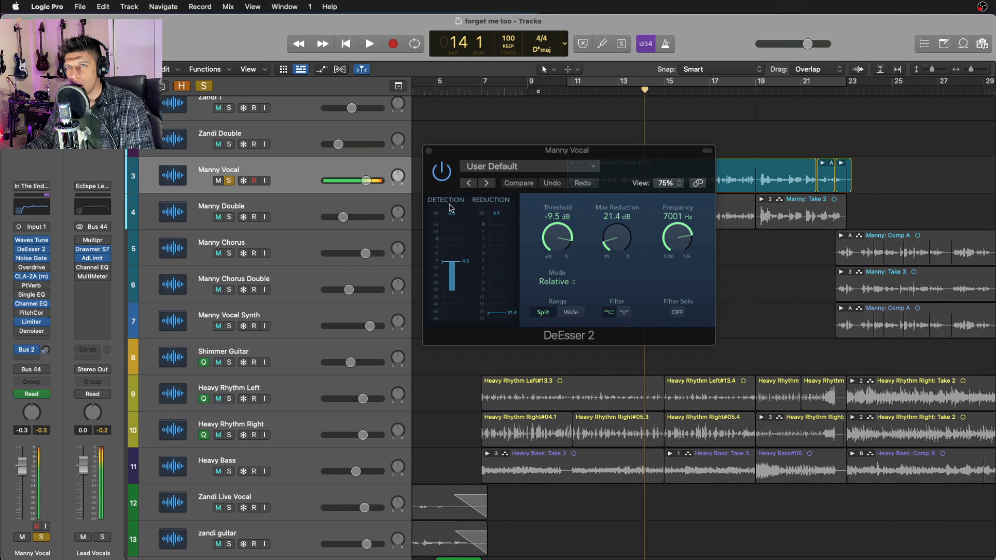
left_click(429, 151)
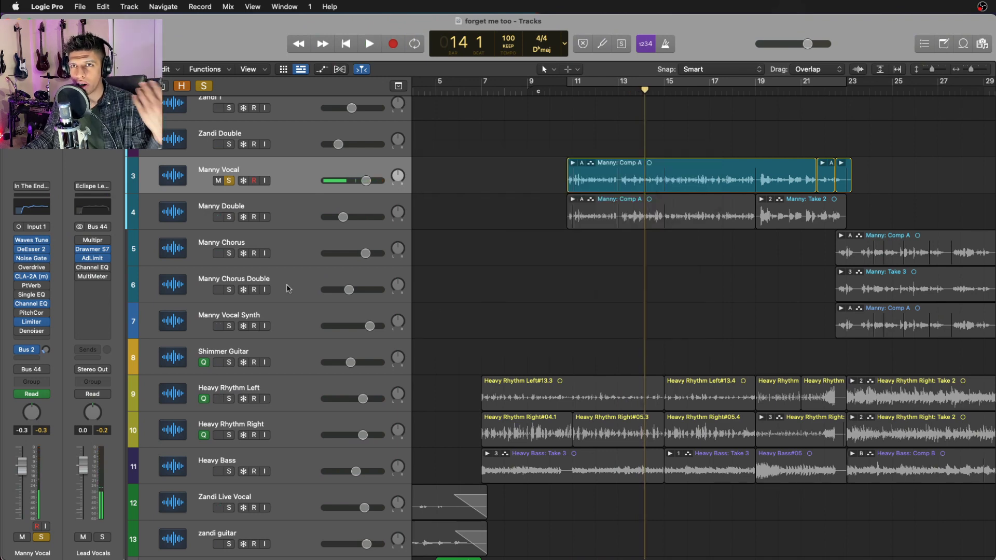
Examine the Noise Gate settings on Manny Vocal, return the playhead to bar 11, and close the plug-in.
left_click(35, 261)
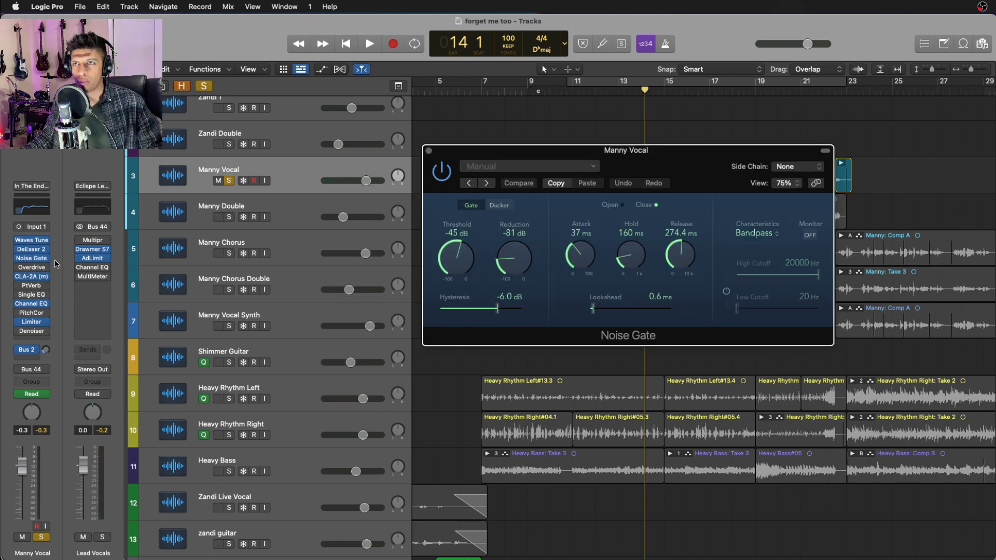
left_click(573, 91)
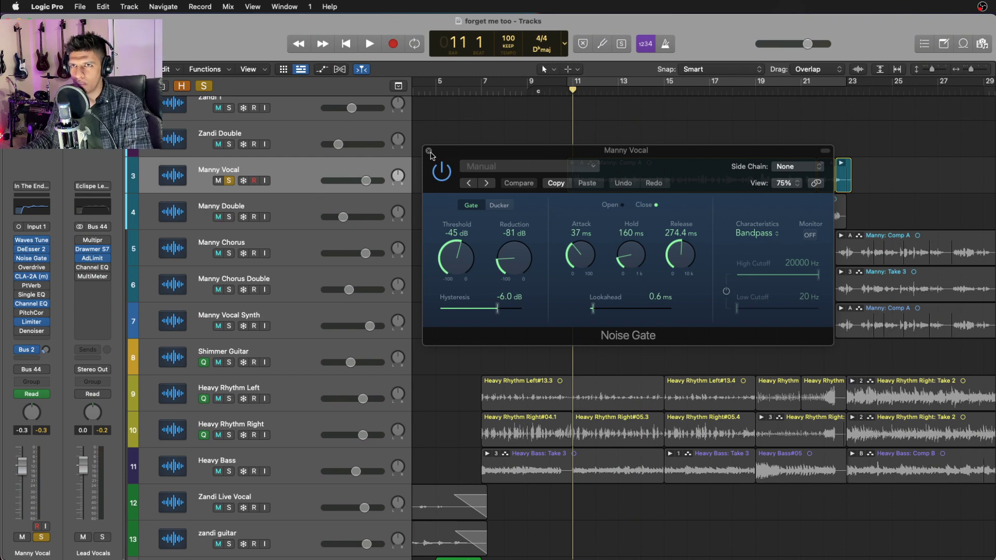
left_click(429, 152)
Open the CLA-2A compressor on Manny Vocal, play the cycled verse from its start to bar 14 while watching the meter, and close the compressor.
left_click(32, 279)
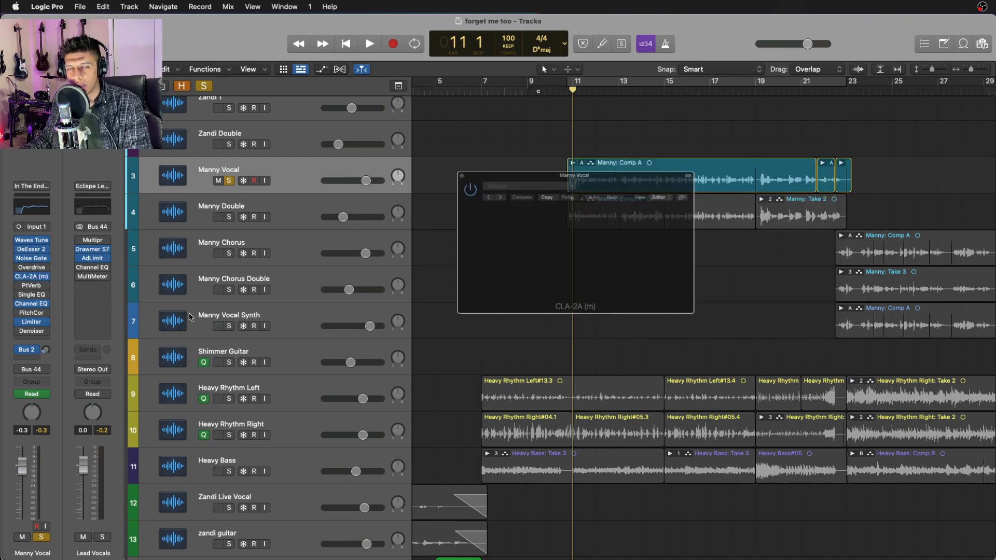
left_click_drag(660, 162, 706, 230)
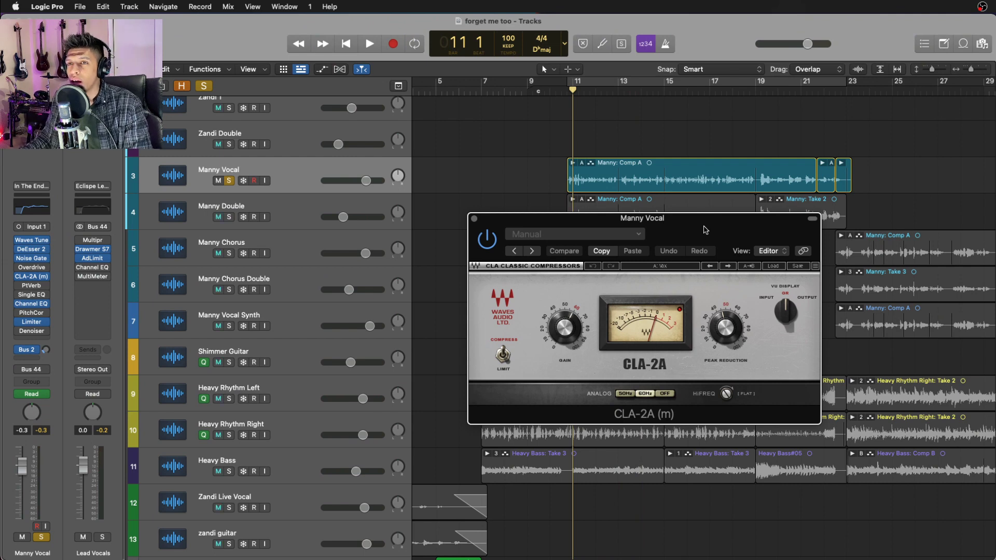
left_click_drag(706, 229, 713, 257)
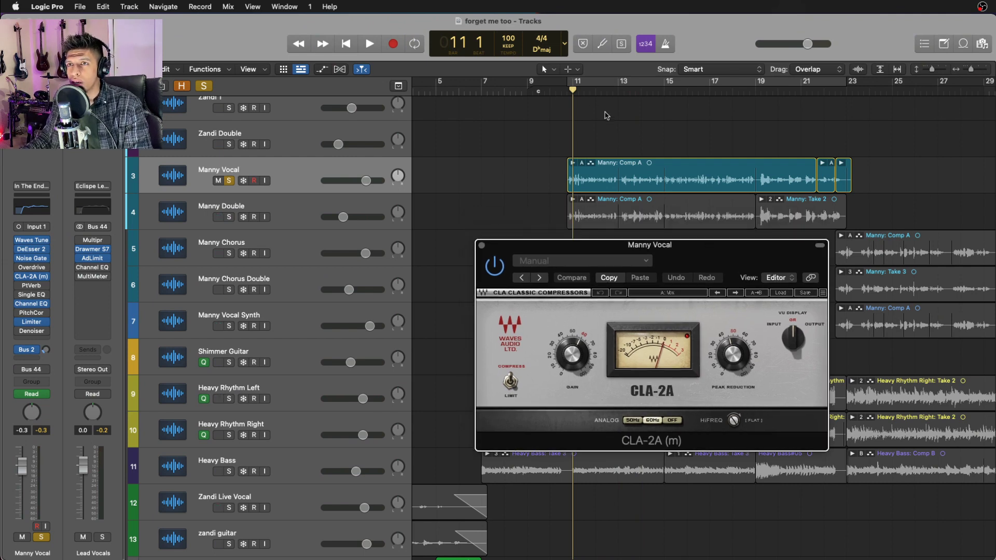
key("c")
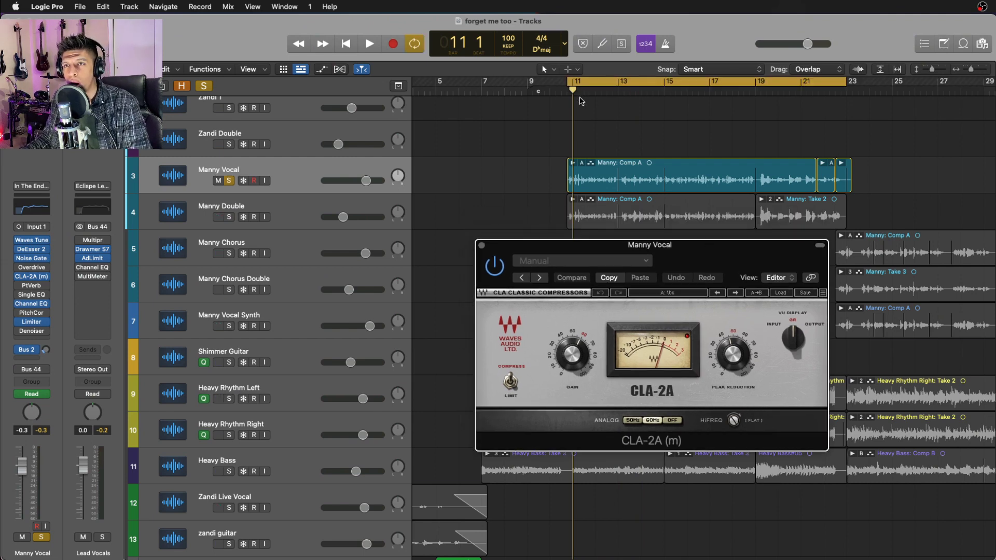
key("s")
key("s")
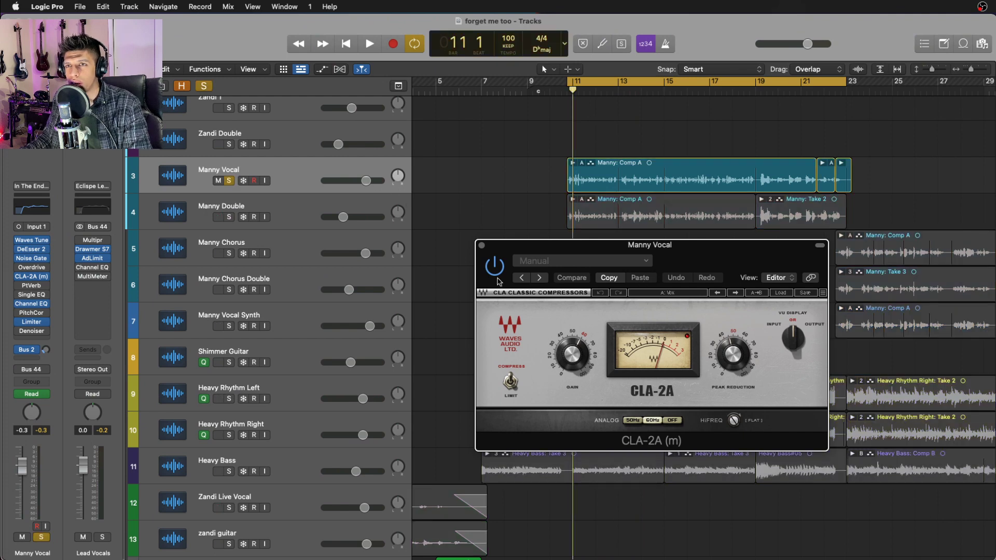
key("space")
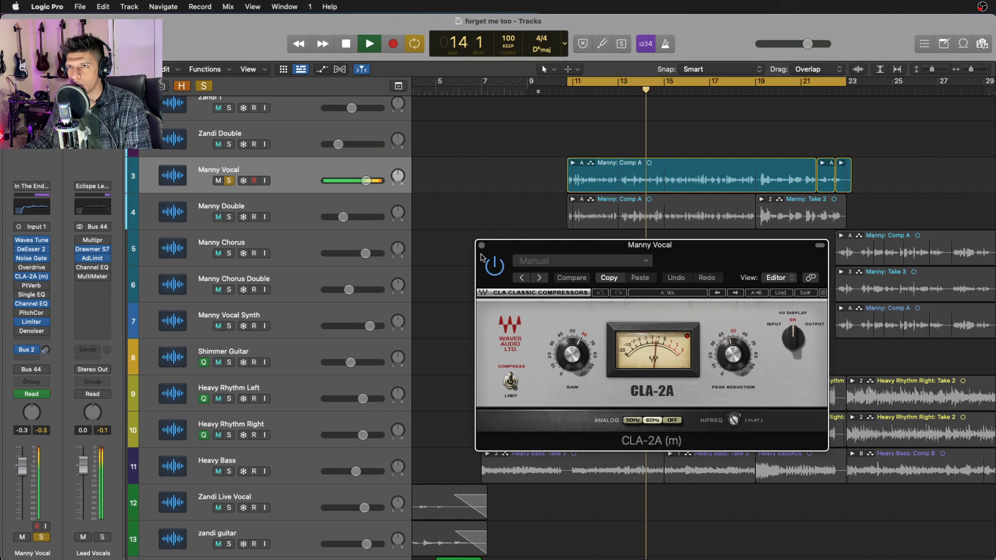
key("space")
left_click(482, 245)
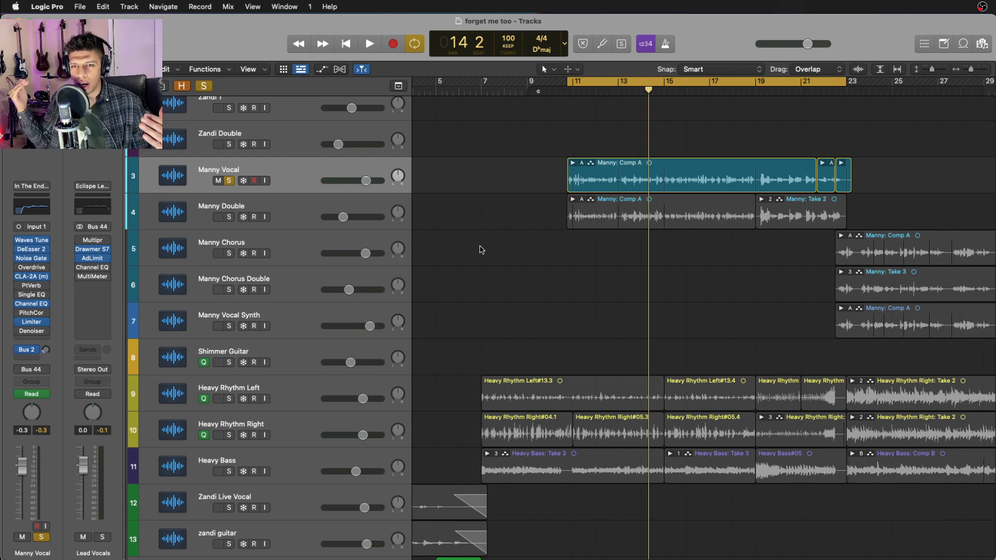
Compare the Manny Vocal verse with its Channel EQ bypassed and enabled, playing with cycling off to bar 15, and close the EQ.
left_click(31, 306)
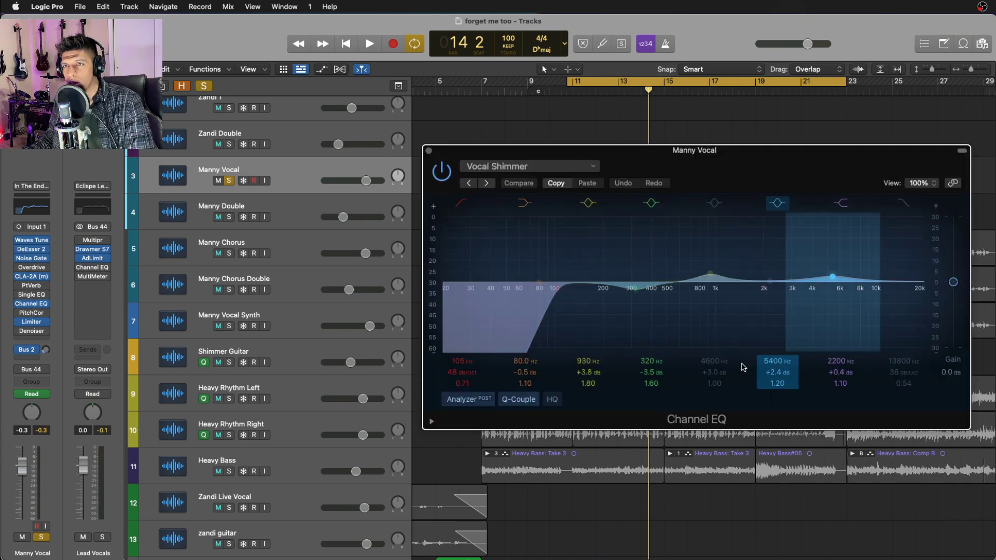
key("space")
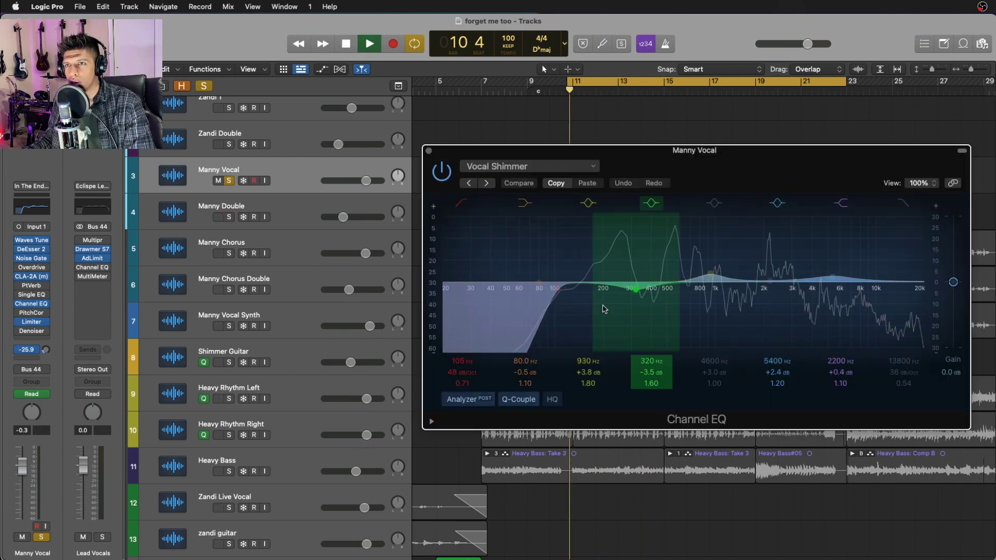
left_click(445, 175)
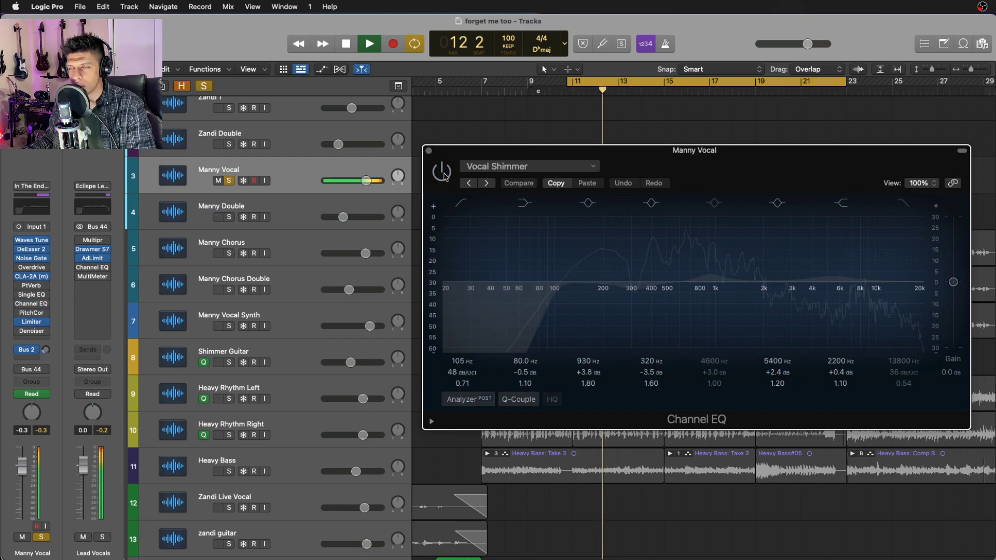
key("c")
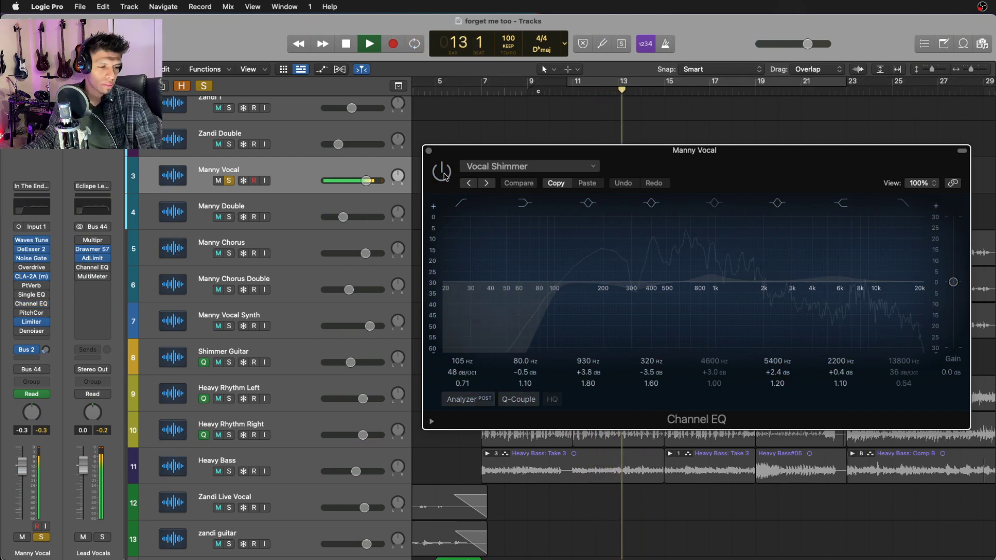
left_click(444, 176)
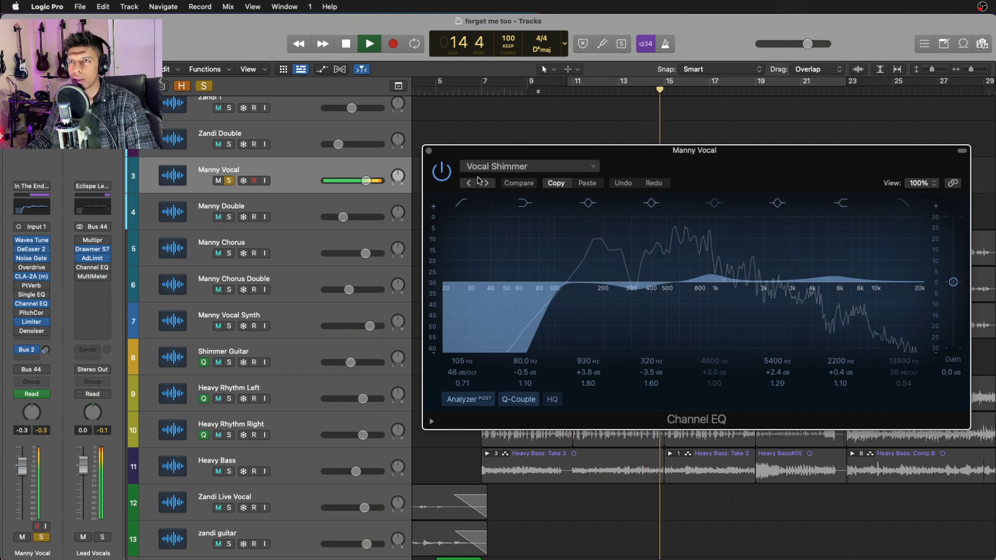
key("space")
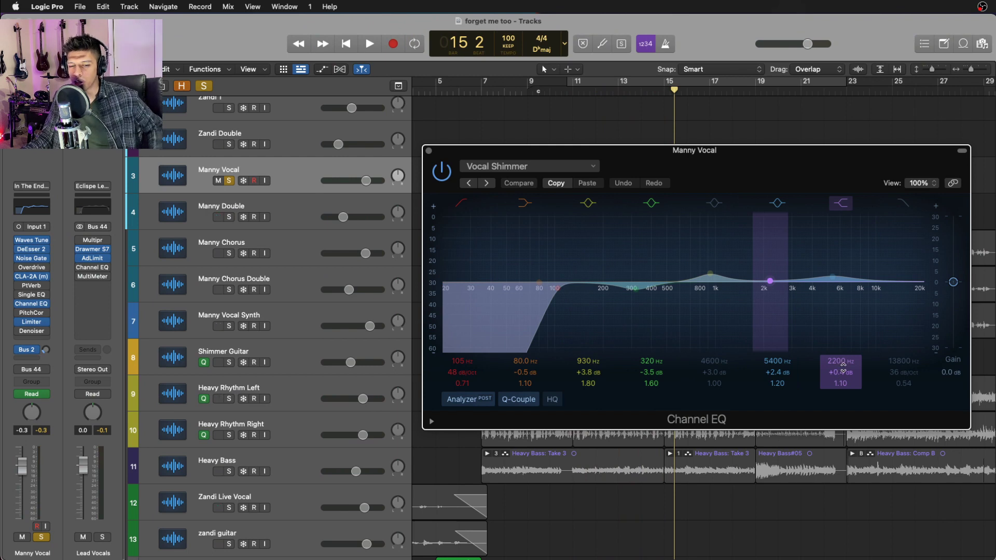
left_click(428, 152)
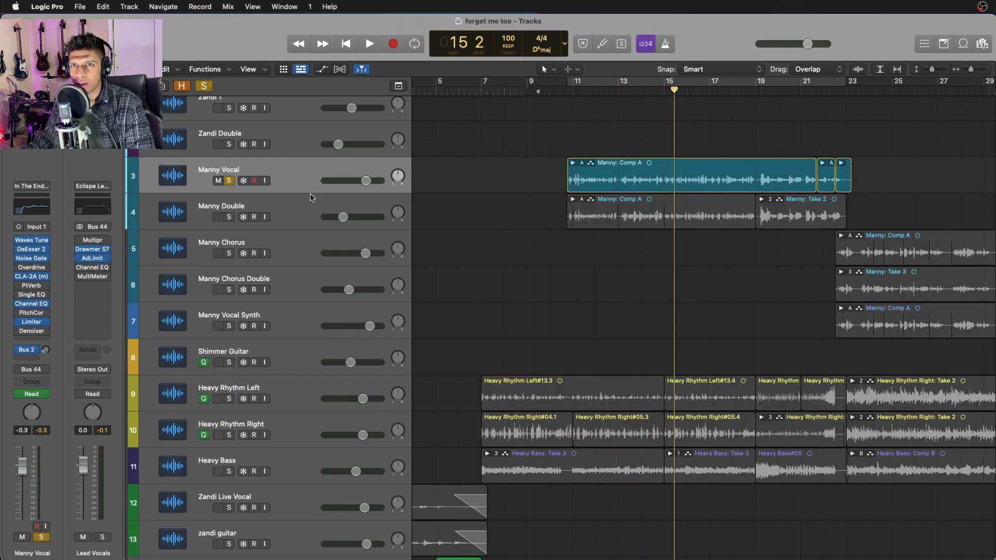
Turn off soloing and examine the Bus 2 sends on Manny Double and Manny Vocal.
left_click(295, 210)
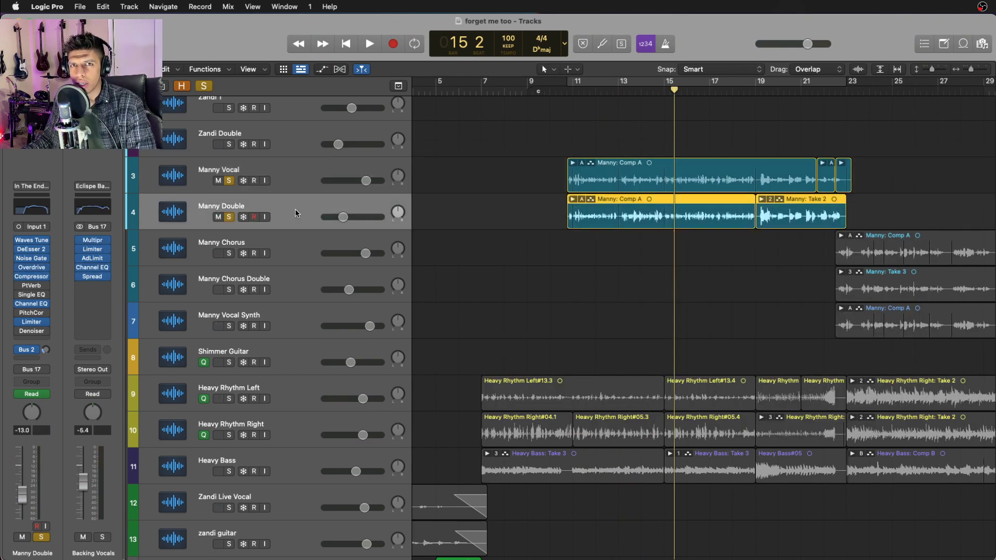
left_click(205, 86)
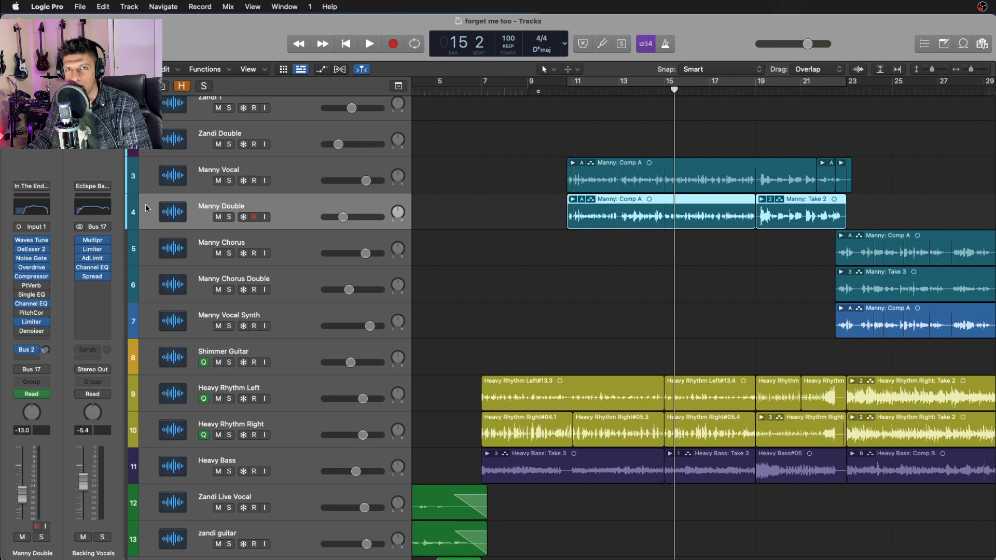
left_click(28, 352)
left_click(284, 184)
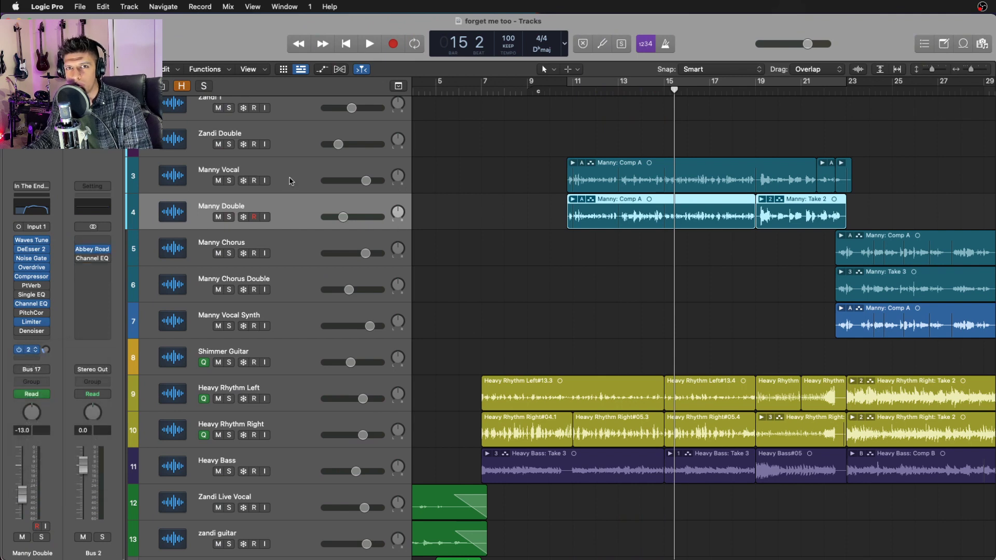
left_click(292, 181)
left_click(34, 354)
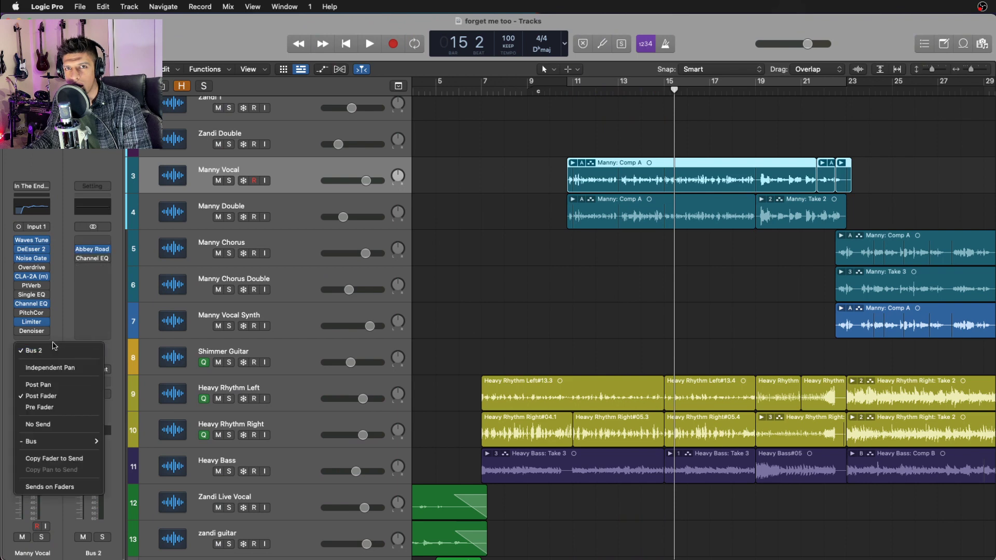
left_click(58, 171)
Open Abbey Road Plates on Bus 2, play from bar 12 beat 3 with the bus temporarily soloed, stop playback, and close the plug-in.
left_click(91, 249)
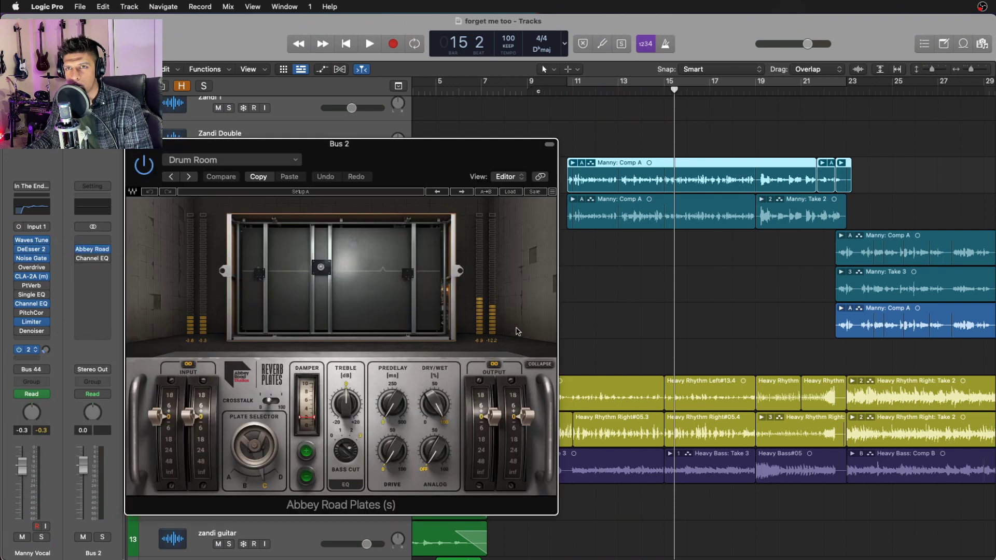
left_click_drag(436, 155, 606, 203)
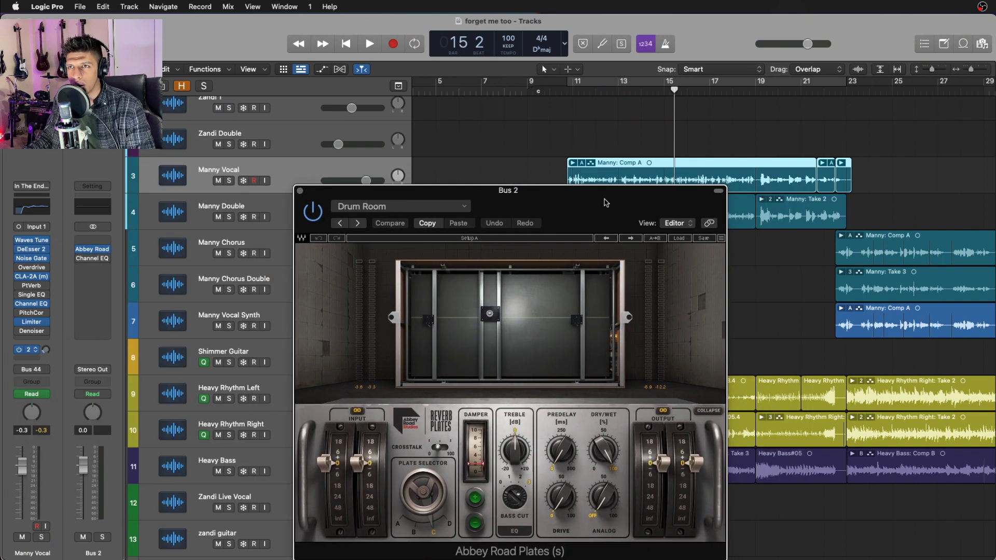
left_click_drag(580, 92, 610, 95)
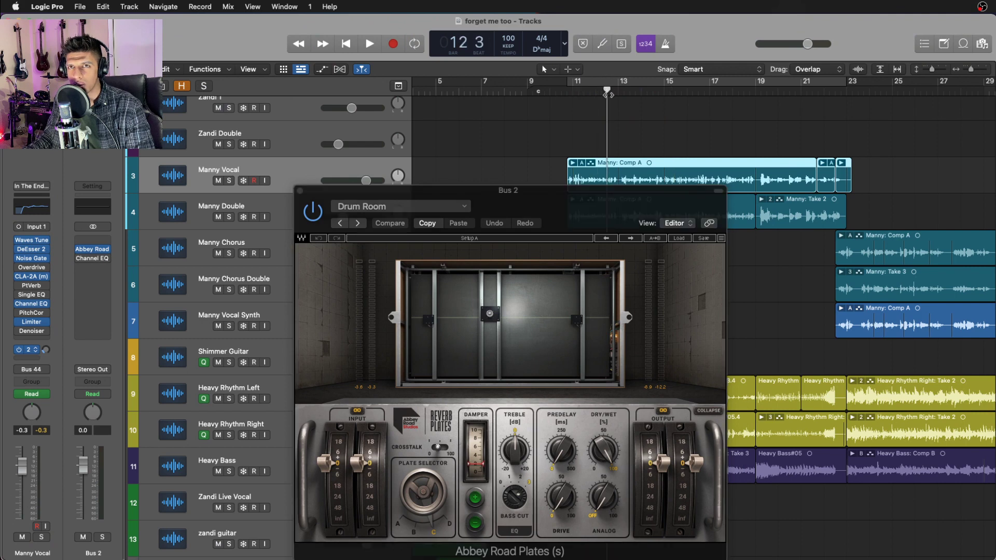
key("space")
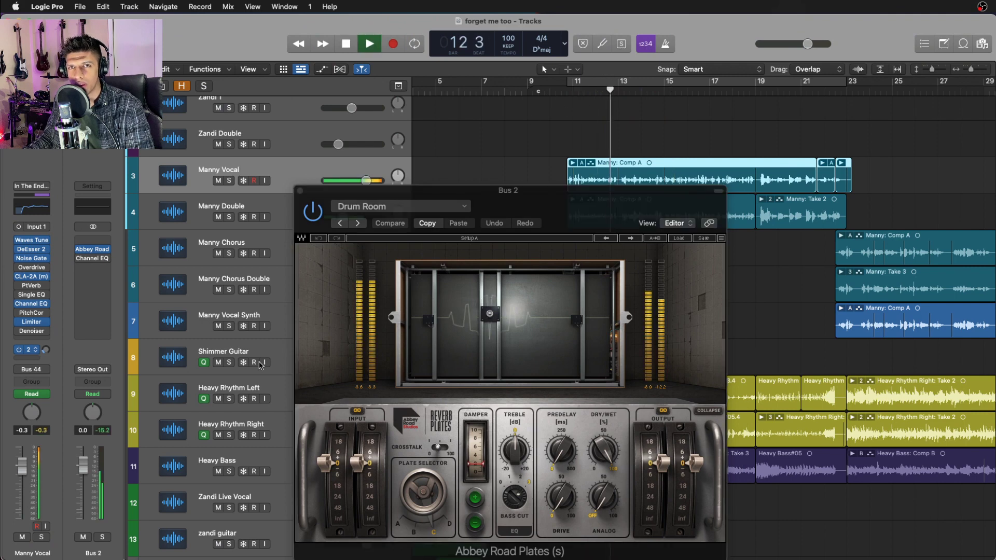
left_click(102, 538)
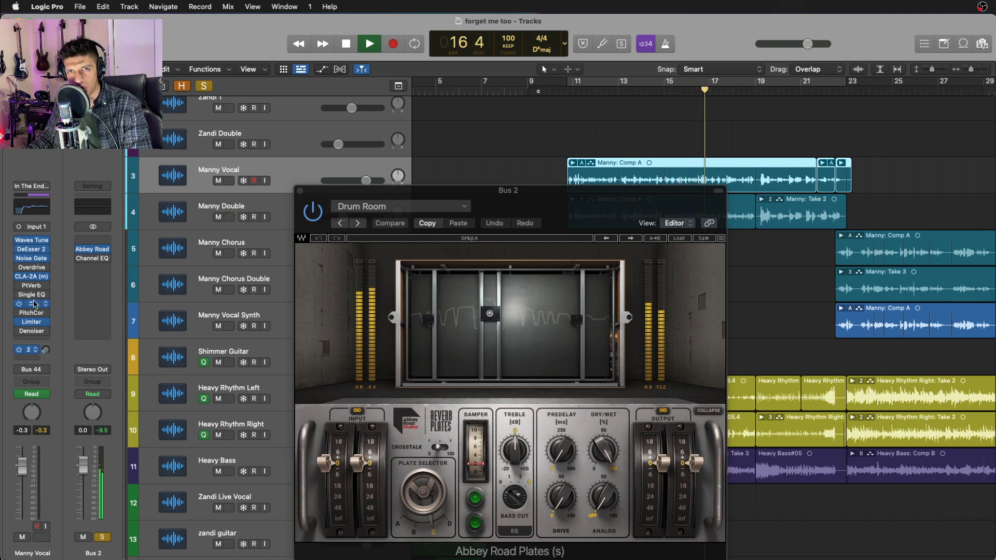
left_click(204, 85)
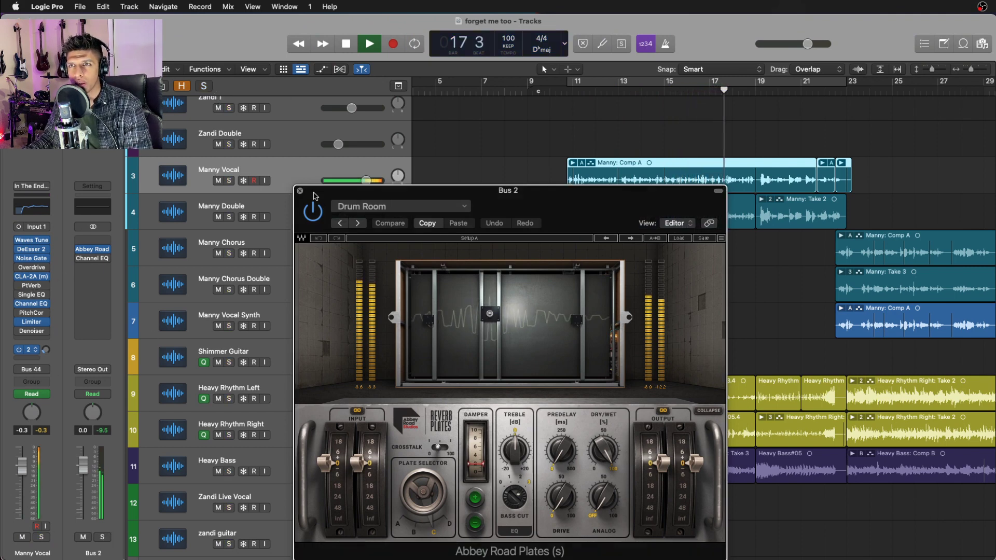
left_click(299, 191)
key("space")
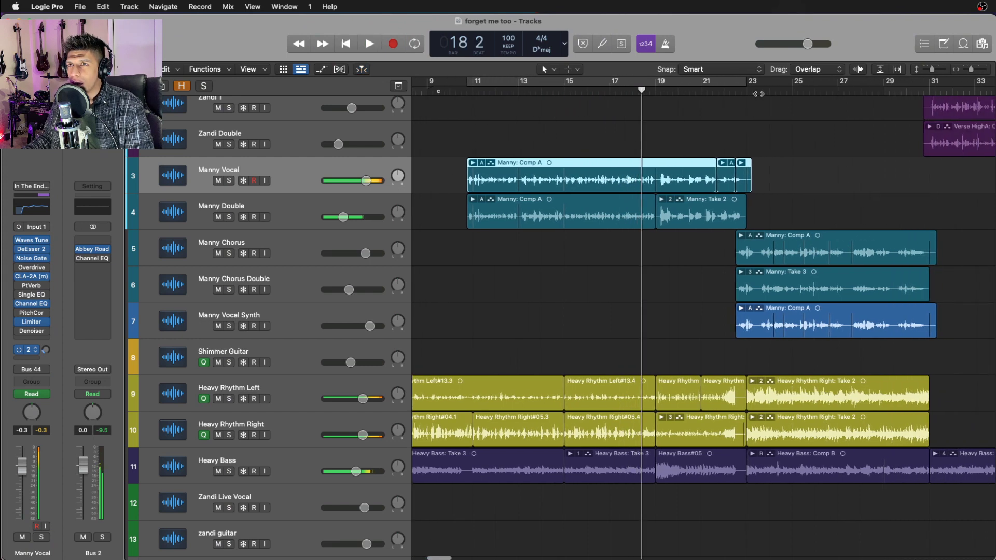
Set the cycle range from bar 23 to bar 31, select Manny Chorus, and briefly play the chorus.
left_click_drag(751, 88, 929, 88)
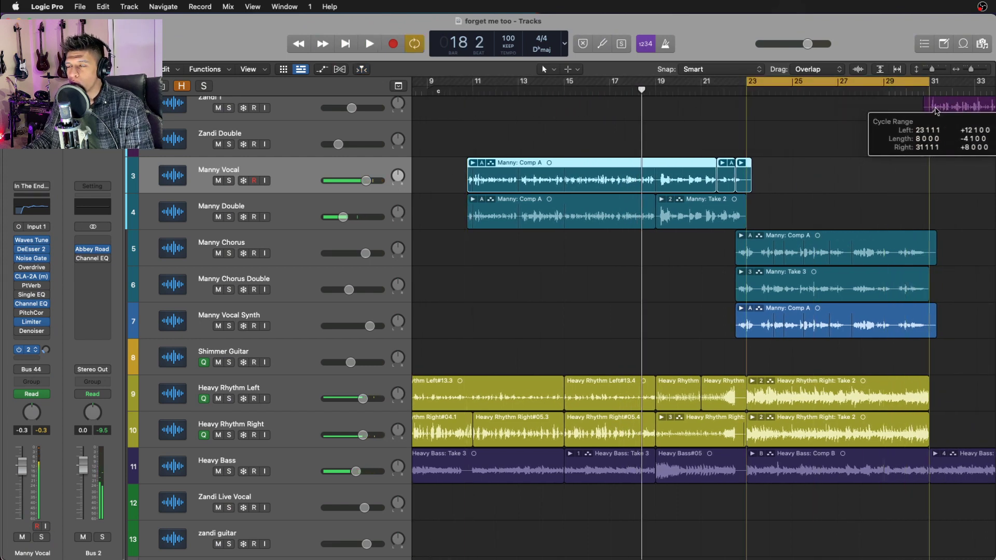
left_click(301, 248)
scroll(703, 291, "up", 3)
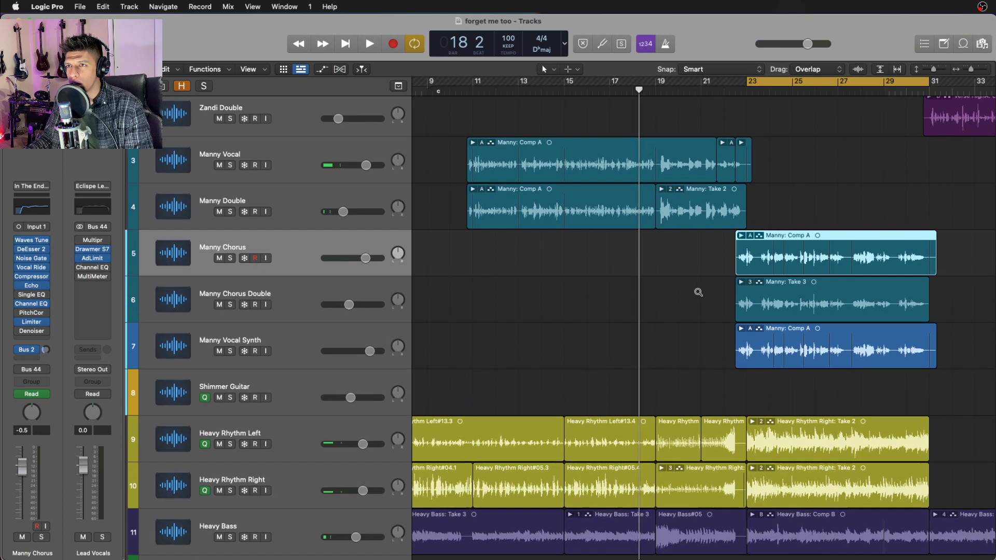
key("space")
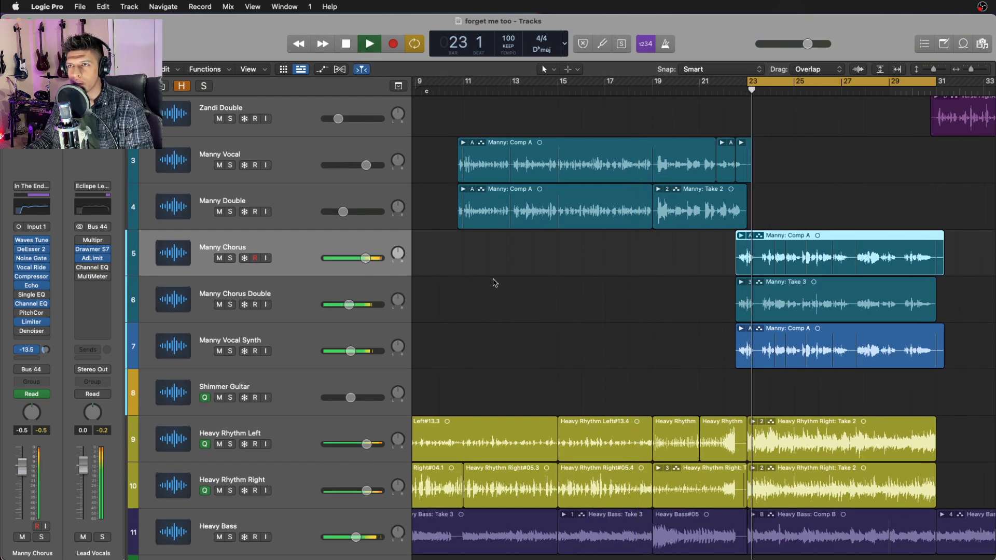
key("space")
Extend the cycle start back to bar 22 beat 3 and audition the chorus entry.
left_click_drag(745, 82, 737, 81)
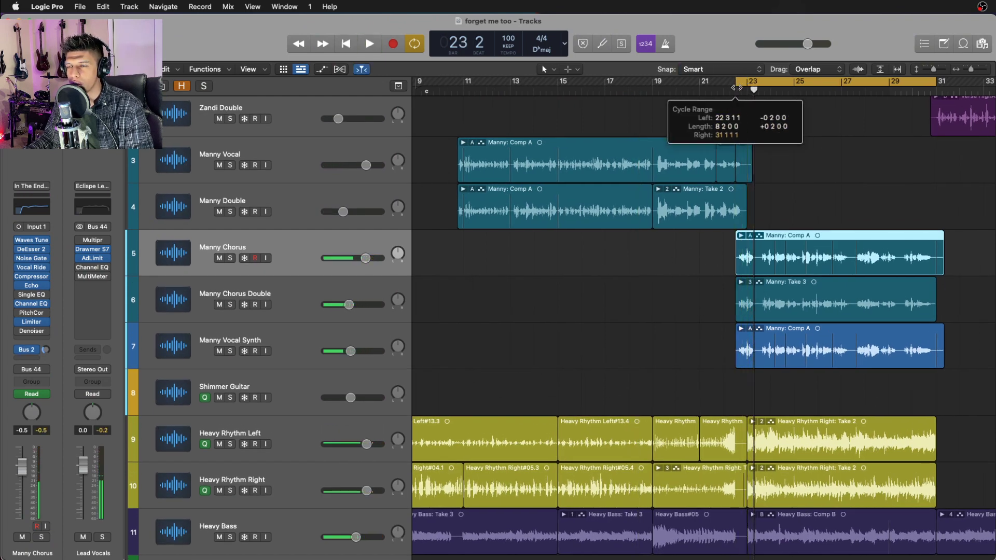
key("space")
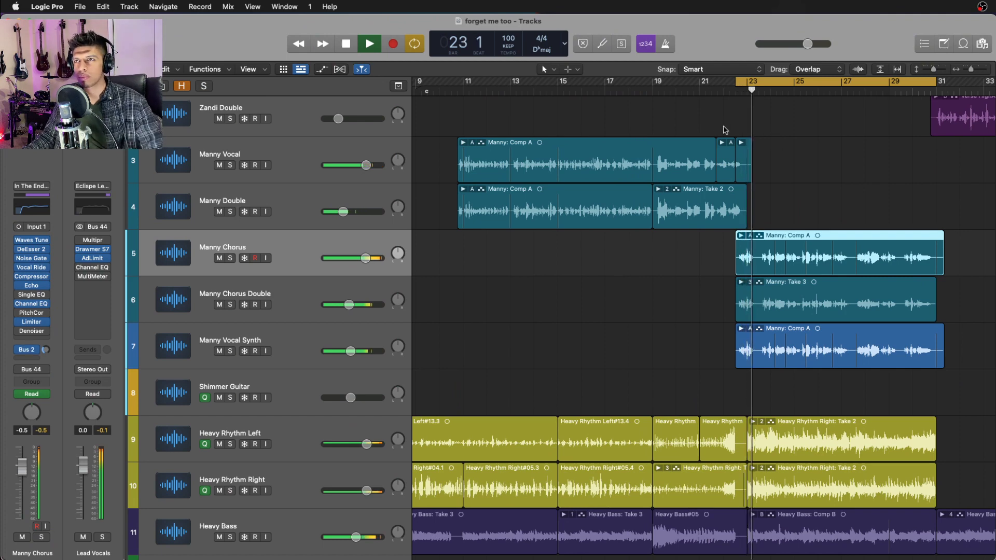
key("space")
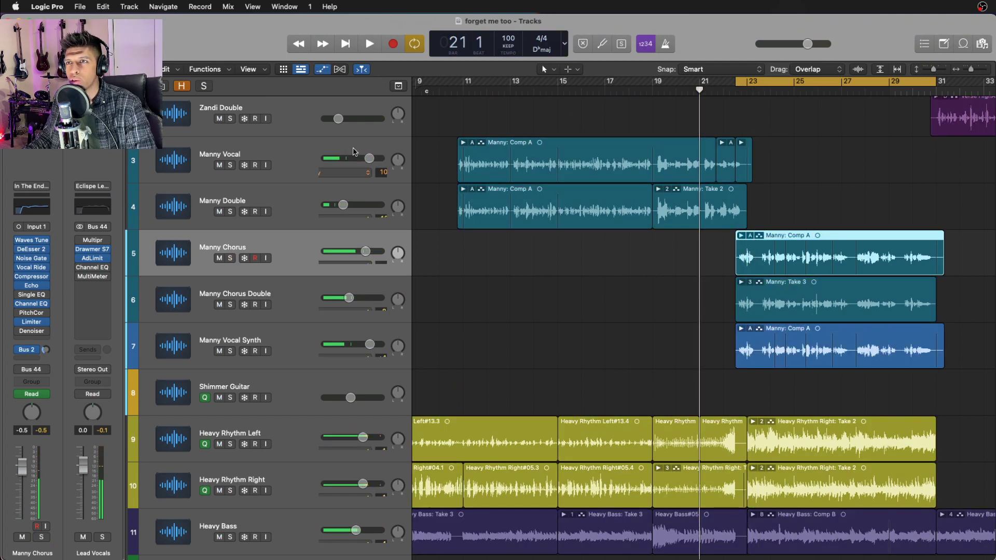
Show track automation, turn cycling off, and examine Manny Vocal's Channel EQ low cut frequency curve around bar 22.
key("a")
left_click(344, 150)
key("c")
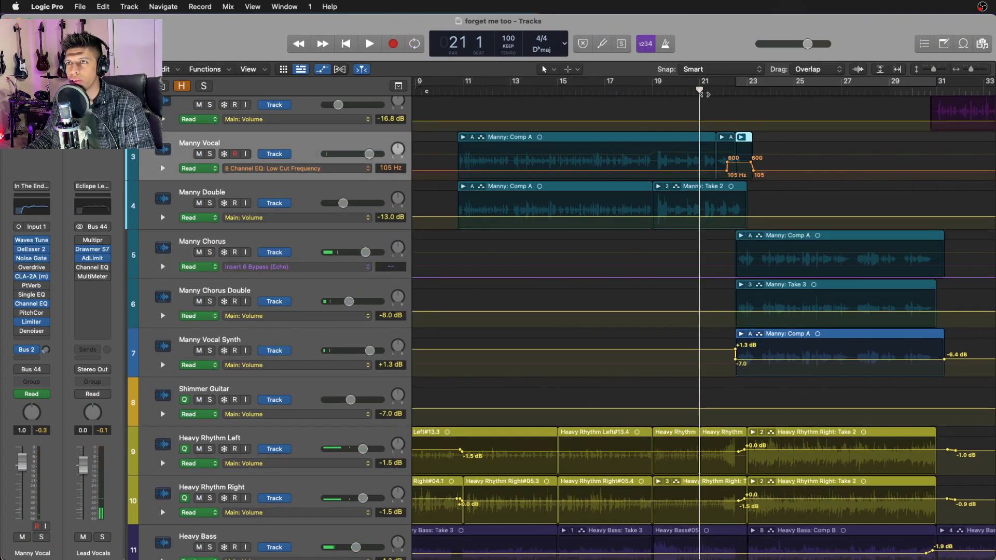
scroll(810, 240, "up", 5)
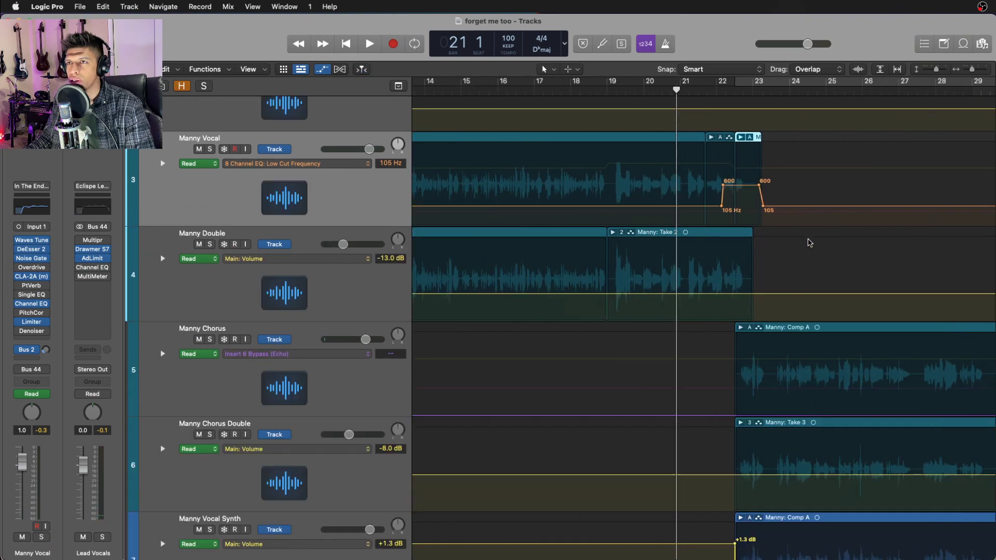
left_click(384, 200)
Open Manny Vocal's Channel EQ clear of the automation lane and play from about bar 21 while watching the low cut.
left_click(32, 211)
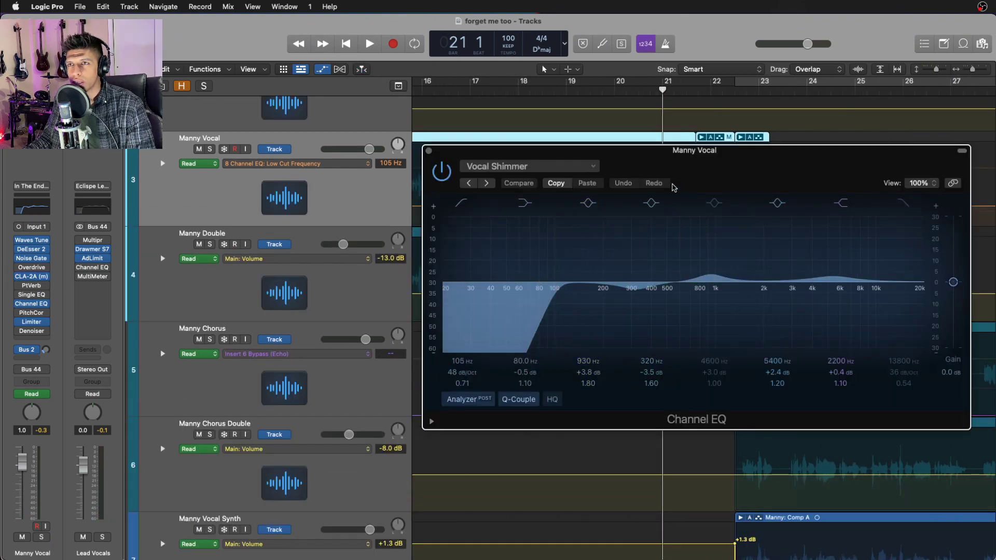
left_click_drag(703, 152, 689, 298)
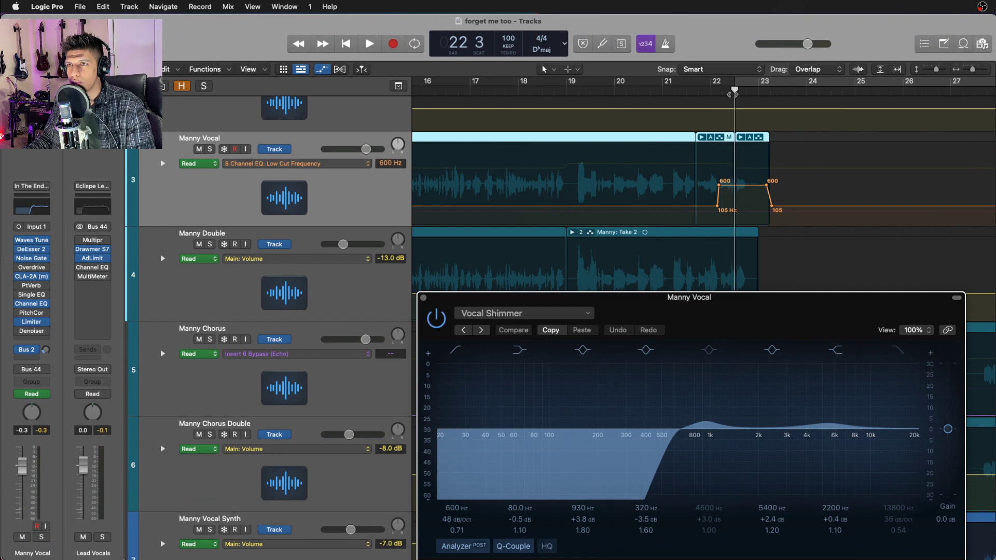
left_click_drag(732, 94, 679, 113)
key("space")
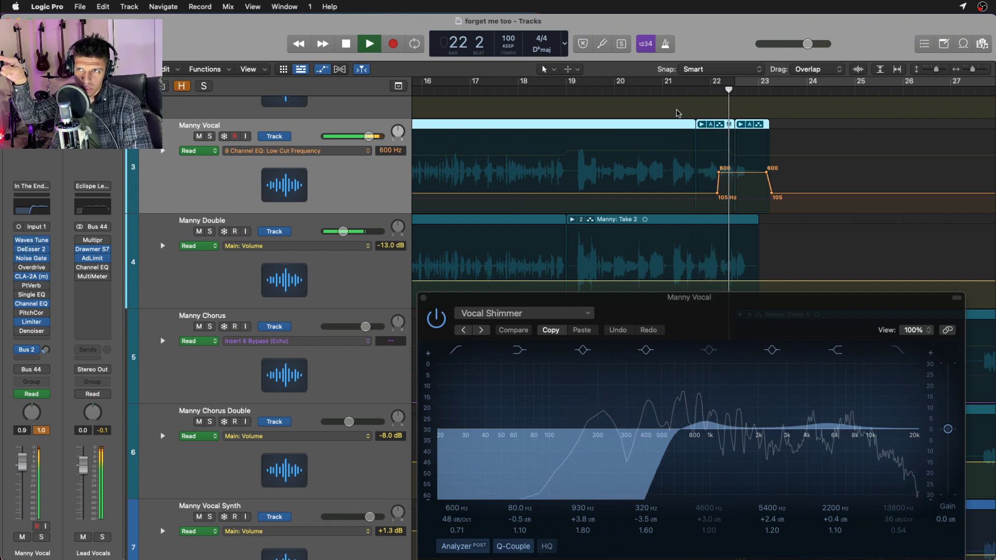
Solo Manny Vocal, replay bar 21 to bar 23 while watching the EQ curve, clear the solo, and close the EQ.
key("s")
key("space")
left_click(668, 91)
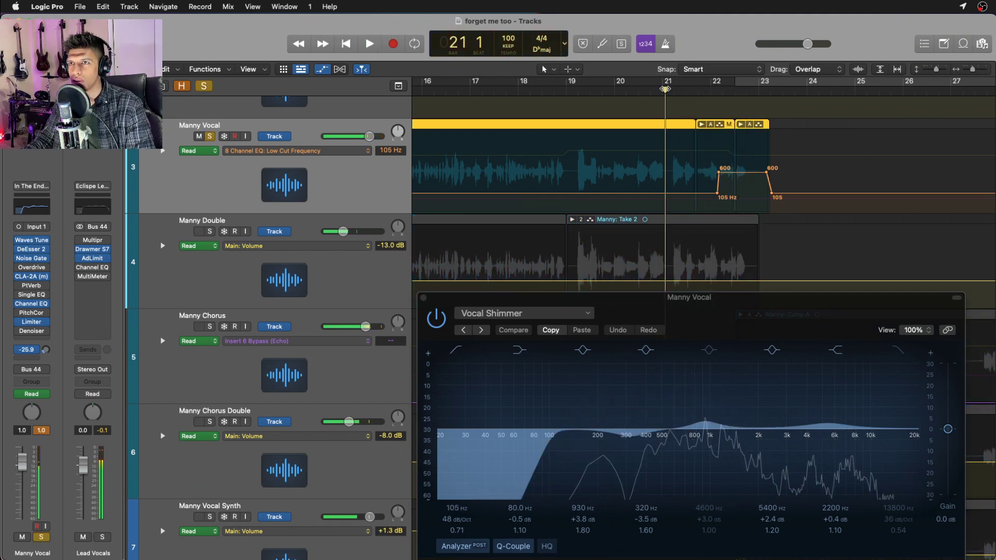
key("space")
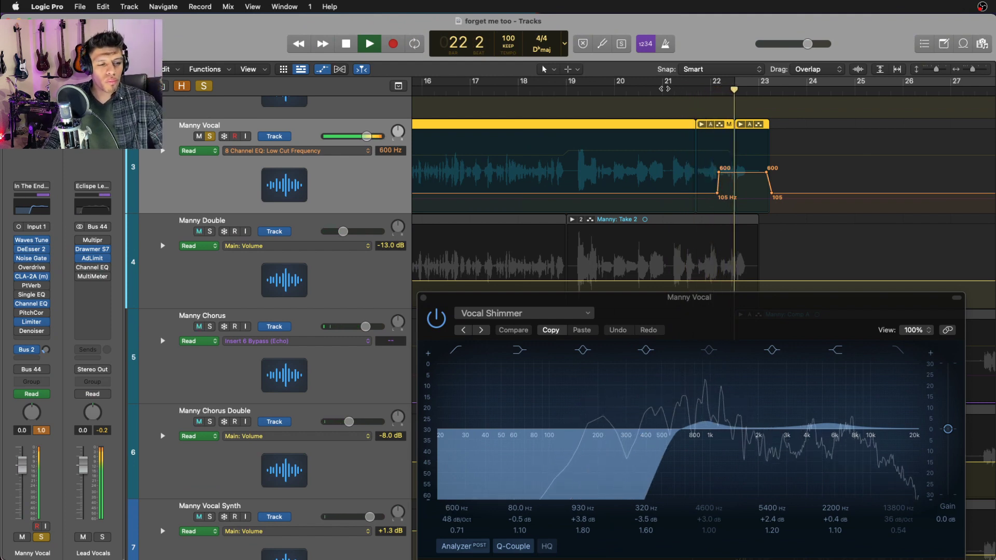
key("space")
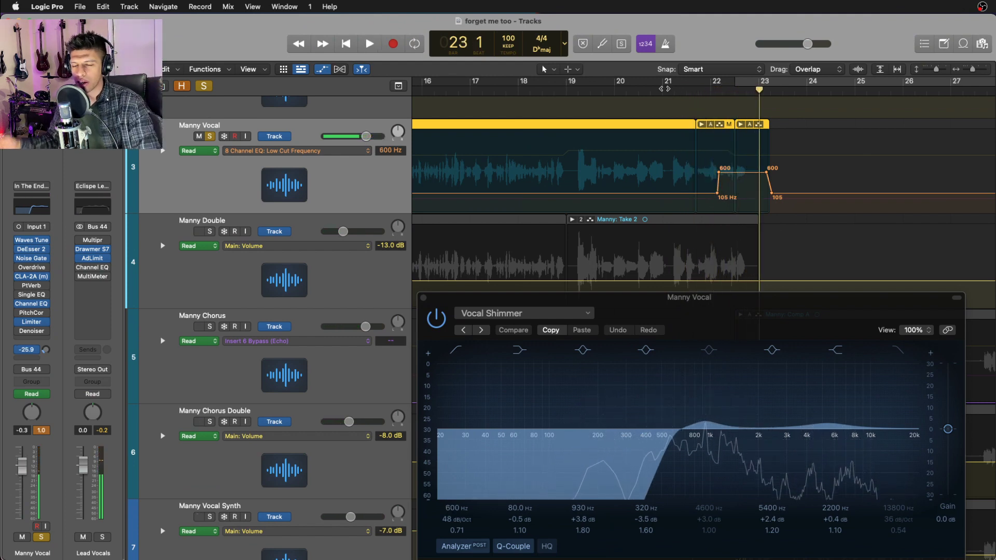
key("s")
key("super+w")
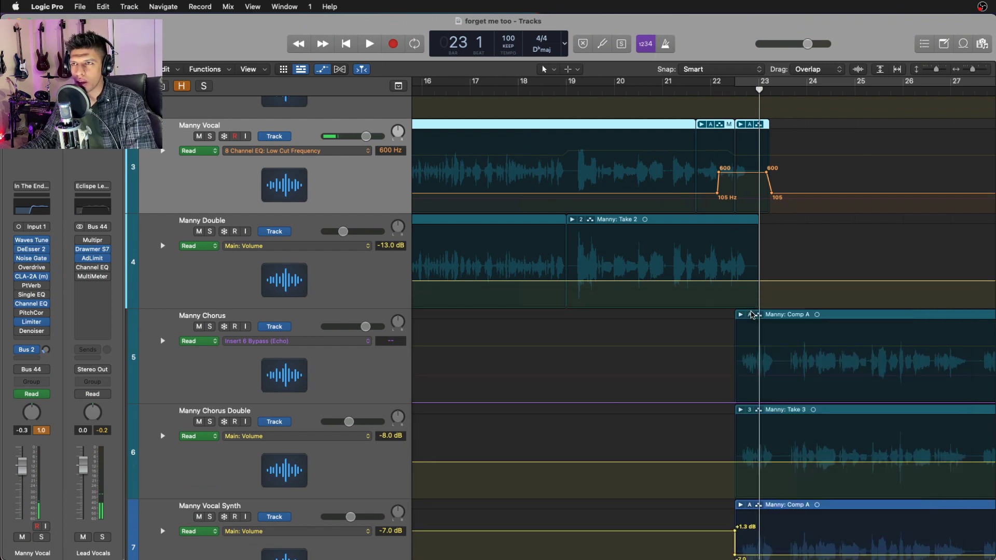
Hide the track automation, turn cycling back on over the chorus, and select Manny Chorus.
key("a")
scroll(690, 331, "down", 5)
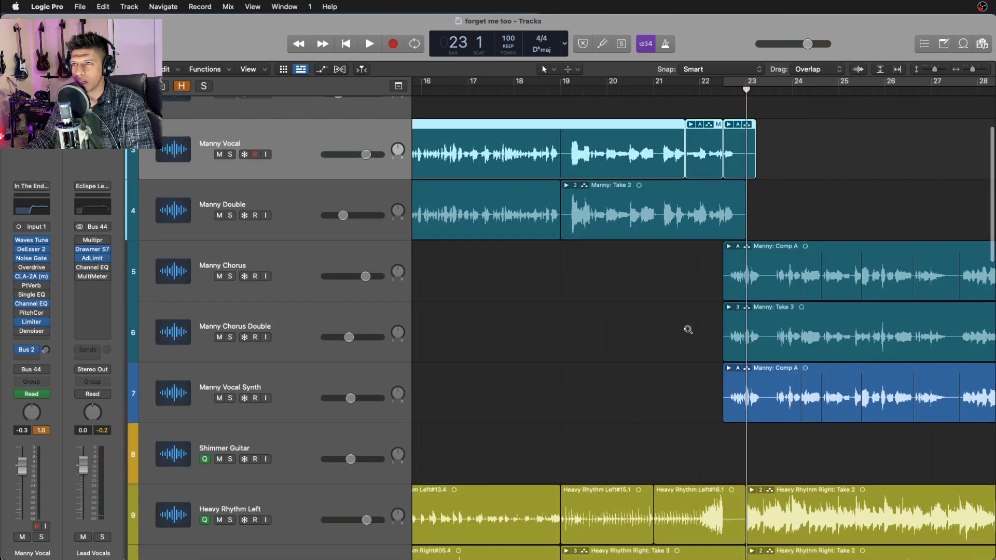
key("super+u")
scroll(592, 361, "down", 5)
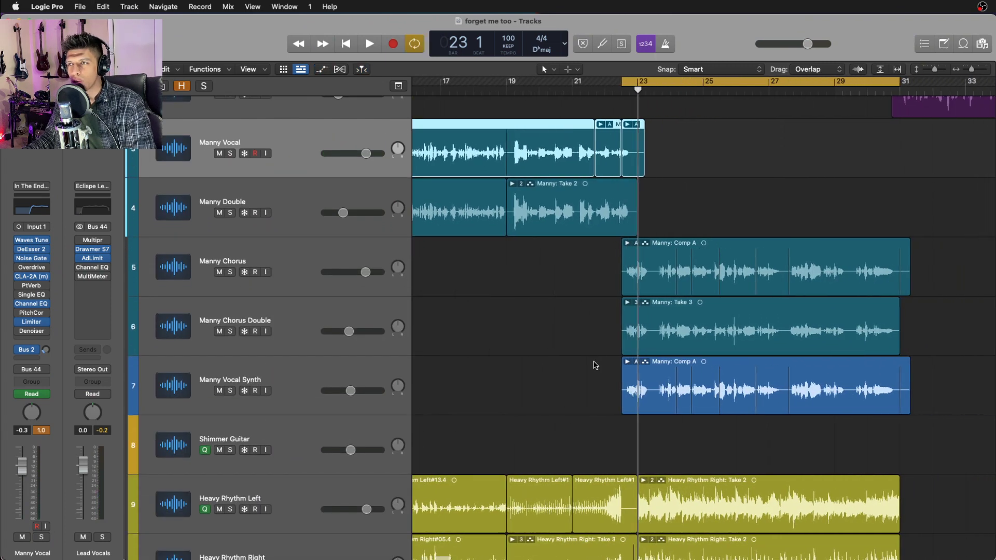
key("Down")
key("Down")
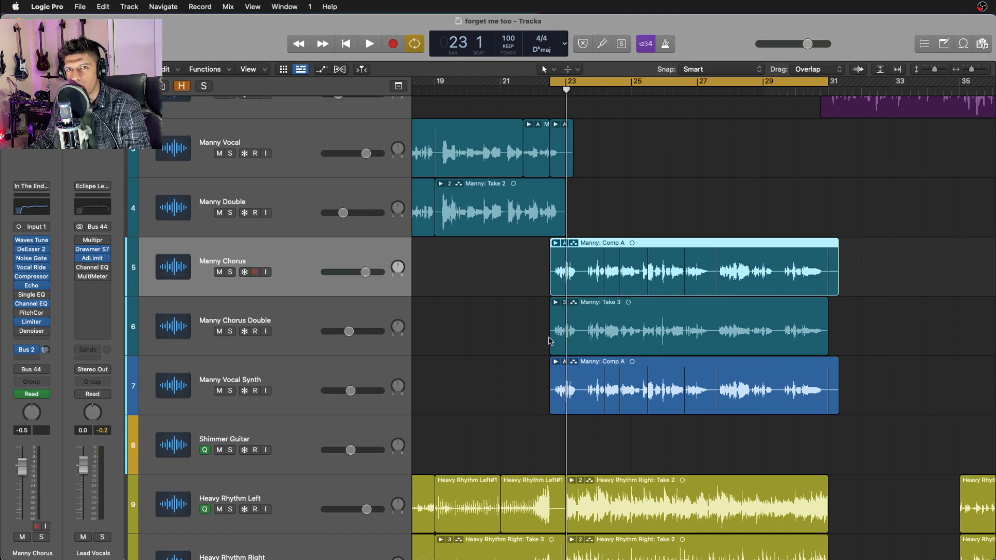
Compare the plug-in chains of Manny Vocal and Manny Chorus, and check the Channel EQ on Manny Chorus.
key("Up")
key("Up")
key("Down")
key("Down")
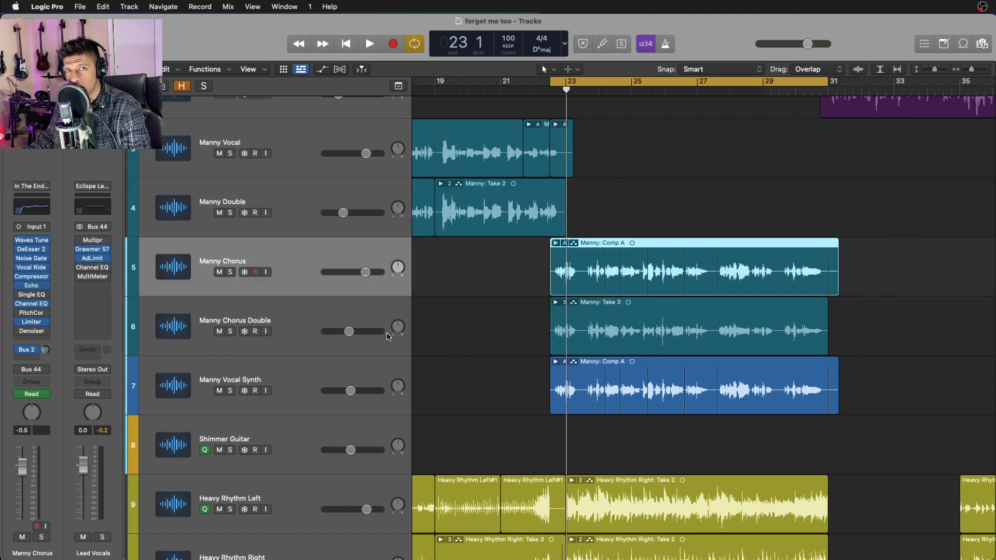
key("Up")
key("Up")
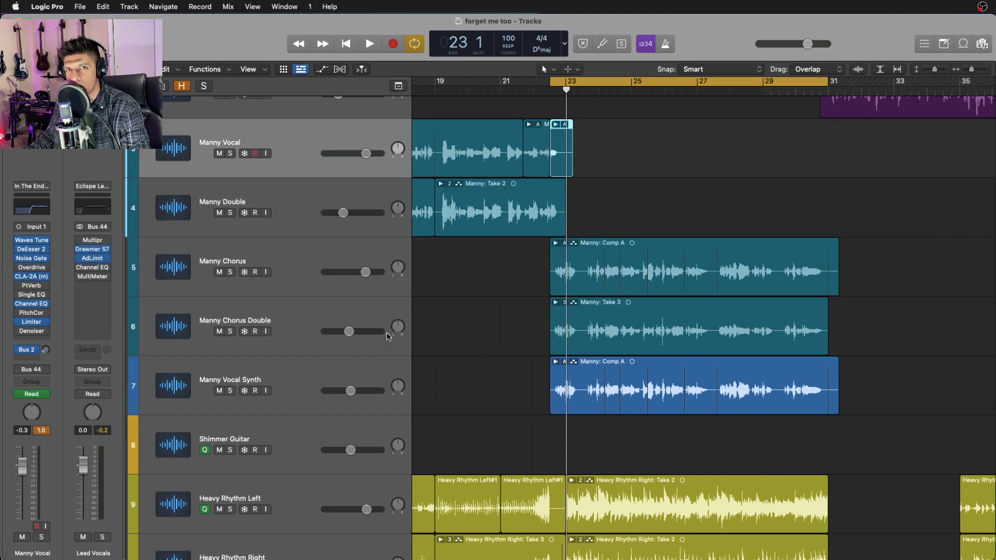
key("Down")
key("Down")
left_click(31, 207)
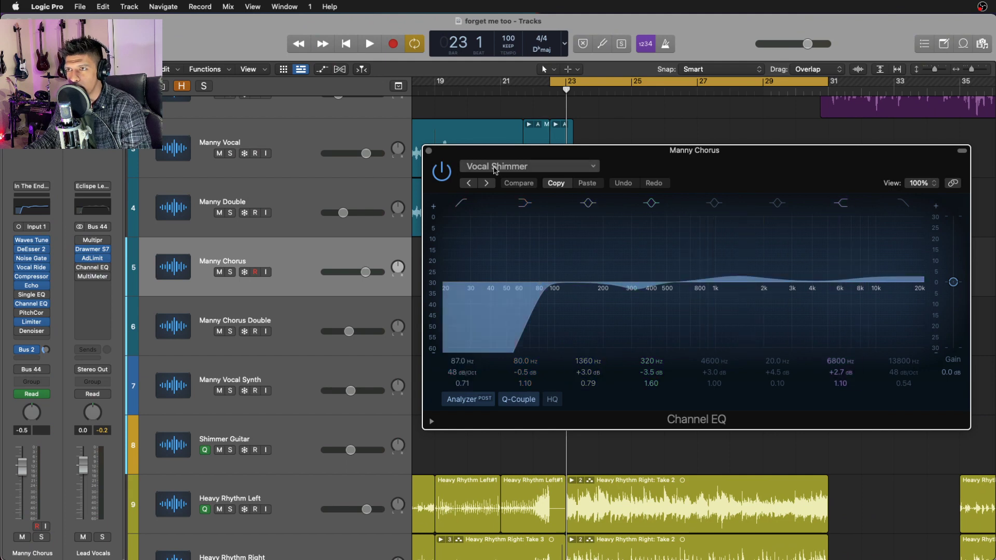
left_click(429, 151)
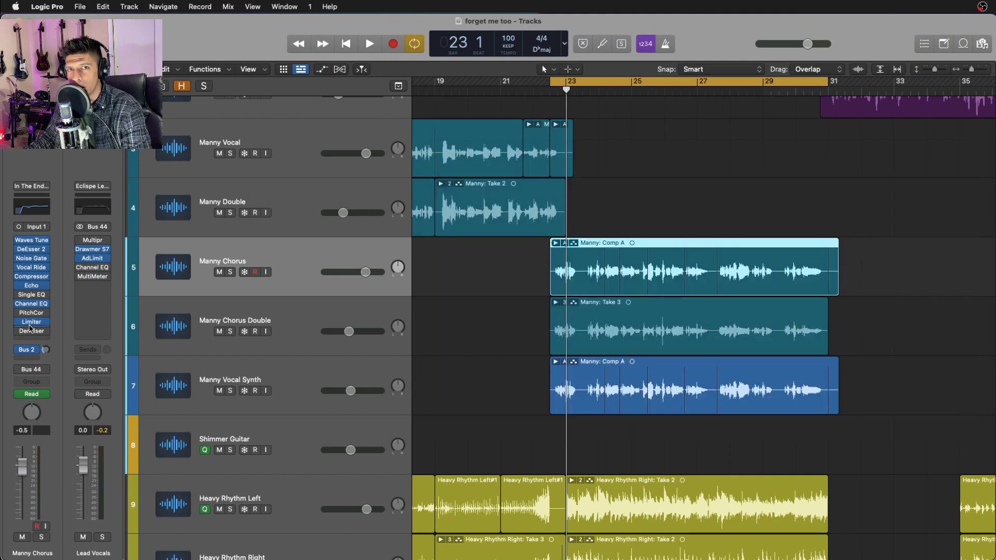
Audition Manny Chorus in solo with its Echo plug-in open, clear the solo, and close the Echo.
left_click(32, 286)
key("s")
key("space")
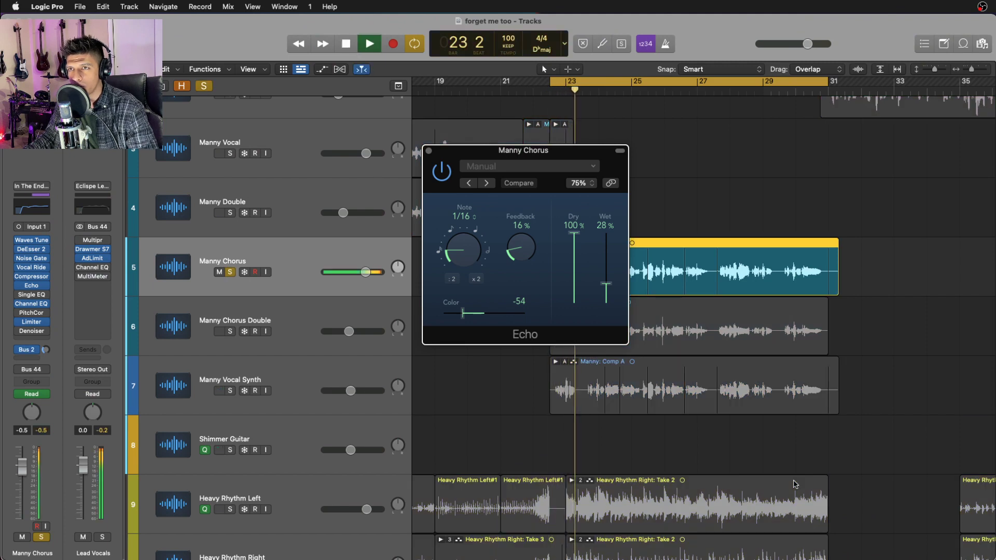
key("space")
key("s")
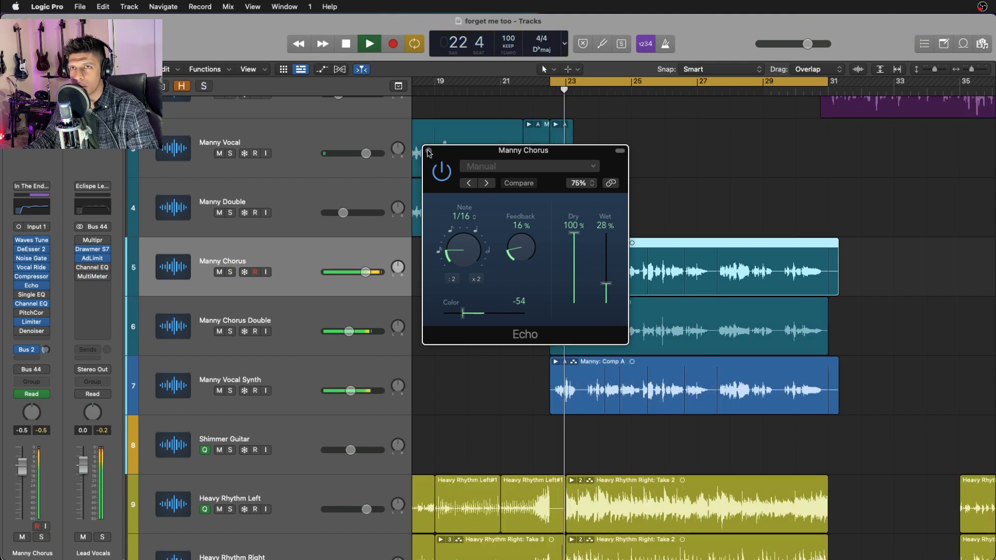
key("v")
Solo Manny Chorus, Manny Chorus Double and Manny Vocal Synth together, and check Waves Tune on Manny Chorus during playback.
left_click(301, 369, "shift")
key("s")
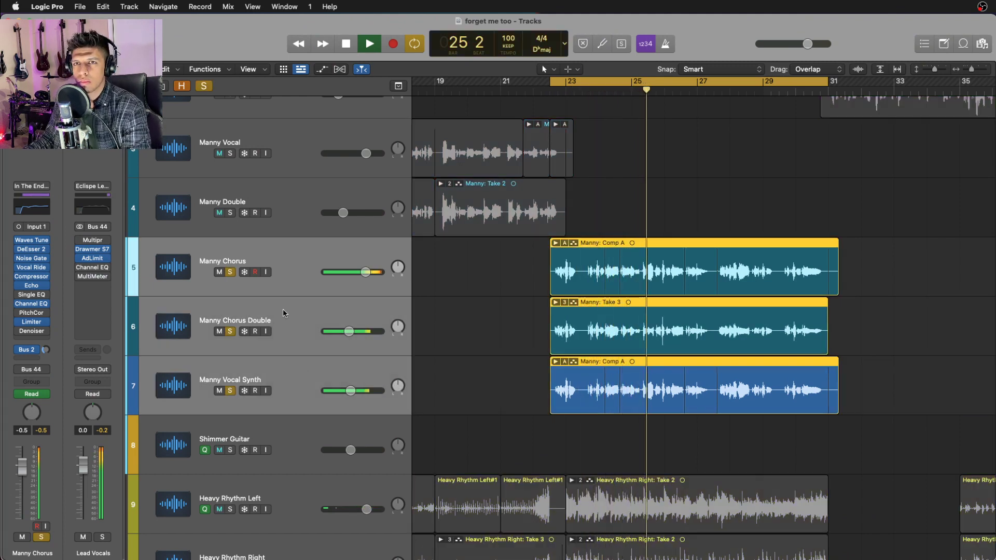
left_click(294, 261)
left_click(31, 241)
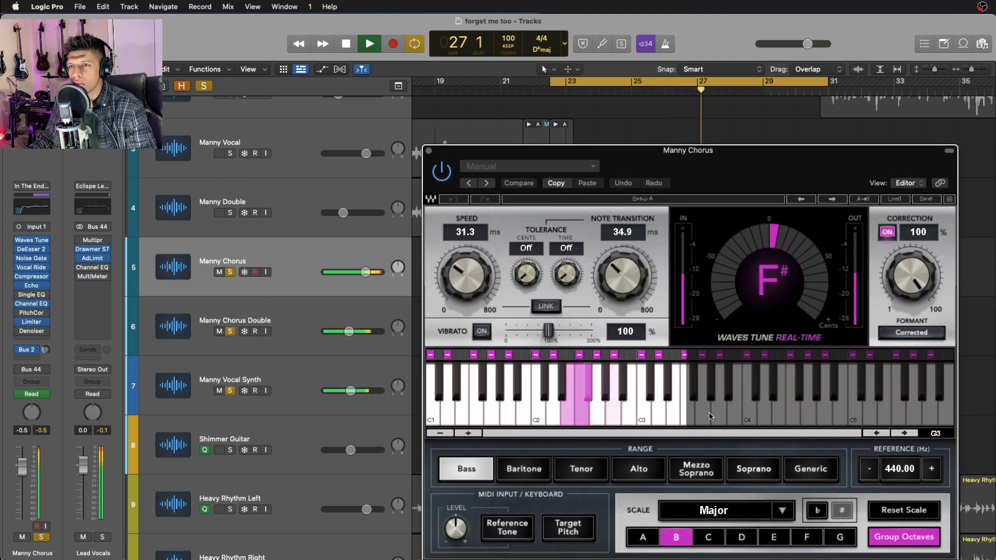
key("space")
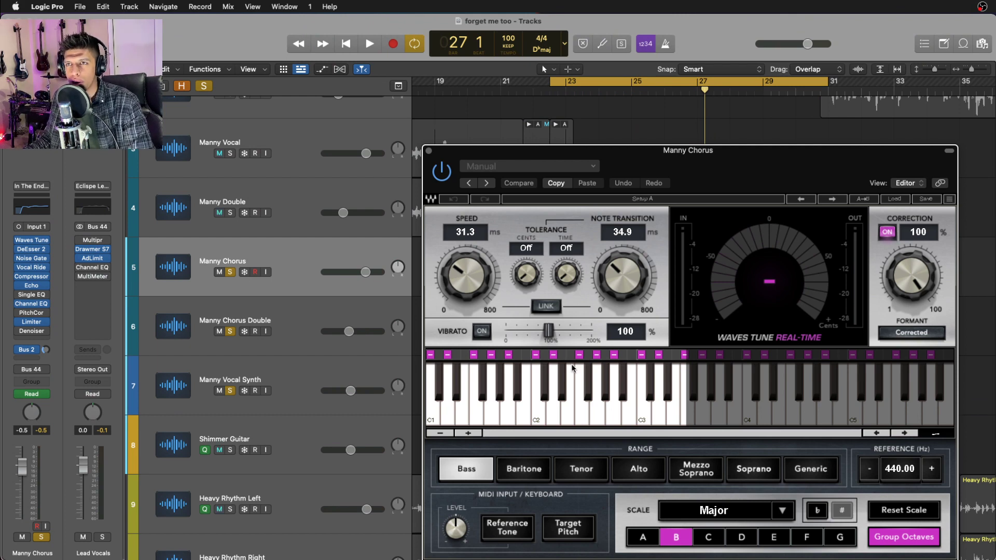
left_click(430, 151)
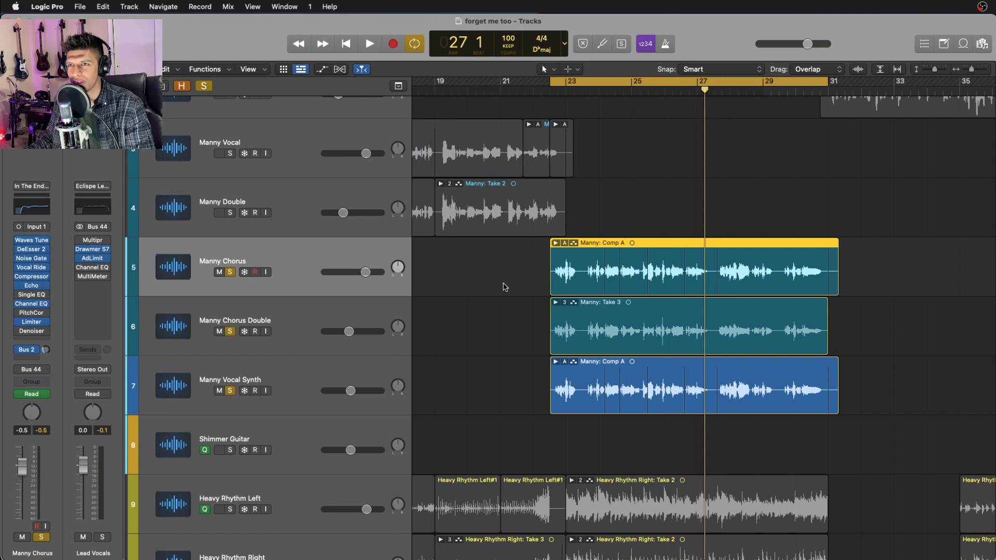
Unsolo Manny Chorus and Manny Vocal Synth during chorus playback to audition Manny Chorus Double alone.
left_click(304, 323)
left_click(307, 278)
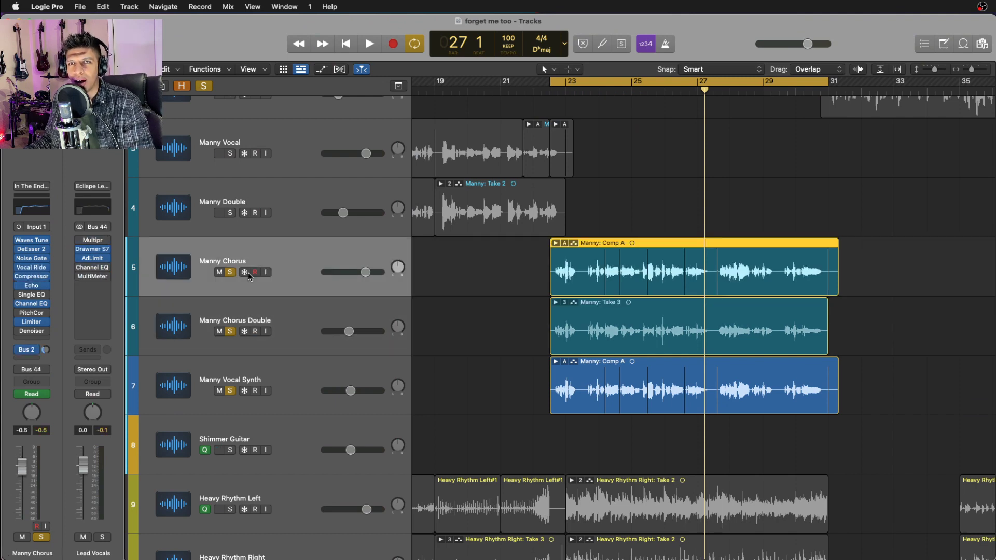
left_click(232, 273)
key("space")
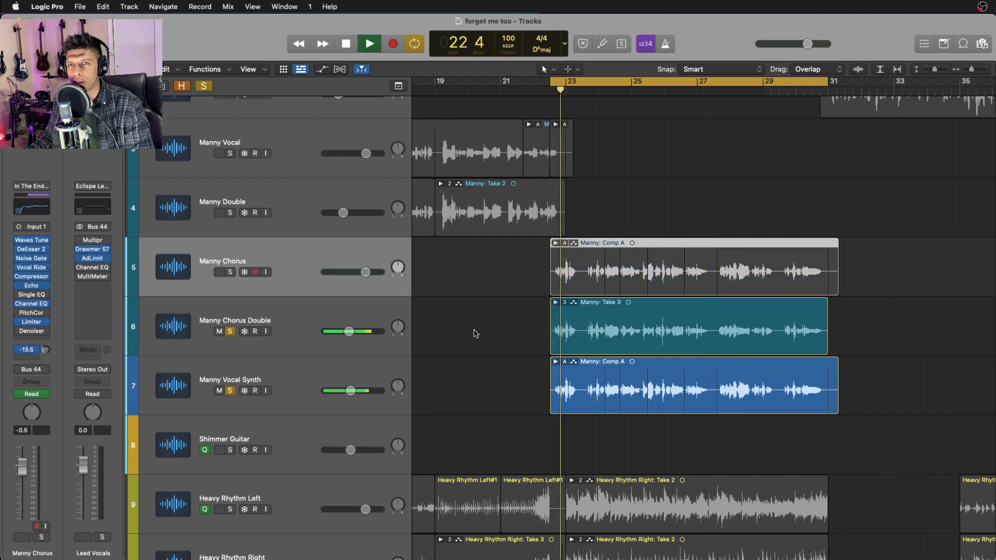
left_click(230, 391)
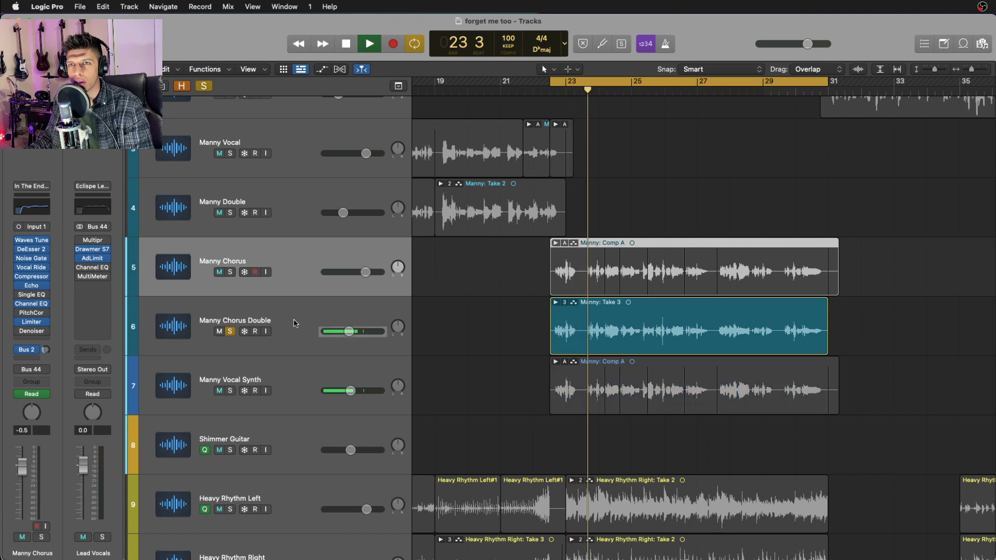
left_click(295, 324)
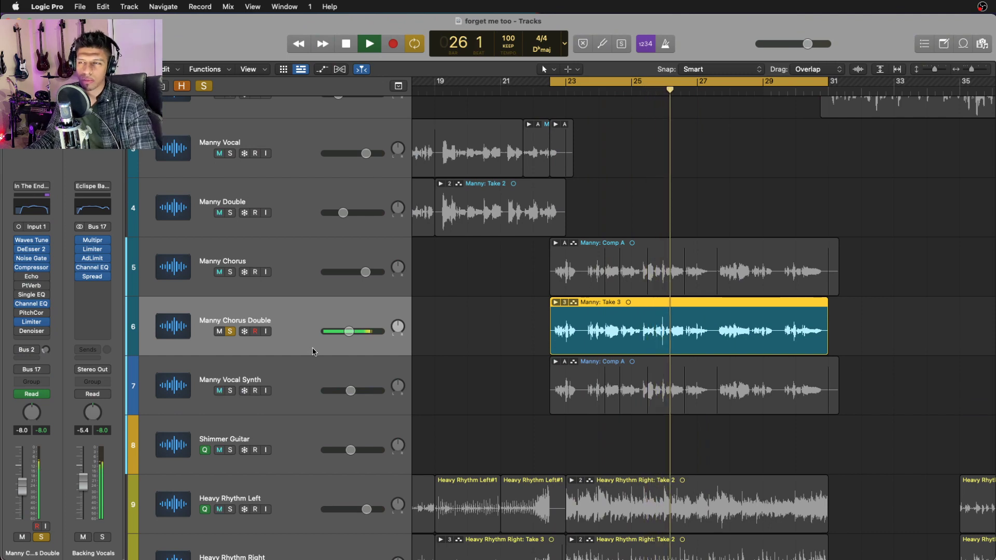
Stop playback and inspect the Waves Tune settings on Manny Chorus Double.
key("space")
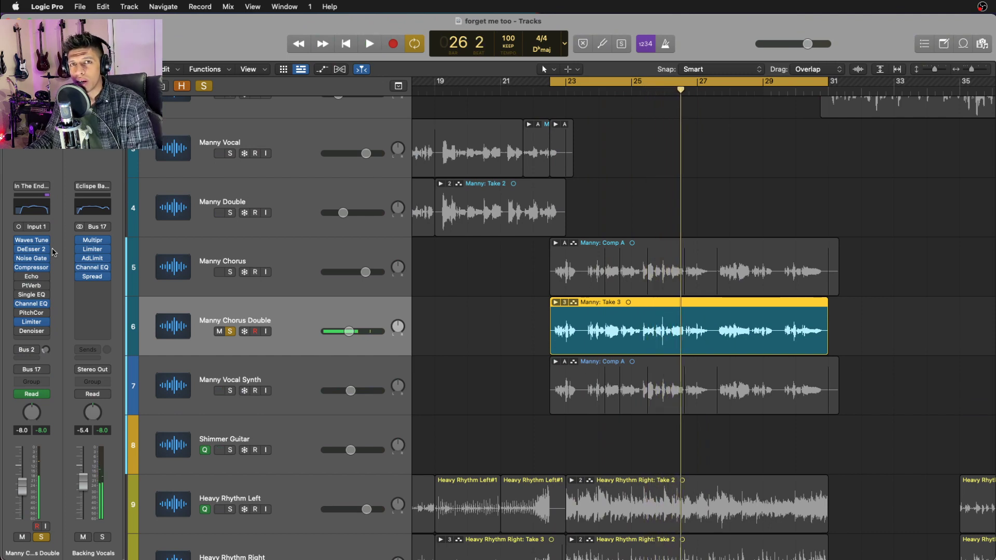
left_click(32, 242)
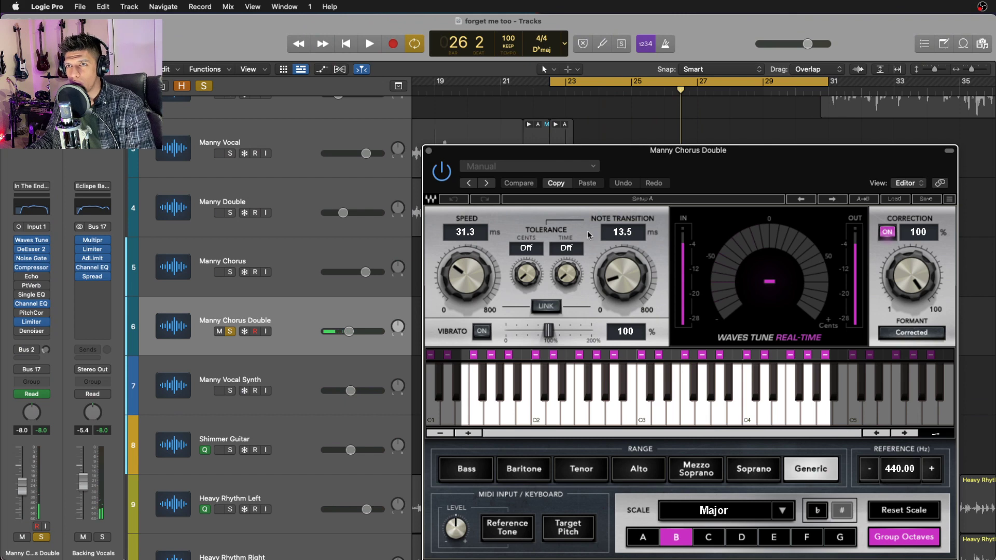
left_click(429, 151)
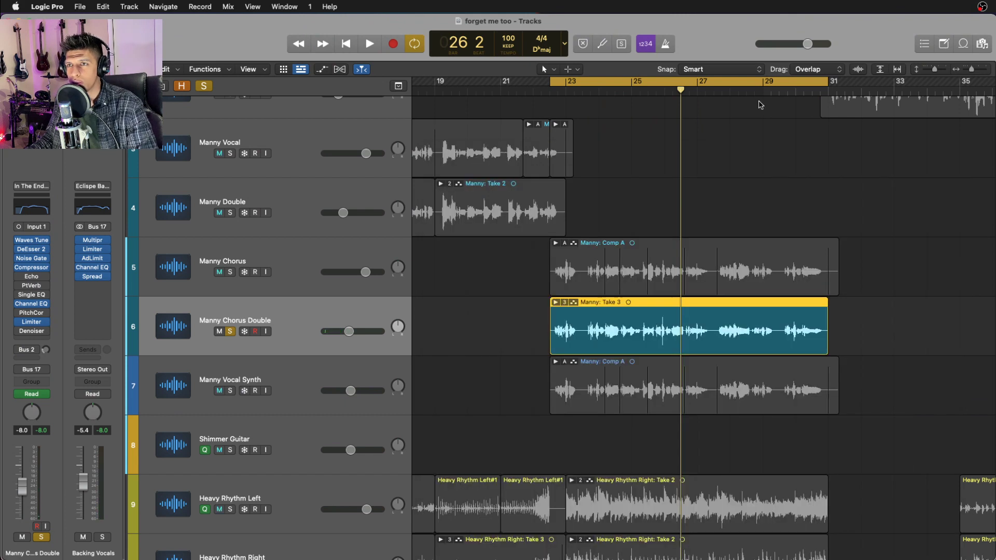
Turn cycling off, audition Manny Chorus and Manny Chorus Double soloed together from about bar 25, and clear both solos.
key("comma")
key("c")
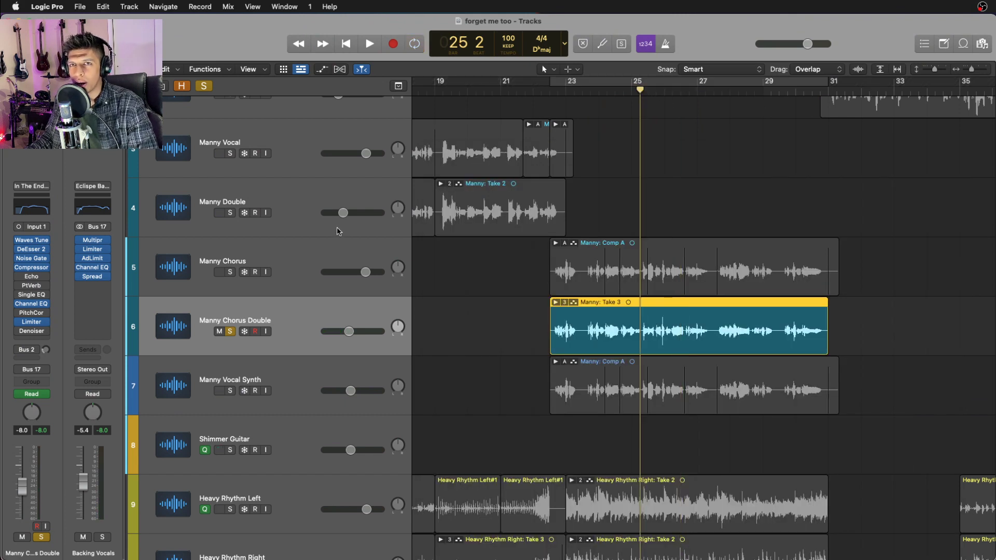
left_click(326, 263)
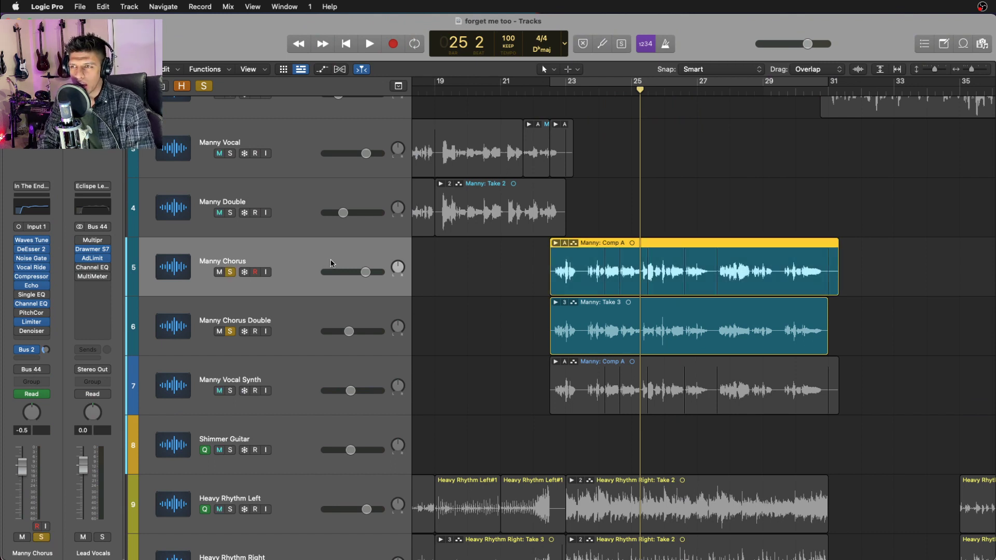
key("space")
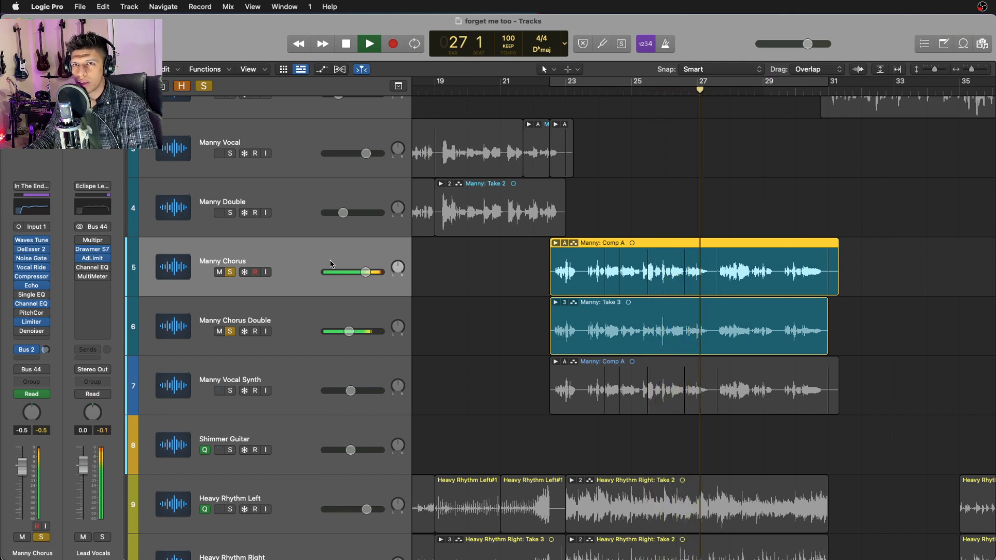
left_click(309, 311, "shift")
key("s")
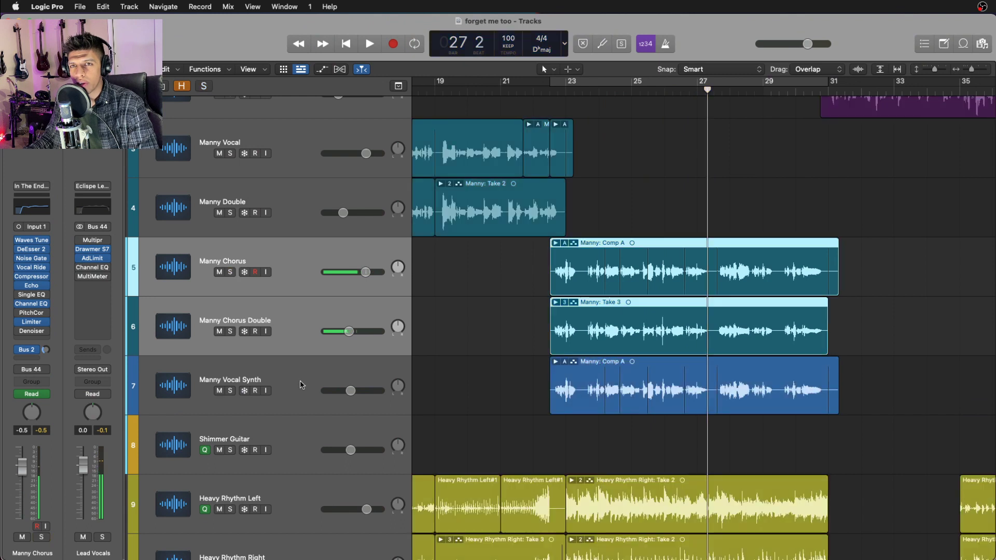
Solo Manny Vocal Synth, set the cycle range to its chorus region, and audition the track alone.
left_click(276, 388)
key("ctrl+s")
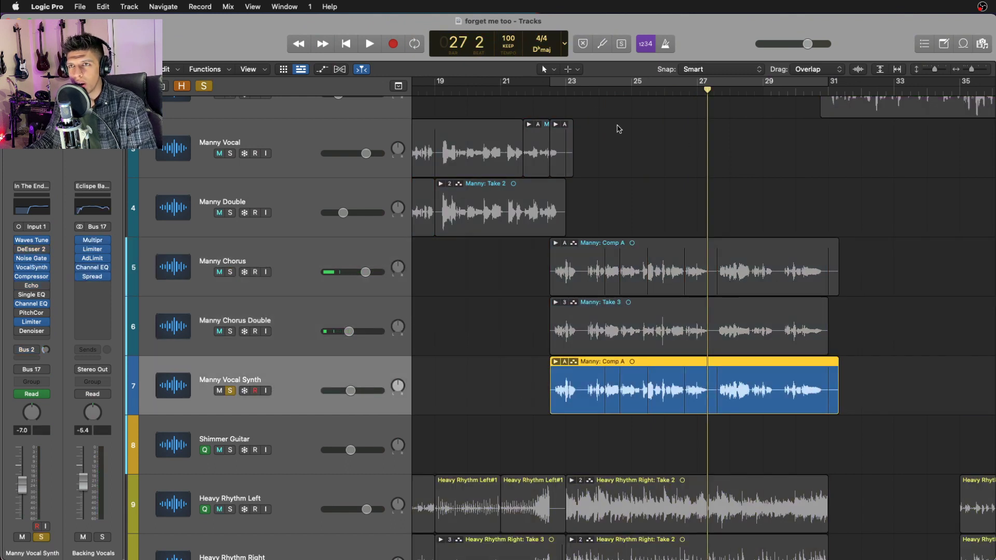
key("u")
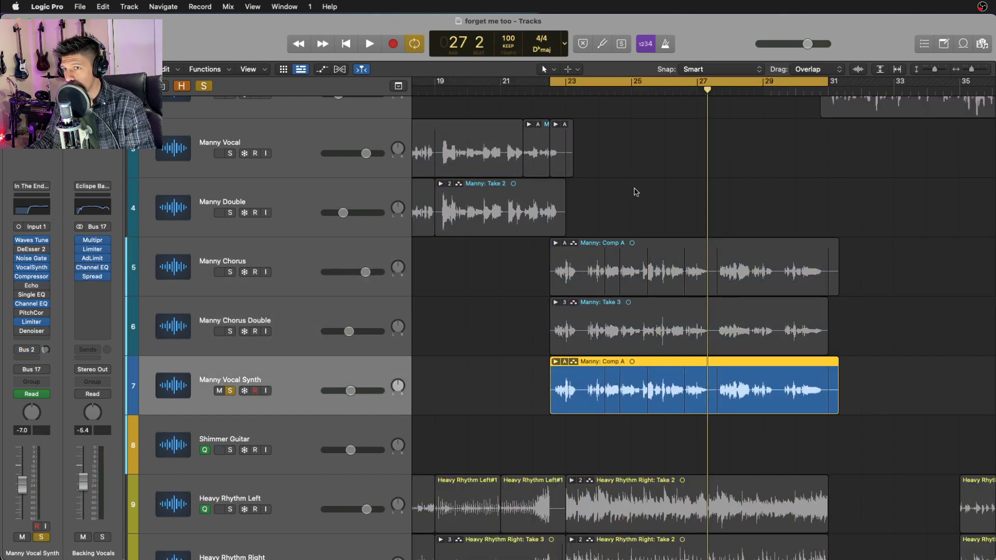
key("space")
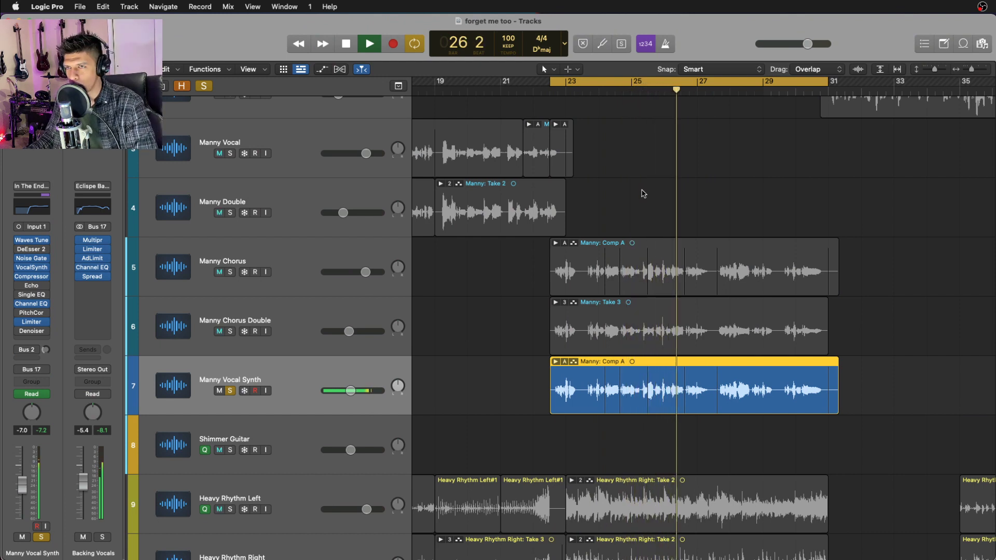
key("space")
Open VocalSynth 2 on Manny Vocal Synth, move its window clear of the chorus regions, and replay the chorus.
mouse_move(45, 268)
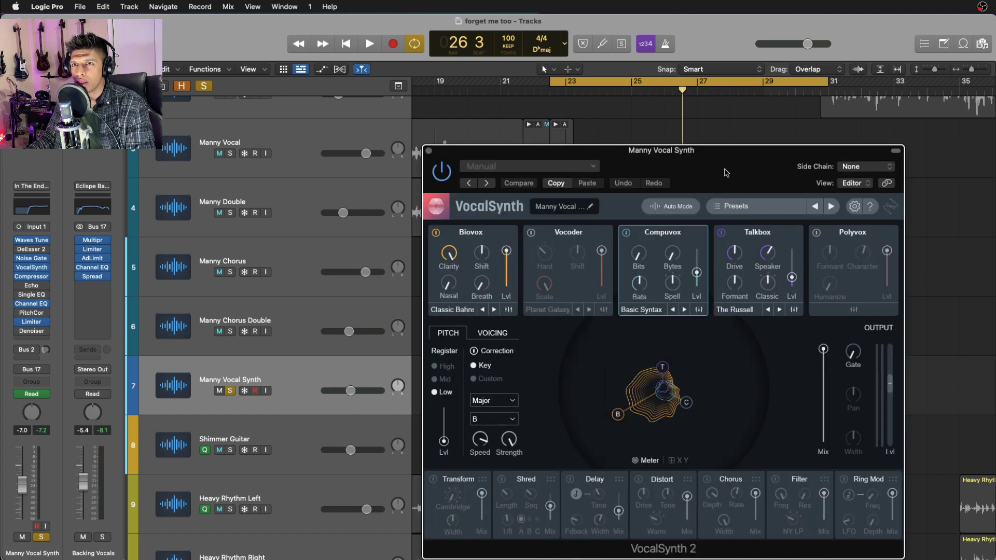
left_click_drag(726, 173, 326, 98)
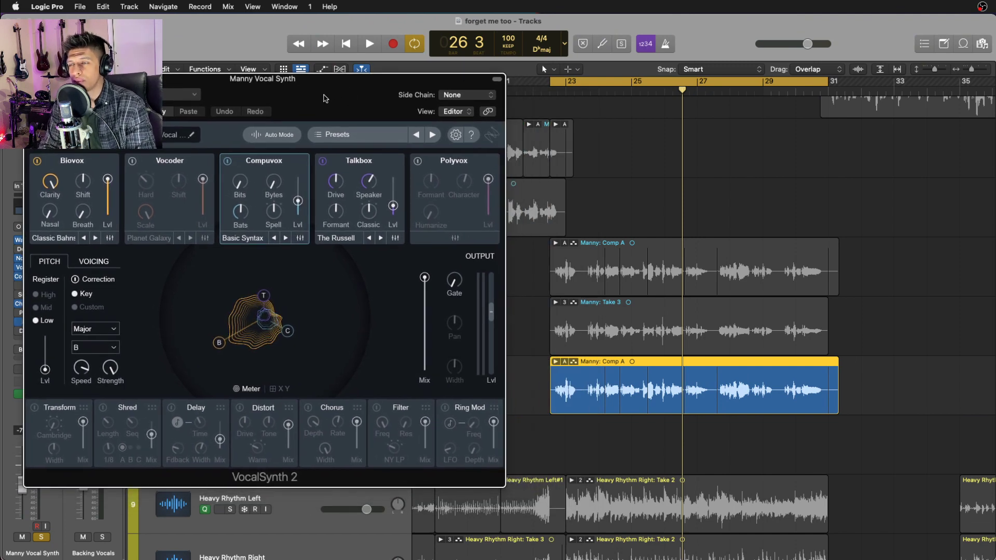
key("space")
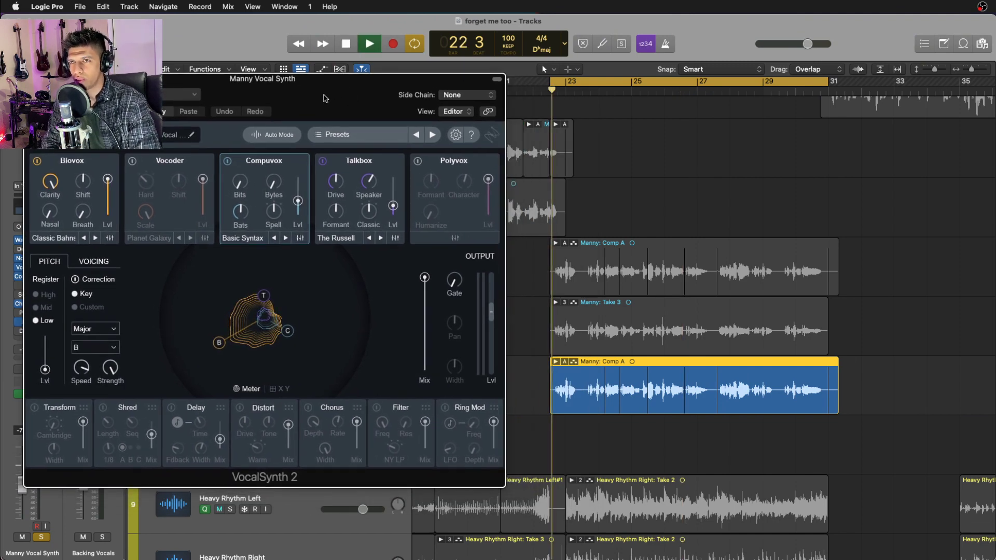
Audition VocalSynth presets from Flight of the Angels to Lonely Computer at a raised track level, restore the original settings, and close the plug-in.
left_click(433, 135)
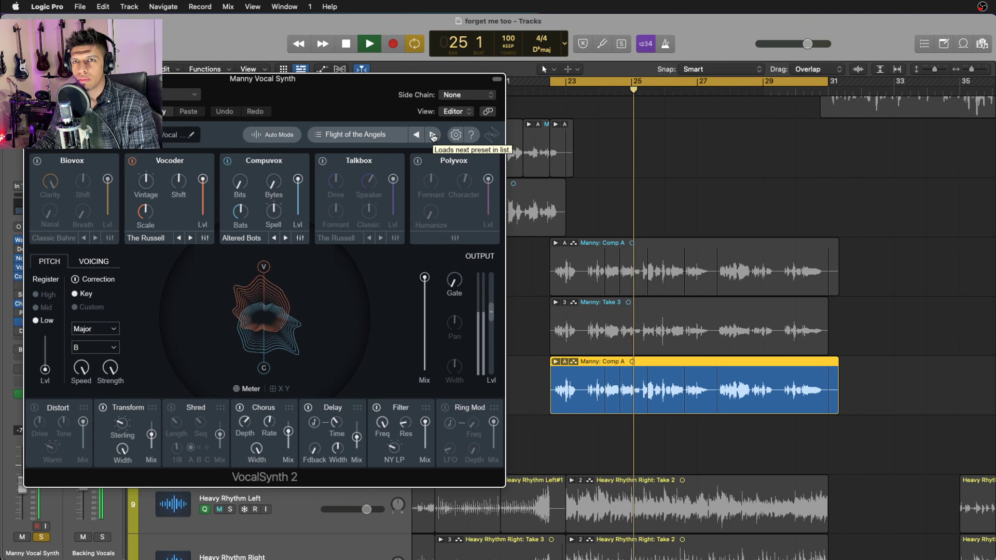
left_click(433, 135)
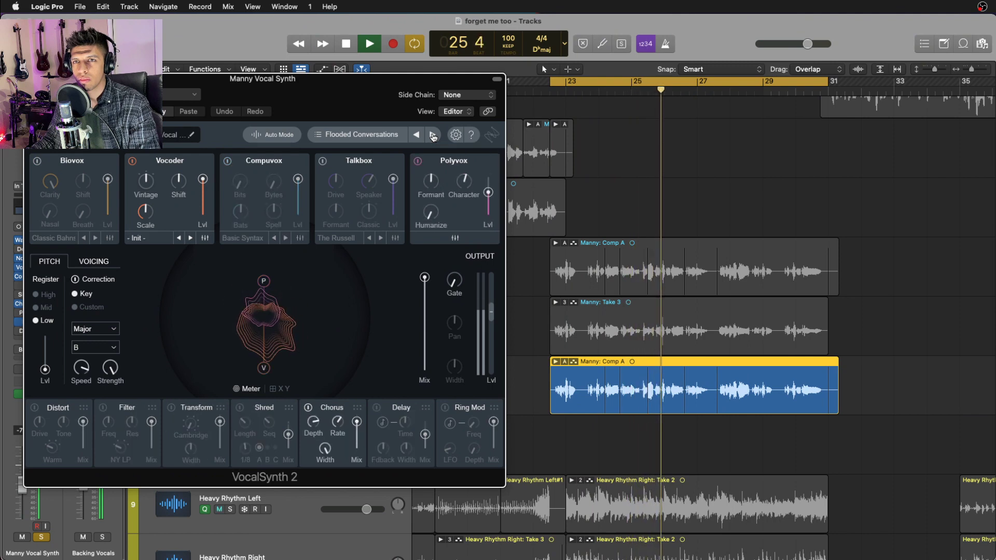
left_click(433, 135)
left_click_drag(339, 104, 664, 128)
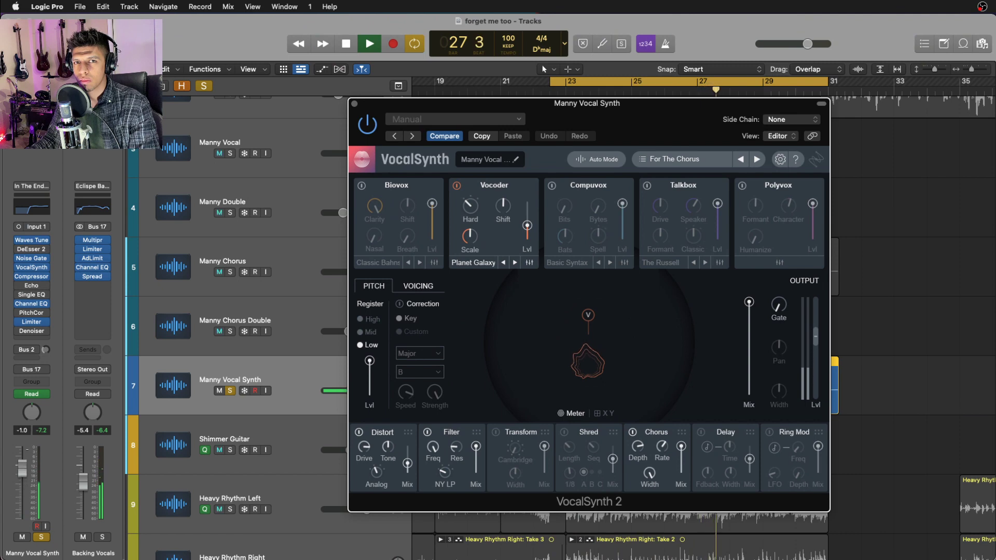
left_click_drag(22, 468, 31, 449)
left_click(755, 159)
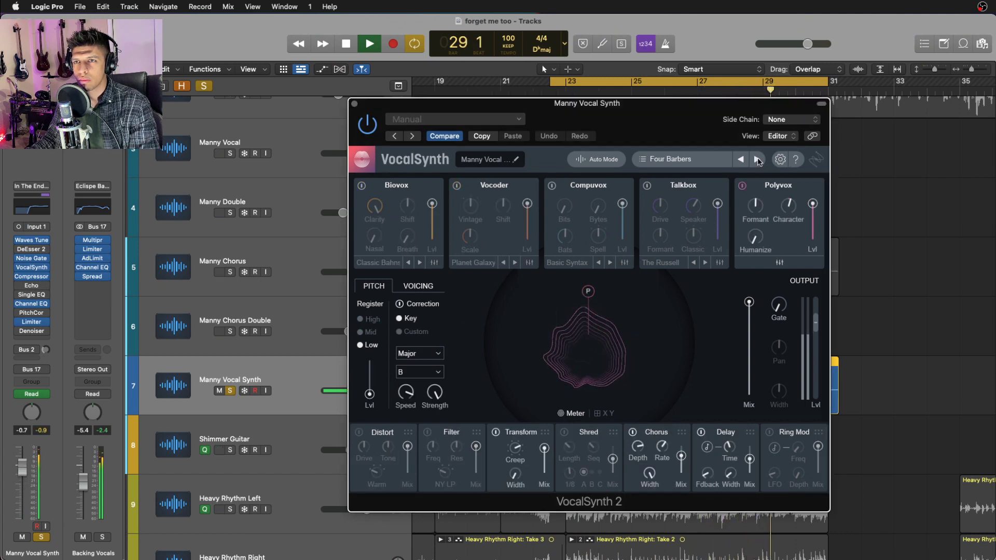
left_click(757, 161)
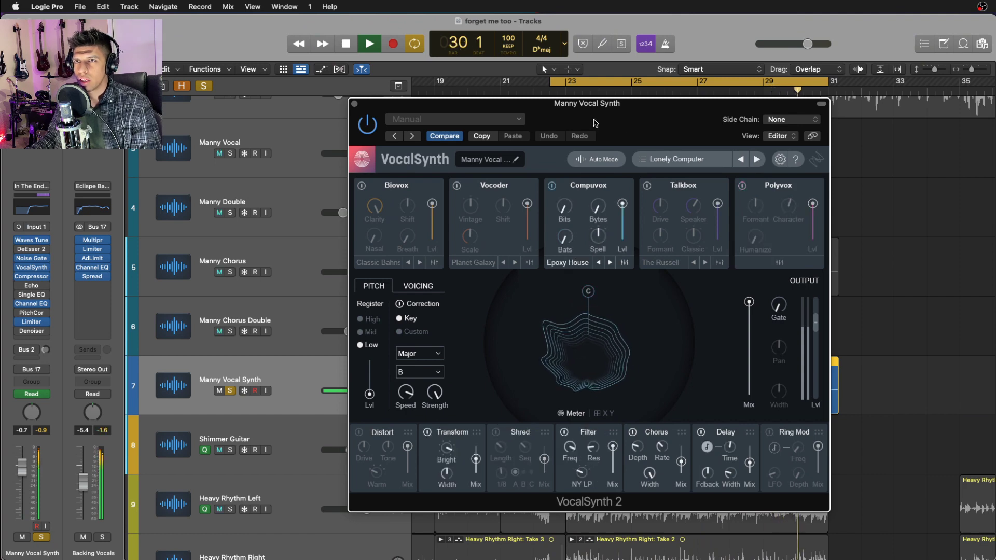
key("space")
left_click(445, 134)
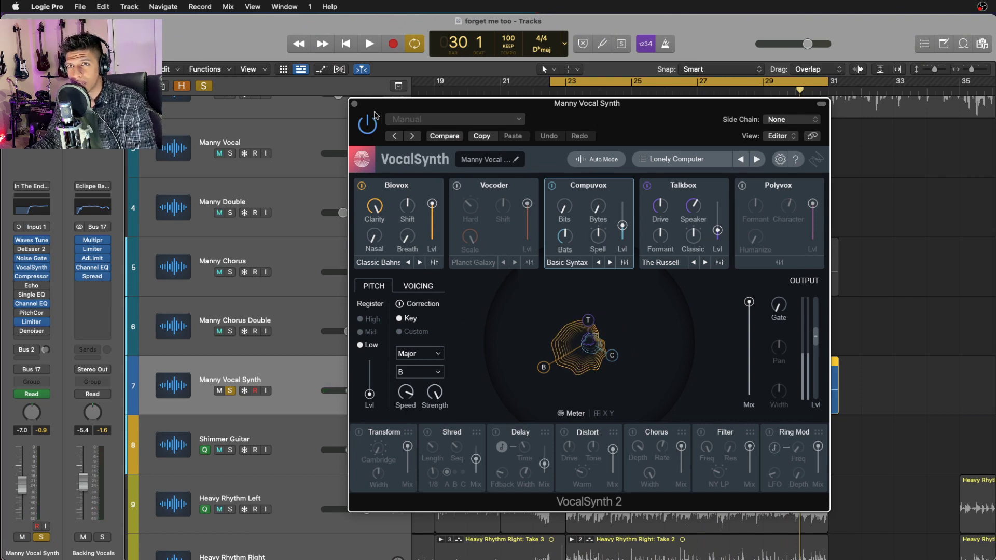
left_click(355, 105)
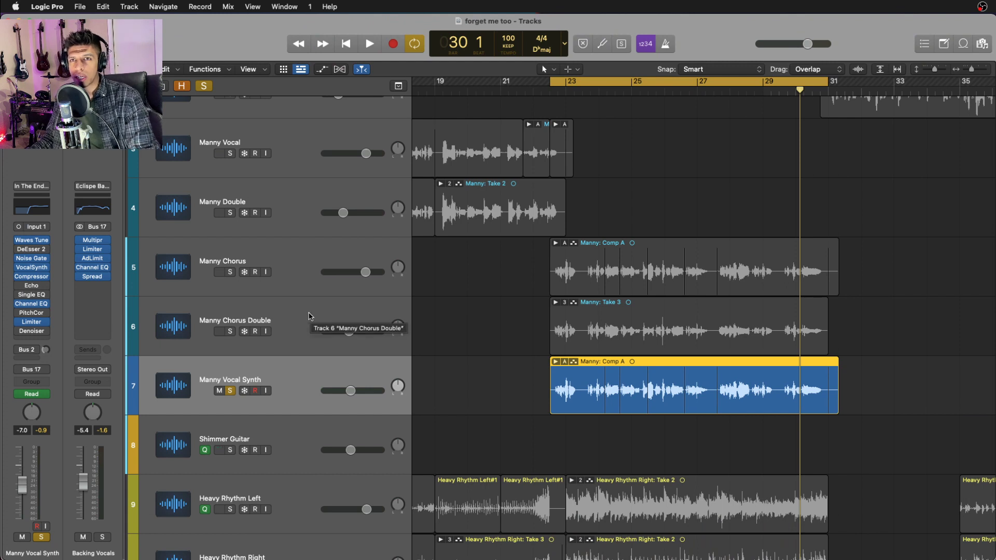
Solo Manny Chorus and Manny Chorus Double without Manny Vocal Synth, and play the start of the chorus.
left_click(297, 274)
left_click(302, 315, "shift")
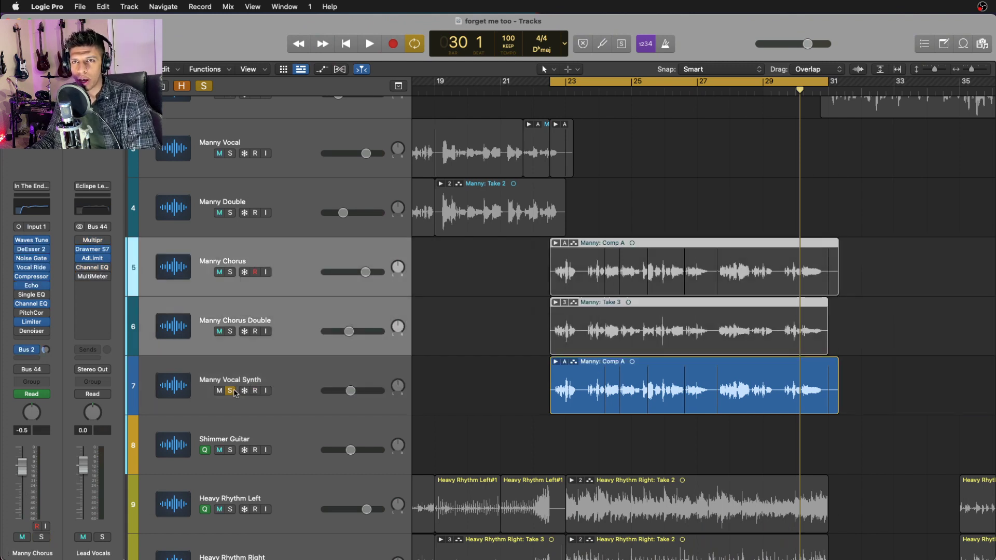
left_click(232, 392)
key("s")
key("space")
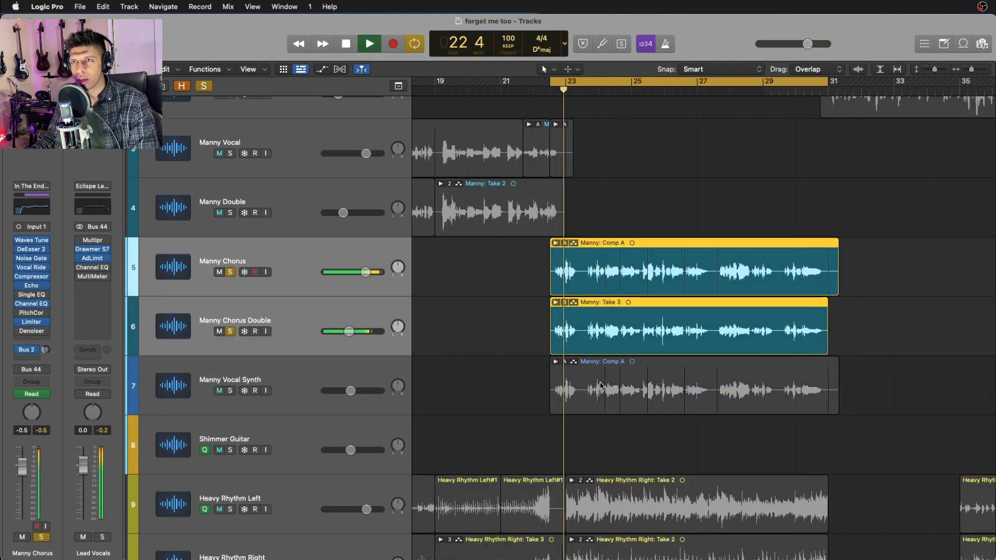
key("space")
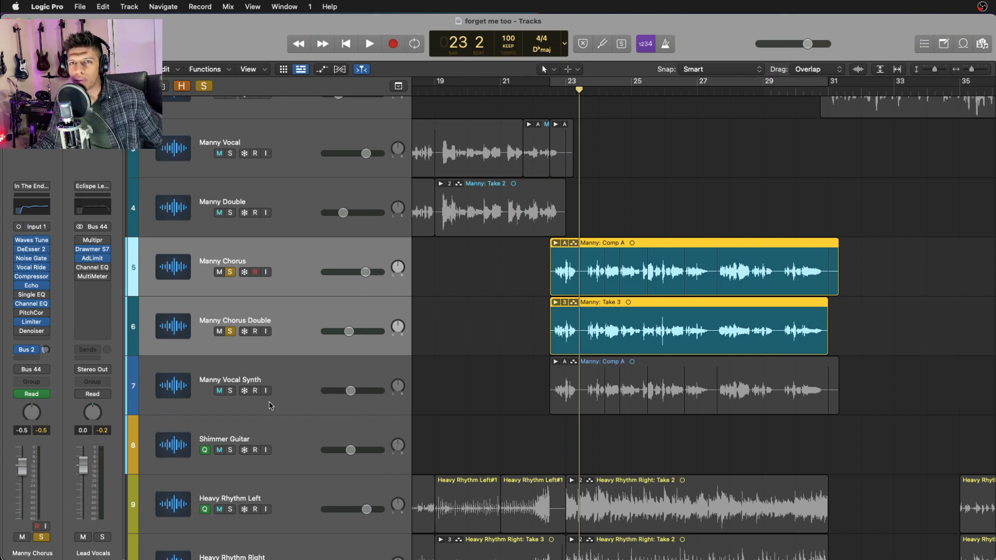
Add Manny Vocal Synth to the soloed chorus vocals and play all three layers from bar 23.
left_click(297, 382)
left_click(229, 391)
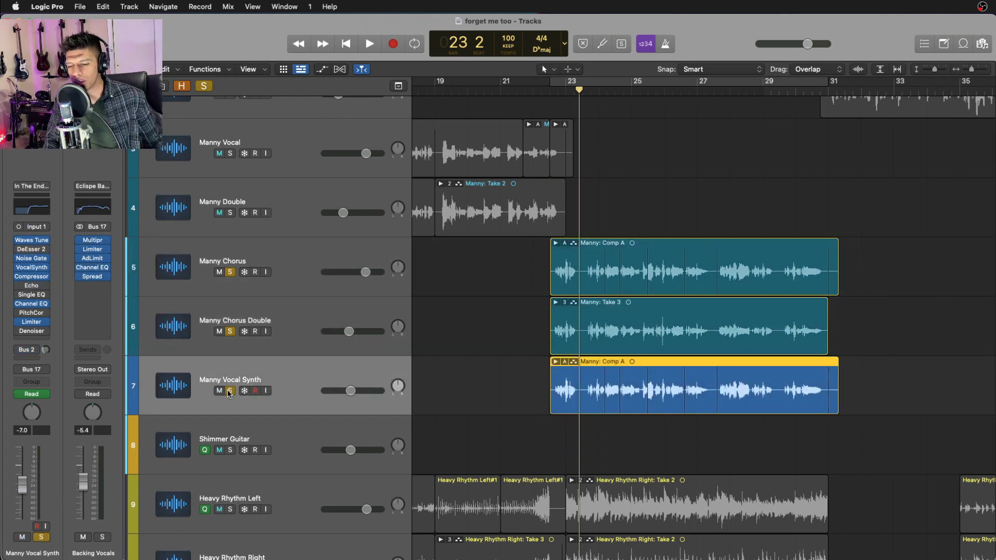
key("space")
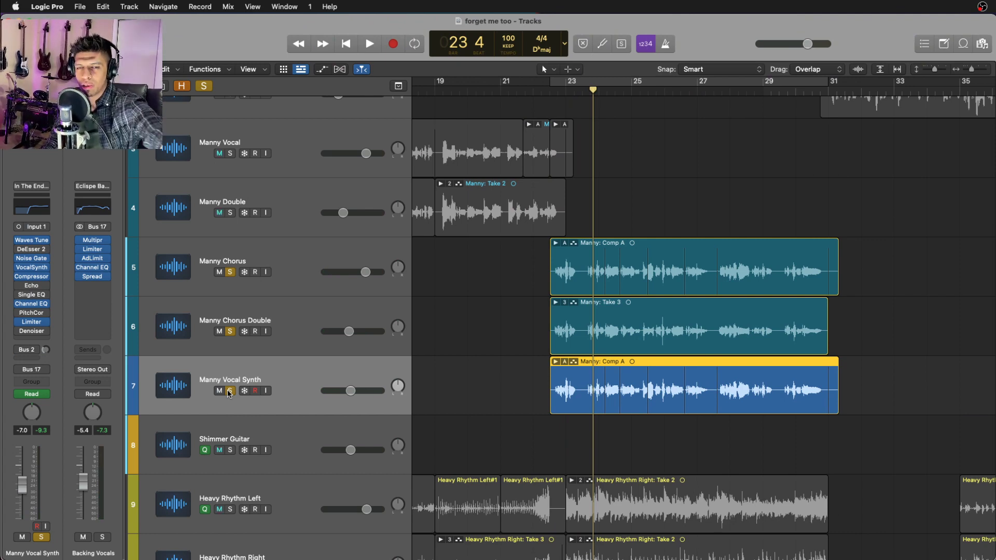
Play the three soloed chorus vocal layers, and clear all solos to hear the chorus in the full mix.
key("space")
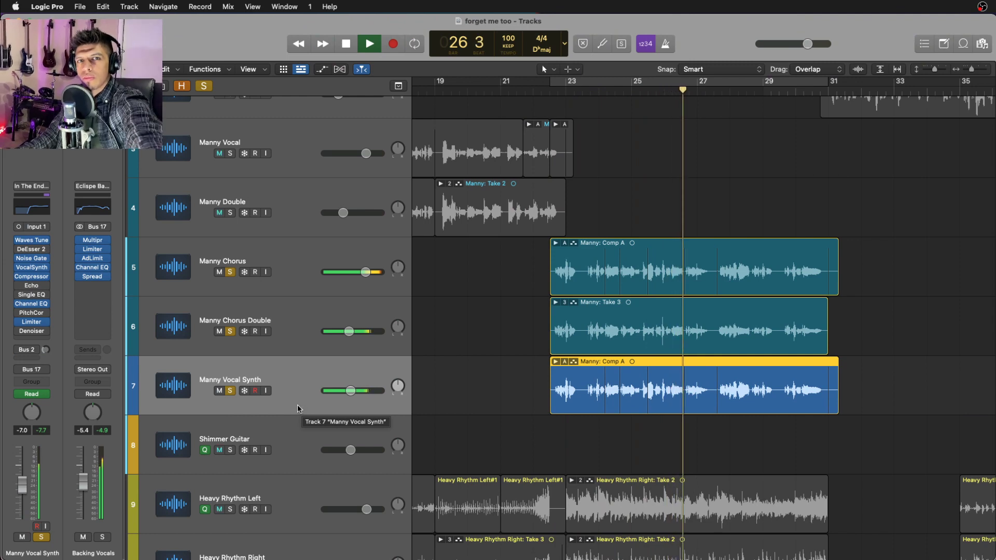
left_click(204, 86)
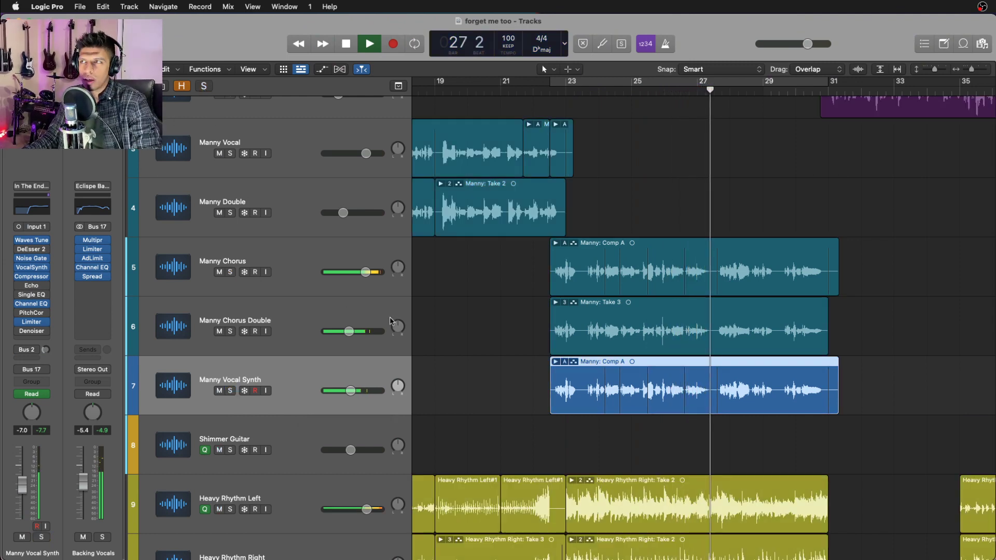
key("space")
Set a cycle range over the Zandi verse regions from about bar 31 to bar 51 and play into it.
key("super+Left")
key("super+Up")
key("super+Left")
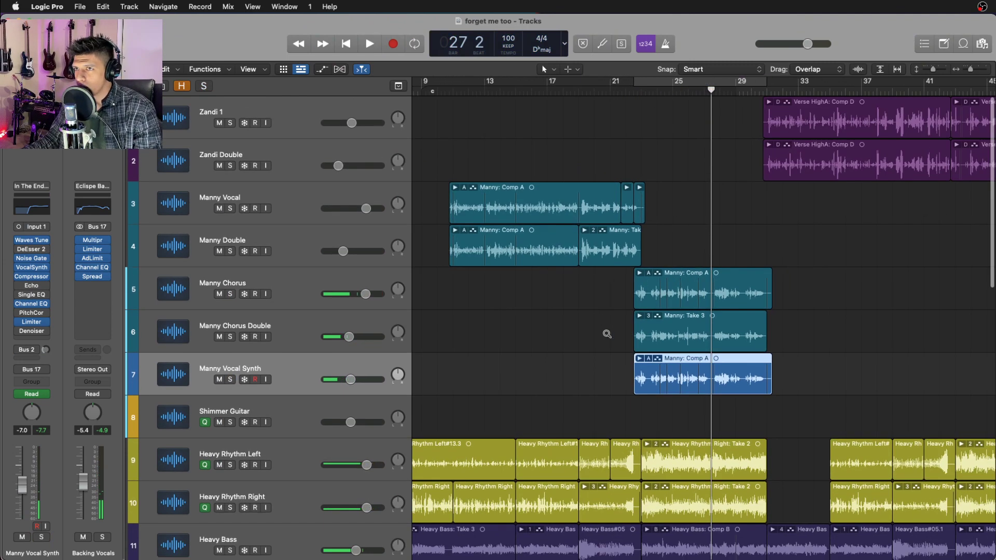
scroll(609, 335, "right", 5)
scroll(609, 335, "left", 2)
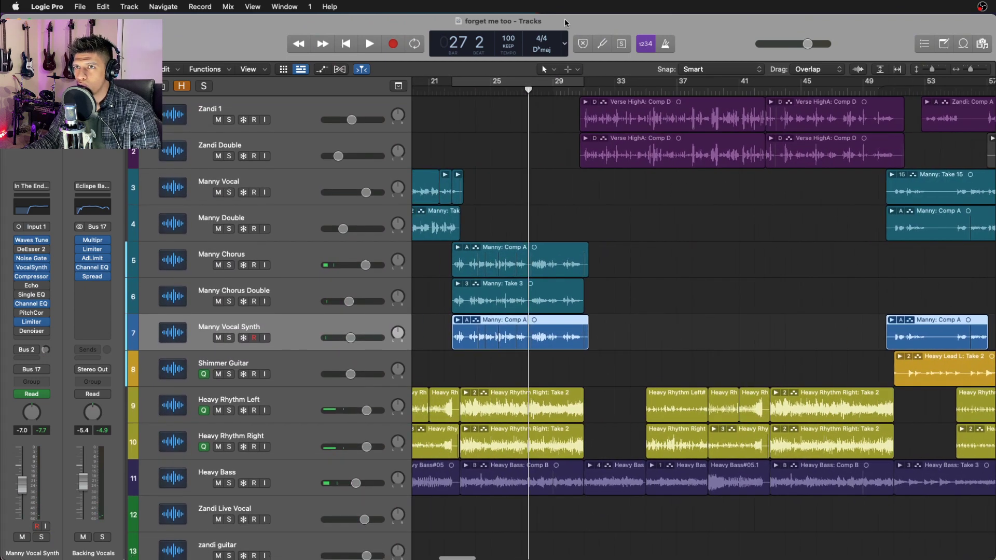
left_click(536, 78)
left_click_drag(544, 82, 901, 84)
key("space")
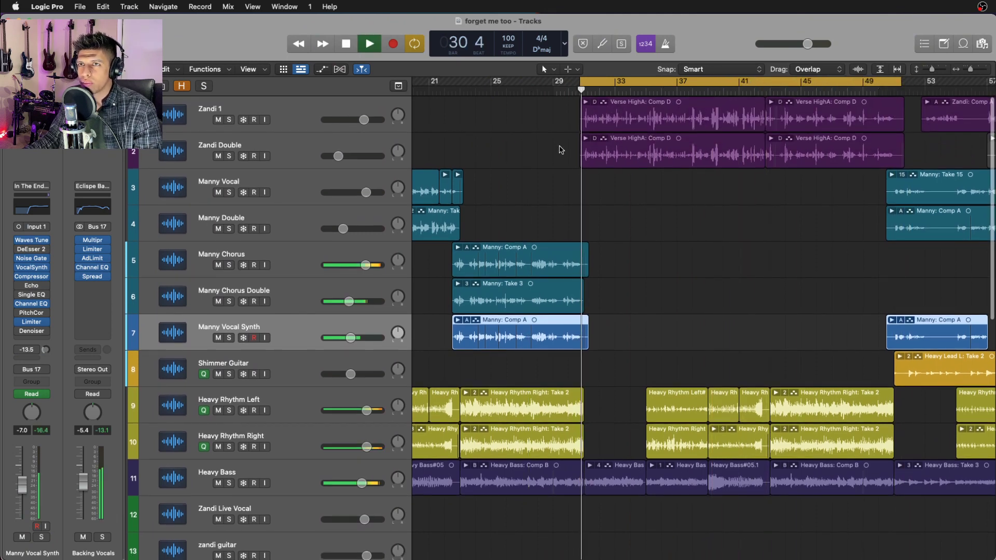
Solo Zandi 1 and Zandi Double during playback to audition the layered verse vocals, and stop.
scroll(560, 148, "up", 1)
scroll(560, 148, "up", 3)
scroll(561, 148, "right", 5)
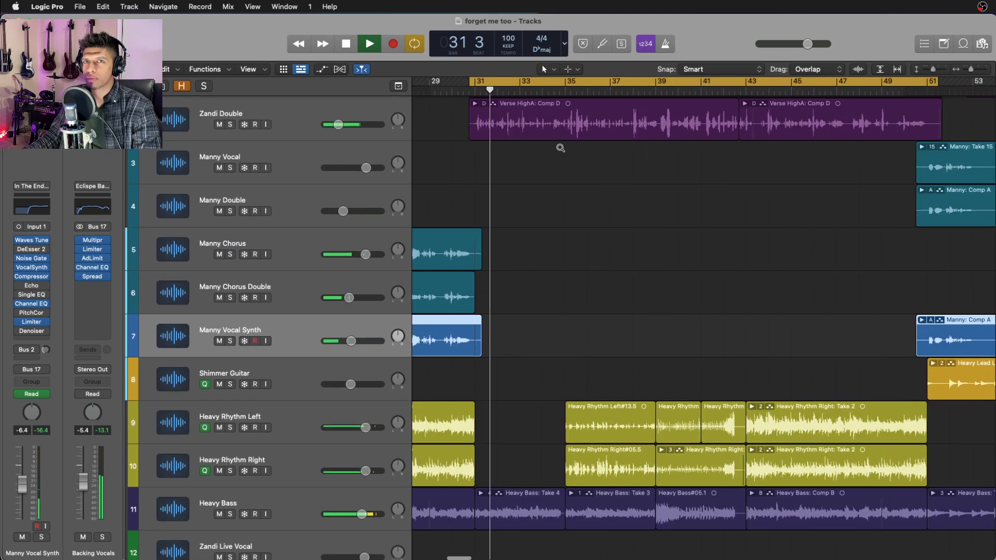
scroll(561, 148, "up", 2)
left_click(300, 120)
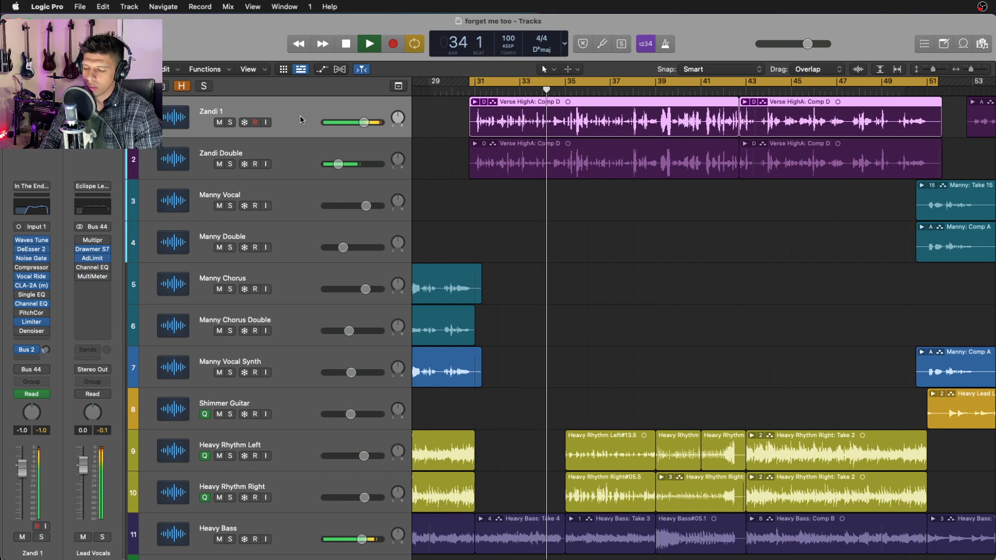
key("s")
key("Down")
key("s")
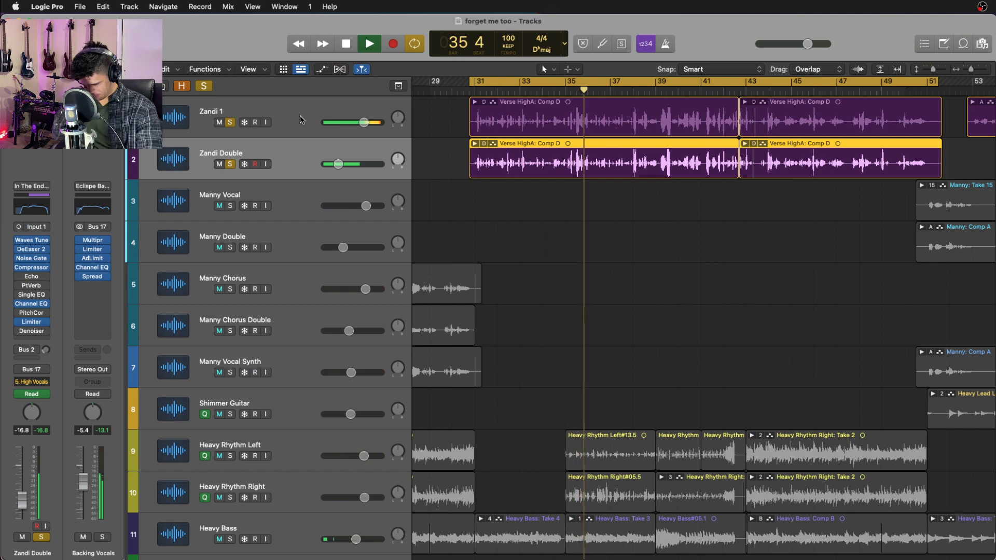
key("space")
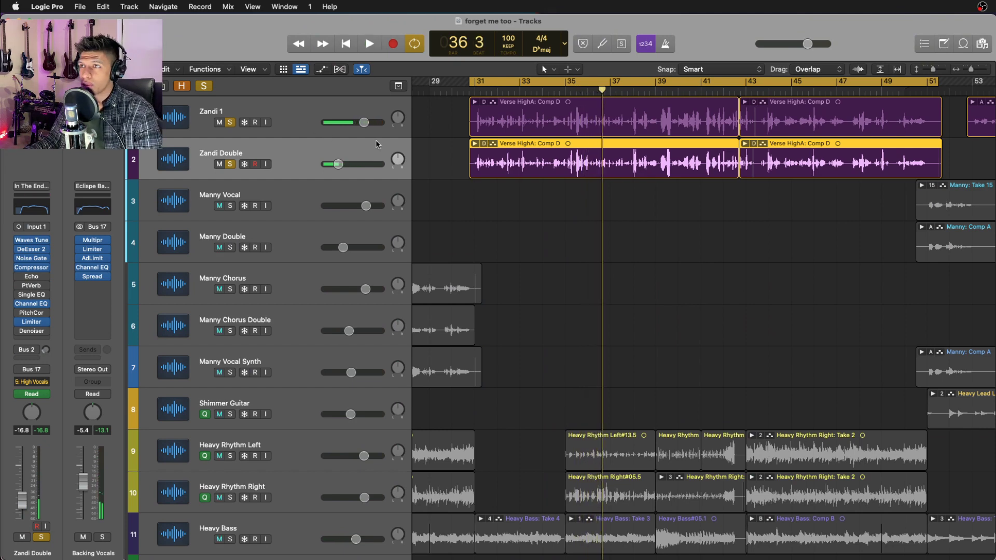
Leave only Zandi 1 soloed, turn off the cycle, and place the playhead at the start of its verse region.
scroll(272, 137, "left", 1)
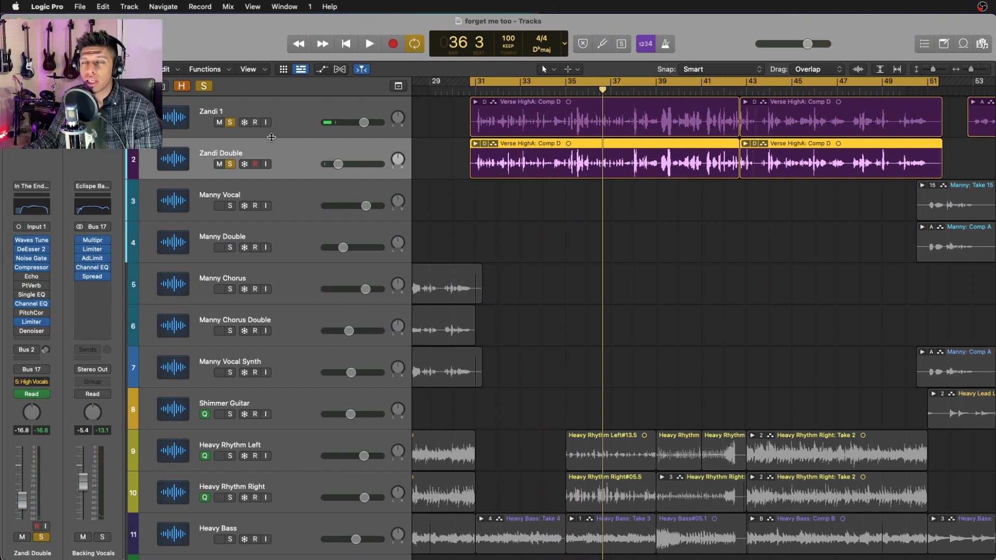
left_click(229, 165)
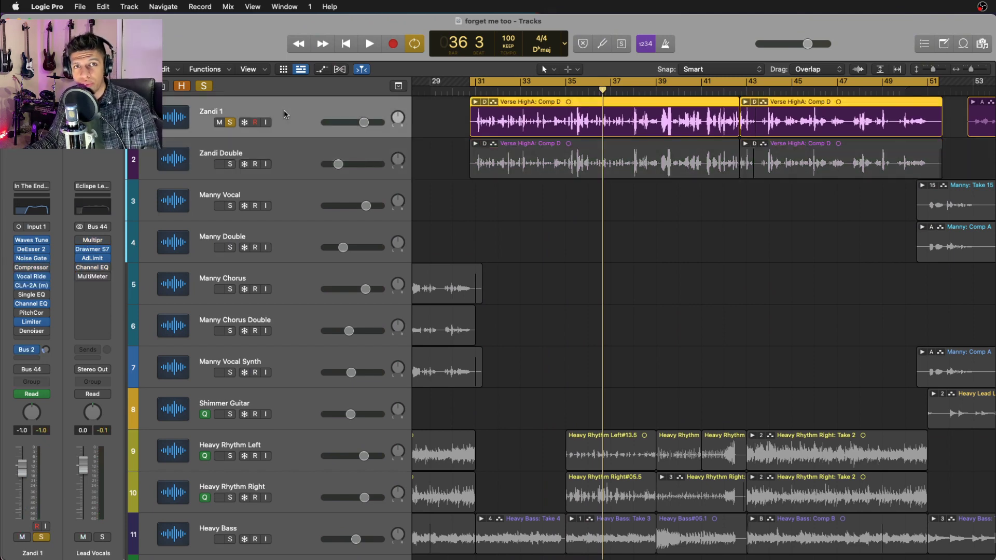
key("c")
left_click(473, 92)
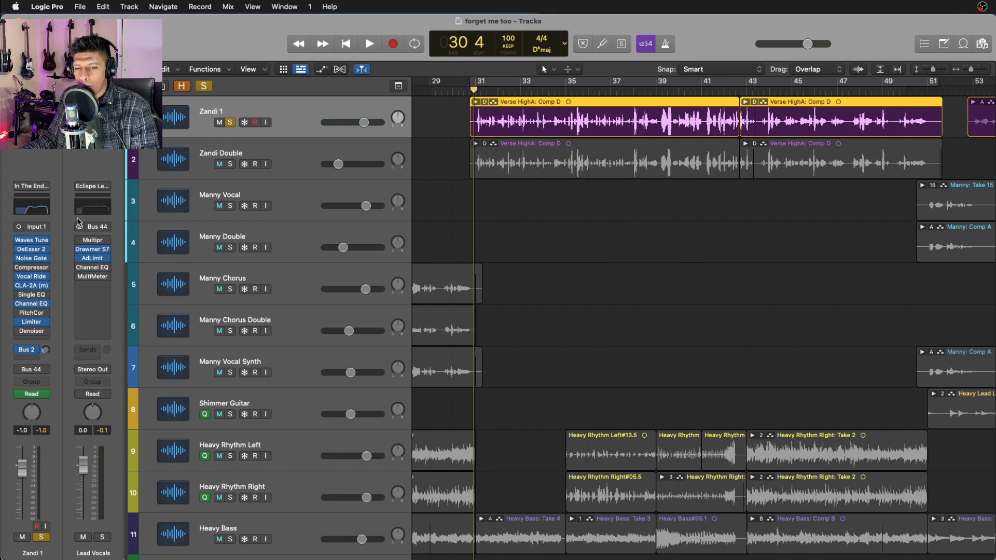
Open Waves Tune Real-Time on Zandi 1, watch its pitch correction while playing from bar 39, and close the plug-in.
left_click(32, 241)
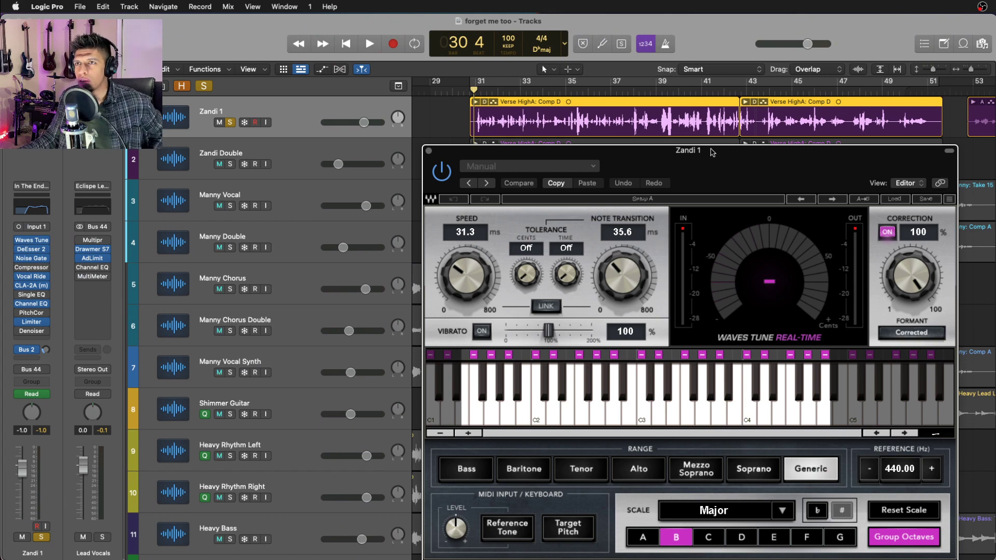
left_click(664, 91)
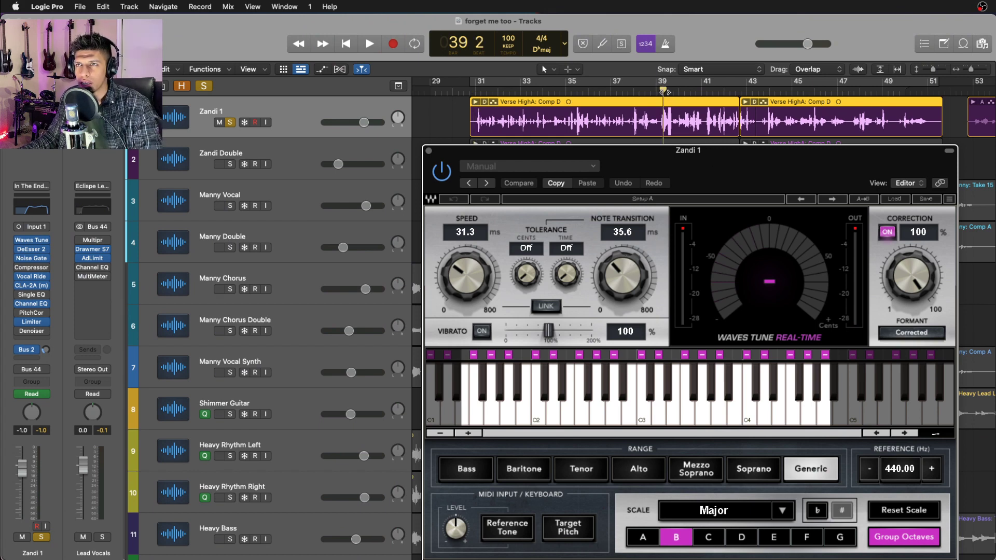
mouse_move(664, 91)
left_mouse_down()
mouse_move(594, 92)
mouse_move(666, 97)
left_mouse_up()
key("space")
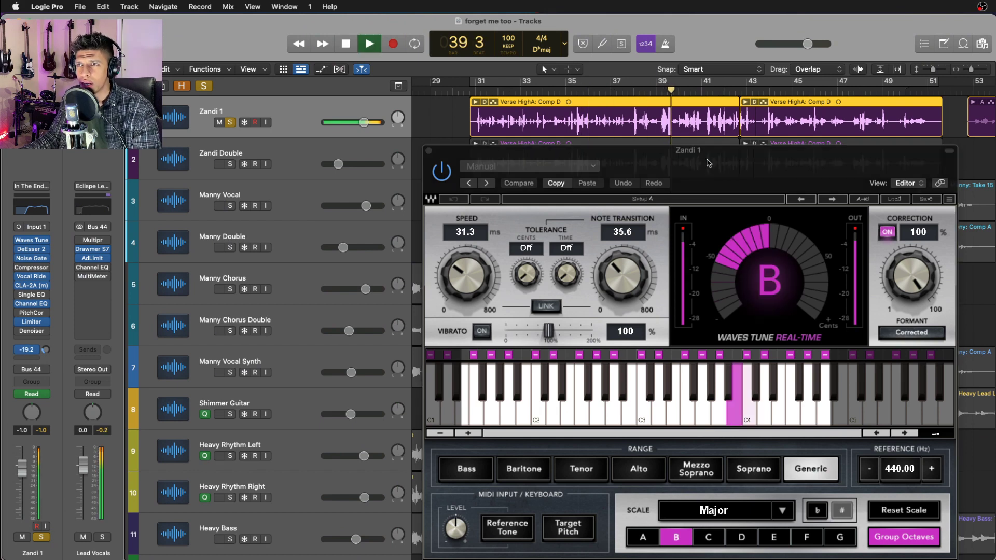
left_click_drag(677, 162, 987, 141)
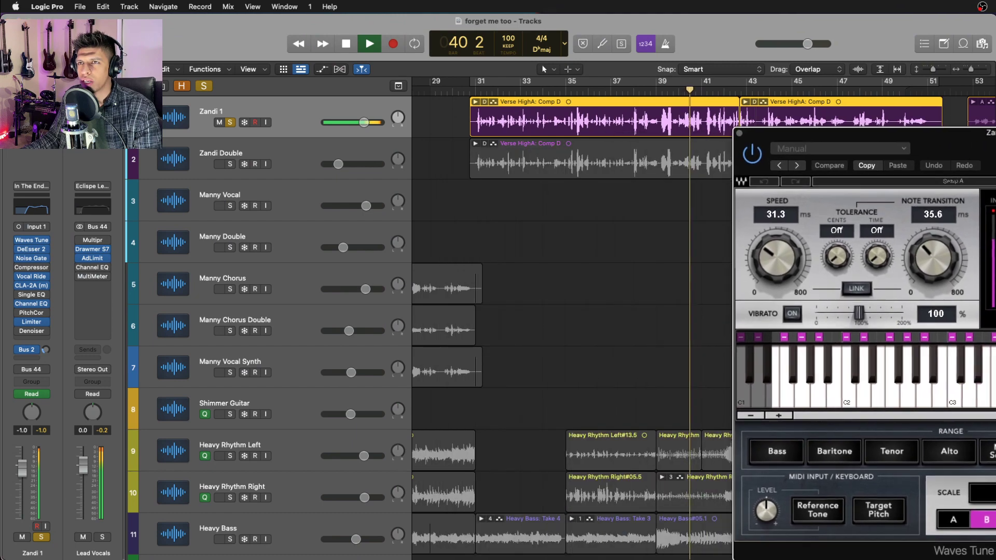
left_click(740, 130)
key("space")
Show Flex Pitch, expand the first Zandi 1 take folder, and examine the detected notes around bar 41.
scroll(706, 213, "up", 5)
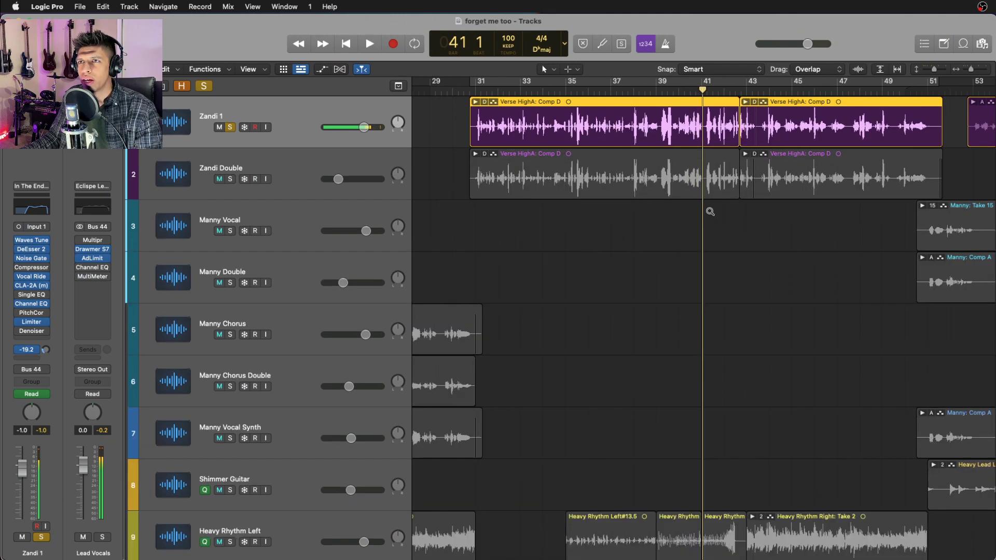
scroll(706, 213, "left", 2)
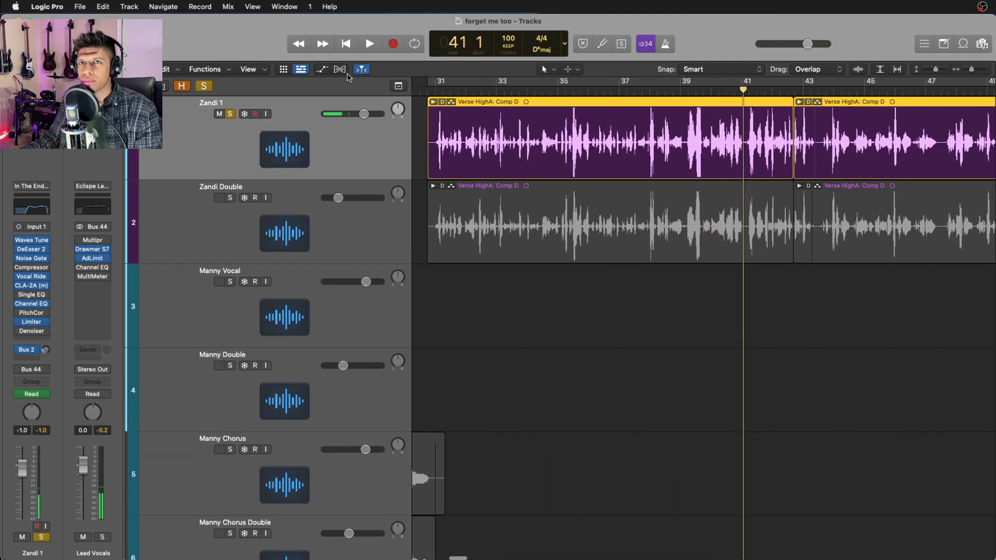
key("super+f")
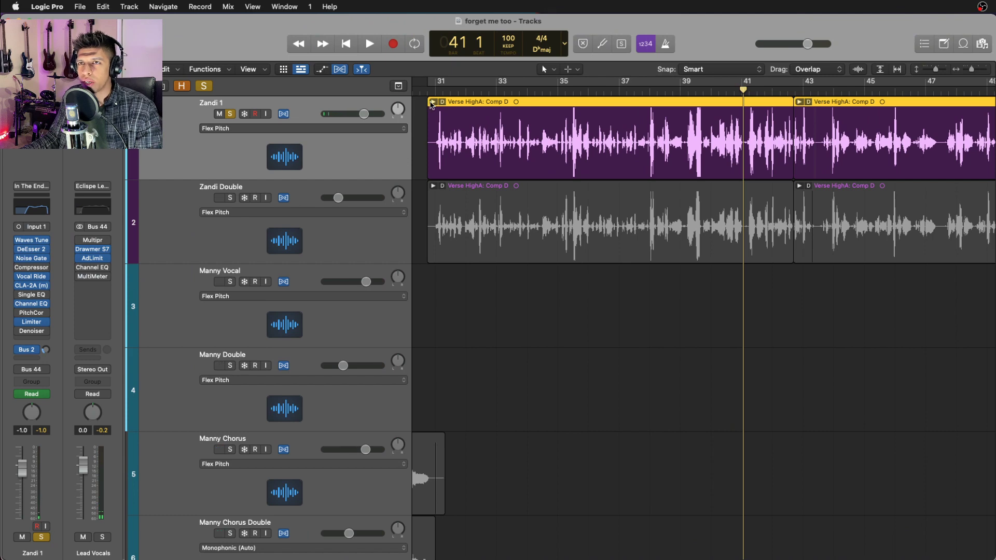
left_click(434, 102)
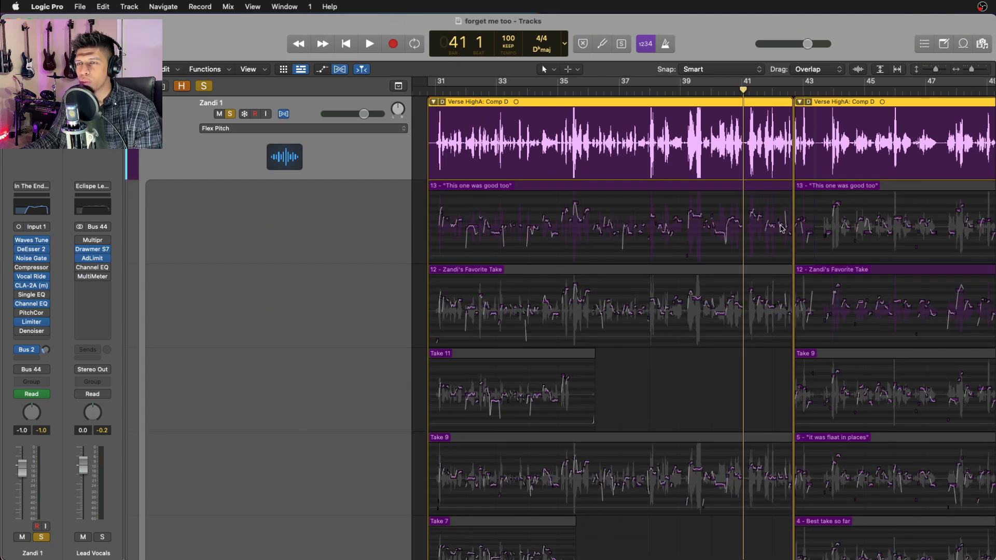
key("super+Down")
key("super+Down")
key("super+Right")
key("super+Right")
key("super+Right")
key("super+Right")
key("super+Right")
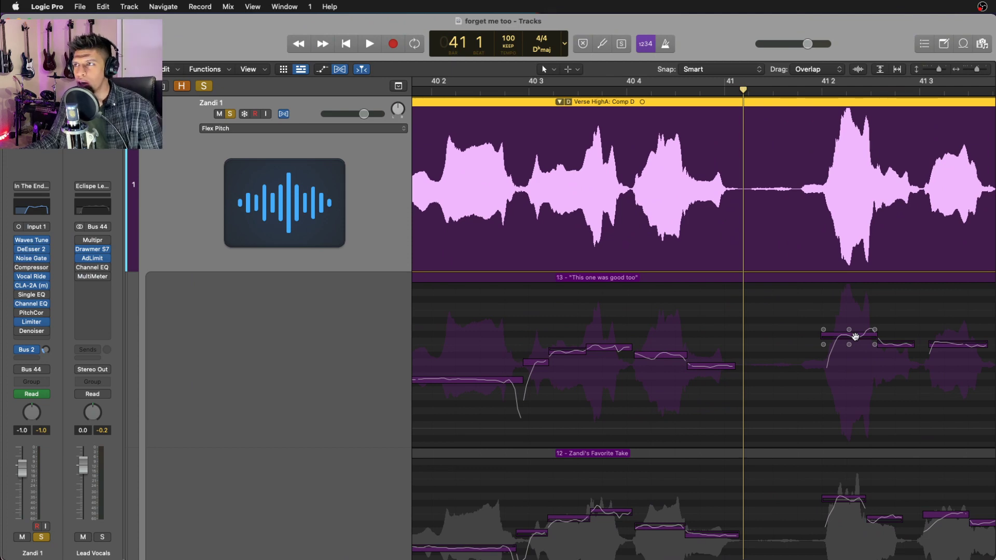
Inspect the C#4 note near beat 41.2 in the take "This one was good too" and play that phrase.
left_click(855, 337)
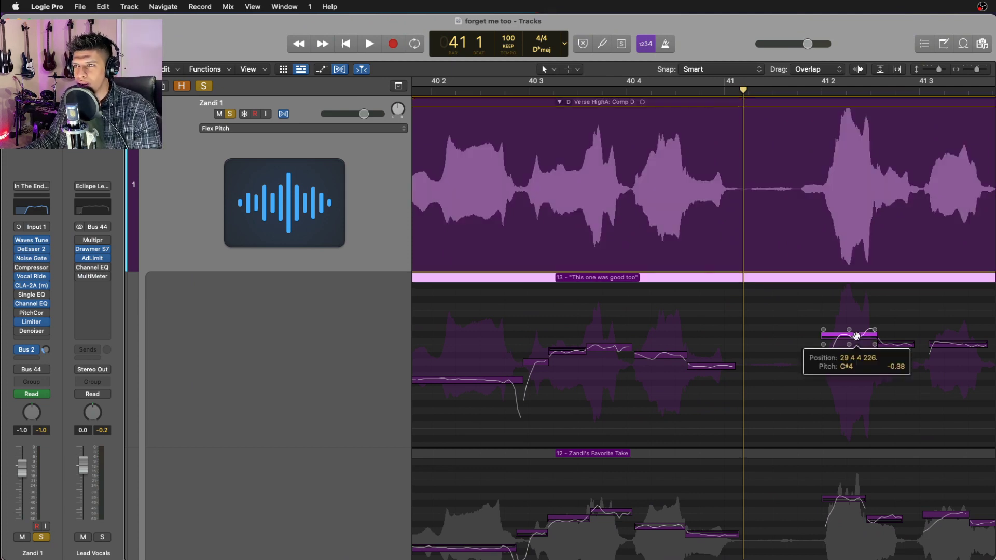
key("space")
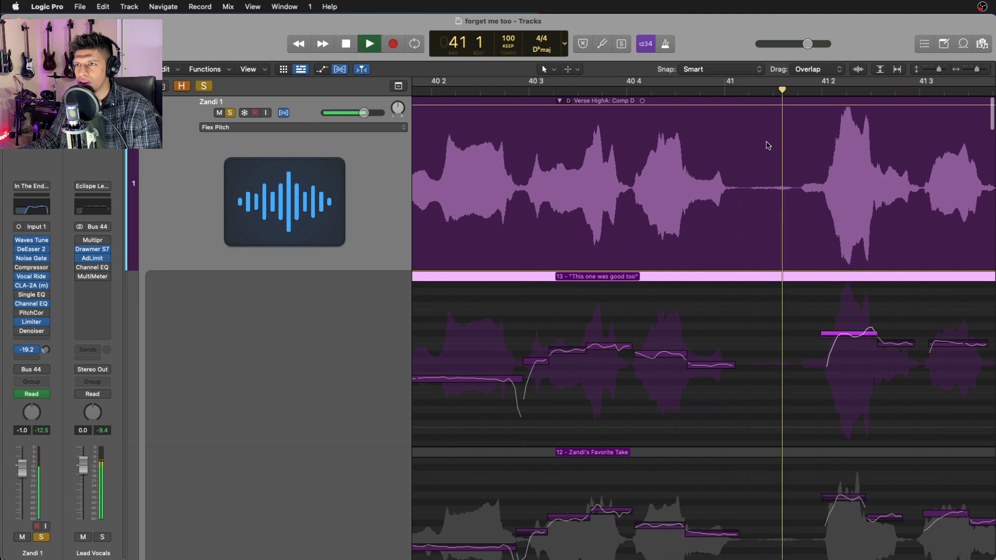
key("space")
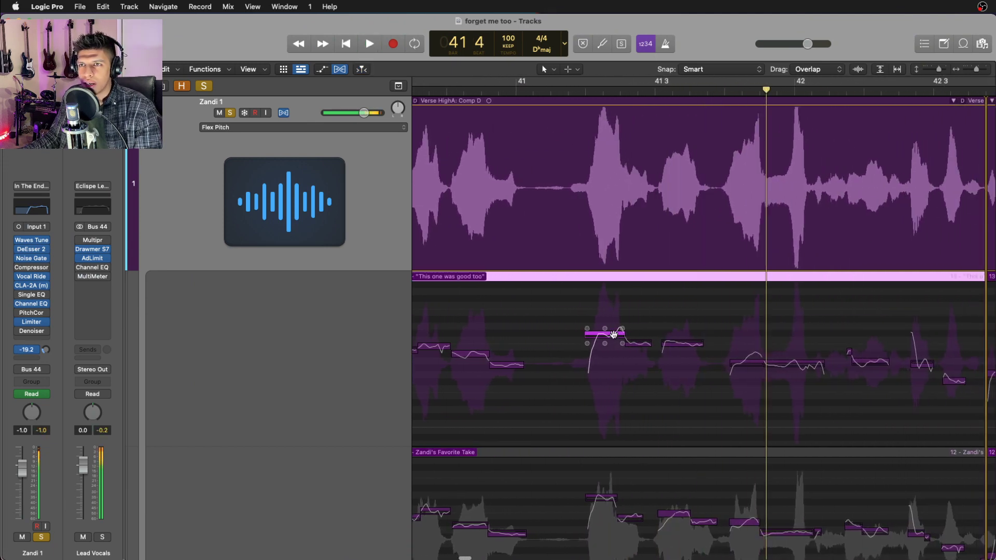
left_click(614, 334)
left_click(571, 91)
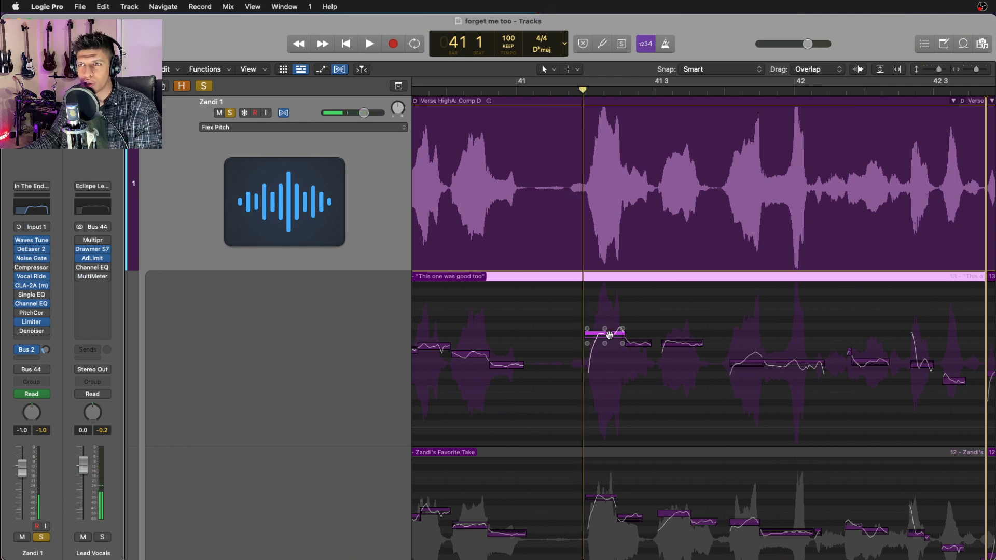
Try a lower pitch for the C#4 note near beat 41.2 and play the phrase from just before bar 41.
left_click(610, 335)
left_click_drag(610, 344, 610, 358)
scroll(527, 128, "down", 1)
left_click(504, 92)
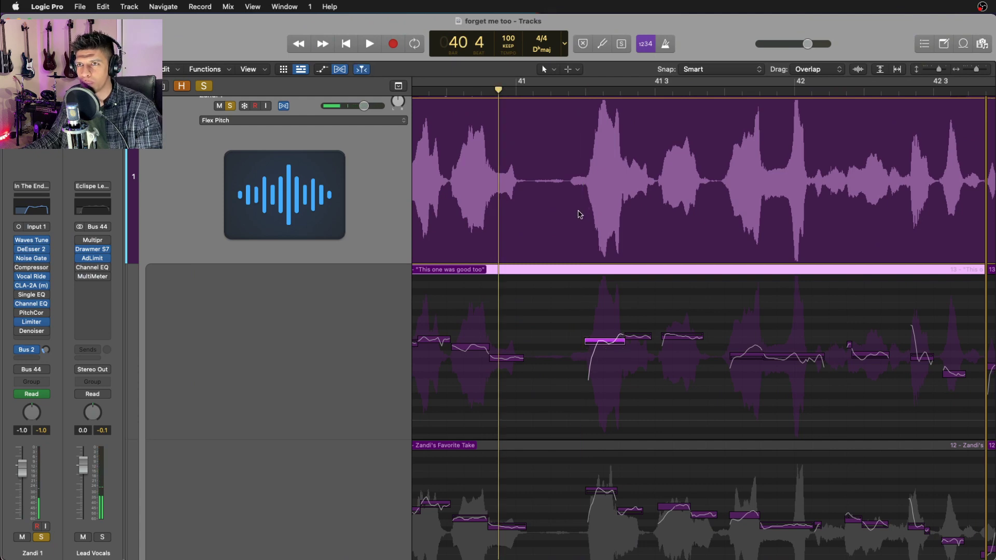
key("space")
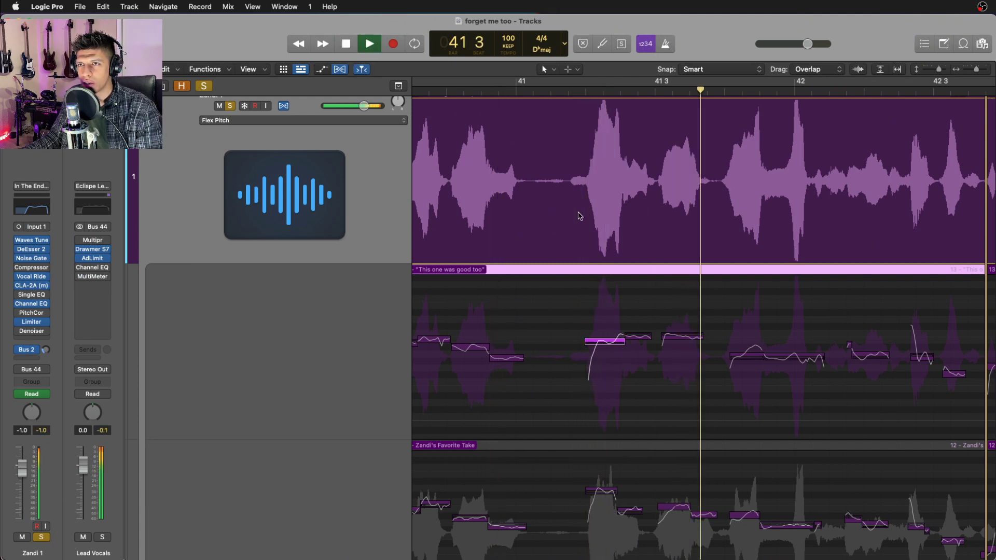
key("space")
Raise the lowered Flex Pitch note back to C#4 and replay the phrase through bar 42.
left_click_drag(614, 341, 614, 327)
key("space")
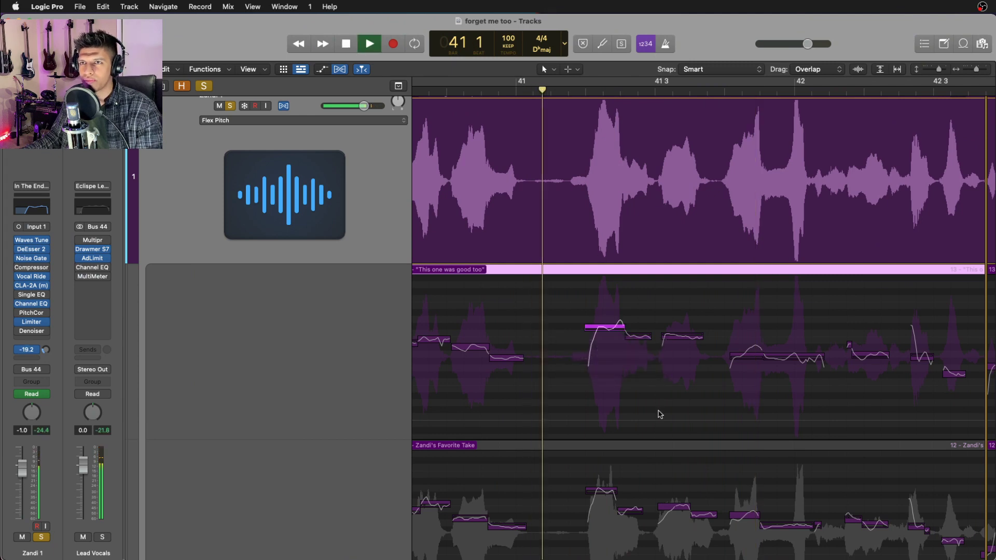
scroll(672, 380, "down", 5)
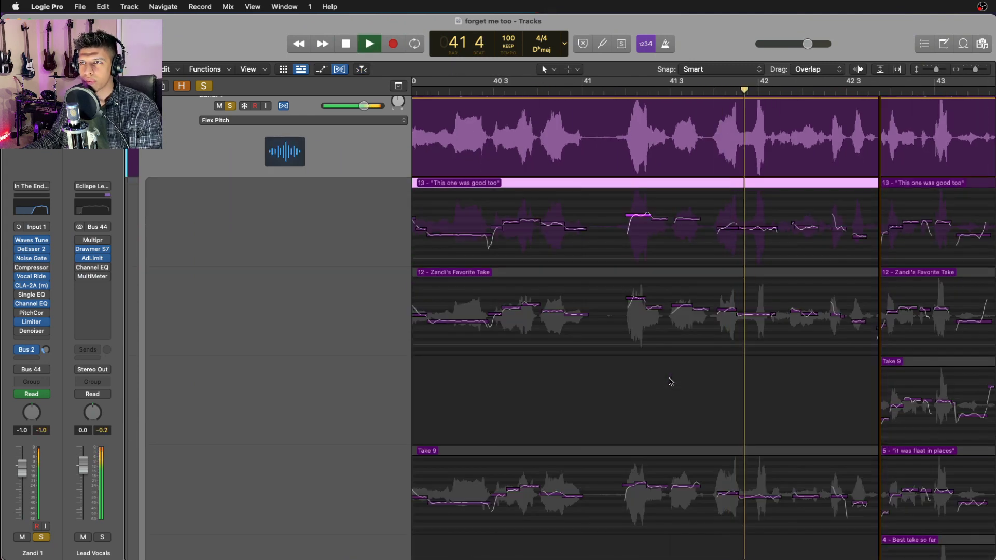
key("a")
key("space")
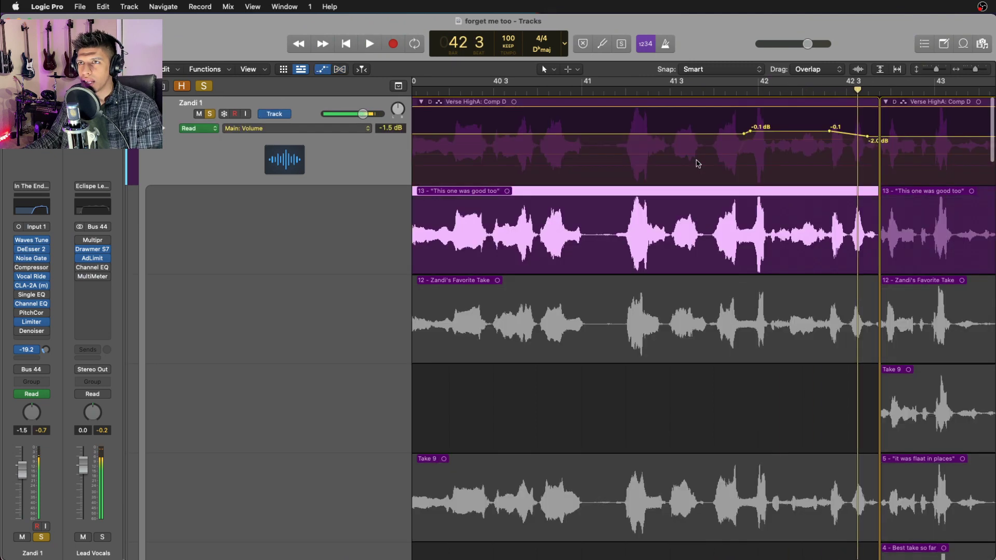
Collapse both Zandi 1 take folders and show the track automation.
key("super+f")
double_click(852, 102)
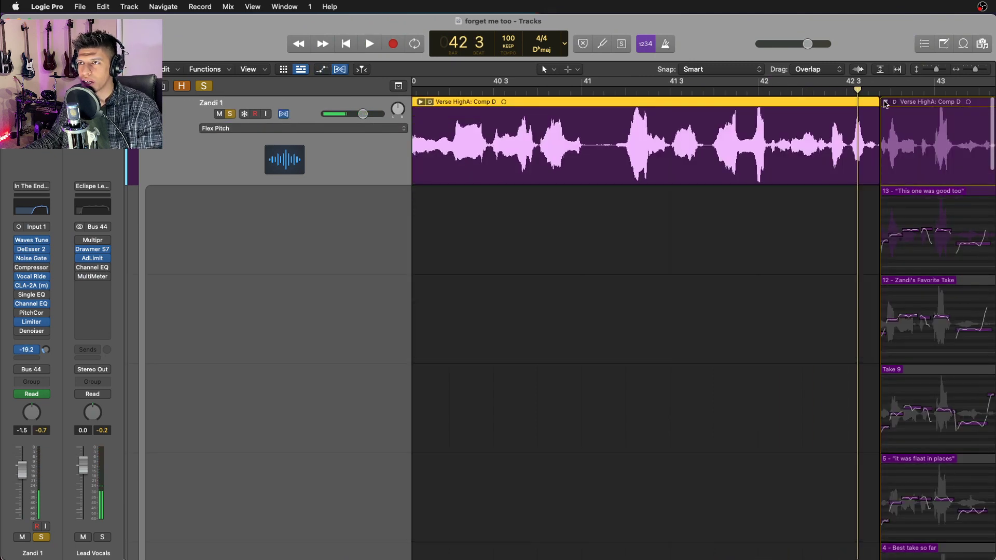
left_click(885, 103)
key("a")
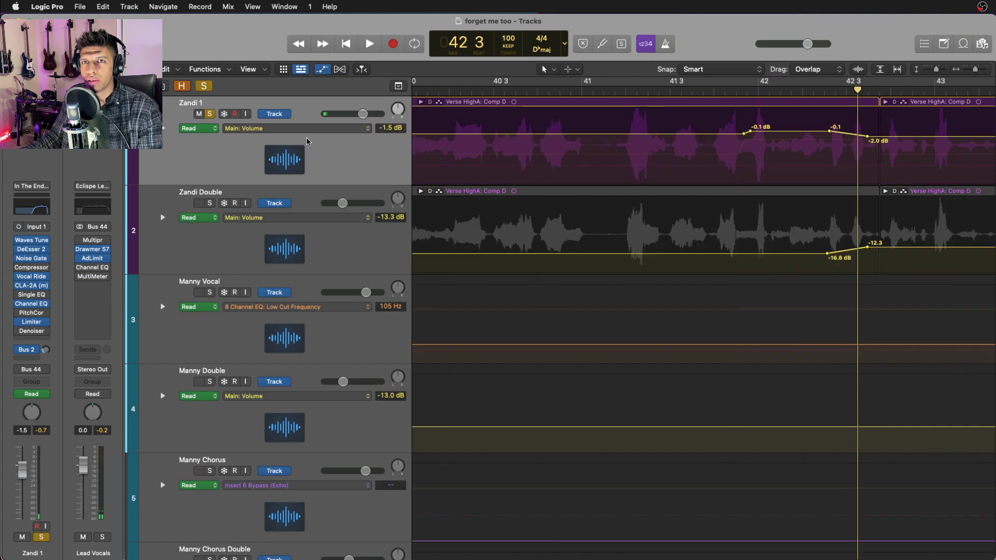
Display Zandi 1's Channel EQ low cut frequency automation, and watch the EQ curve during playback from bar 41 before closing the plug-in.
left_click(312, 131)
left_click(342, 117)
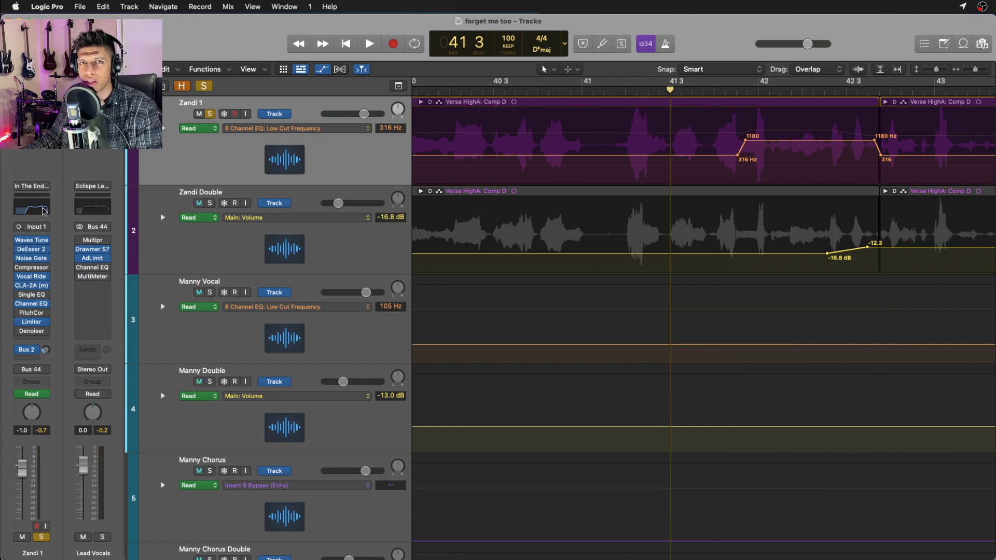
left_click(44, 208)
key("space")
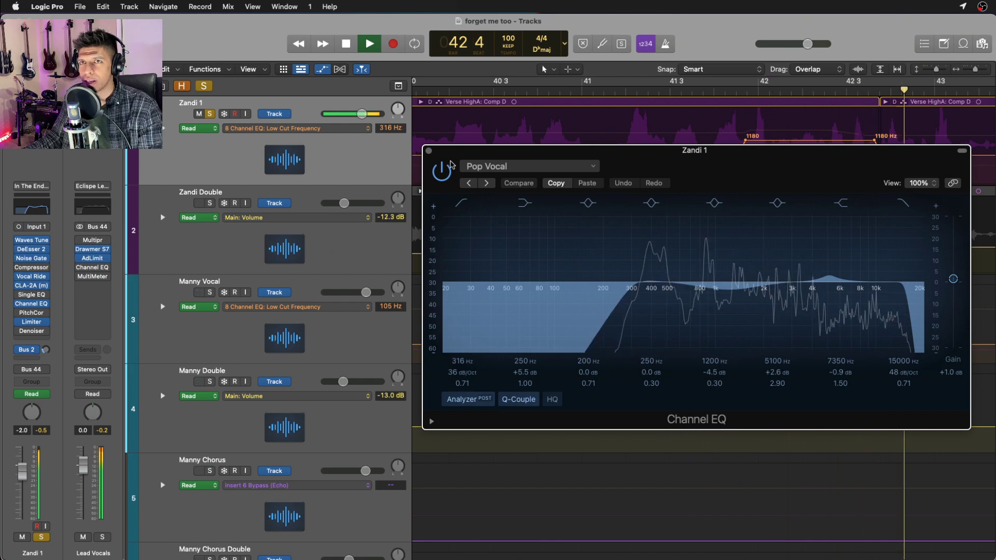
left_click(429, 151)
key("z")
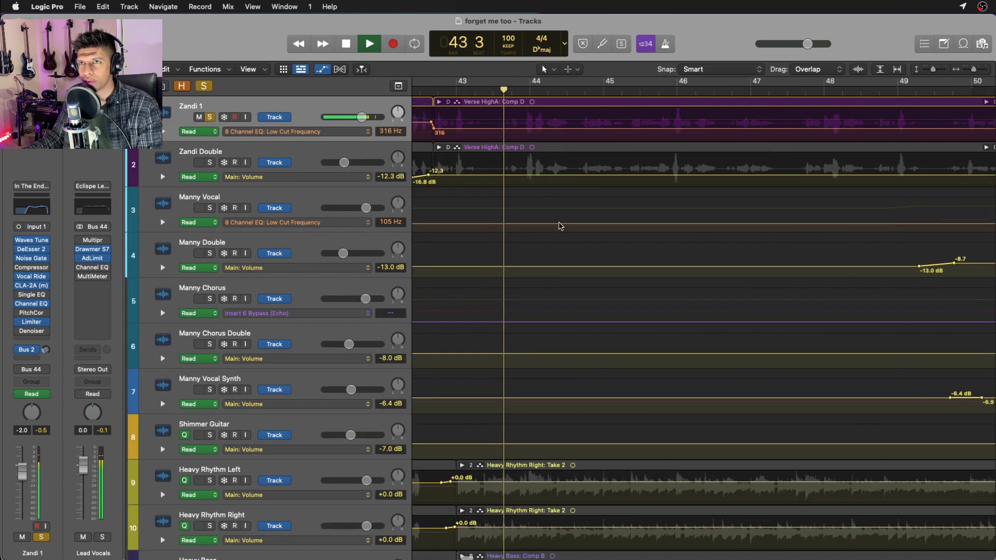
Solo Zandi Double alongside Zandi 1, switch the track display from automation to Flex, and play the layered verse from bar 43.
key("space")
left_click(311, 155)
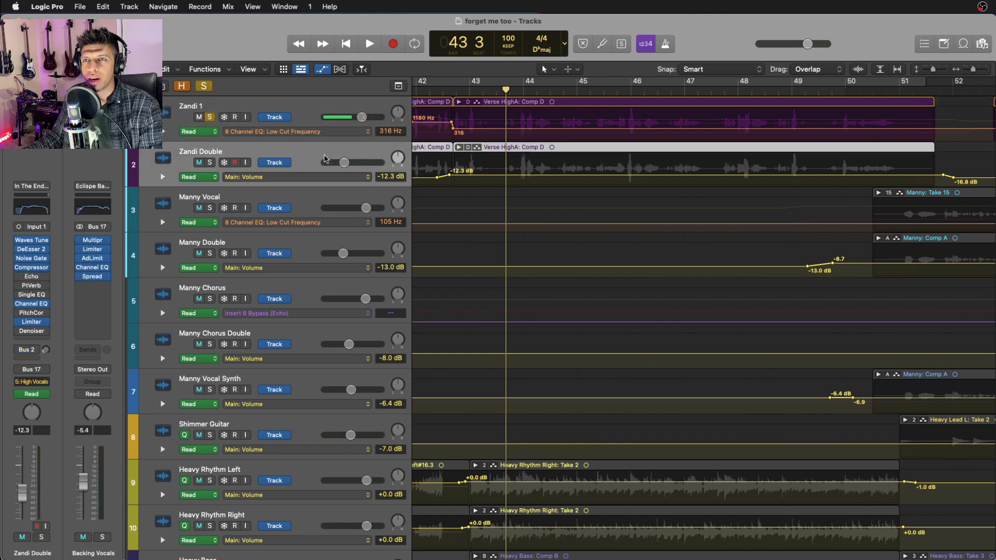
key("space")
key("super+f")
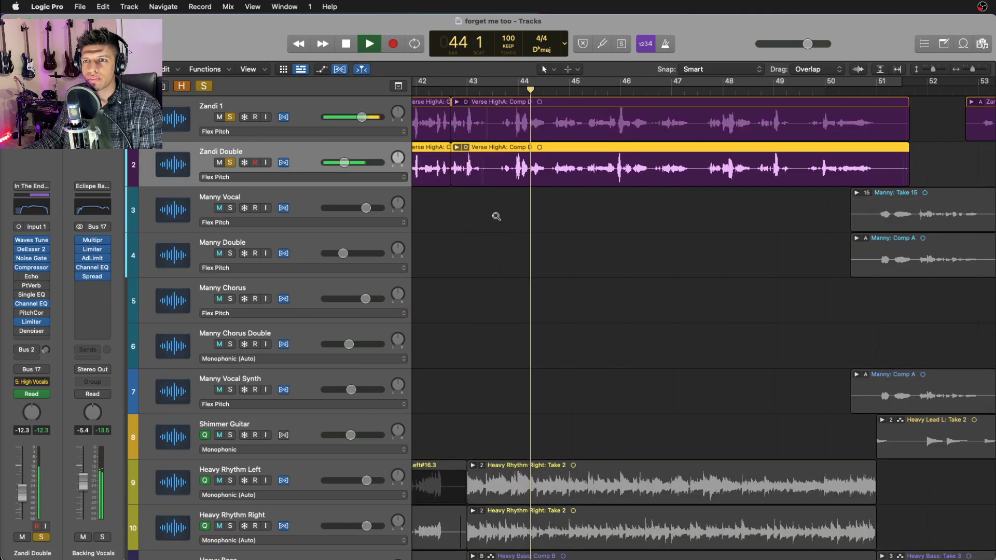
scroll(497, 216, "down", 5)
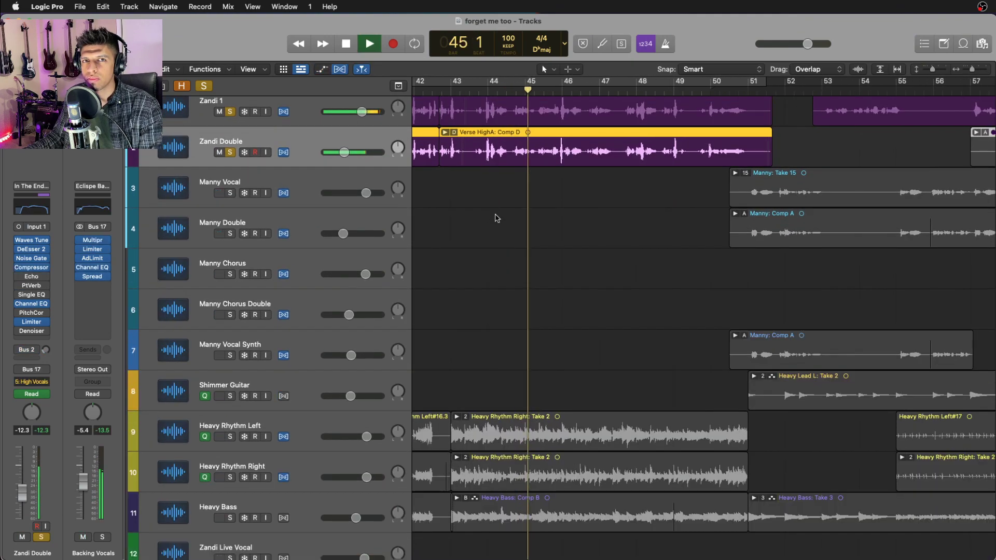
scroll(496, 216, "up", 2)
left_click(308, 114)
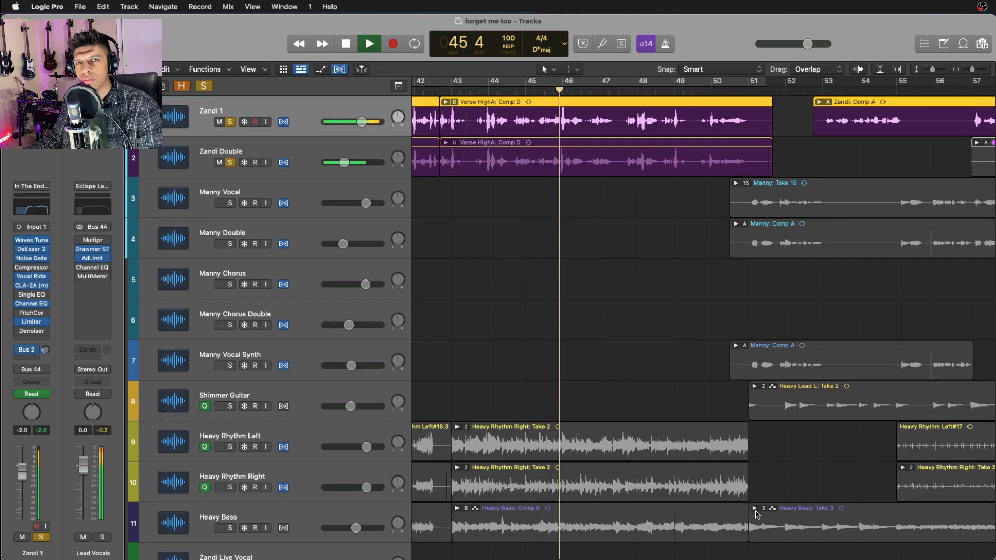
Enlarge the Zandi verse tracks and narrow the track header area to give the waveforms more room.
scroll(644, 284, "up", 5)
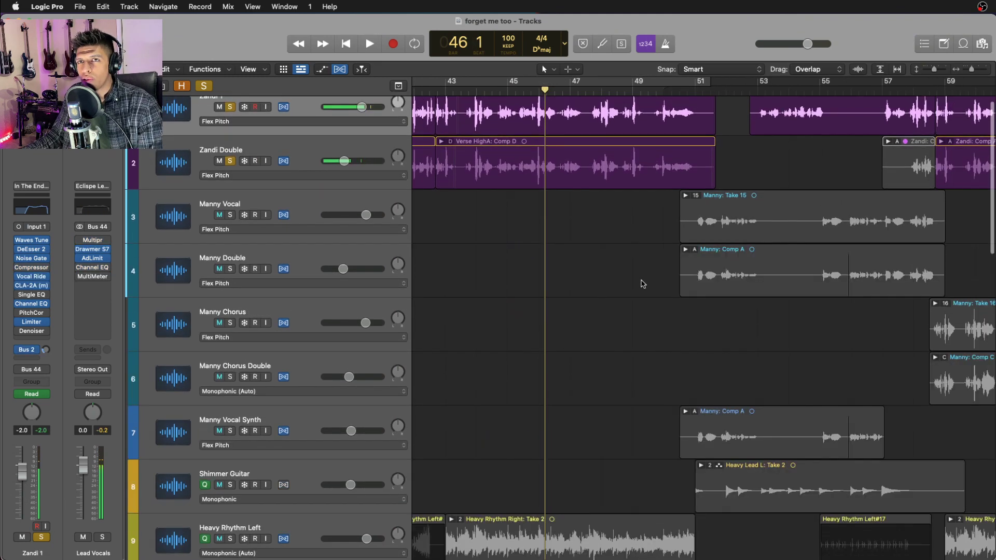
scroll(644, 284, "down", 4)
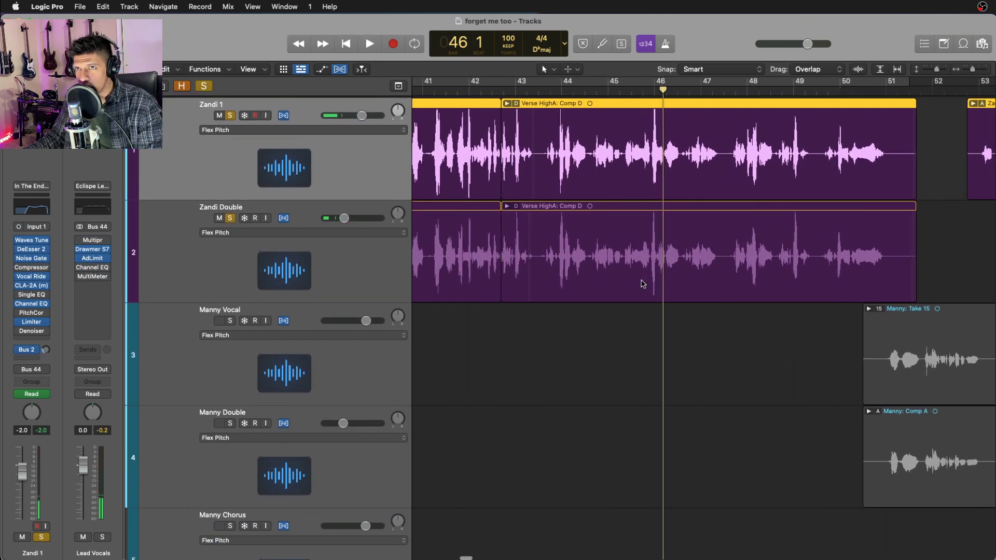
scroll(643, 284, "up", 3)
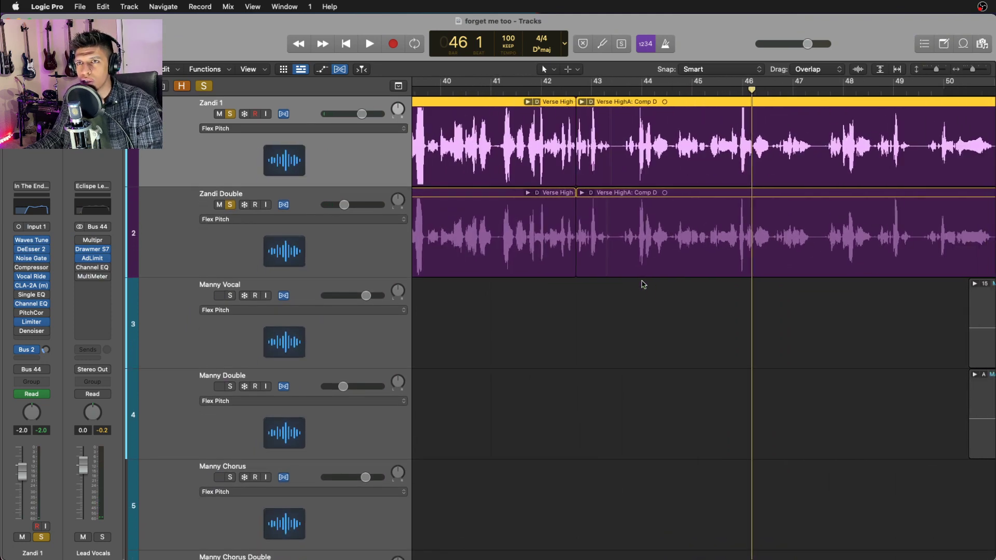
scroll(644, 284, "left", 5)
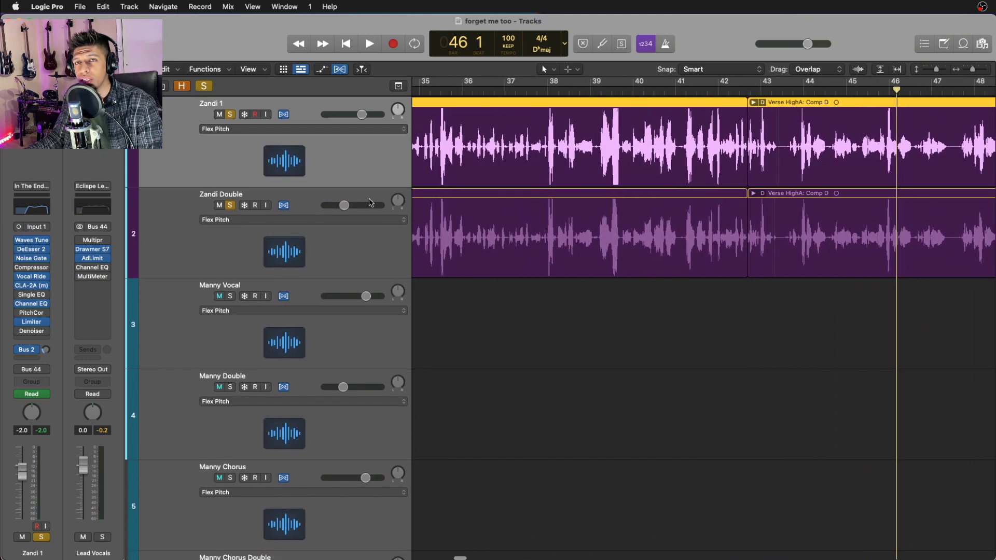
left_click_drag(411, 164, 354, 162)
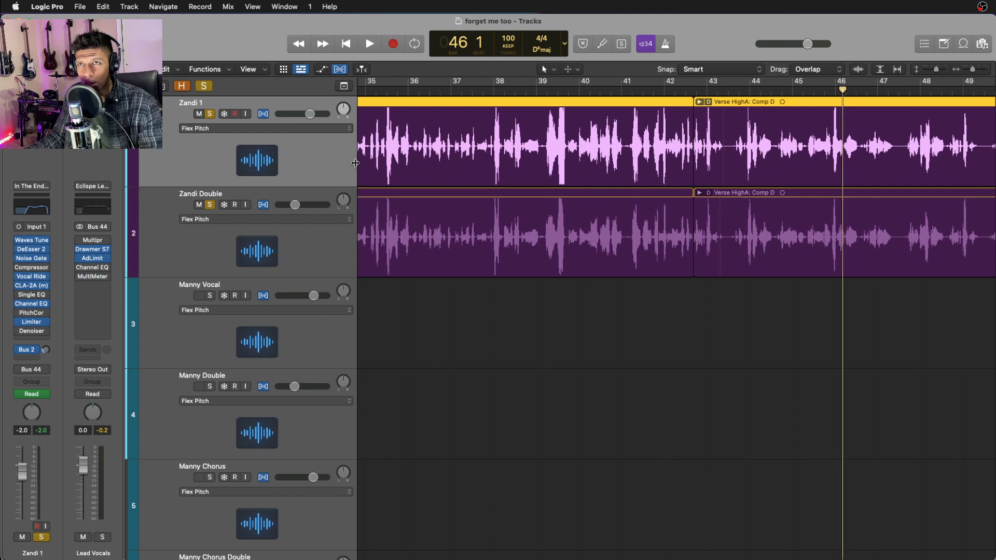
Play the soloed Zandi 1 and Zandi Double vocals from the start of the verse at bar 31.
scroll(508, 190, "left", 4)
scroll(509, 190, "left", 3)
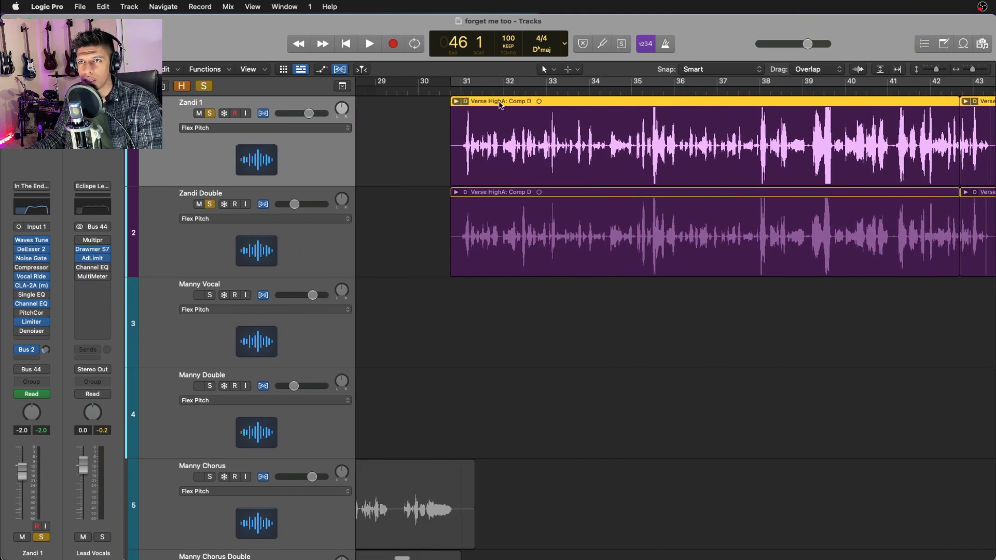
scroll(481, 106, "up", 5)
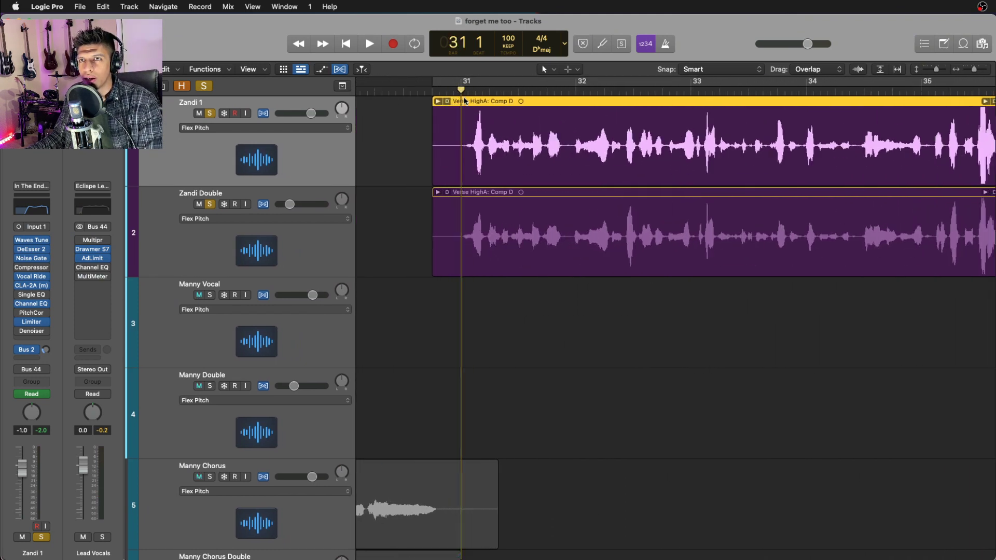
key("space")
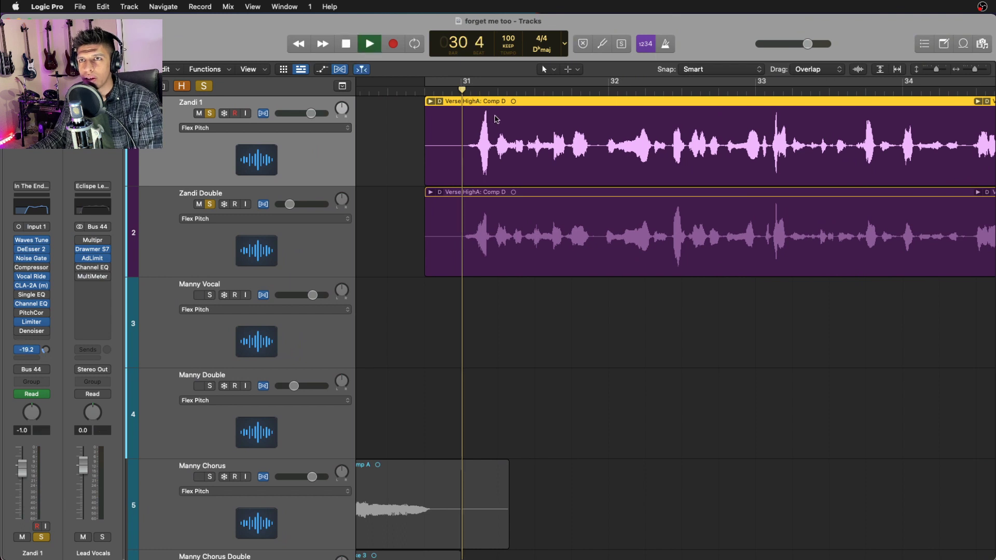
key("space")
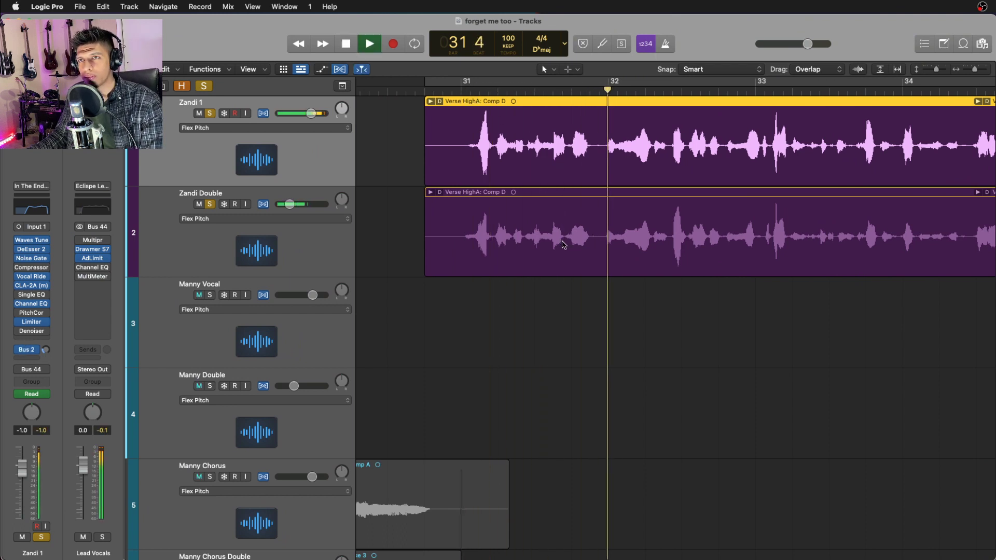
key("space")
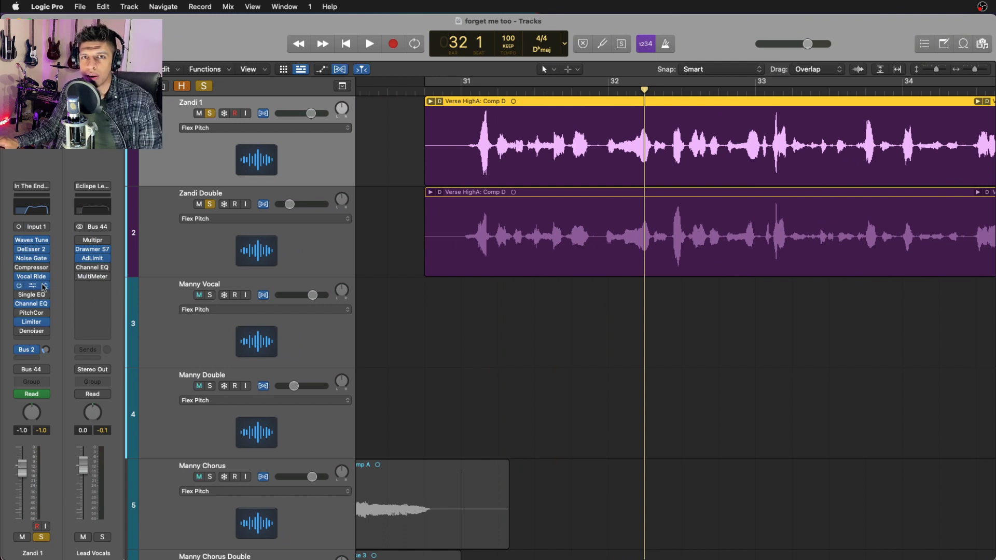
Open the Vocal Rider plug-in on Zandi 1 and move its window clear of the verse's opening.
left_click(31, 279)
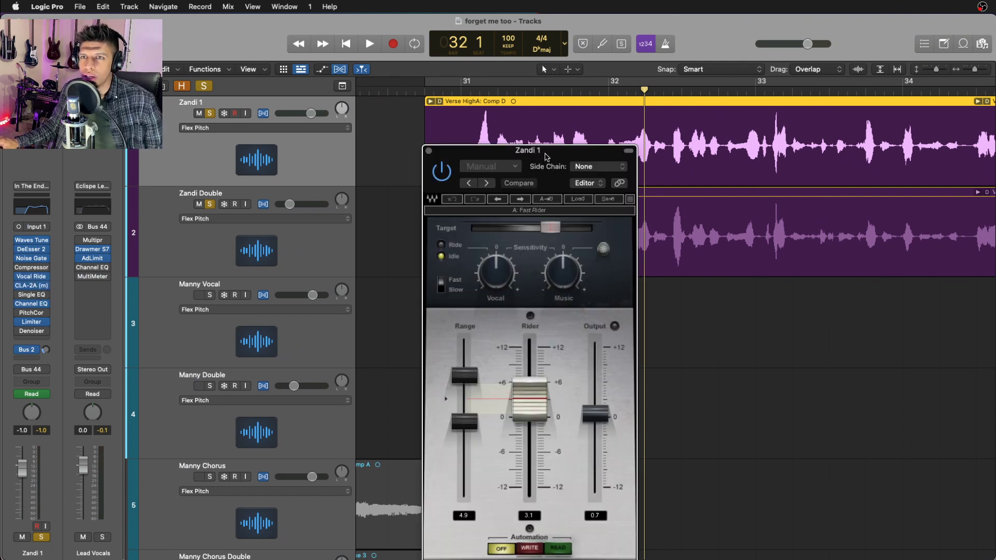
left_click_drag(548, 154, 674, 131)
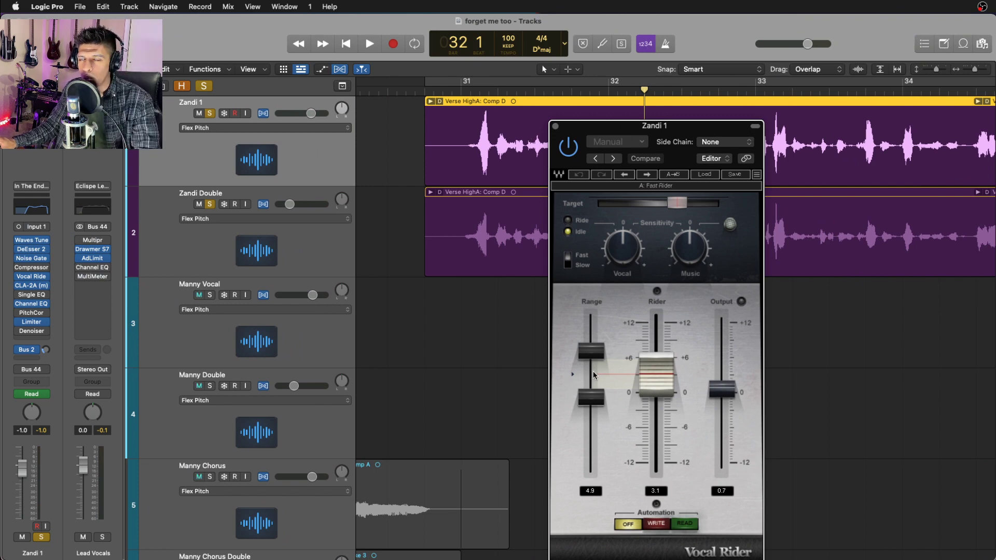
mouse_move(612, 395)
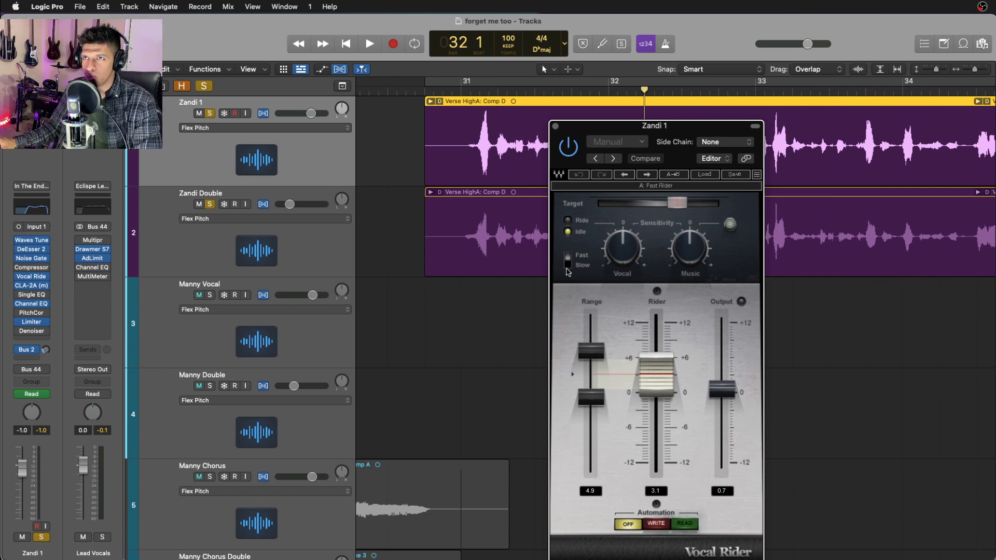
Watch Vocal Rider's fader movement while playing the verse from bar 31, and close the plug-in.
left_click(471, 92)
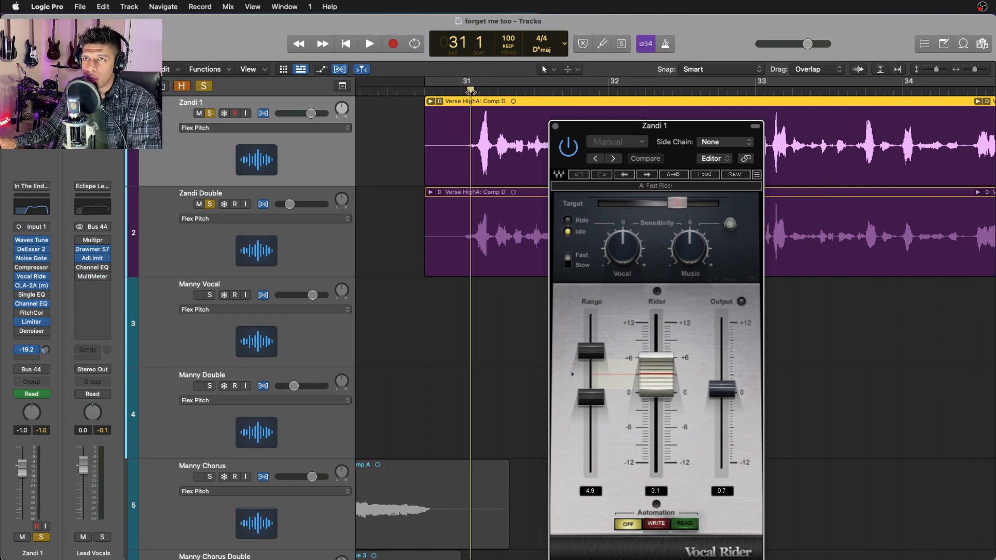
key("space")
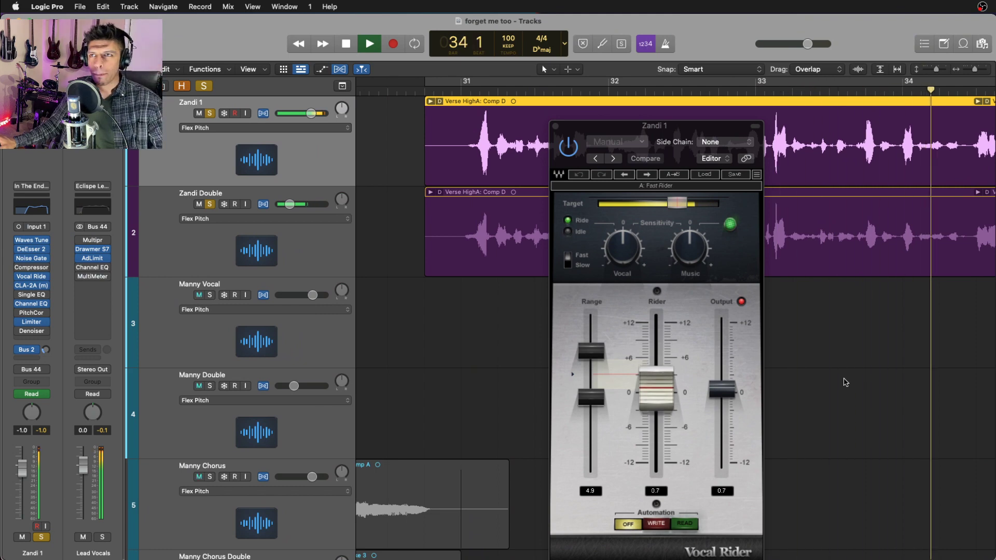
key("space")
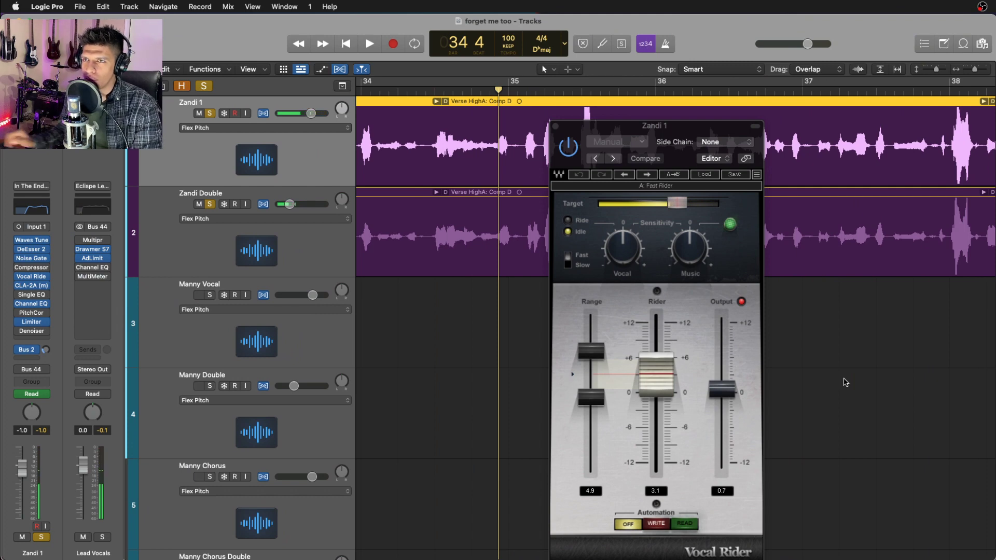
scroll(727, 305, "left", 2)
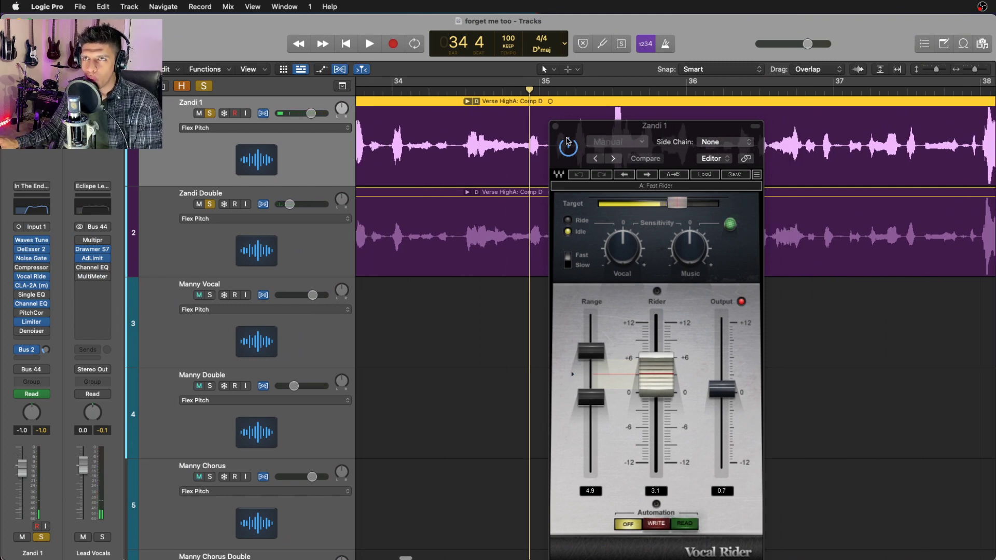
left_click(555, 126)
Resume playback just before bar 35, compare Zandi 1 with the CLA-2A compressor bypassed and active, and close the plug-in.
scroll(573, 132, "down", 3)
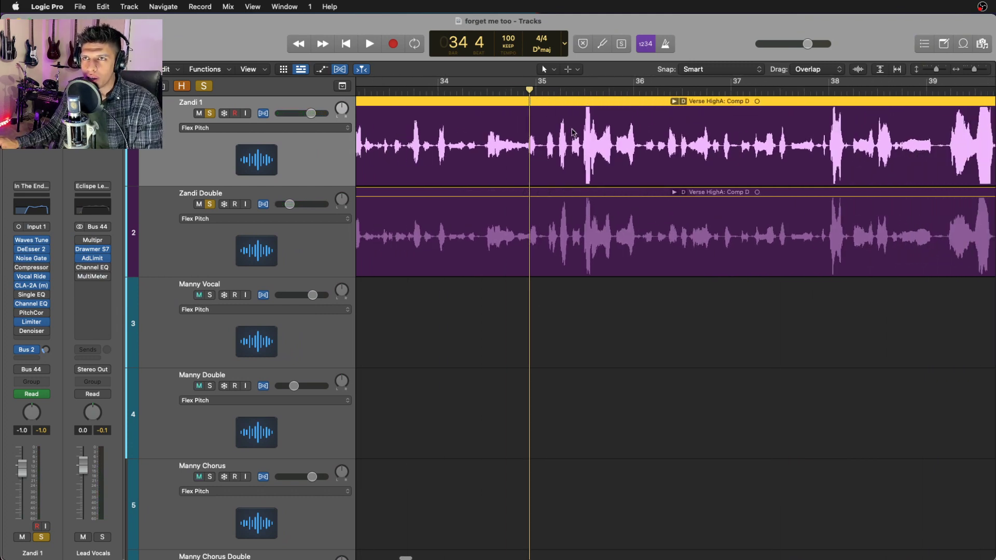
key("space")
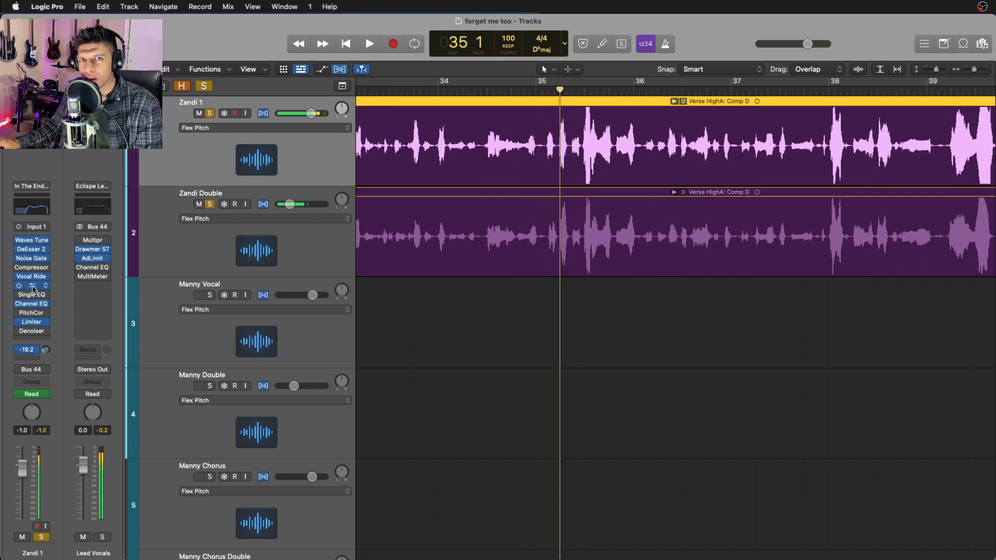
left_click(33, 288)
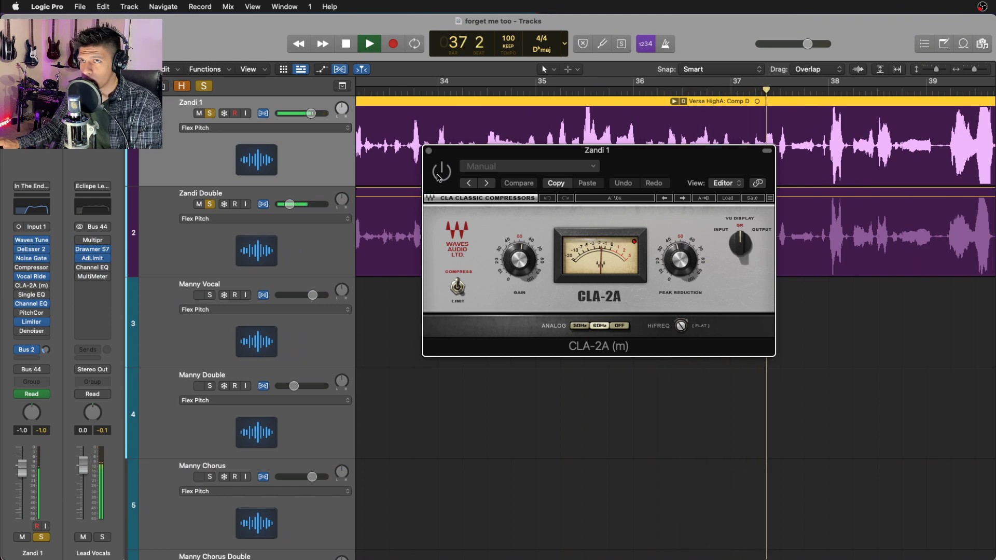
left_click(430, 151)
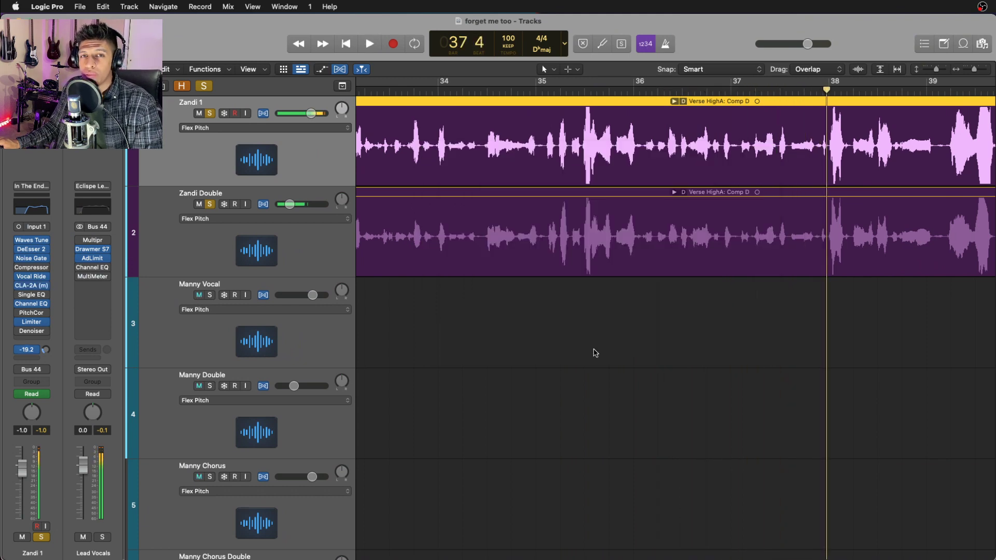
Play both Zandi vocals from just before bar 38 and check Zandi 1's Bus 2 send.
scroll(595, 351, "down", 2)
scroll(827, 347, "down", 3)
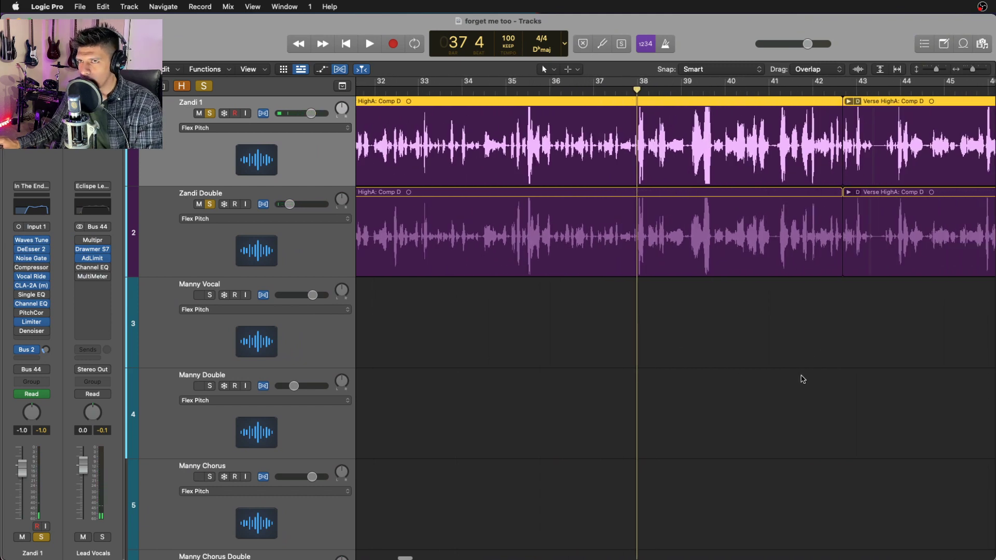
key("space")
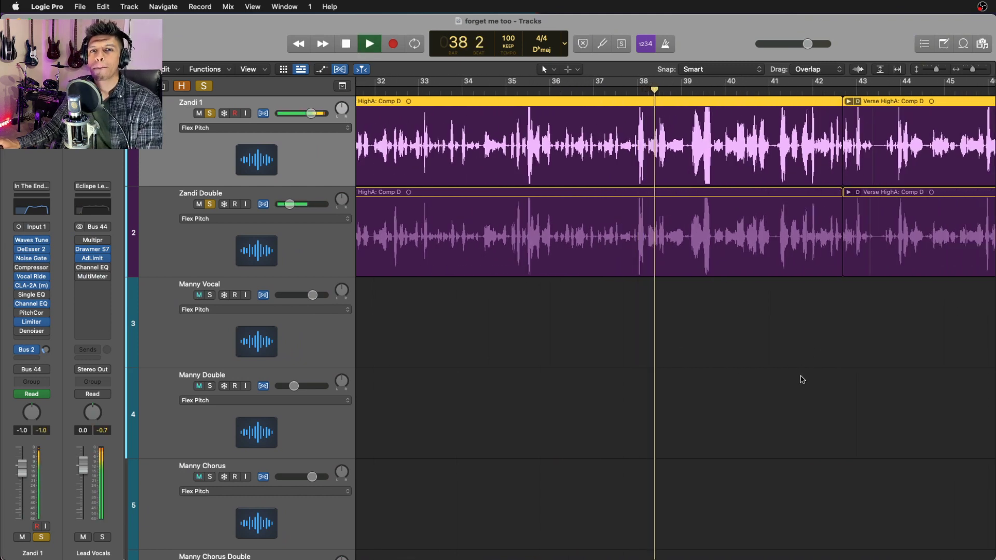
mouse_move(23, 349)
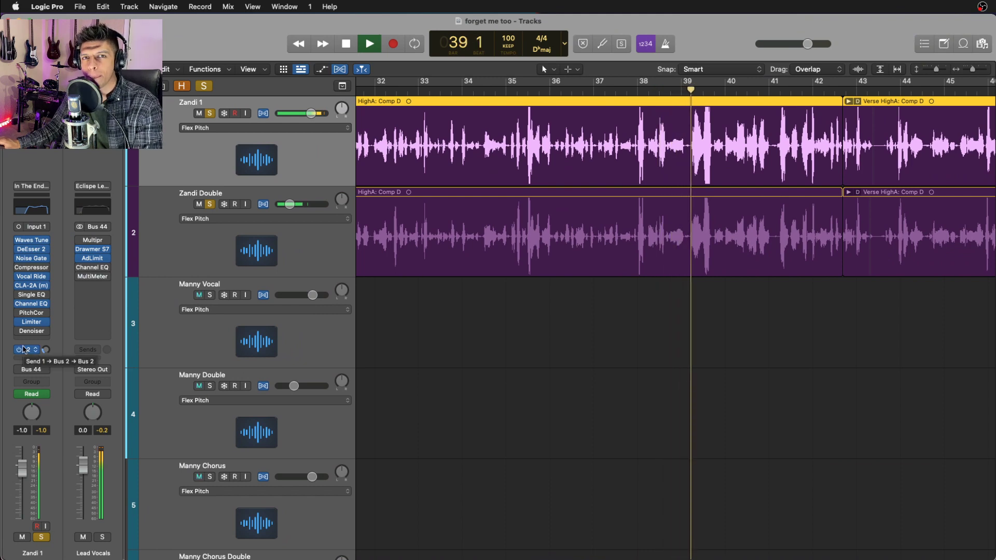
Remove the inactive Pitch Correction, Single EQ and Compressor plug-ins from the Zandi 1 channel strip.
left_click(45, 313)
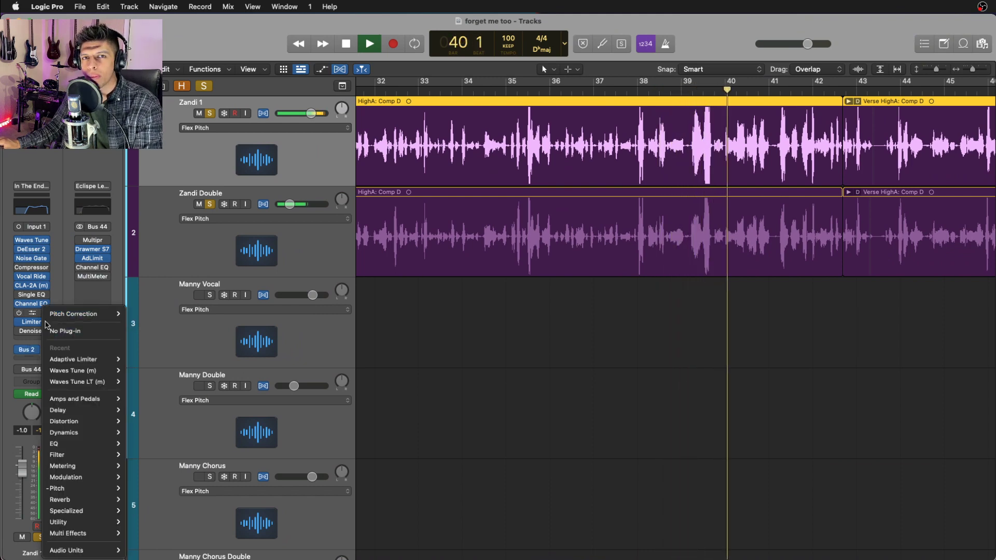
left_click(49, 330)
left_click(46, 295)
left_click(50, 313)
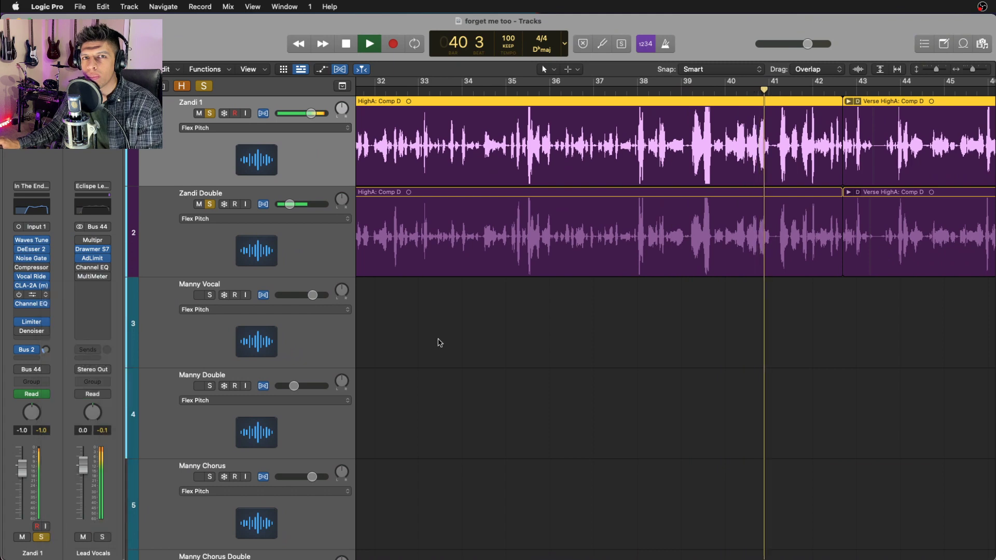
key("space")
left_click(44, 268)
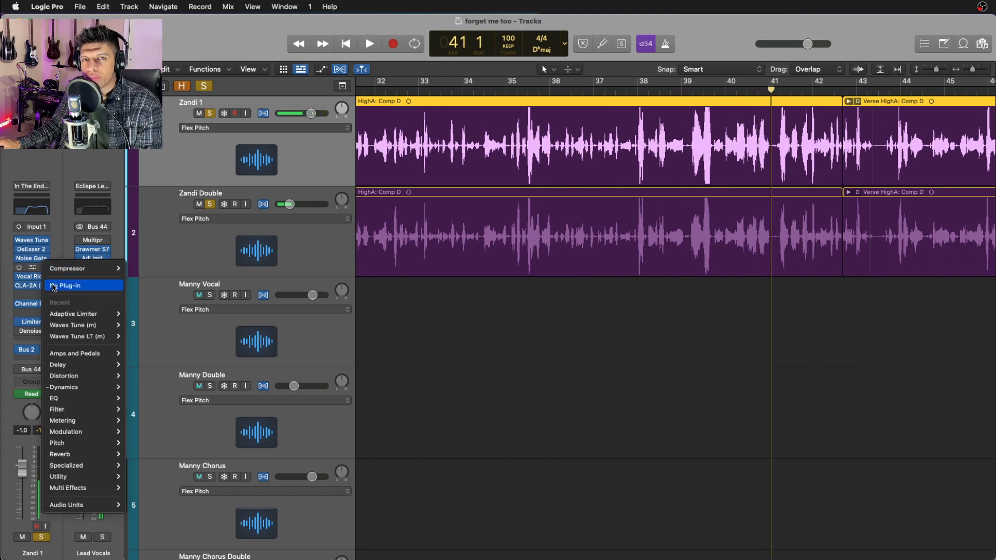
left_click(59, 287)
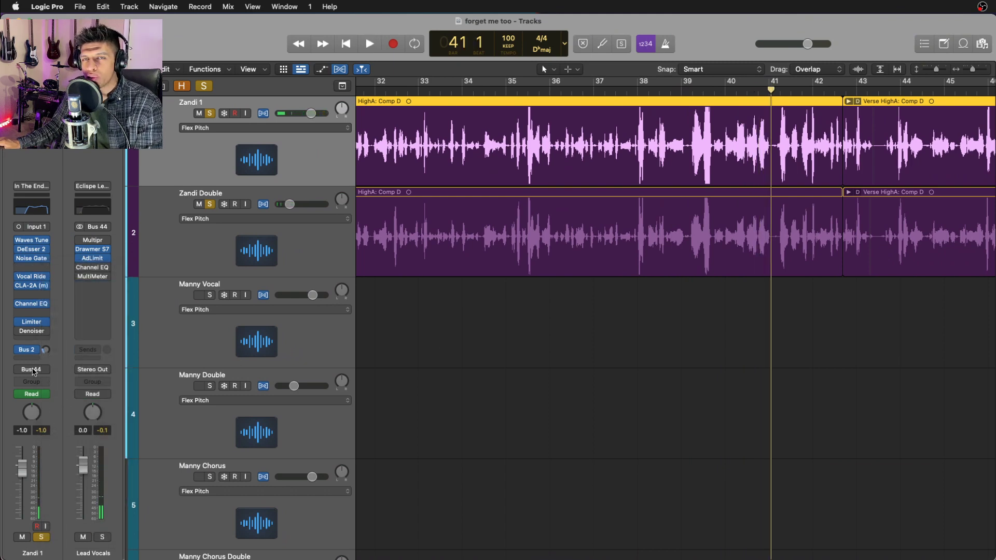
Compare the Zandi Double and Zandi 1 channel strips, and check Zandi 1's output routing to Bus 44.
left_click(164, 245)
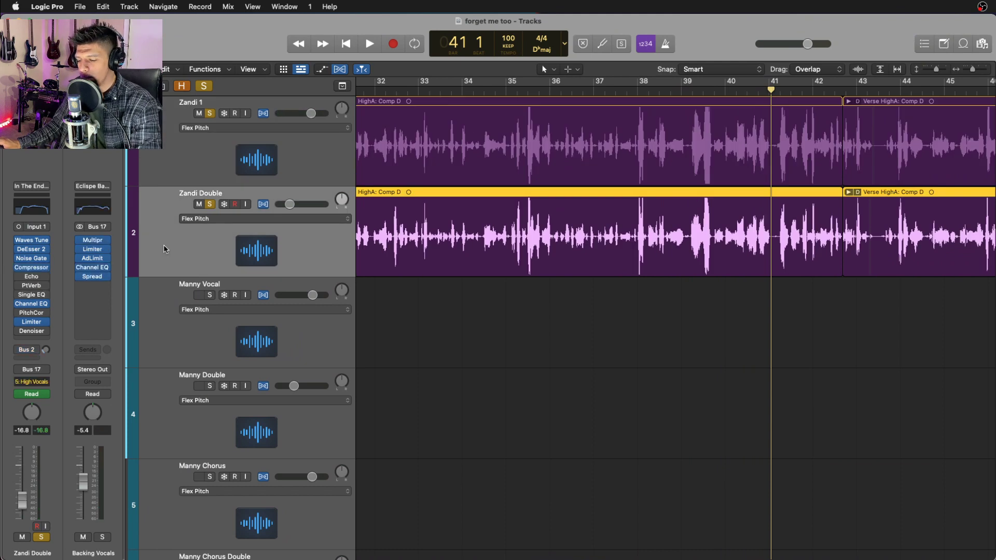
left_click(251, 145)
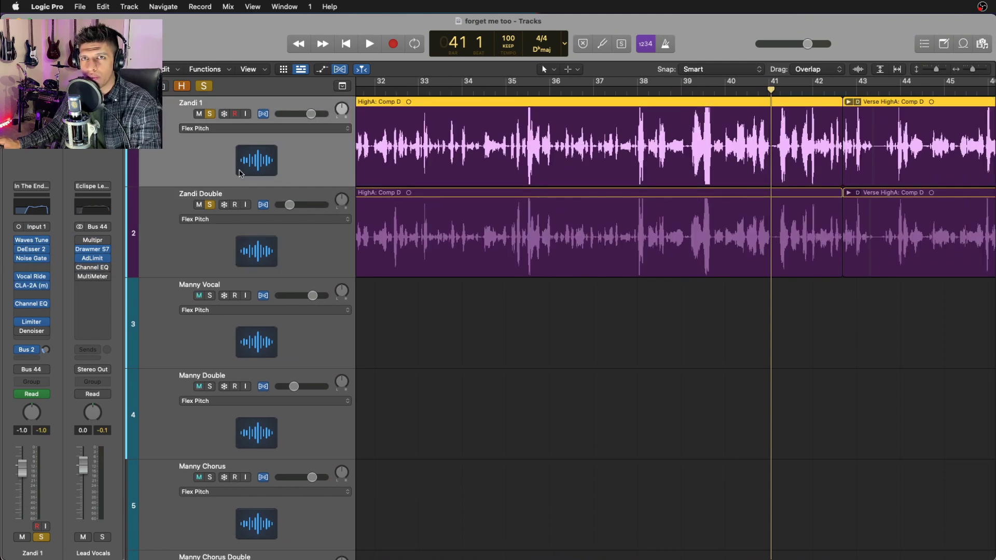
left_click(36, 372)
left_click(57, 349)
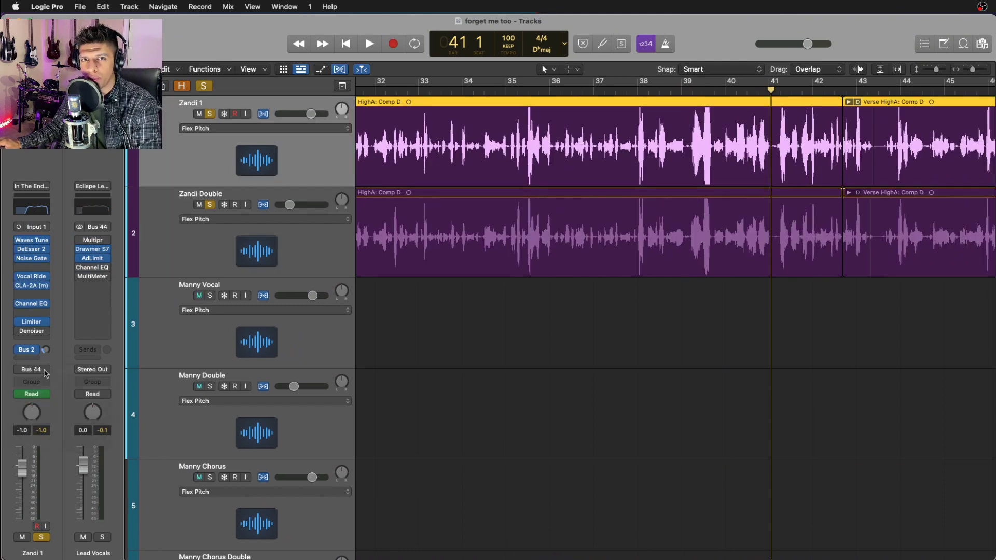
Inspect the bus destinations available for Zandi 1's output without changing its routing.
left_click(42, 371)
mouse_move(64, 415)
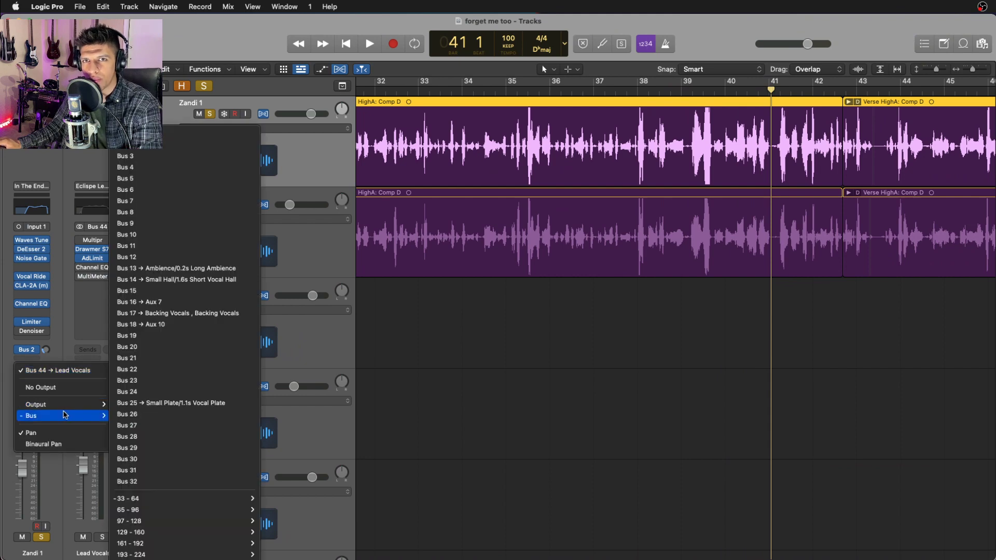
key("Escape")
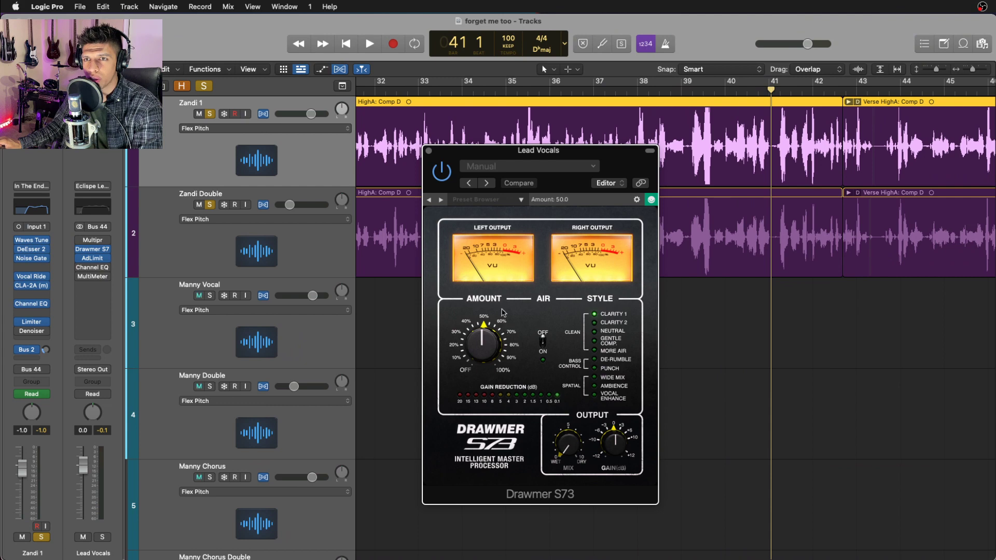
Look up the Lead Vocals bus's Drawmer S73 in the Softube Audio Units plug-in list without replacing it.
left_click(108, 252)
mouse_move(145, 521)
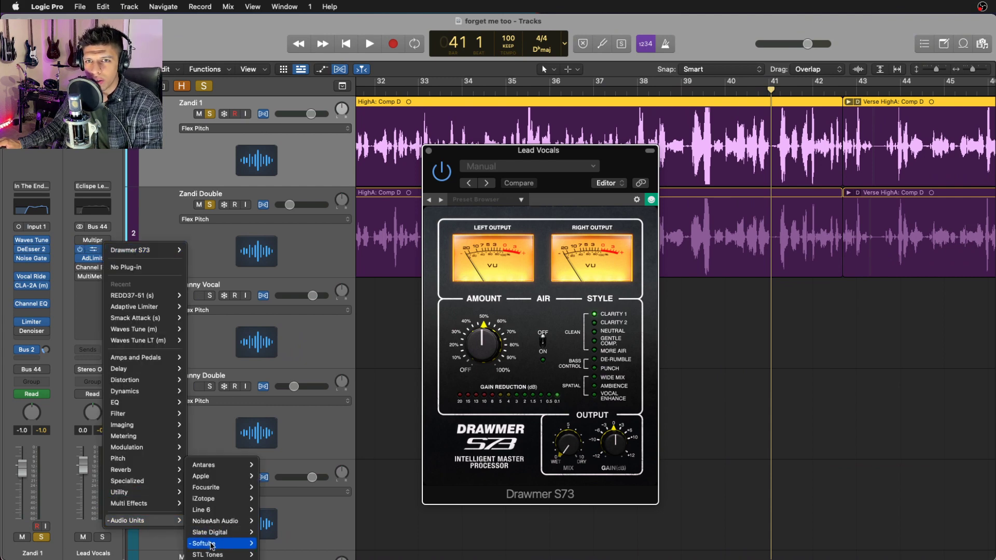
mouse_move(213, 544)
mouse_move(297, 536)
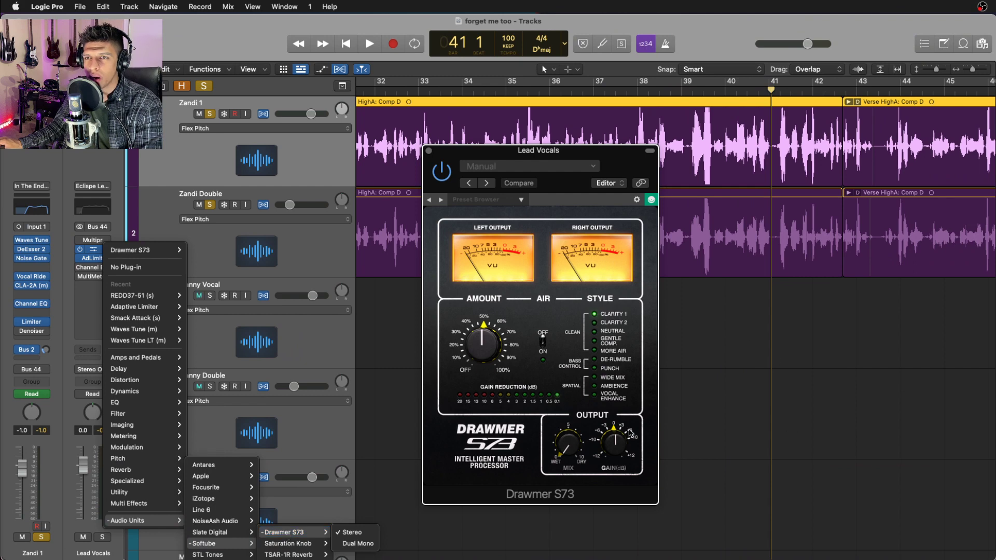
left_click(755, 71)
Play Zandi 1 alone from bar 33, compare it with the Lead Vocals Drawmer S73 active and bypassed, and close the plug-in.
left_click_drag(452, 92, 436, 93)
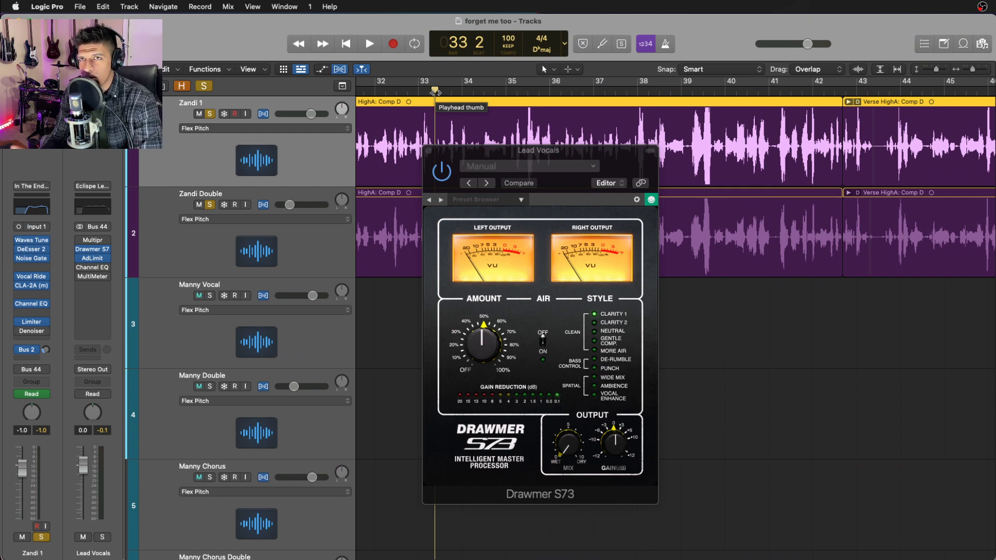
left_click(210, 205)
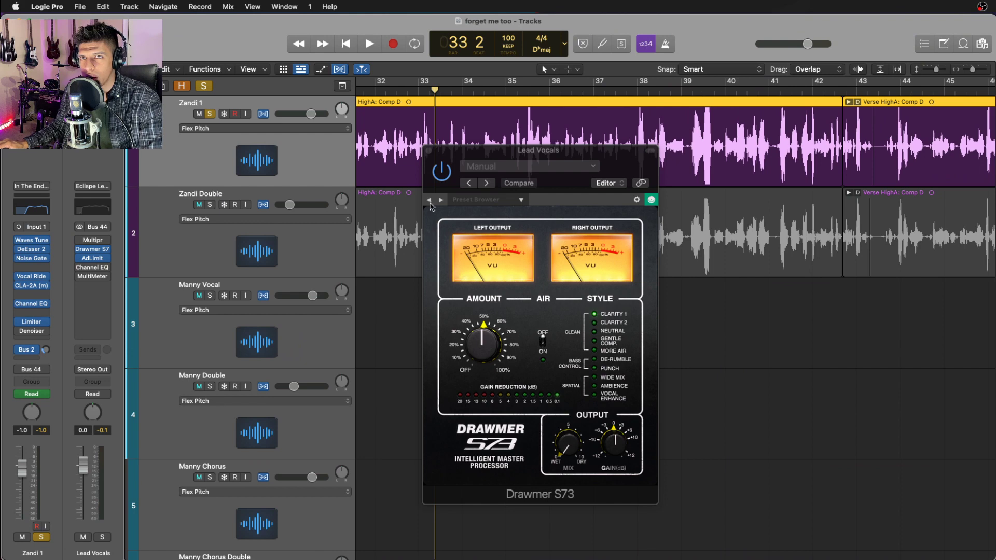
key("space")
left_click(442, 175)
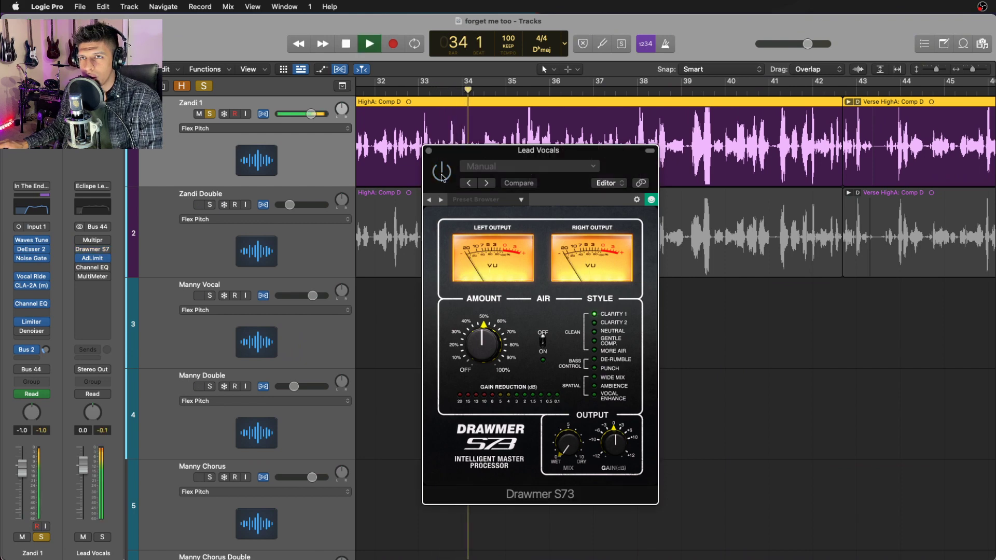
left_click(442, 175)
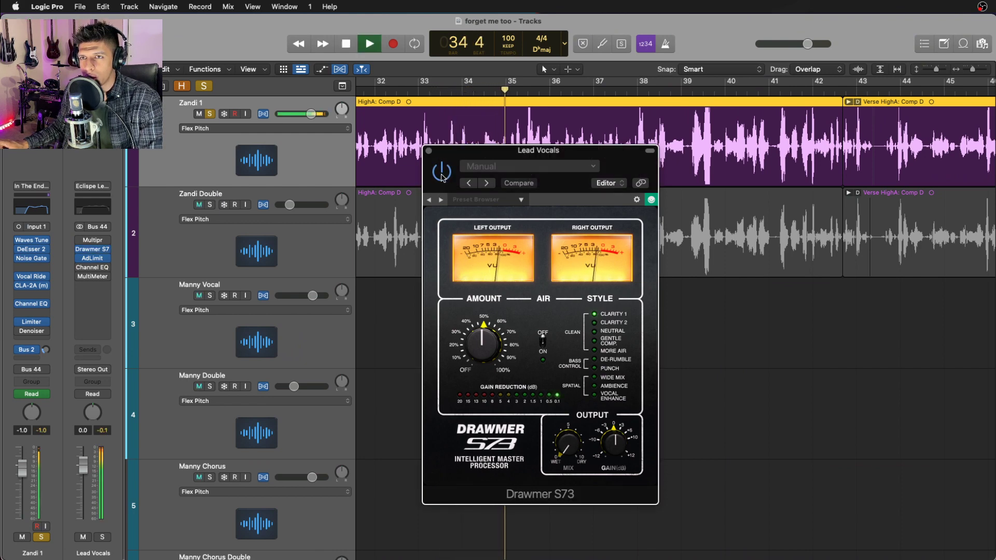
key("space")
left_click(430, 151)
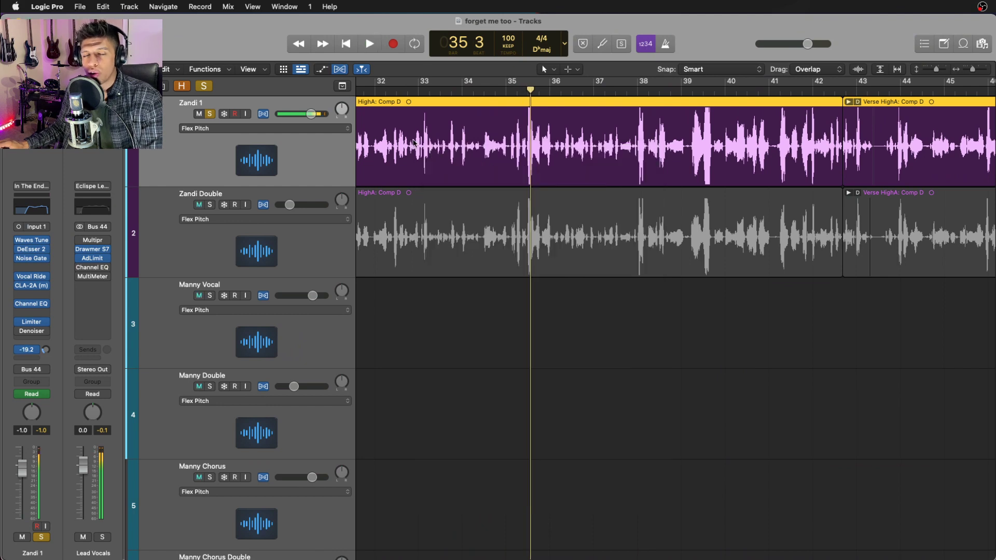
Solo the Lead Vocals bus instead of Zandi 1, audition its vocals across earlier and later sections, and clear all solos.
left_click(43, 537)
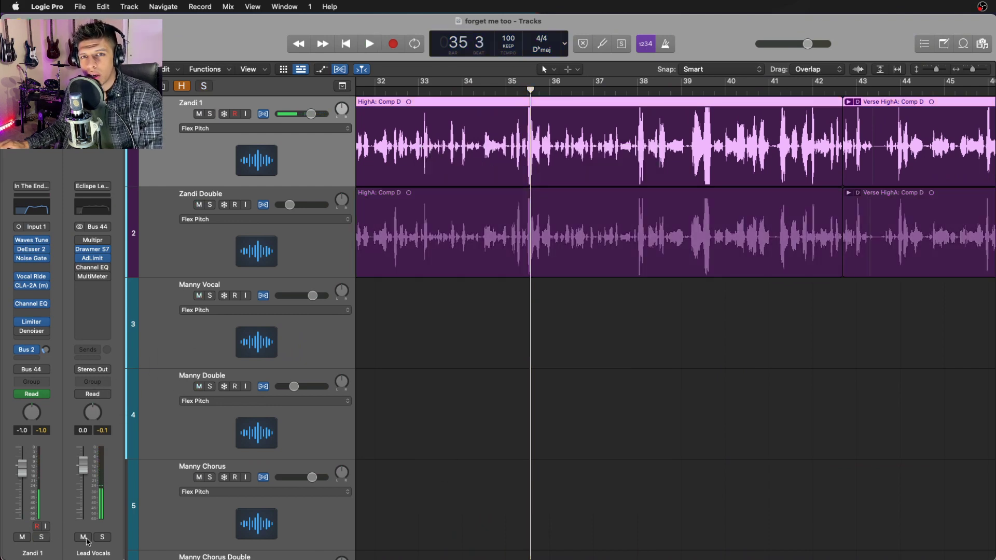
left_click(103, 537)
key("z")
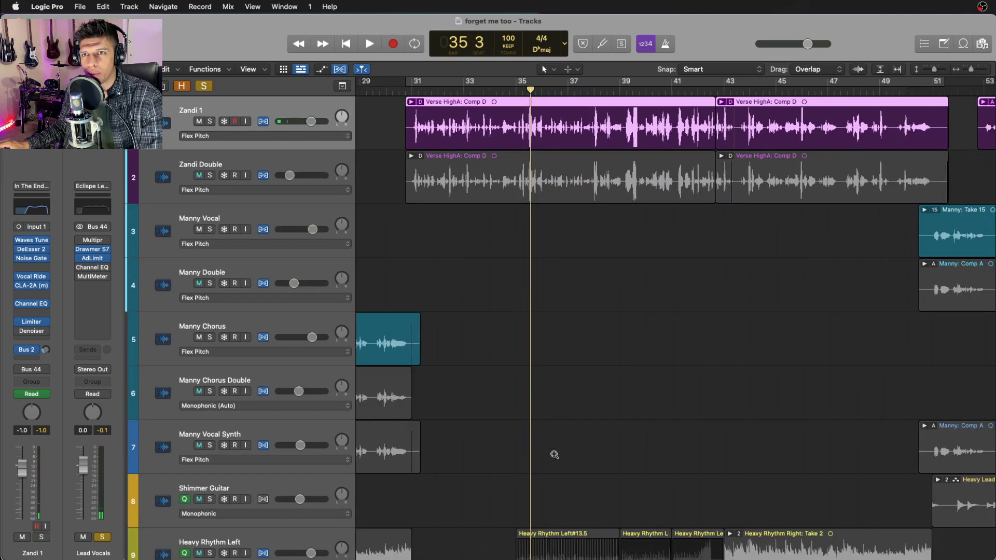
key("space")
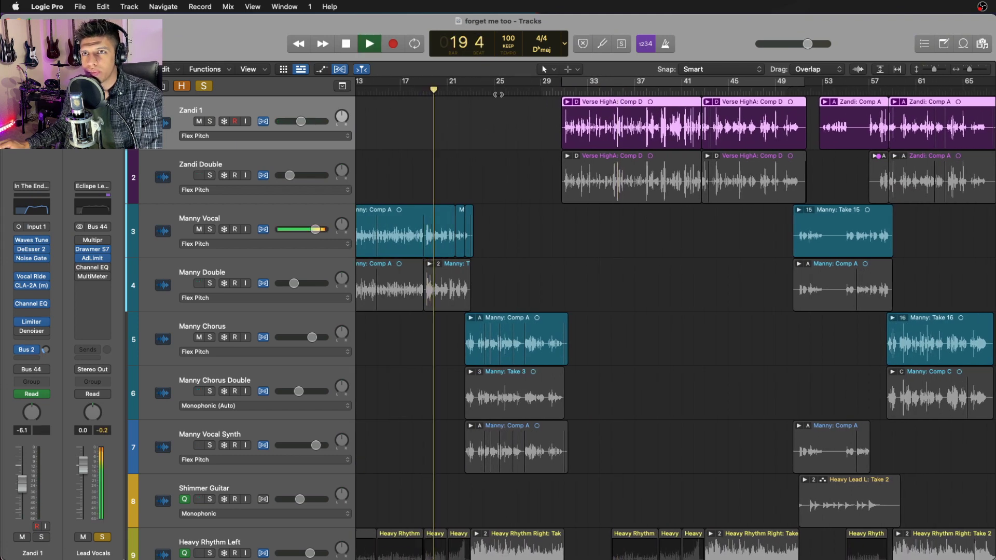
left_click(600, 92)
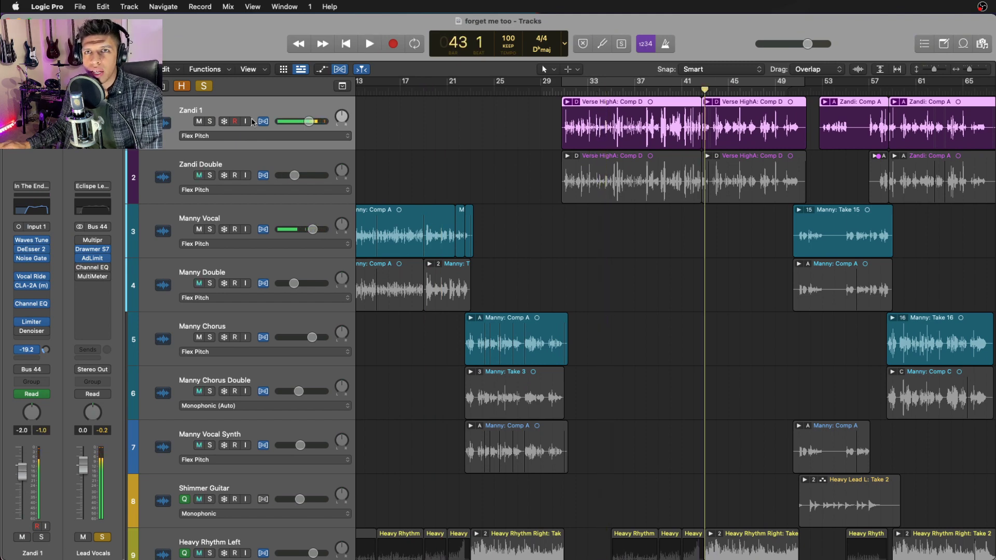
left_click(205, 86)
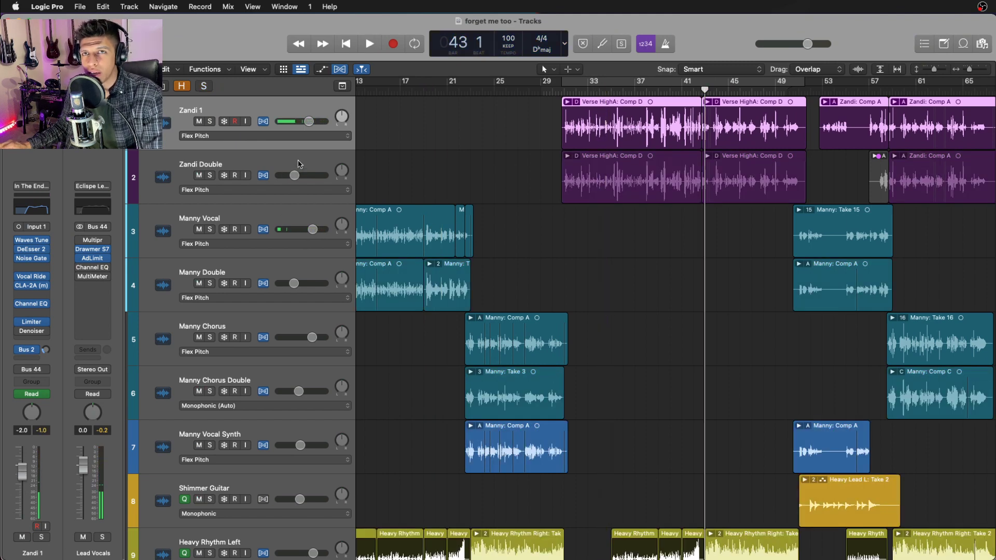
Select the Zandi Double track, solo its Backing Vocals bus, and play briefly from bar 43.
left_click(261, 165)
left_click(103, 538)
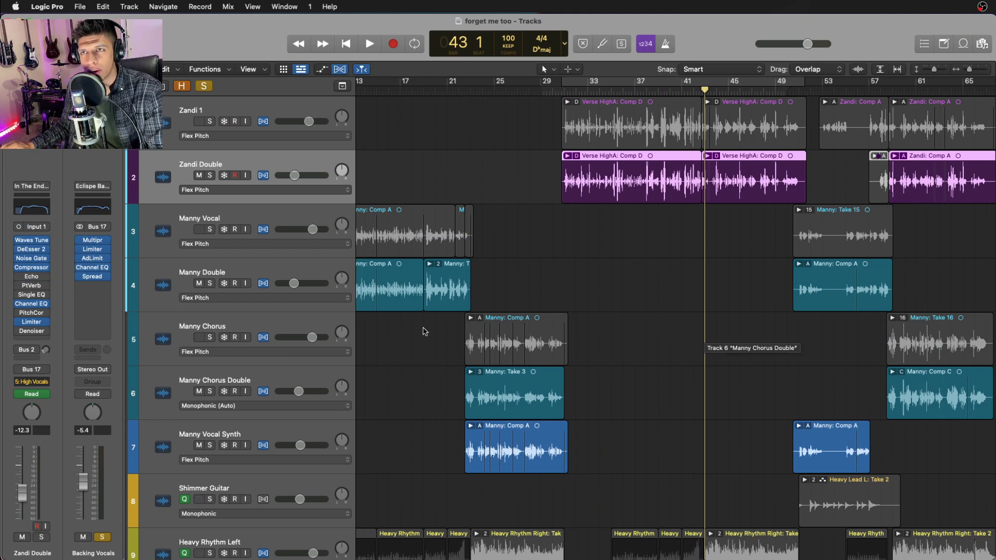
key("space")
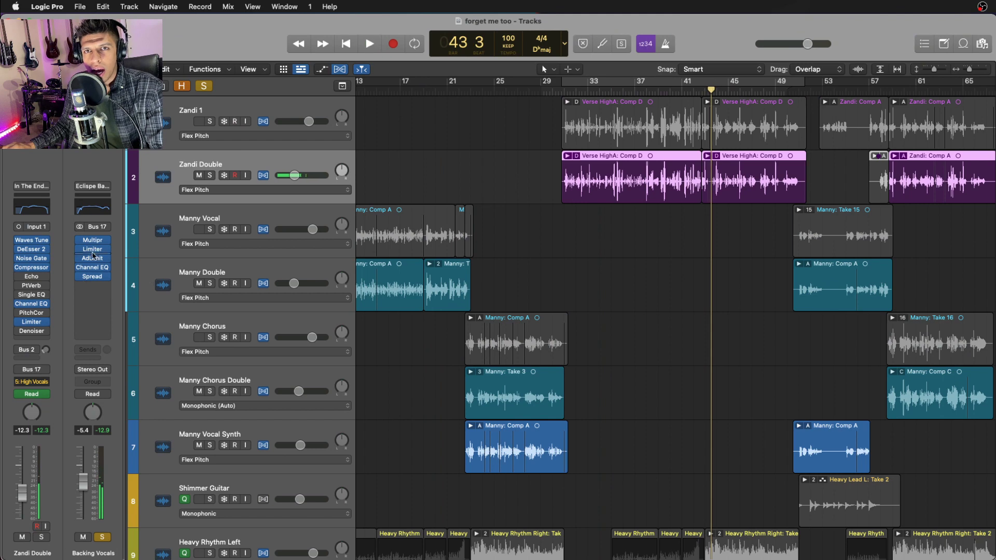
Review the Multipressor and Adaptive Limiter settings on the Backing Vocals bus and close both plug-ins.
left_click(93, 240)
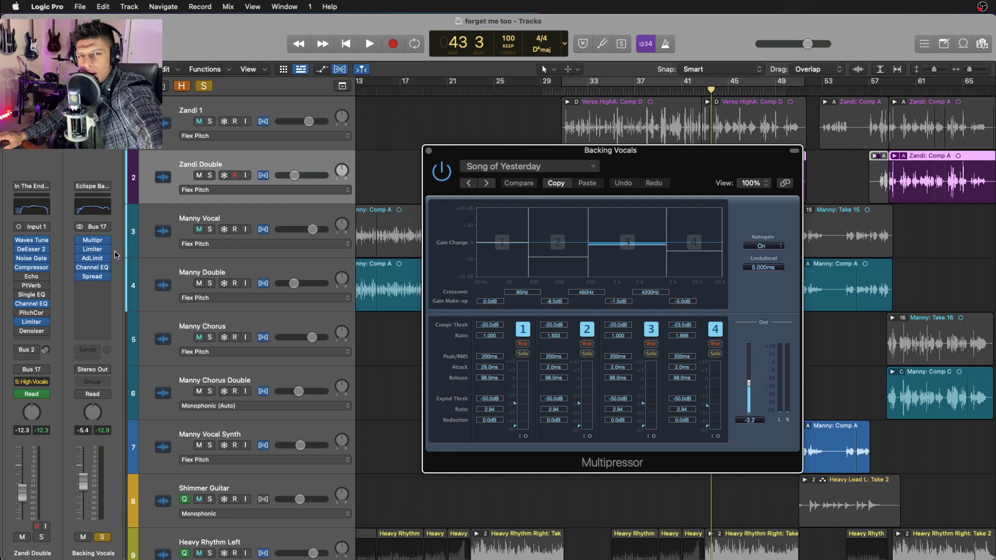
mouse_move(102, 253)
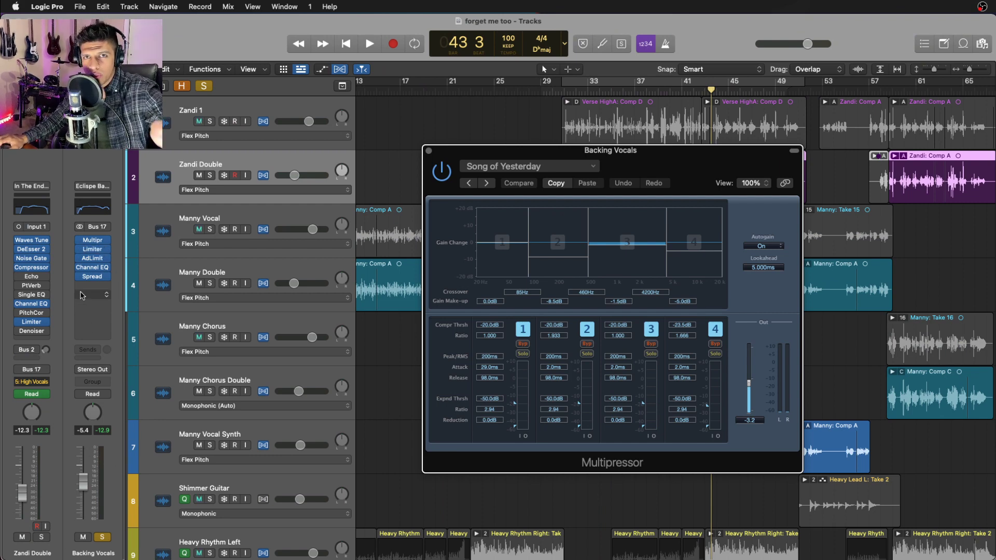
left_click(92, 261)
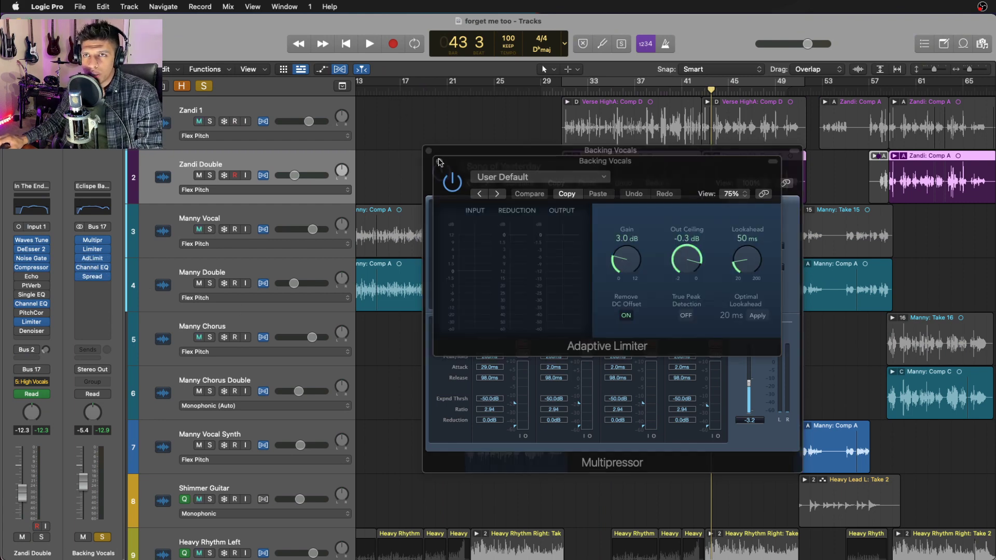
left_click(428, 152)
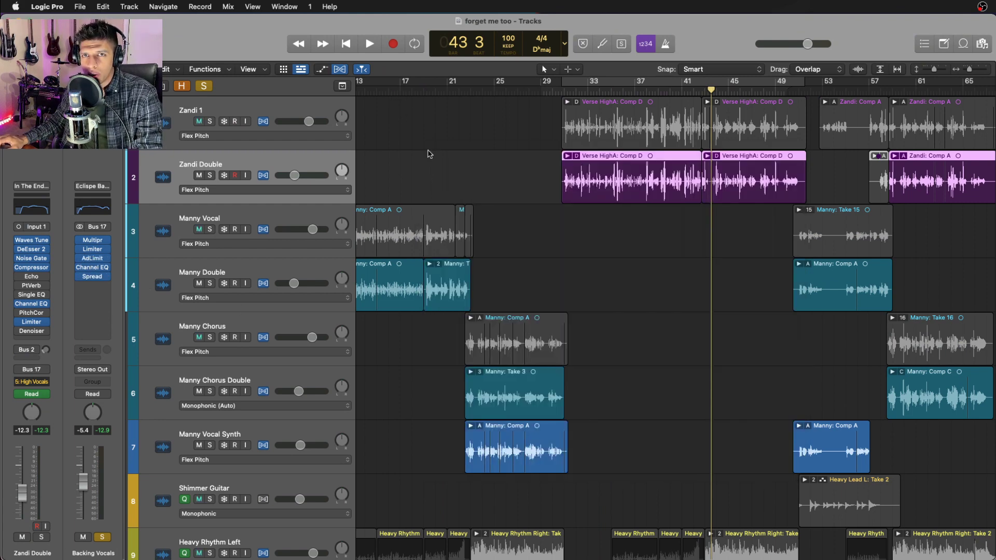
Open Stereo Spread on the Backing Vocals bus, audition it from a few bars before bar 37, and close it.
left_click(93, 278)
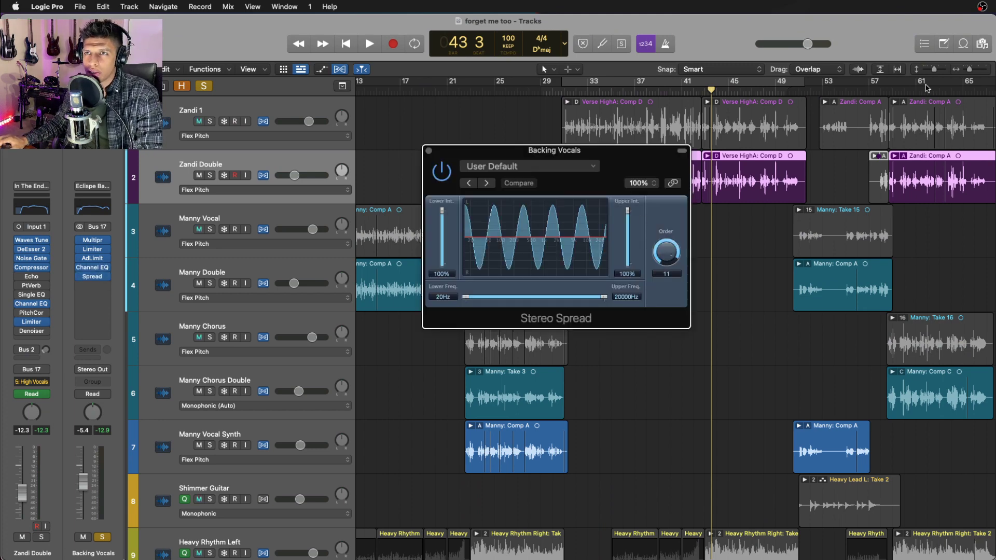
left_click(612, 94)
key("space")
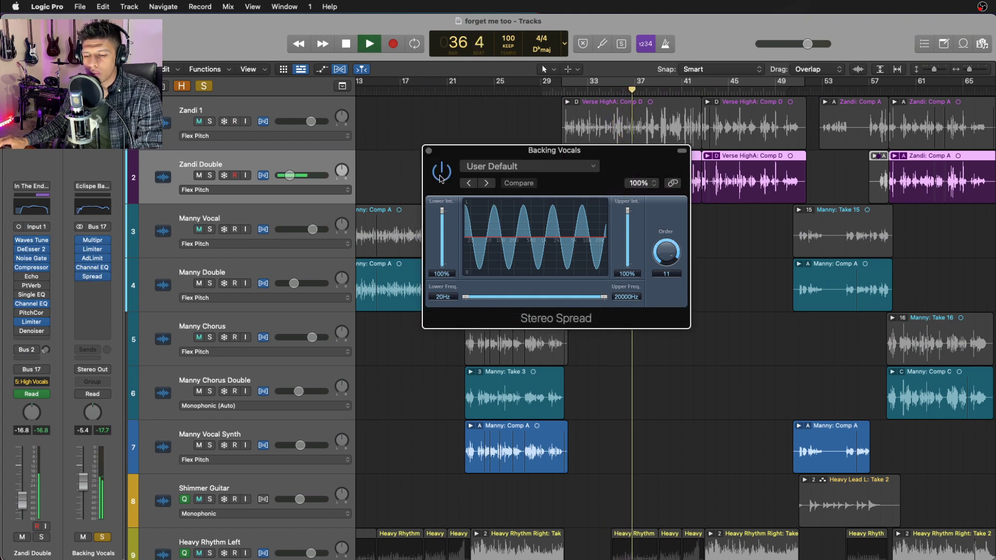
key("space")
left_click(428, 150)
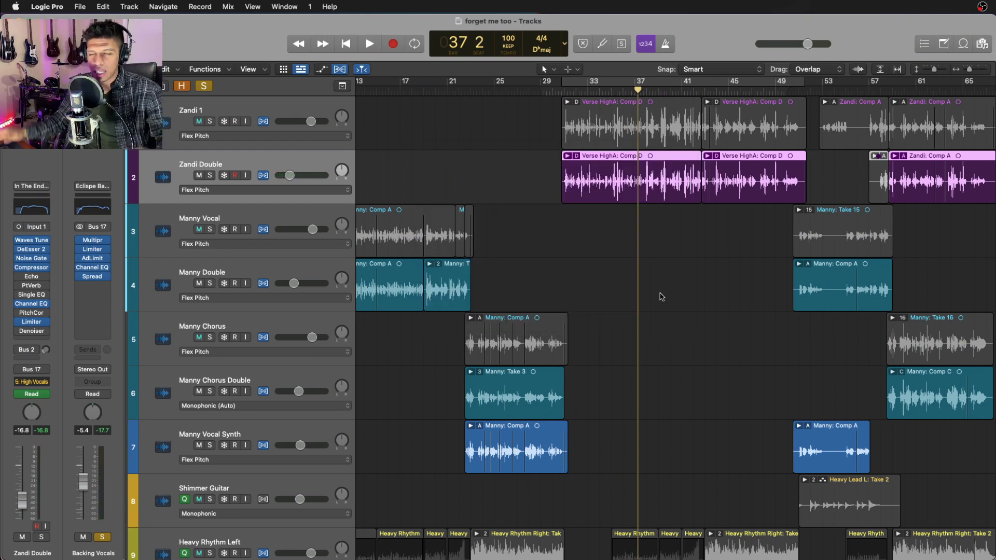
Clear the bus solo, solo Zandi 1 and Zandi Double together, play them from bar 37, and clear the solos.
left_click(203, 88)
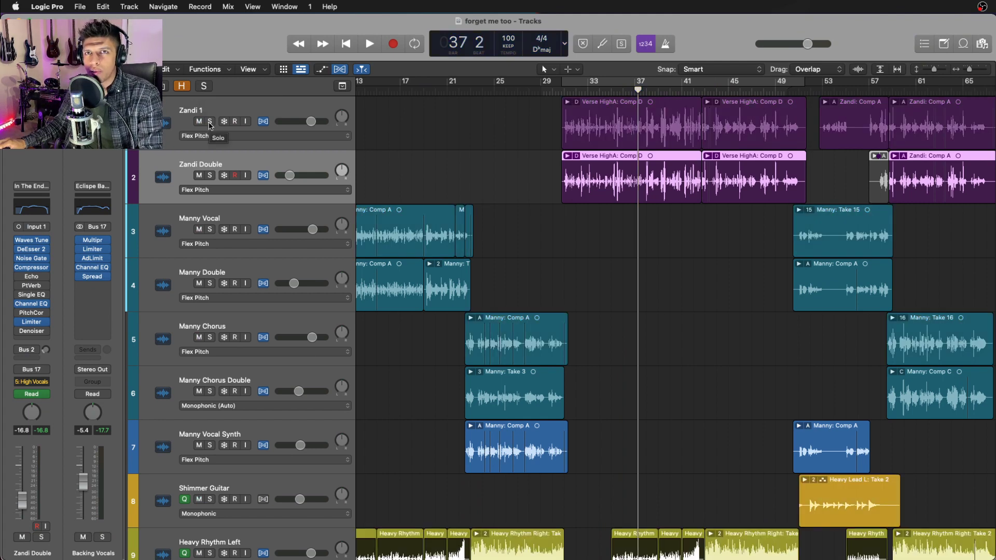
left_click_drag(209, 122, 212, 175)
key("space")
scroll(805, 299, "up", 4)
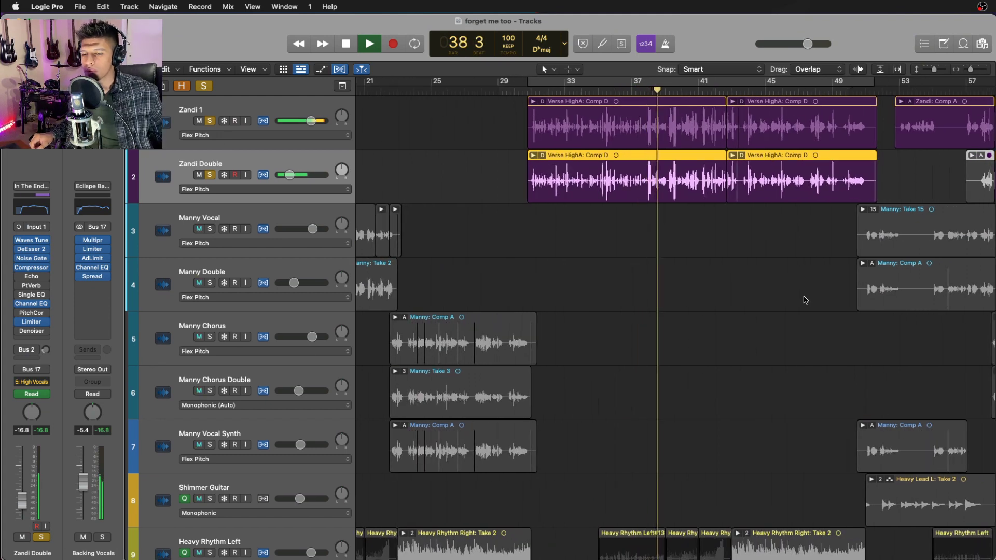
key("space")
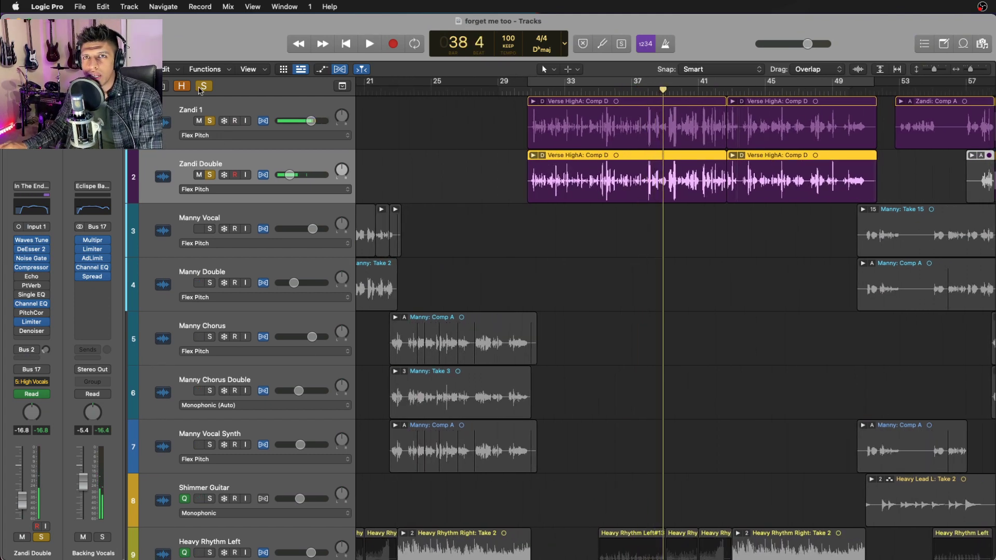
left_click(203, 86)
Play the full mix through the section around bar 50 and look over the vocal and guitar tracks.
scroll(562, 282, "right", 5)
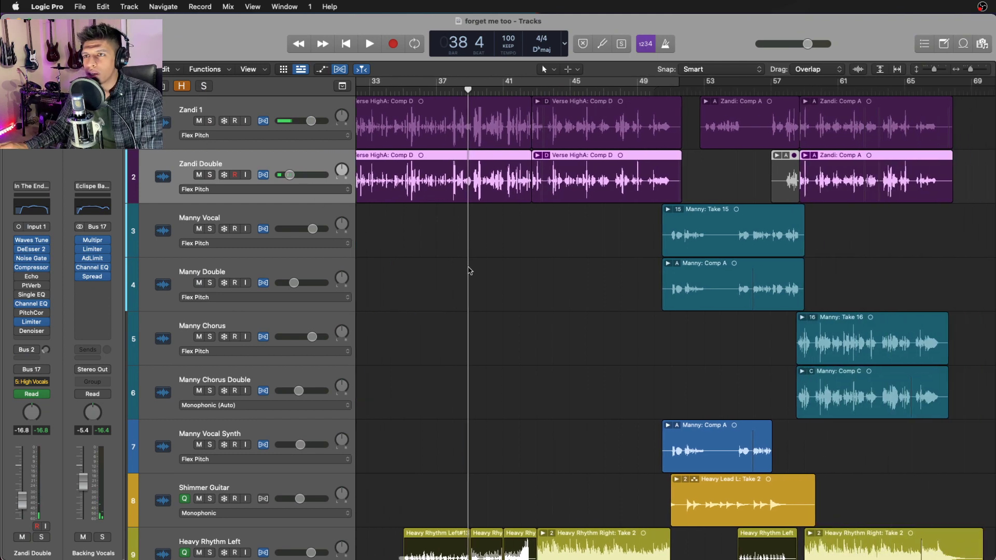
mouse_move(690, 92)
left_mouse_down()
mouse_move(673, 97)
mouse_move(687, 98)
left_mouse_up()
key("space")
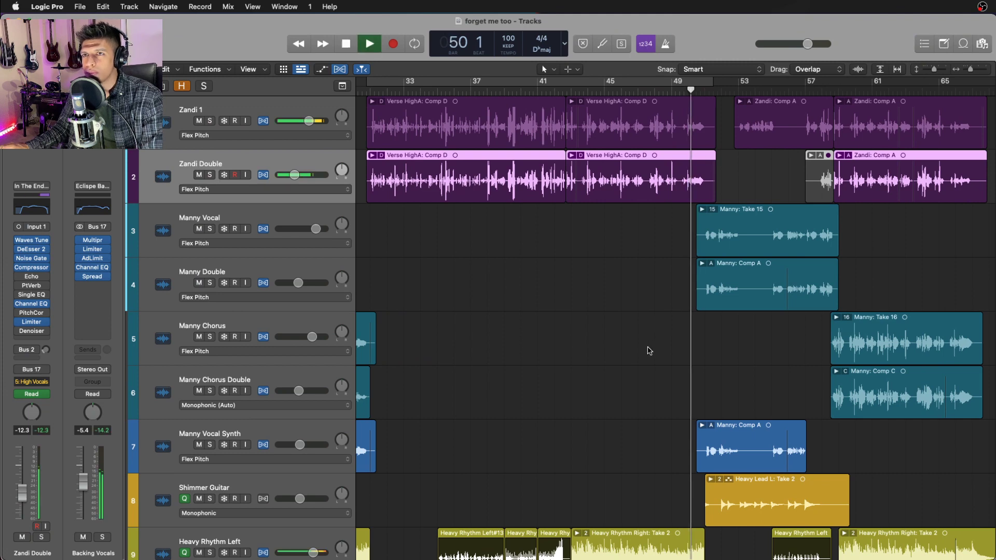
scroll(624, 353, "up", 2)
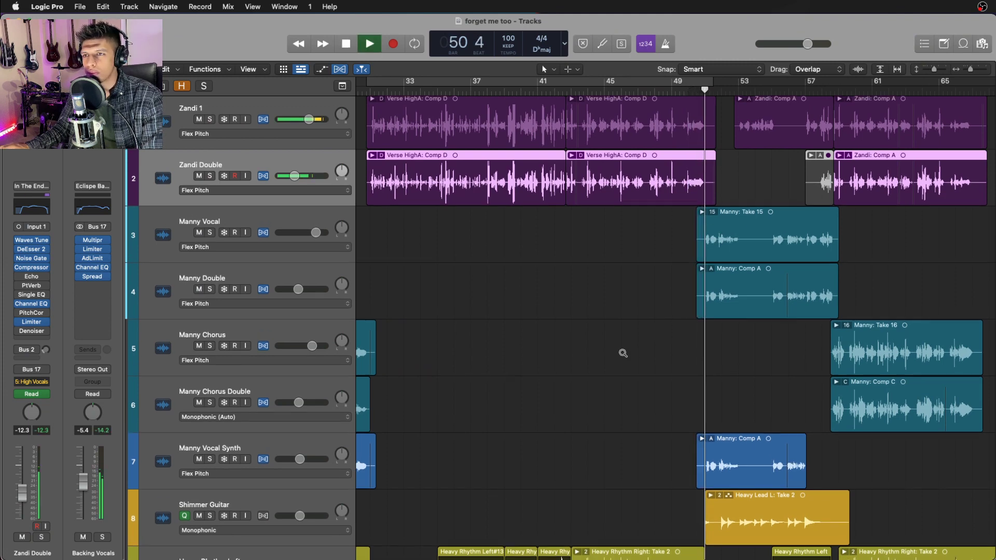
scroll(571, 417, "down", 5)
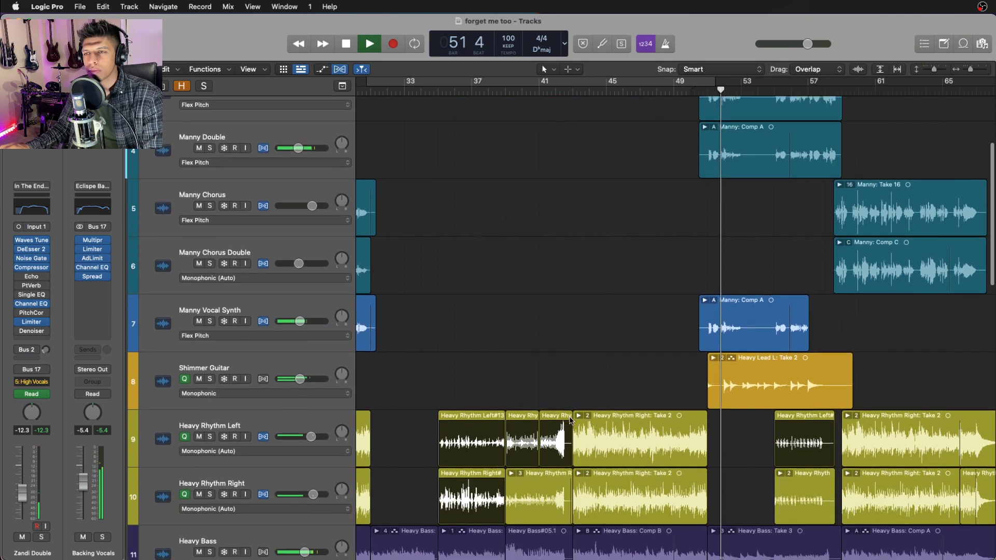
scroll(614, 397, "up", 5)
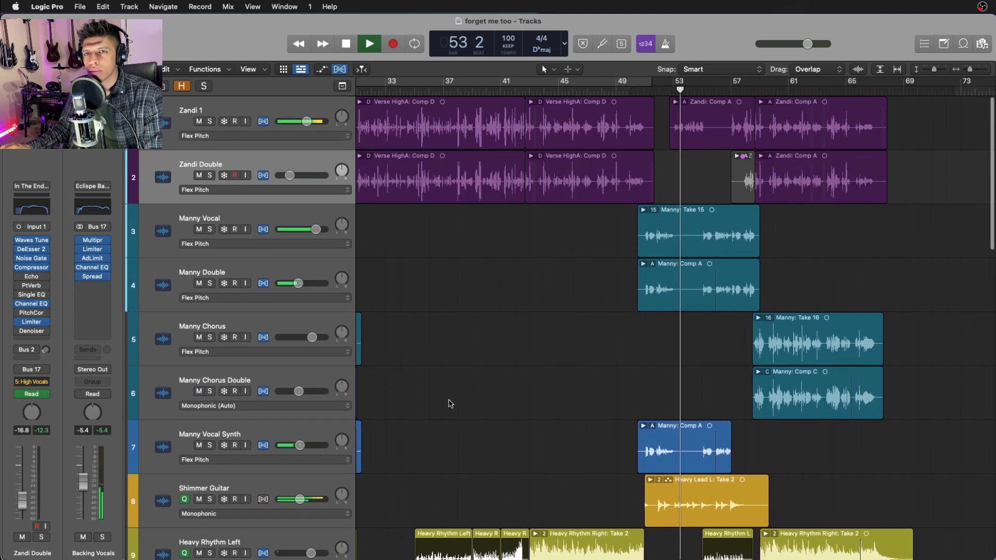
Select and solo all seven vocal tracks from Zandi 1 to Manny Vocal Synth, and listen until bar 59.
key("Up")
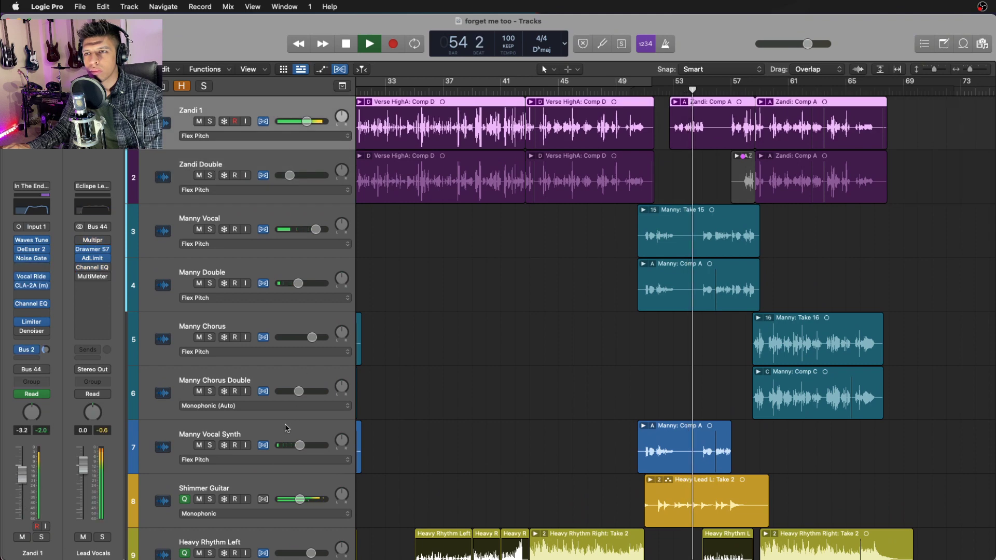
left_click(285, 426, "shift")
key("s")
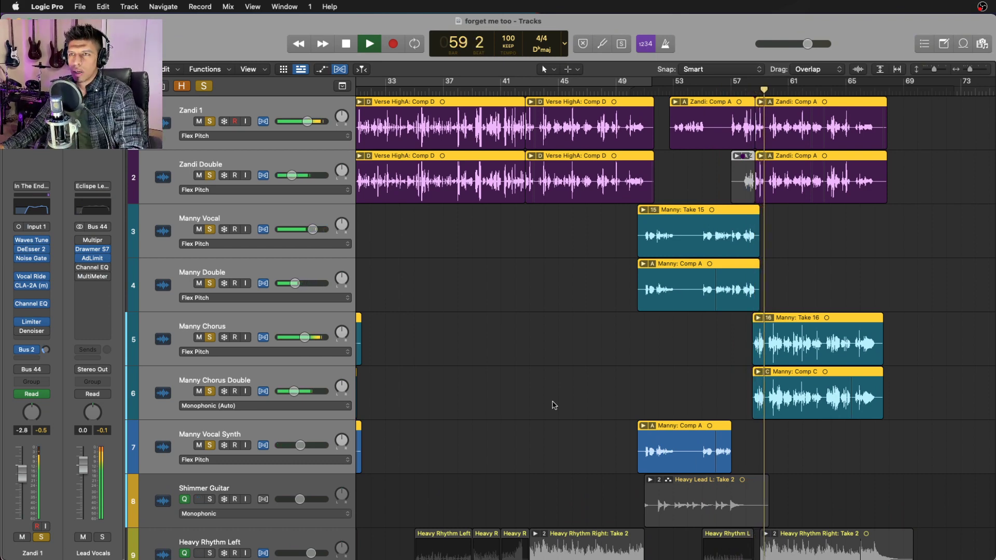
key("space")
Select only the Manny Vocal track and return the playhead to bar 50.
left_click(473, 312)
left_click(249, 214)
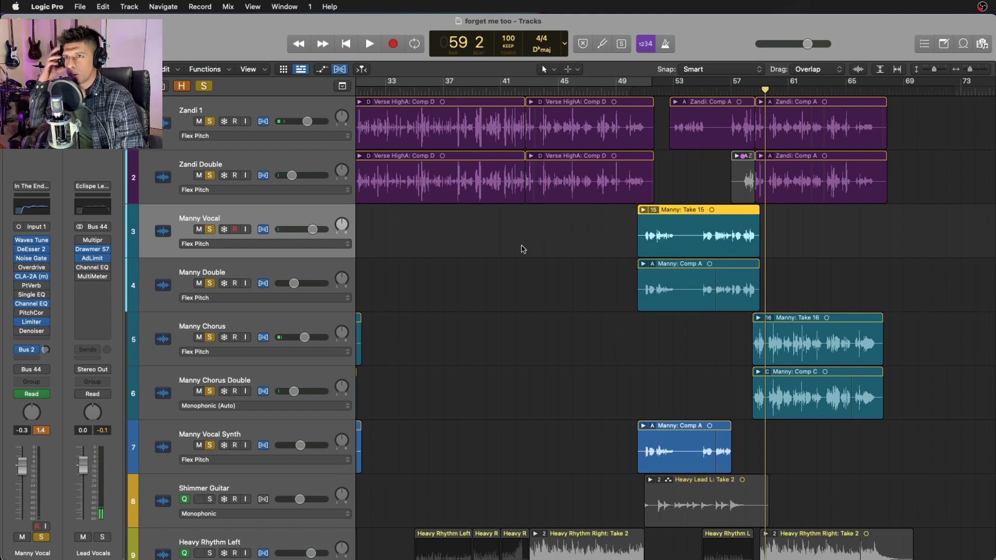
left_click(633, 90)
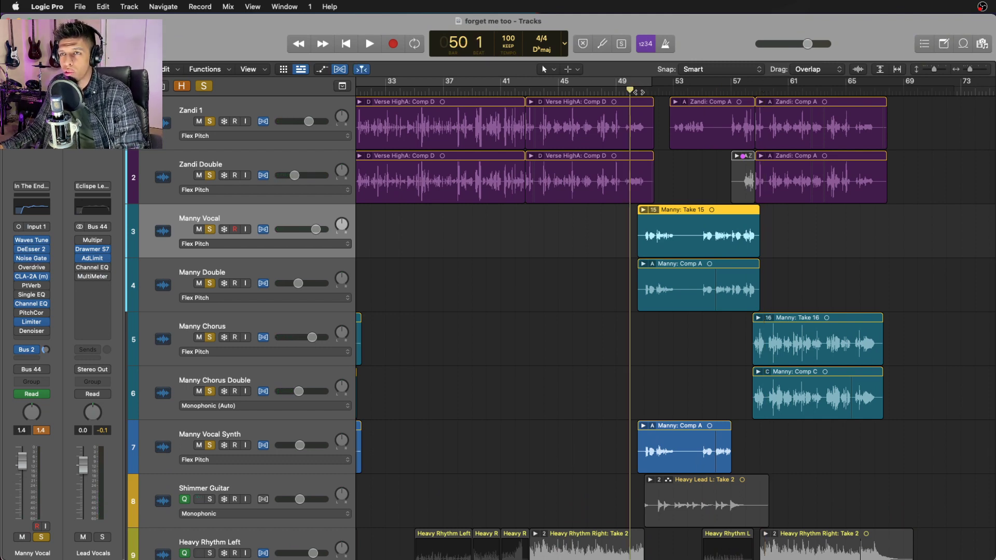
Show track automation and display Manny Vocal's Send 1 → Bus 2 curve around bar 50, checking the send's options.
scroll(657, 196, "up", 2)
key("a")
scroll(658, 197, "up", 2)
scroll(657, 196, "up", 1)
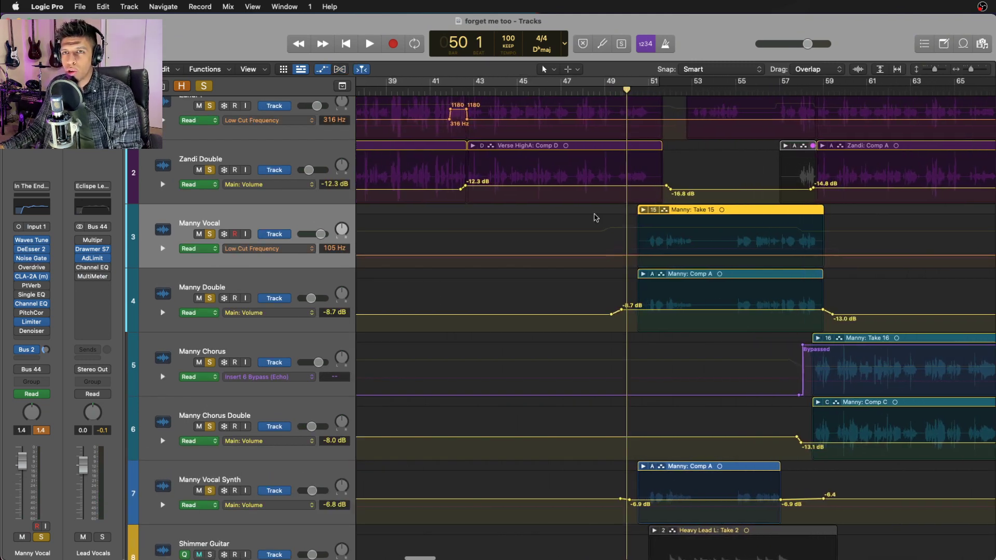
left_click(301, 248)
left_click(315, 238)
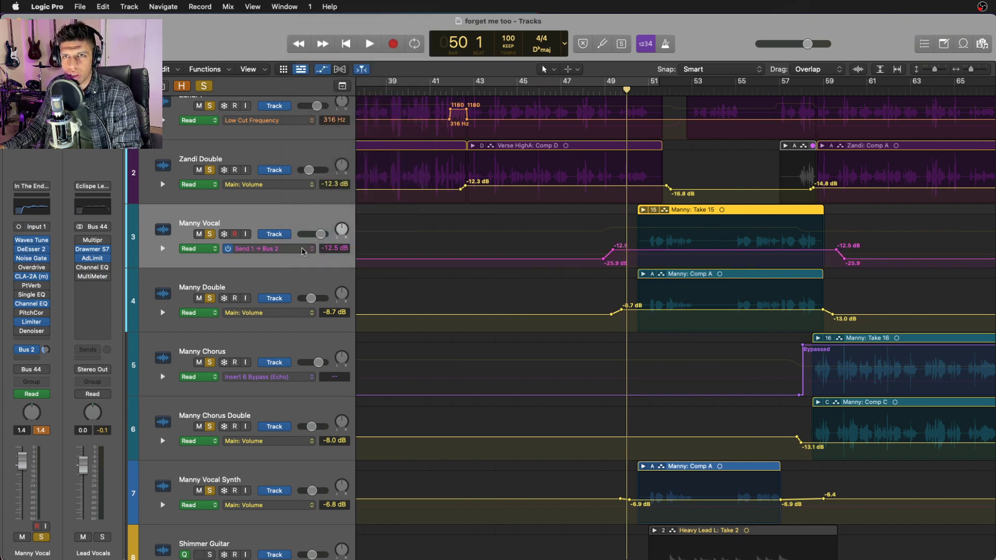
left_click(258, 248)
left_click(265, 218)
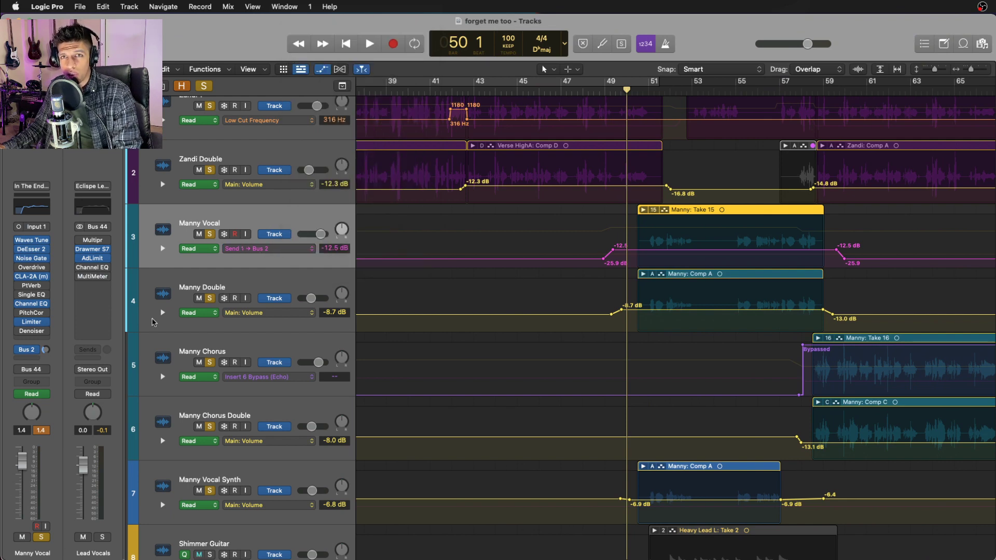
left_click(33, 352)
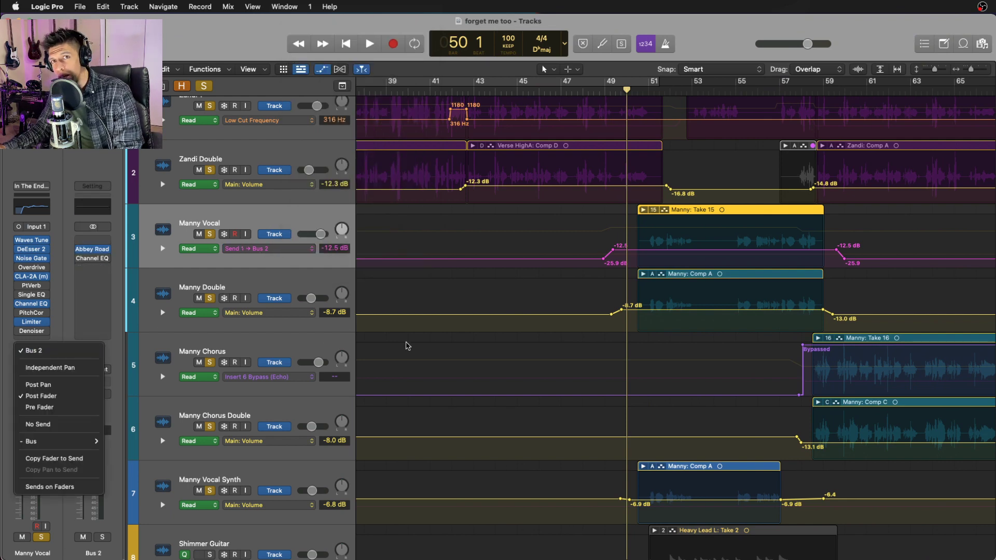
left_click(647, 92)
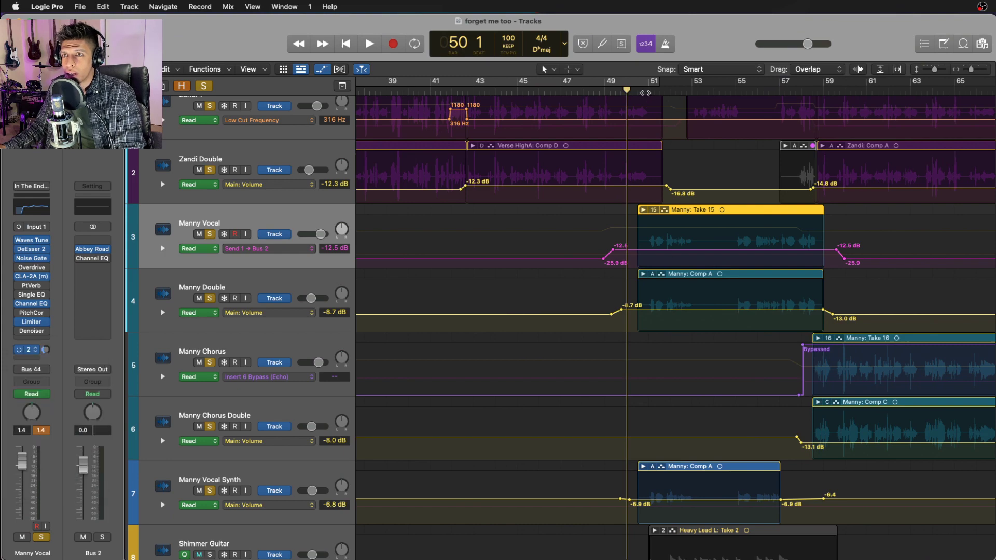
Switch the tracks from automation to Flex view and select the Manny Vocal and Manny Double regions near bar 51.
left_click(649, 92)
key("super+f")
scroll(610, 246, "down", 5)
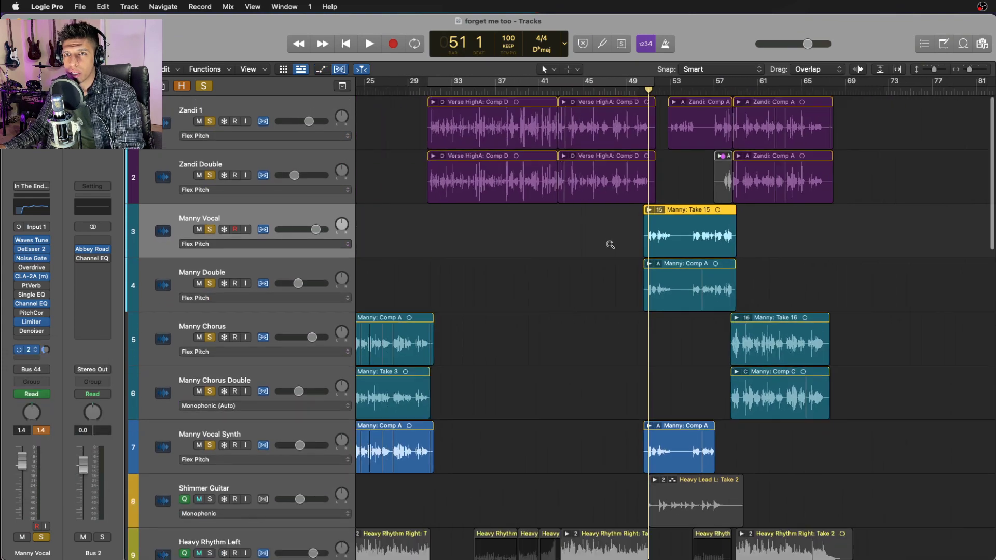
scroll(612, 247, "left", 2)
scroll(611, 247, "left", 3)
scroll(742, 257, "right", 4)
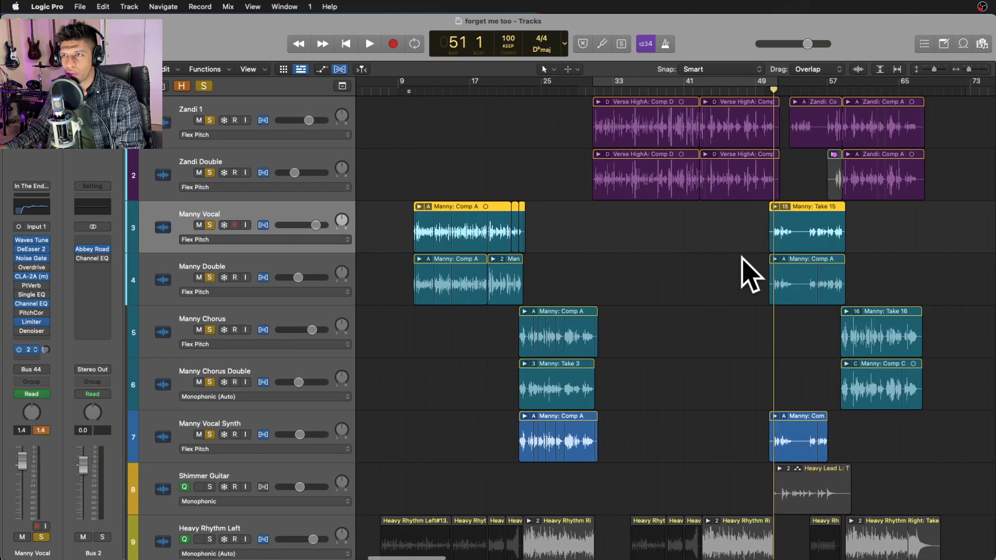
left_click_drag(739, 270, 666, 230)
scroll(747, 244, "right", 2)
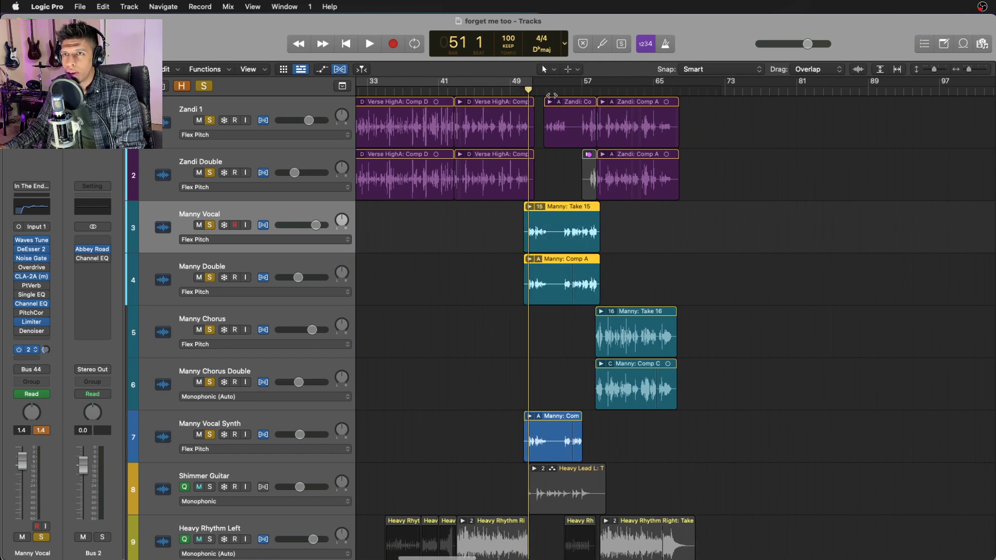
Reposition the playhead near the start of the selected regions and play the soloed vocals into bar 55.
left_click_drag(552, 96, 525, 94)
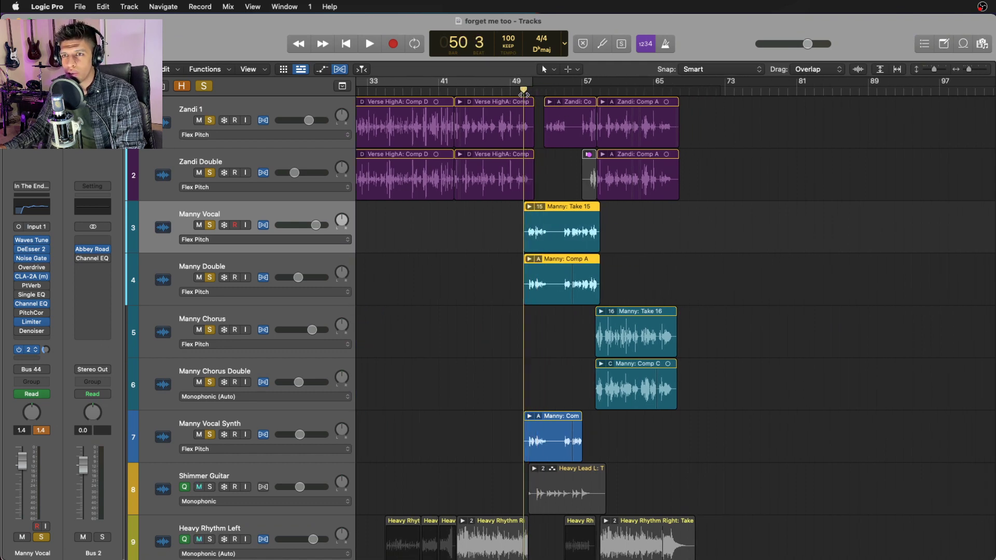
left_click(546, 94)
key("space")
left_click(665, 300, "ctrl+alt")
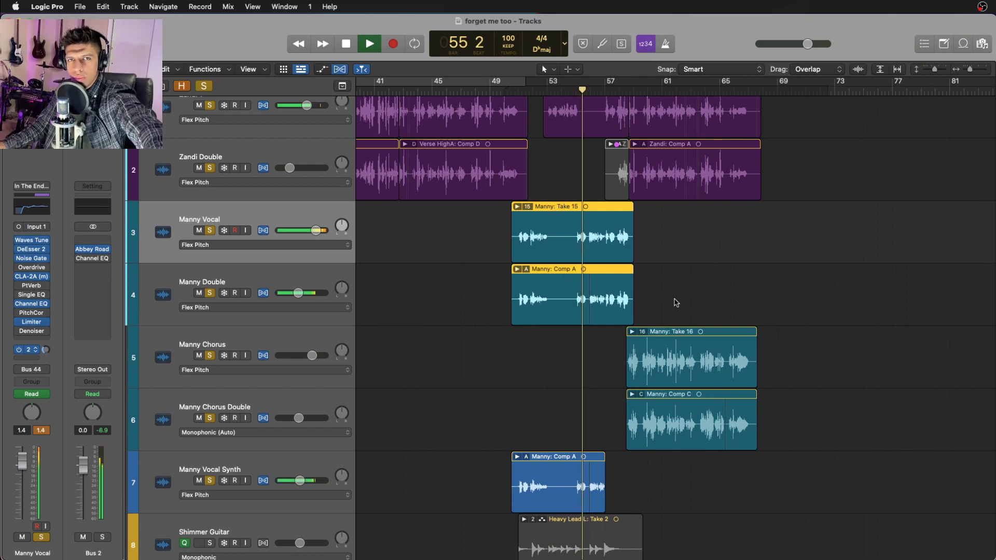
key("space")
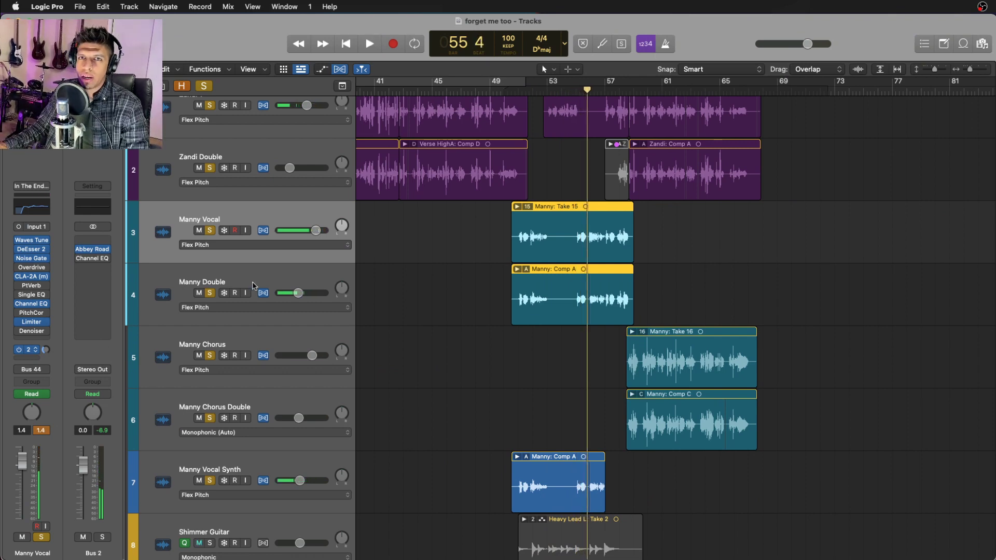
Clear the existing solos, solo only Manny Vocal Synth, and play it from around bar 55.
key("space")
left_click(203, 85)
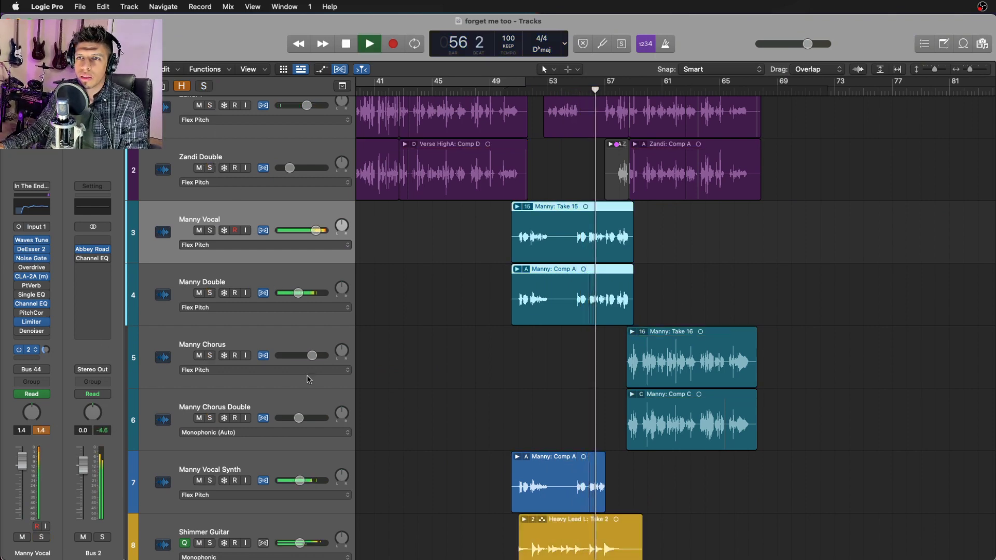
left_click(210, 481)
key("space")
left_click_drag(605, 91, 574, 95)
key("space")
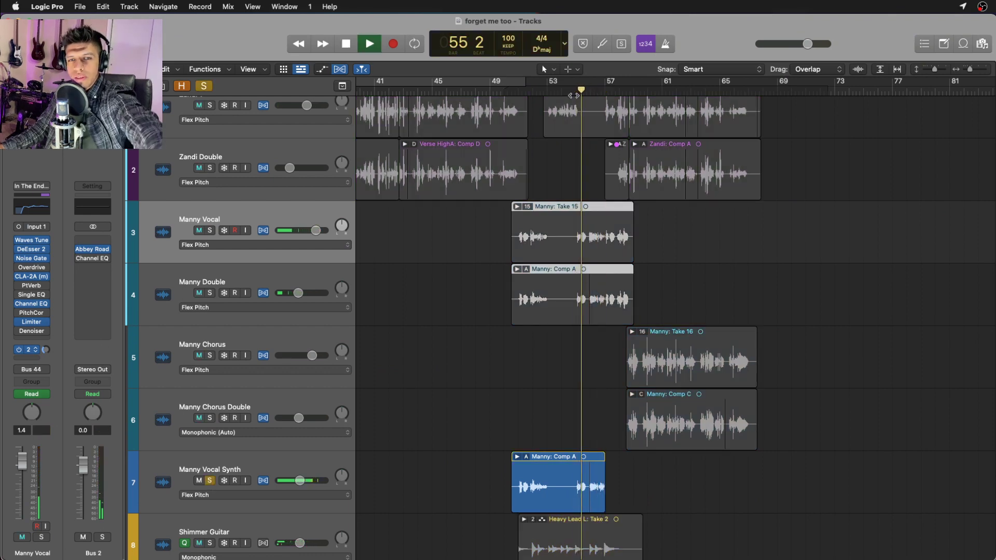
Add Manny Vocal and Manny Double to the solo, drop them again, and stop playback with all solos cleared.
left_click_drag(209, 292, 208, 230)
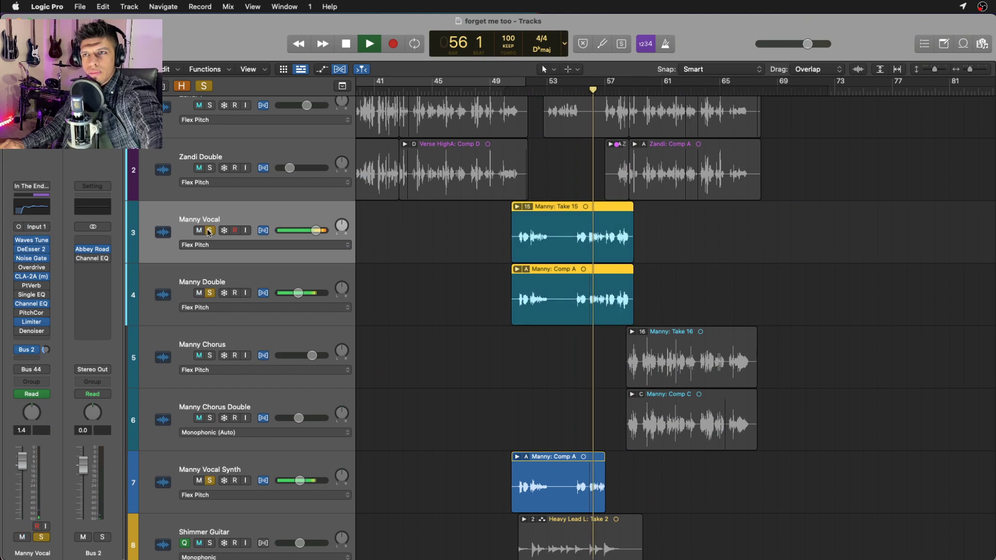
left_click(210, 293)
left_click(209, 230)
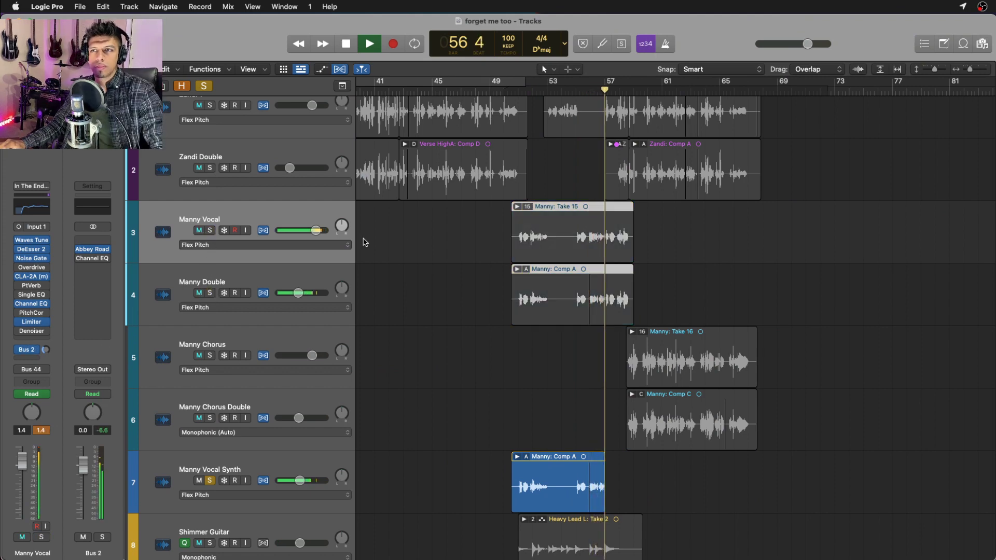
key("space")
left_click(204, 86)
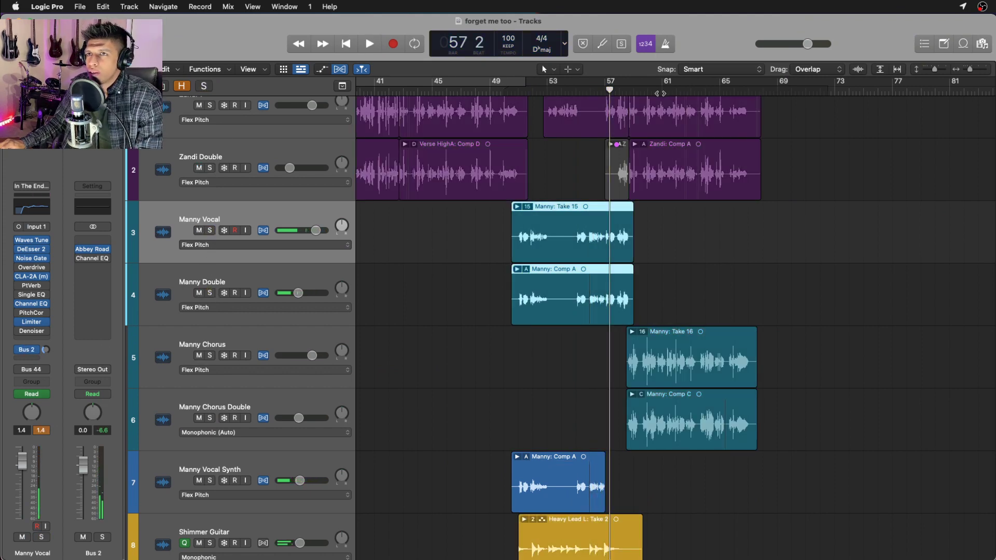
Play the full mix from around bar 59.
left_click_drag(641, 93, 633, 93)
key("space")
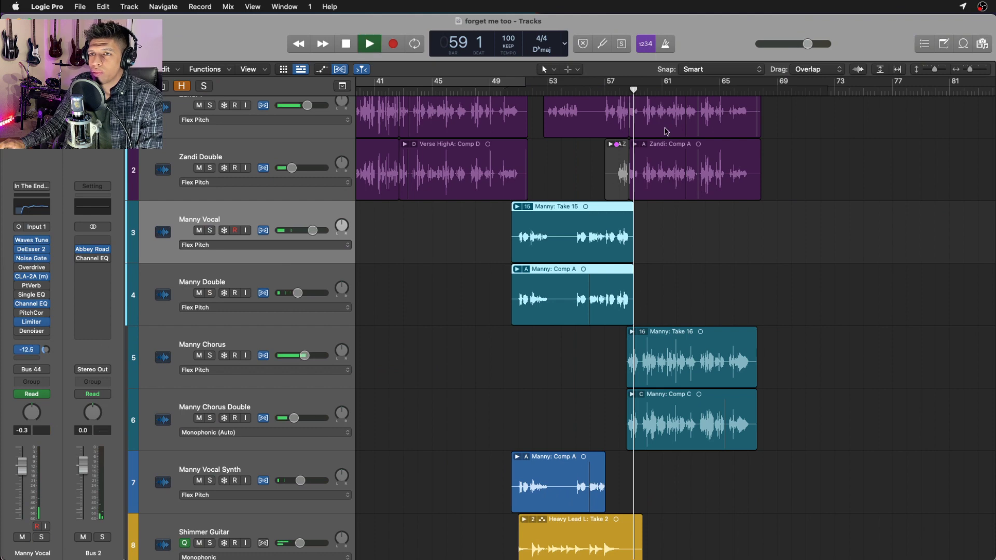
left_click(688, 222, "ctrl+alt")
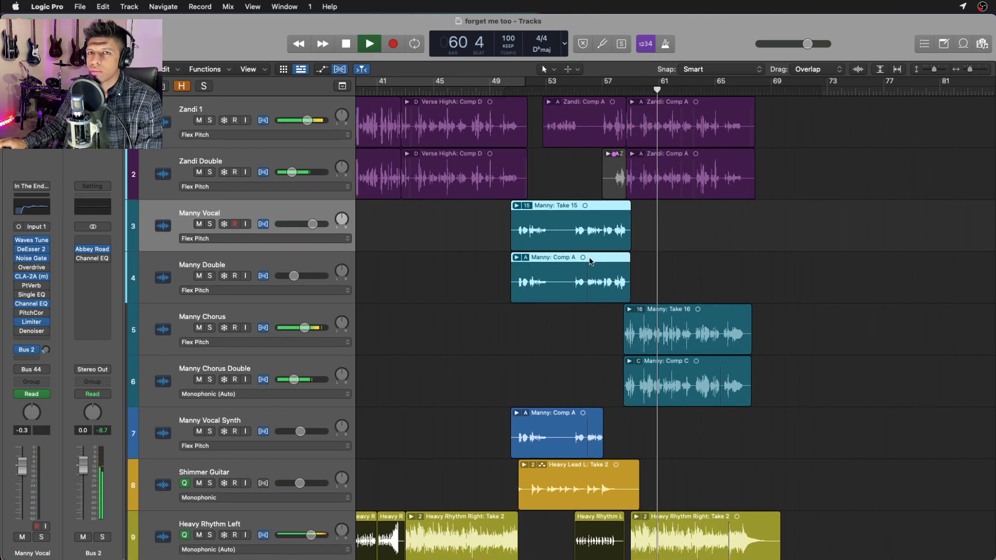
Select and solo the six vocal tracks from Zandi 1 to Manny Chorus Double, and stop playback.
left_click(332, 363)
left_click(298, 114, "shift")
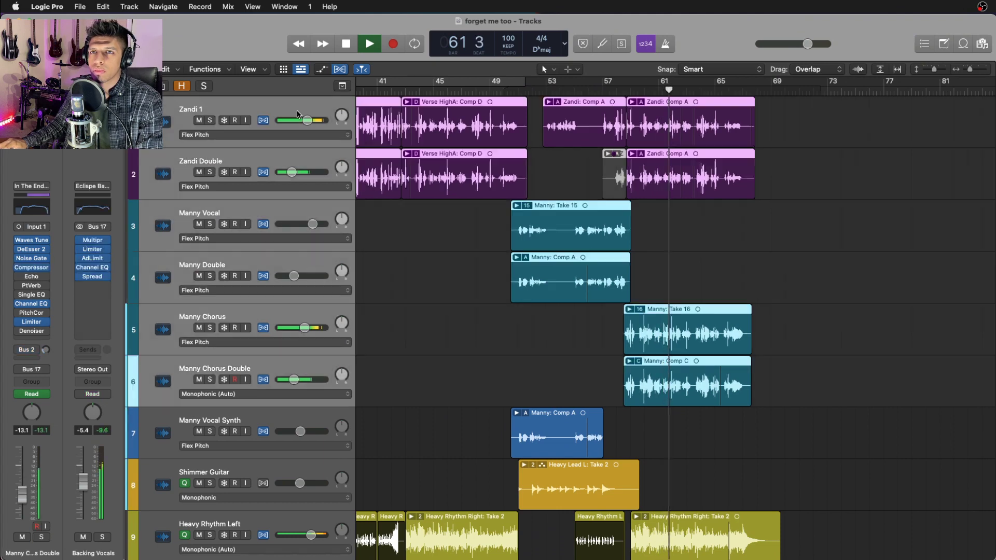
left_click(206, 85)
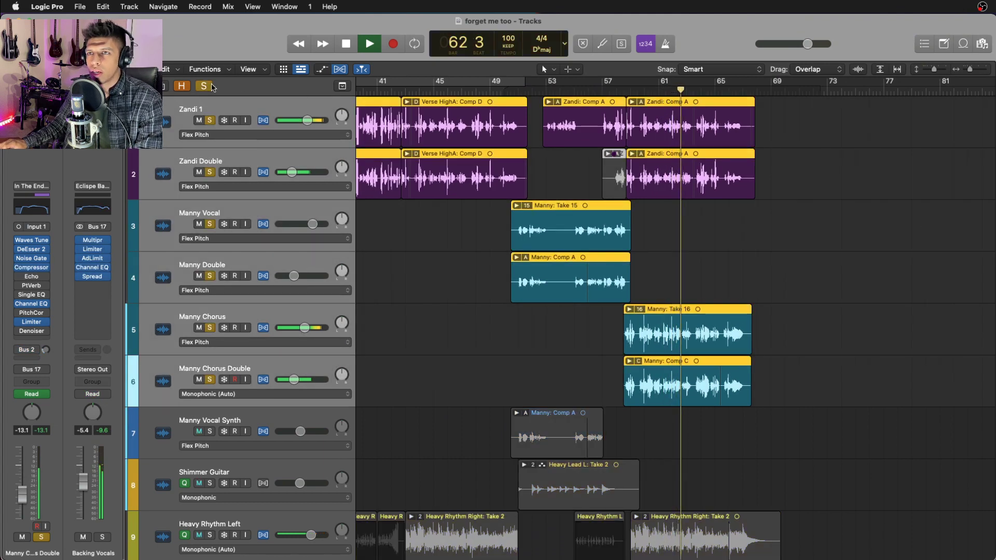
key("space")
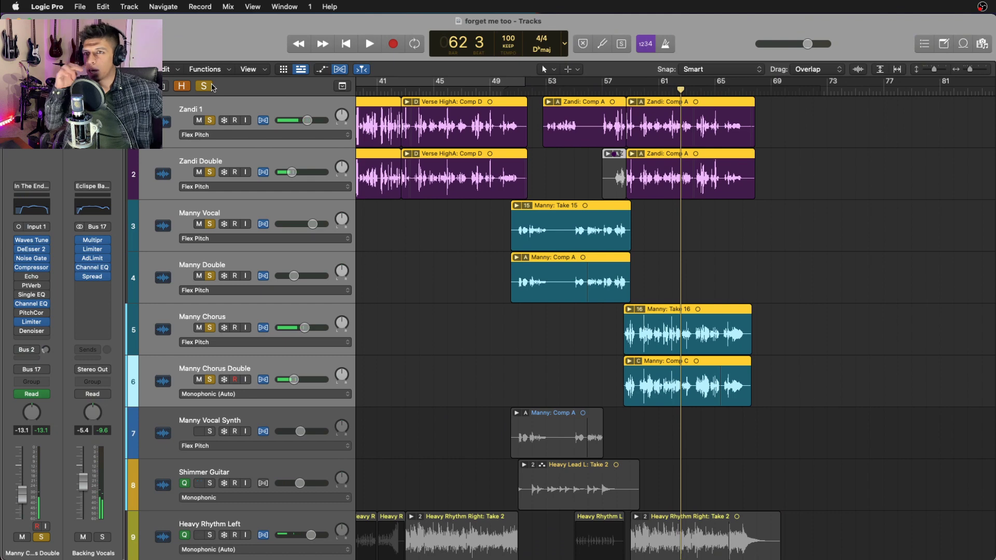
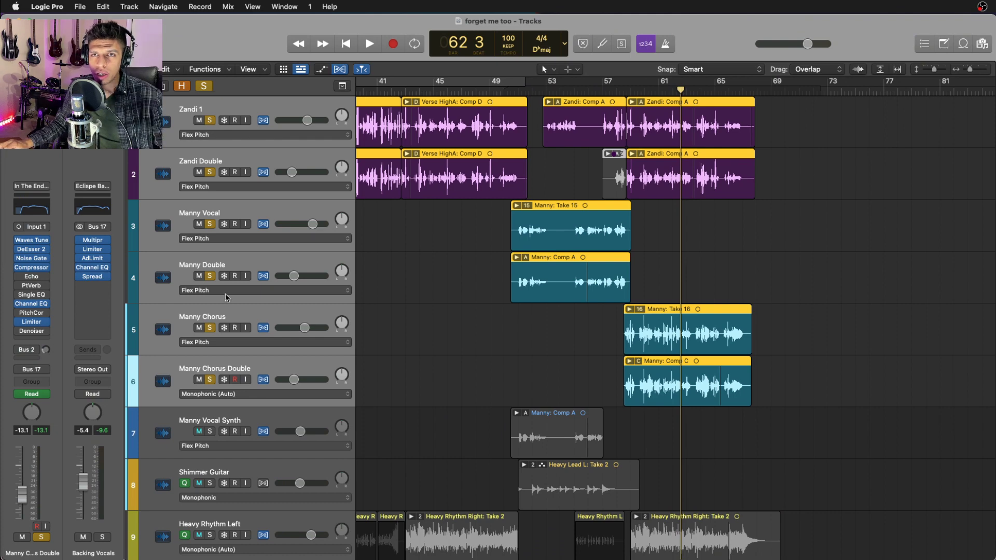
Open the Channel EQs of Manny Chorus and Zandi 1 and arrange their windows apart to compare the curves.
left_click(275, 322)
left_click(24, 208)
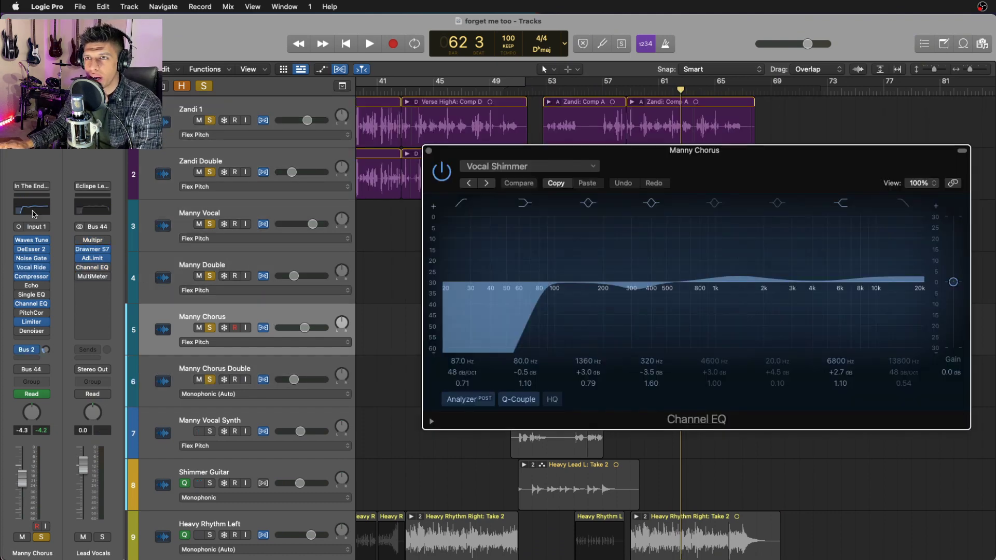
key("Up")
key("Up")
key("Up")
key("Up")
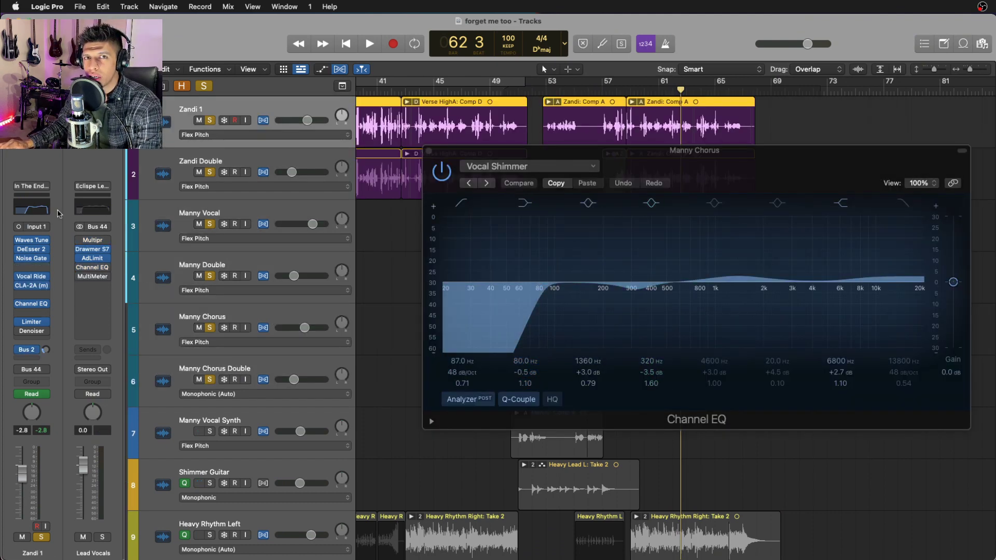
left_click(31, 211)
left_click_drag(698, 163, 732, 278)
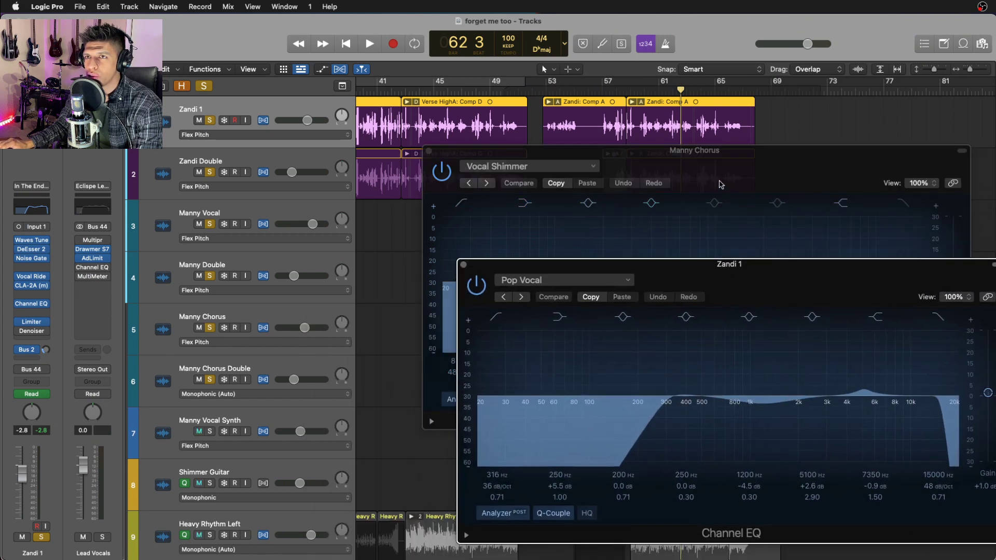
left_click_drag(789, 167, 406, 97)
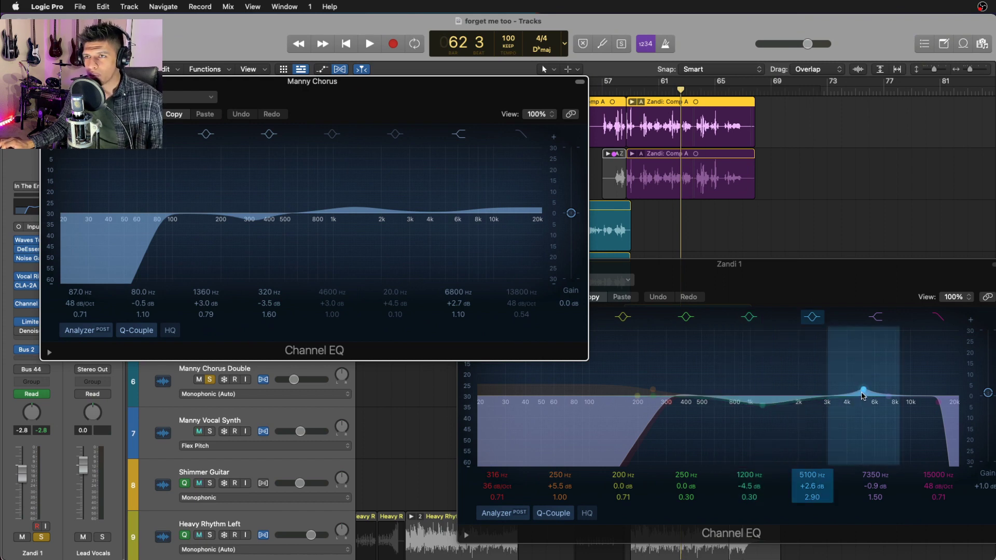
left_click(813, 280)
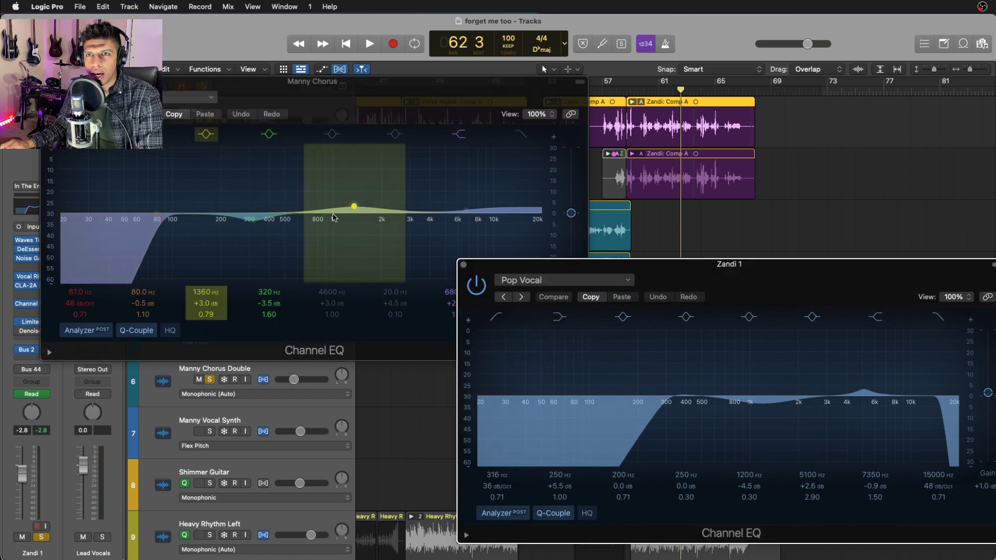
Return the playhead to bar 59 and close both Channel EQ windows.
left_click(633, 92)
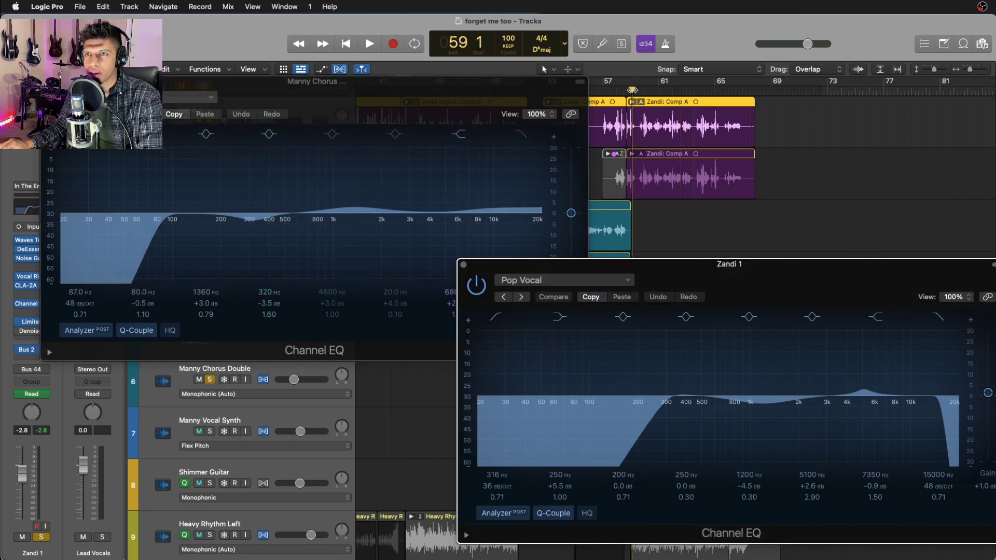
left_click(47, 81)
key("super+w")
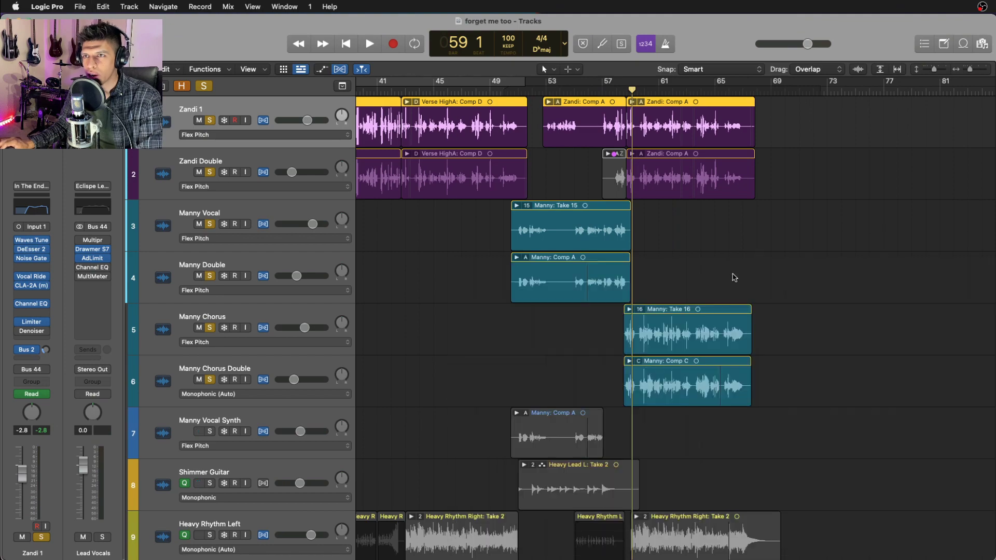
Play the six soloed vocal tracks from bar 59, stop playback, and clear the solos.
key("space")
scroll(705, 276, "down", 3)
scroll(704, 277, "down", 2)
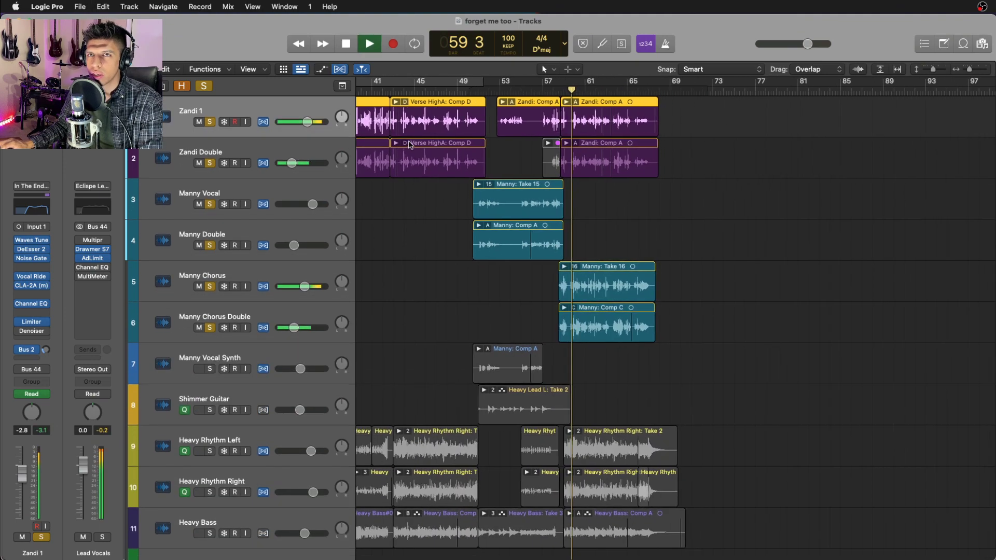
scroll(471, 157, "left", 10)
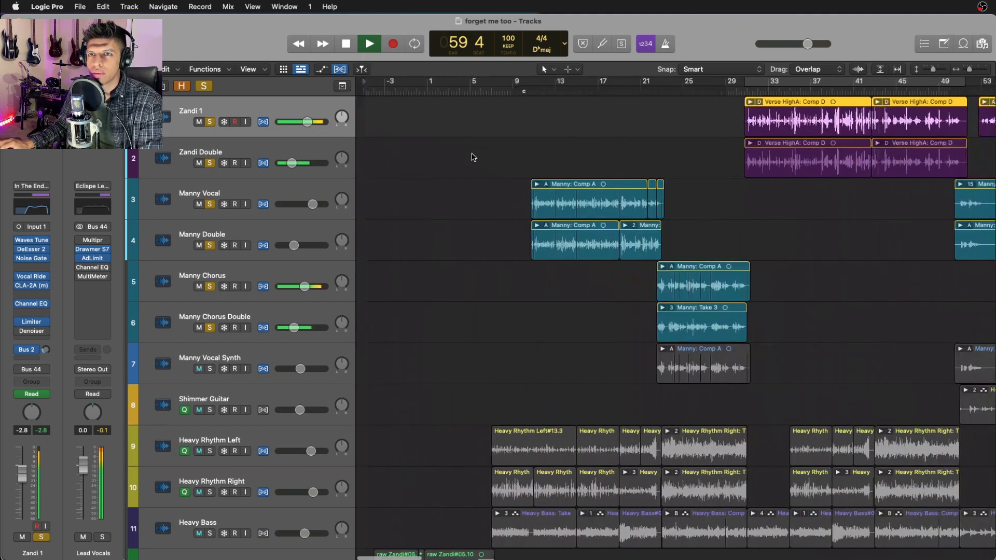
key("space")
left_click(205, 86)
Move the playhead to bar 7 and select the Heavy Rhythm Left and Heavy Rhythm Right tracks.
scroll(569, 219, "down", 1)
scroll(569, 219, "down", 5)
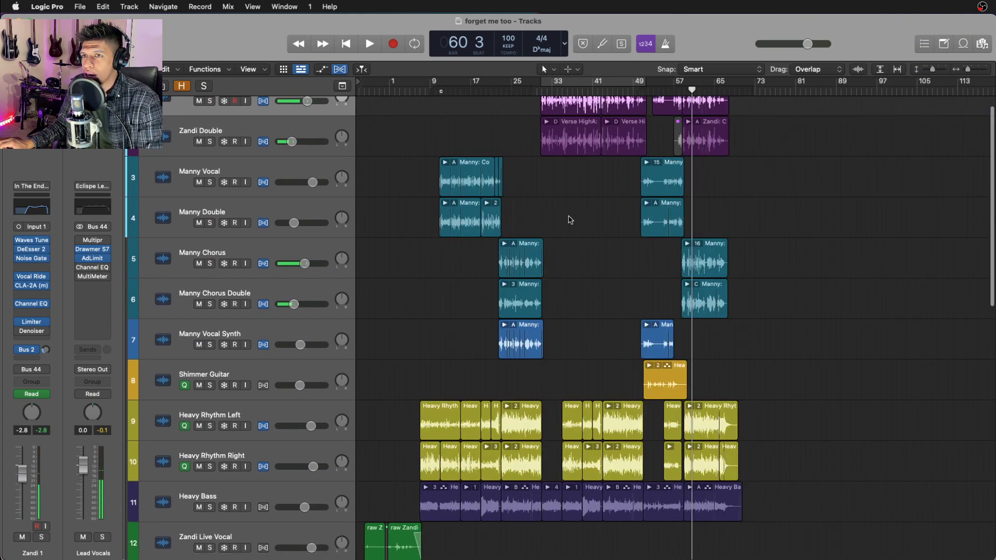
scroll(569, 220, "up", 4)
scroll(569, 219, "left", 4)
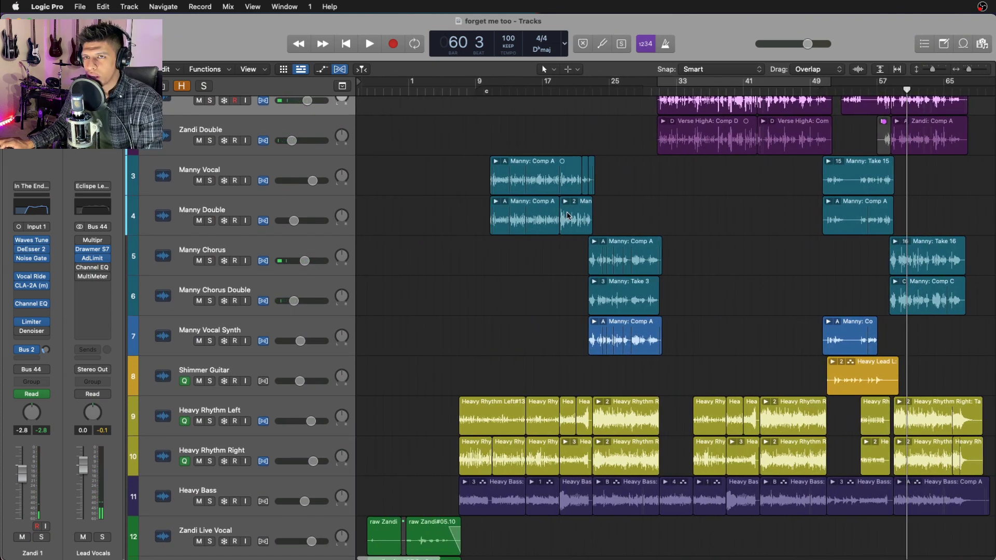
left_click(459, 90)
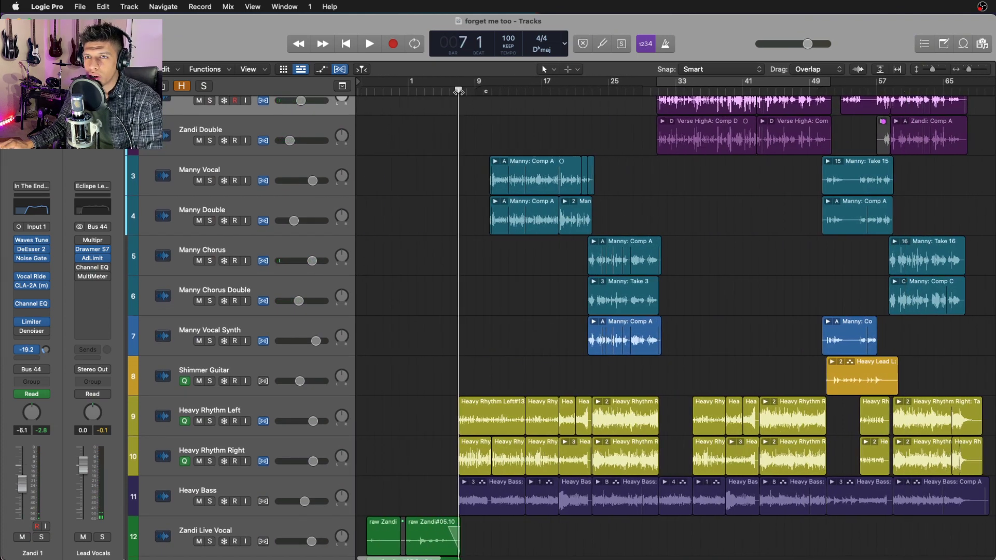
left_click(288, 407)
left_click(305, 445, "shift")
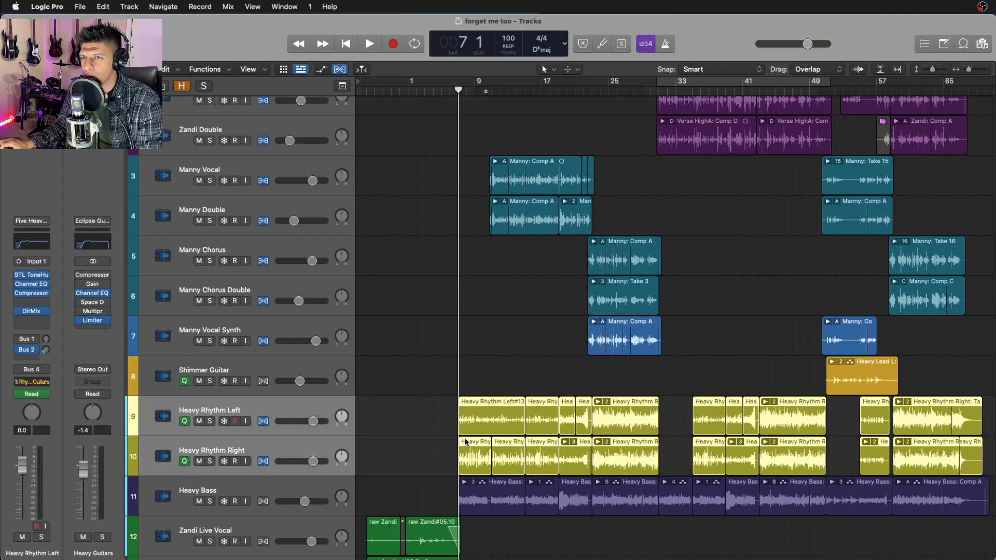
Show Flex editing, play the soloed Heavy Rhythm Left and Right tracks from bar 7, stop playback and clear the solos.
key("super+f")
key("s")
key("space")
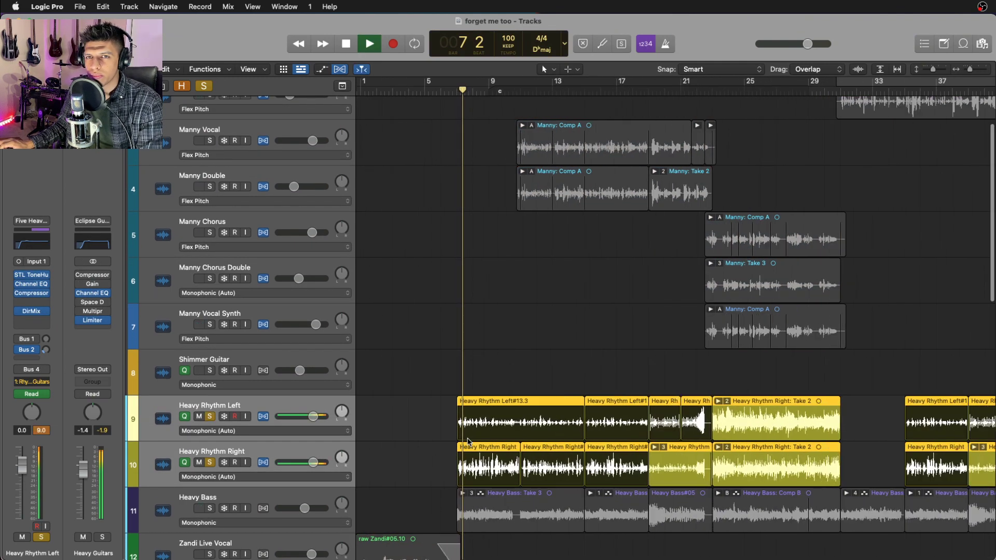
scroll(467, 442, "up", 1)
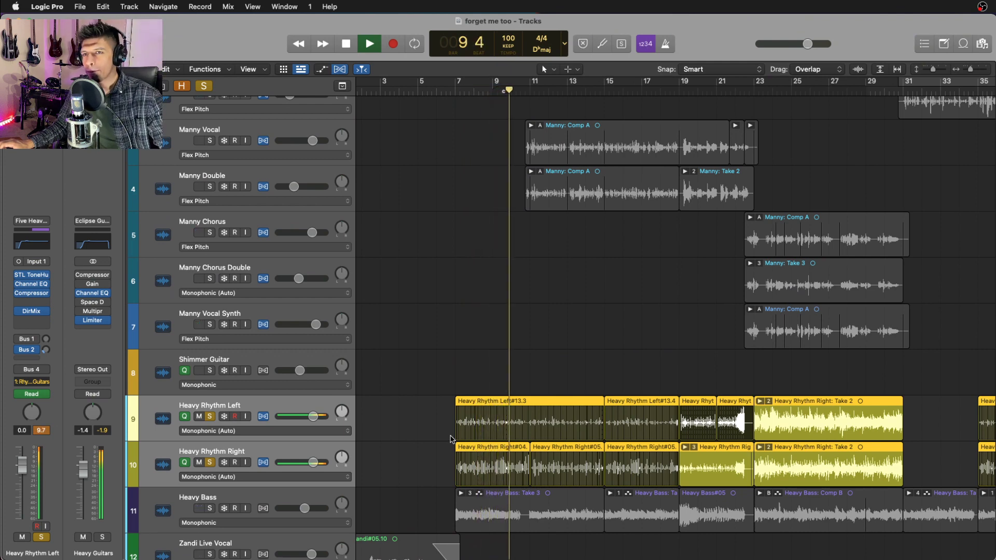
key("space")
left_click(209, 86)
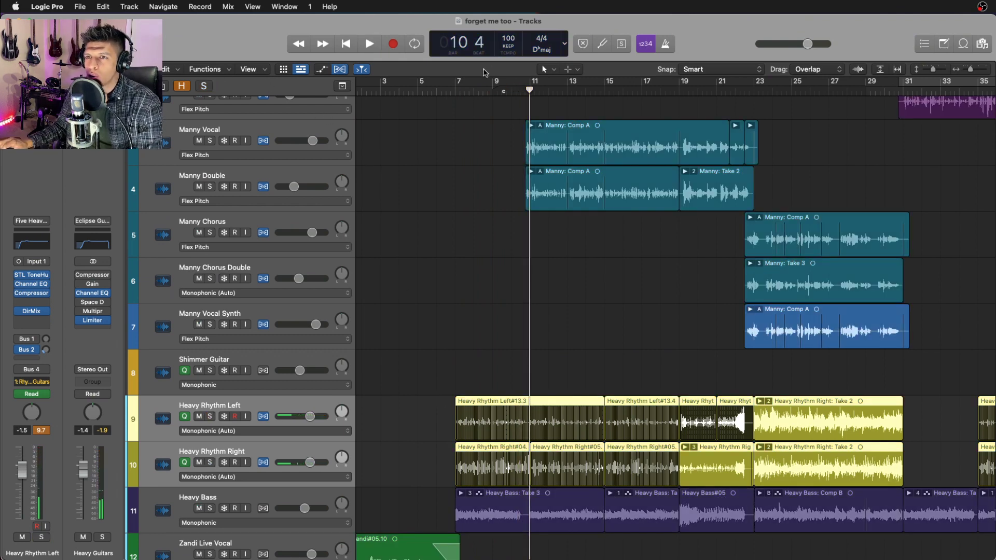
Play the full mix from bar 15 and solo both Heavy Rhythm tracks during playback.
left_click(603, 91)
key("space")
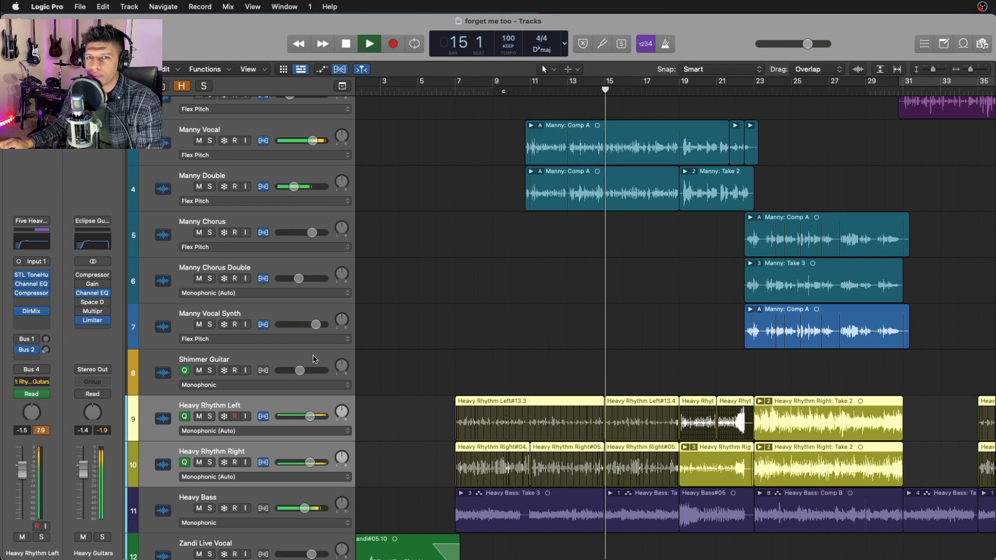
left_click(284, 446)
key("s")
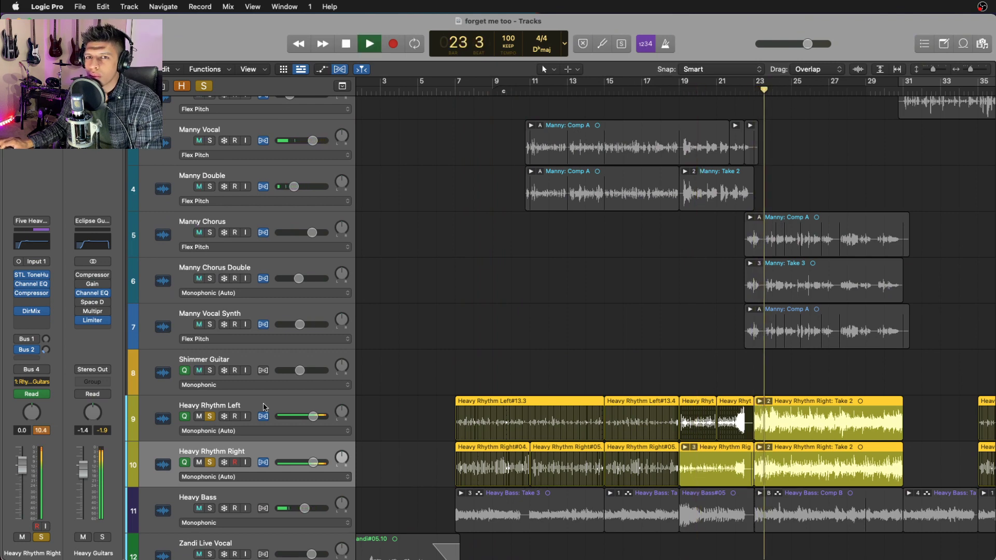
Compare the Heavy Rhythm tracks by unsoloing the right and the left in turn, clear all solos and stop playback.
left_click(209, 462)
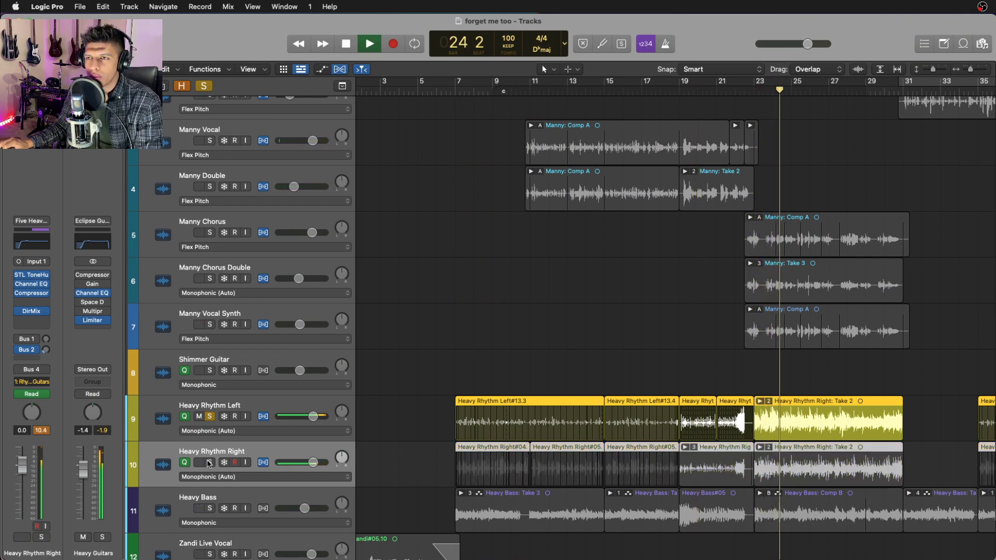
left_click(210, 463)
left_click(209, 417)
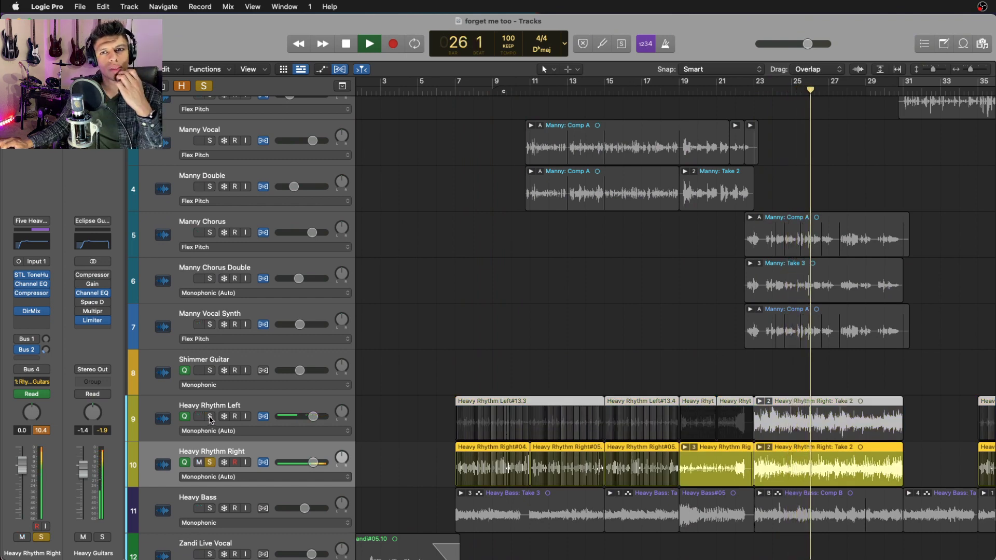
left_click(210, 416)
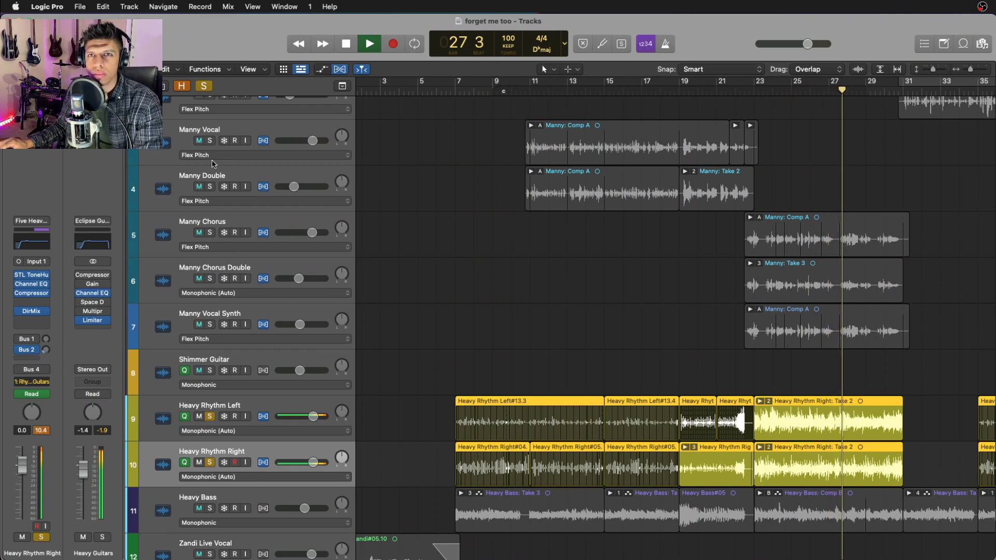
left_click(204, 85)
key("space")
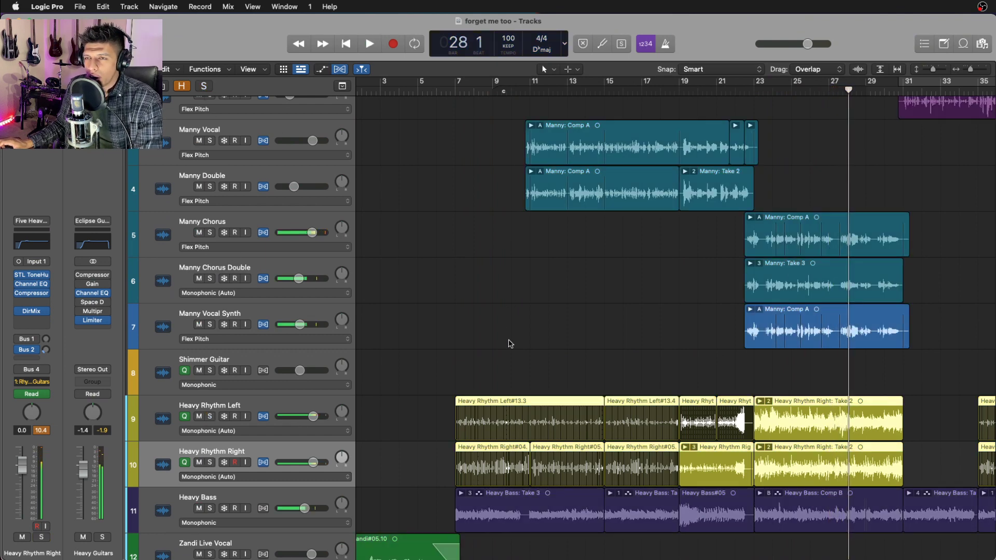
Examine the opening flexed waveform of Heavy Rhythm Left and its list of Flex modes, keeping Flex Time - Automatic.
left_click(296, 403)
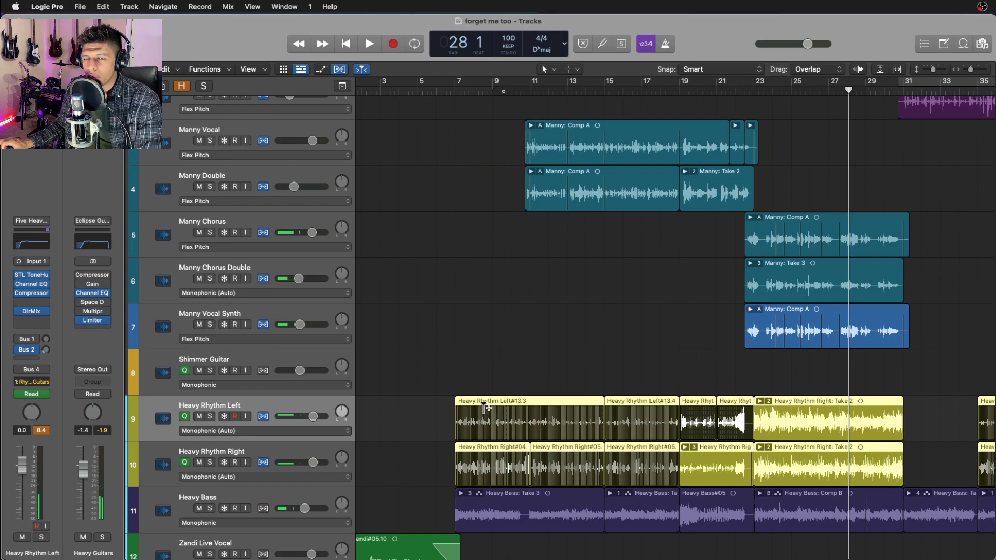
scroll(429, 410, "up", 3)
scroll(429, 410, "right", 8)
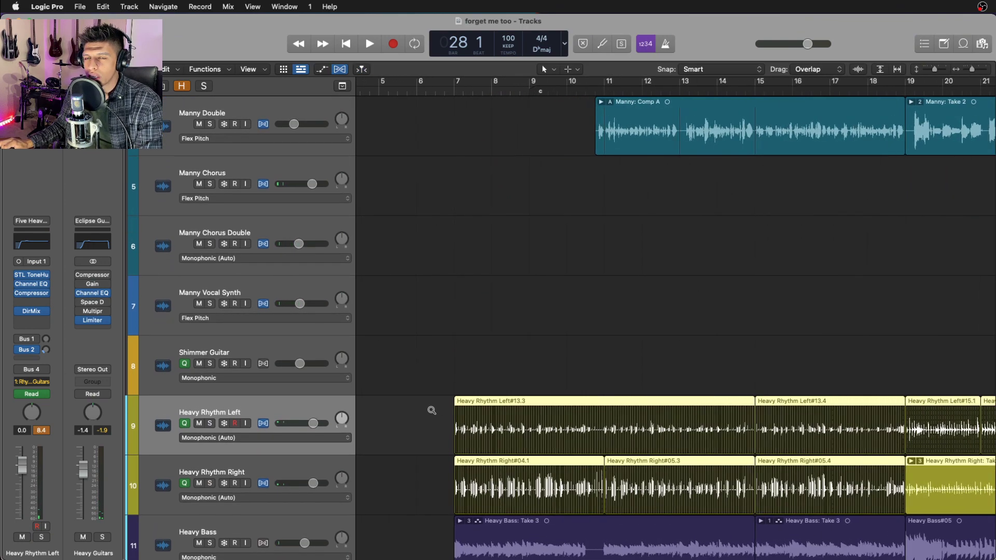
scroll(432, 410, "right", 5)
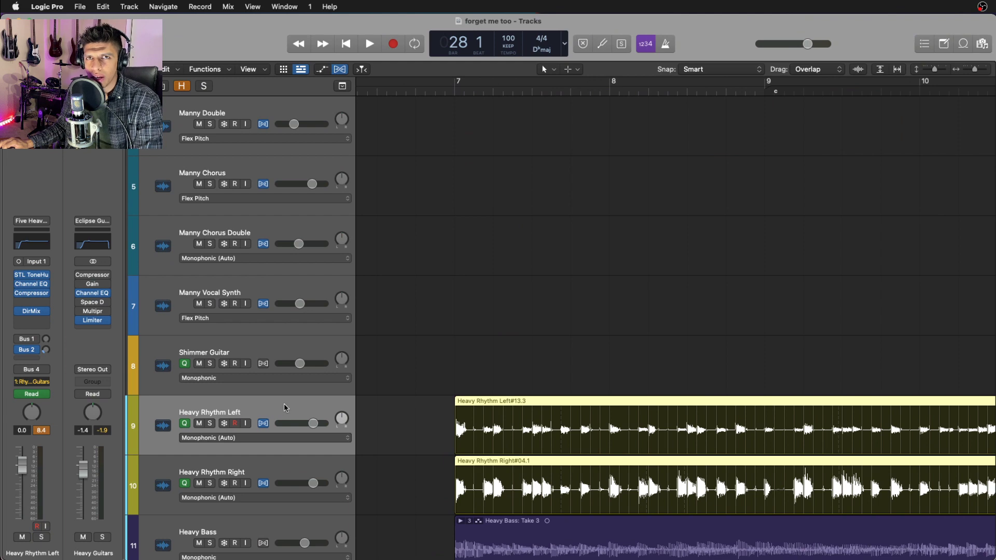
left_click(279, 435)
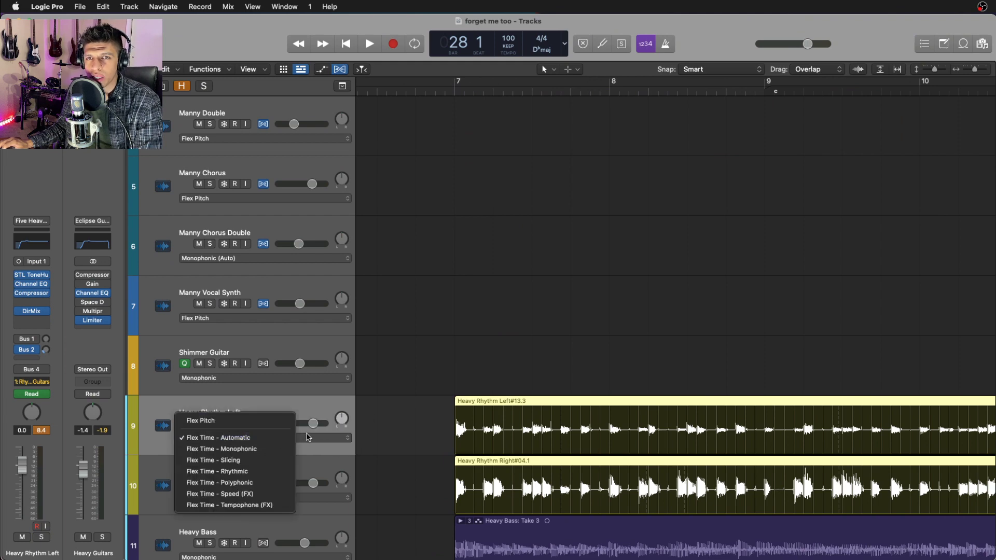
left_click(611, 416)
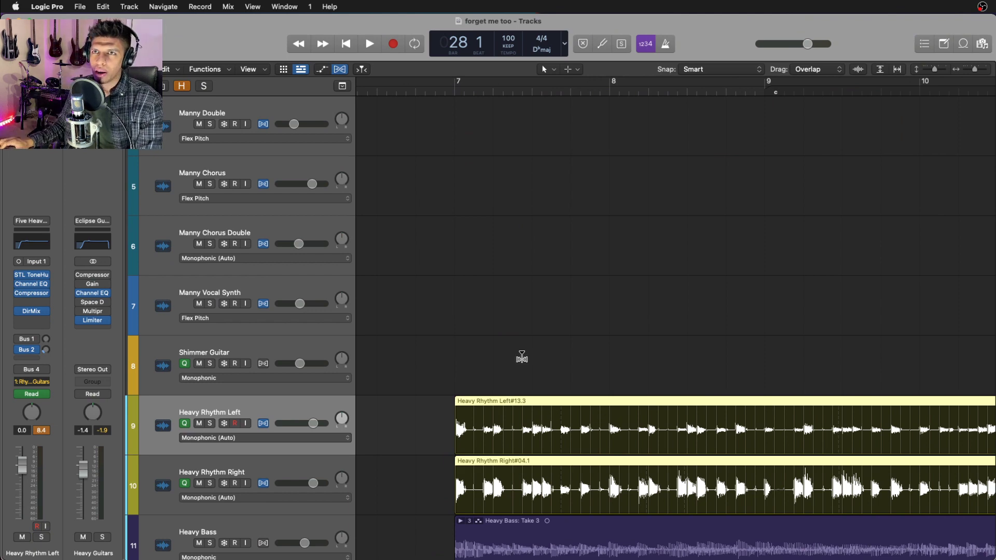
Solo both Heavy Rhythm tracks and play their opening from bar 7 briefly.
left_click(453, 95)
scroll(469, 153, "down", 5)
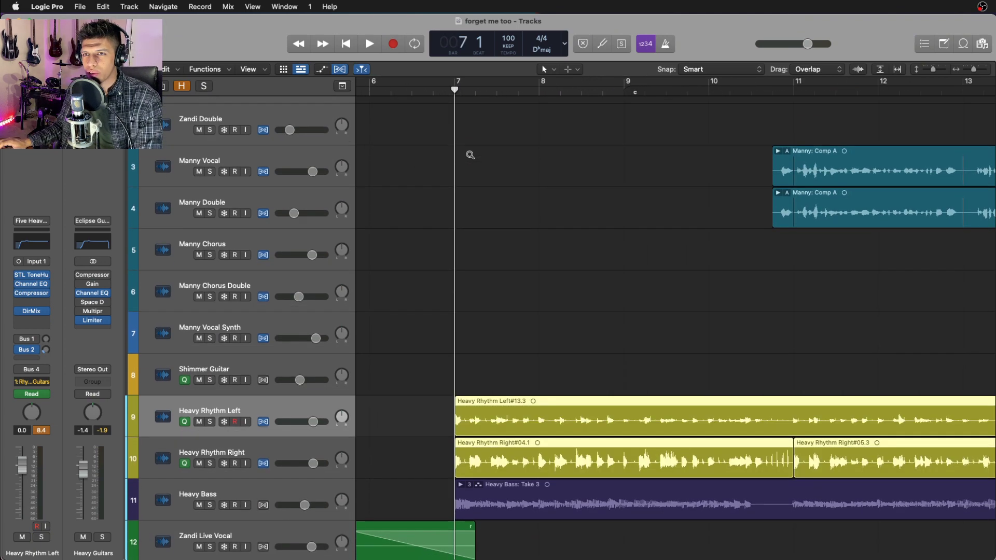
key("s")
key("space")
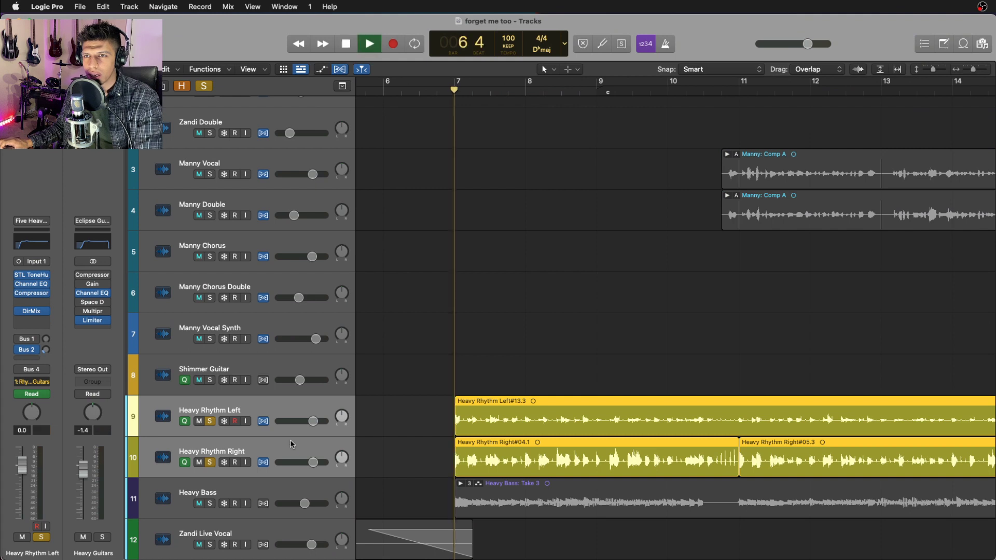
key("space")
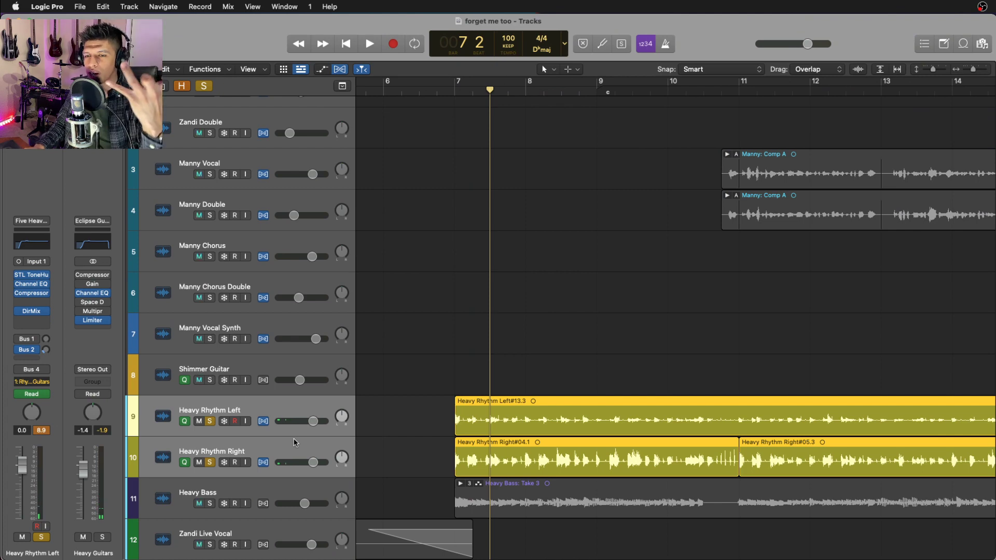
Widen the timeline view and select the first Heavy Rhythm Left region together with its grouped Heavy Rhythm Right regions.
key("super+Left")
key("super+Left")
key("super+Left")
key("super+Left")
key("super+Left")
key("super+Left")
key("super+Left")
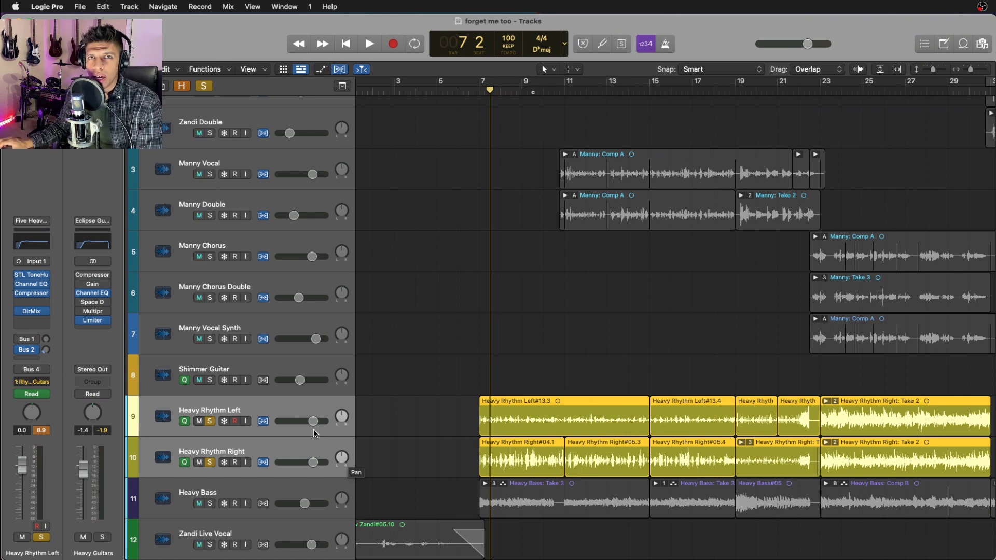
left_click(485, 431)
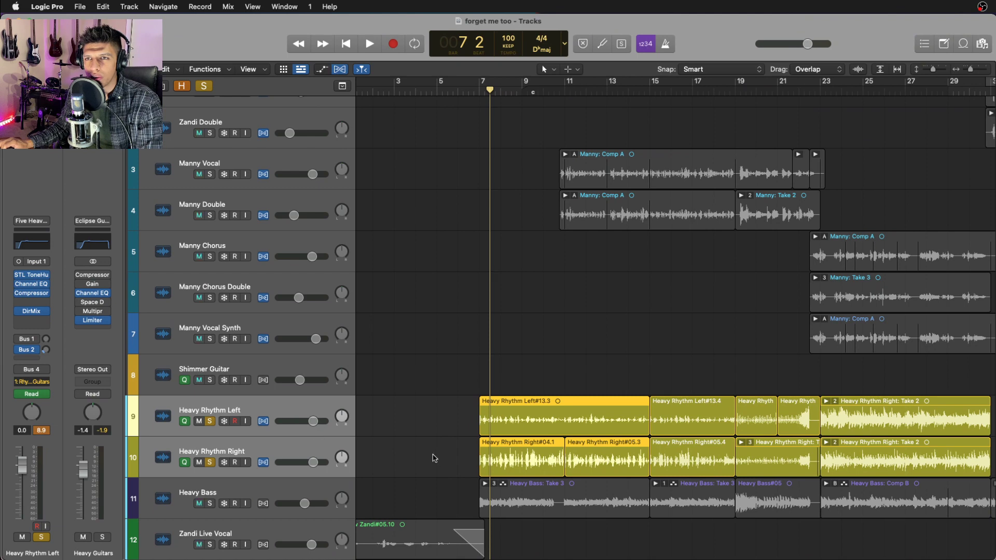
Check the mixer group assignment of Heavy Rhythm Left, keeping it in Group 1.
left_click(41, 384)
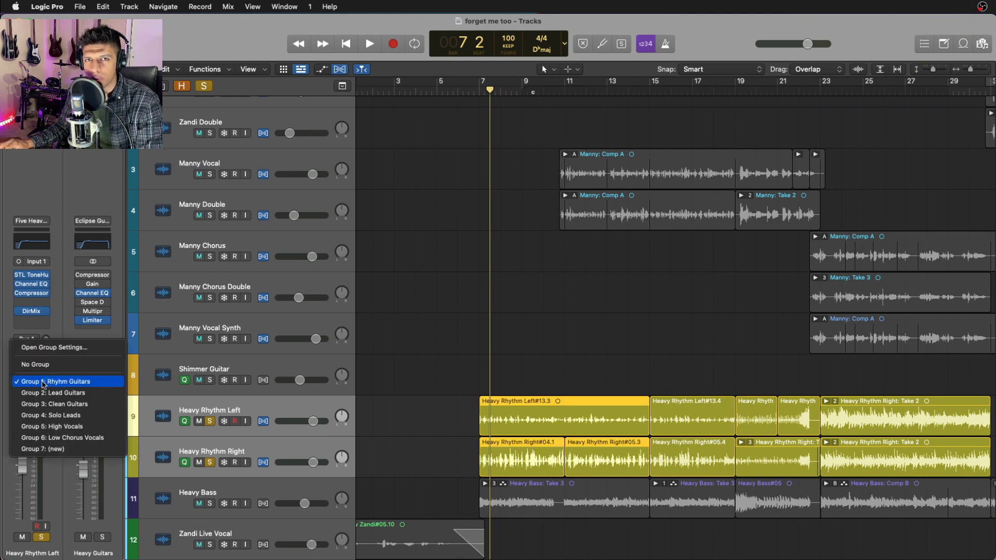
left_click(41, 384)
left_click(42, 384)
left_click(42, 381)
Show automation, lower the opening volume of both Heavy Rhythm tracks to -7.0 dB, and undo that change.
key("a")
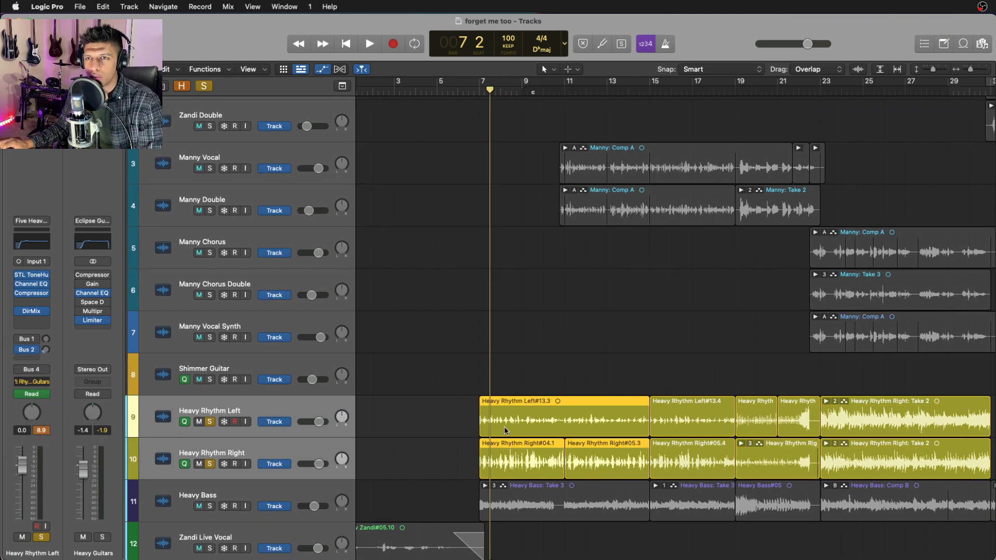
left_click_drag(502, 423, 502, 432)
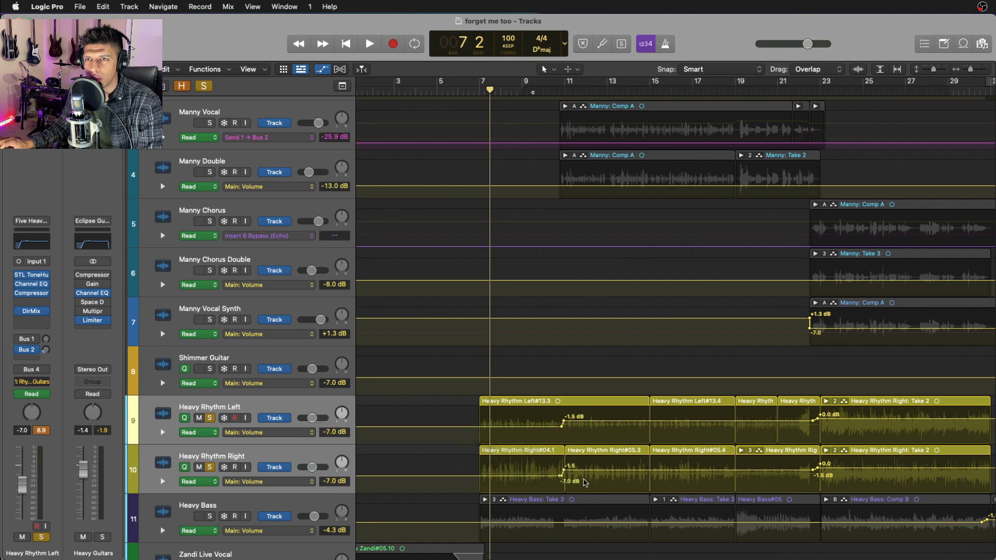
key("super+z")
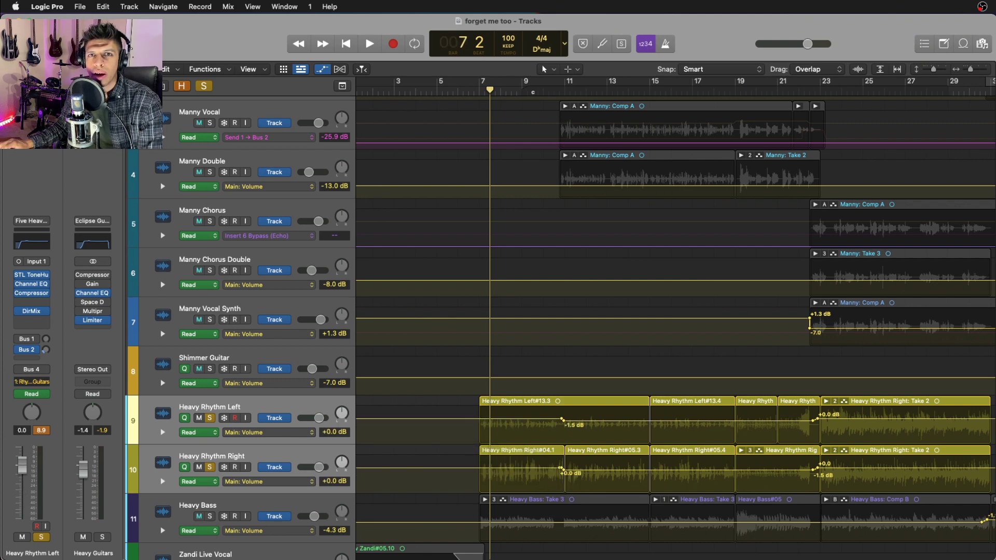
Expand the region parameters and review the On, On + Align Bars and On + Align Bars and Beats choices.
left_click(7, 82)
left_click(10, 100)
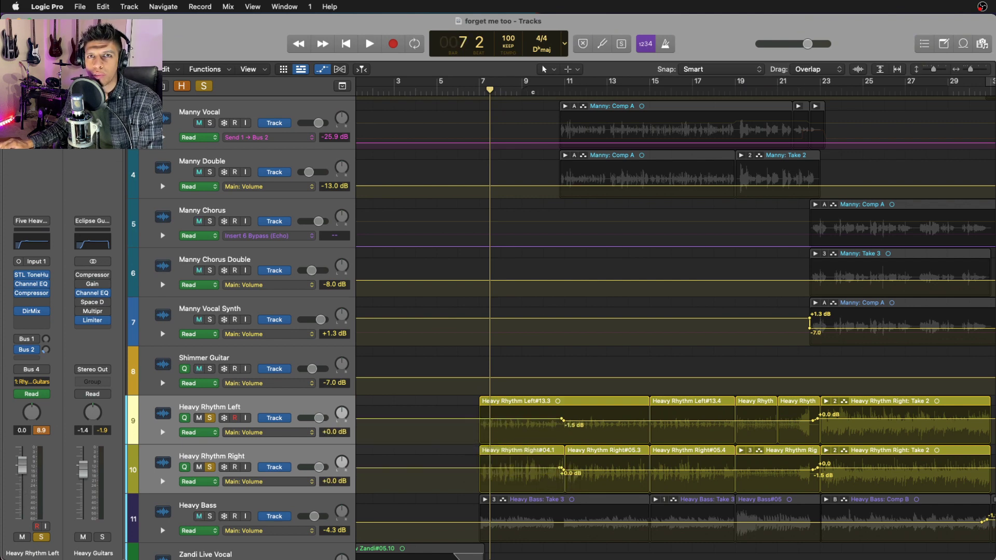
left_click(11, 69)
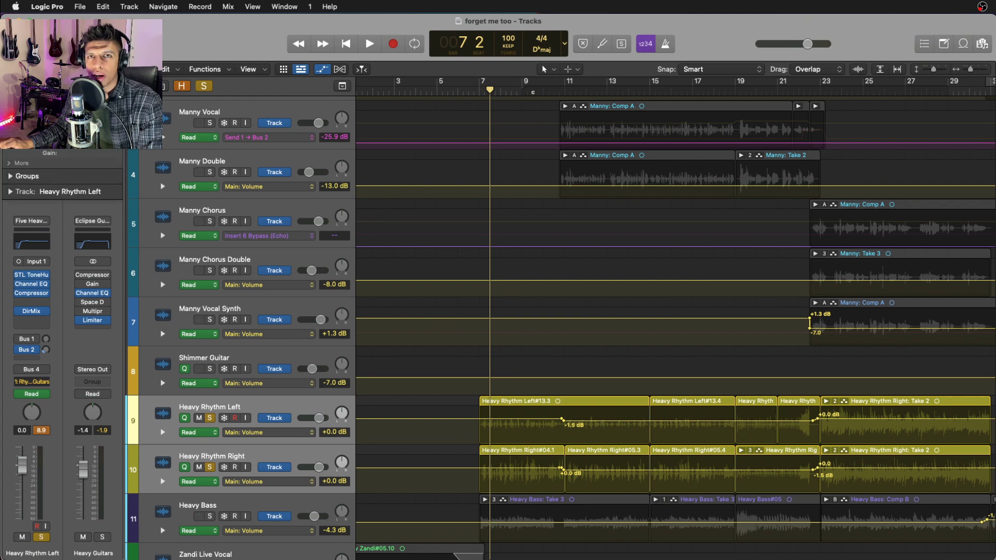
left_click(78, 144)
left_click(78, 145)
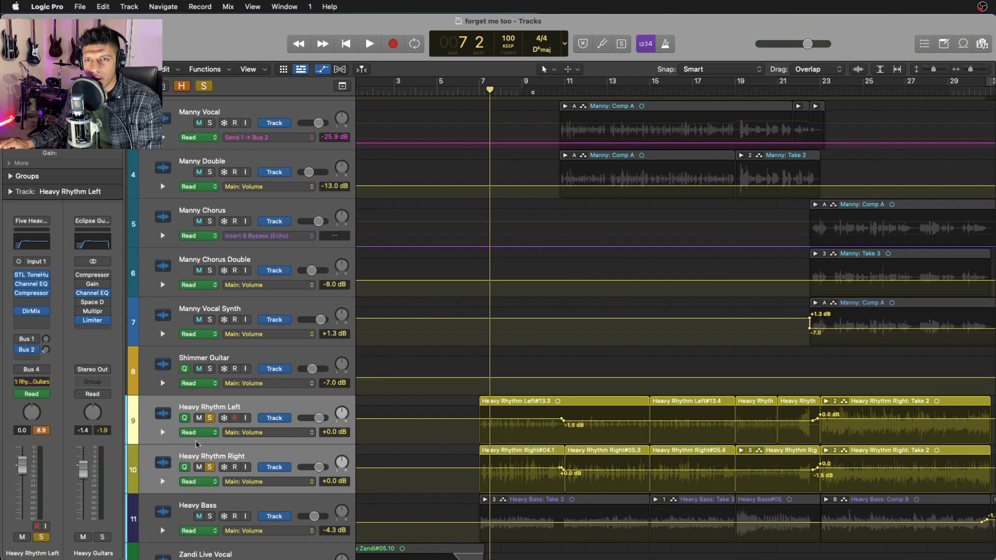
left_click(82, 157)
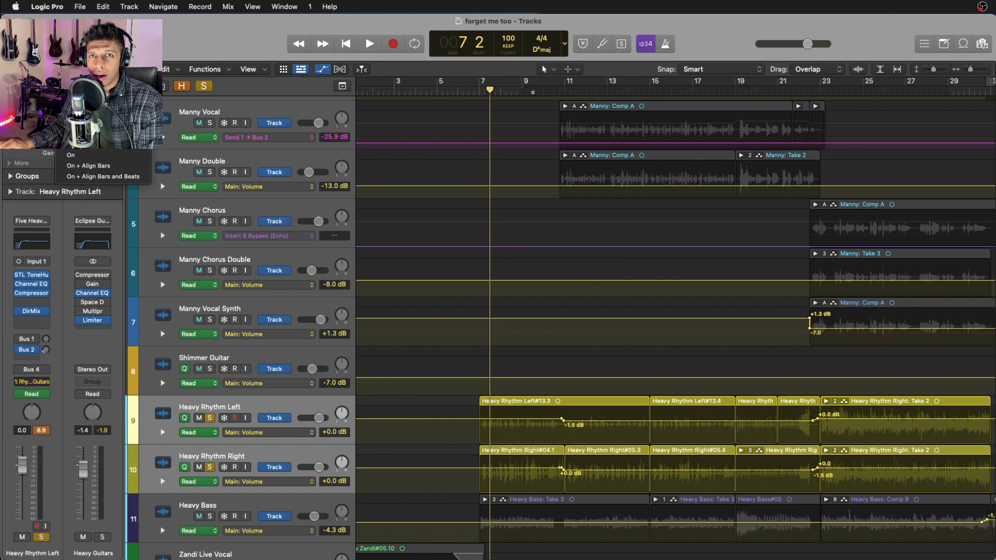
left_click(82, 156)
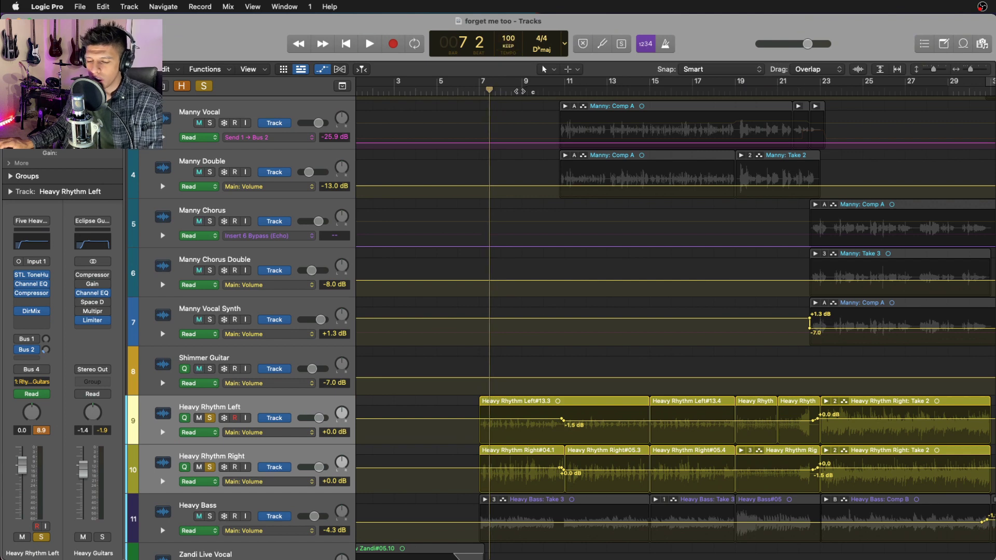
Play the soloed Heavy Rhythm tracks against the metronome in two short passes, hiding the automation between them.
key("space")
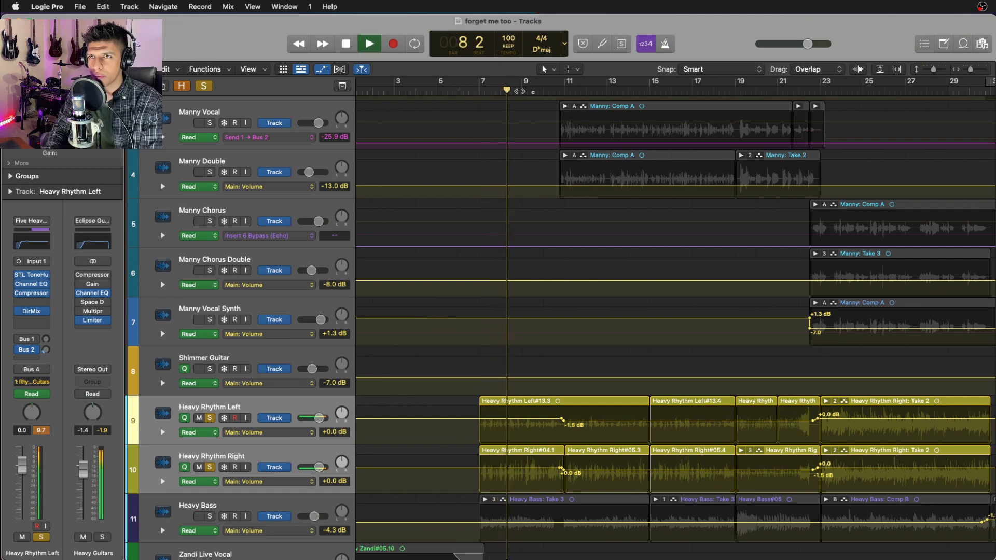
key("space")
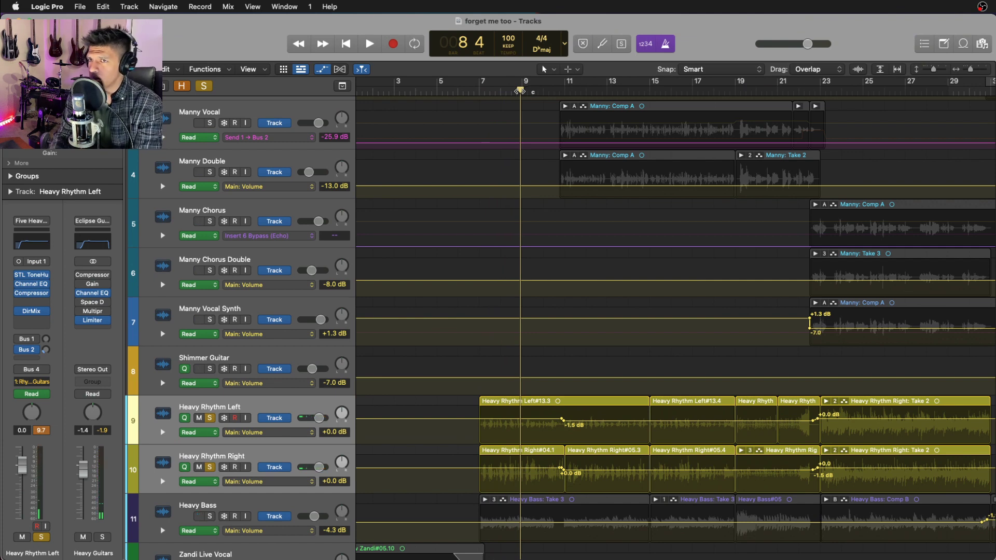
key("a")
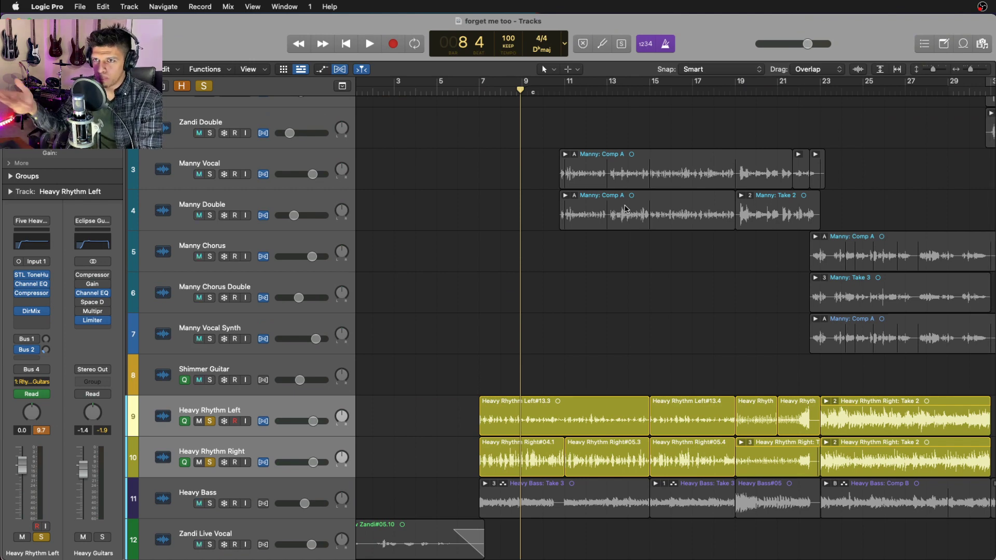
key("space")
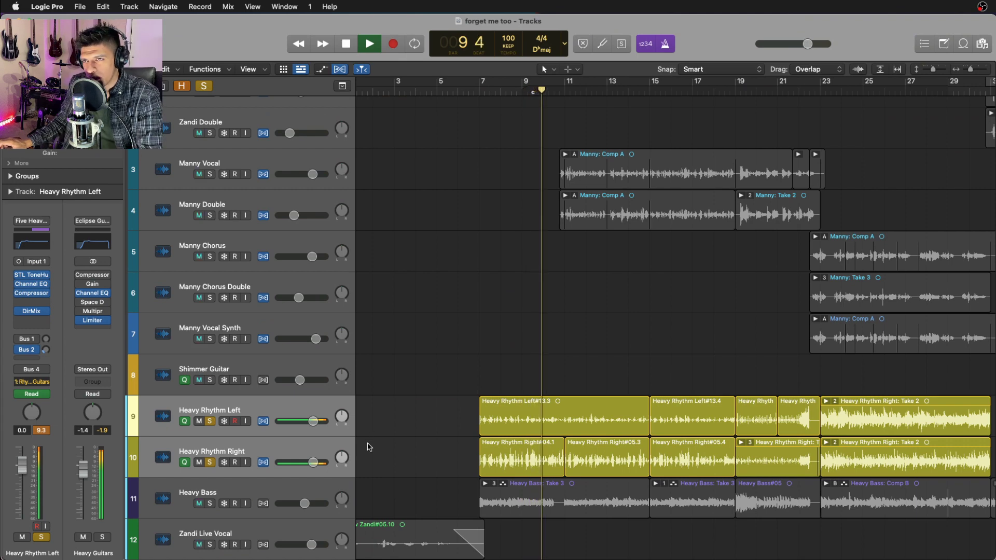
key("space")
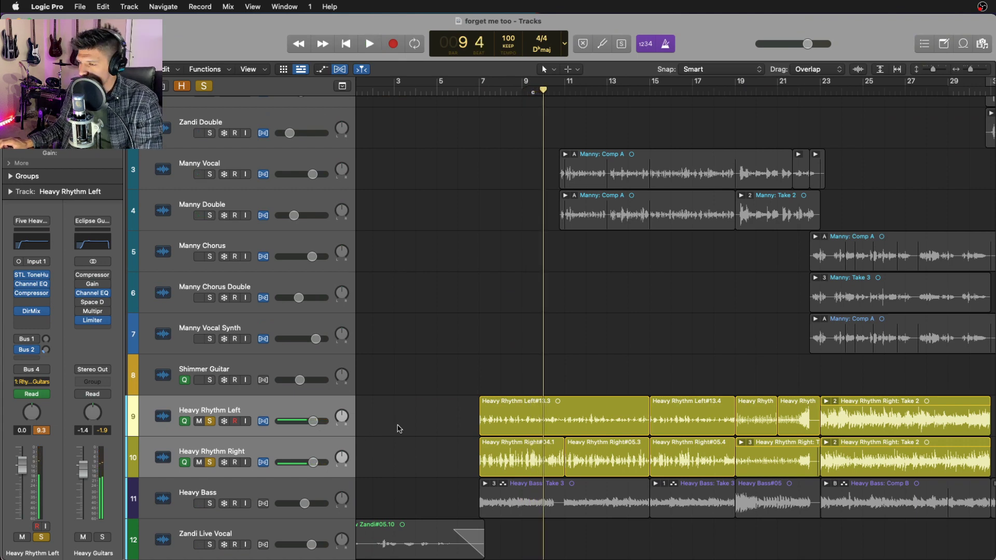
Clear the solos and enlarge the track display to show the flex markers on the Heavy Rhythm regions.
left_click(205, 86)
key("super+Down")
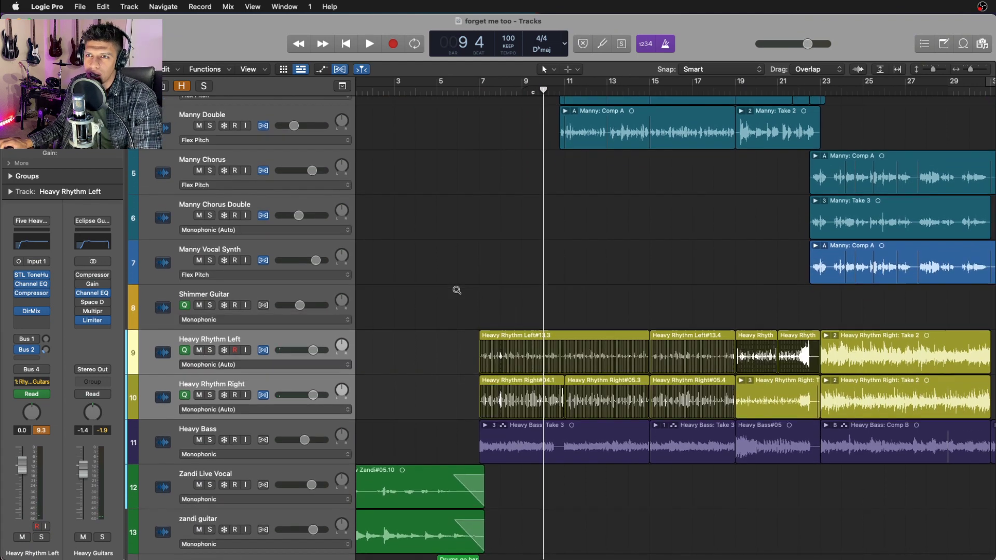
scroll(458, 291, "up", 4)
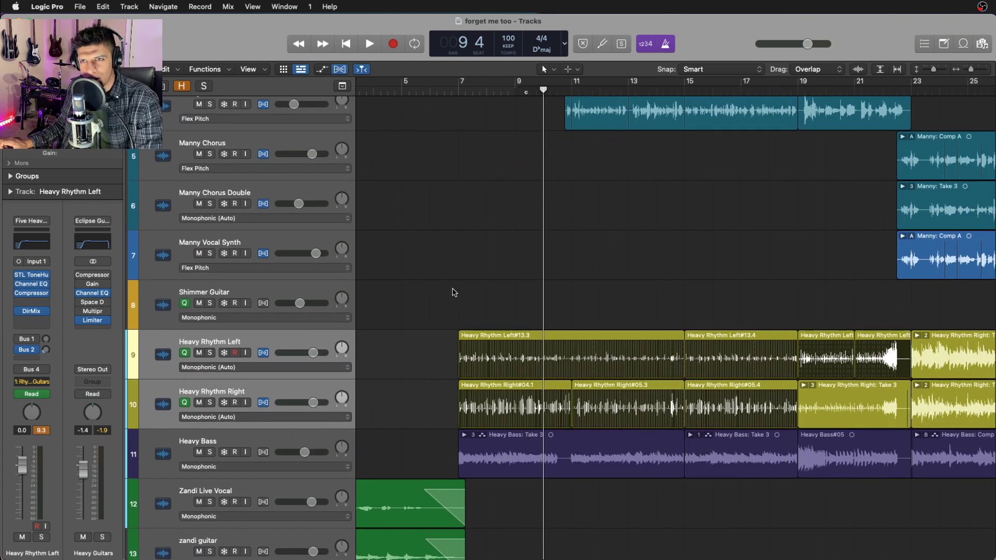
Look over the STL ToneHub amp setup on the Heavy Rhythm Left track, moving its window aside before closing it.
scroll(844, 310, "right", 6)
scroll(772, 302, "left", 10)
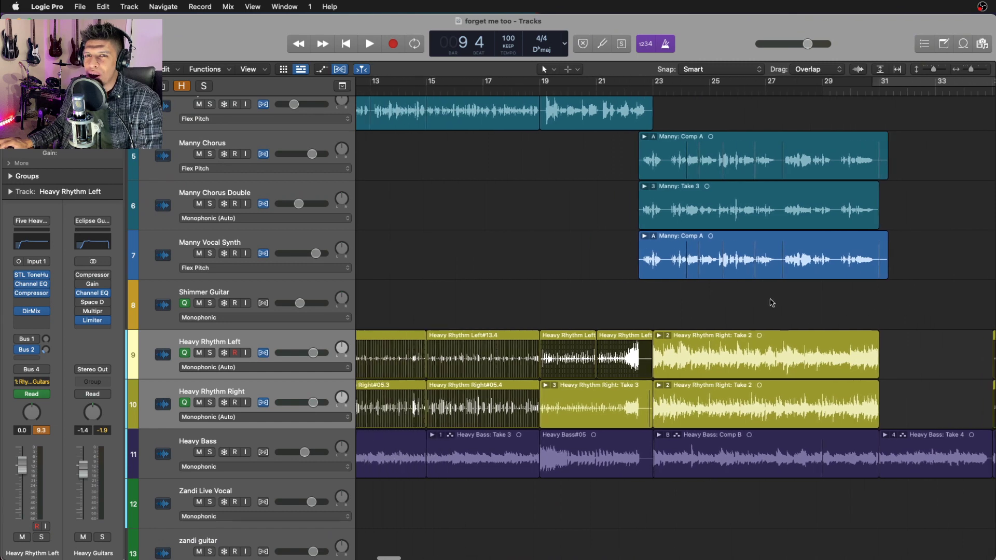
mouse_move(32, 278)
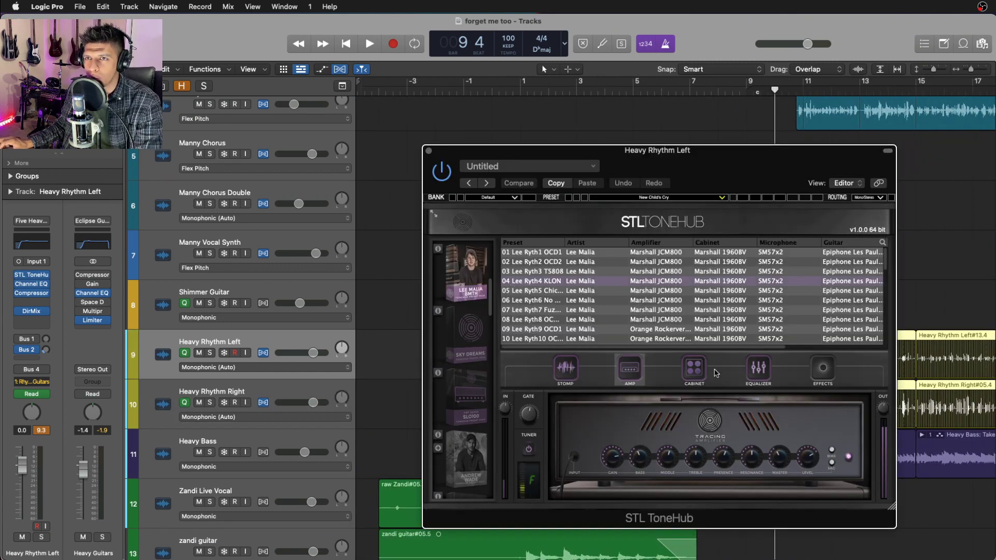
left_click_drag(673, 151, 561, 104)
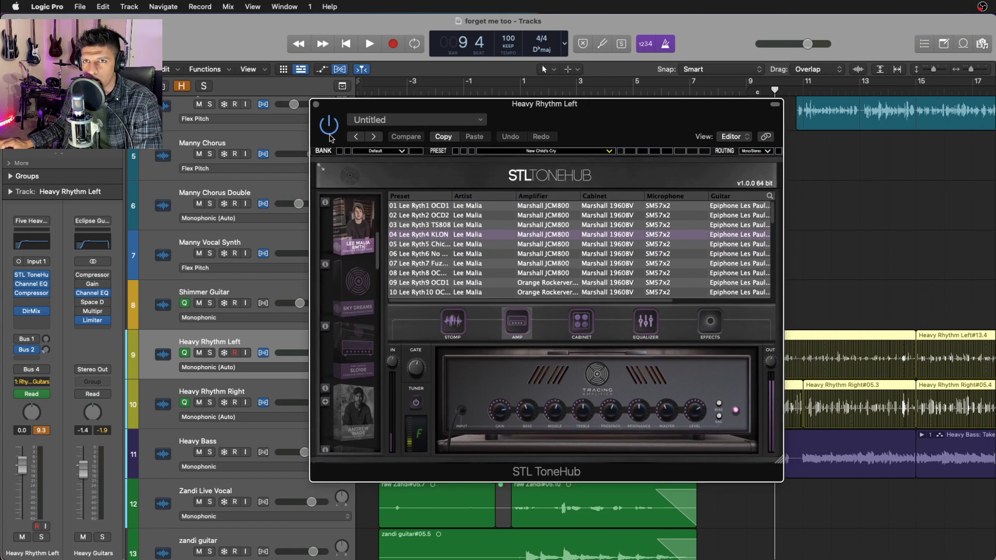
left_click(316, 105)
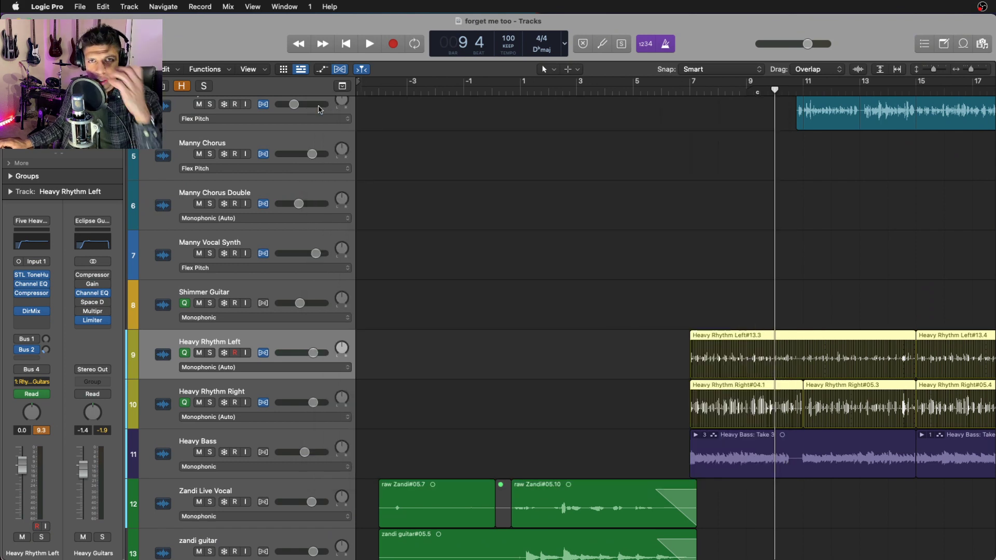
Open the Heavy Rhythm Left compressor and play the track in solo from bar 9 to watch its gain reduction.
left_click(31, 294)
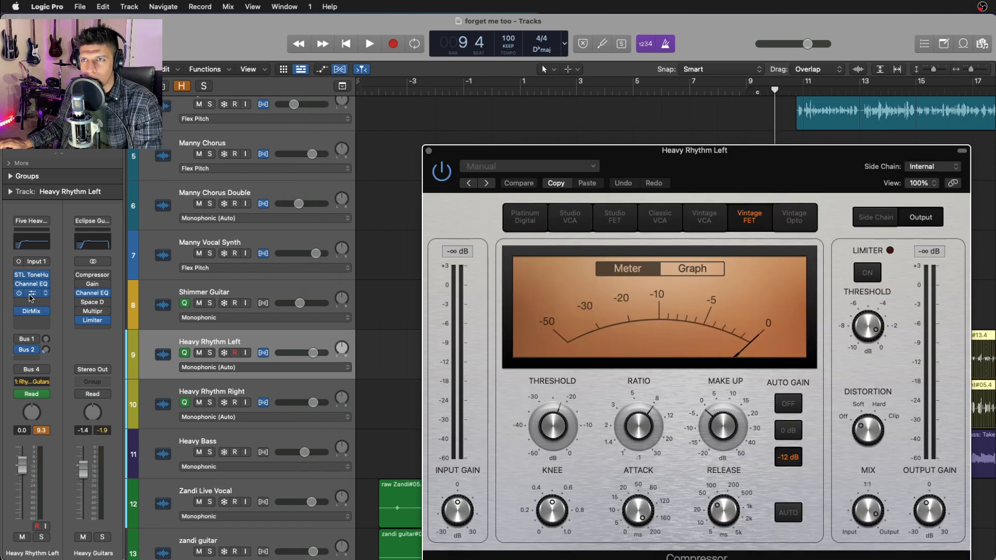
left_click(755, 93)
key("space")
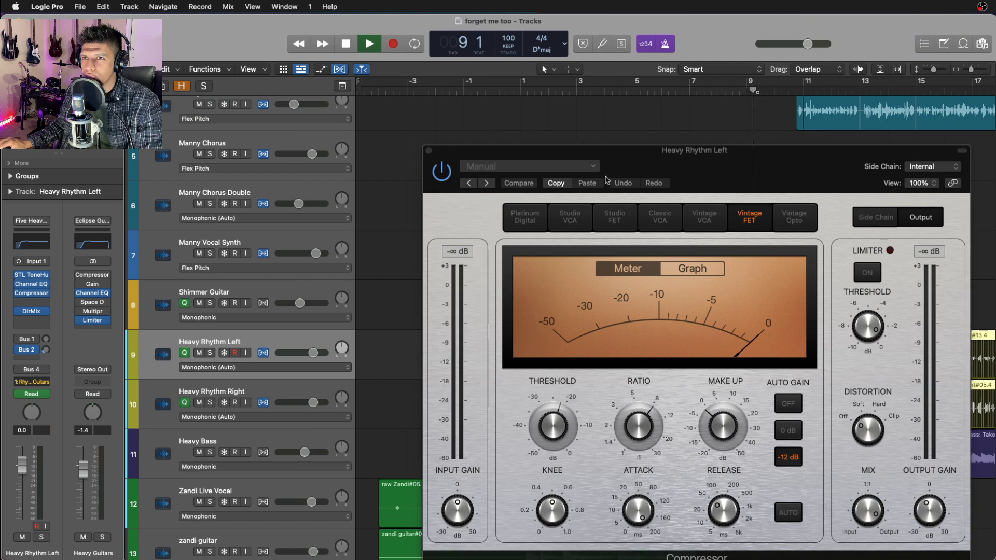
key("s")
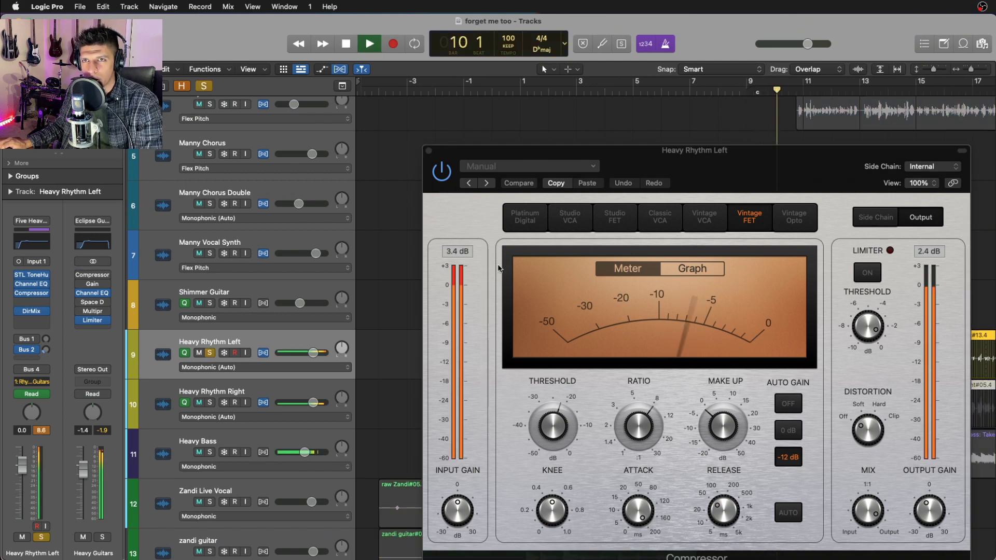
Compare the soloed Heavy Rhythm Left dry and processed by bypassing its plug-ins and Bus 2 send and switching them back on.
left_click(17, 311)
left_click(18, 306)
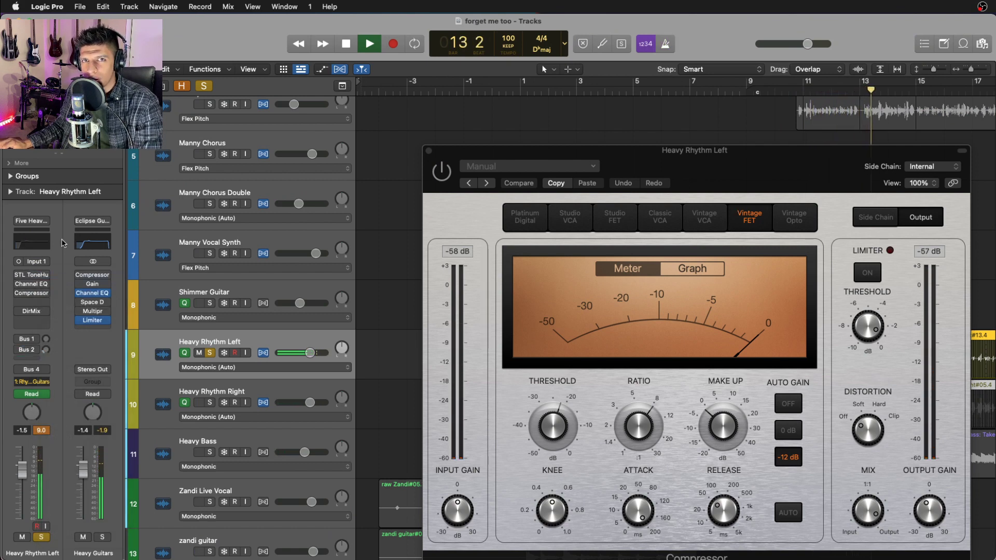
left_click(19, 275)
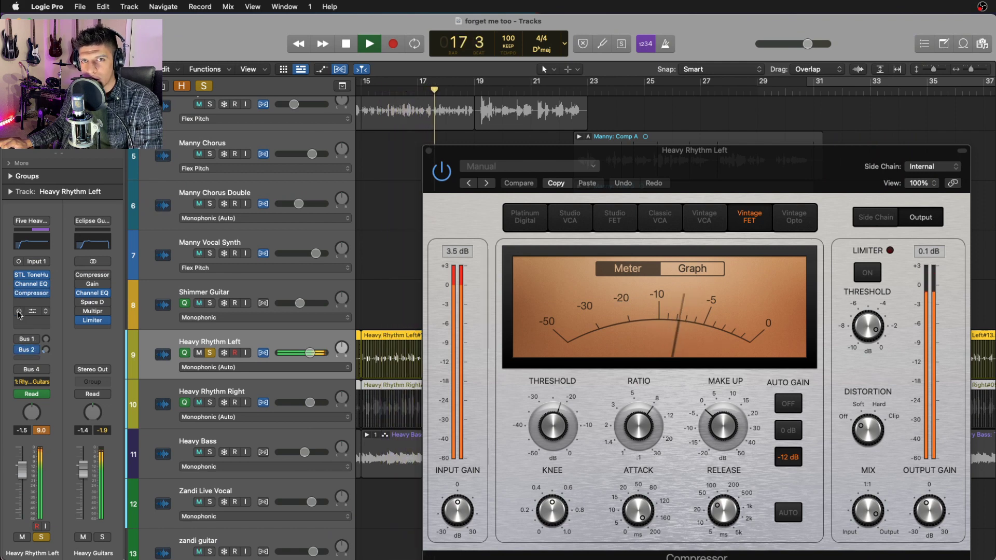
Close the compressor, stop playback, and check the Direction Mixer settings on Heavy Rhythm Left.
left_click(430, 150)
key("space")
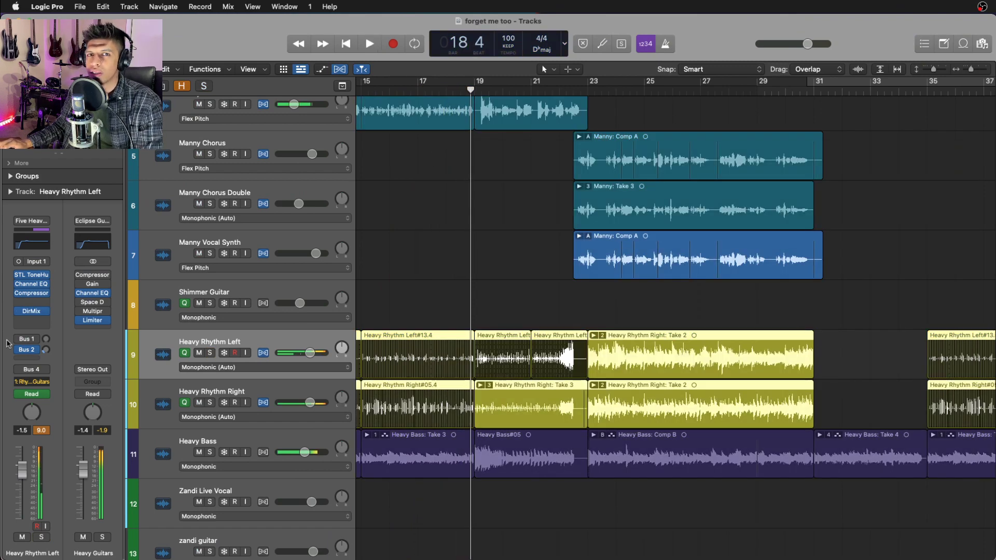
left_click(33, 313)
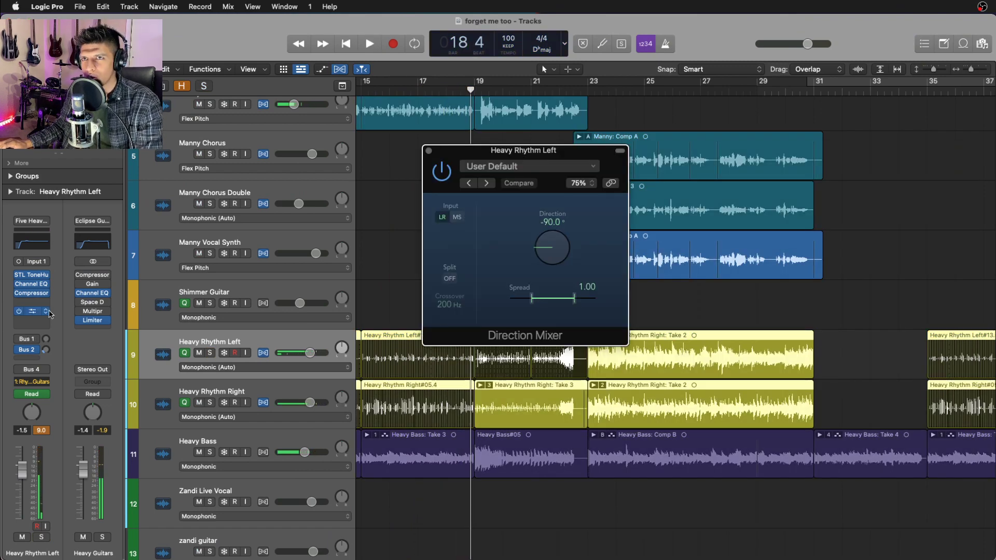
left_click(429, 151)
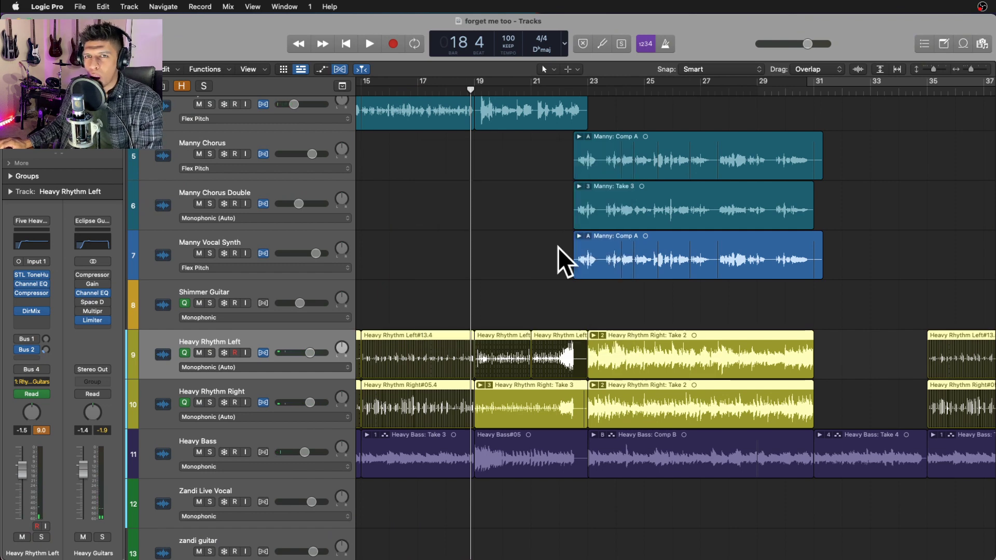
Select Heavy Rhythm Right, show automation, and enlarge the Heavy Rhythm volume curves around bars 7 to 15.
left_click(279, 388)
key("a")
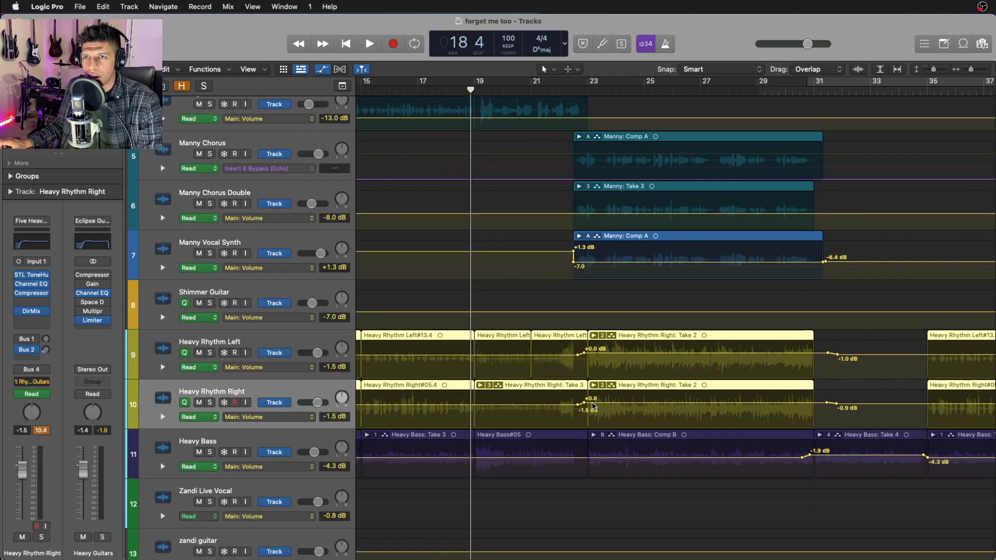
key("super+Down")
key("super+Down")
key("super+Right")
key("super+Right")
scroll(601, 410, "left", 6)
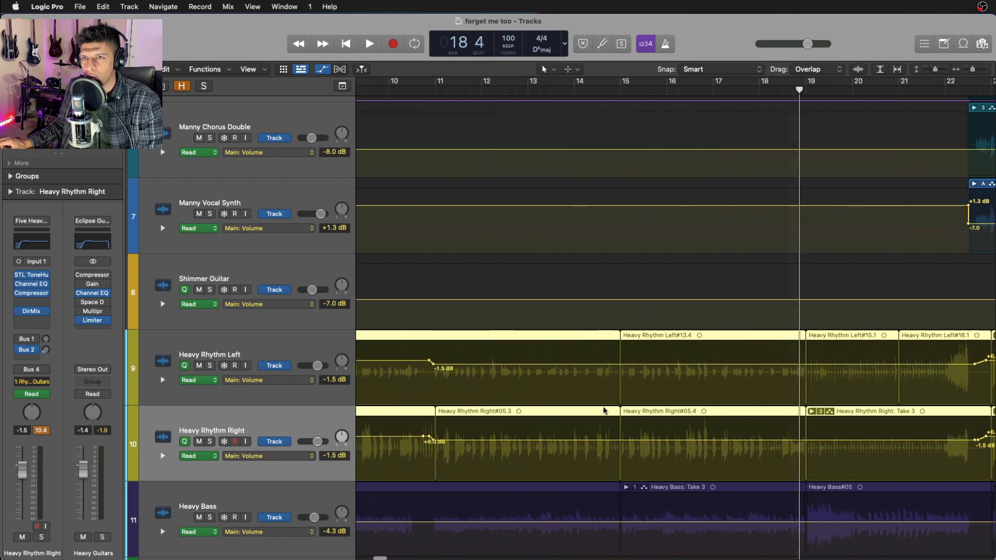
scroll(602, 410, "left", 4)
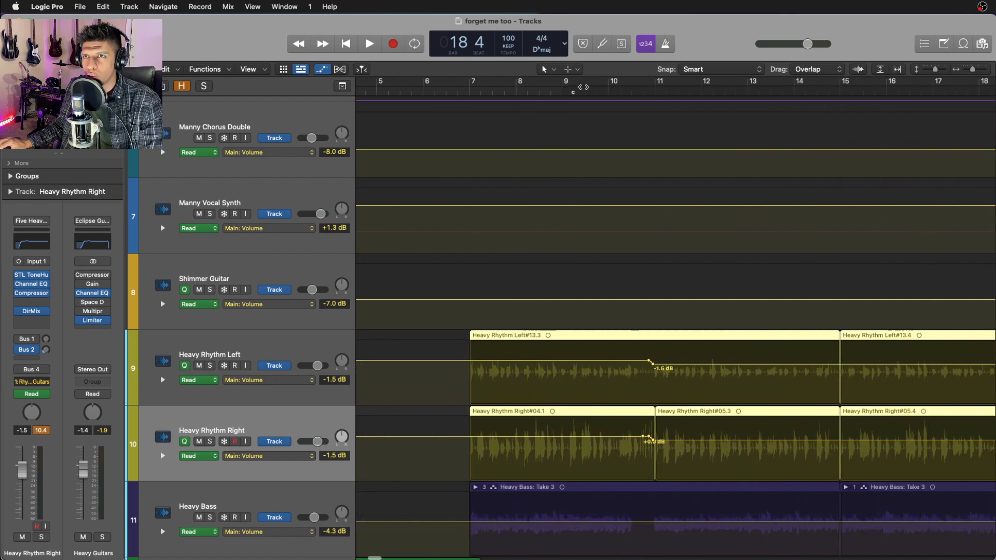
Play the full mix from about bar 9 through the Heavy Rhythm volume drop near bar 11, and stop.
left_click(583, 87)
key("space")
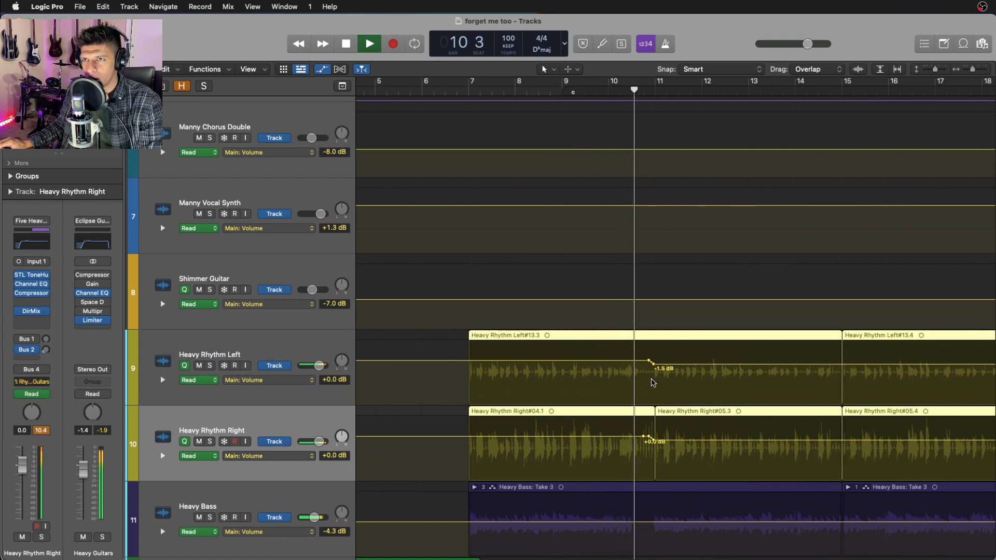
key("super+Right")
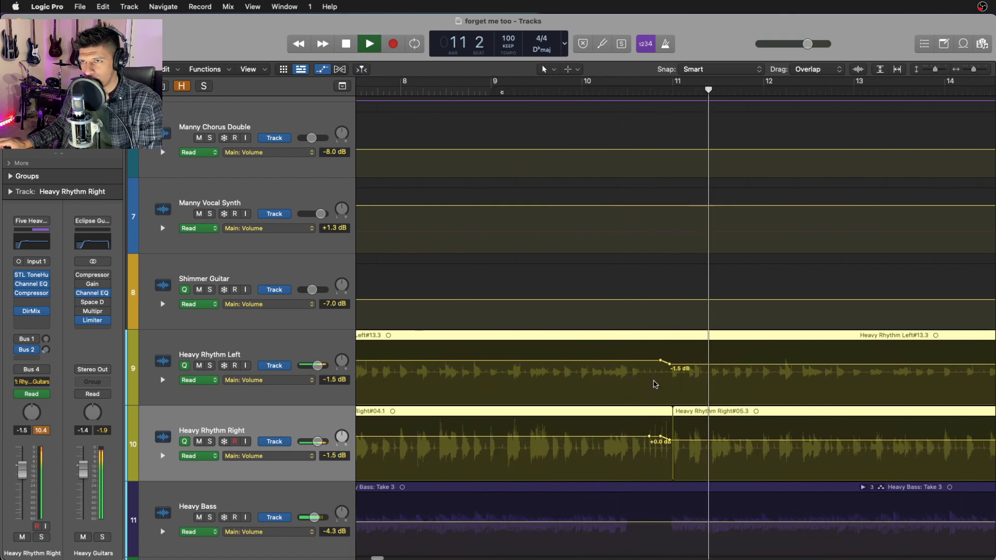
scroll(655, 385, "right", 10)
key("space")
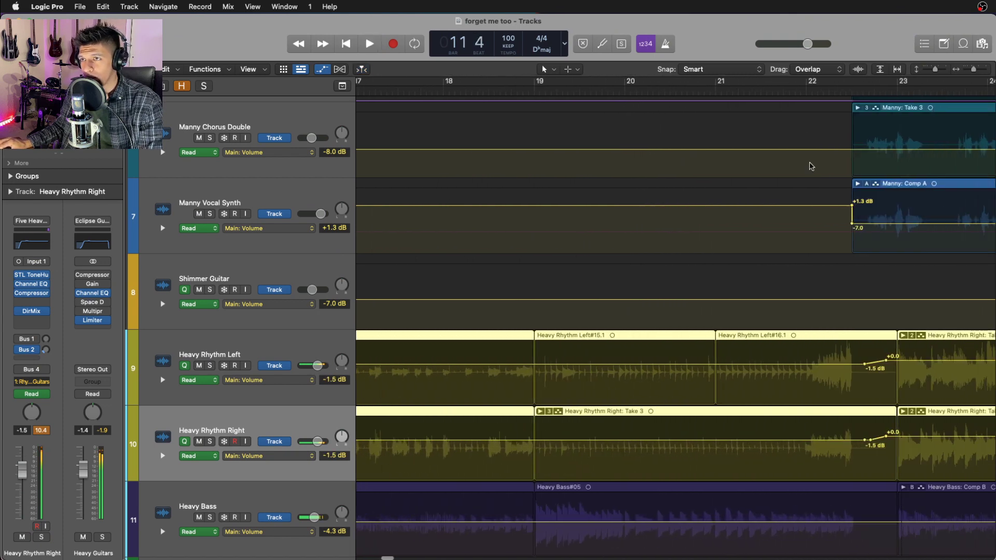
Play from about bar 22 through the Heavy Rhythm volume rise into bar 23, with a wider stretch of the song in view.
mouse_move(814, 91)
left_mouse_down()
mouse_move(864, 91)
mouse_move(829, 91)
left_mouse_up()
scroll(894, 391, "left", 3)
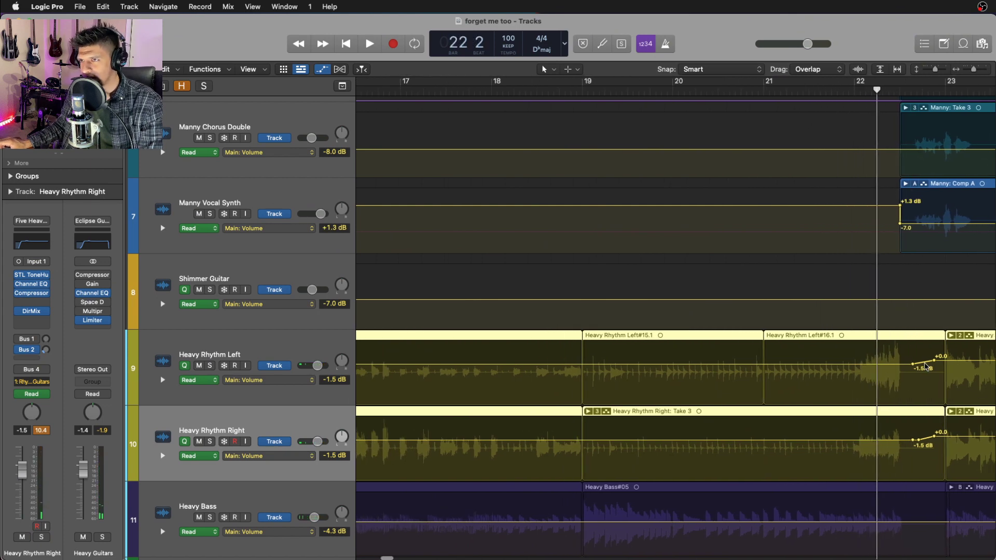
key("space")
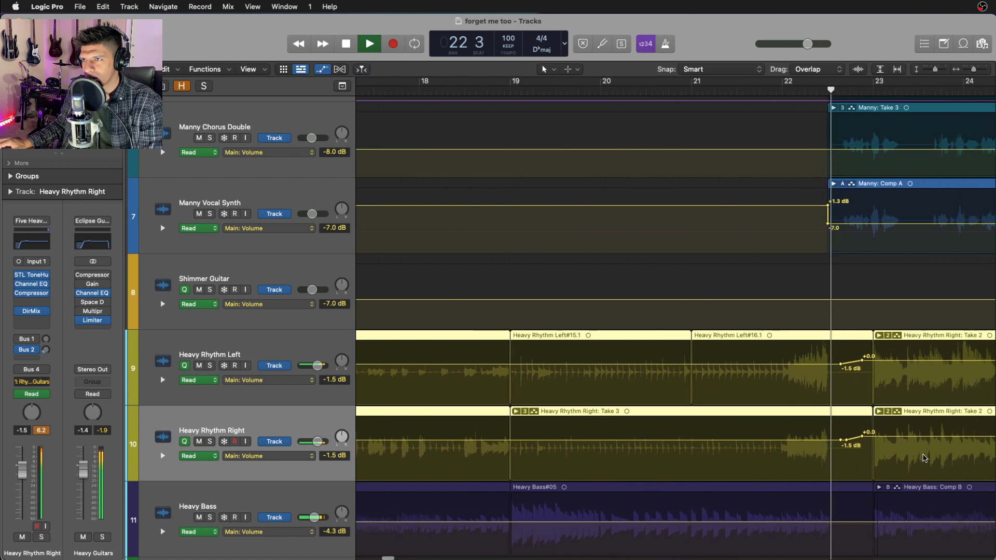
scroll(923, 455, "down", 6)
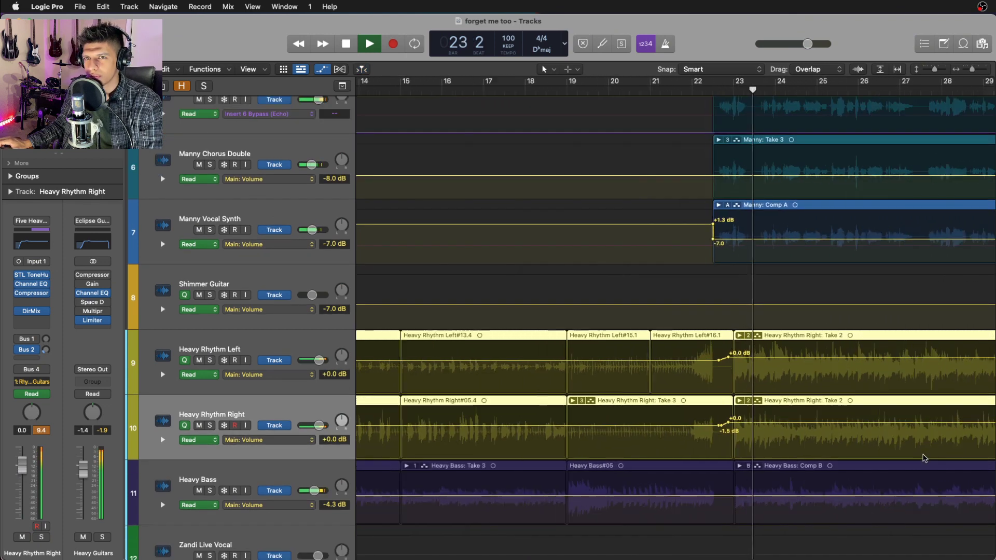
scroll(923, 456, "down", 4)
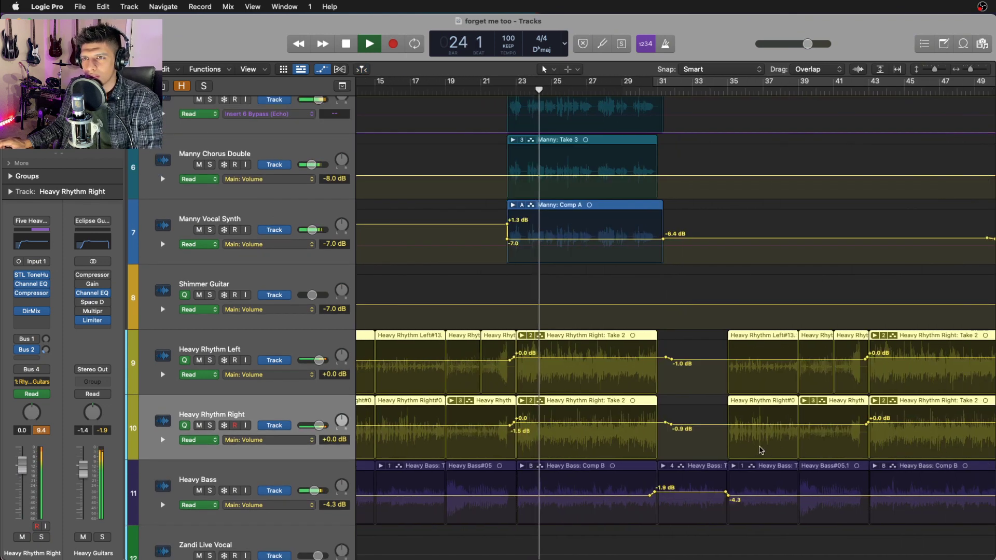
Replace the automation display with flex and audition the soloed Shimmer Guitar from bar 51 with its STL ToneHub open.
key("super+f")
scroll(763, 446, "right", 10)
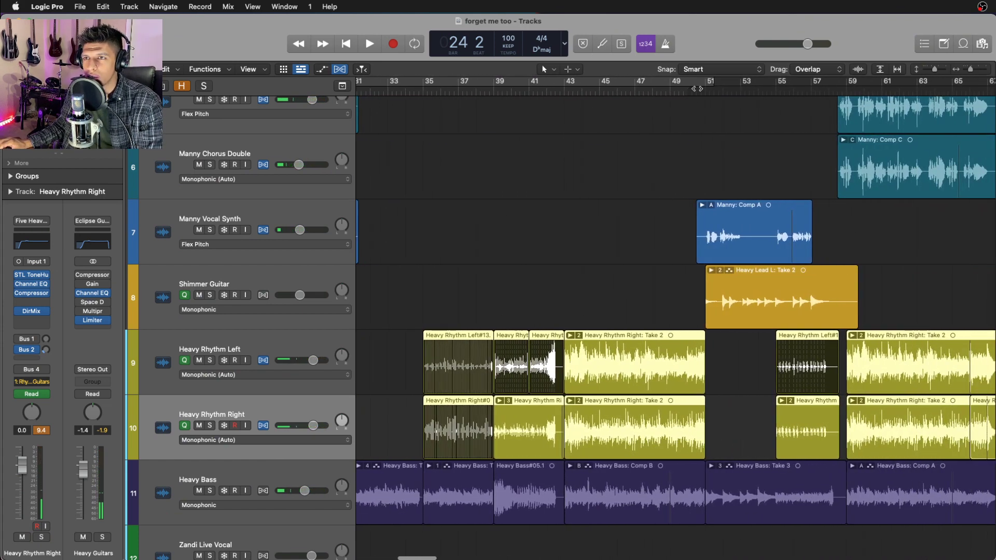
left_click(298, 277)
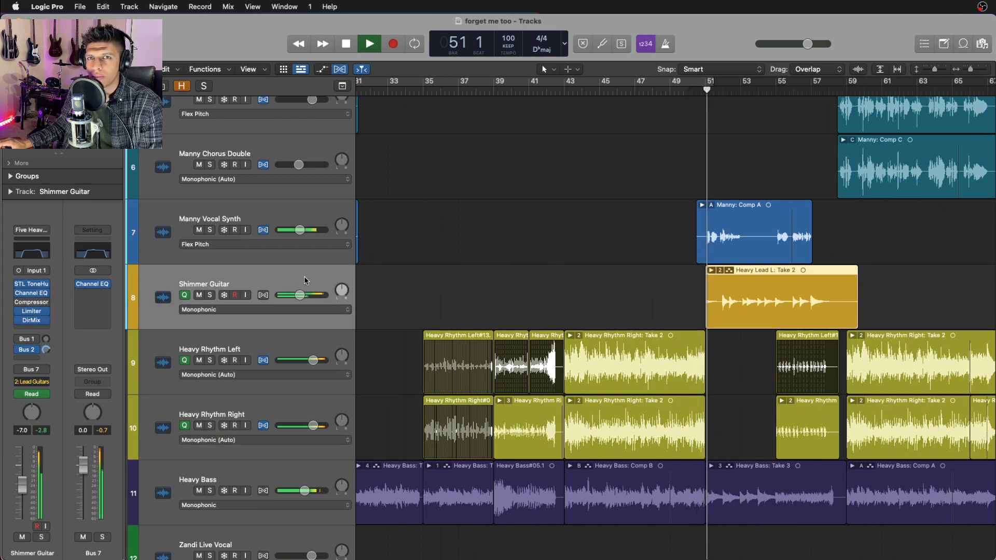
key("s")
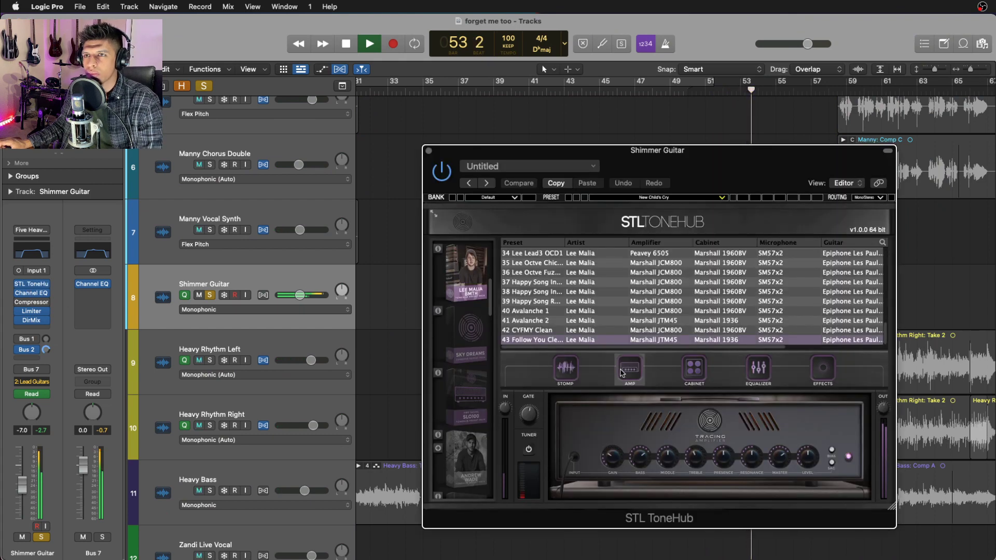
key("s")
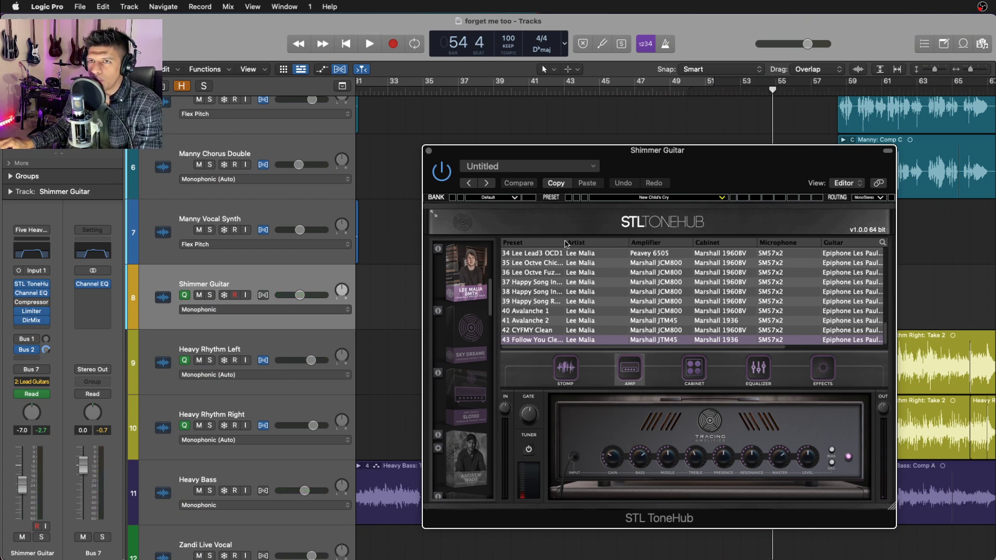
Widen the preset name column in the Shimmer Guitar's STL ToneHub and move the window clear of the Heavy Lead region.
left_click_drag(565, 243, 638, 245)
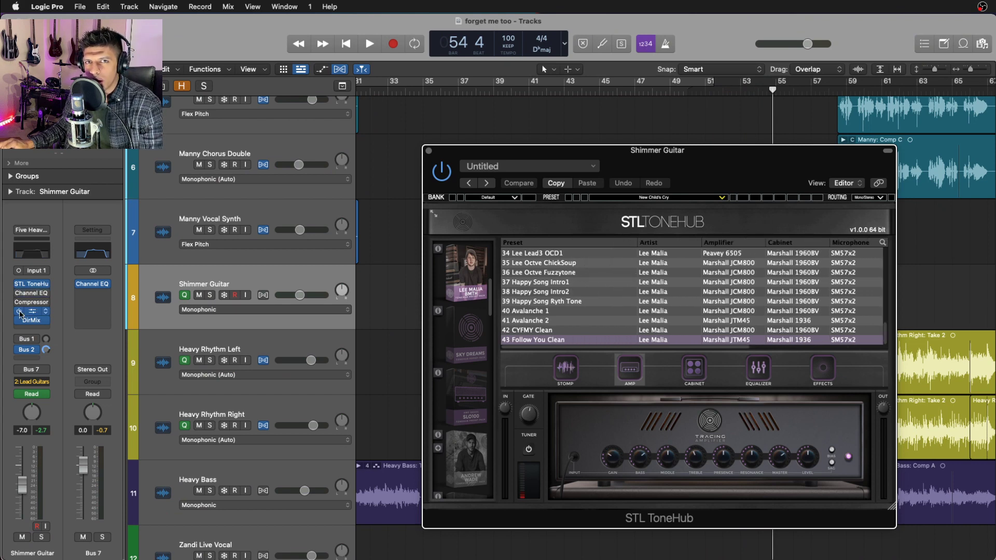
left_click_drag(690, 151, 442, 156)
Set a cycle range from bar 51 to about bar 58, show ToneHub's Effects section, and loop the Shimmer Guitar in solo.
left_click_drag(710, 84, 829, 83)
left_click(575, 375)
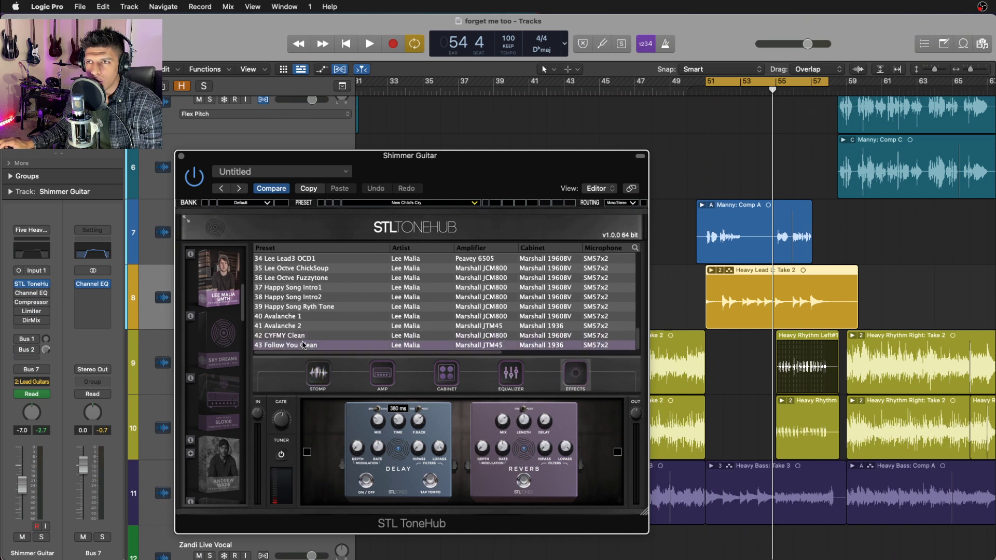
key("space")
key("s")
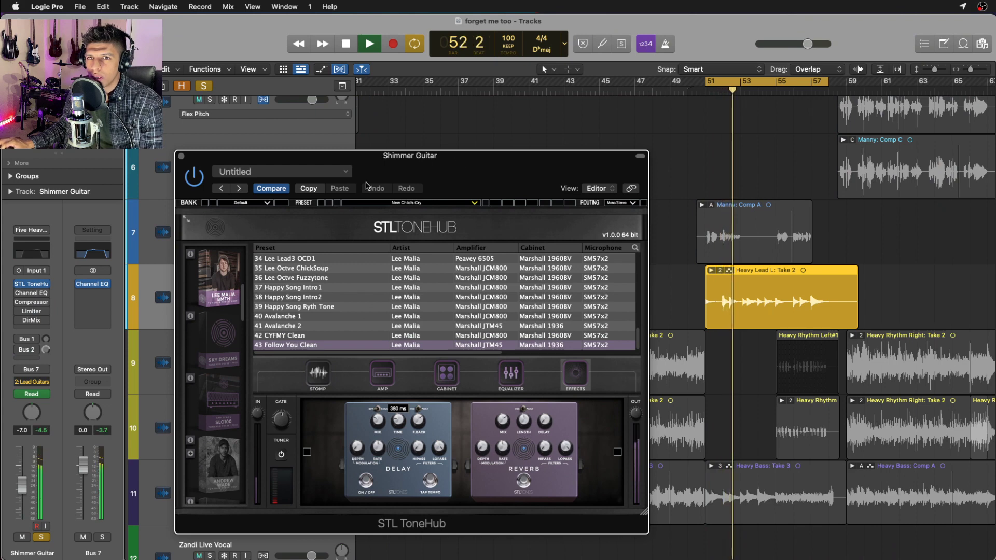
Inspect the Shimmer Guitar's Channel EQ and re-enable the track's Compressor, Limiter, DirMix and Bus 2 send.
left_click(281, 191)
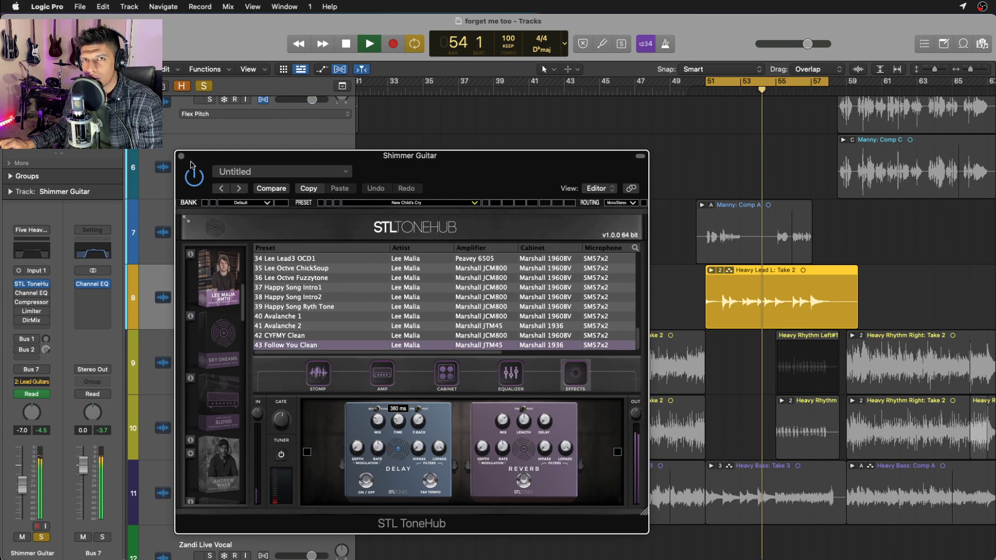
left_click(181, 156)
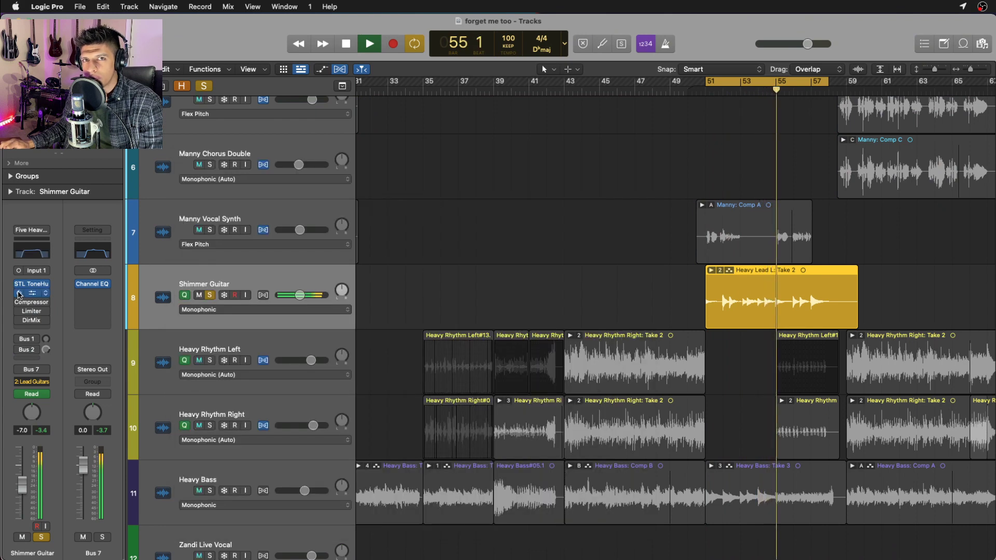
left_click(31, 292)
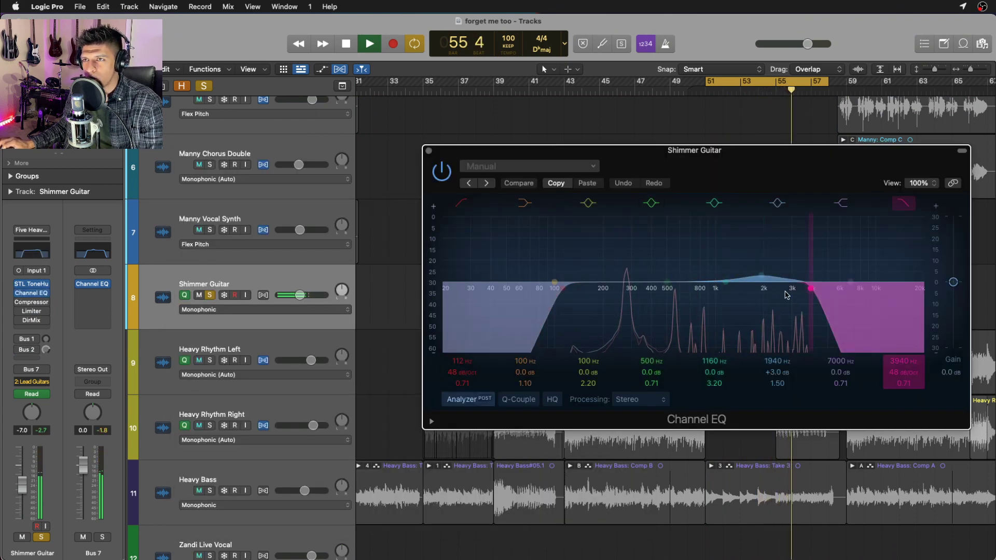
left_click(428, 151)
mouse_move(21, 304)
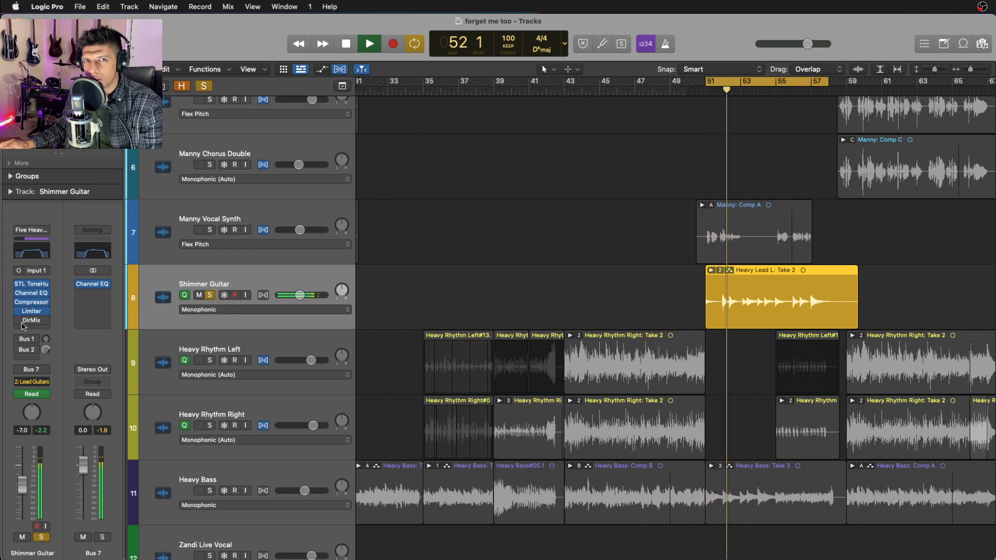
mouse_move(20, 351)
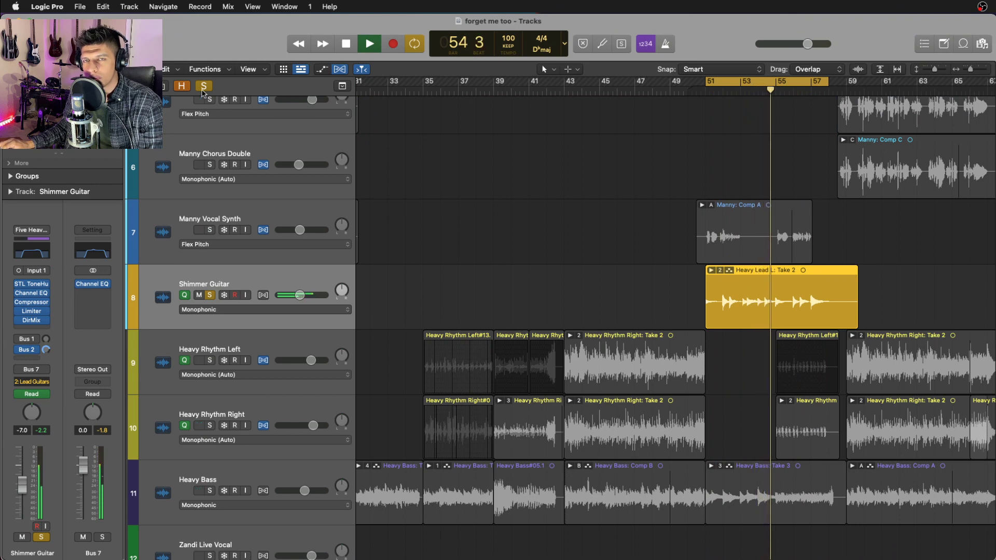
Turn off cycle mode, clear all active solos and stop playback.
key("c")
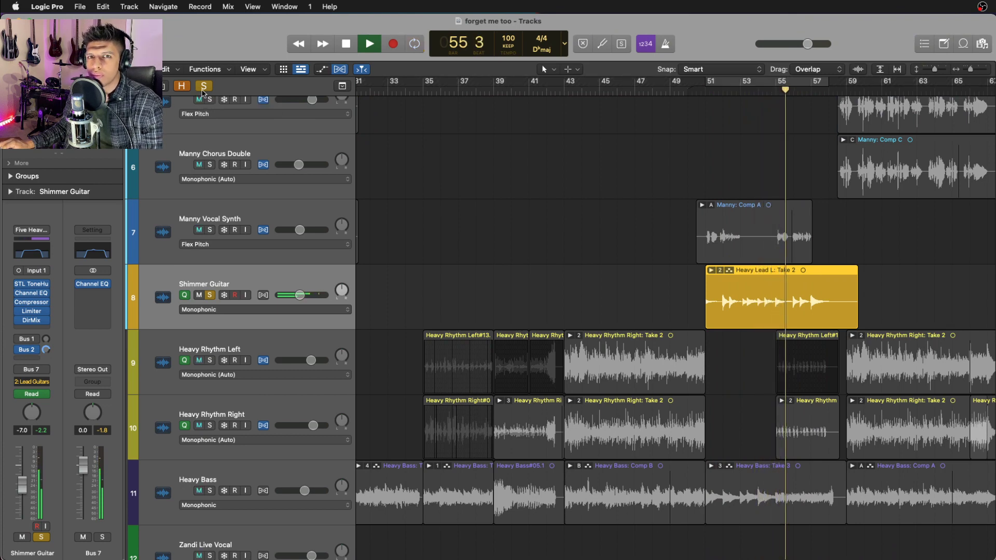
left_click(204, 87)
key("space")
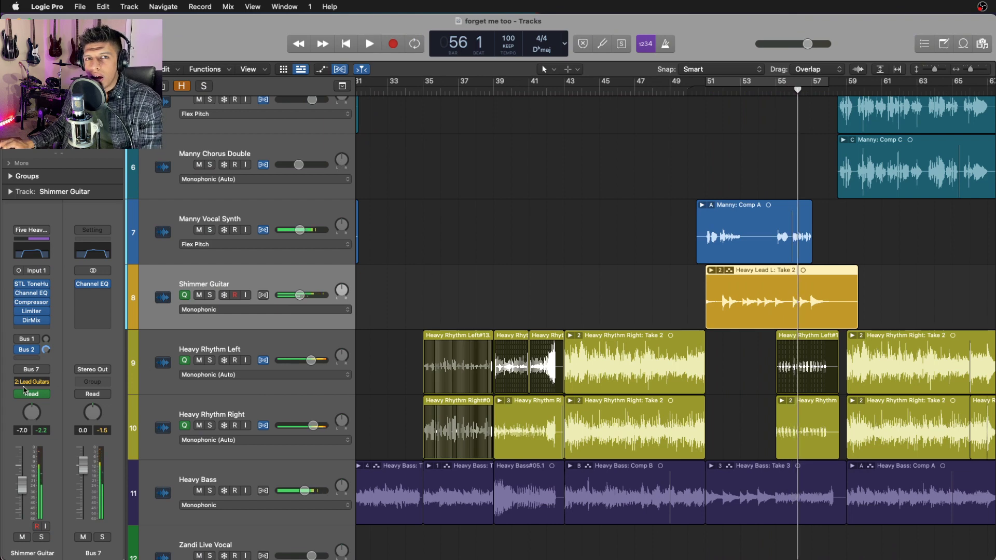
Place the playhead at bar 48 and view the output routing options of the Heavy Rhythm Left track.
left_click(278, 341)
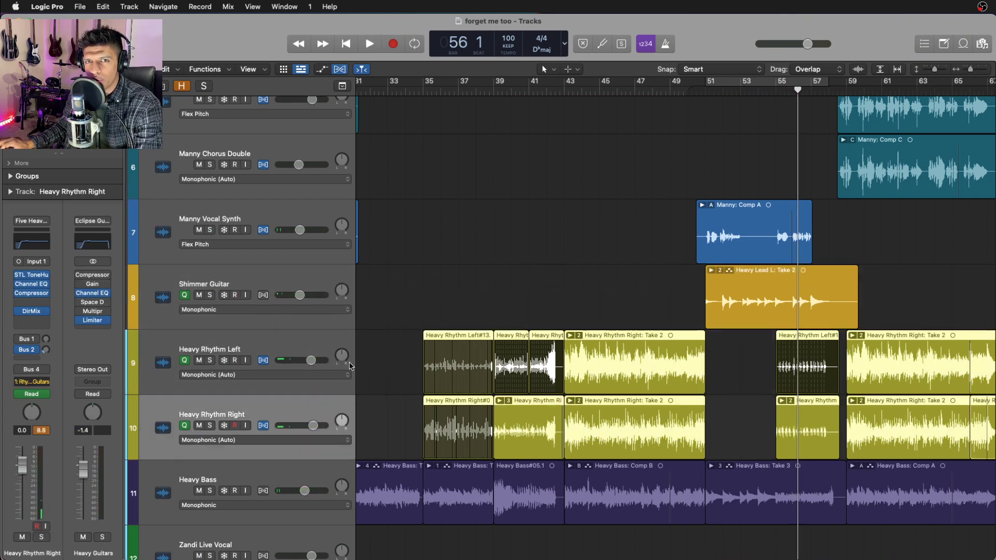
left_click(656, 90)
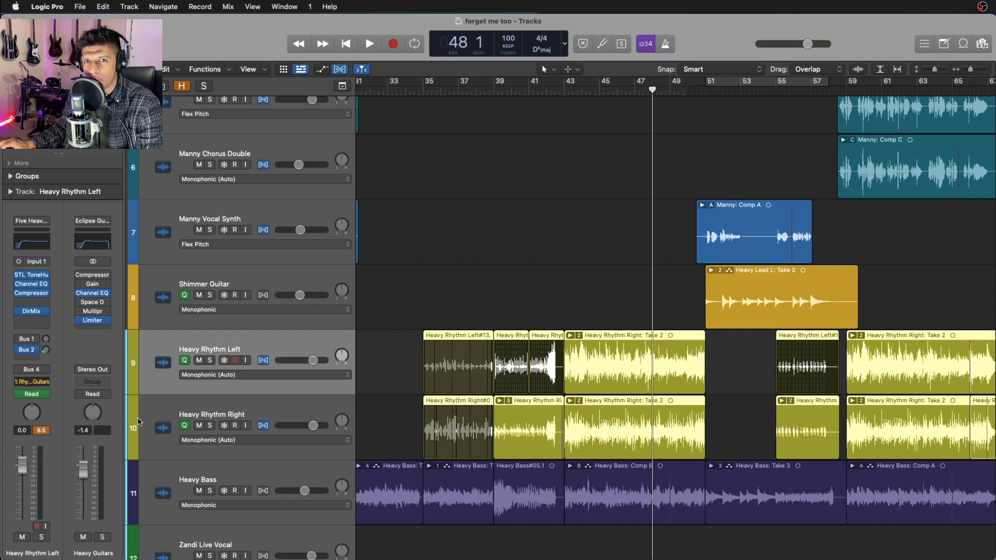
left_click(43, 372)
mouse_move(53, 408)
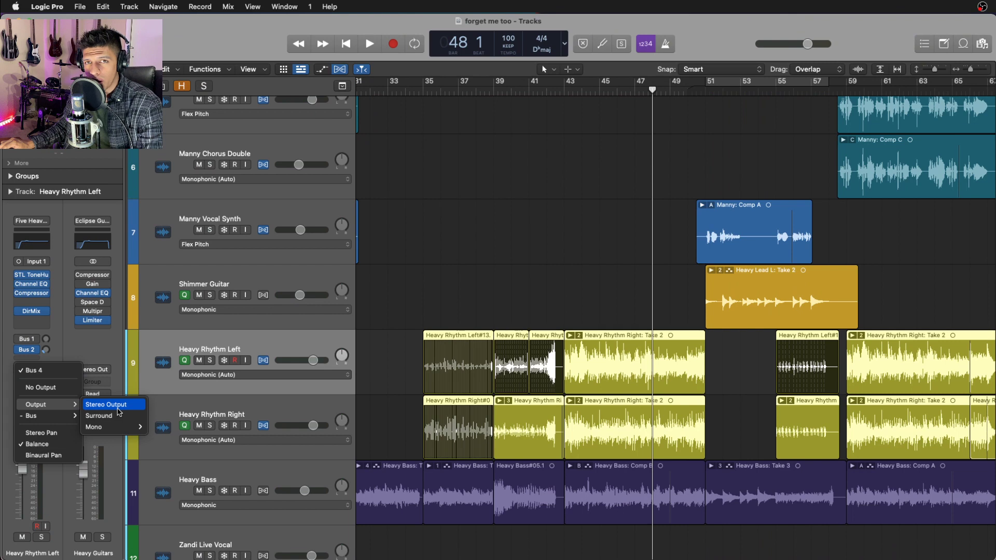
left_click(67, 359)
Solo the Heavy Guitars bus, play it from bar 48 and inspect its Channel EQ.
left_click(102, 537)
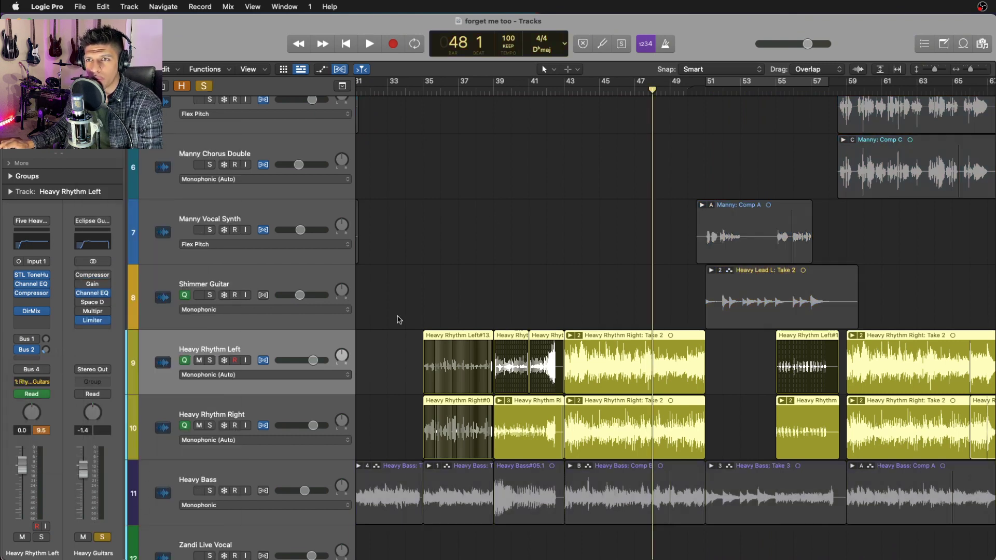
key("space")
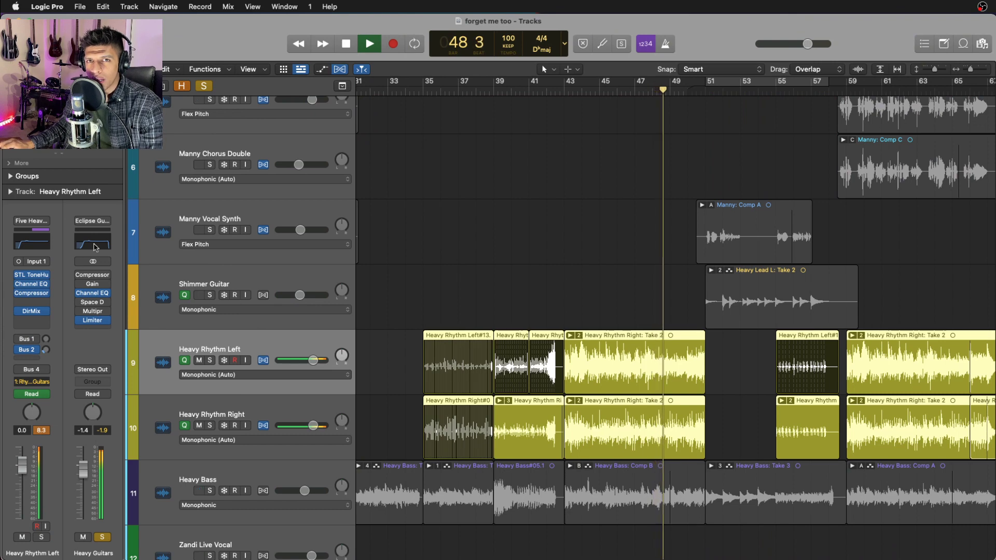
left_click(93, 293)
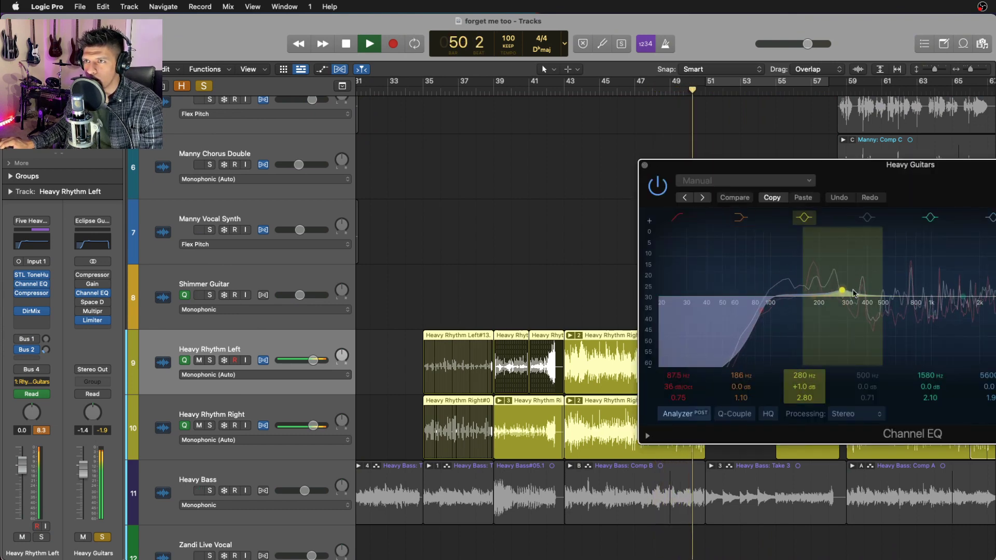
left_click(644, 165)
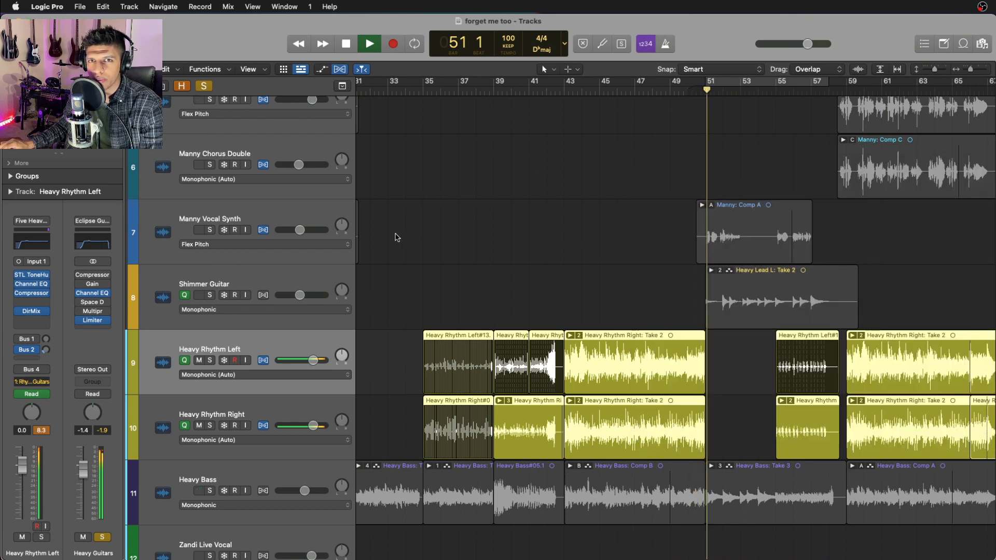
key("space")
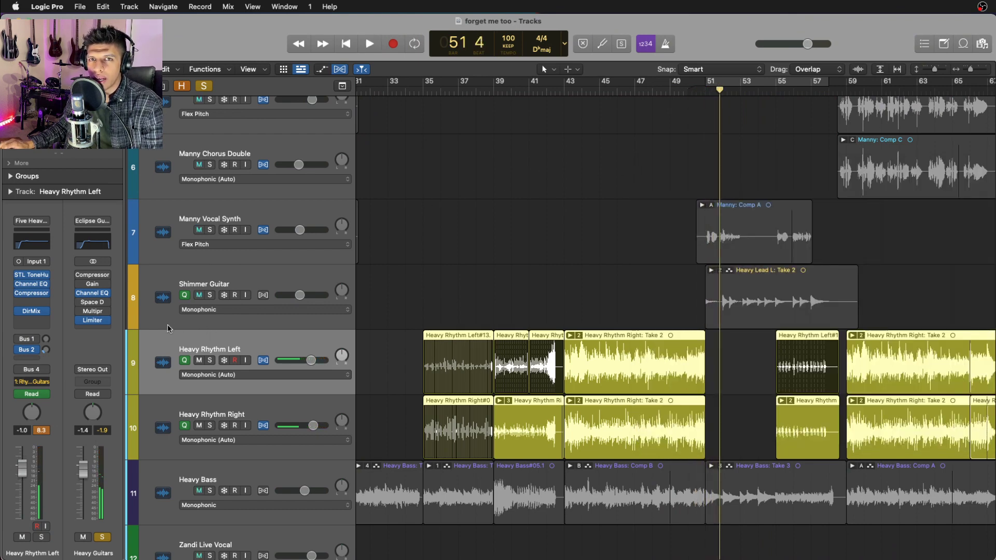
Solo the Shimmer Guitar, compare the Bus 7 Channel EQ bypassed and enabled, and clear the solo.
left_click(267, 277)
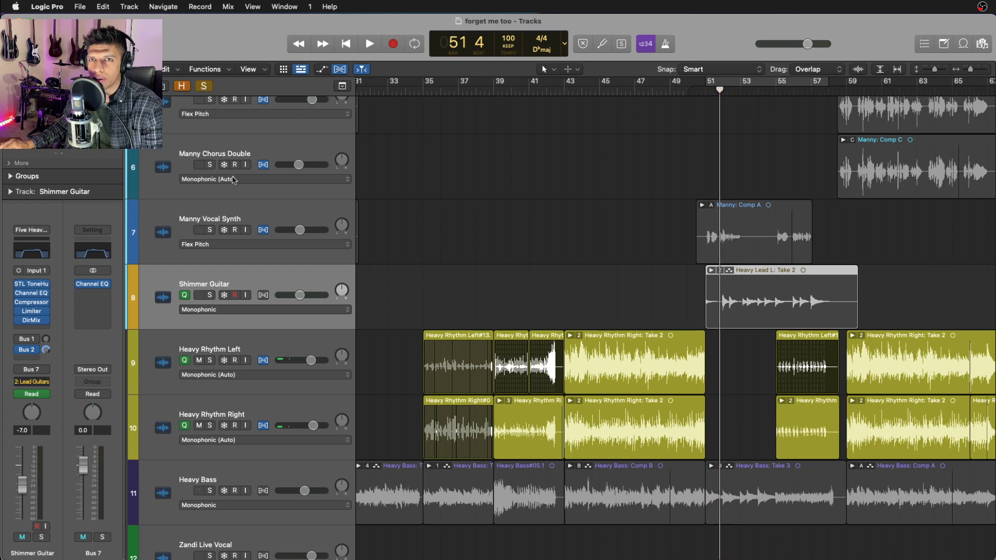
key("s")
key("space")
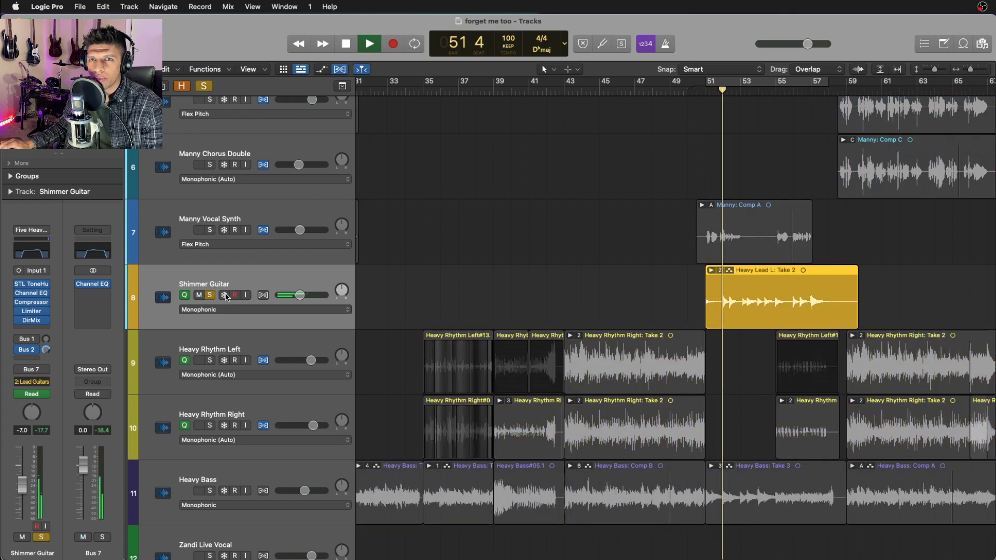
left_click(92, 284)
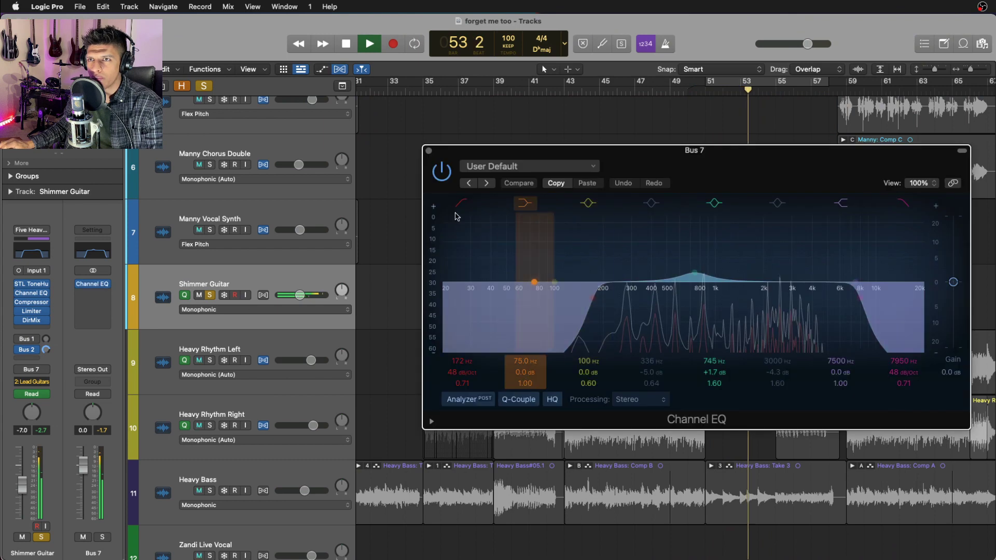
left_click(441, 173)
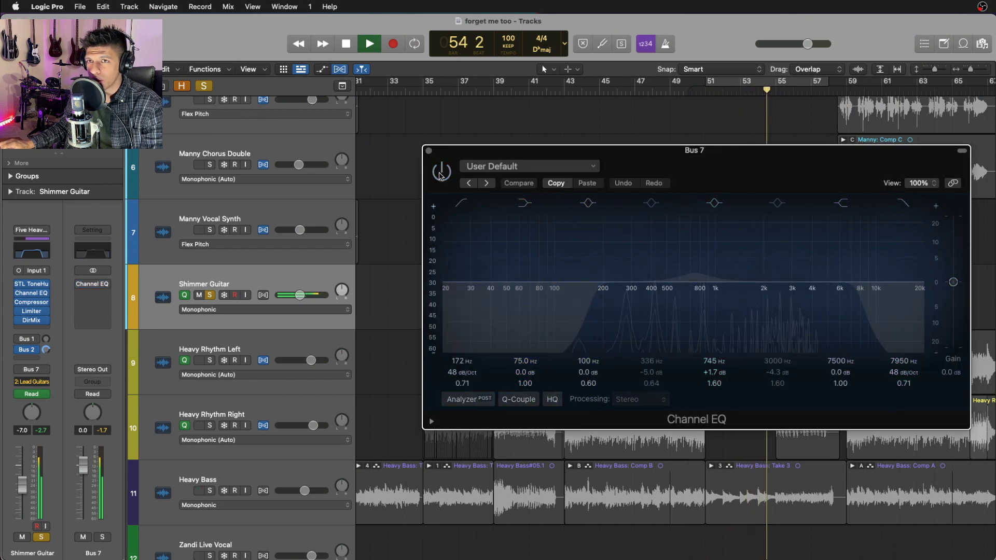
left_click(440, 174)
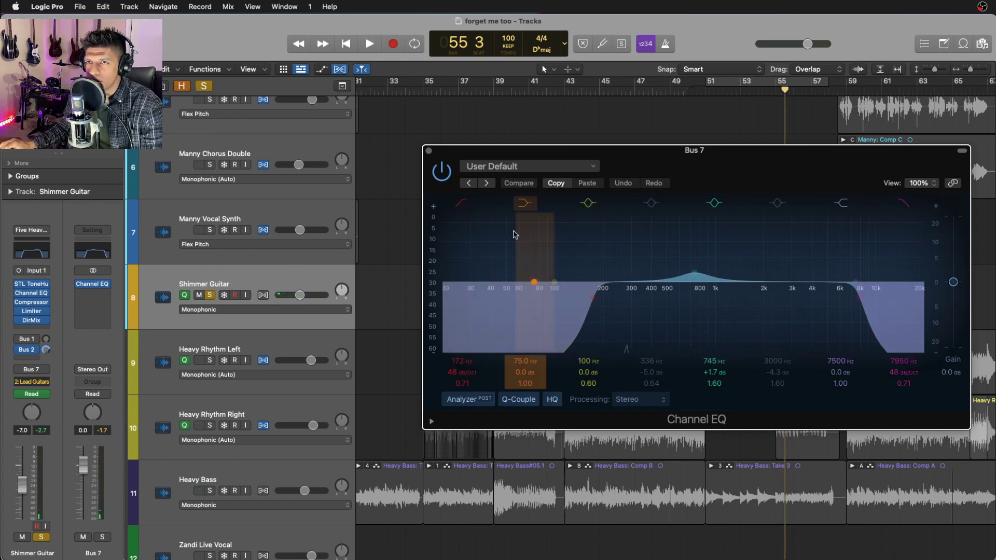
left_click(429, 152)
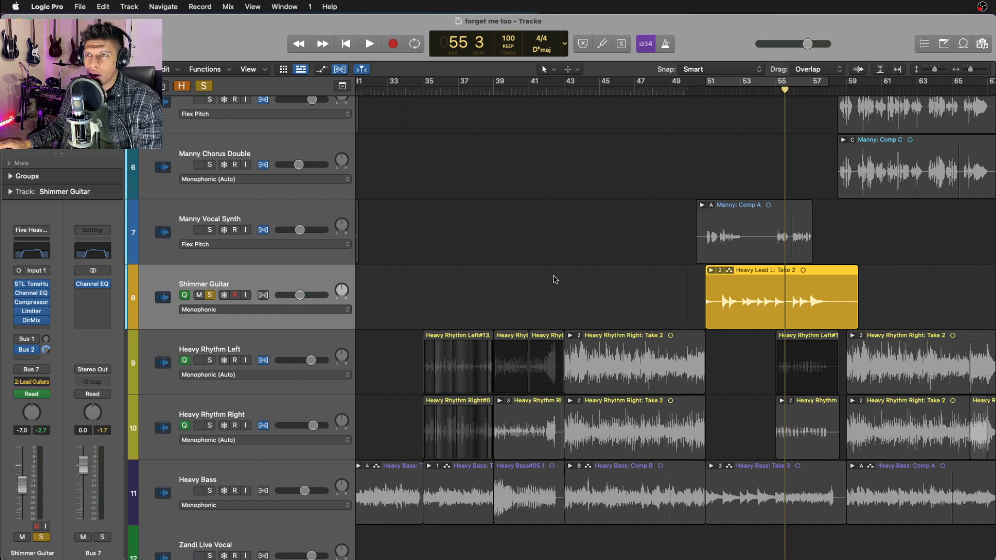
key("s")
Solo the Heavy Bass track during cycled playback and show its STL ToneHub plug-in.
scroll(564, 283, "left", 3)
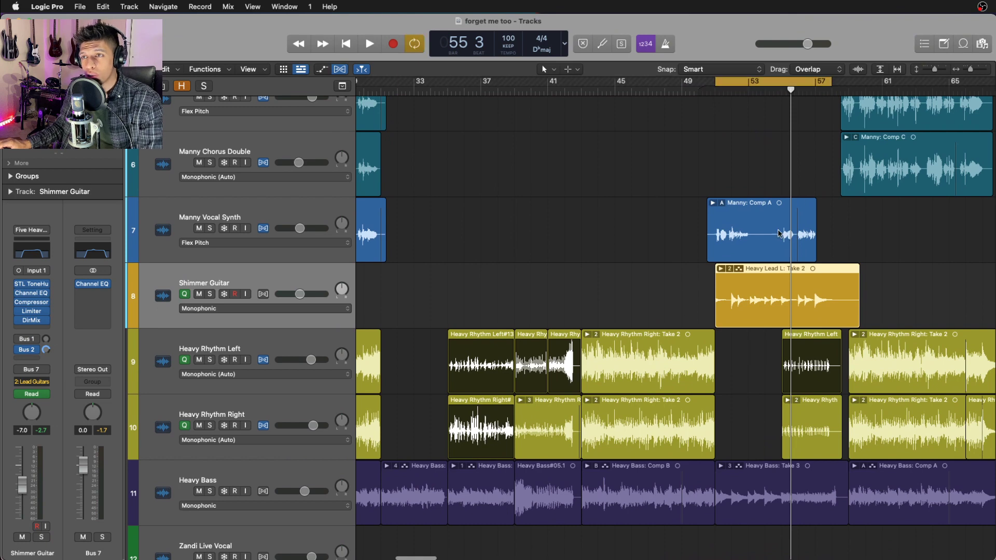
scroll(711, 419, "right", 7)
scroll(706, 419, "left", 4)
left_click(286, 482)
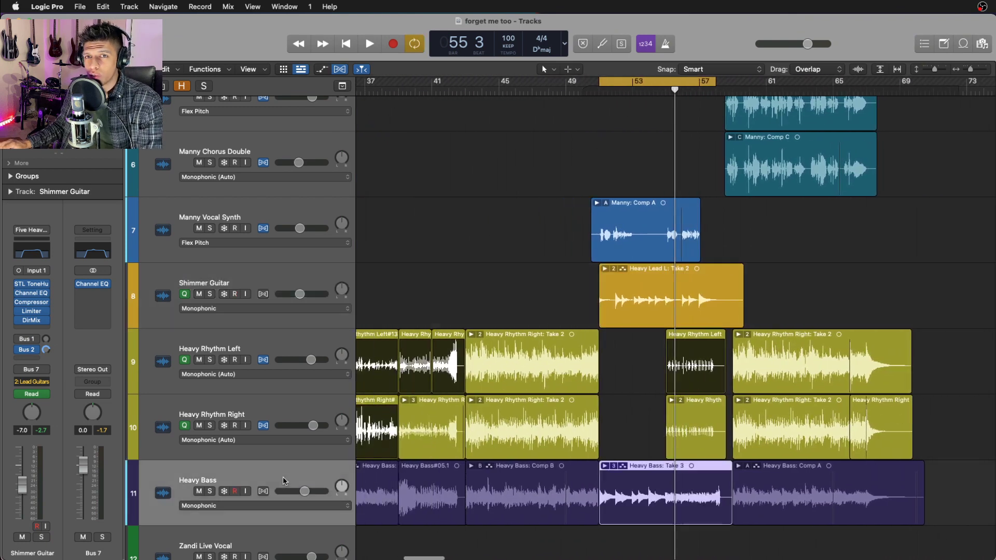
key("space")
key("s")
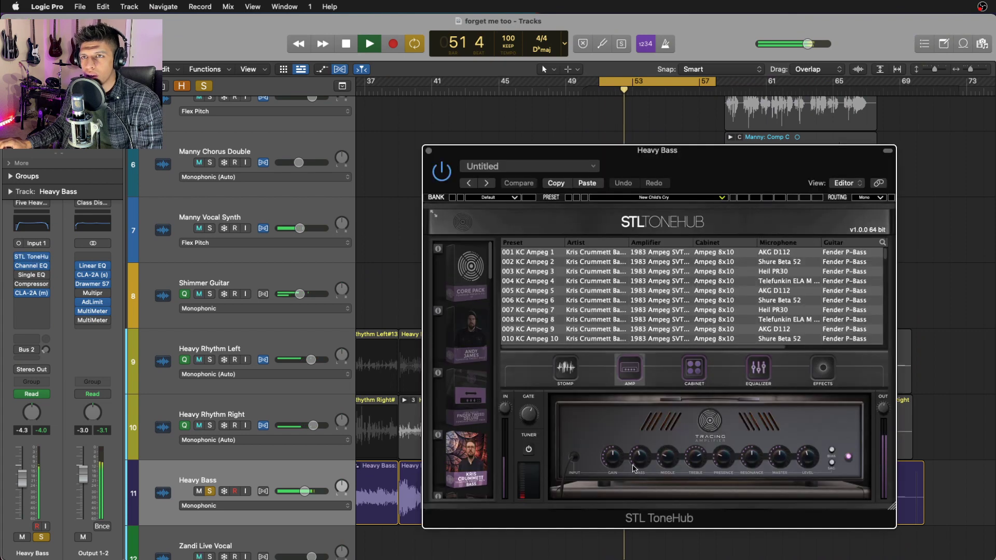
key("v")
Widen the Artist column in the Heavy Bass ToneHub preset list and reposition the plug-in window.
left_click_drag(743, 175, 628, 127)
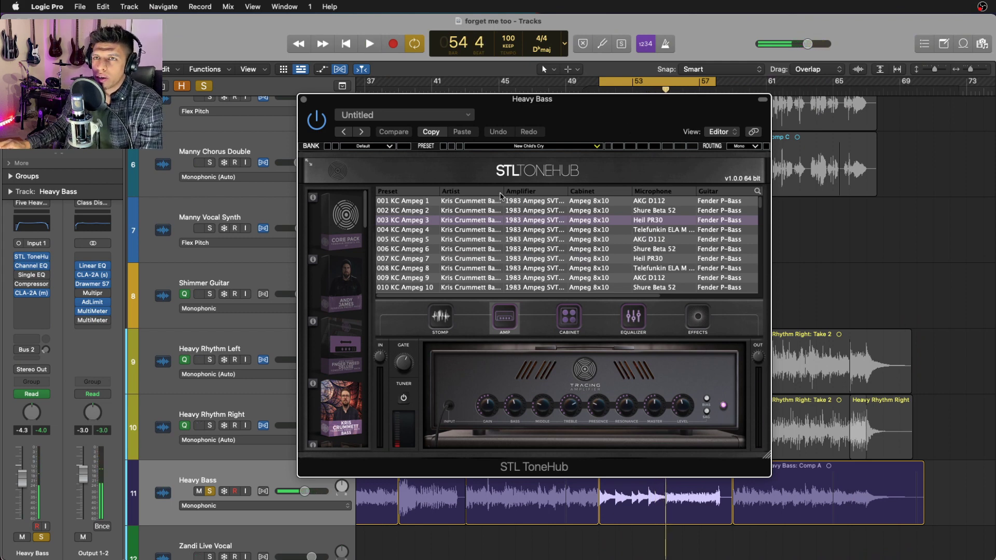
left_click_drag(502, 192, 542, 193)
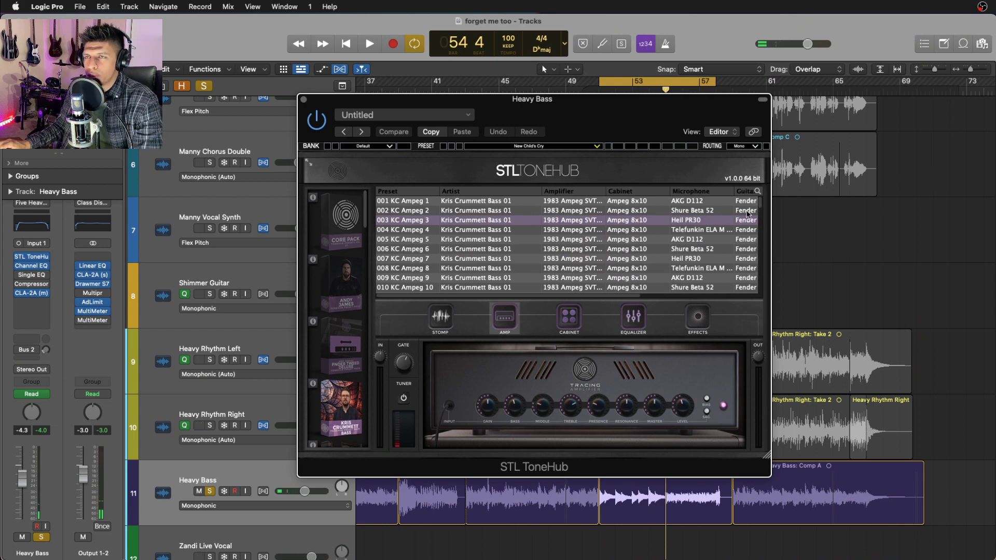
left_click_drag(499, 96, 648, 132)
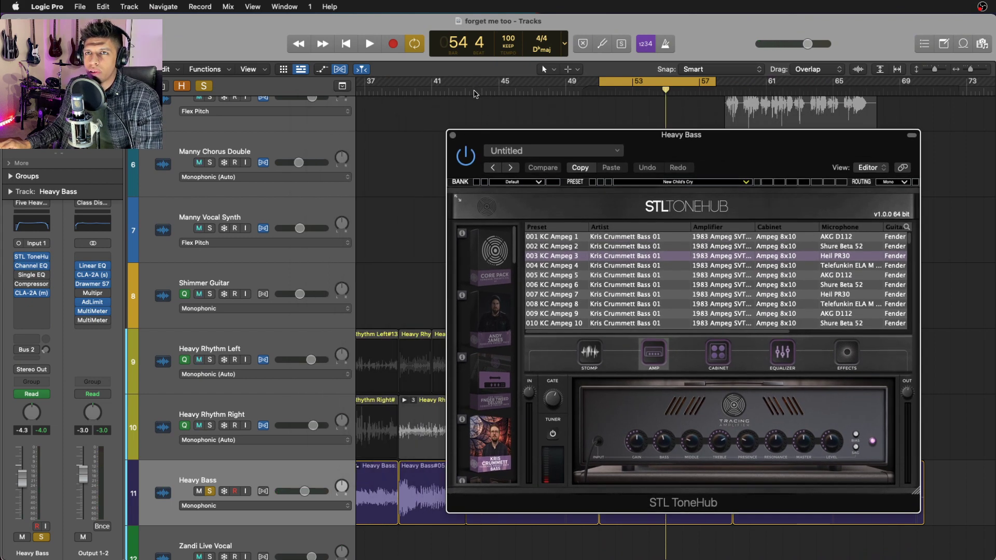
Turn off cycling and play the soloed Heavy Bass from the song's opening section.
left_click(476, 94)
scroll(514, 112, "left", 10)
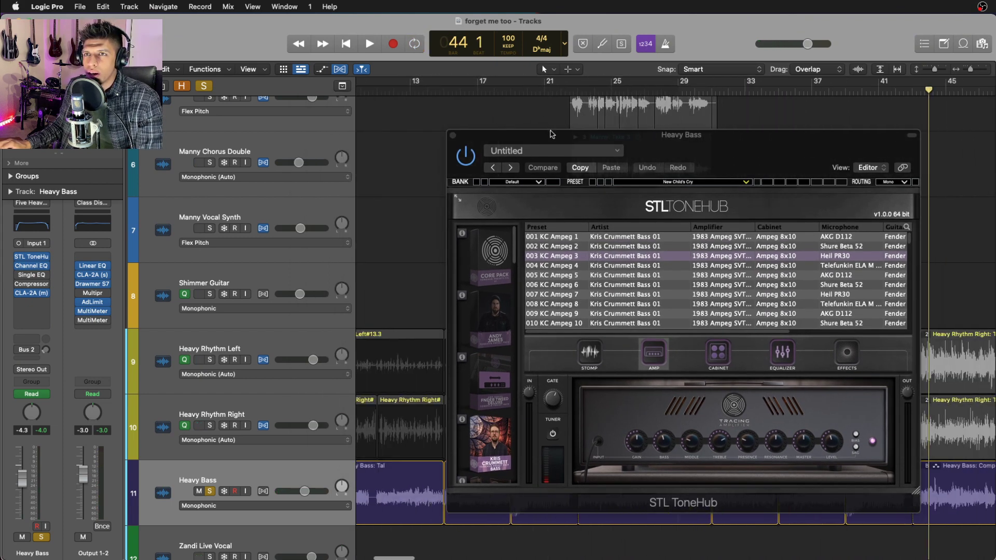
scroll(486, 106, "left", 5)
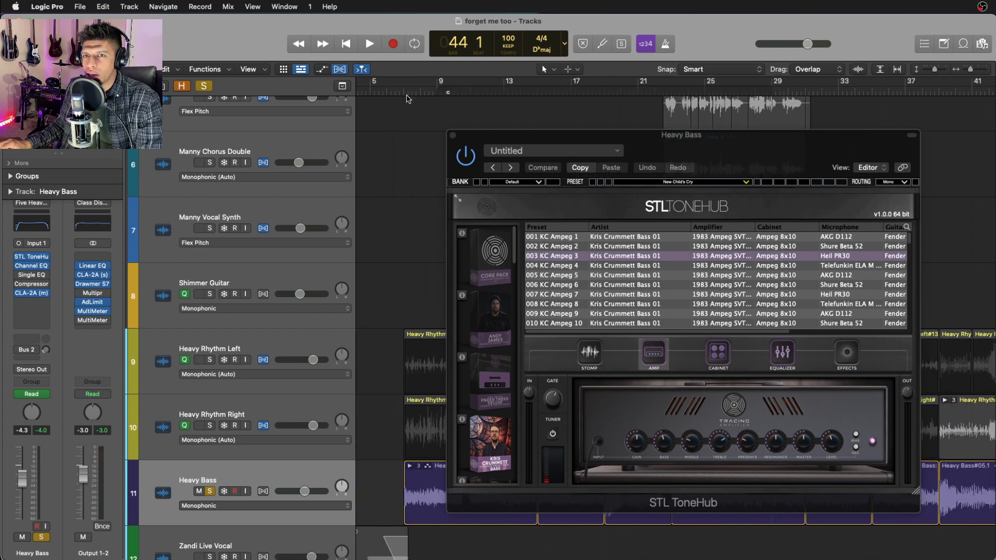
key("space")
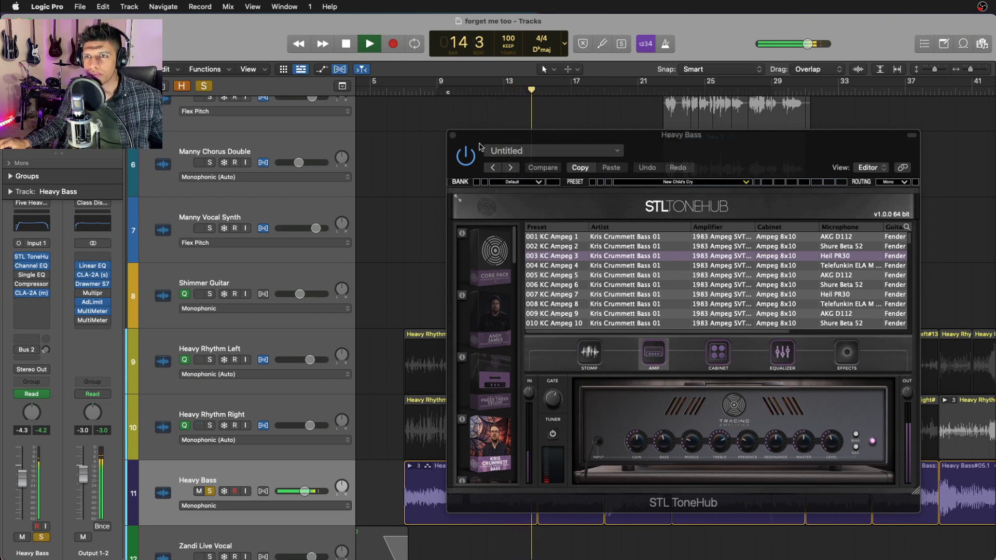
Move the ToneHub window off the tracks, audition the Heavy Bass with its solo off and on, and enable the metronome.
left_click_drag(489, 155, 618, 110)
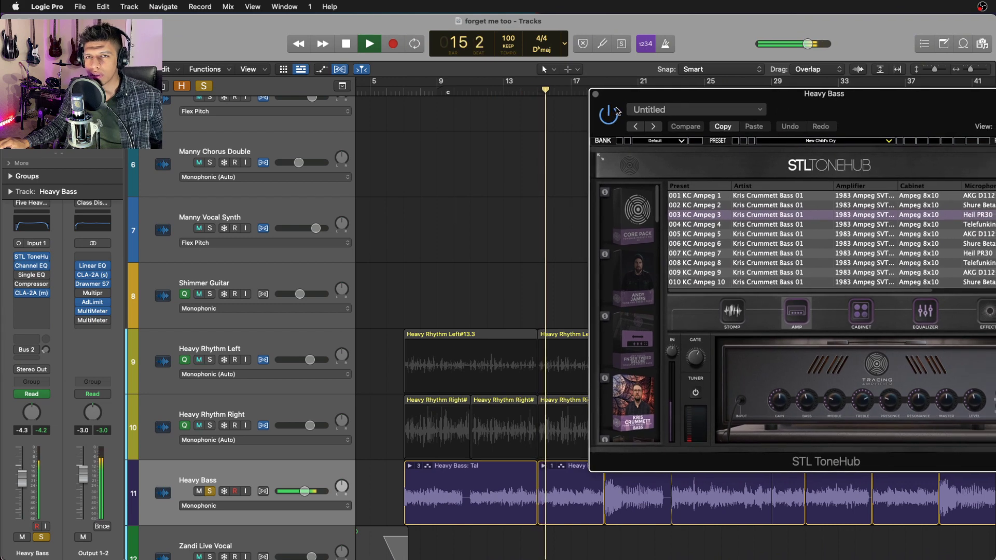
key("s")
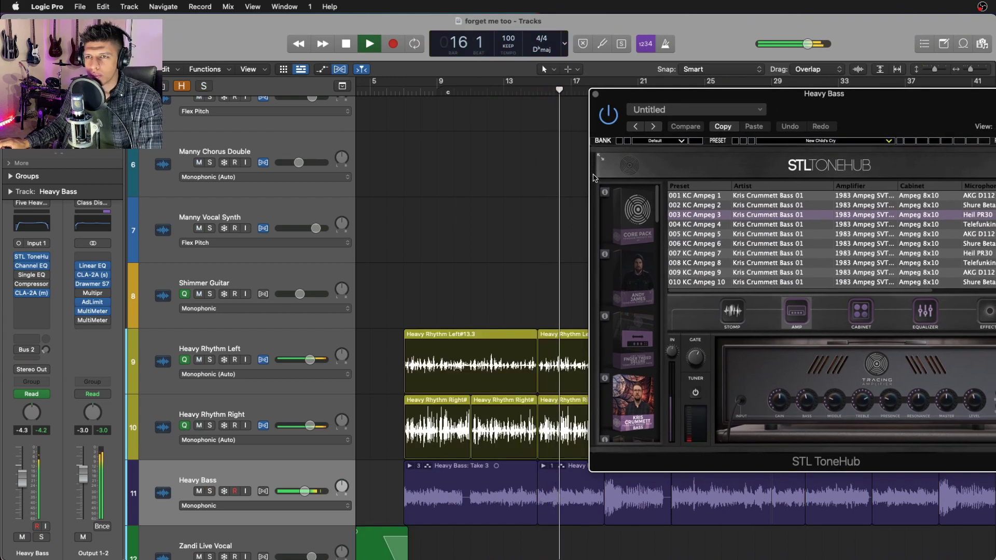
key("s")
key("k")
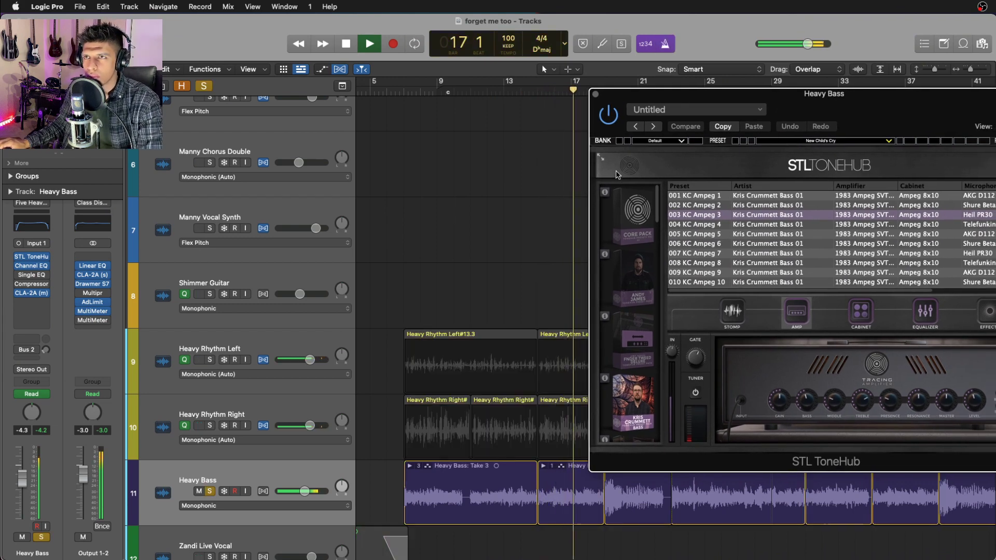
Move the ToneHub window away from the regions and compare the Heavy Bass soloed against the full mix.
left_click_drag(843, 125, 342, 105)
key("s")
key("s")
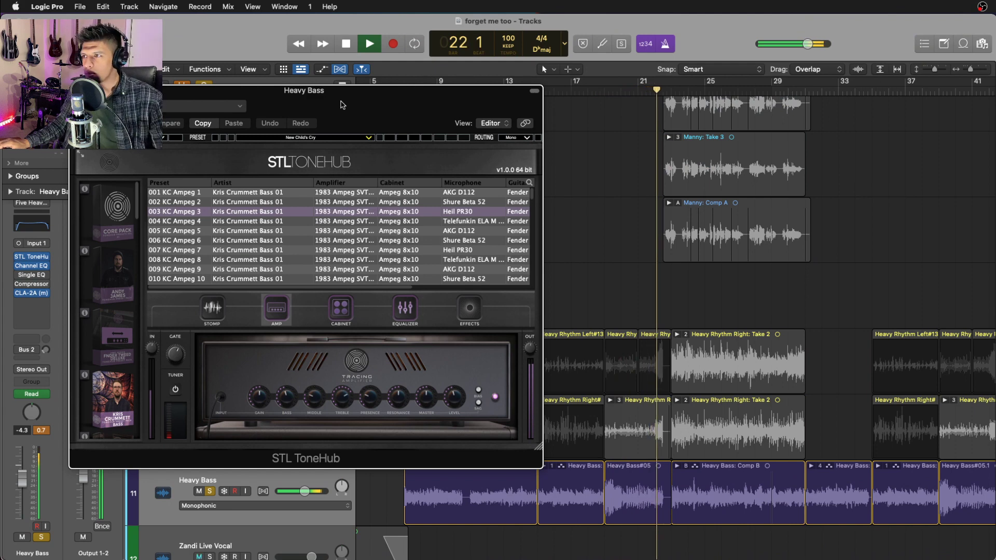
key("s")
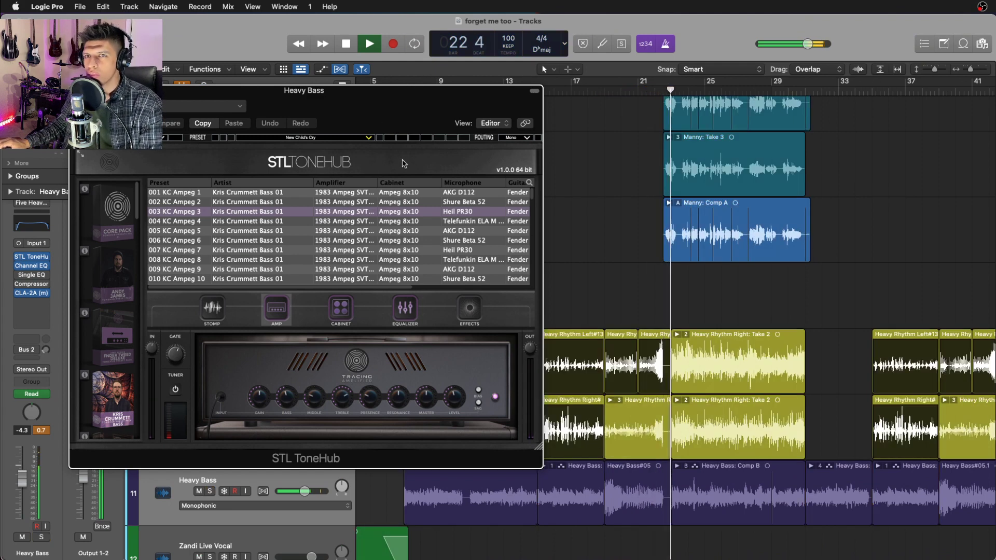
Move the ToneHub window down, set a cycle range from bar 23 to about bar 36, and play the Heavy Bass soloed.
left_click_drag(177, 101, 280, 101)
left_click_drag(597, 97, 503, 154)
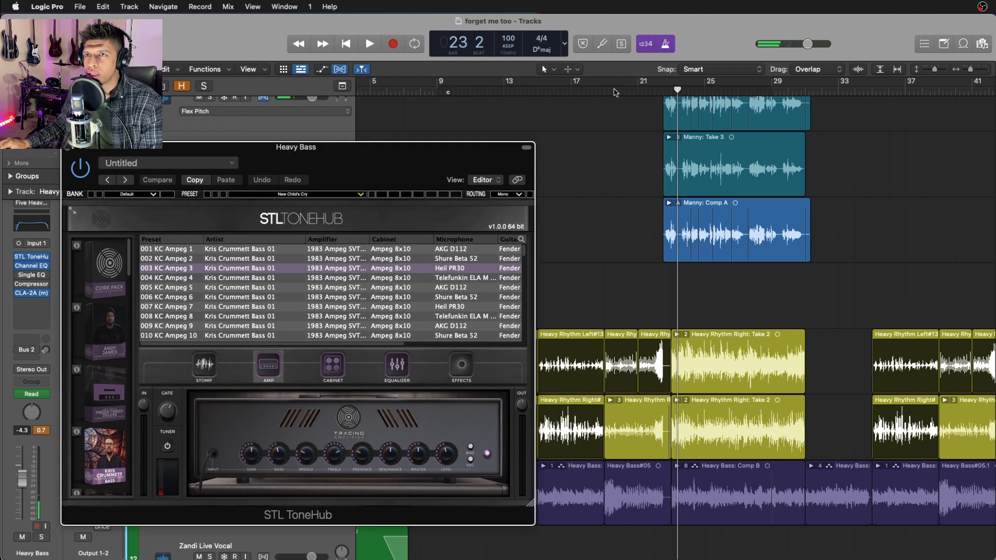
left_click_drag(607, 93, 837, 84)
key("s")
key("space")
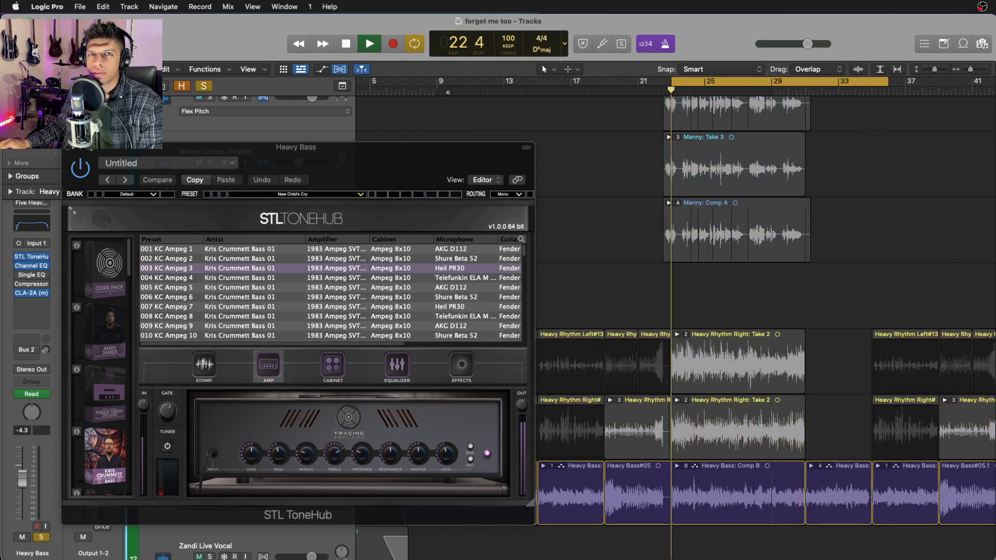
Audition the Heavy Bass with Channel EQ and CLA-2A (m) bypassed, and inspect the Channel EQ curve.
left_click(71, 147)
left_click(18, 265)
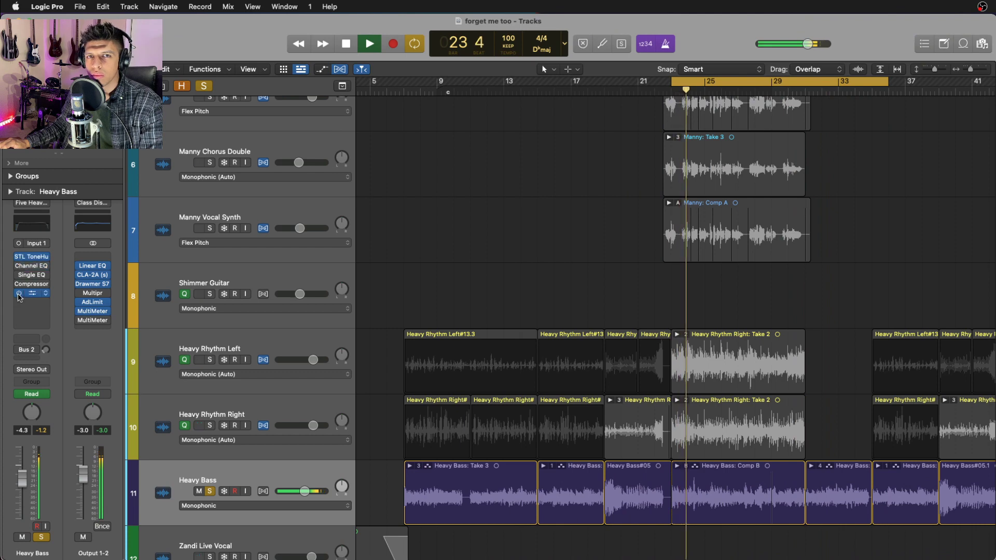
left_click(18, 293)
left_click(41, 267)
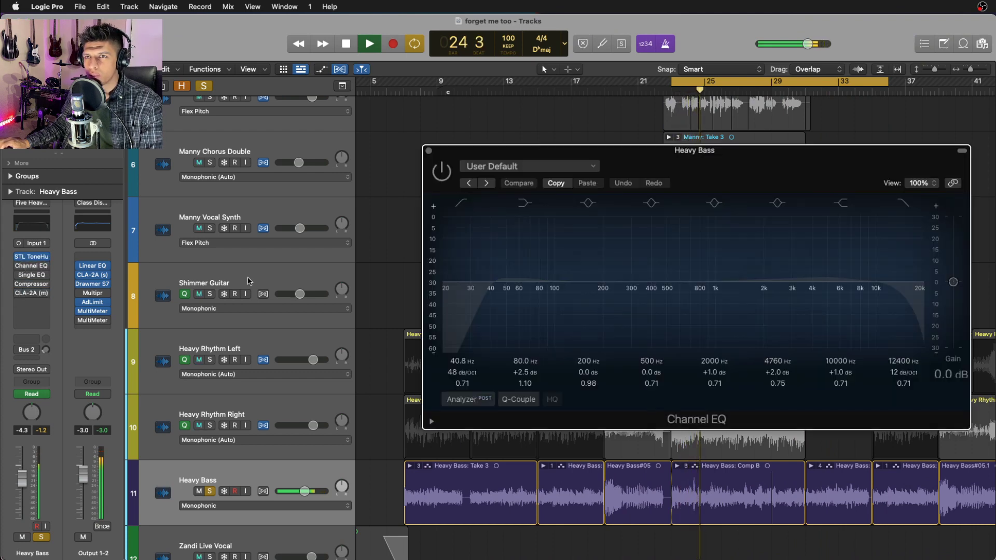
key("space")
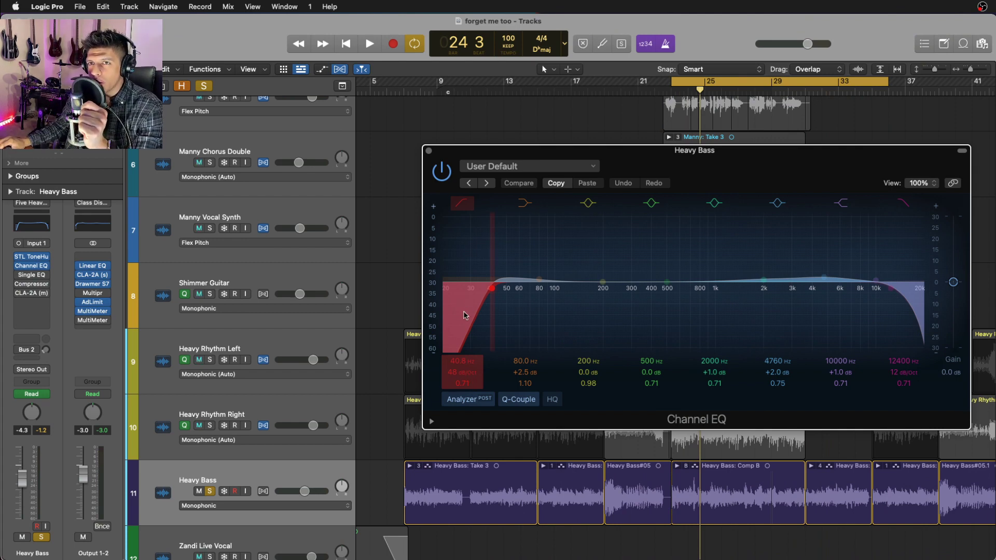
left_click(428, 152)
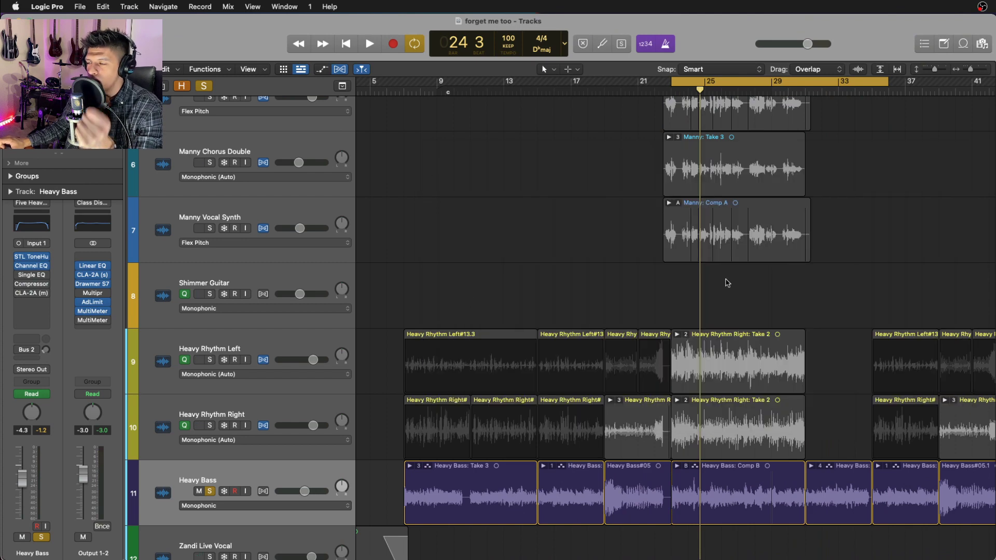
Compare the soloed Heavy Bass with its CLA-2A (m) compressor on and bypassed, and return to the full mix.
scroll(728, 283, "down", 3)
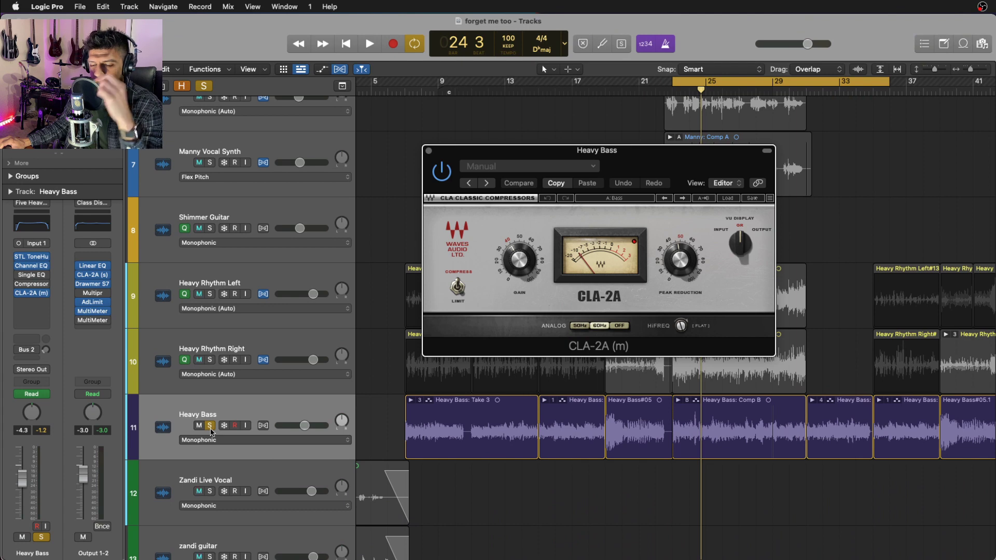
key("space")
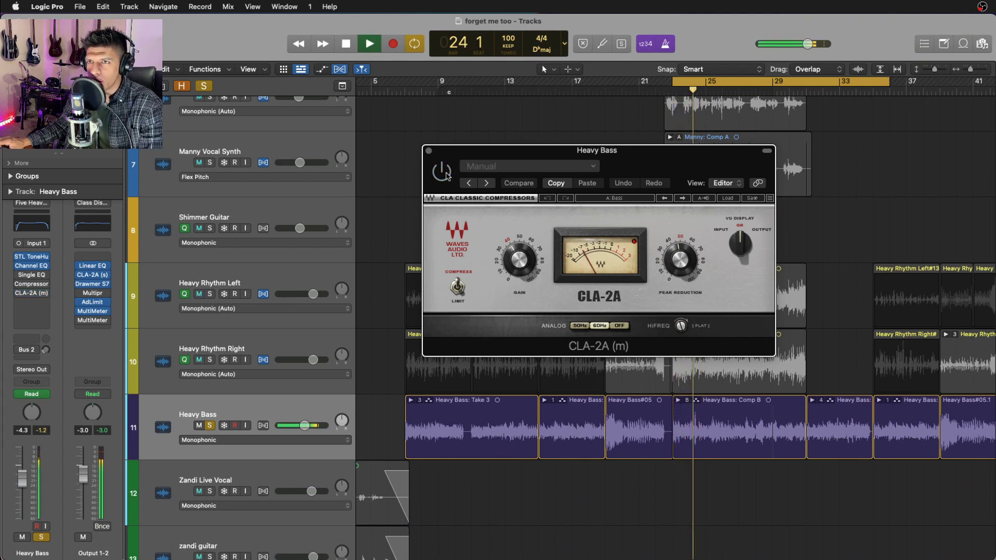
left_click(429, 151)
key("s")
Turn off cycling, select the Cymbals track in the Drums stack, and audition its Drum Out bus soloed.
key("super+Left")
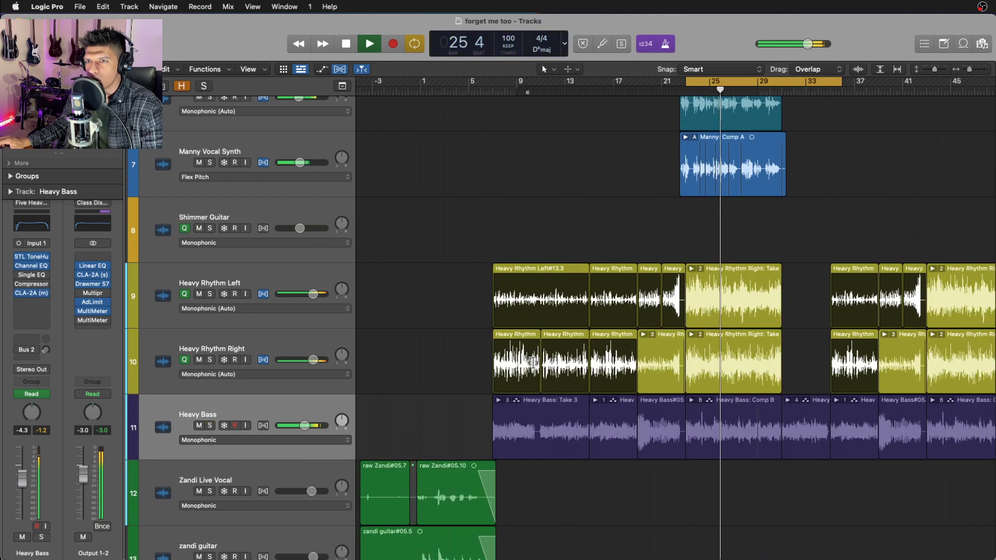
key("super+Up")
key("c")
scroll(564, 399, "down", 10)
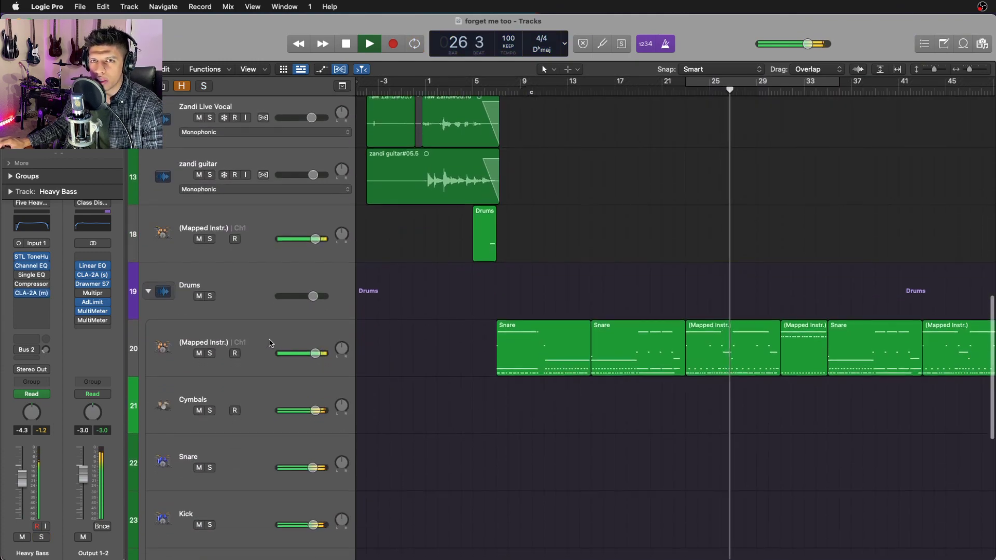
left_click(271, 344)
key("Down")
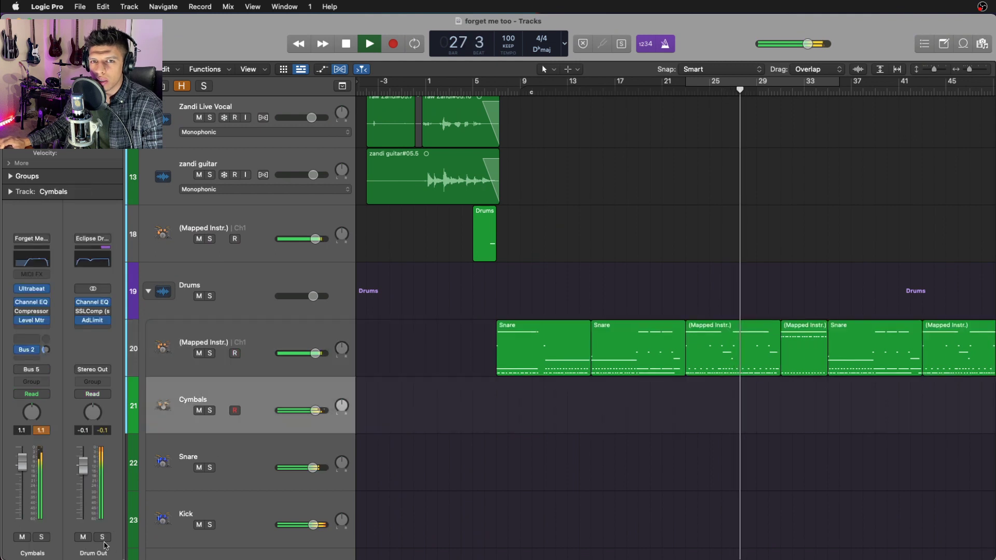
left_click(103, 540)
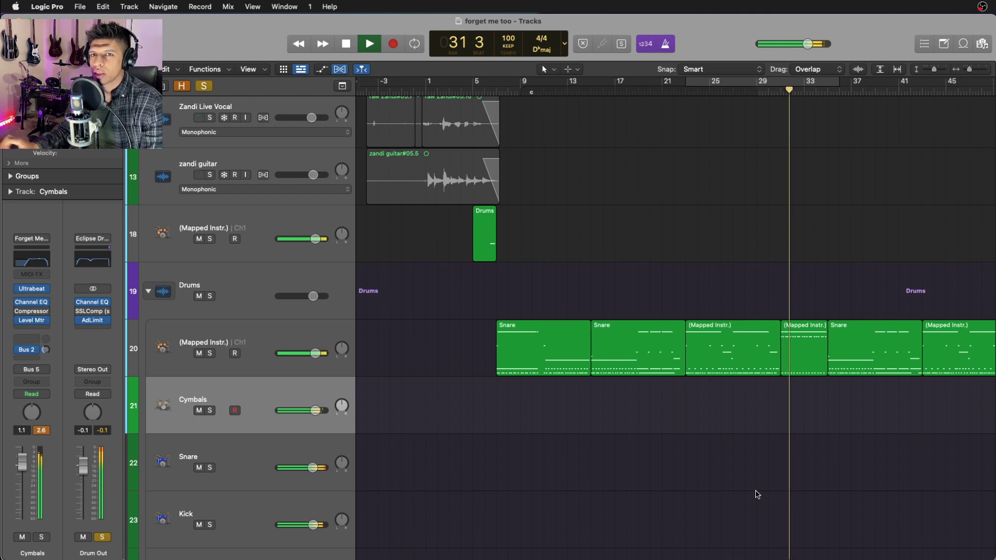
key("space")
Open Ultrabeat on the Cymbals track and audition its Snare Main and Kick 1 sounds.
scroll(734, 494, "down", 6)
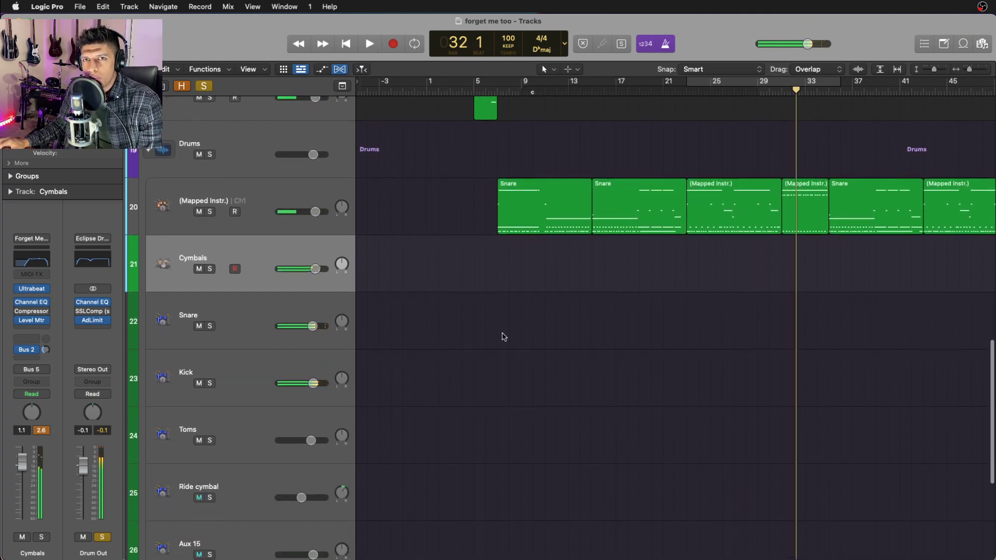
key("super+Left")
key("super+Left")
key("super+Left")
key("super+Left")
key("super+Left")
key("super+Up")
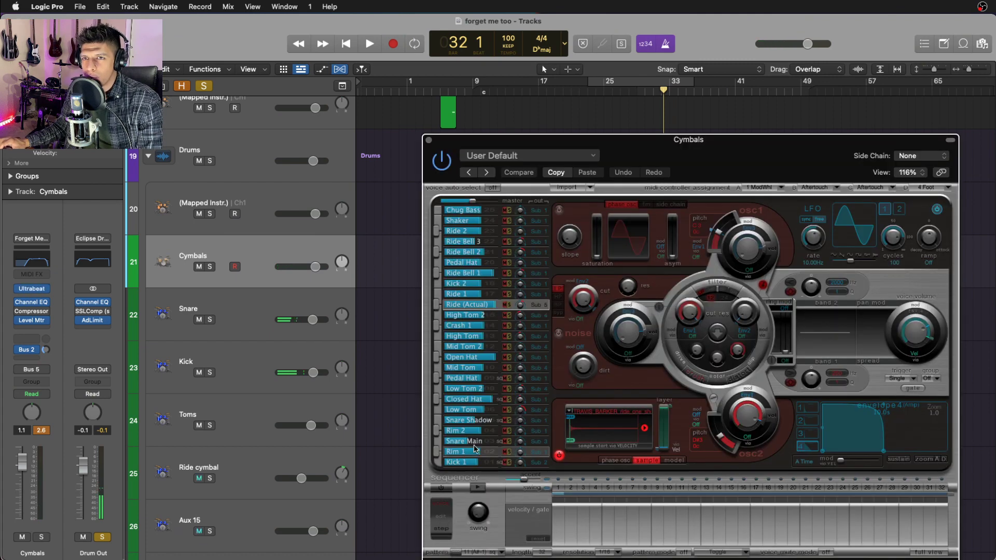
left_click(480, 442)
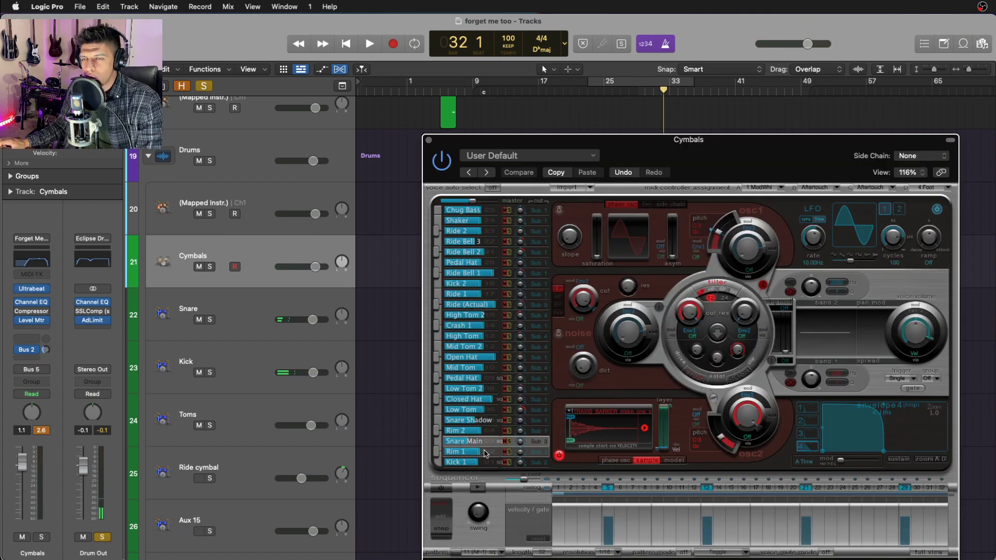
left_click(487, 462)
left_click(443, 442)
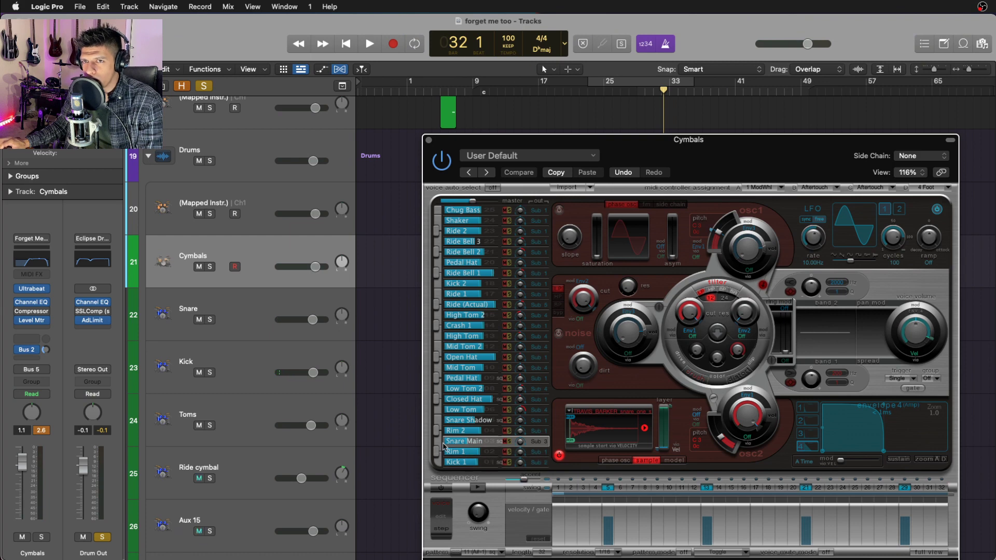
left_click(441, 463)
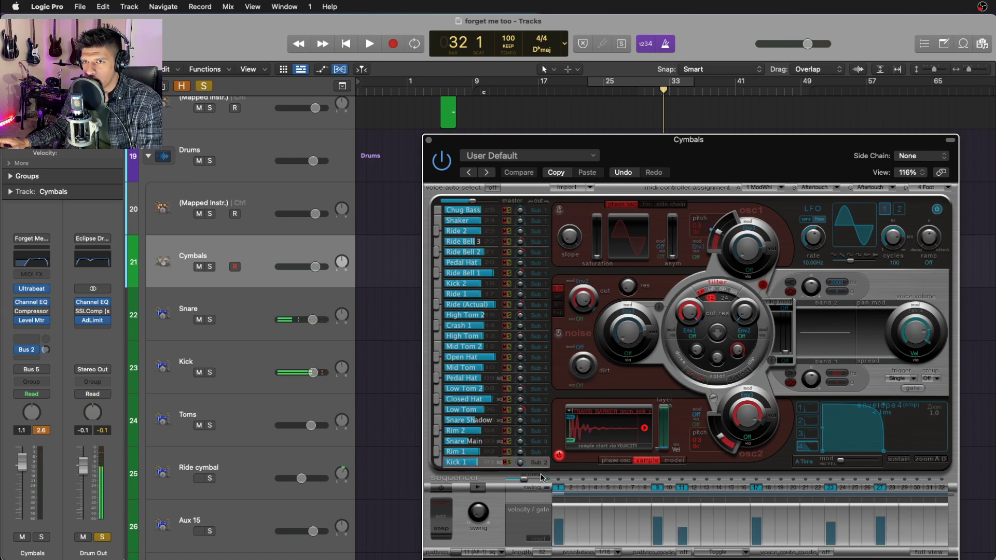
left_click(482, 420)
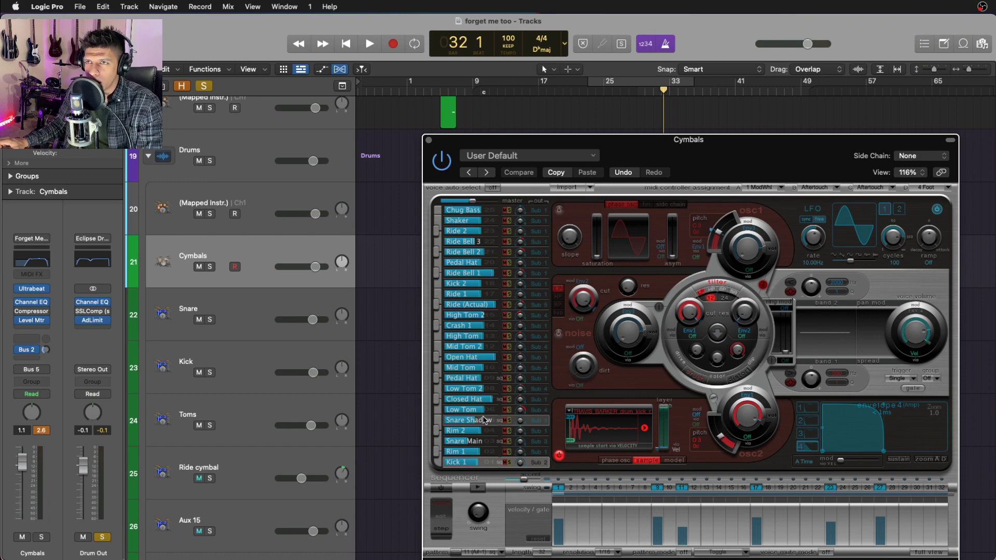
left_click(430, 141)
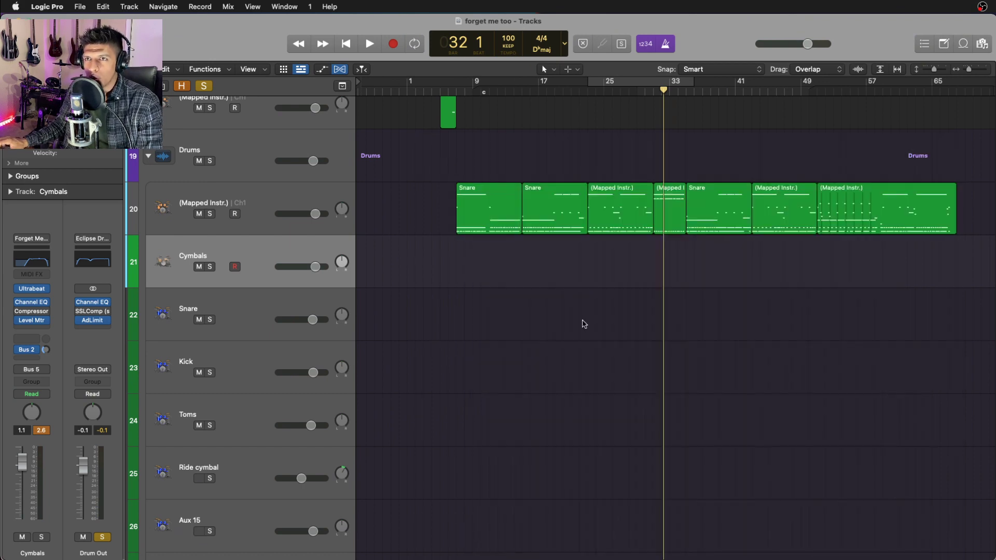
Open all regions of the Mapped Instr. drum track in the Piano Roll and play them from about bar 11.
left_click_drag(414, 214, 864, 228)
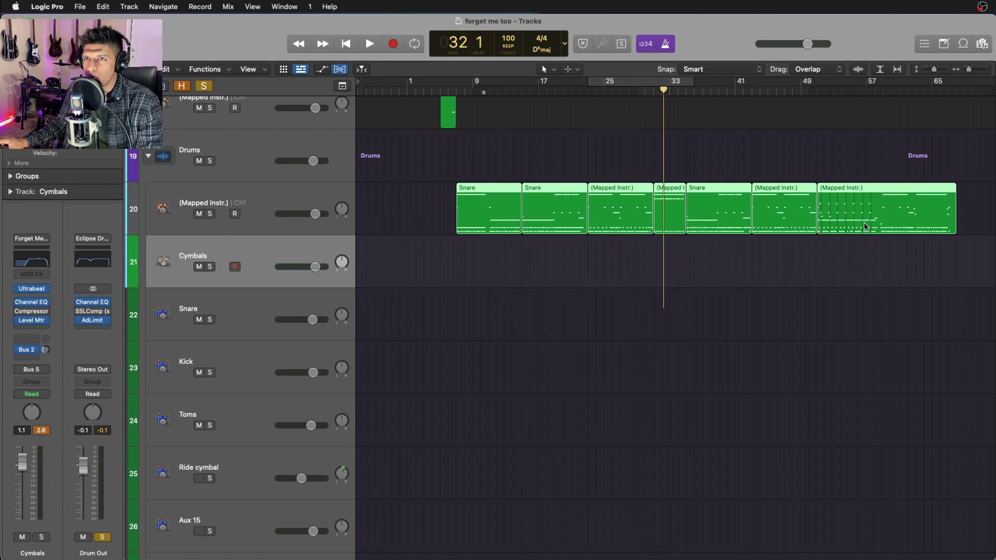
key("p")
left_click_drag(475, 91, 489, 92)
key("space")
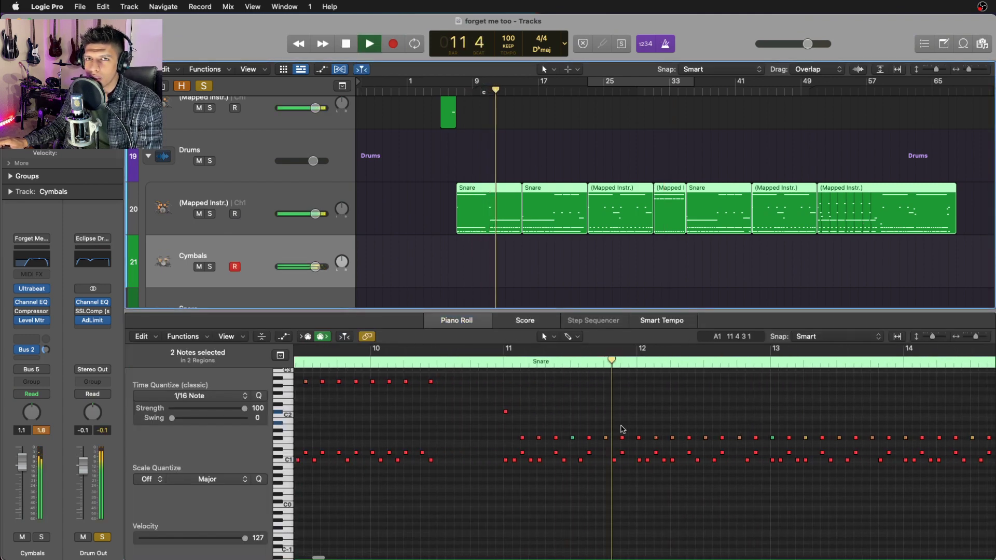
key("space")
Select the drum note rows around bars 10 to 13 in turn, from the C1 row up to the row just below C3.
left_click_drag(492, 476, 582, 458)
left_click_drag(500, 454, 601, 459)
left_click_drag(505, 436, 806, 432)
left_click_drag(596, 410, 313, 393)
scroll(509, 425, "right", 1)
scroll(498, 424, "up", 2)
scroll(485, 422, "right", 1)
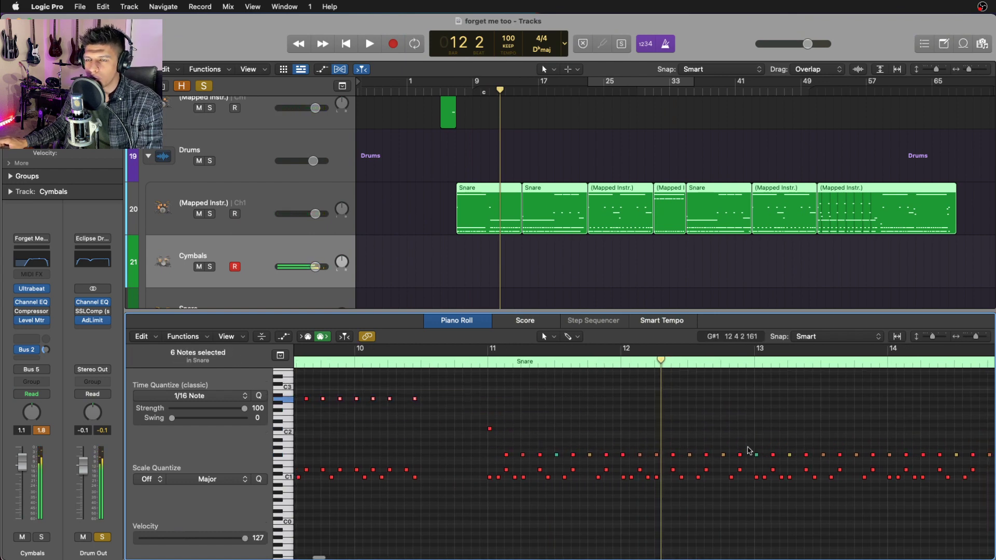
Clear the note selection and play the drums from bar 12 to about bar 19, following the notes in the Piano Roll.
key("space")
left_click(739, 515)
scroll(739, 514, "left", 5)
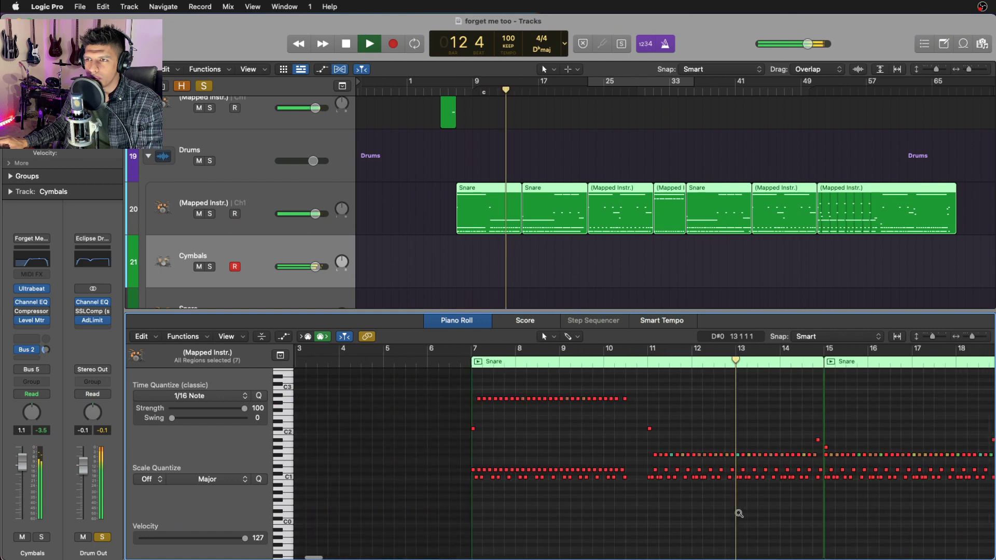
scroll(739, 514, "left", 2)
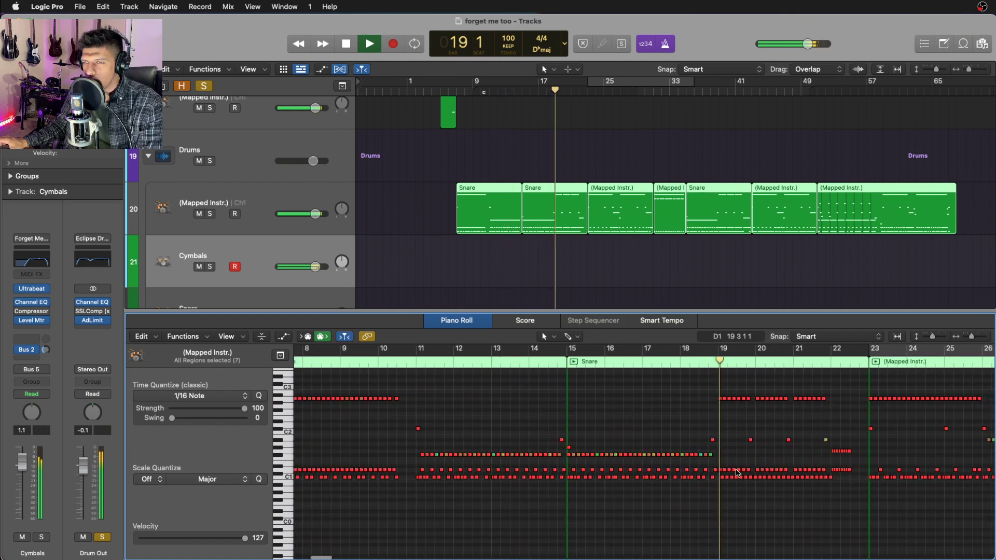
scroll(737, 472, "right", 3)
key("space")
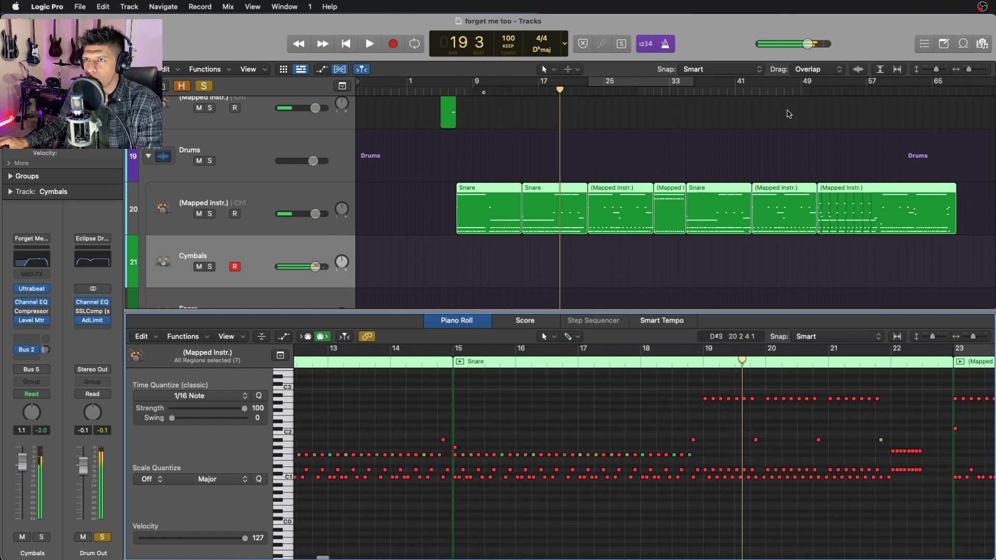
Audition the drum regions starting from about bar 43 and from about bar 49.
left_click(754, 90)
left_click(730, 117)
key("space")
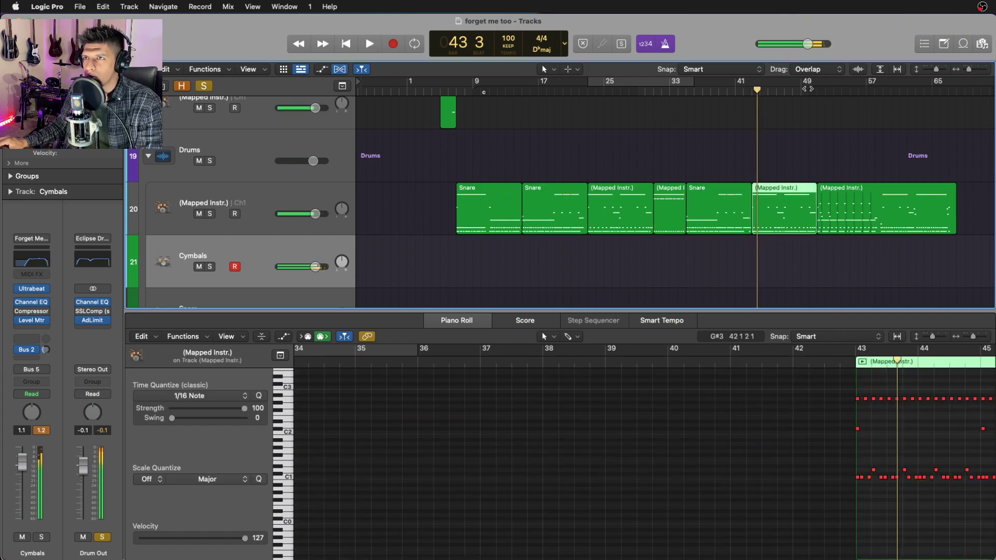
left_click(808, 89)
key("space")
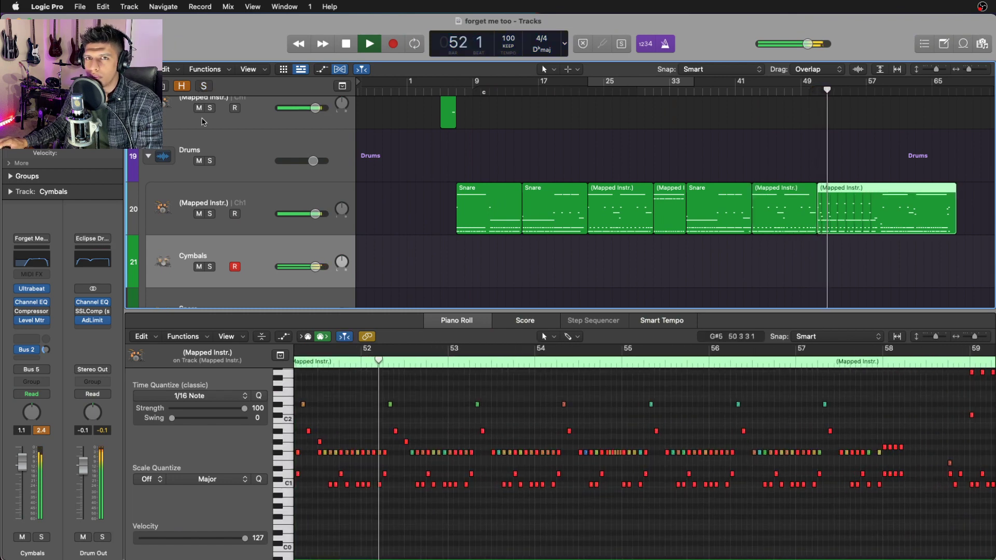
Solo the Drum Out bus again, examine the pattern in bars 52 to 56, and close the Piano Roll.
left_click(103, 538)
scroll(489, 493, "up", 3)
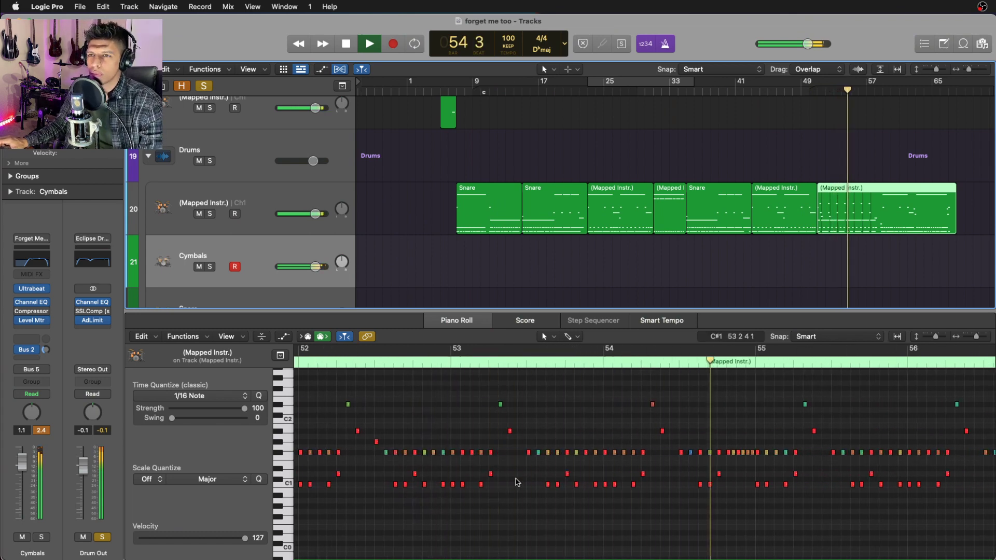
key("space")
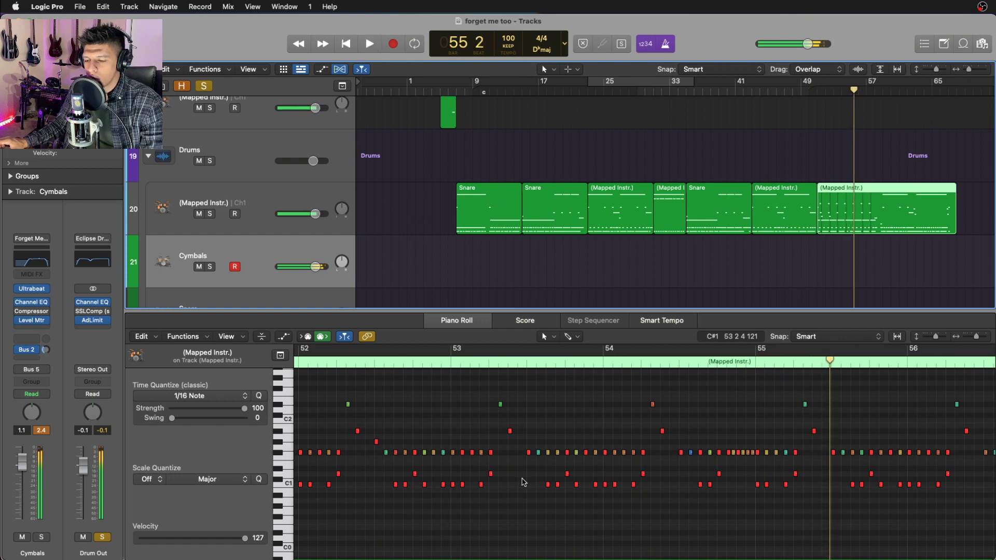
key("e")
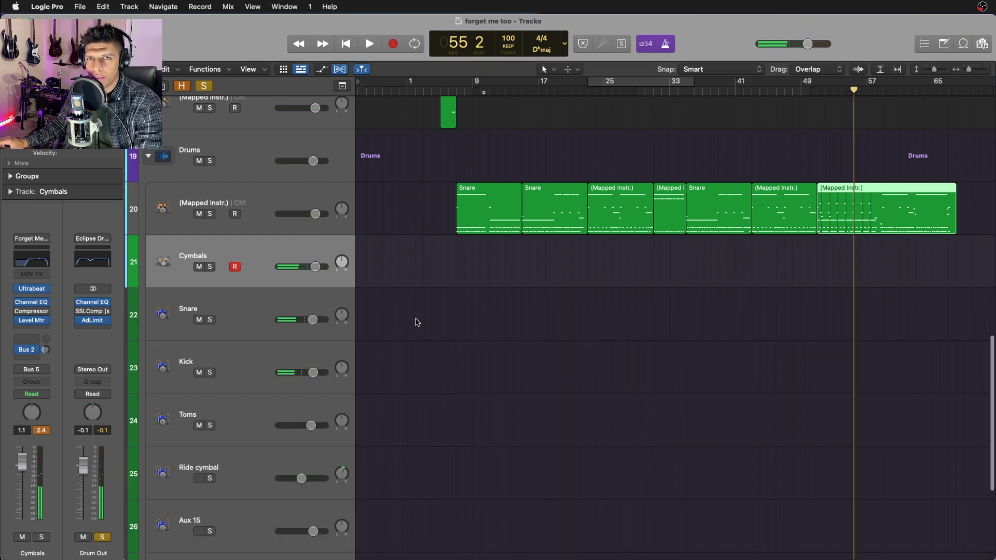
Toggle the Ride cymbal's solo, mute the track, and play the drums from bar 55 without it.
left_click(232, 475)
key("s")
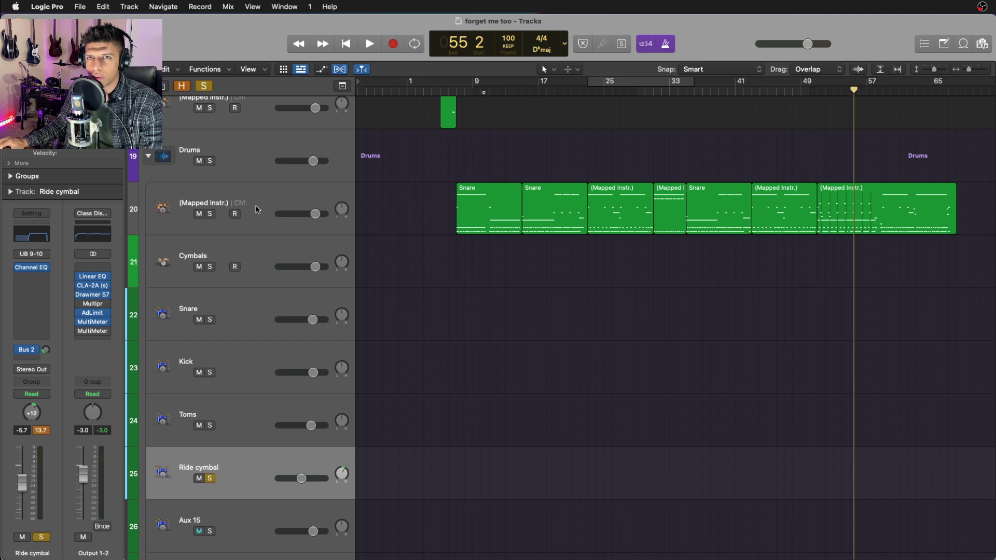
key("s")
key("m")
key("space")
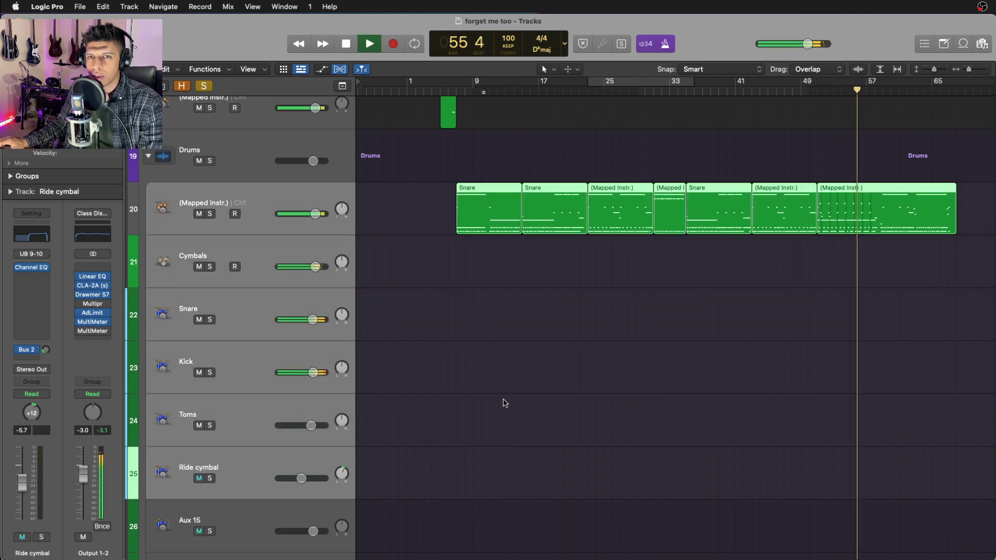
key("space")
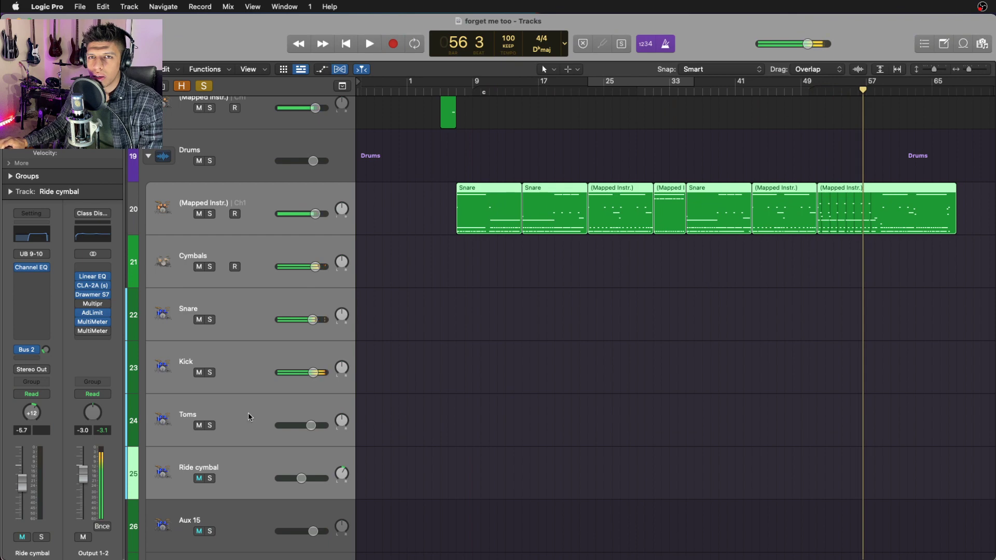
Unmute and solo the Ride cymbal and play the drums from bar 56 with it.
left_click(248, 413)
left_click(235, 468)
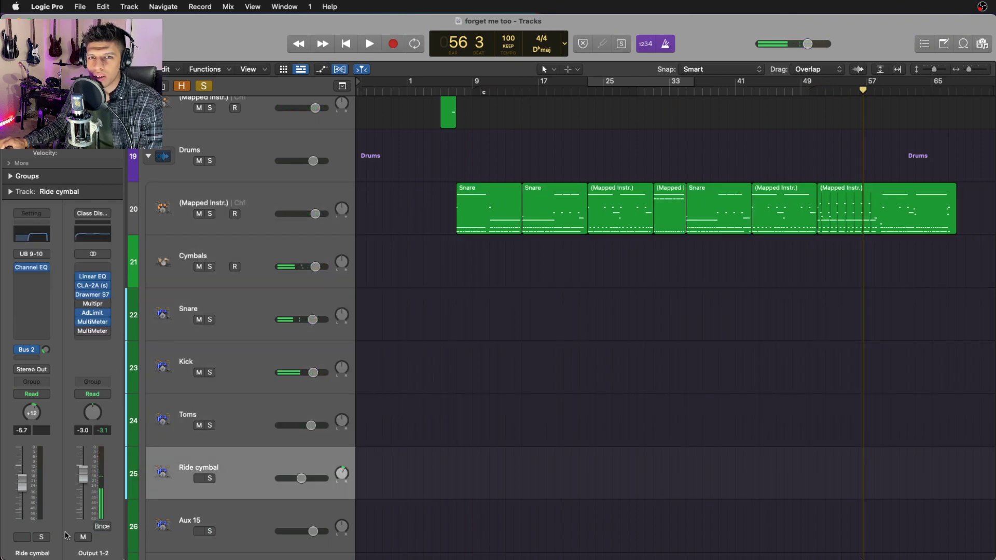
key("space")
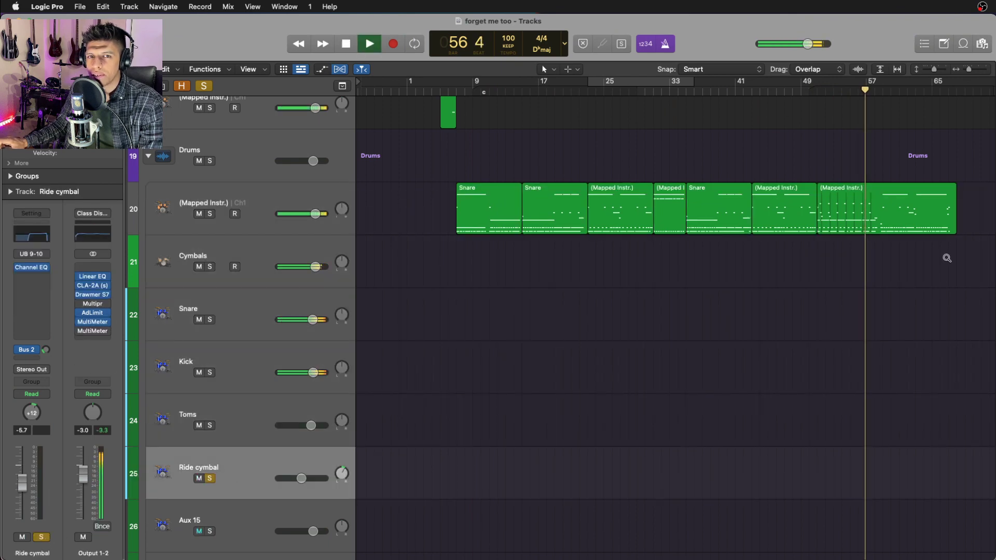
Replay the soloed Ride cymbal from bar 51, examine the last drum region's pattern in the Piano Roll, and close the editor.
scroll(948, 259, "up", 2)
scroll(947, 259, "right", 2)
key("space")
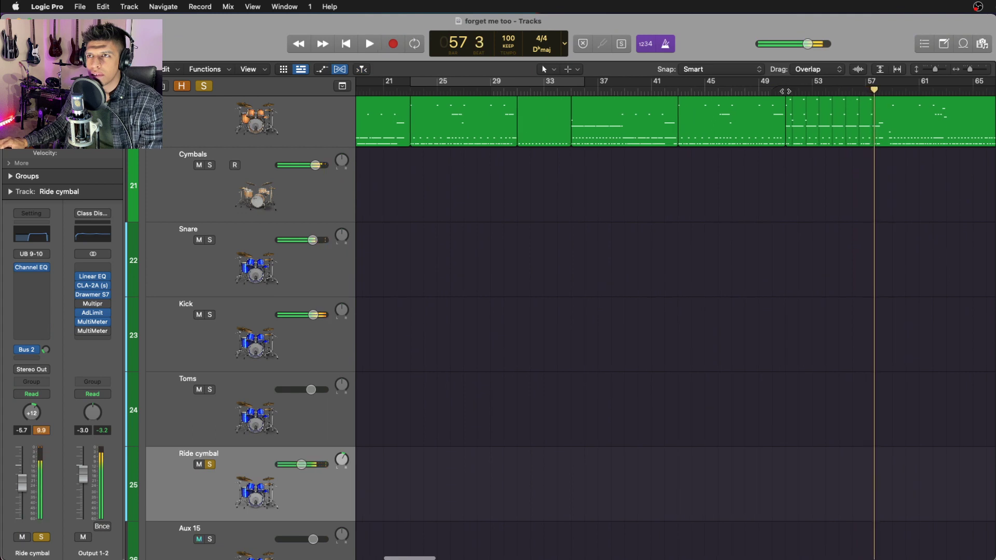
left_click(784, 90)
key("space")
double_click(815, 114)
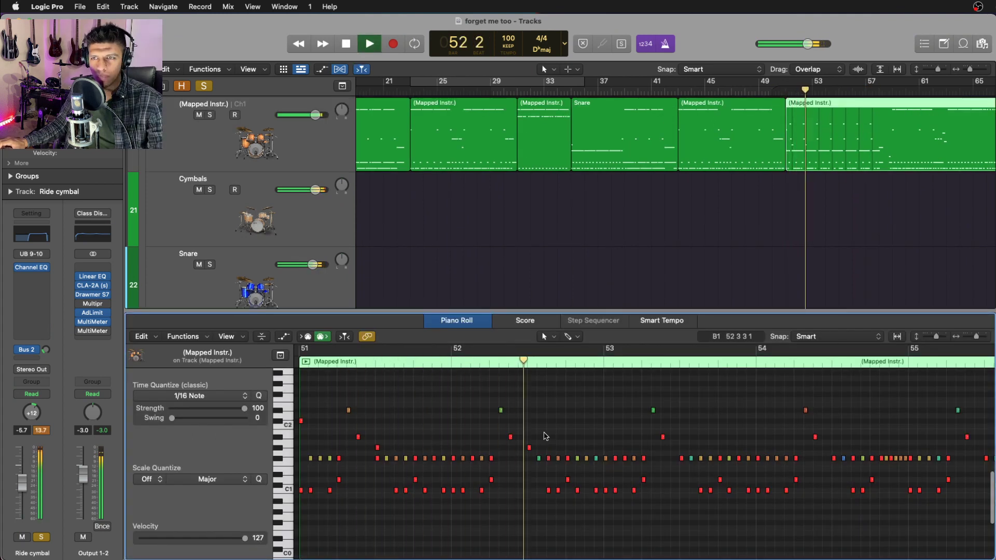
key("space")
key("e")
scroll(754, 299, "up", 2)
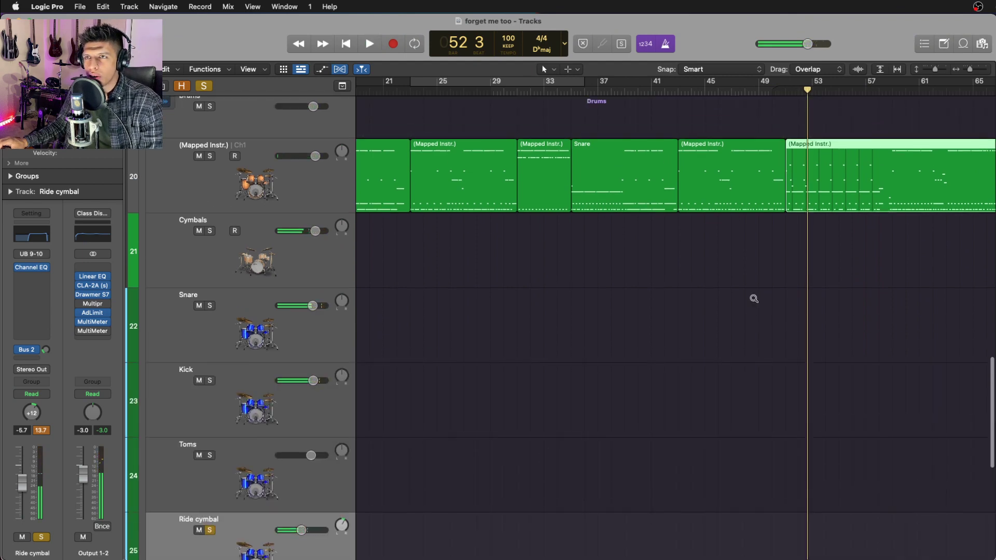
scroll(754, 298, "down", 3)
scroll(754, 298, "down", 2)
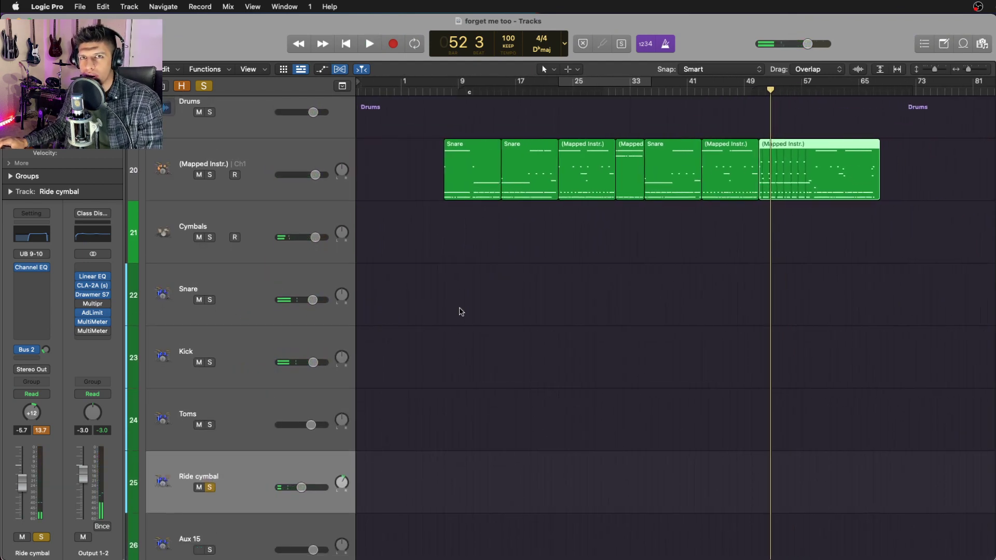
Check the Ultrabeat output options available for the Cymbals track's instrument, leaving the choice unchanged.
left_click(252, 215)
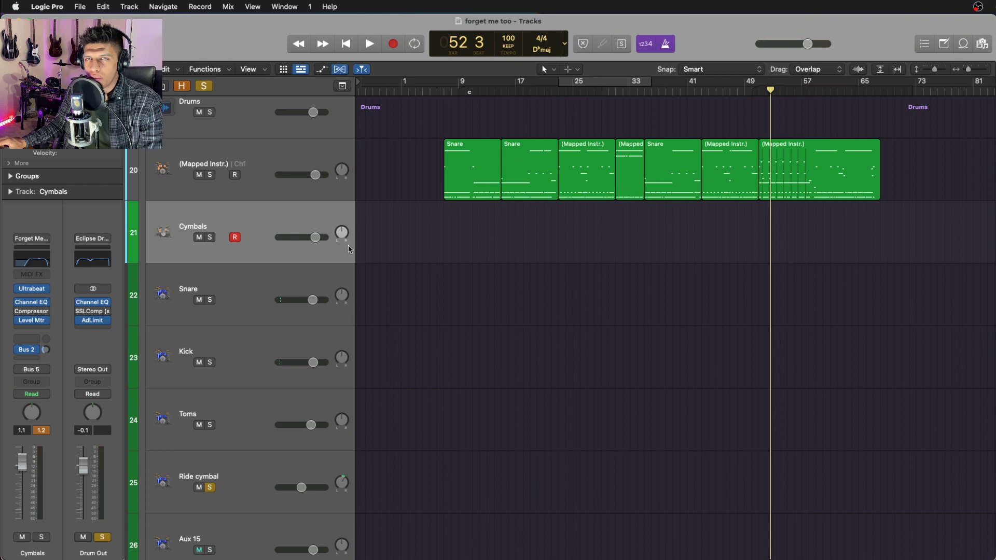
left_click(48, 290)
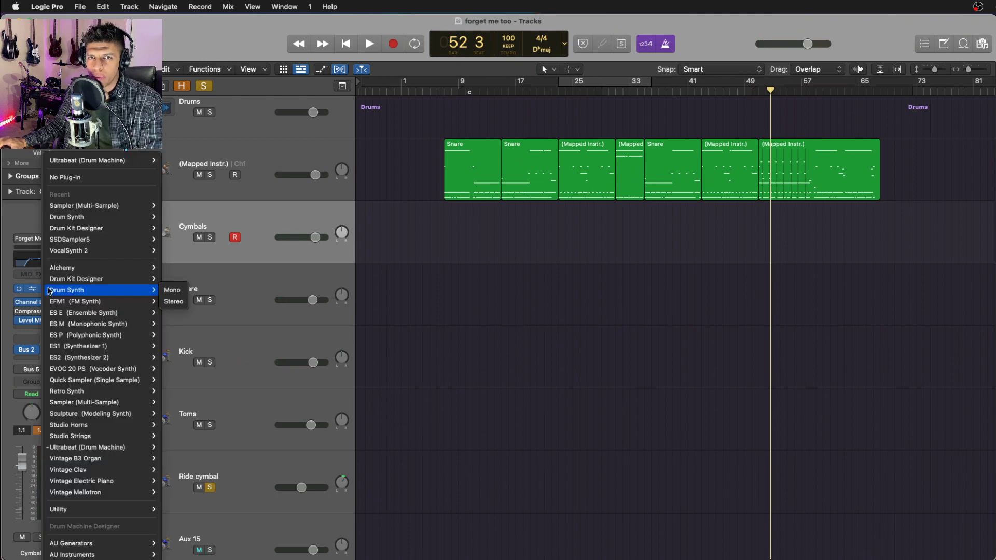
mouse_move(122, 453)
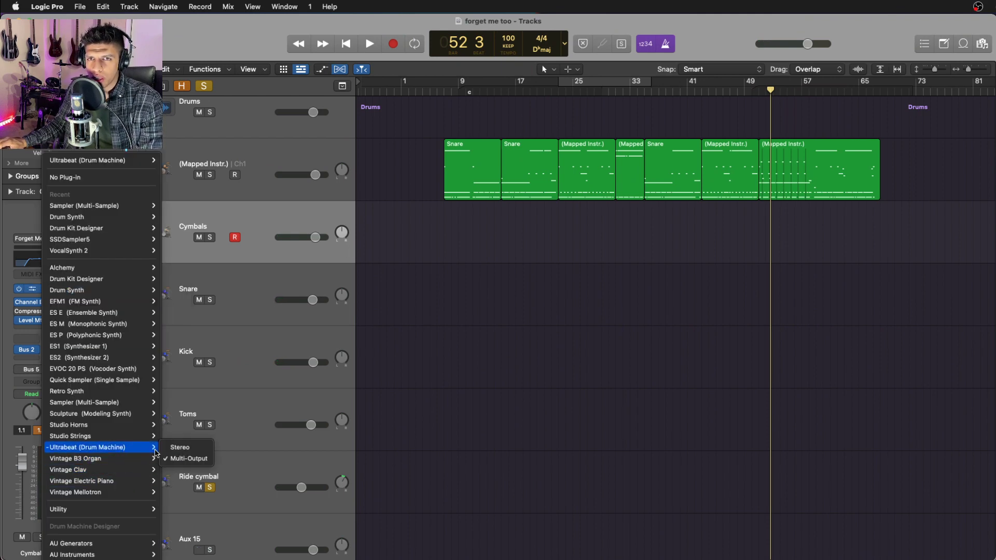
left_click(533, 431)
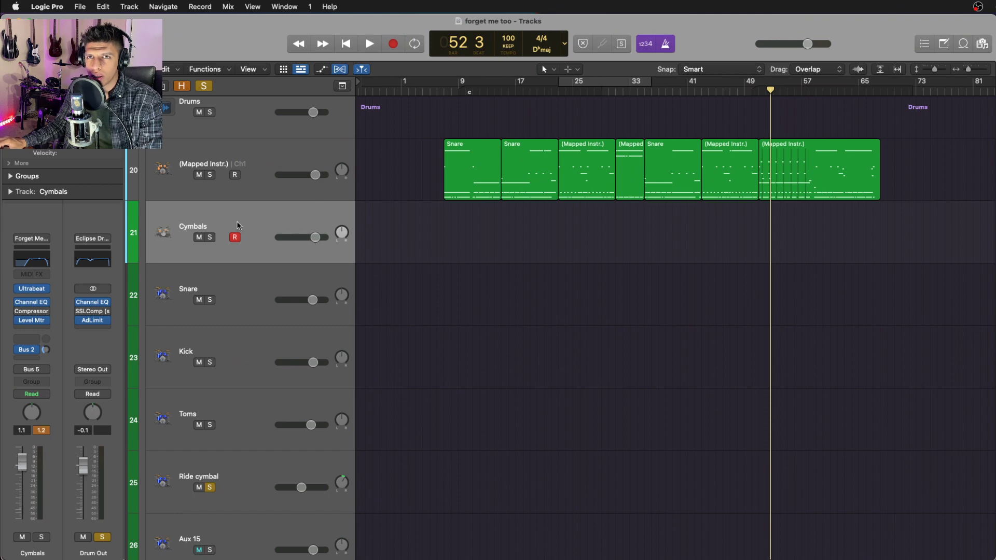
Select all the drum regions on the Mapped Instr. track, show their Piano Roll, and check the track's Mixer reassignment options.
left_click_drag(450, 235, 831, 188)
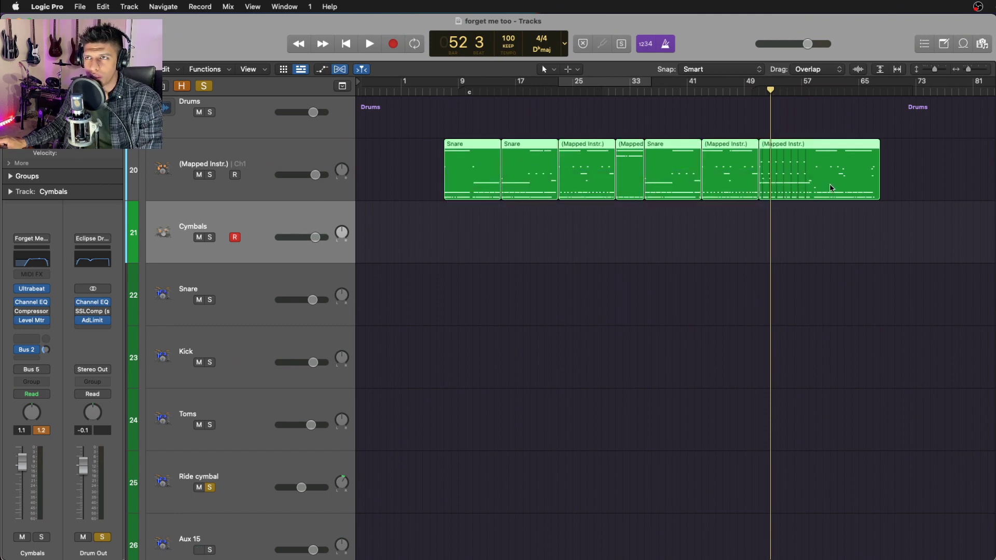
double_click(203, 165)
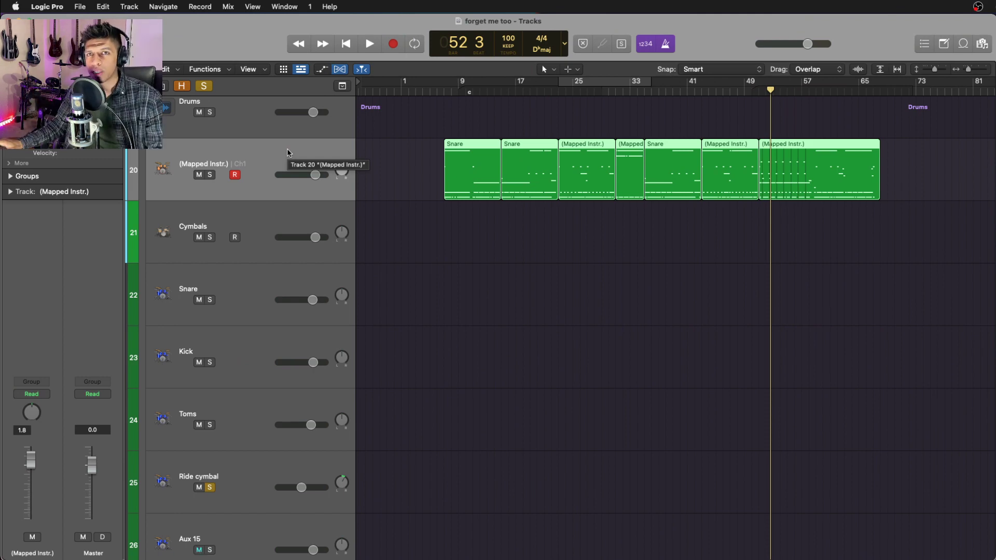
key("e")
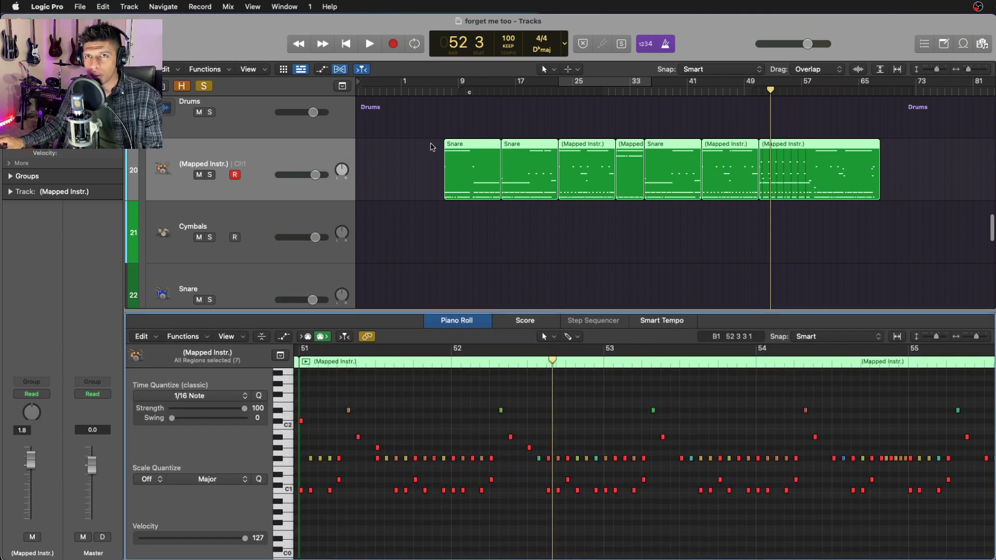
right_click(265, 172)
mouse_move(338, 174)
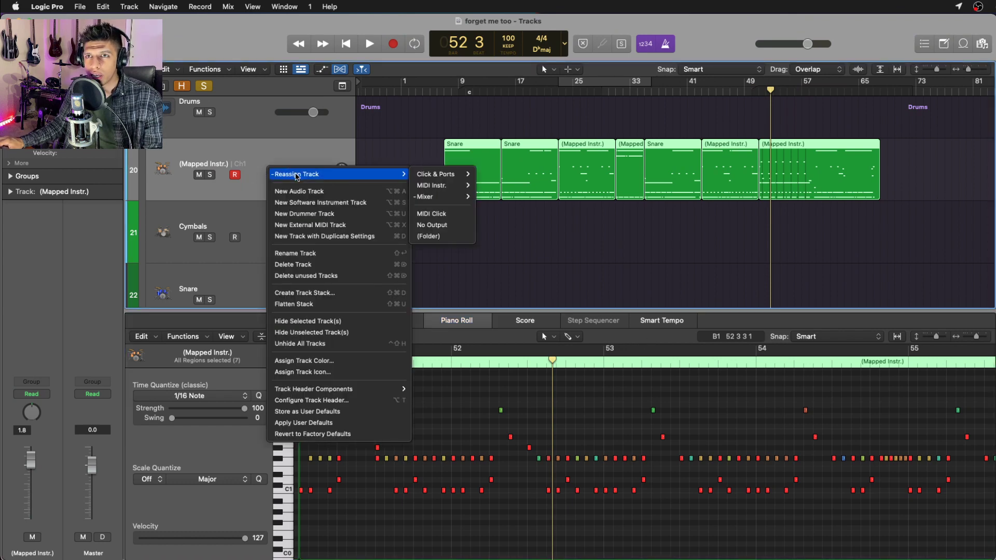
mouse_move(439, 196)
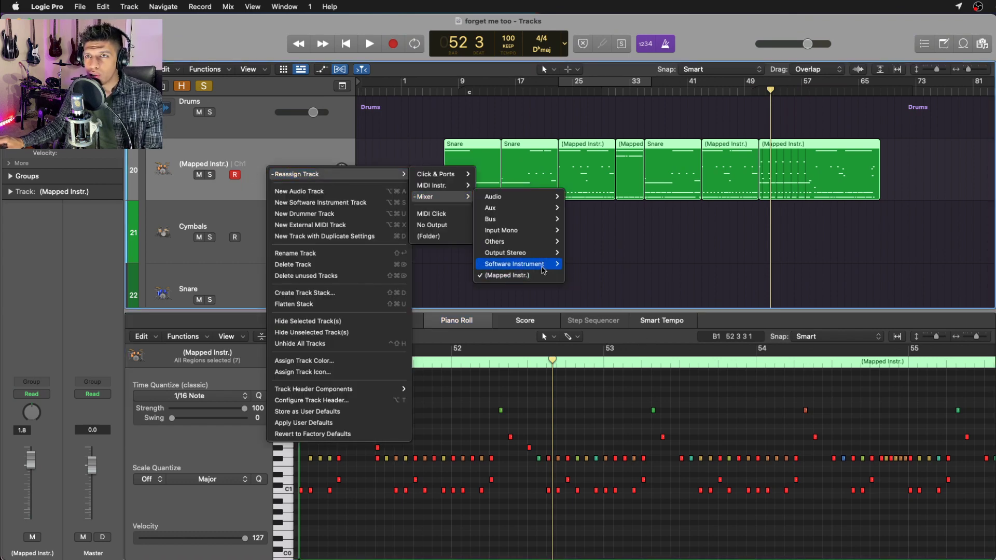
left_click(691, 222)
Check the Mixer reassignment options of the Cymbals track, dismiss them, and close the Piano Roll.
left_click(231, 214)
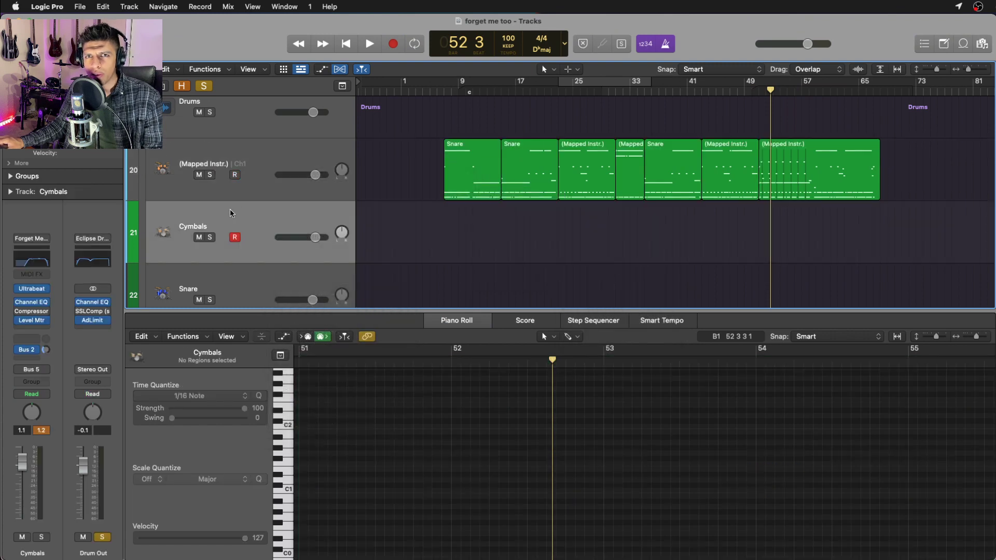
right_click(235, 215)
mouse_move(270, 218)
mouse_move(393, 240)
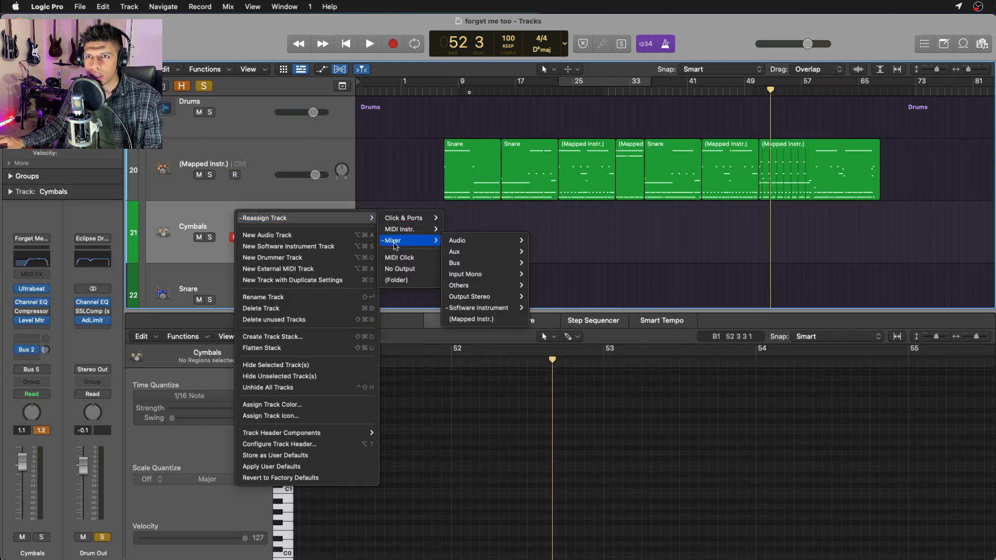
mouse_move(472, 300)
left_click(571, 297)
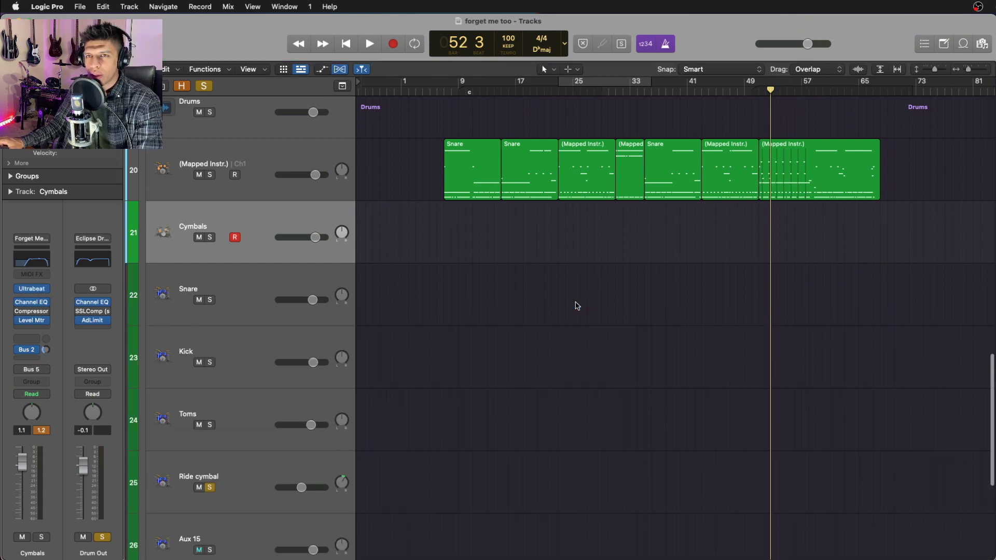
key("e")
Play the drums from bar 52 with the Mixer shown, examine the bus and output channels, and close the Mixer.
key("x")
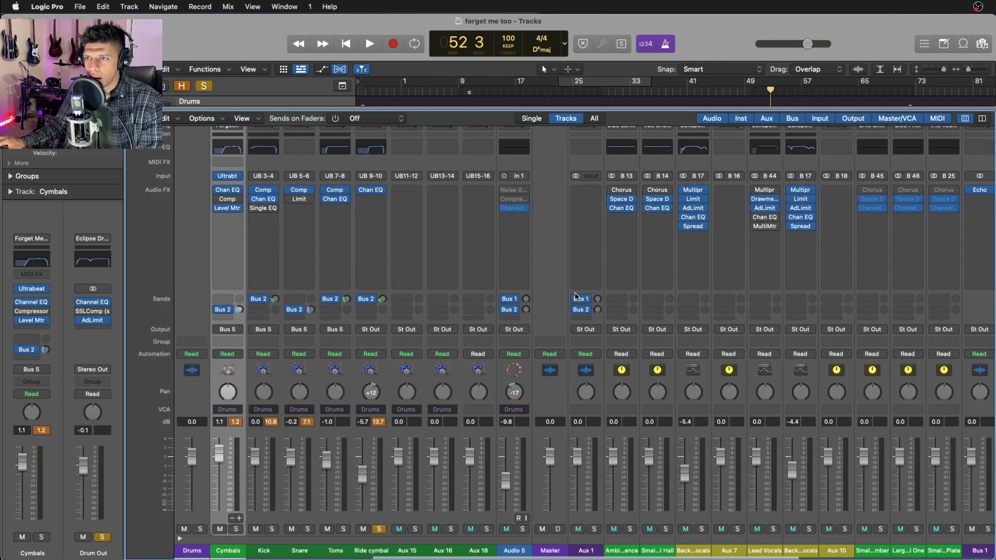
key("space")
scroll(579, 296, "right", 6)
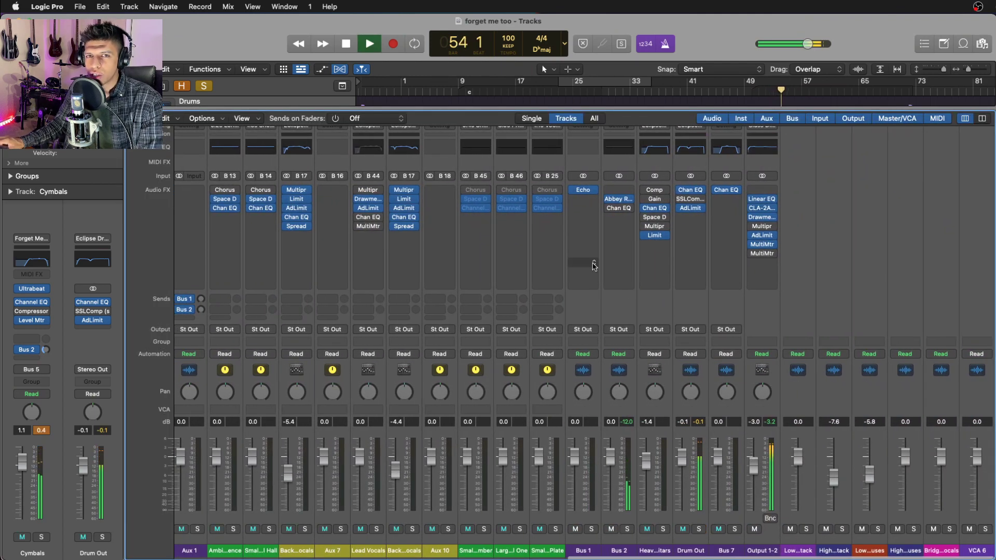
key("x")
Clear the Ride cymbal's solo and replay from bar 51, adding solos on the Kick, Snare, Cymbals, Toms and Ride cymbal in turn.
left_click(209, 487)
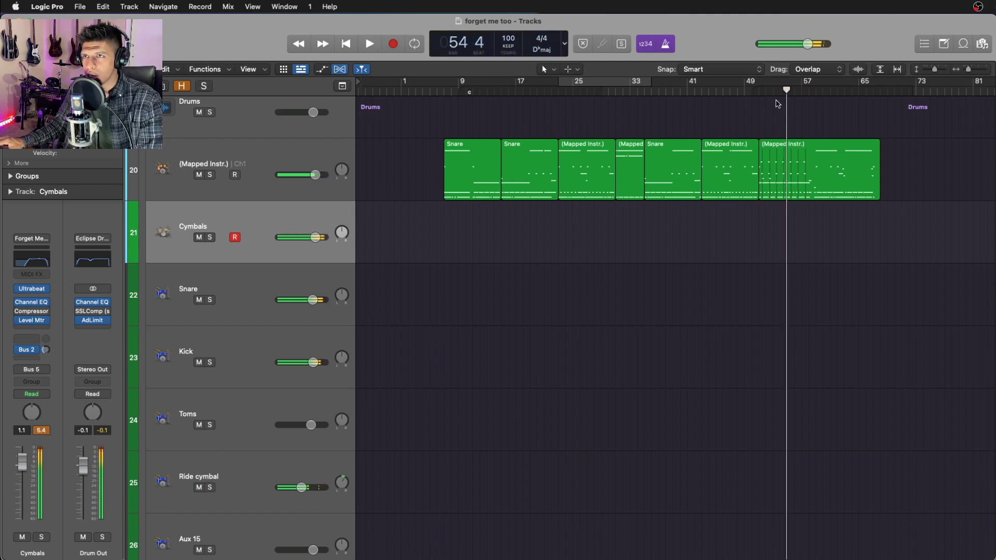
key("space")
key("space")
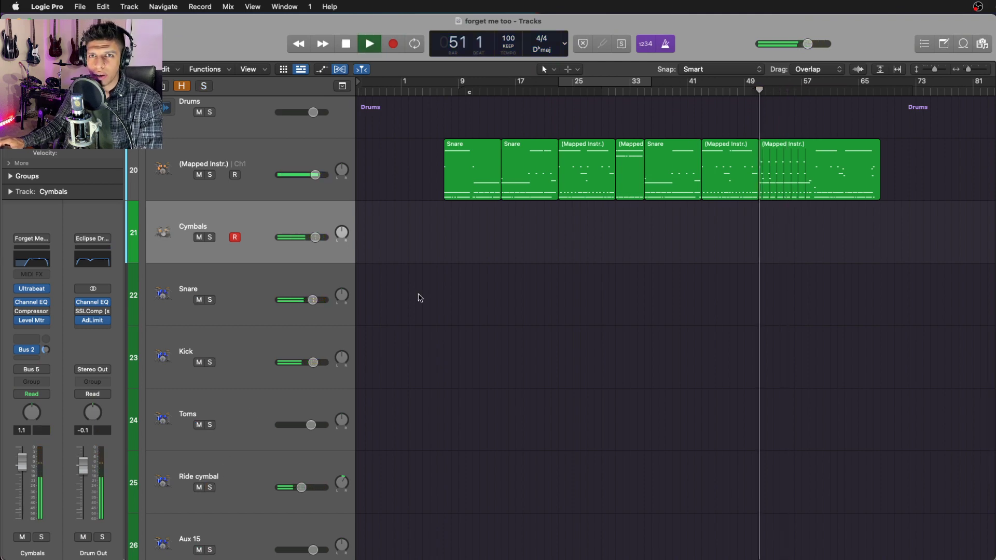
left_click(250, 344)
key("s")
left_click(246, 310)
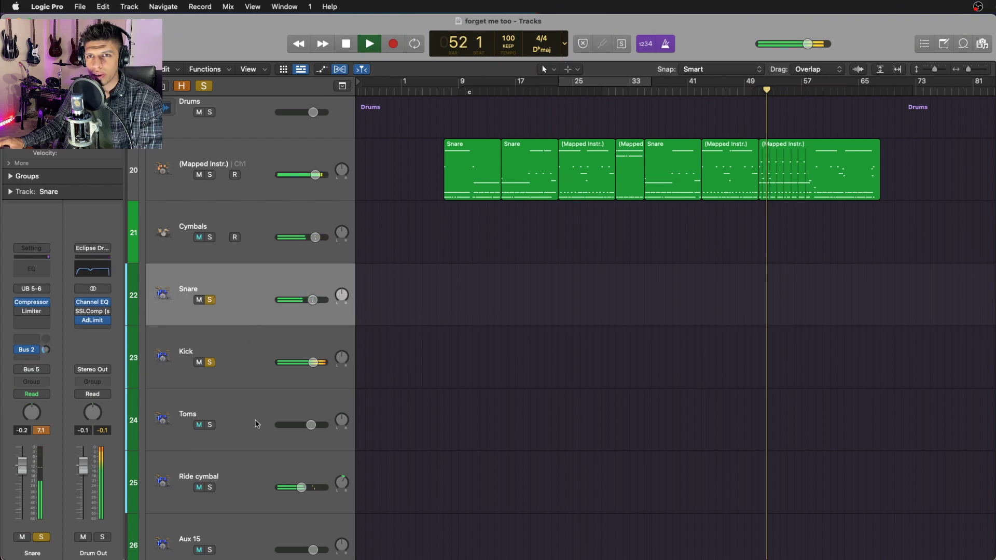
key("Up")
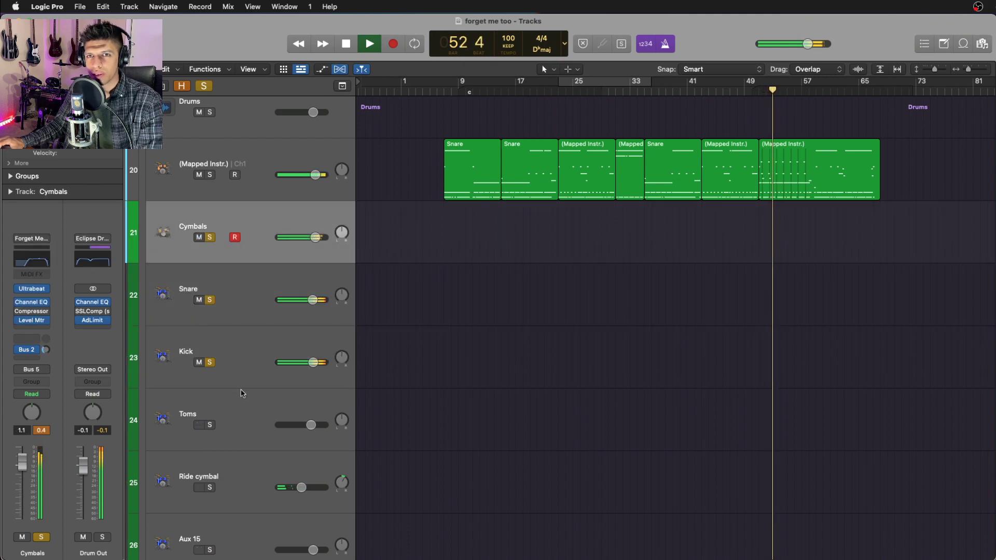
left_click(244, 406)
left_click(242, 471)
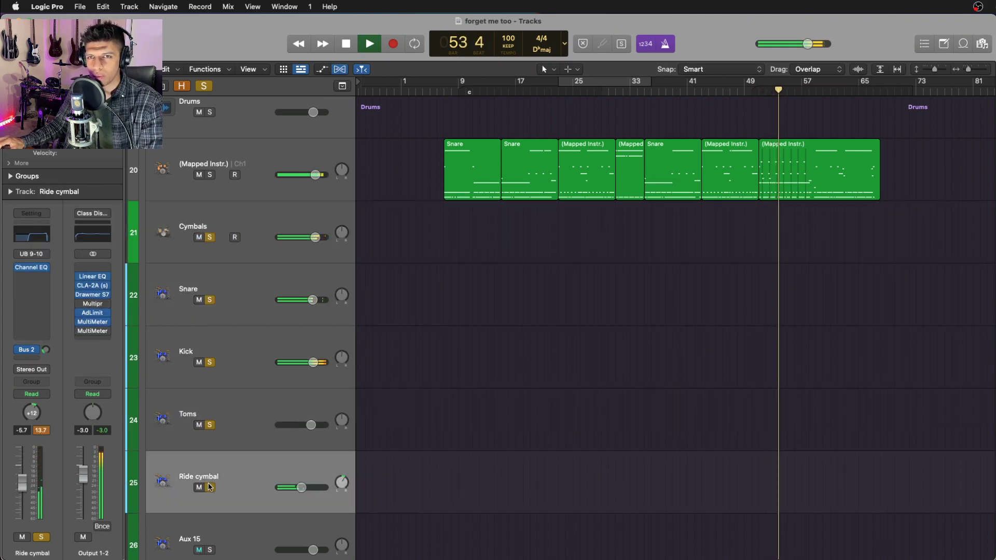
Stop playback, clear the drum solos, and examine the Cymbals track's Channel EQ before closing it.
key("space")
left_click(241, 229)
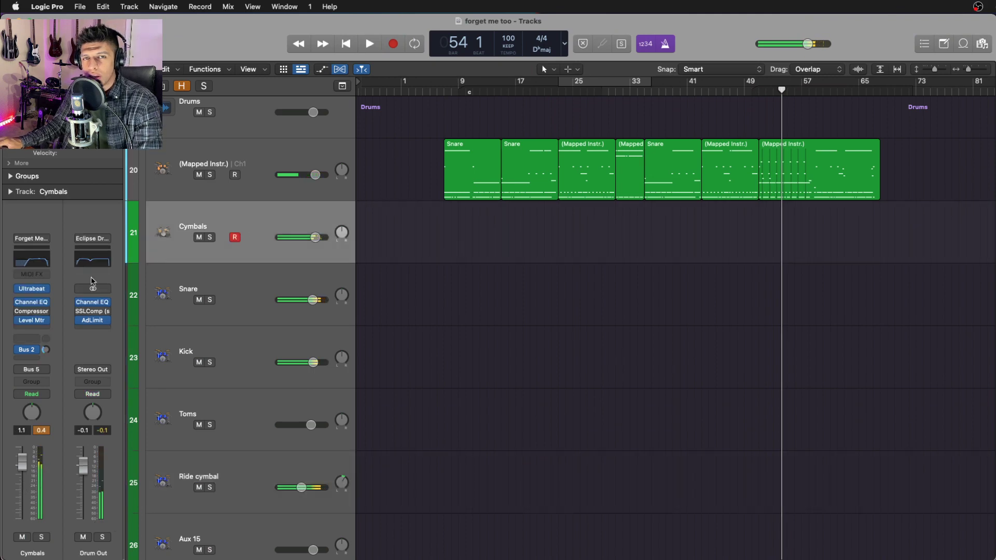
left_click(32, 303)
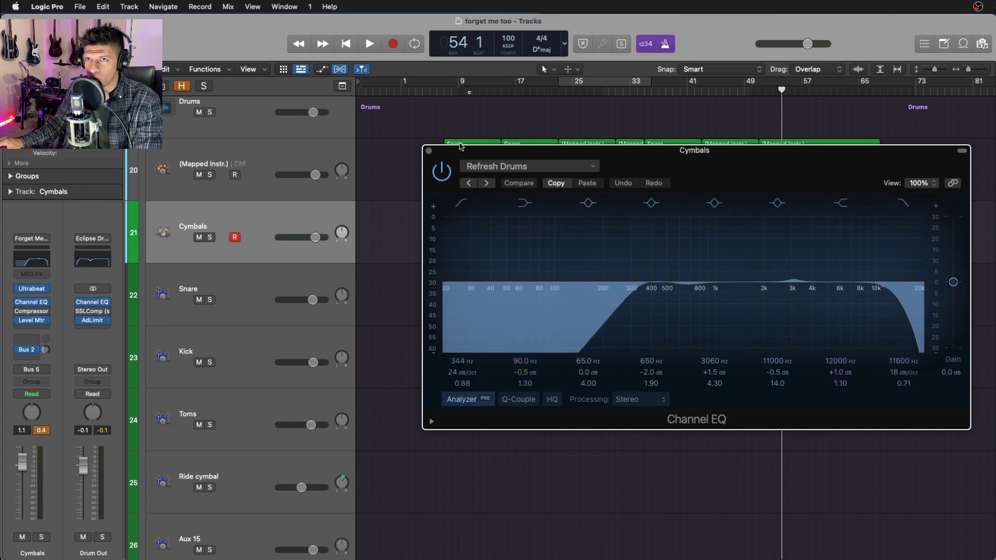
left_click(429, 150)
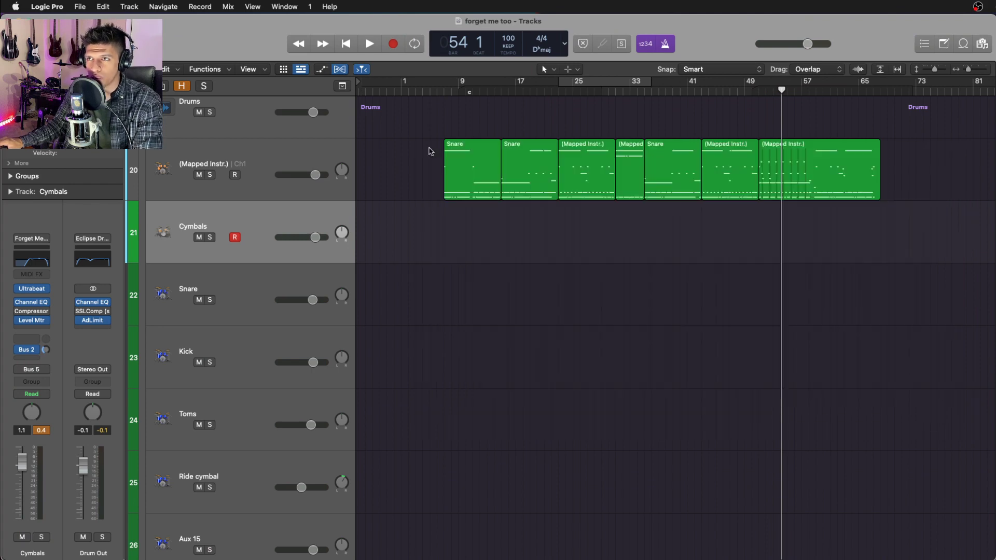
Play the soloed Snare from bar 52, compare it with its Compressor bypassed, and close the plug-in and unsolo the track.
left_click(236, 293)
left_click(773, 102)
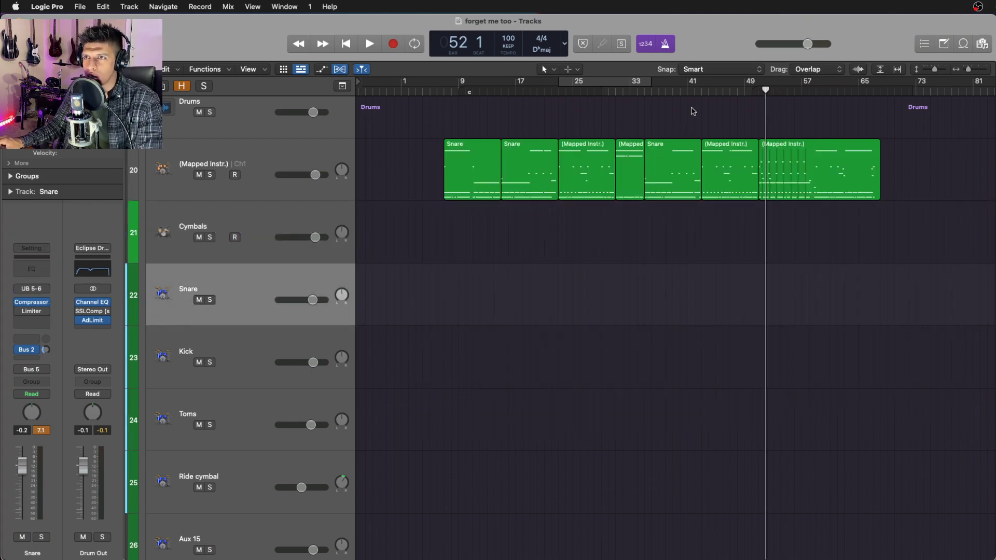
key("space")
left_click(33, 305)
key("s")
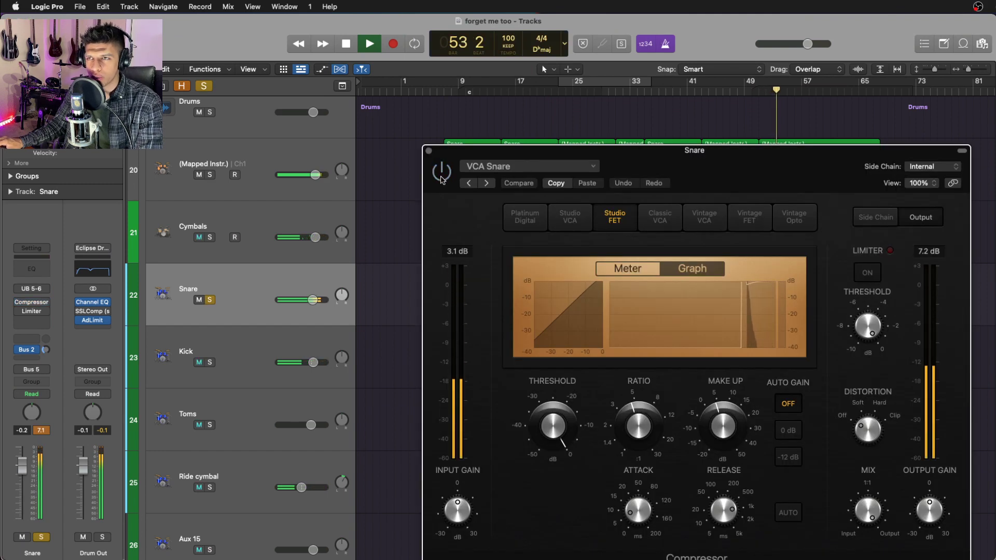
left_click(428, 151)
key("s")
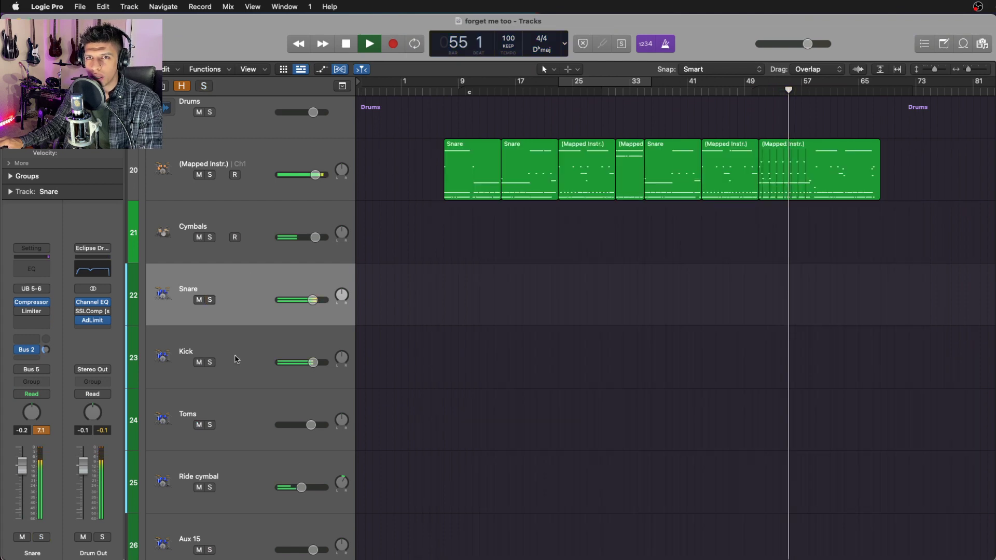
Solo the Kick during playback and open its Compressor and Channel EQ.
left_click(235, 358)
key("s")
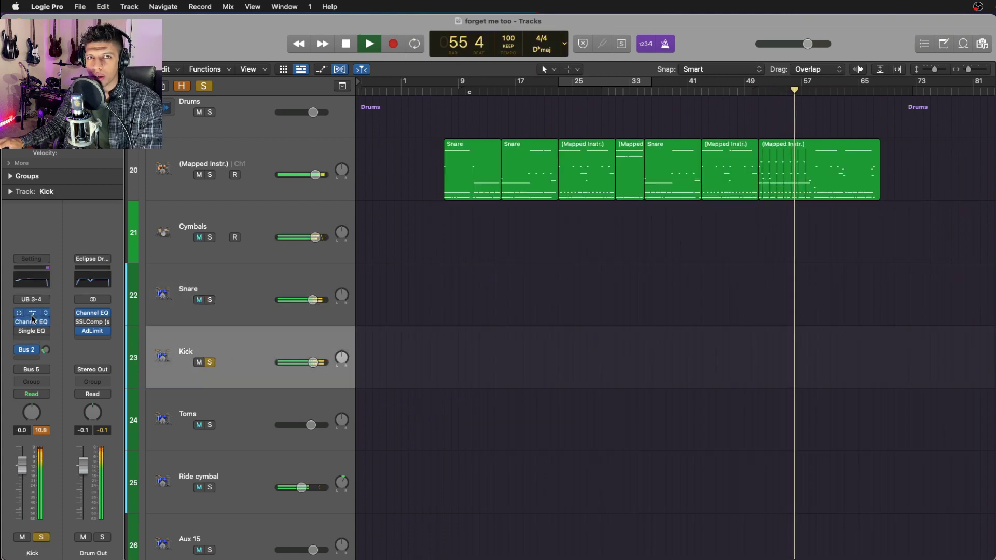
left_click(32, 313)
left_click(31, 322)
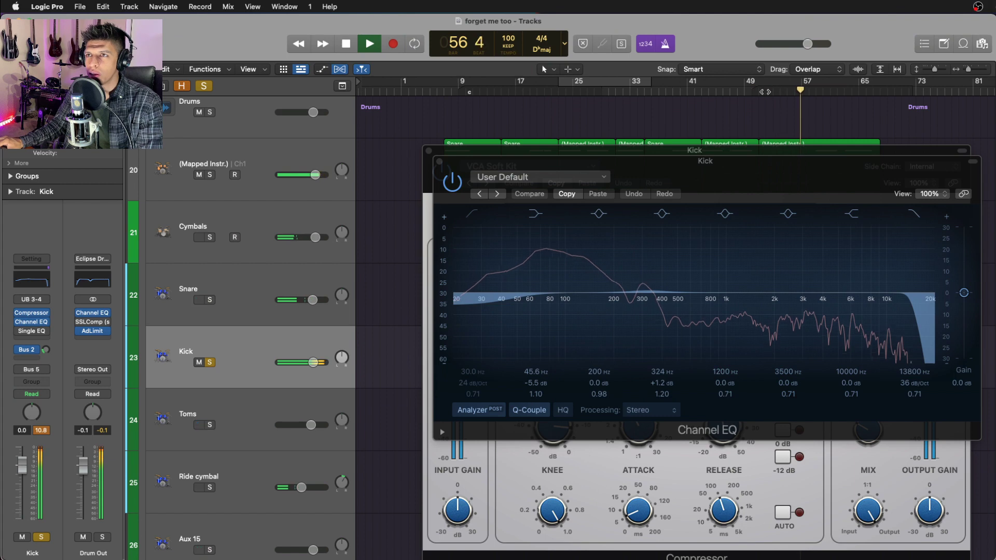
Replay the soloed Kick from about bar 52 with its Channel EQ and Compressor bypassed.
left_click(768, 92)
left_click(453, 180)
left_click_drag(484, 166, 600, 170)
left_click(442, 171)
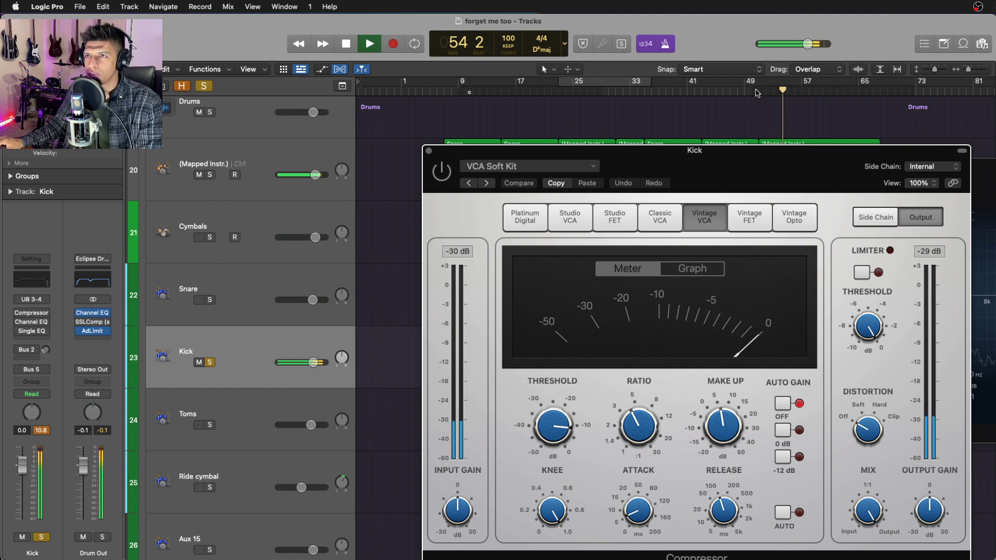
Cycle from bar 51 to about bar 64 and switch the Kick's Compressor and Channel EQ back on during playback.
left_click_drag(759, 82, 852, 83)
key("space")
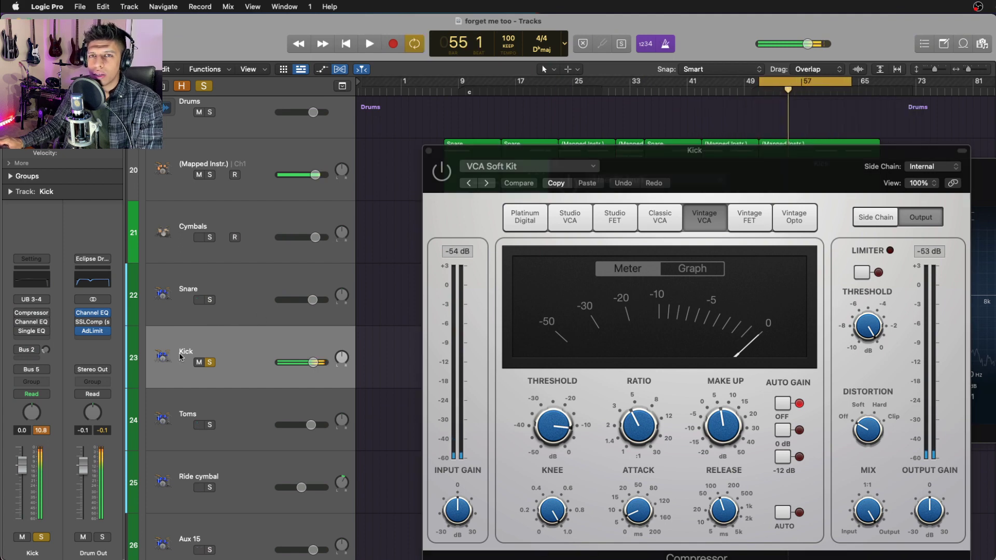
key("space")
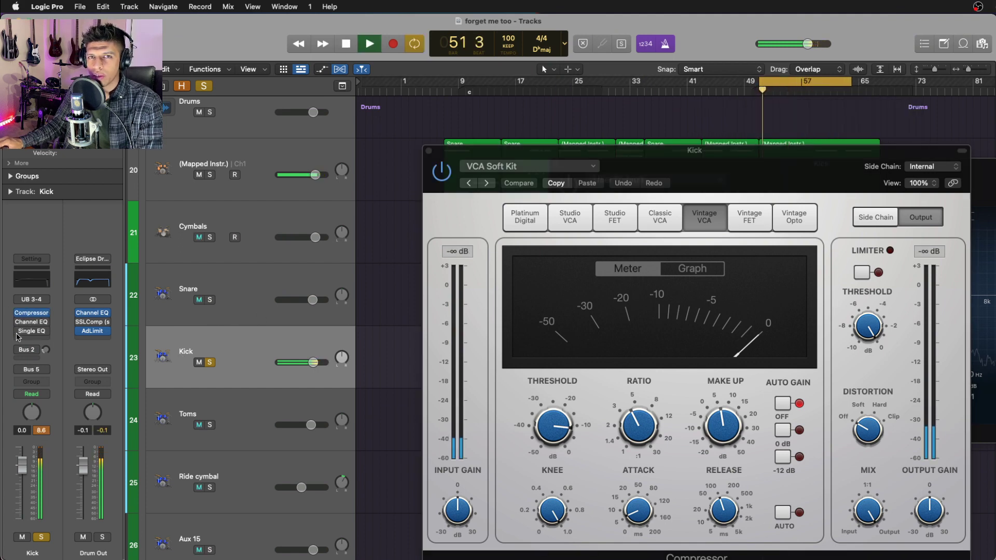
left_click(17, 327)
left_click(18, 324)
left_click(17, 323)
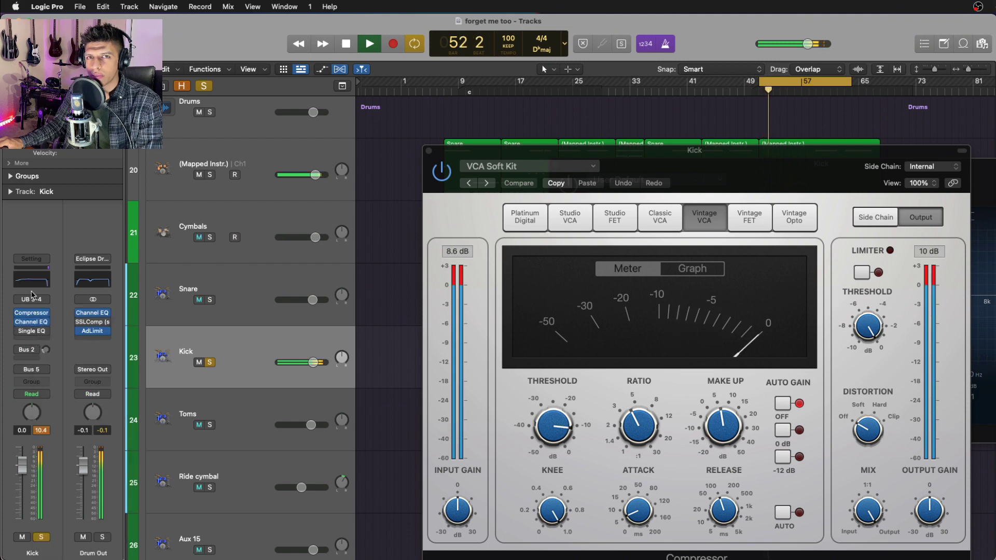
Switch the Kick's Bus 2 send back on, close its plug-in windows and stop playback.
left_click(18, 351)
left_click(429, 151)
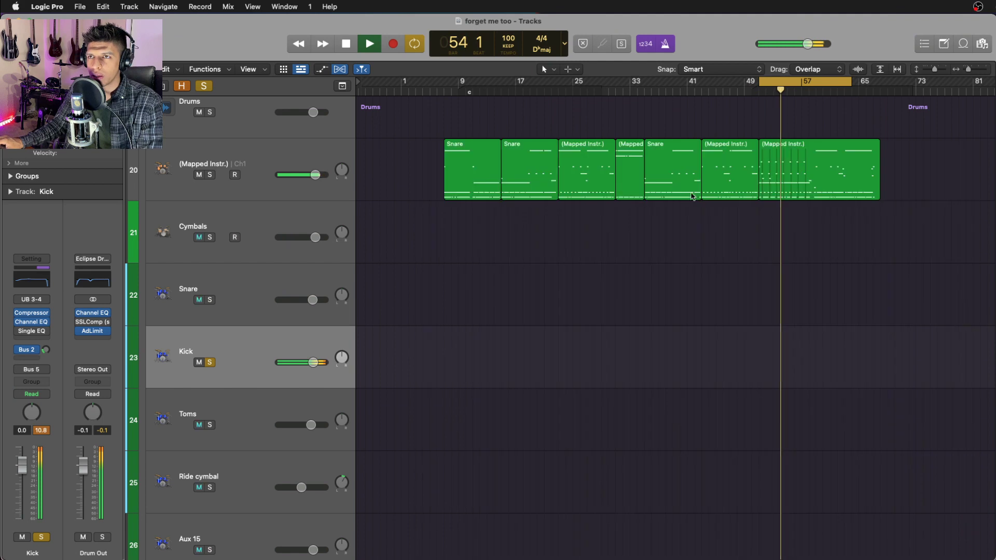
key("space")
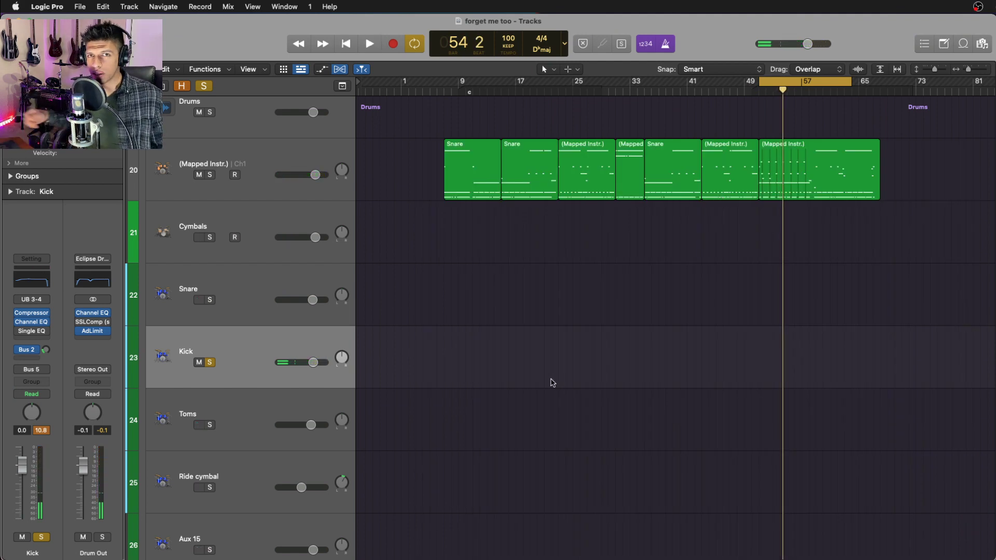
Check the routing options and level of the Kick's Bus 2 send, and unsolo the Kick.
left_click(26, 353)
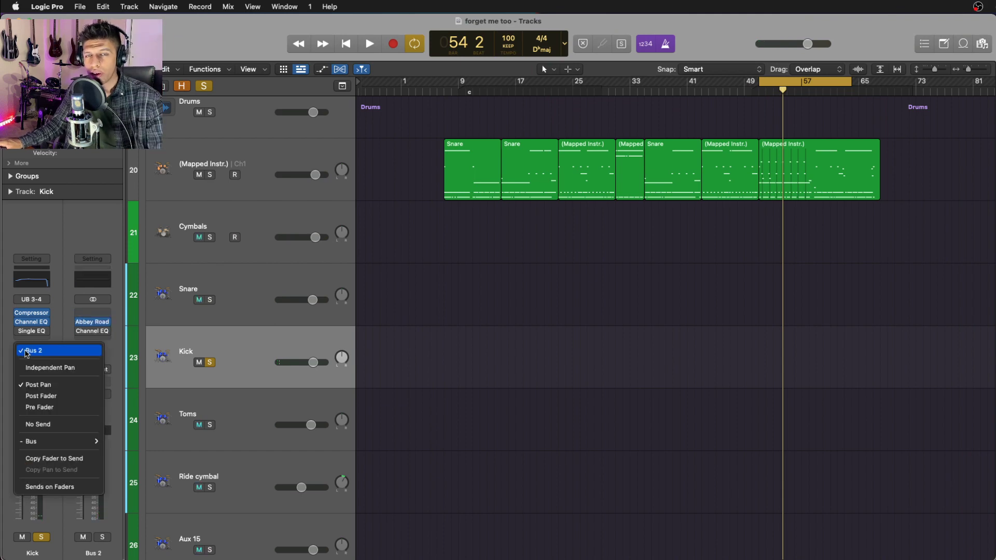
left_click(334, 387)
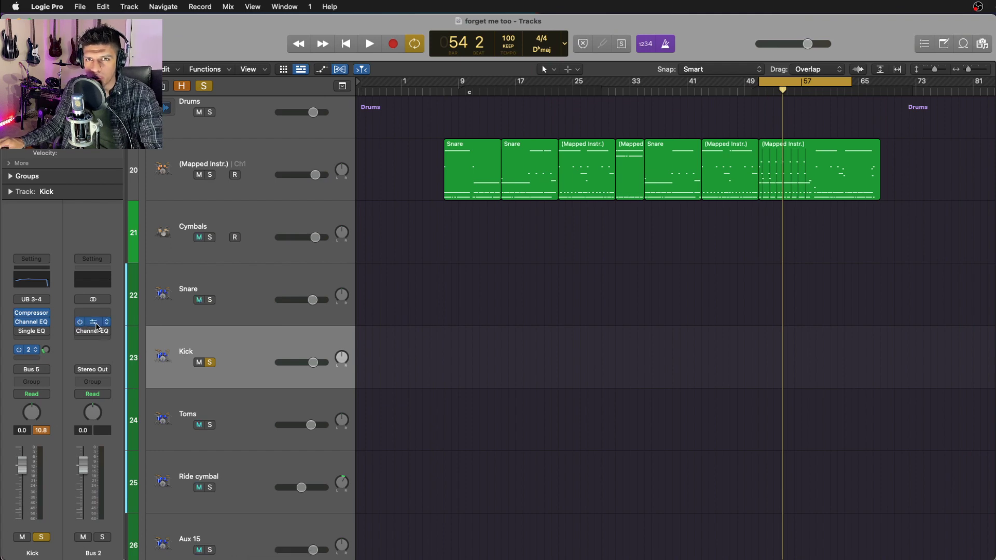
left_click(30, 353)
left_click(45, 353)
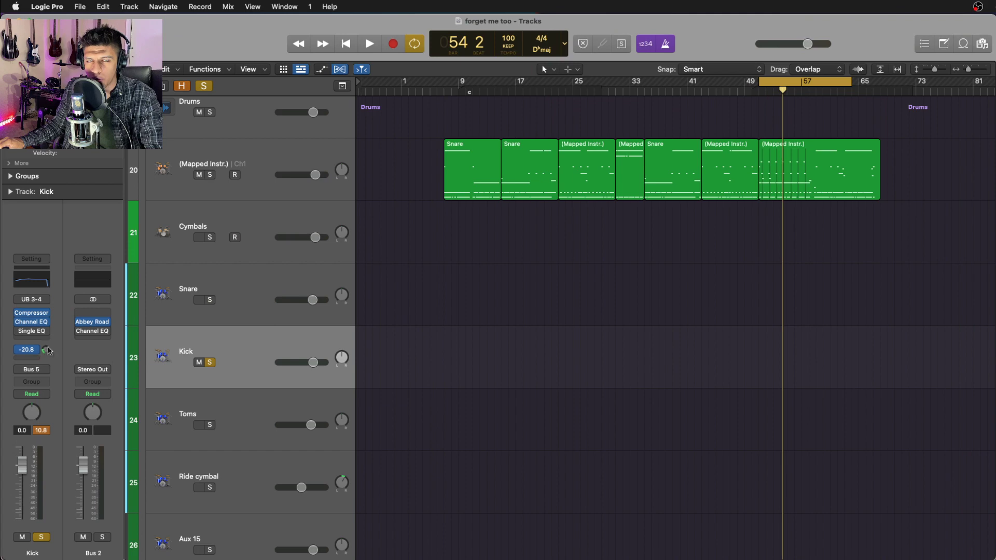
key("y")
key("y")
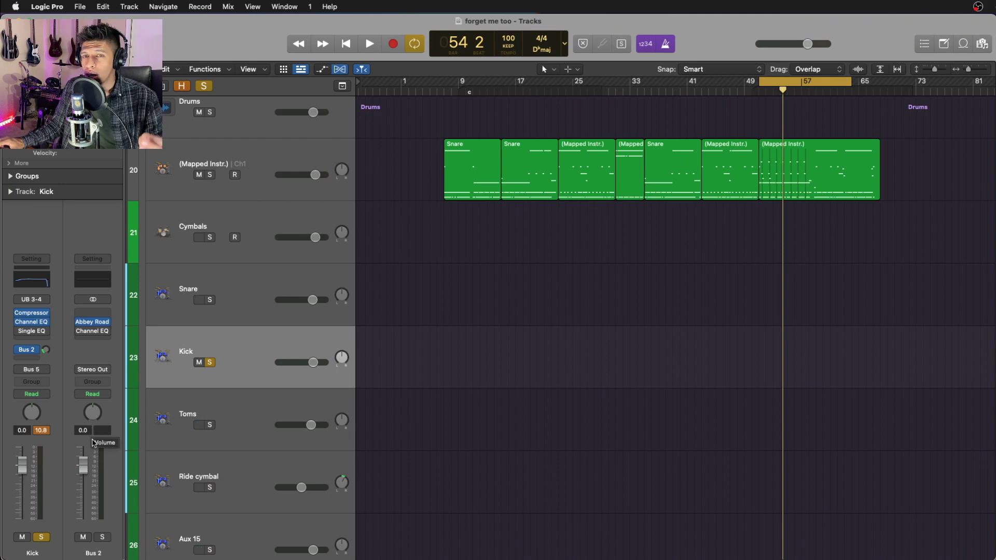
left_click(209, 363)
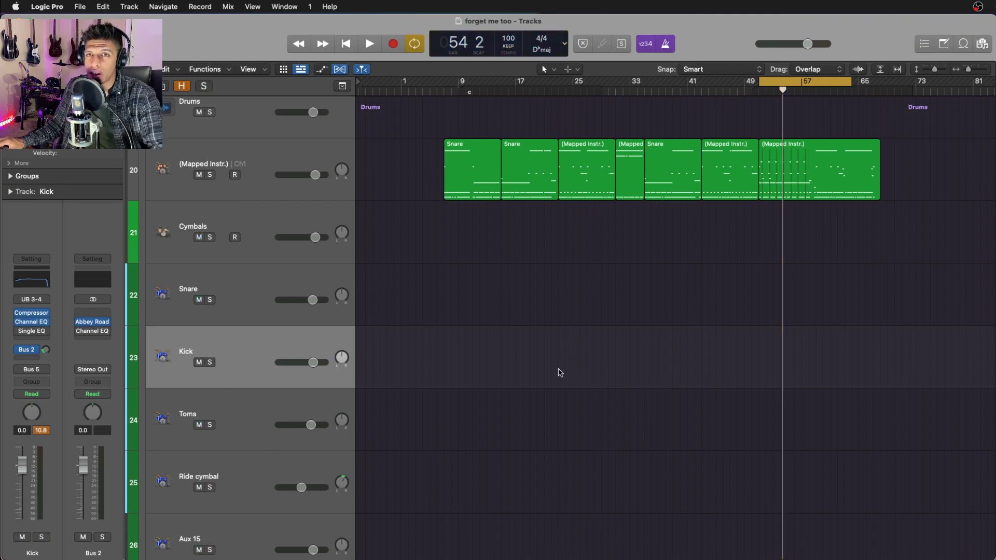
Turn cycling off and play from about bar 50 with Bus 2's Abbey Road Plates reverb open.
scroll(383, 348, "down", 3)
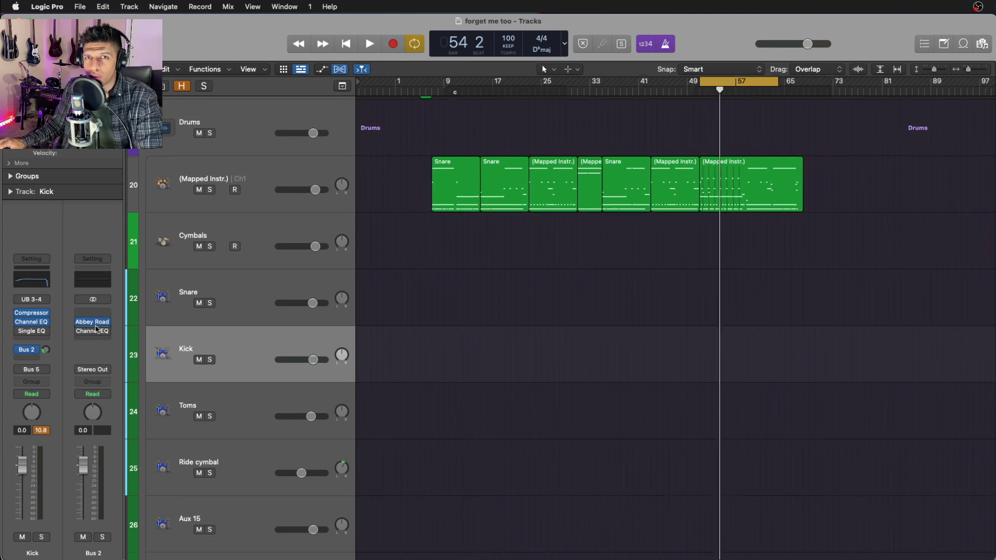
left_click(694, 97)
key("c")
key("space")
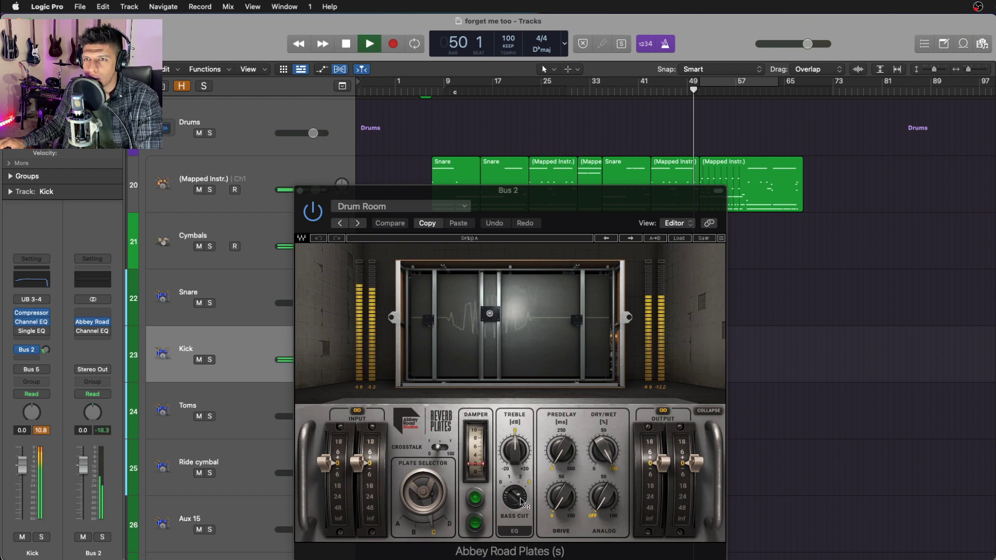
key("space")
key("space")
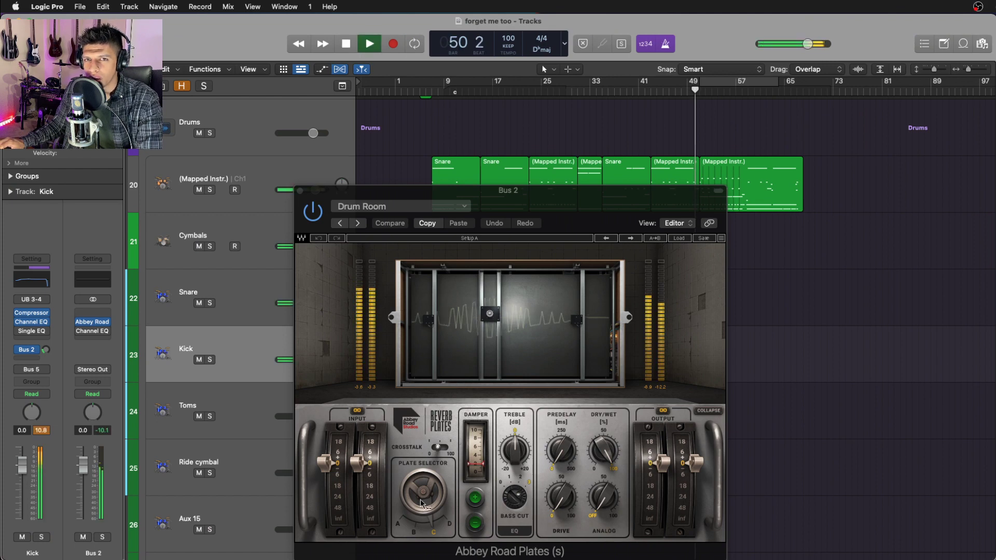
Audition the soloed Bus 2 while adjusting the reverb's Bass Cut, and close the plug-in and clear all solos.
left_click(102, 538)
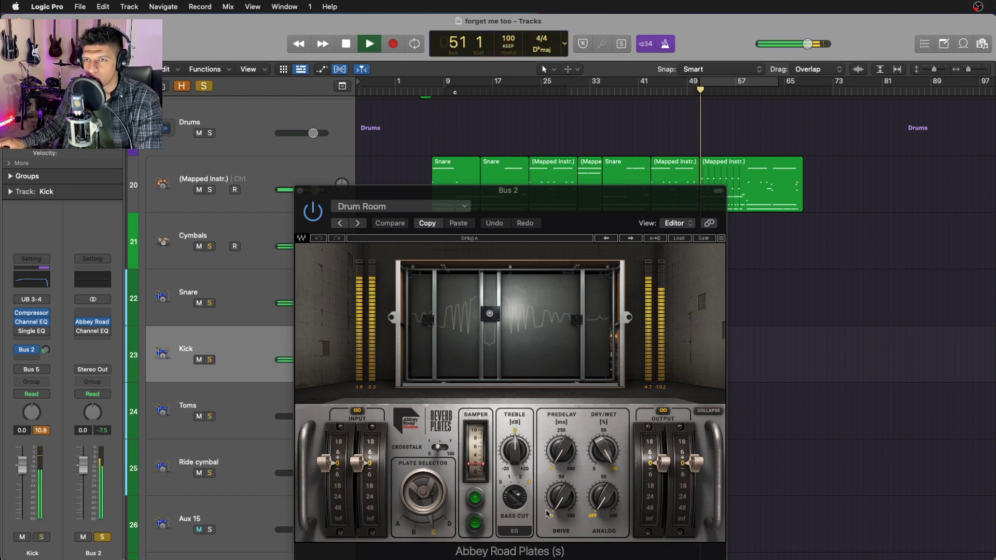
left_click(514, 497)
left_click_drag(515, 497, 526, 502)
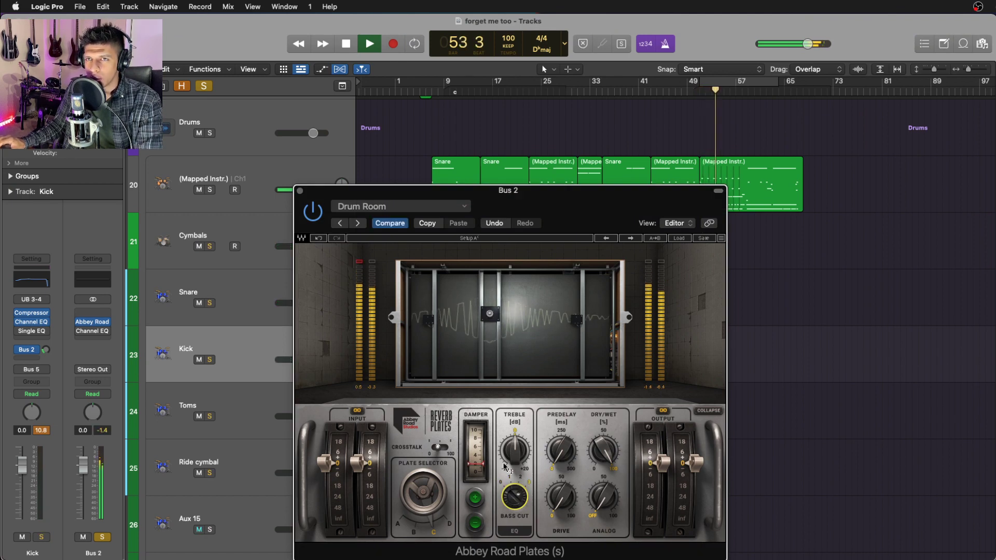
key("space")
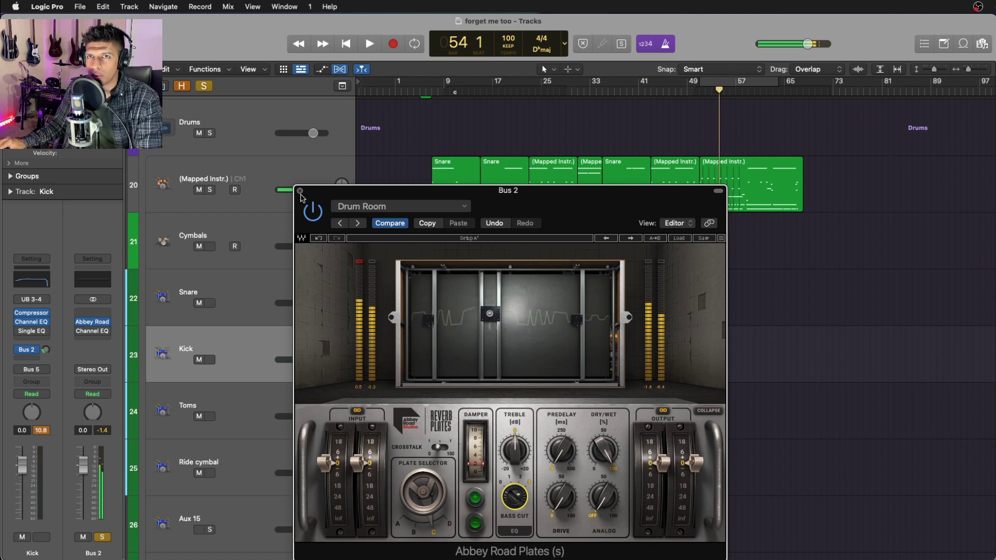
left_click(299, 190)
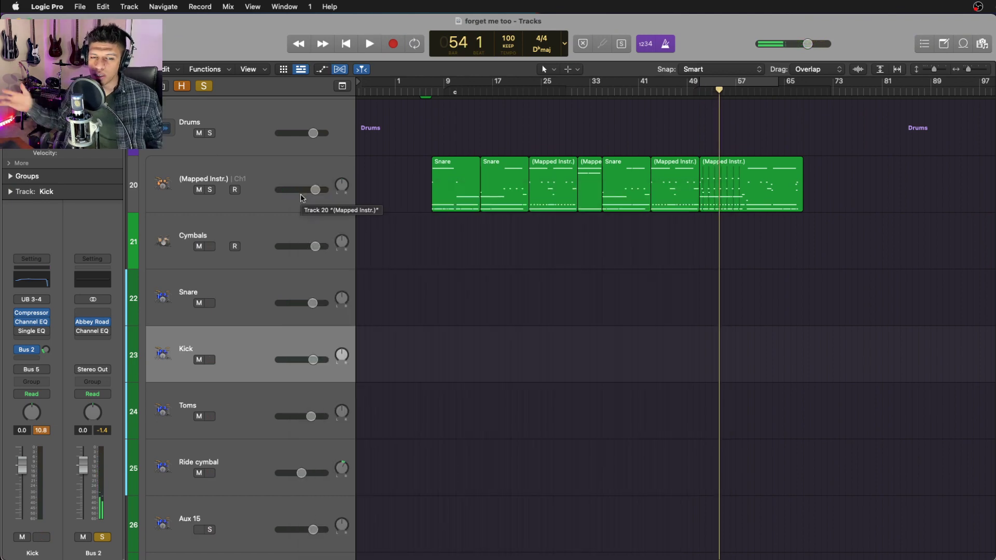
left_click(204, 86)
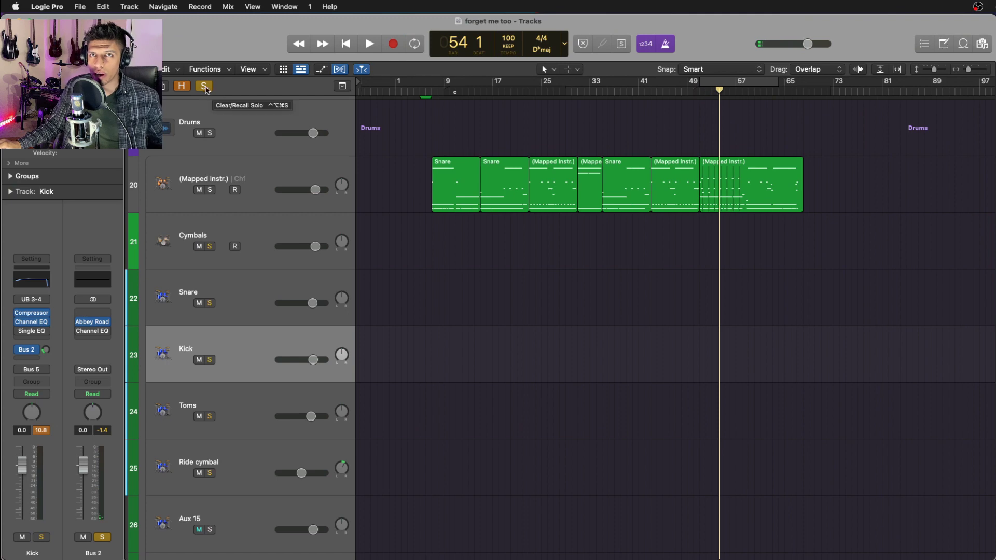
Expand the take folders of all regions on vocal track 1 and place the playhead at bar 31.
scroll(577, 300, "down", 5)
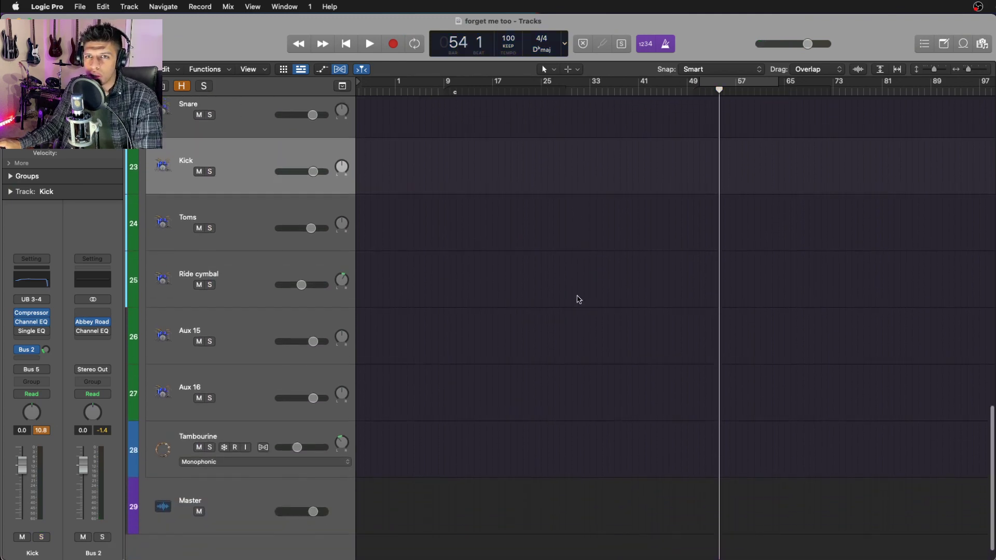
scroll(579, 299, "up", 10)
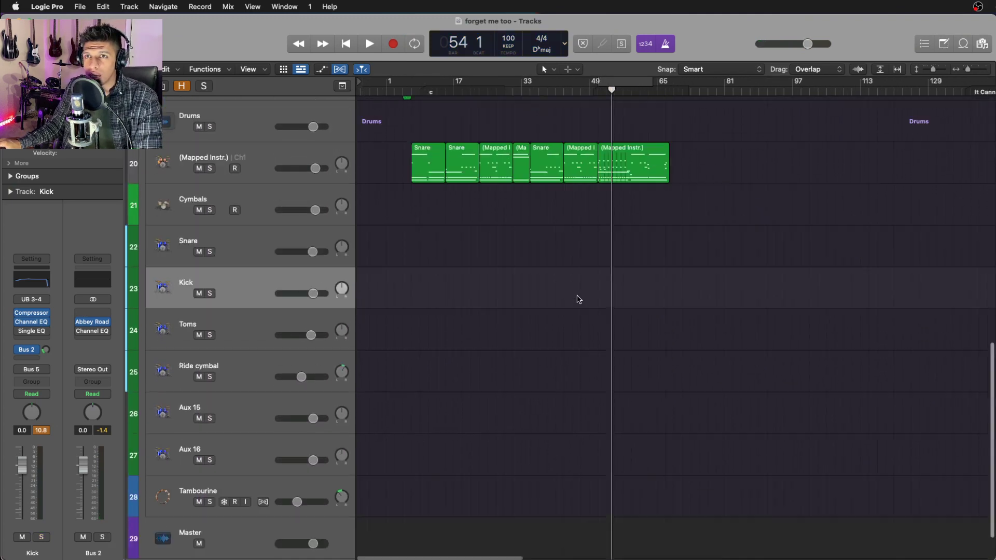
scroll(579, 299, "up", 10)
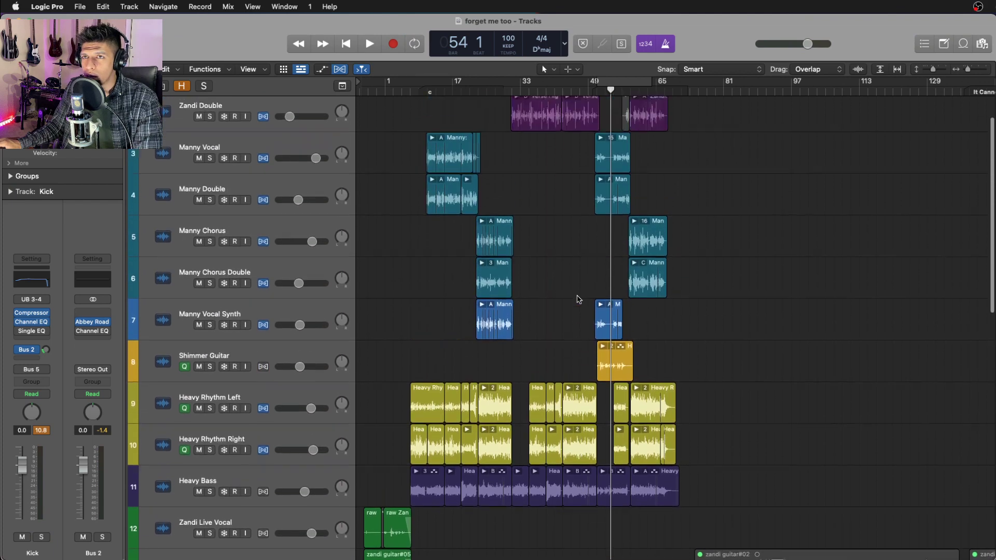
scroll(579, 297, "down", 1)
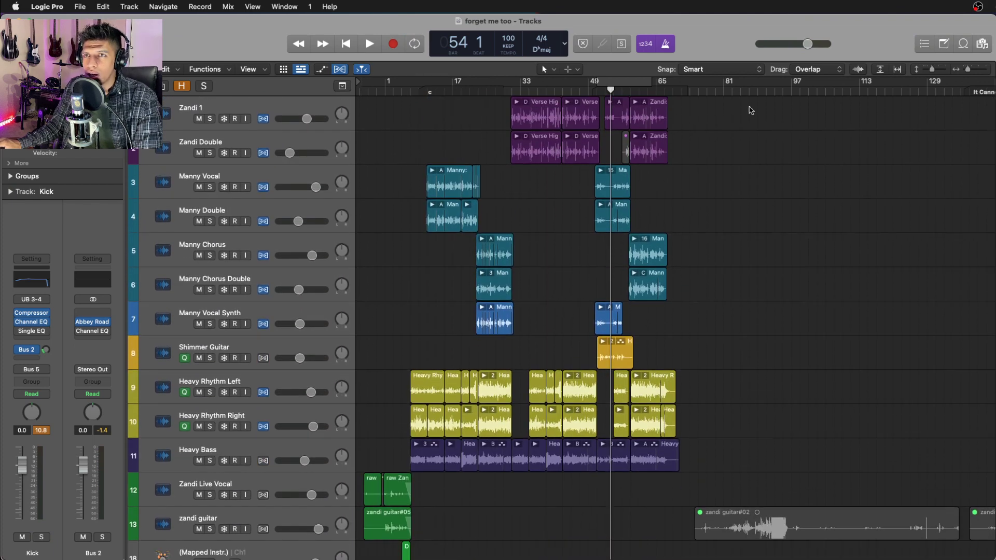
left_click_drag(751, 110, 493, 117)
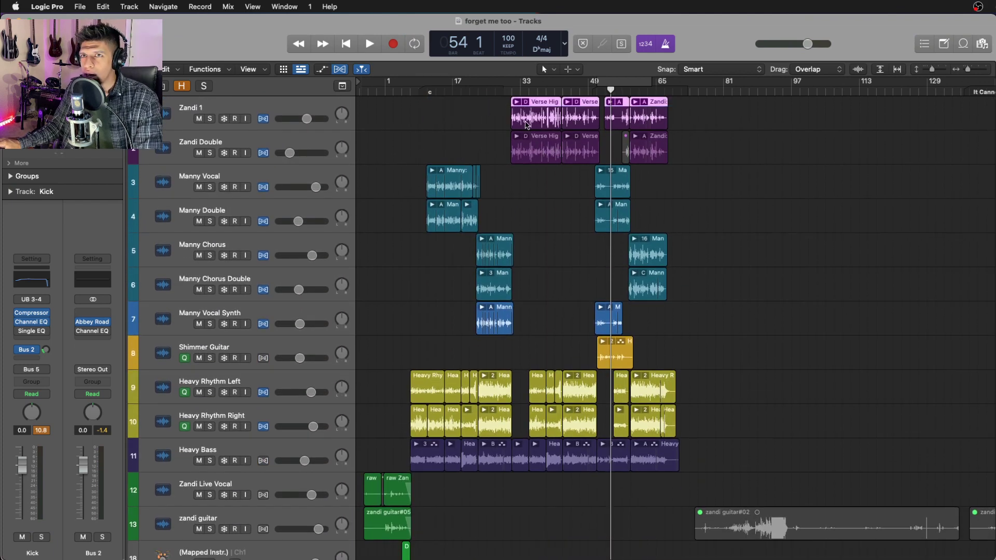
left_click(517, 102)
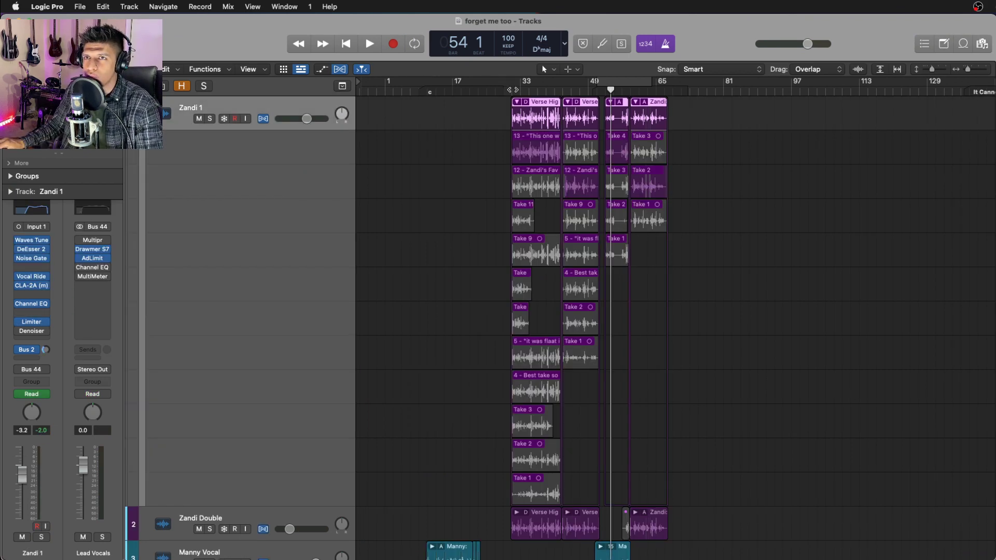
left_click(513, 90)
left_click_drag(512, 90, 510, 91)
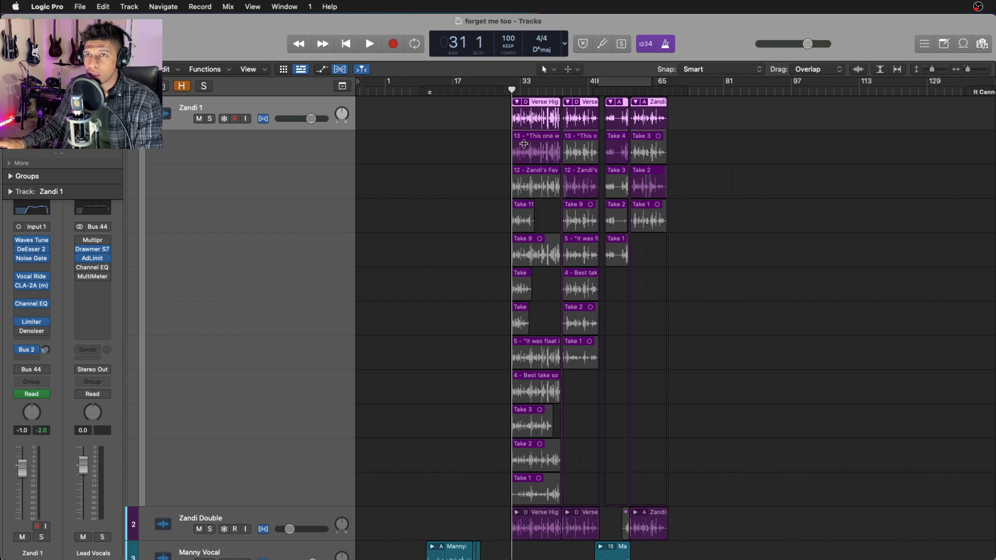
Swipe take 5 from about bar 33 to bar 37 into Comp D of vocal track 1's first take folder.
key("super+Right")
key("super+Right")
key("super+Right")
key("super+Right")
scroll(649, 268, "right", 2)
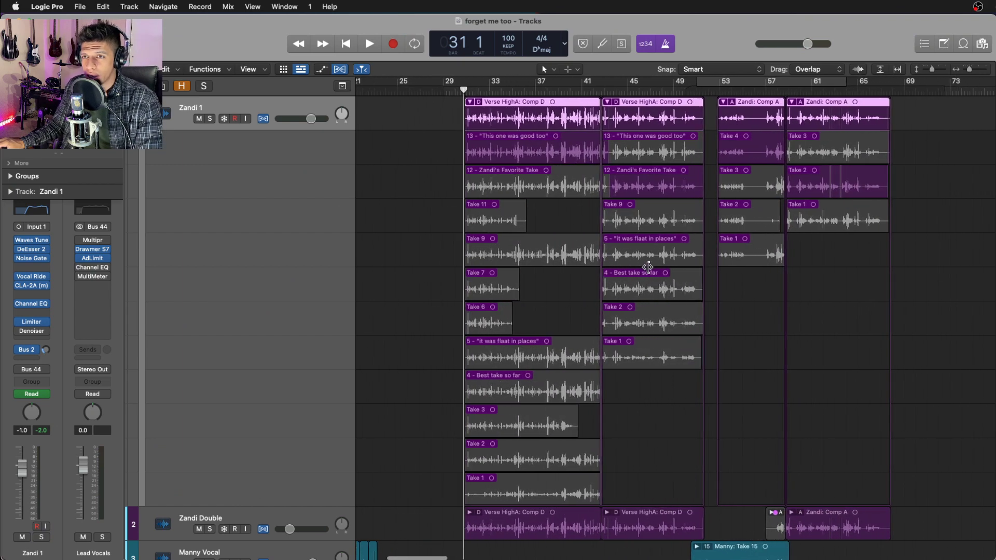
scroll(654, 286, "right", 2)
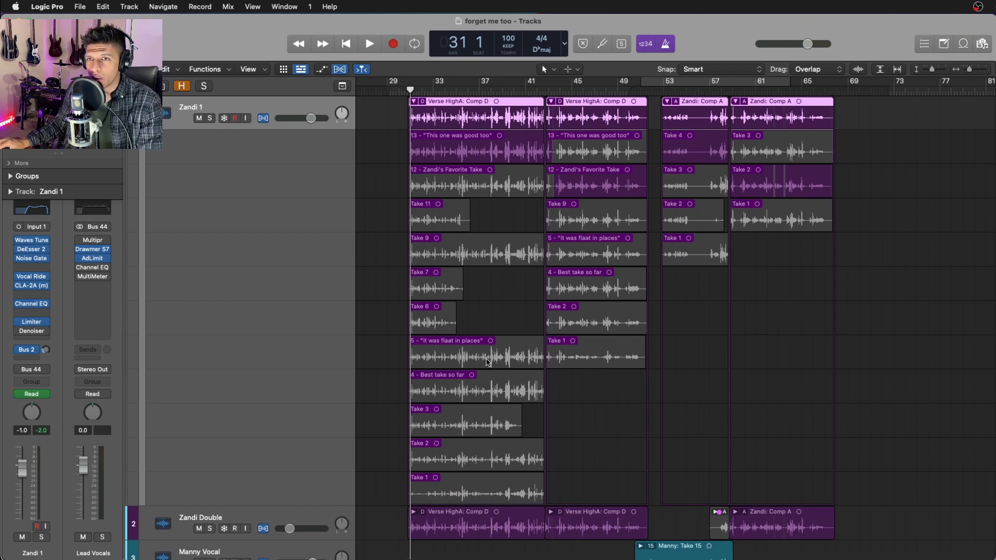
left_click_drag(489, 363, 469, 361)
scroll(483, 367, "up", 3)
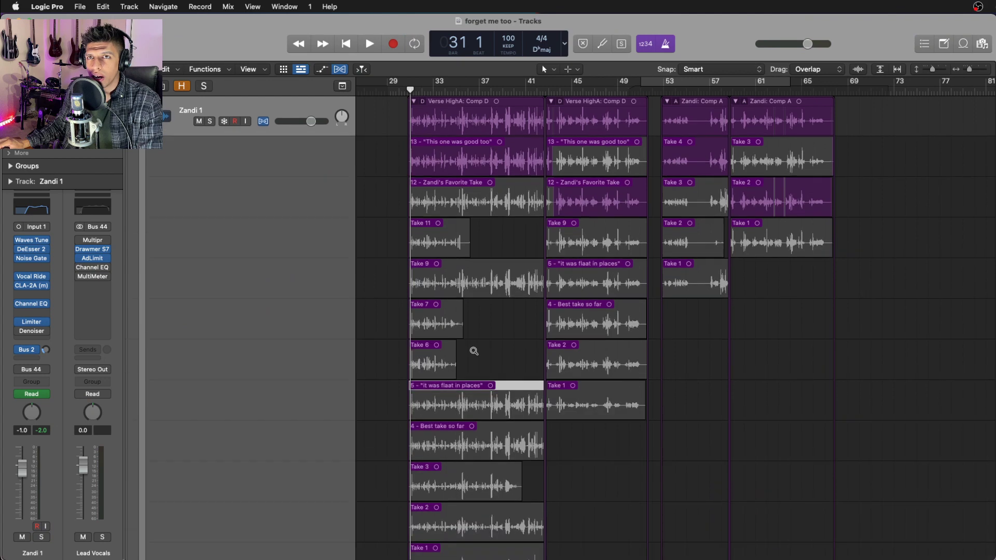
left_click_drag(491, 415, 435, 415)
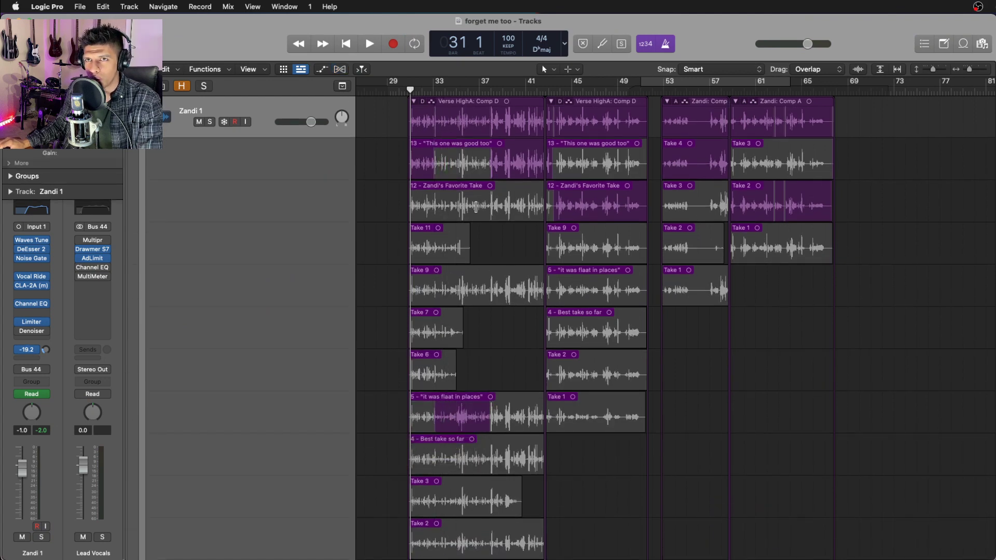
Try a section of take 12 in the first folder's comp and restore take 13 across the comp.
left_click(470, 170)
left_click_drag(502, 208, 521, 205)
left_click(512, 169)
scroll(427, 119, "up", 1)
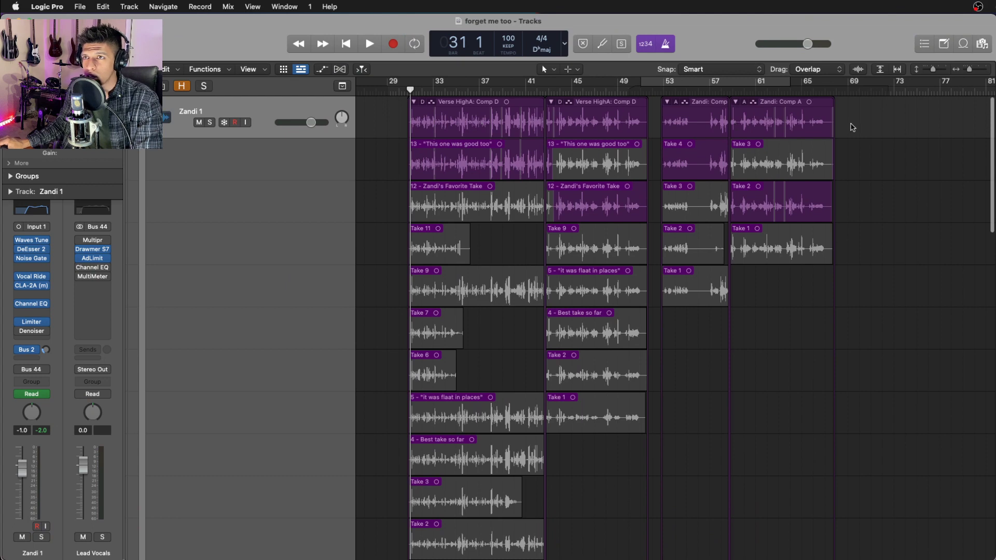
Collapse vocal track 1's take folders, and examine and collapse the takes of the first folder on vocal track 3.
left_click_drag(853, 127, 526, 107)
double_click(525, 107)
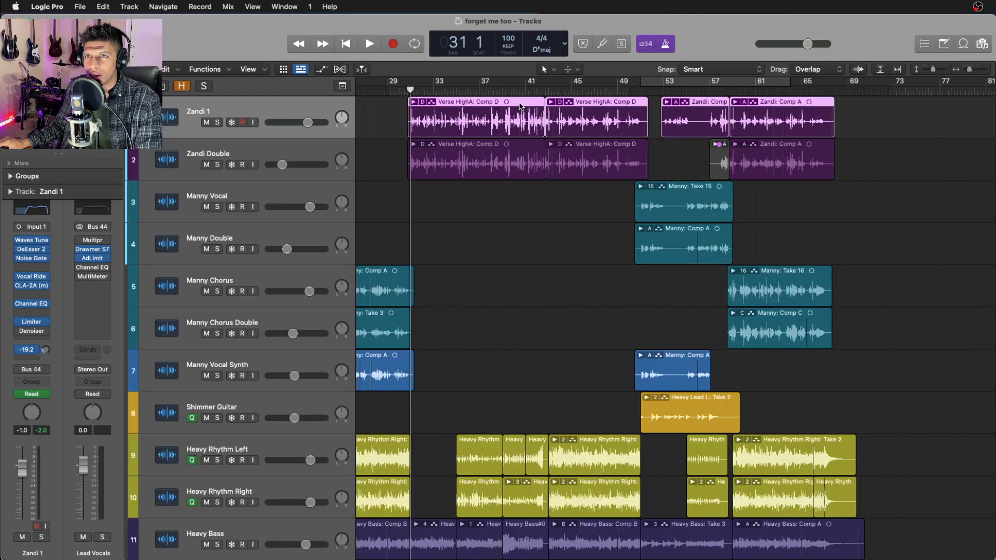
scroll(558, 275, "left", 10)
left_click(515, 187)
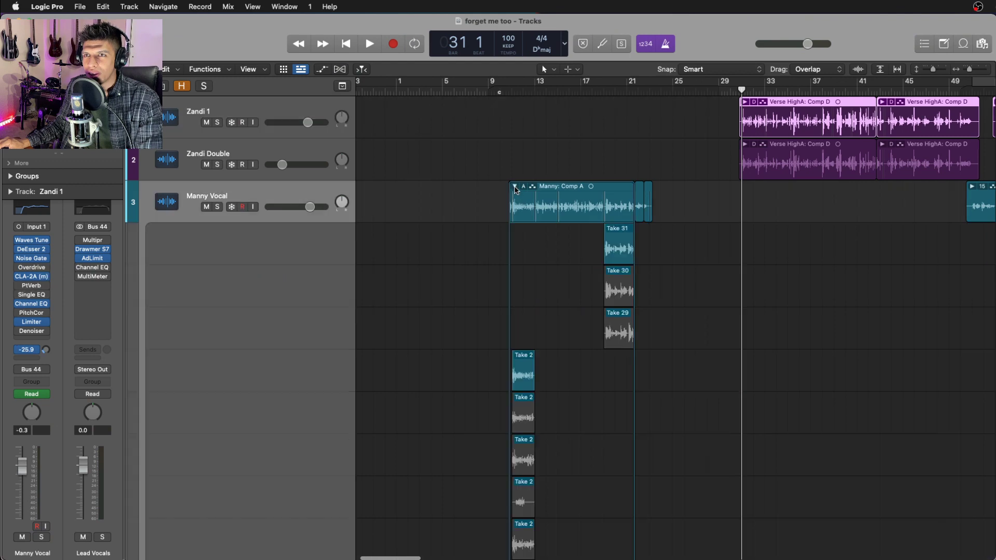
scroll(456, 244, "down", 8)
scroll(456, 242, "down", 5)
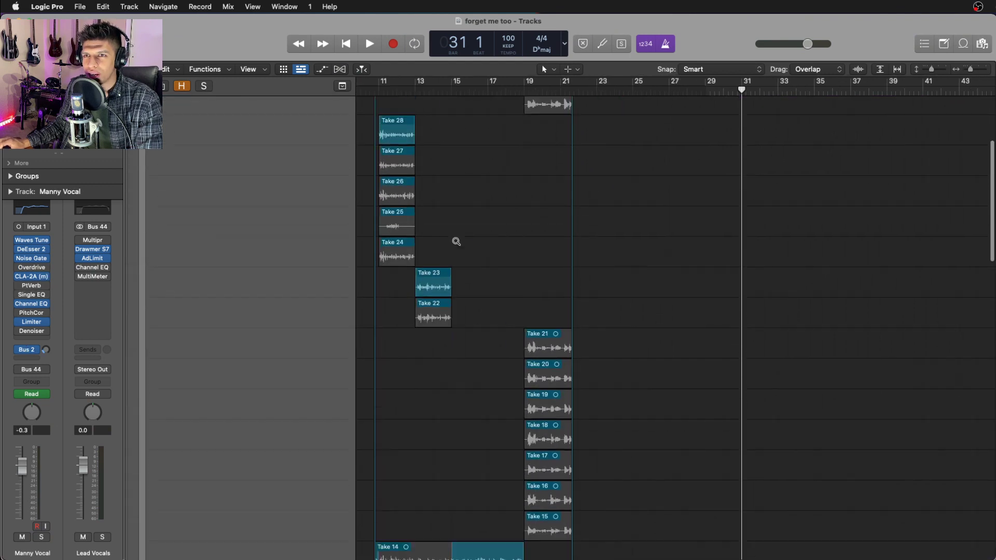
scroll(456, 241, "down", 3)
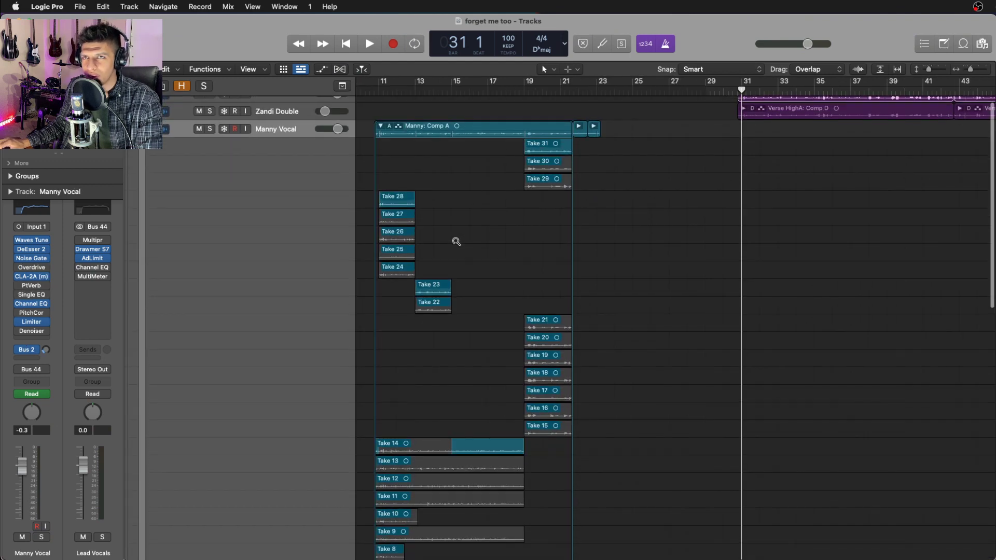
left_click(386, 127)
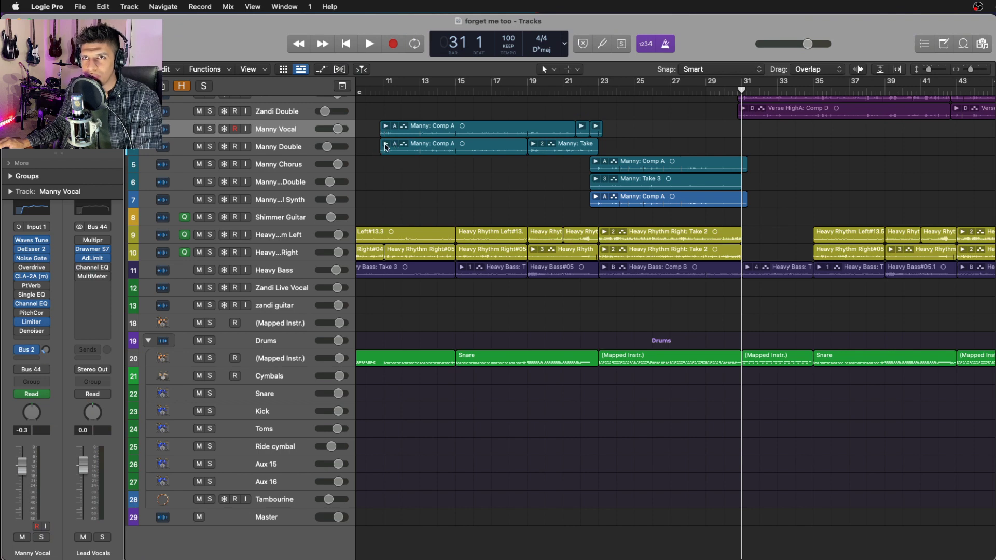
Peek into the first take folder on double track 4, and expand and inspect the first one on chorus track 5.
left_click(385, 144)
left_click(386, 144)
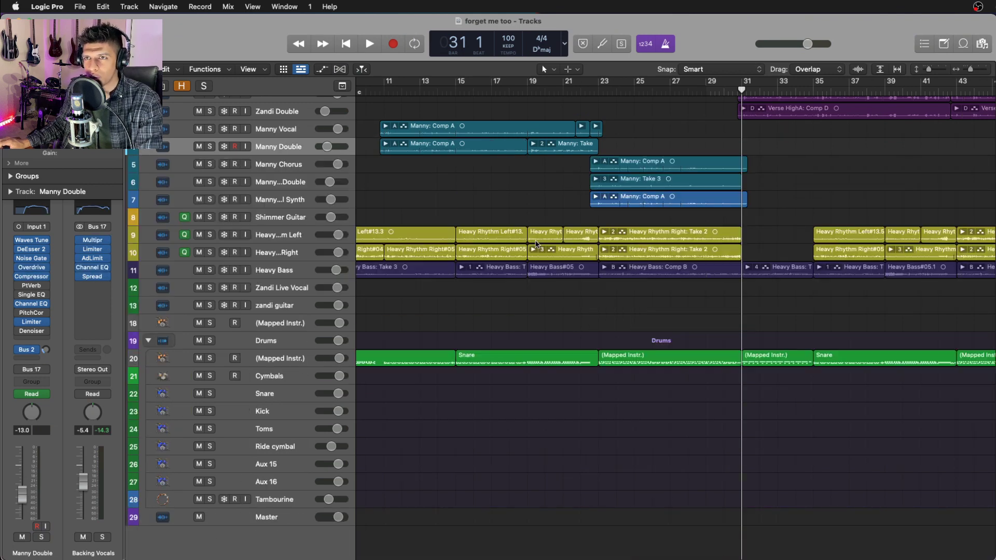
left_click(597, 162)
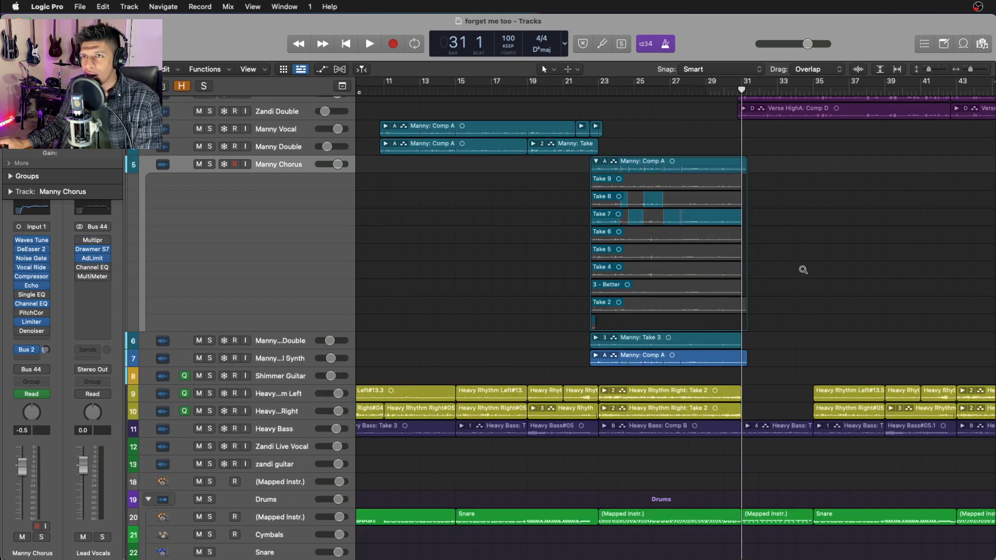
scroll(804, 270, "up", 5)
scroll(845, 295, "left", 3)
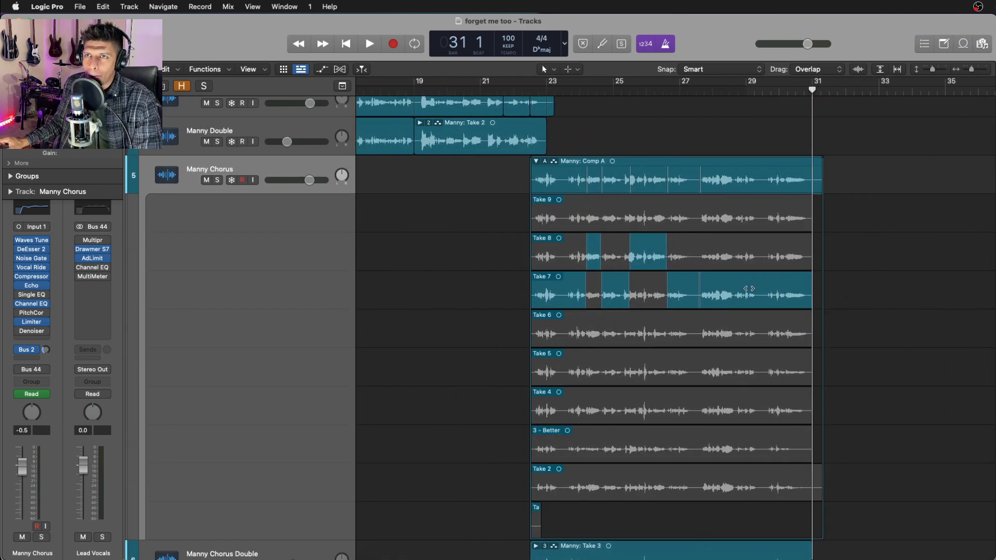
Solo chorus track 5 and audition its comp from bar 22 beat 3 to about bar 23.
left_click(530, 91)
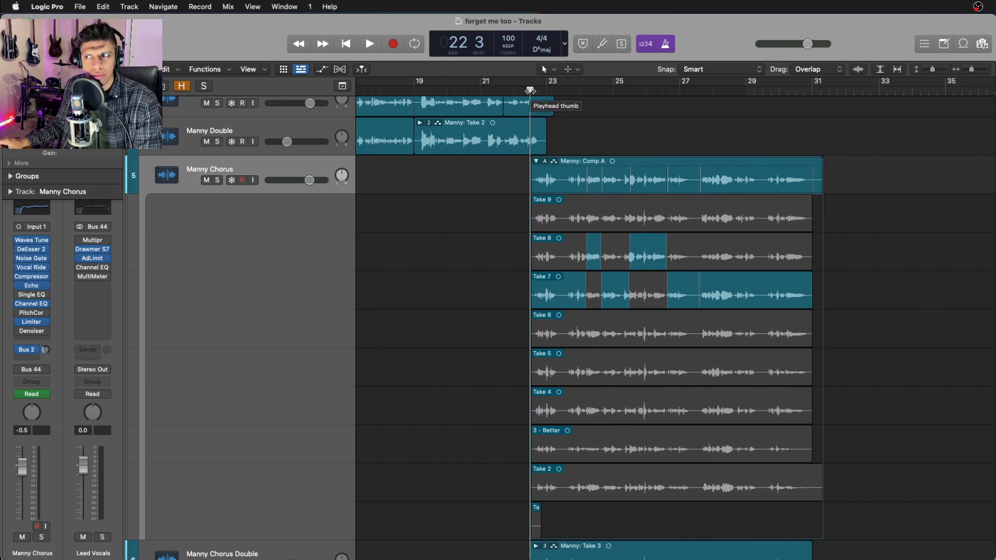
key("space")
key("s")
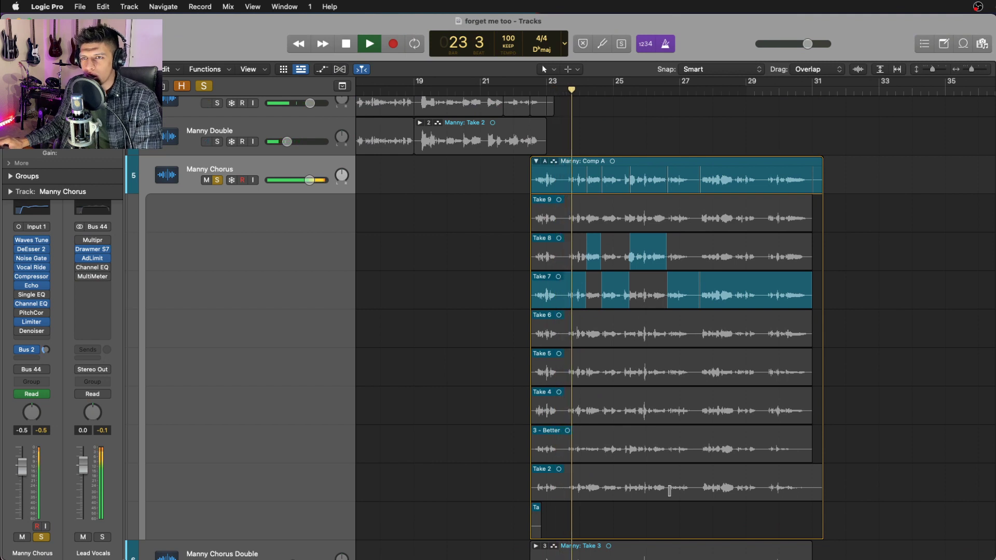
key("space")
Try take 2 across most of the chorus comp, listen to it, and undo the comp change.
left_click(636, 497)
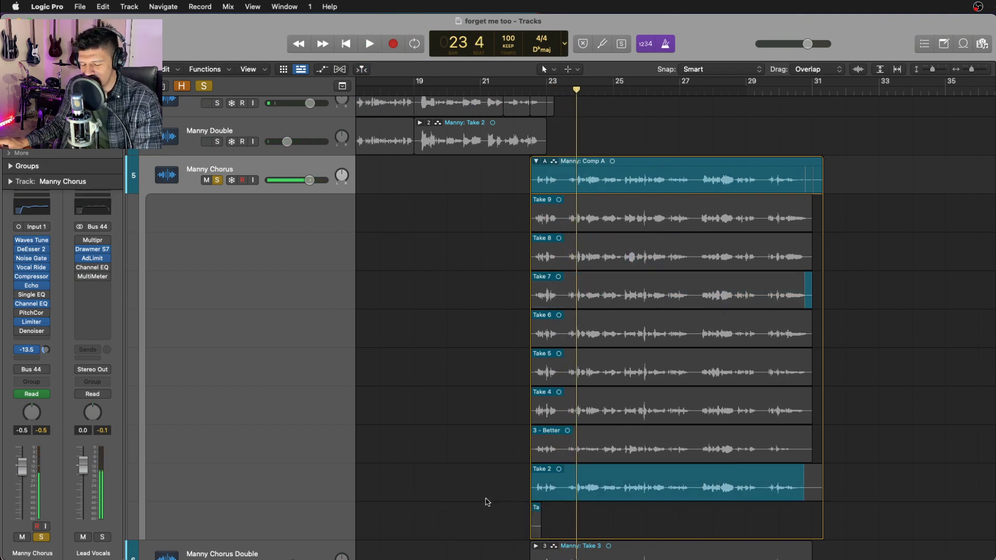
key("space")
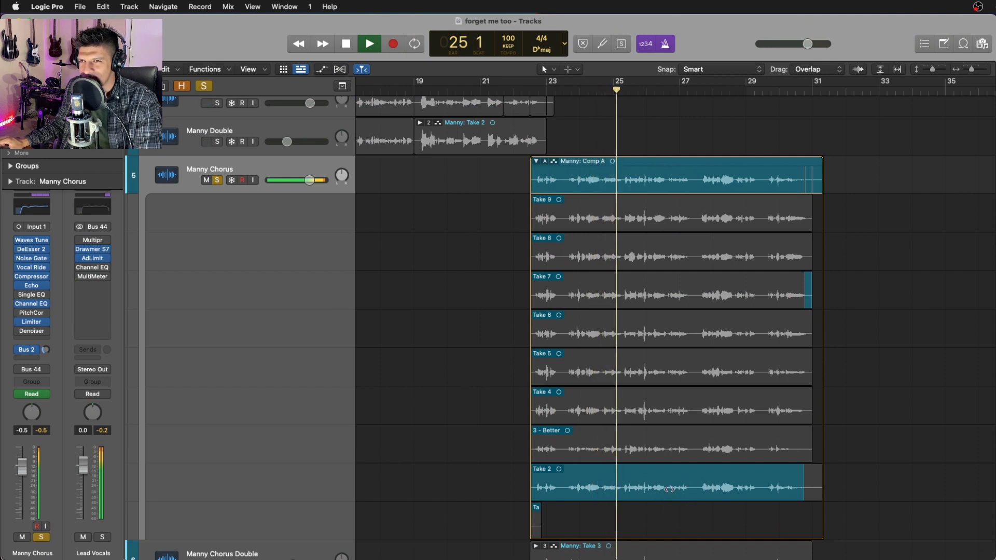
key("space")
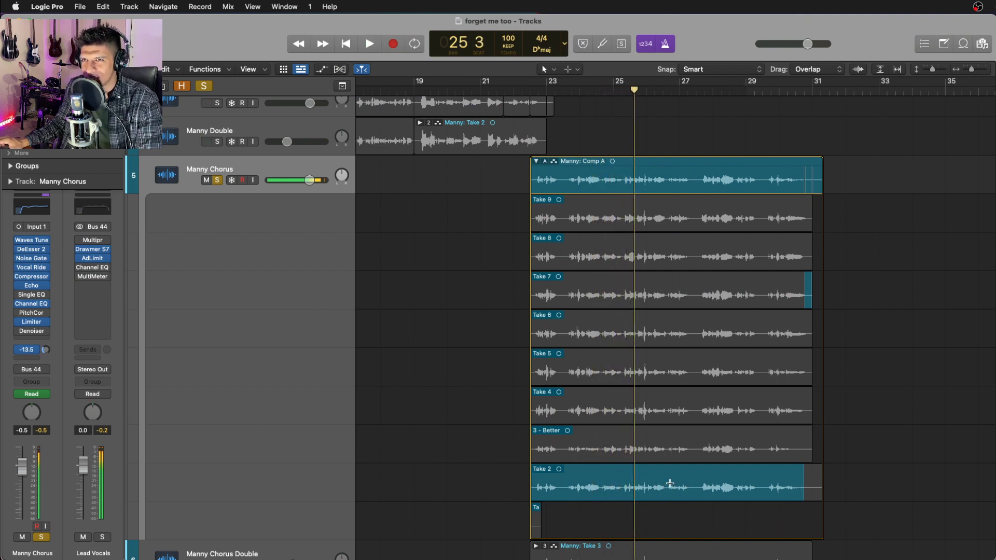
key("super+z")
Play the chorus comp on to about bar 26, collapse its take folder and unsolo chorus track 5.
key("space")
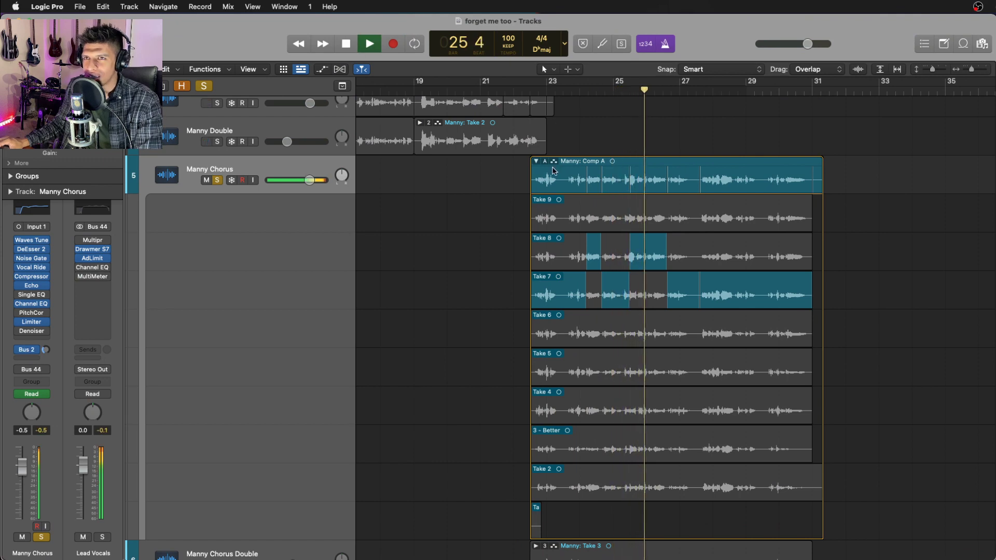
key("space")
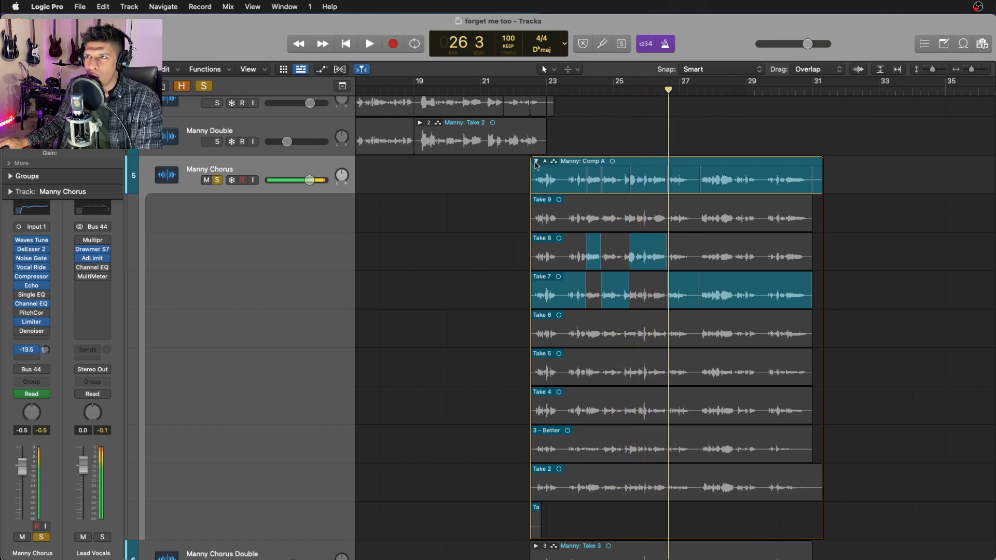
left_click(536, 162)
key("super+Left")
key("super+Left")
key("super+Left")
left_click(217, 180)
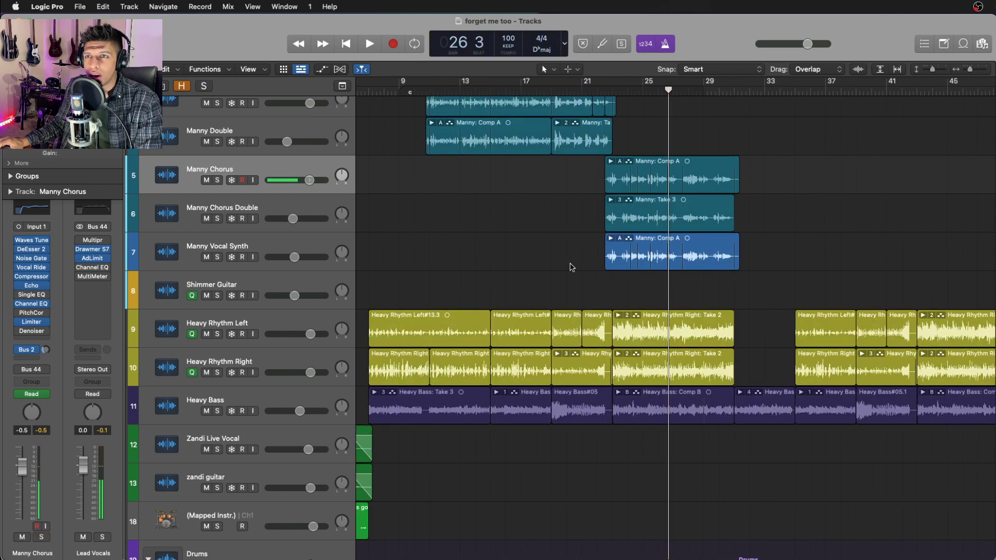
Inspect and collapse the bar 23 take folder on Heavy Rhythm Left and the bar 19 one on Heavy Rhythm Right.
left_click(618, 319)
scroll(619, 317, "down", 2)
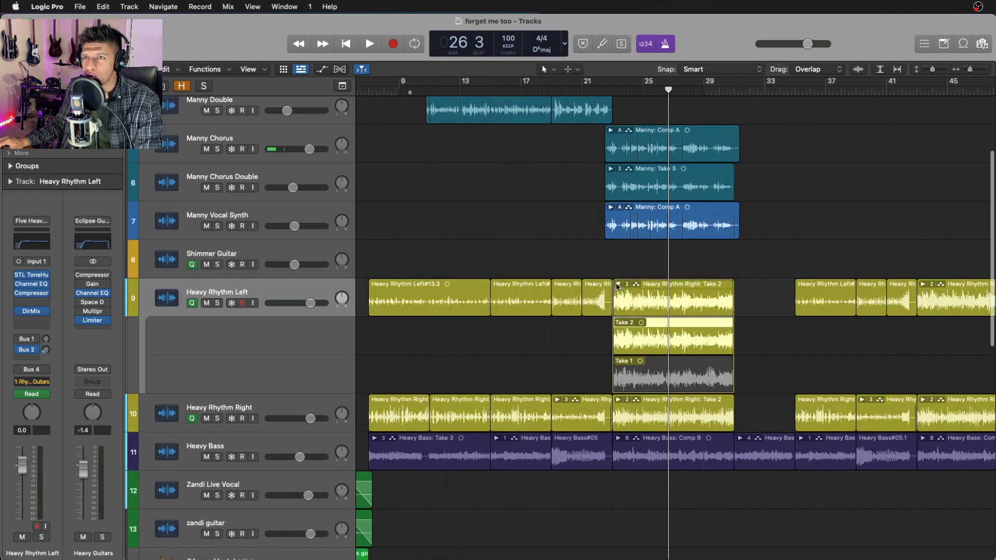
left_click(618, 286)
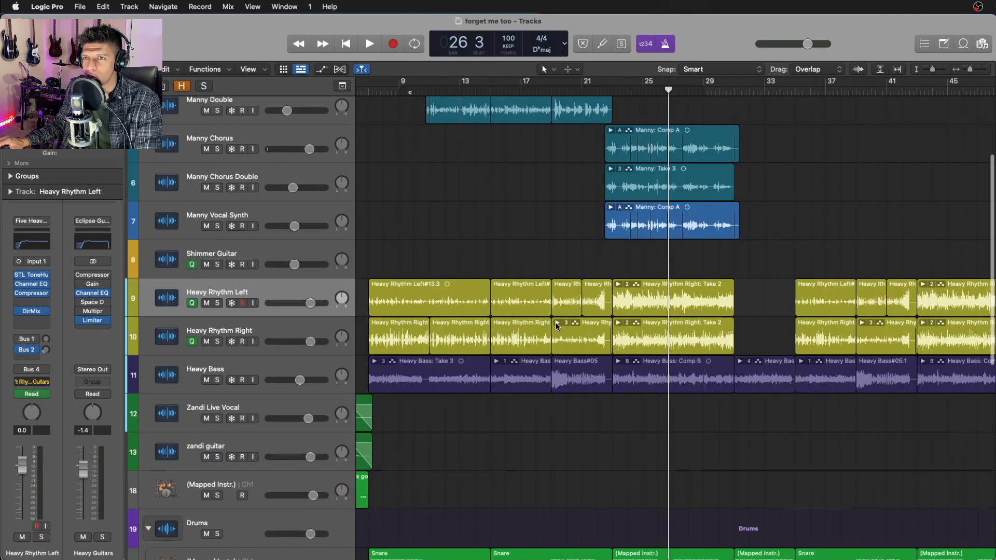
left_click(558, 323)
left_click(556, 323)
Place the playhead at bar 0 beat 4, where the intro's live vocal region on track 12 starts.
key("z")
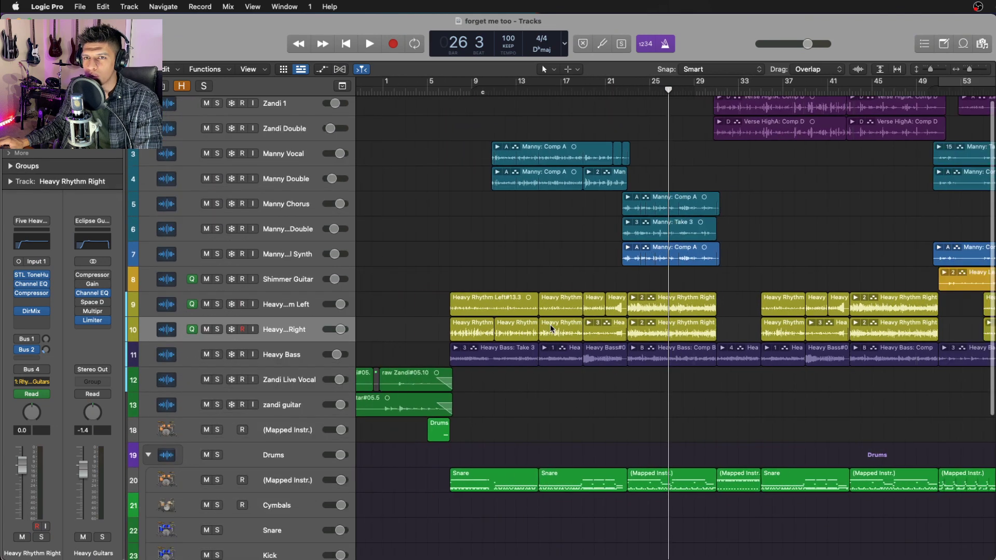
scroll(563, 331, "down", 3)
scroll(563, 331, "down", 5)
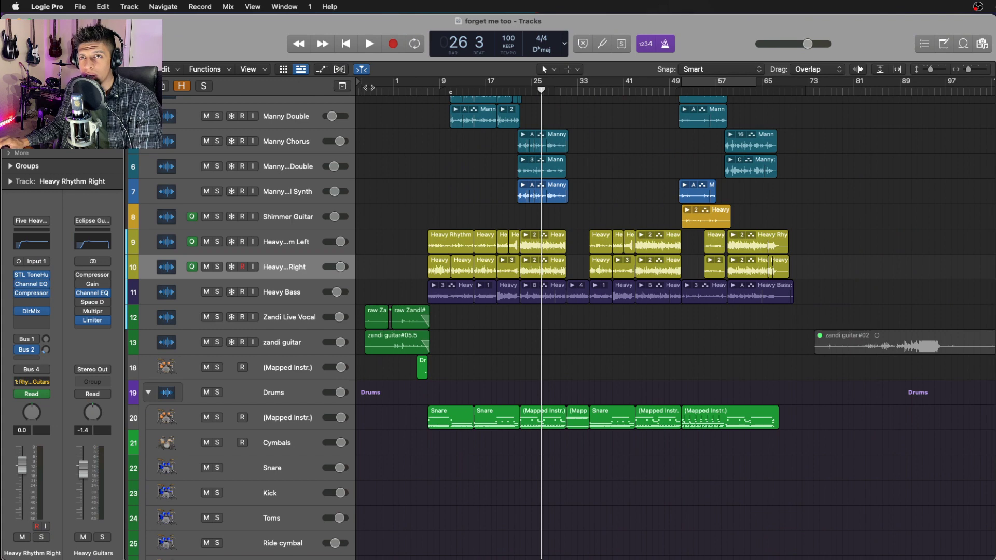
left_click_drag(370, 89, 390, 95)
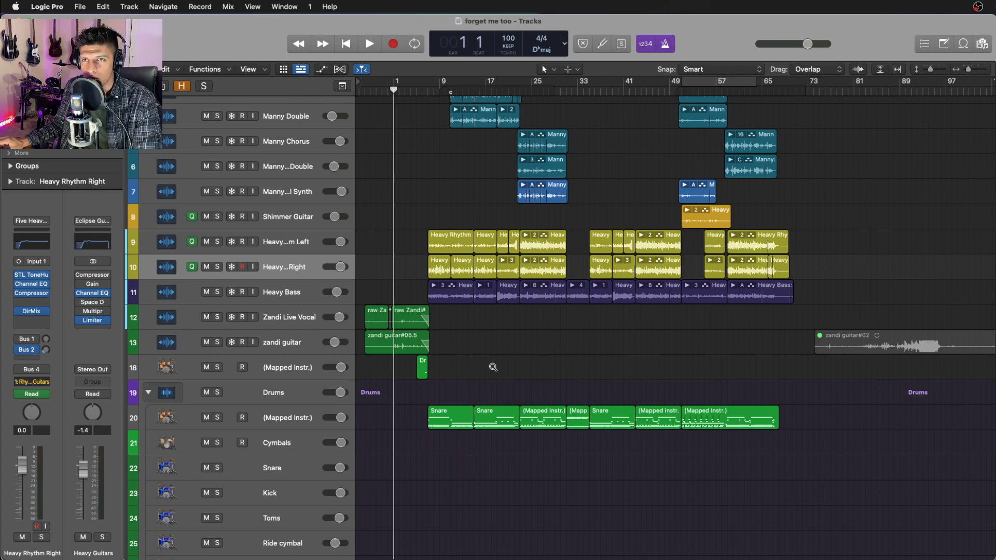
left_click(494, 368, "ctrl+alt")
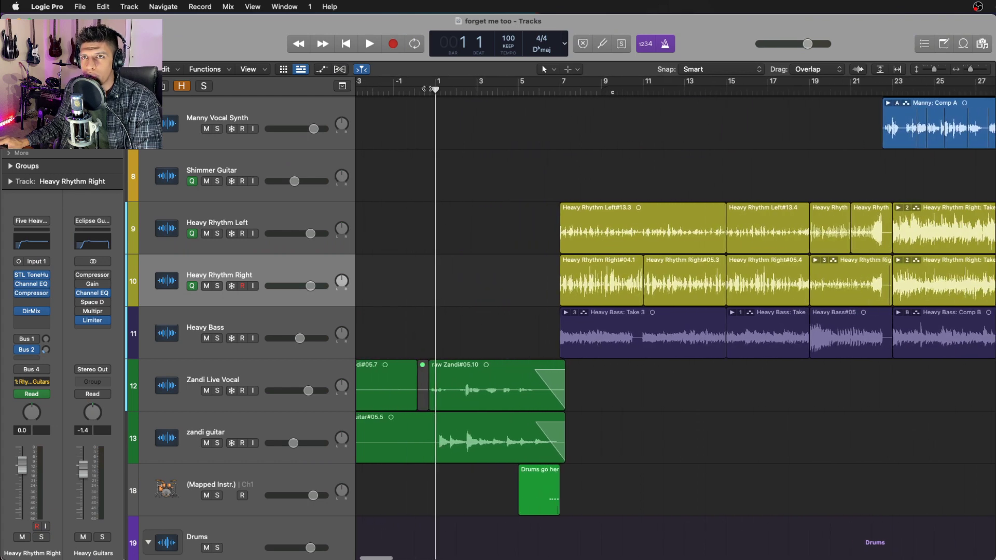
mouse_move(432, 89)
left_mouse_down()
mouse_move(418, 91)
mouse_move(430, 92)
left_mouse_up()
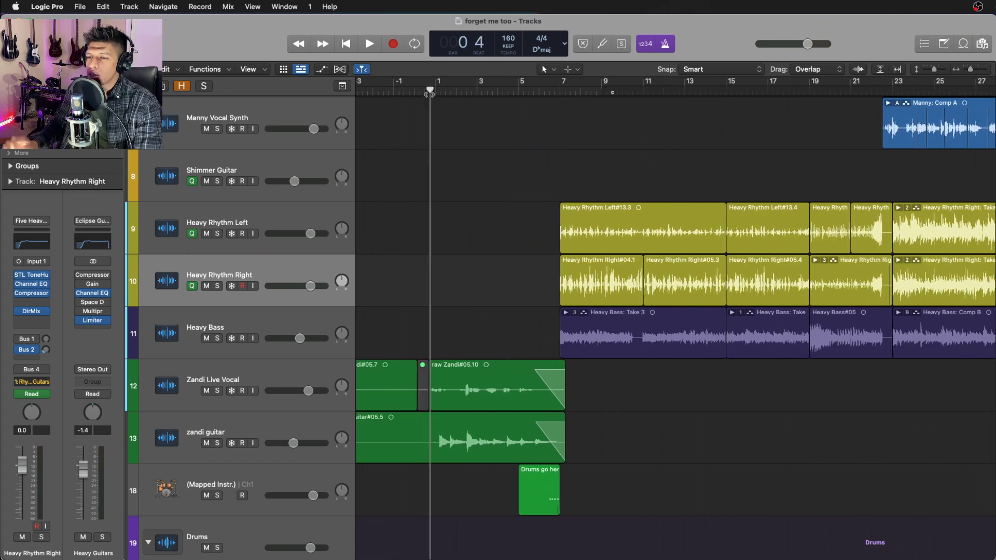
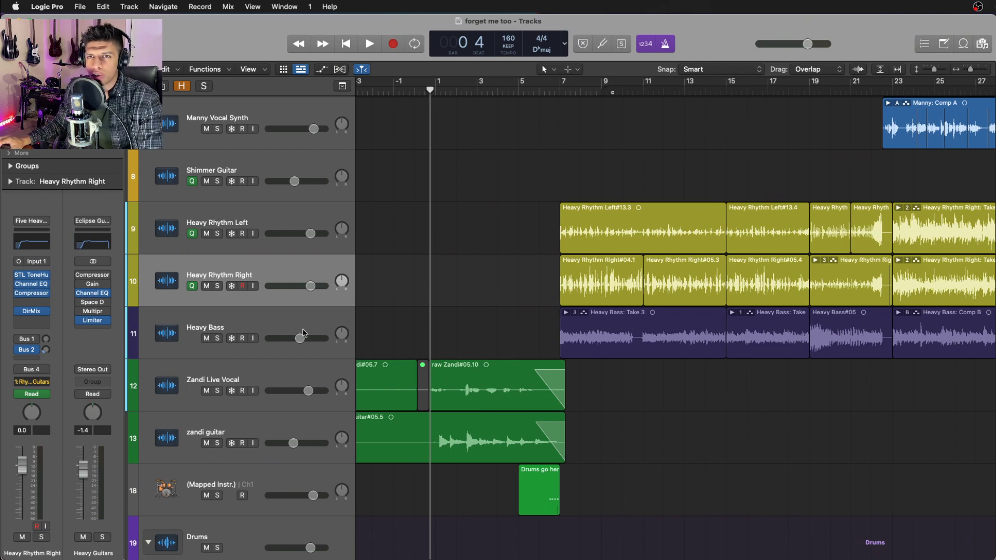
Solo the intro's guitar track 13 together with live vocal track 12.
left_click(298, 372)
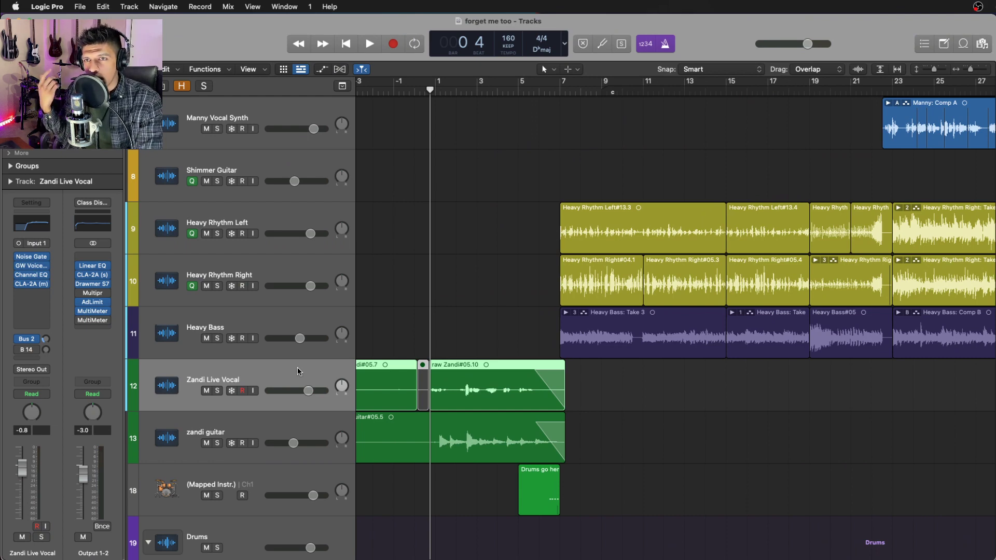
key("Down")
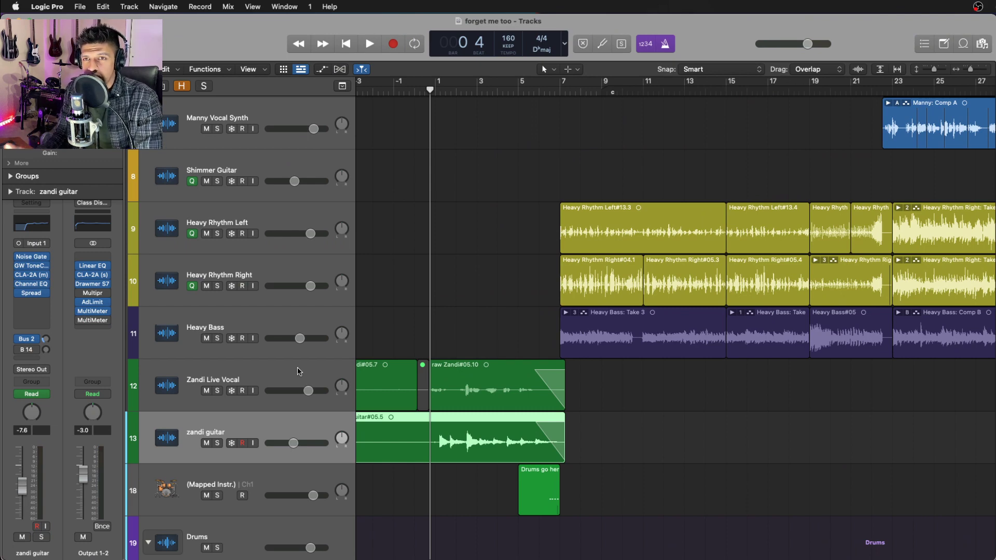
key("s")
key("Up")
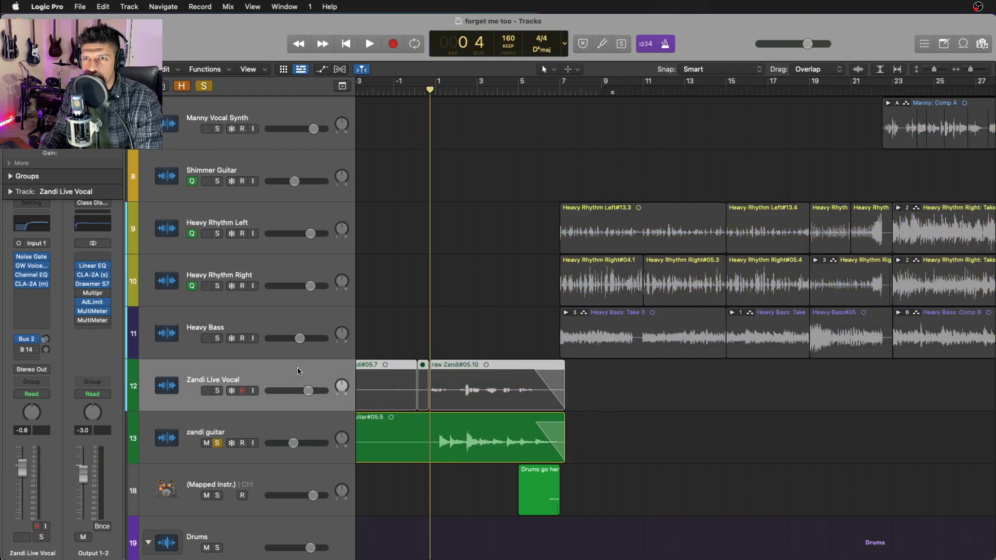
key("s")
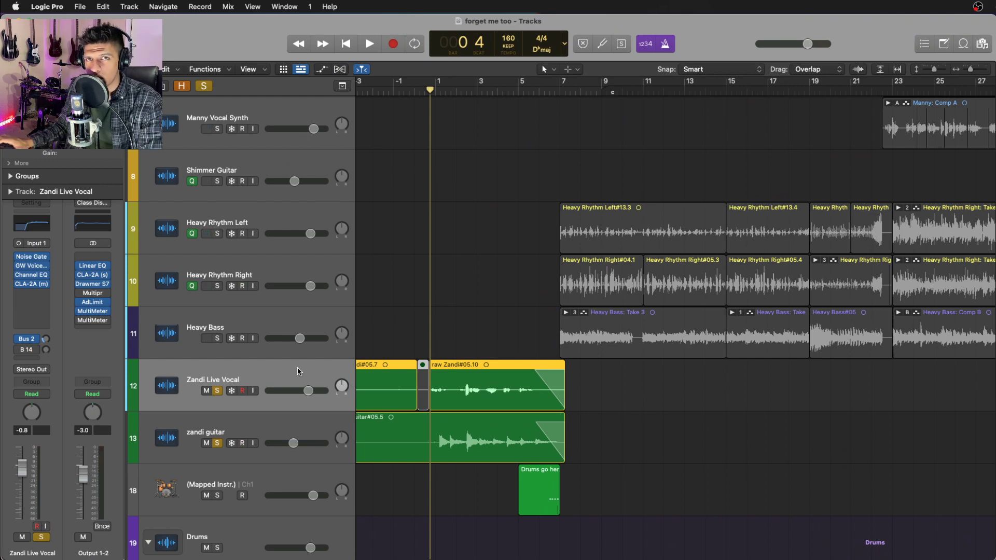
Play the soloed intro vocal and guitar from bar 0 beat 4 to about bar 5.
left_click(10, 70)
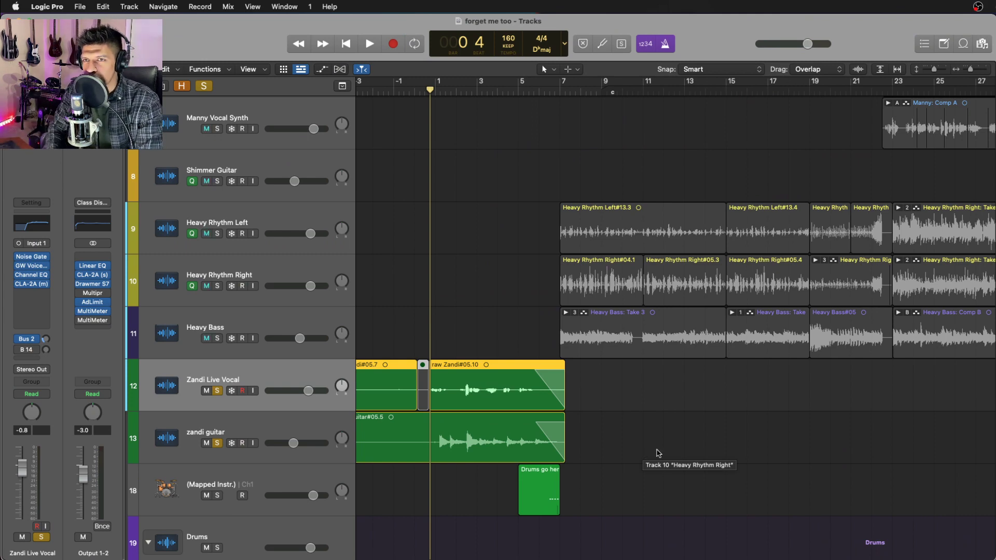
key("space")
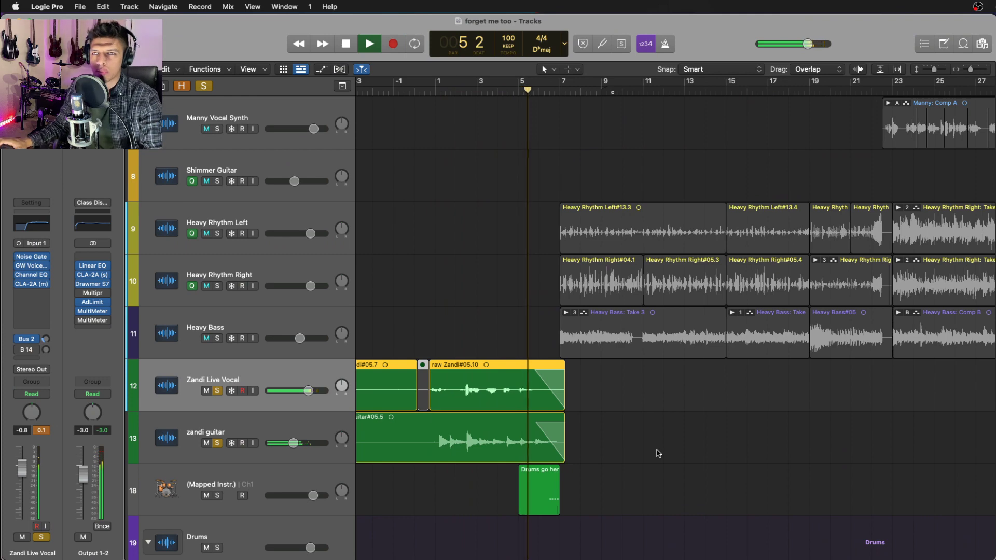
key("space")
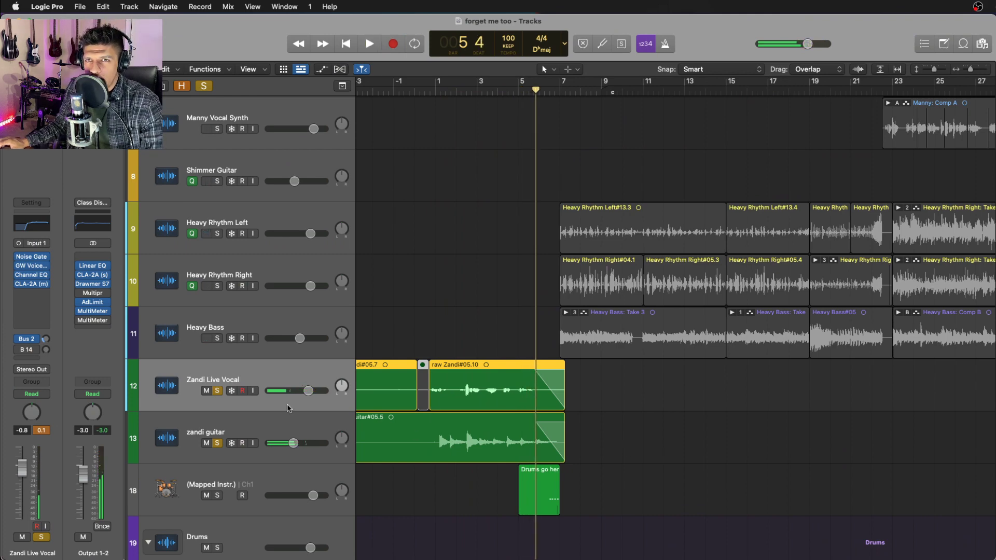
Unsolo guitar track 13, return the playhead to bar 0 beat 4 and close the live vocal's Noise Gate window.
left_click(217, 444)
key("Return")
left_click_drag(434, 91, 430, 92)
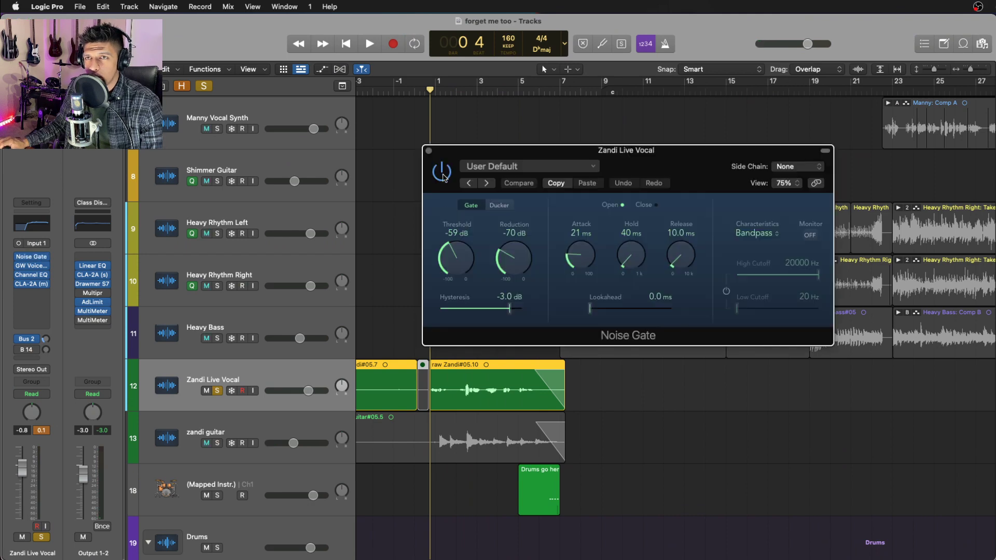
left_click(429, 151)
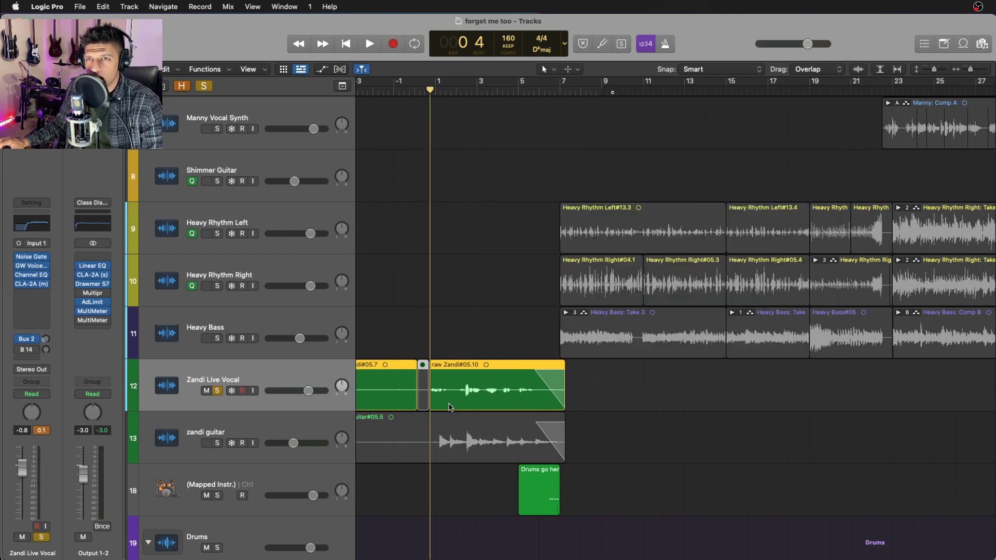
Bypass all inserts and sends on live vocal track 12 and play its dry sound to about bar 5.
scroll(450, 408, "up", 5)
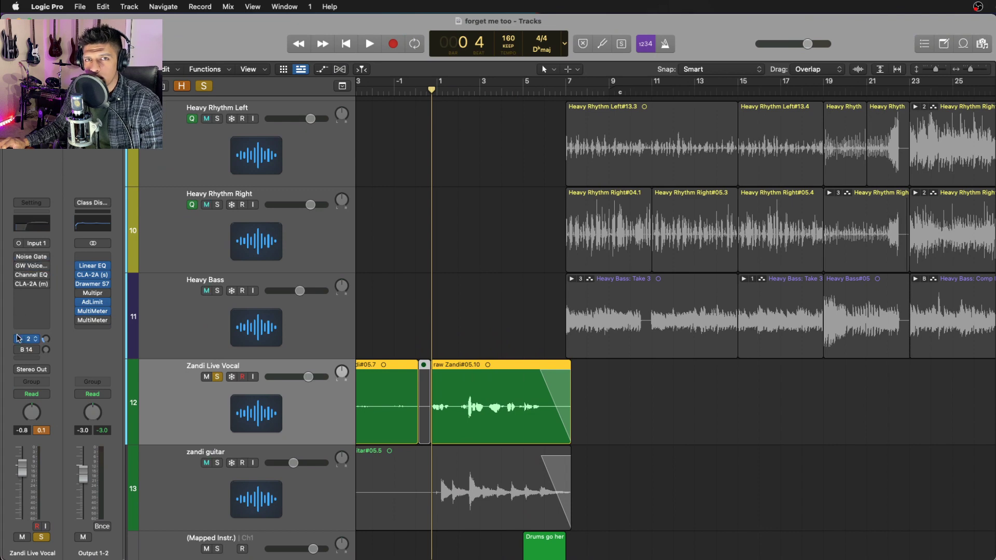
key("space")
scroll(507, 417, "up", 2)
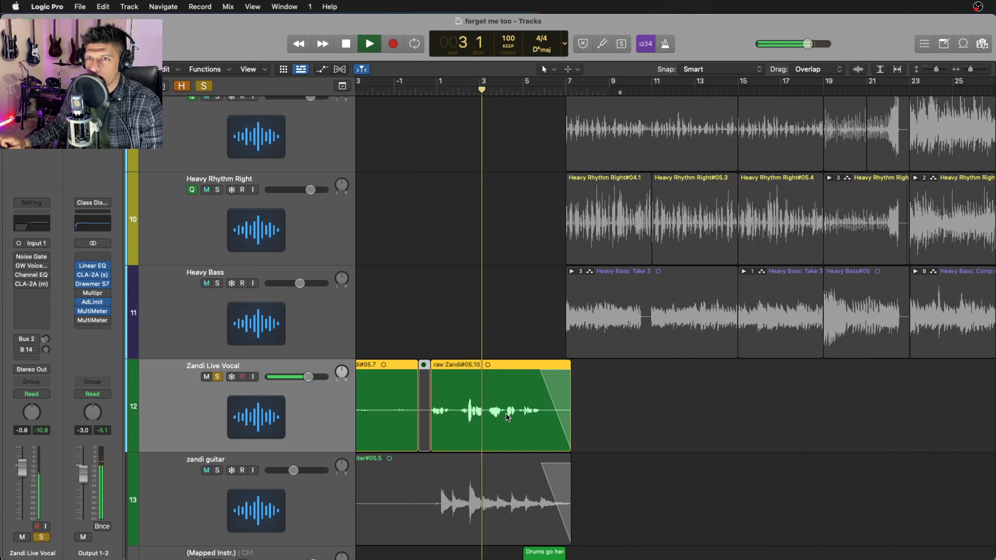
key("space")
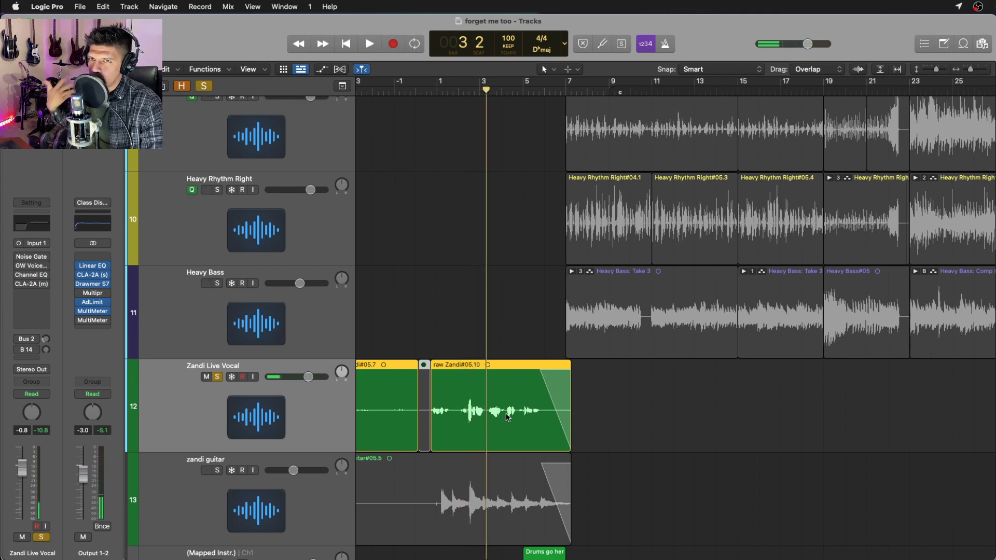
key("space")
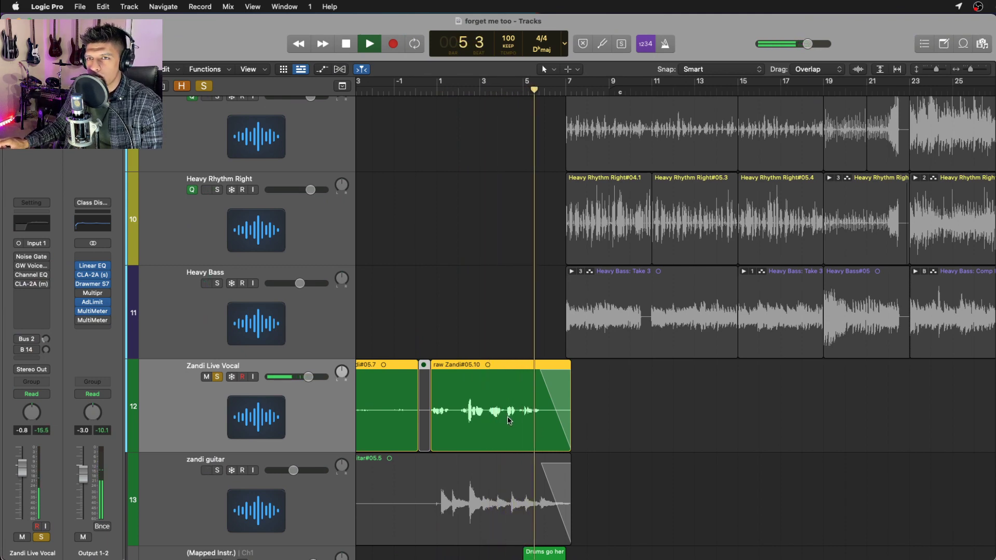
key("space")
key("Return")
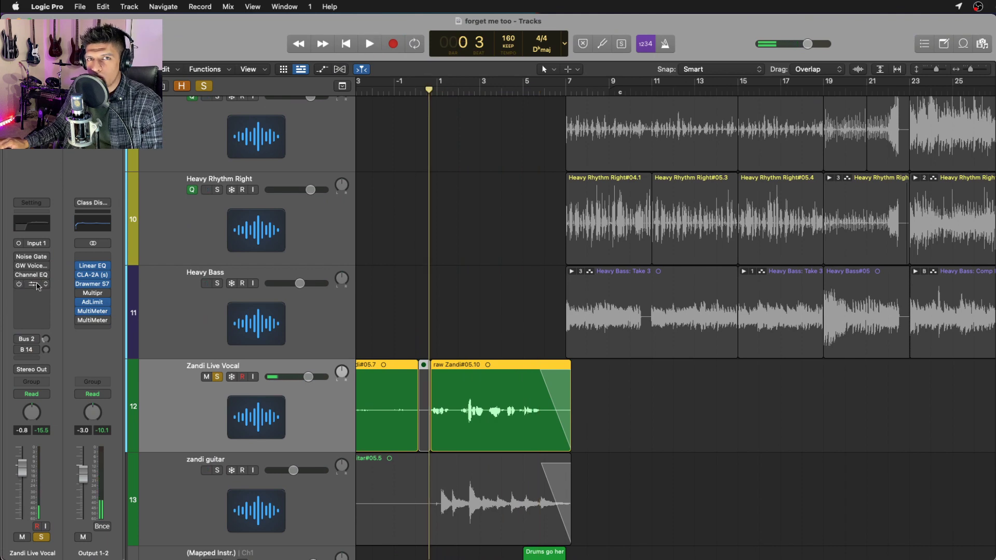
Play live vocal track 12 from its region start with Noise Gate and Channel EQ re-enabled and the EQ window open.
left_click(31, 232)
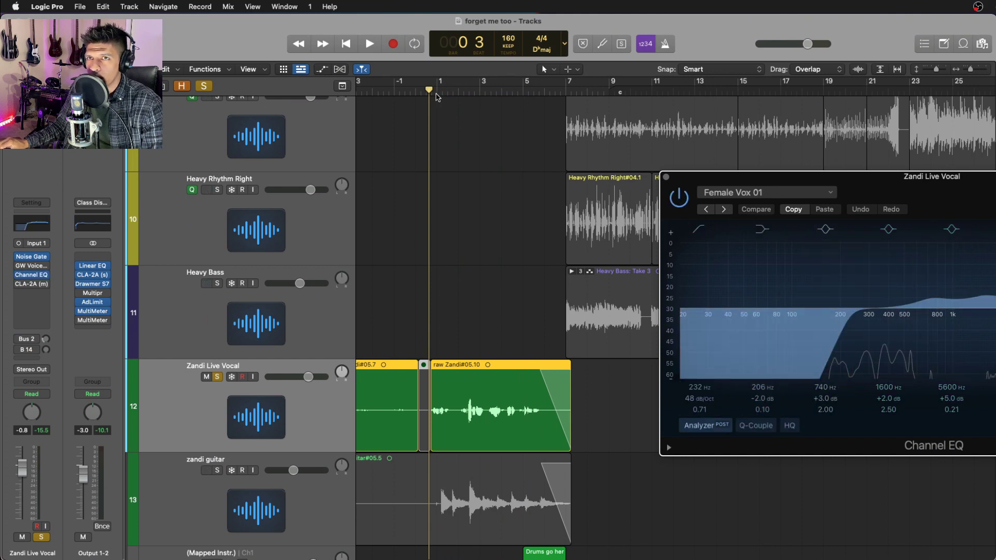
left_click(431, 92)
key("space")
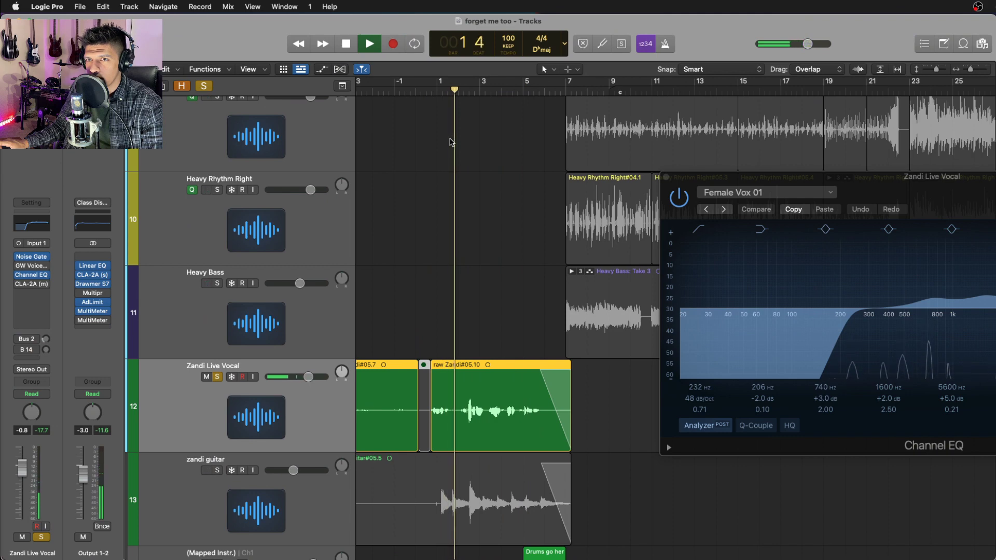
Re-enable and open GW VoiceCentric on the live vocal, stop playback, close the Channel EQ and move the plug-in window off the vocal region.
left_click(21, 266)
left_click(26, 266)
key("space")
left_click(671, 343)
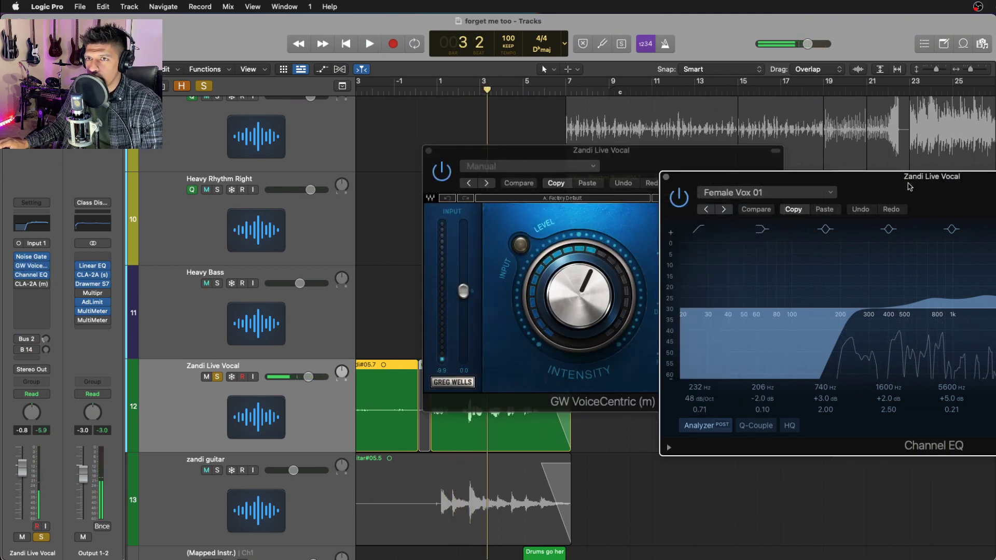
key("super+w")
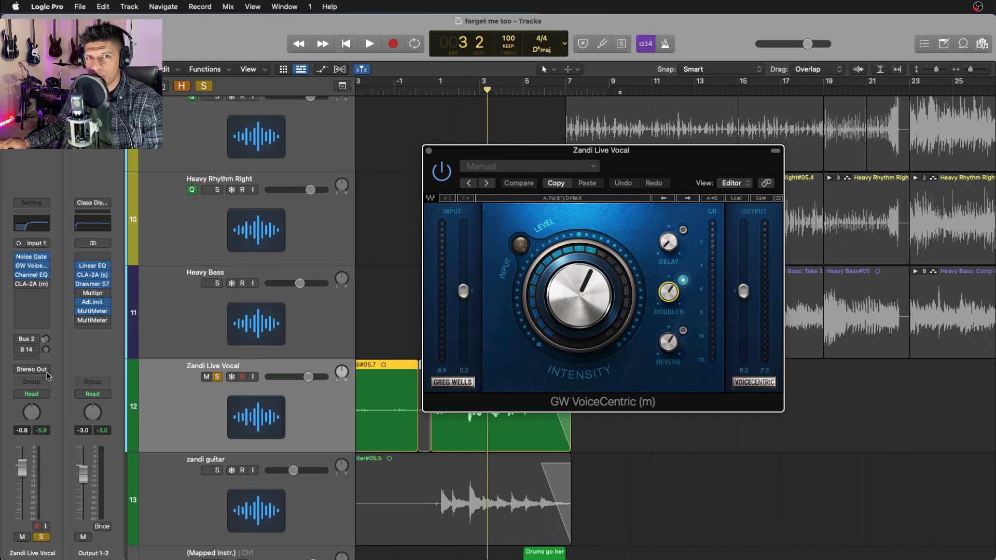
left_click_drag(598, 192, 735, 198)
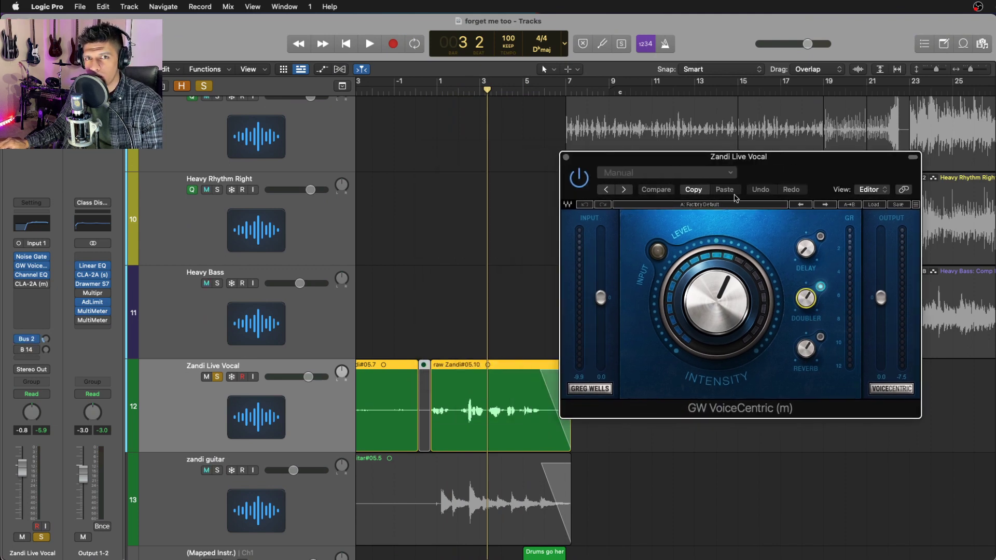
Play live vocal track 12 from just before bar 1 with CLA-2A re-enabled and open, then bypass the whole chain and stop.
left_click(426, 92)
key("space")
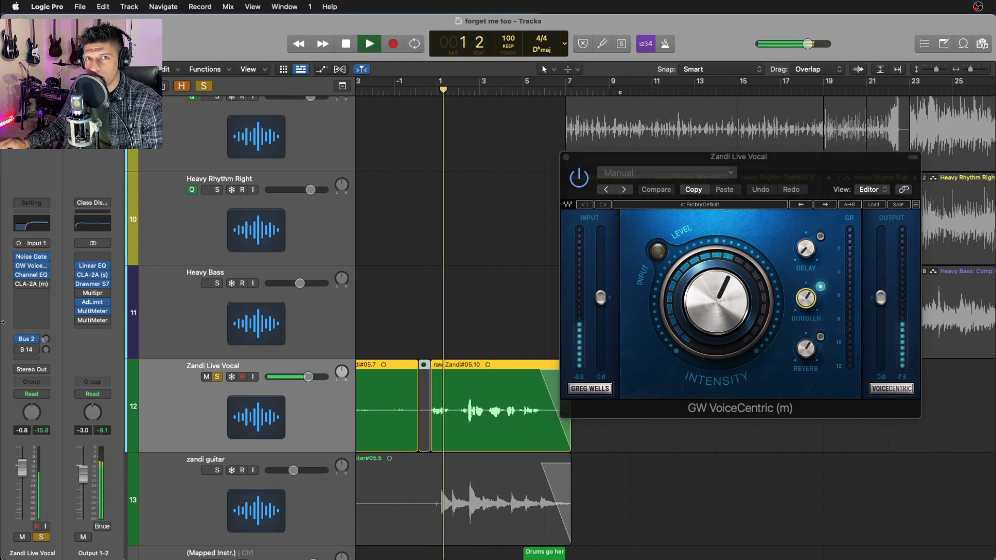
mouse_move(19, 288)
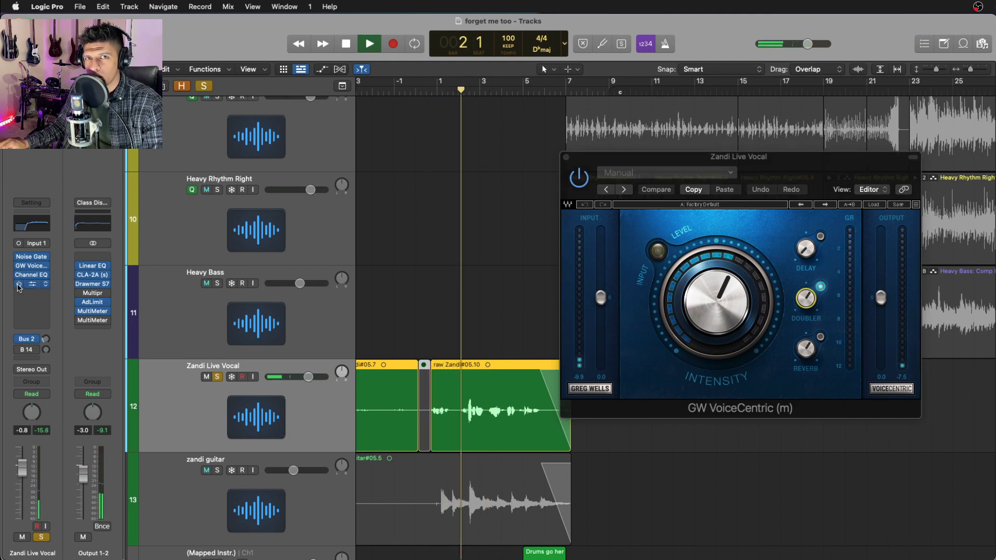
left_click(19, 287)
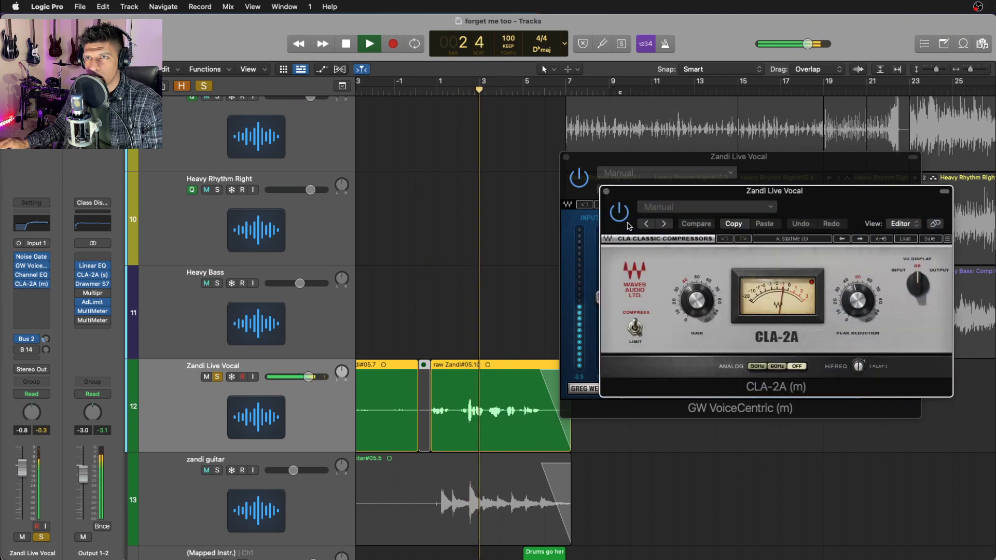
mouse_move(20, 341)
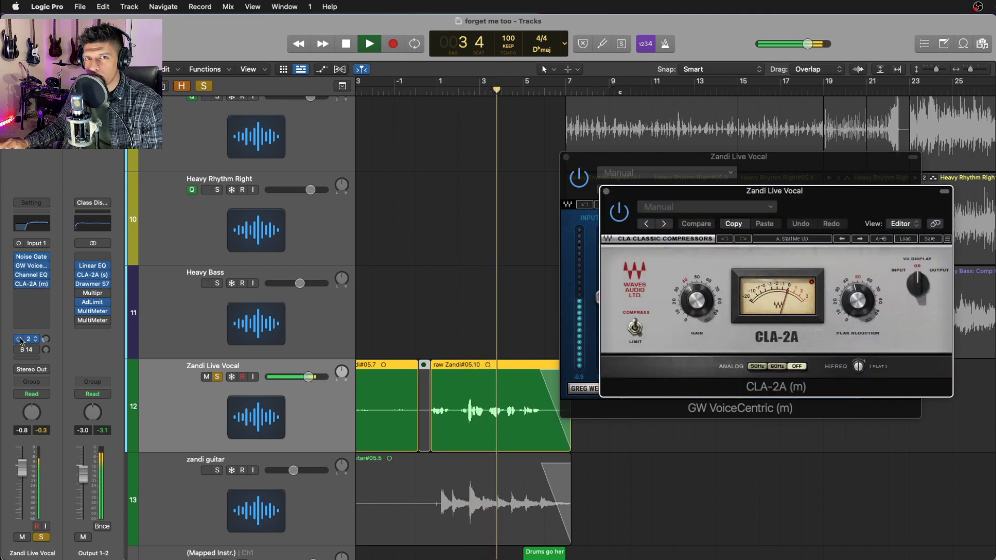
key("space")
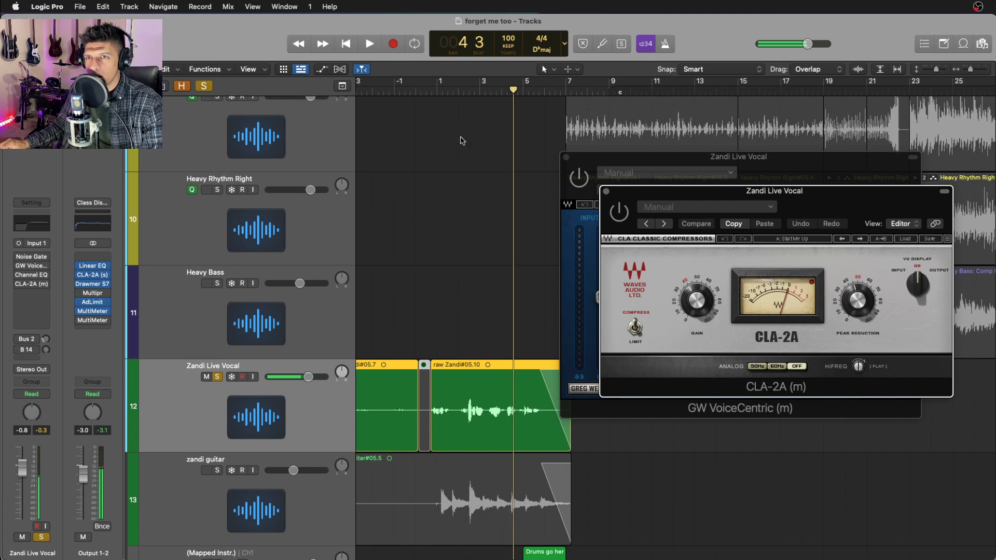
Replay the live vocal to compare its bypassed and re-enabled chain, then close the CLA-2A and GW VoiceCentric windows.
left_click(484, 96)
key("space")
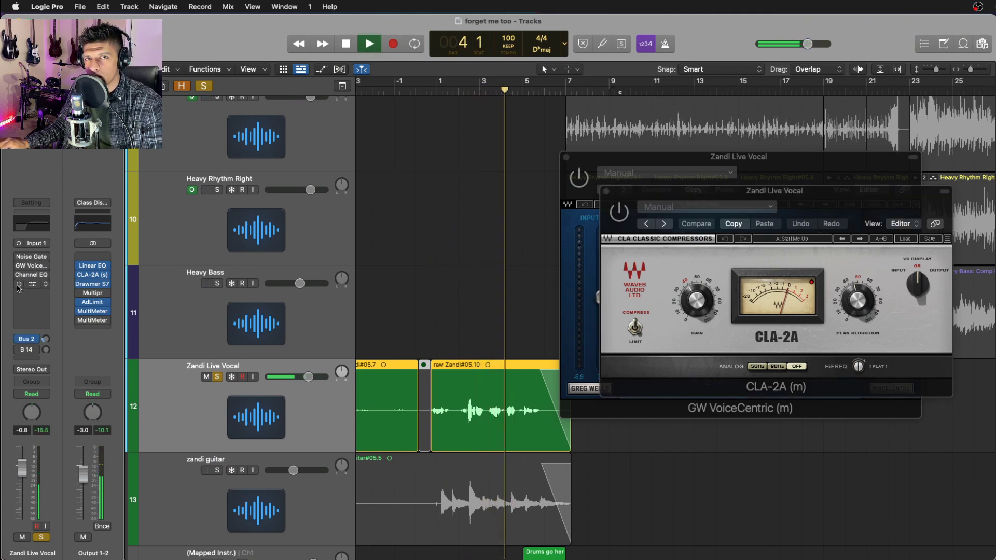
left_click(605, 193)
left_click(566, 156)
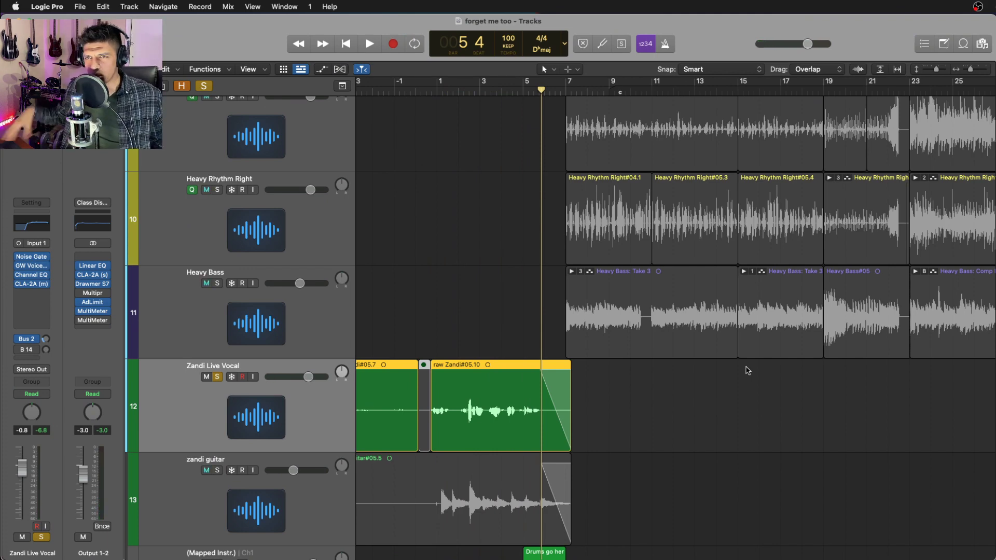
Unsolo live vocal track 12 and select lead vocal track 3 to show its plug-in chain.
scroll(471, 394, "up", 4)
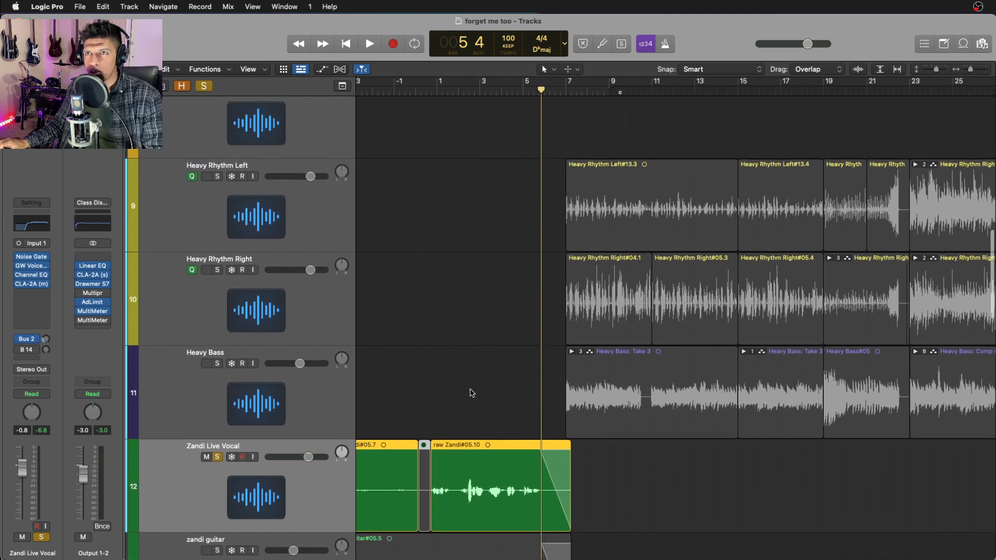
scroll(471, 394, "down", 3)
key("s")
scroll(471, 393, "up", 10)
scroll(471, 393, "up", 2)
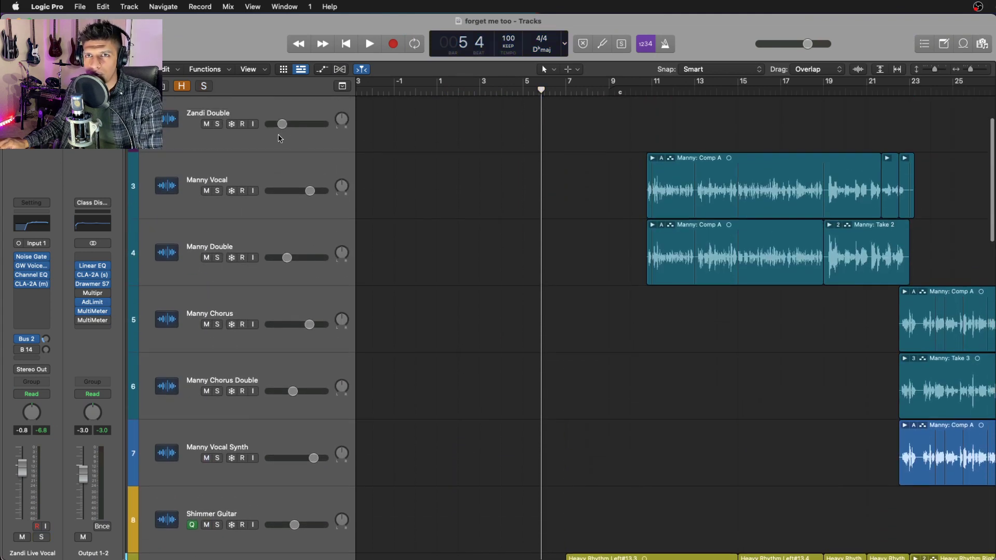
left_click(282, 165)
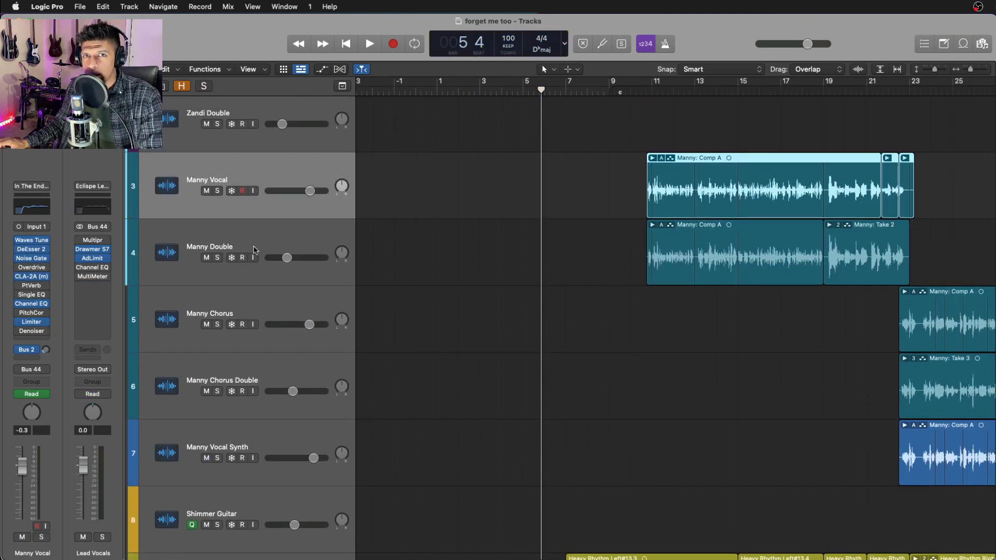
Solo guitar track 13 and play it from bar 0 beat 4.
scroll(478, 314, "down", 10)
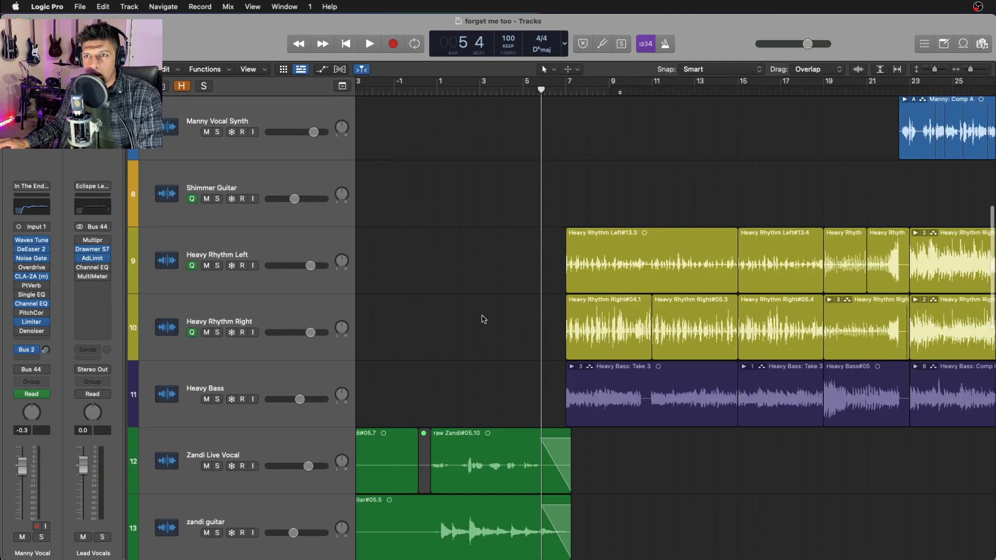
left_click(490, 437)
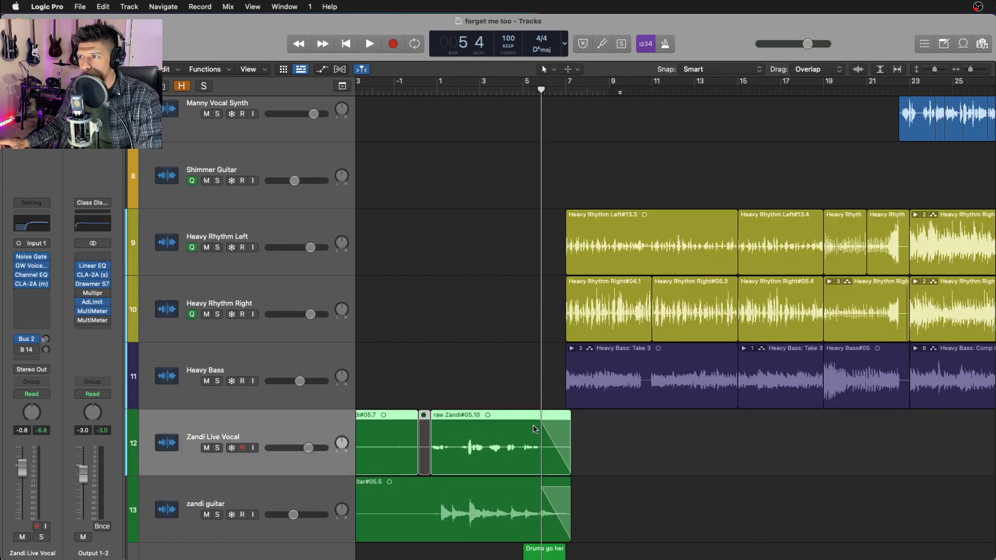
left_click(301, 478)
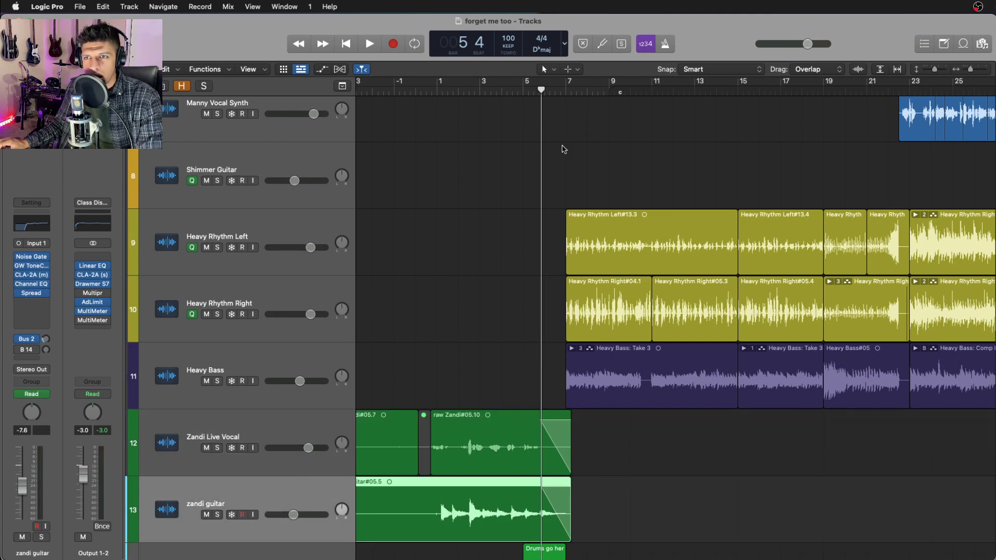
left_click(436, 91)
scroll(471, 302, "up", 3)
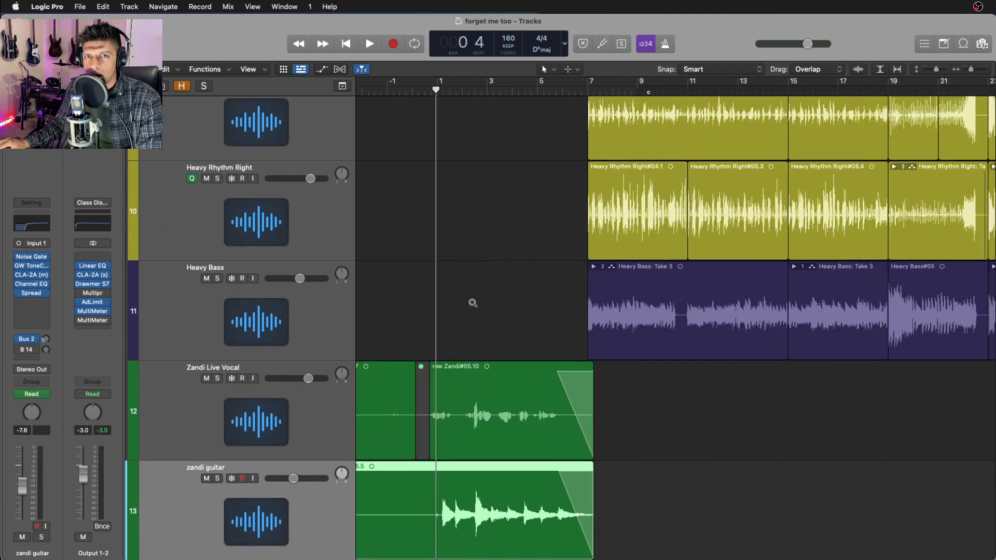
scroll(471, 302, "right", 3)
key("s")
key("space")
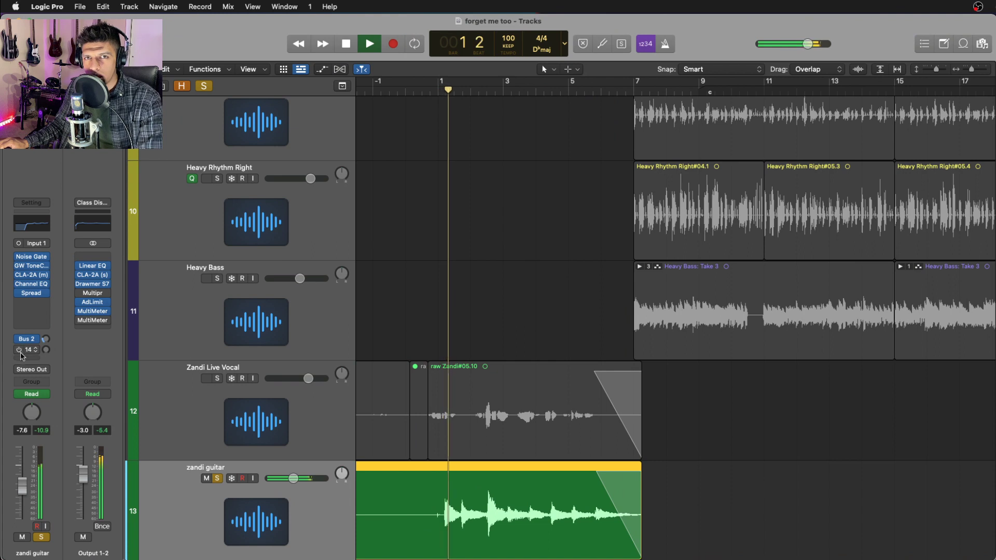
Bypass the guitar's inserts and sends, re-enable Noise Gate, open GW ToneCentric and return the playhead to bar 0 beat 4.
left_click(20, 291)
left_click(19, 291)
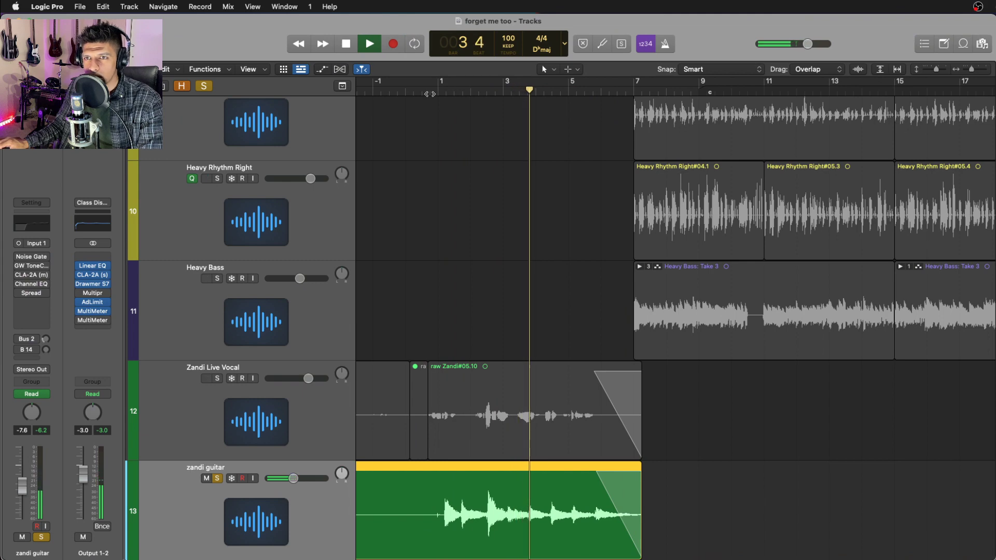
left_click(26, 265)
left_click_drag(642, 176, 833, 178)
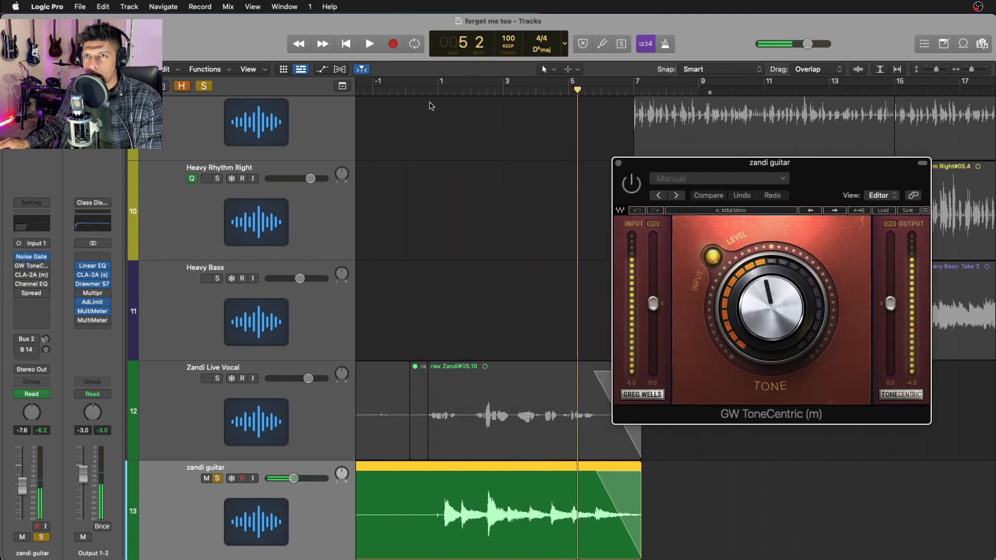
left_click_drag(447, 99, 434, 102)
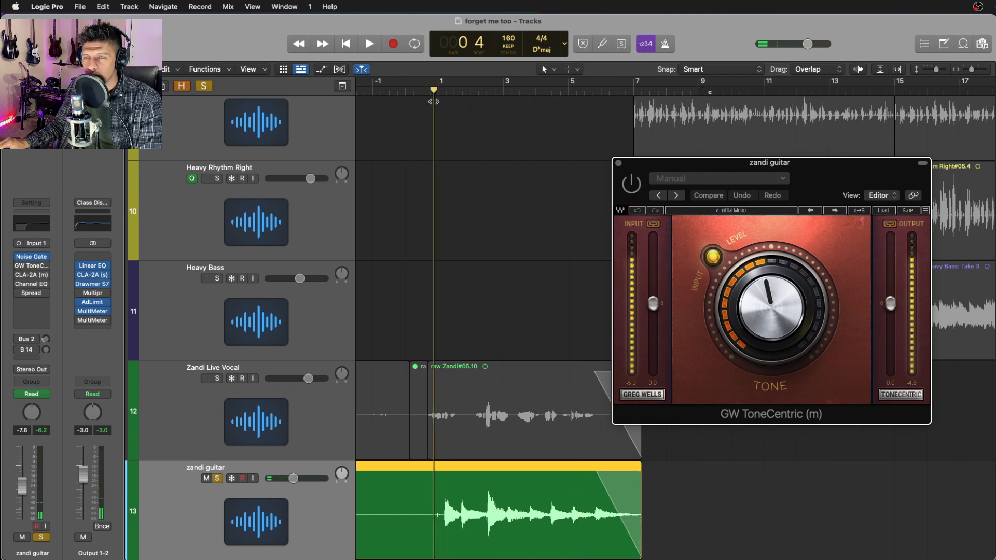
Play the guitar while re-enabling GW ToneCentric and CLA-2A one after the other, closing each plug-in window.
key("space")
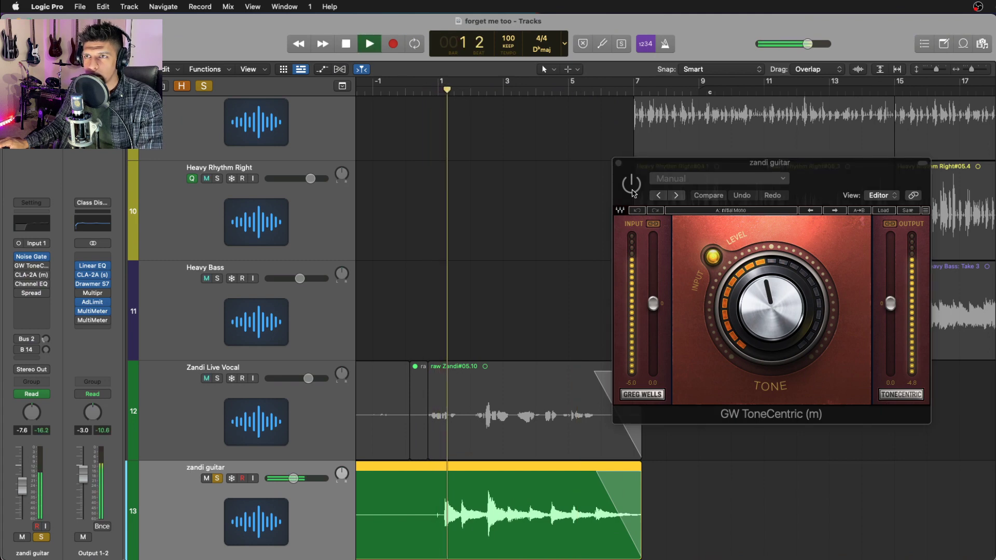
left_click(632, 191)
left_click(619, 163)
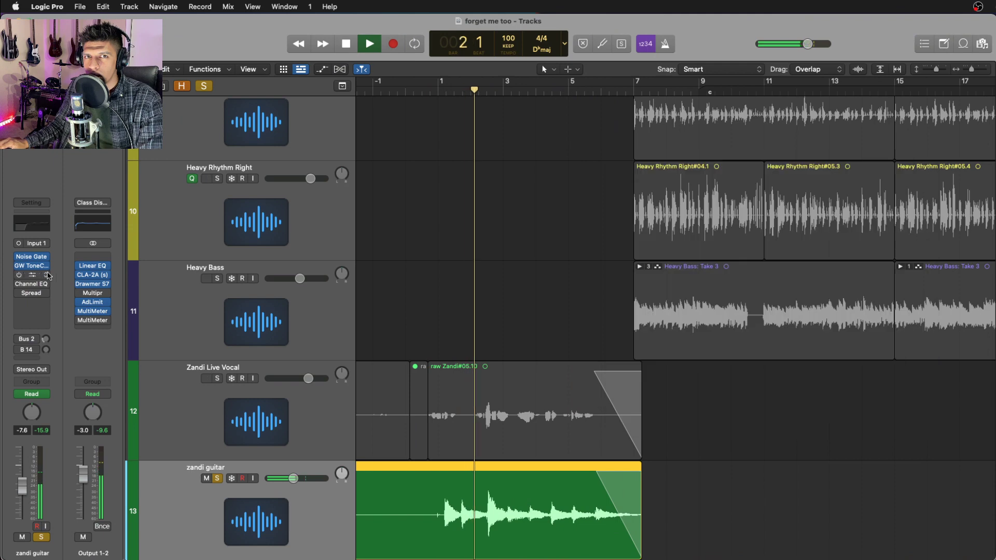
left_click(47, 276)
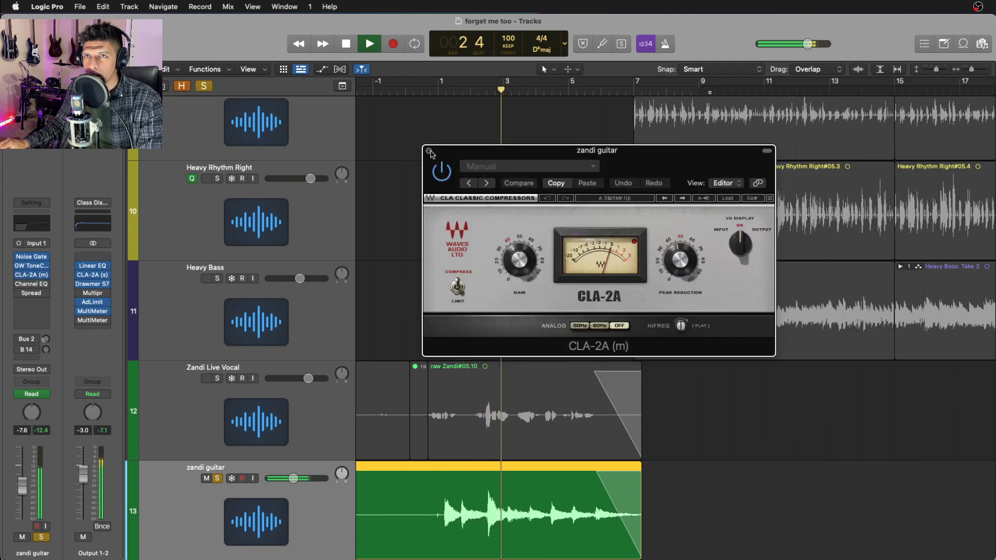
left_click(429, 151)
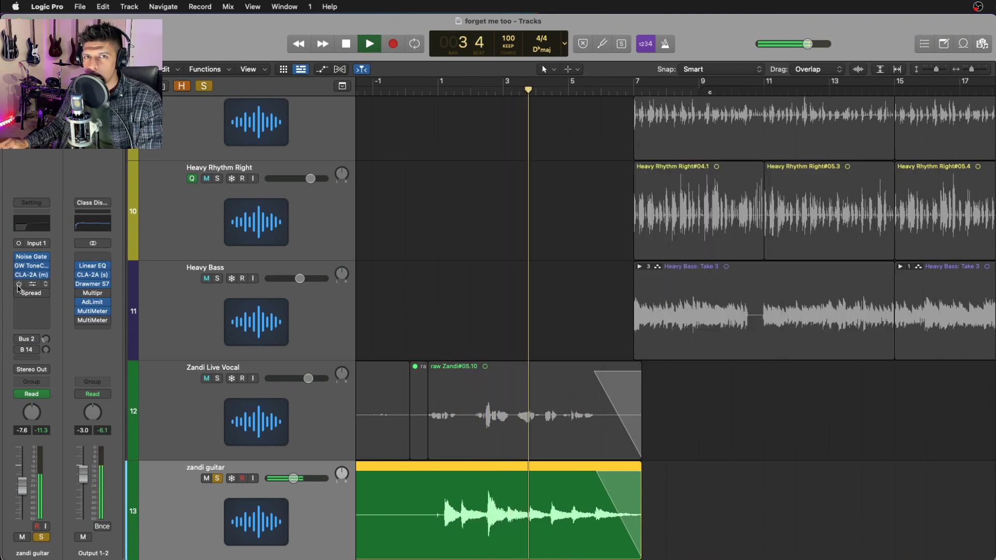
Re-enable the guitar's Channel EQ, review its curve and close it, then re-enable Spread and the Bus 2 send.
left_click(19, 284)
left_click(32, 283)
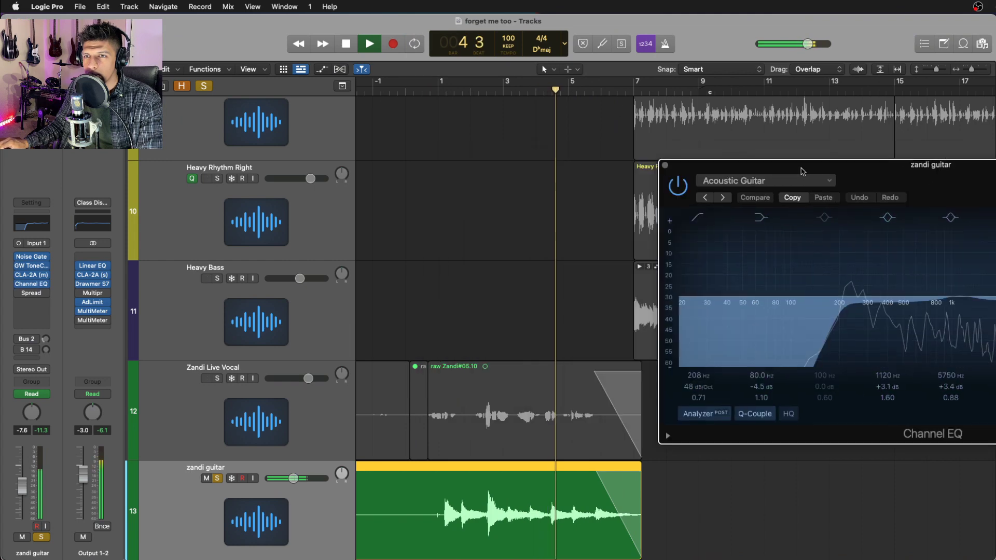
left_click_drag(802, 171, 823, 170)
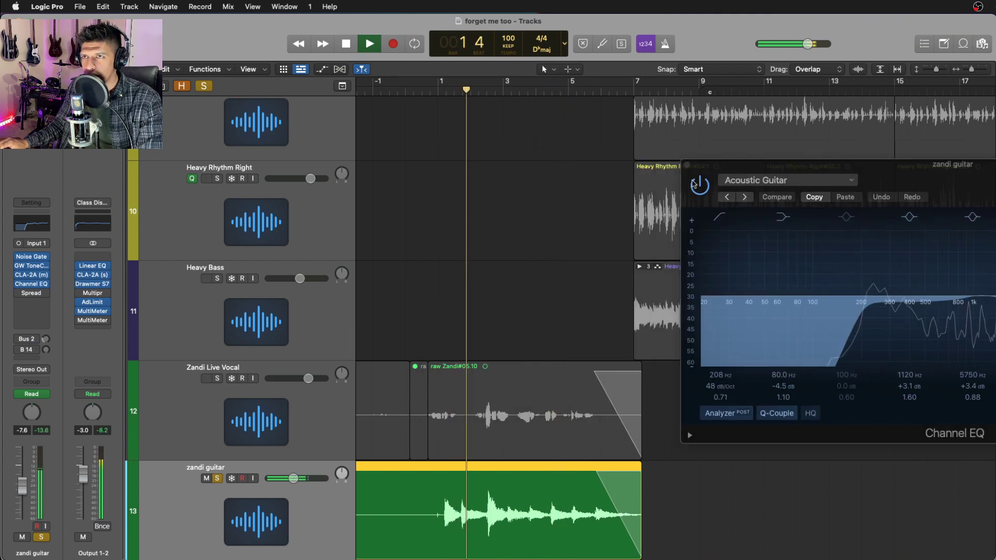
left_click(686, 165)
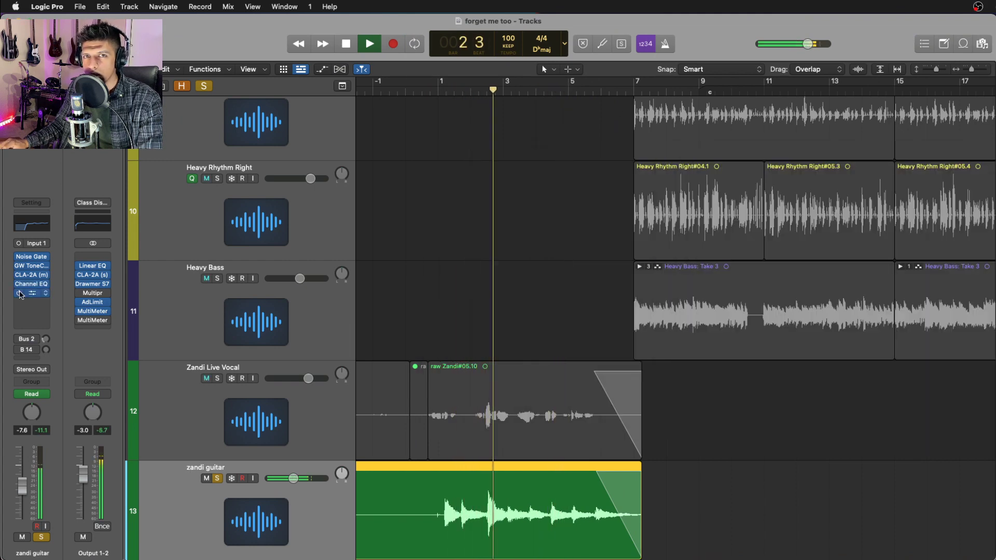
left_click(19, 340)
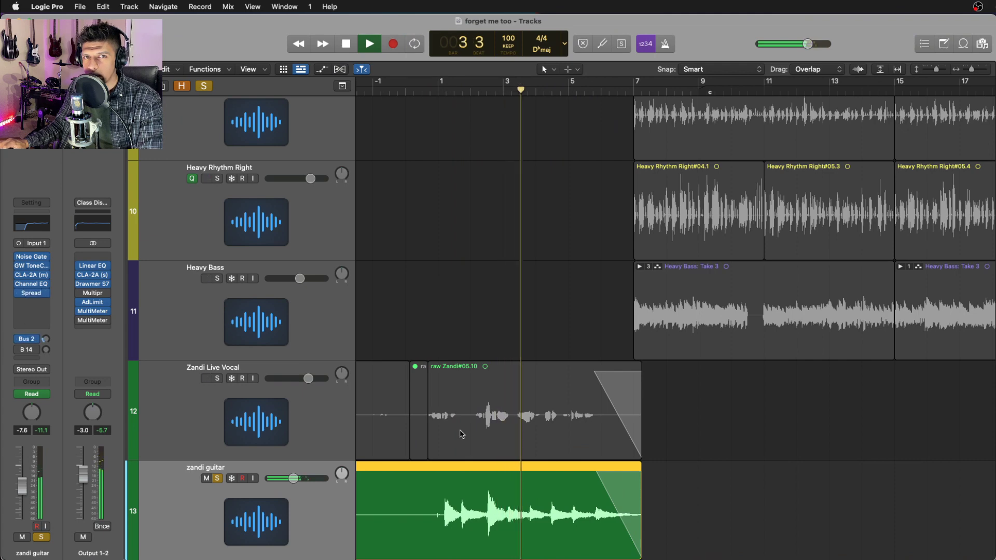
Clear the guitar's solo, select live vocal track 12 and hear both tracks together until about bar 6, then stop.
key("cmd+Left")
key("cmd+Up")
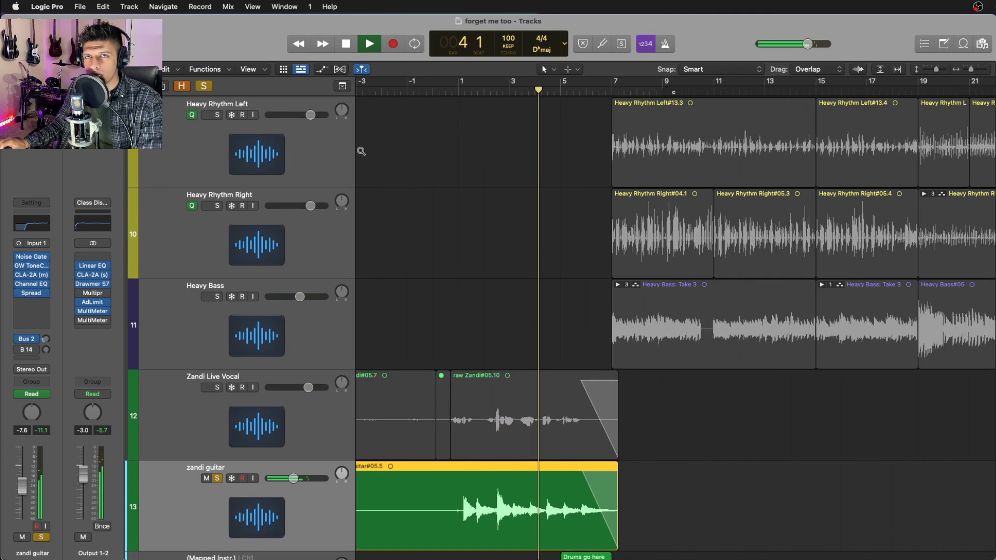
left_click(204, 86)
left_click(310, 422)
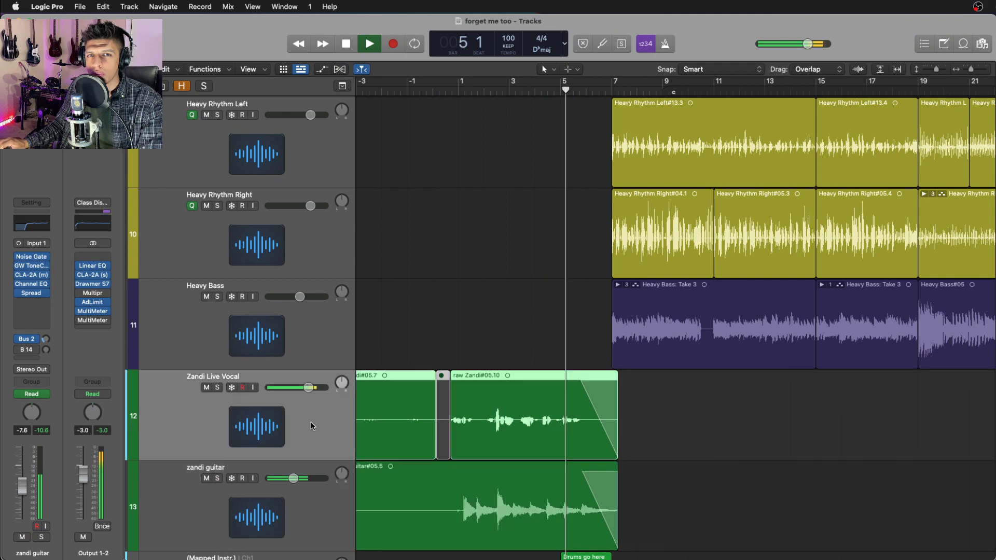
scroll(572, 445, "left", 3)
scroll(578, 443, "down", 5)
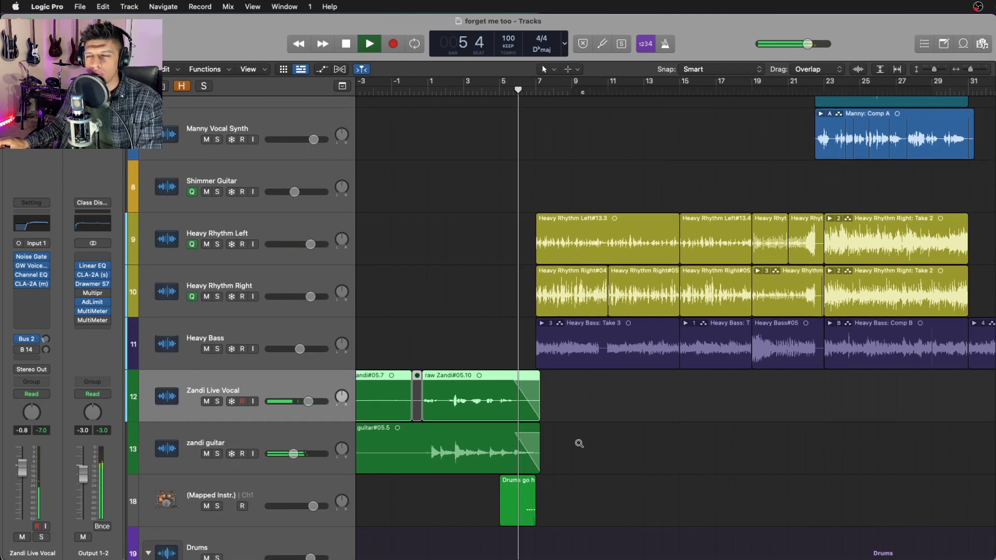
scroll(579, 444, "down", 1)
key("space")
Open the Mixer and select the Output 1-2 channel strip.
scroll(579, 447, "left", 5)
scroll(578, 447, "down", 5)
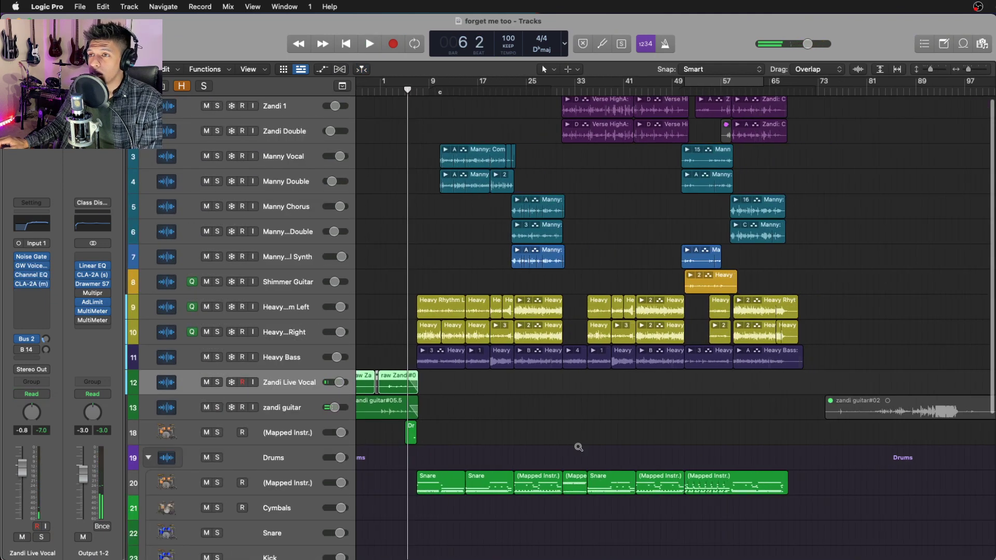
scroll(579, 447, "right", 2)
scroll(579, 448, "up", 1)
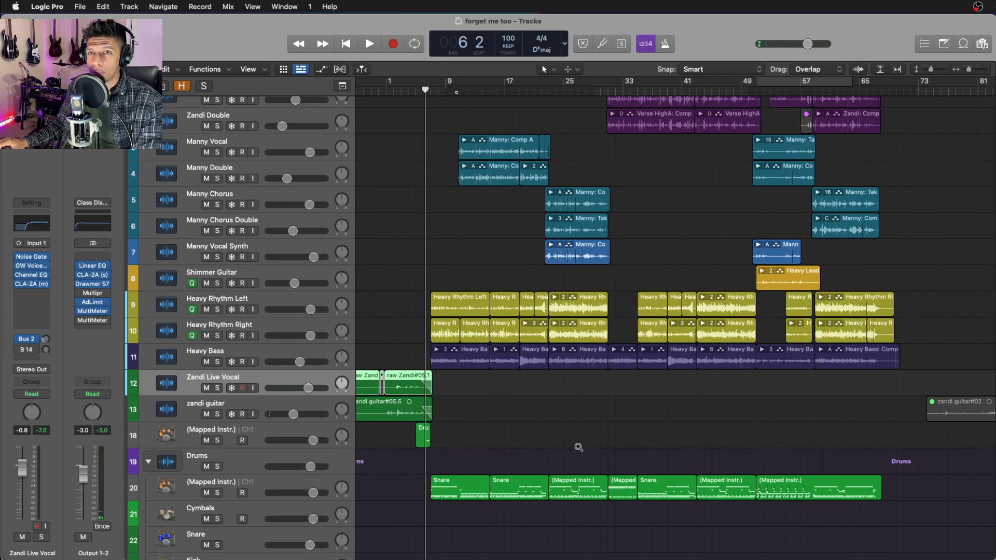
scroll(578, 447, "up", 1)
scroll(616, 448, "left", 1)
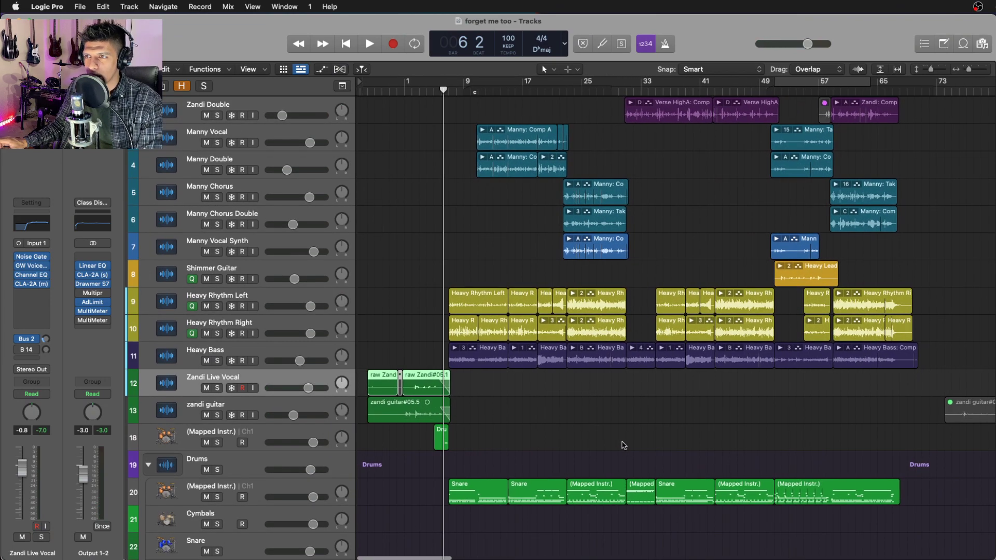
key("x")
scroll(624, 444, "left", 1)
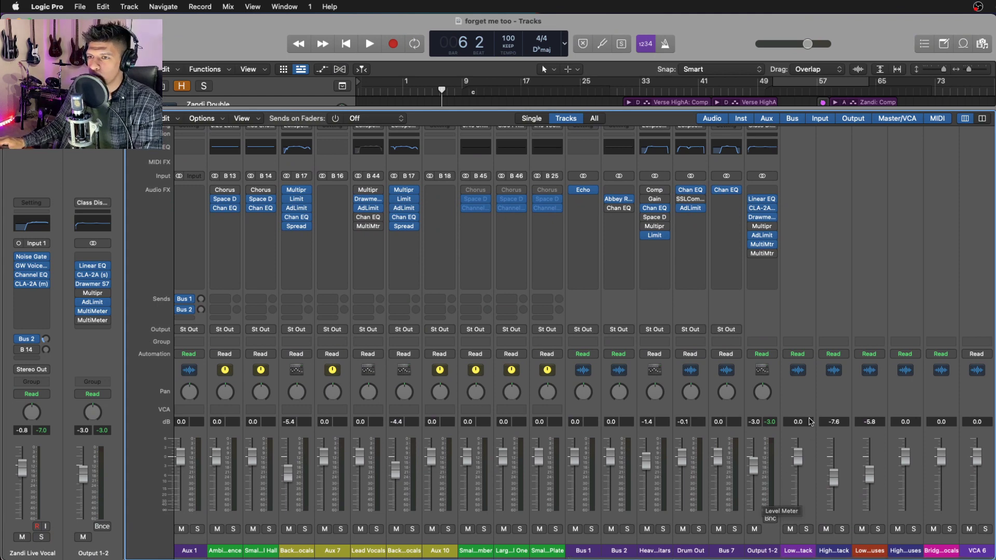
left_click(761, 319)
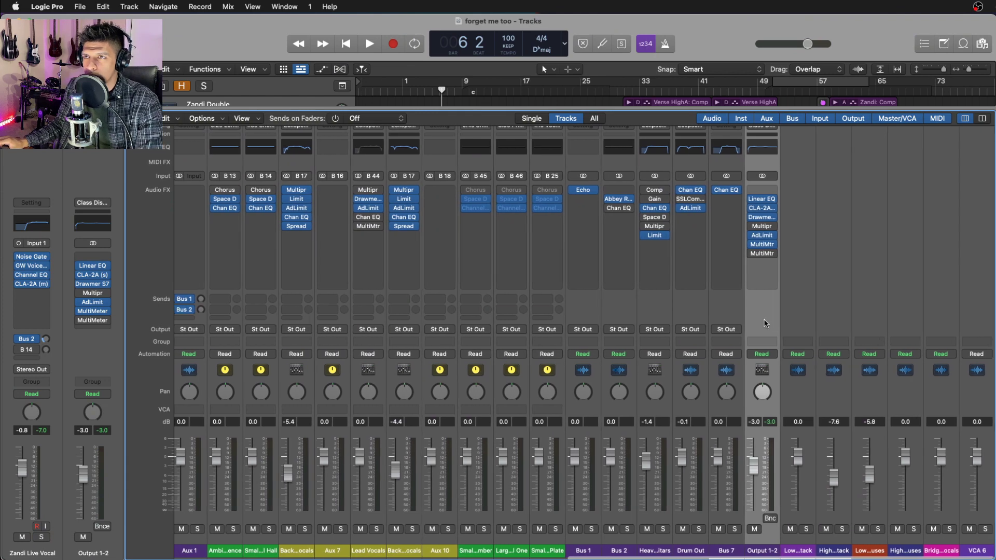
Move the playhead to bar 2 and remove the Multipressor and the second MultiMeter from the Output 1-2 channel strip.
left_click_drag(441, 90, 410, 91)
left_click(775, 228)
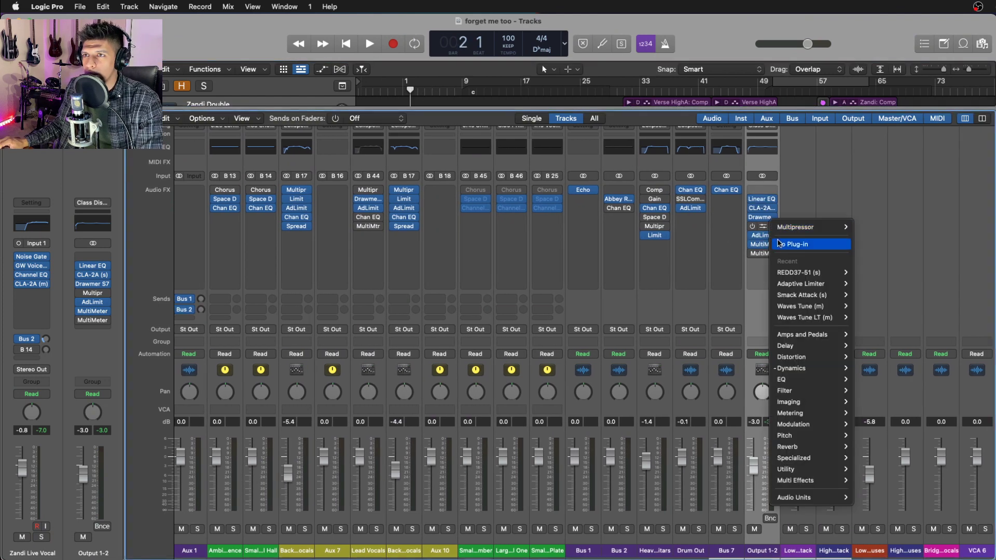
left_click(786, 243)
left_click(775, 254)
left_click(778, 271)
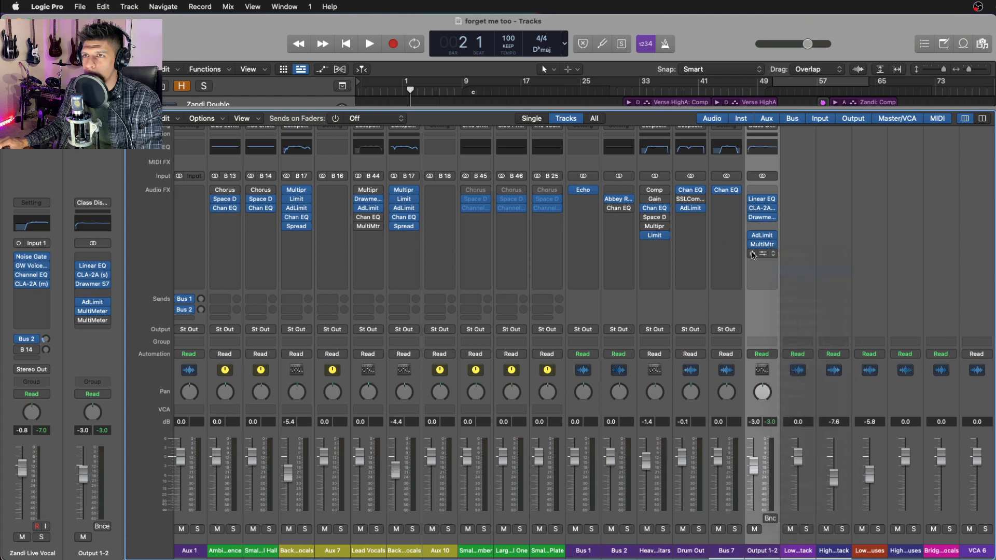
Play the full mix from bar 31 and bypass all remaining plug-ins on Output 1-2, then stop around bar 33.
key("space")
left_click(620, 92)
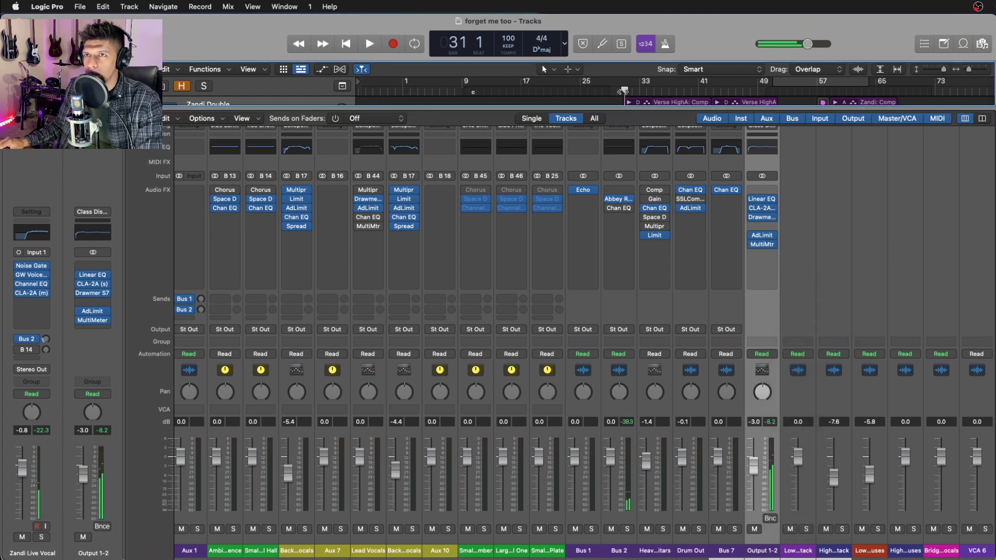
key("space")
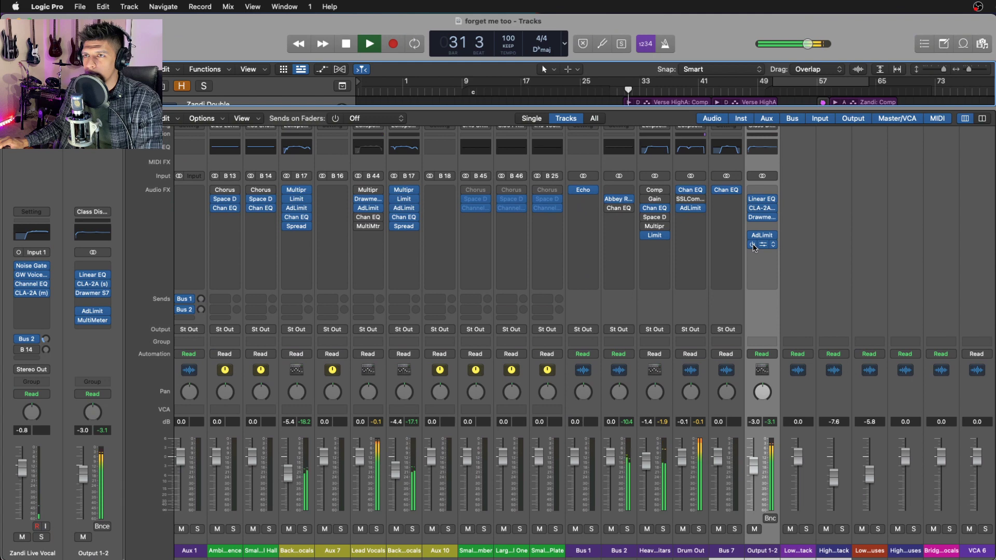
left_click_drag(753, 245, 753, 200)
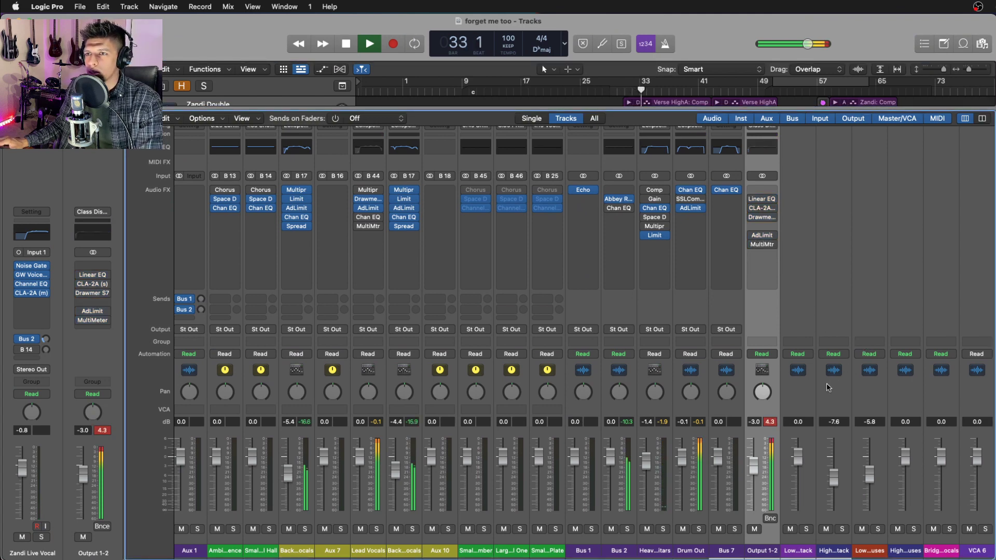
key("space")
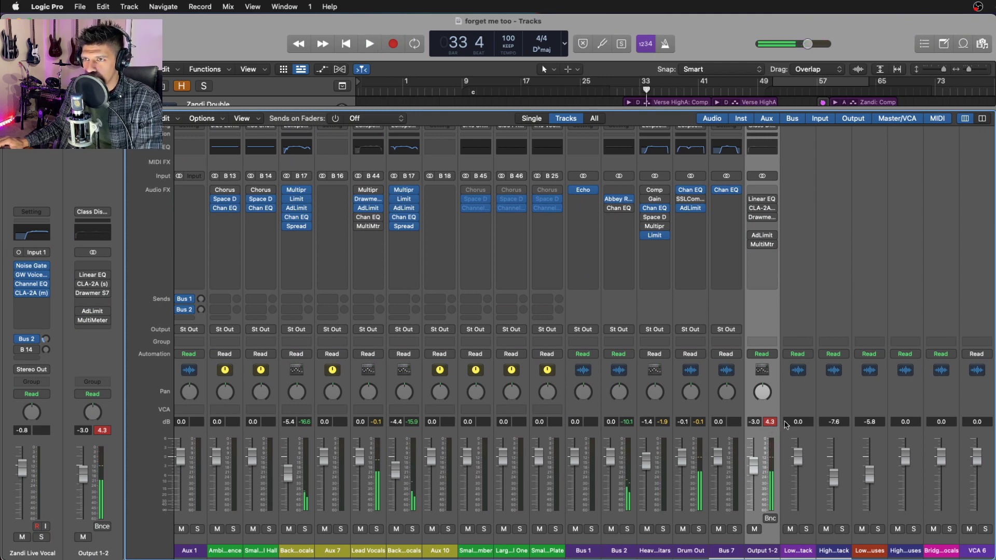
Listen to short passages around bar 34 with the Output 1-2 plug-ins bypassed.
key("space")
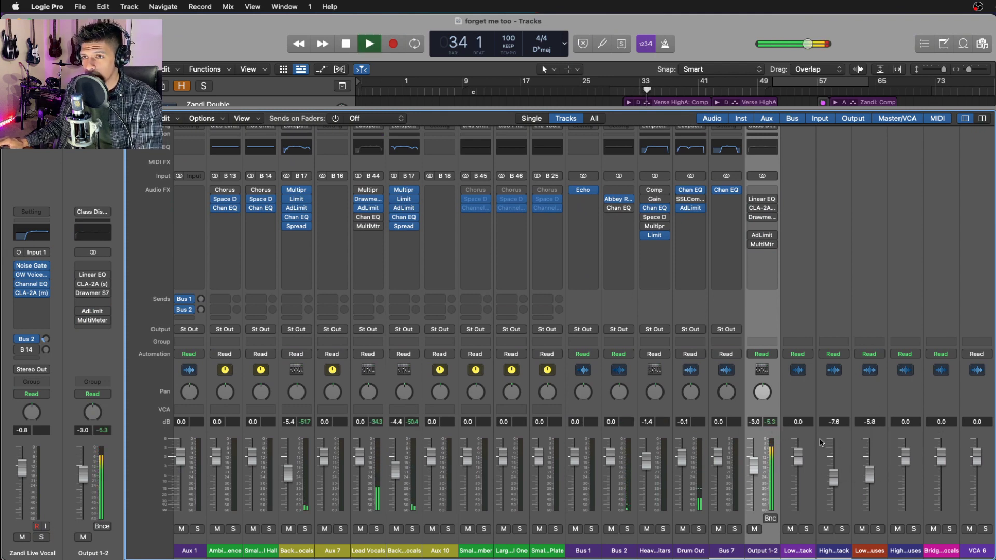
key("space")
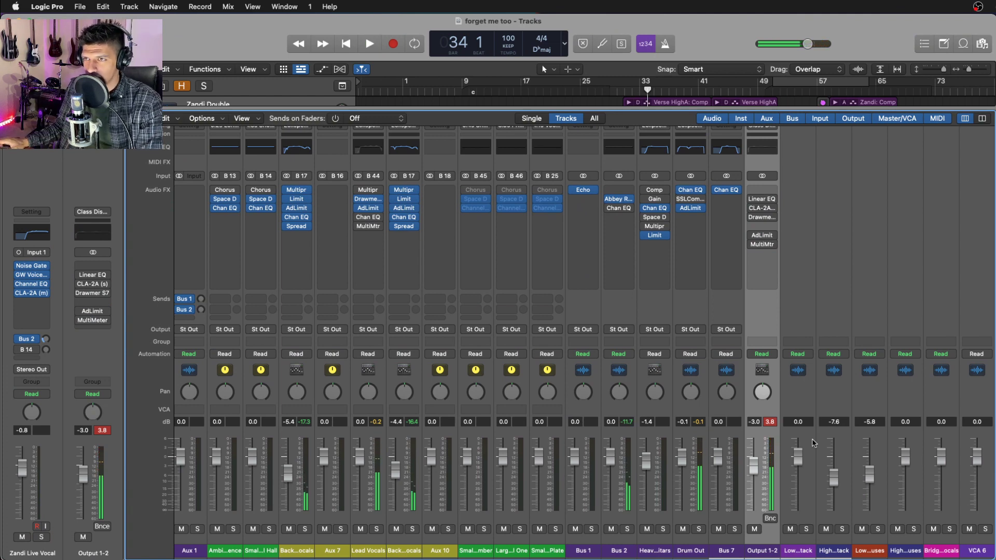
key("space")
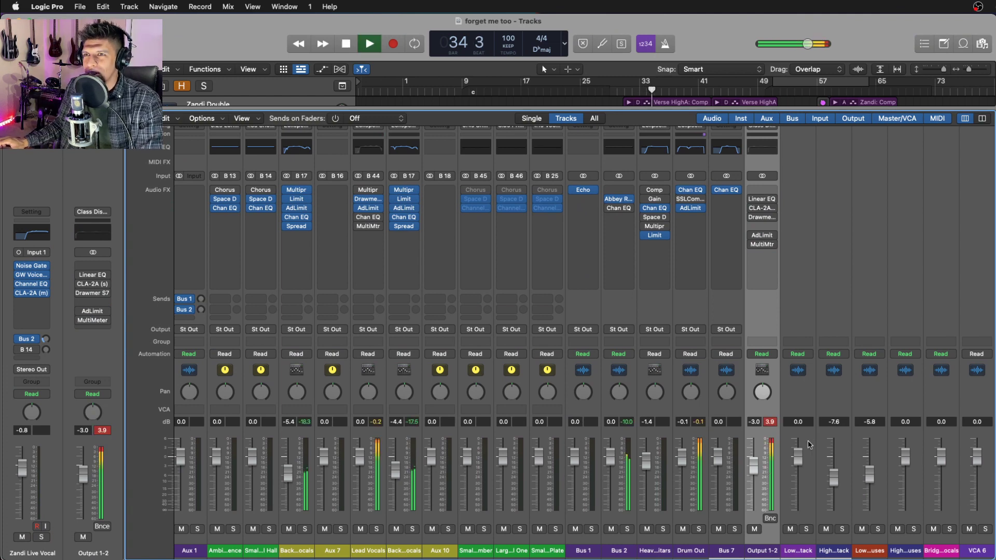
key("space")
Enable Output 1-2's Linear Phase EQ, try its gain at 0 dB, return it to -1.2 dB, and close it with the mix playing.
left_click(763, 203)
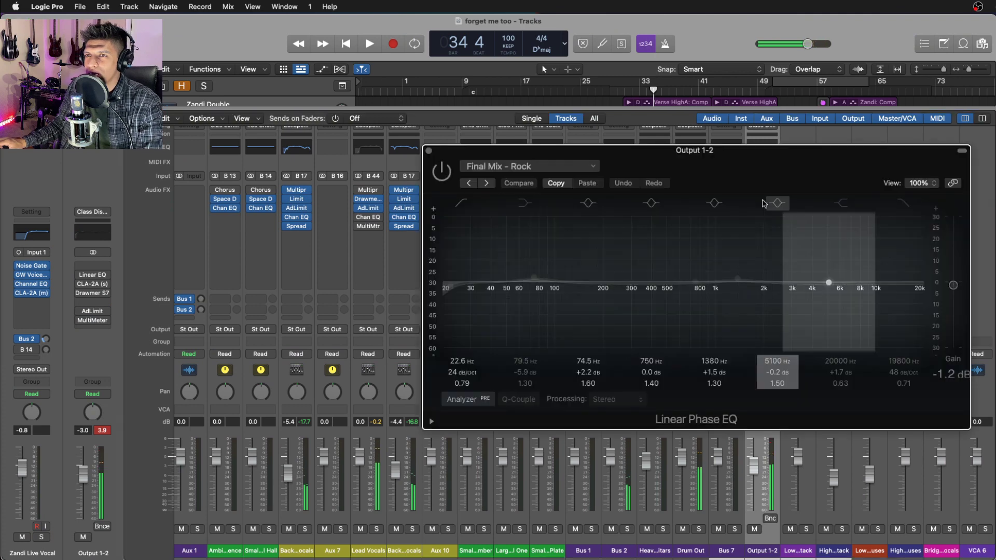
left_click(442, 172)
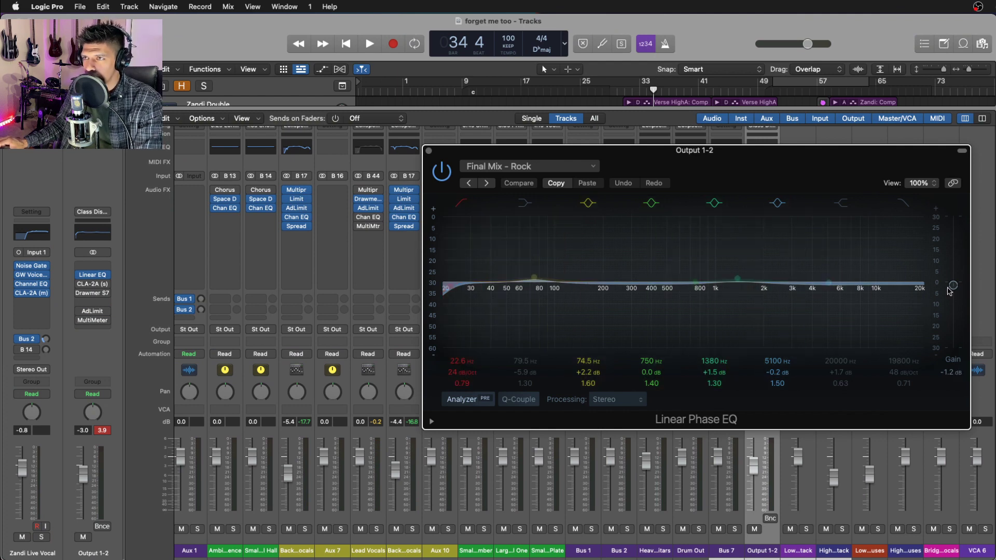
double_click(951, 371)
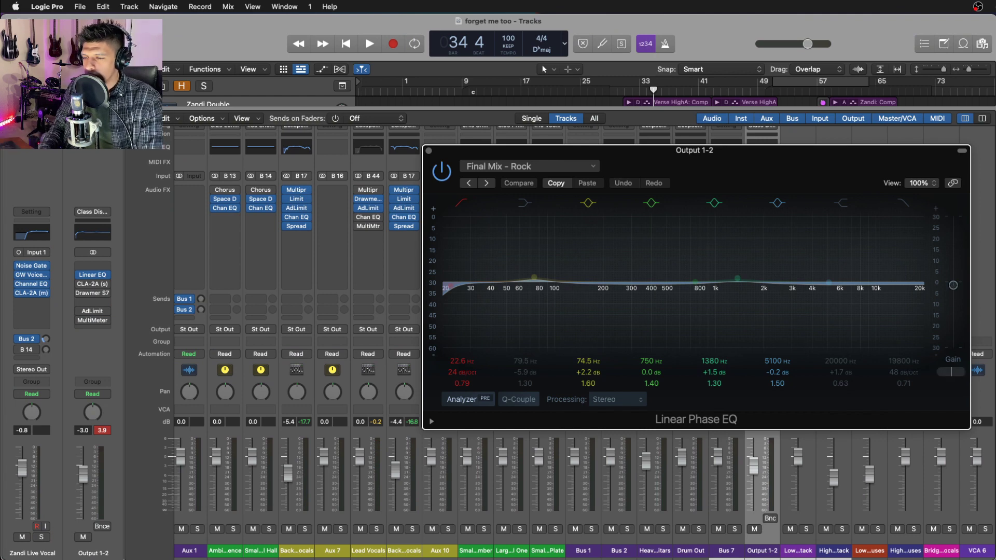
double_click(952, 372)
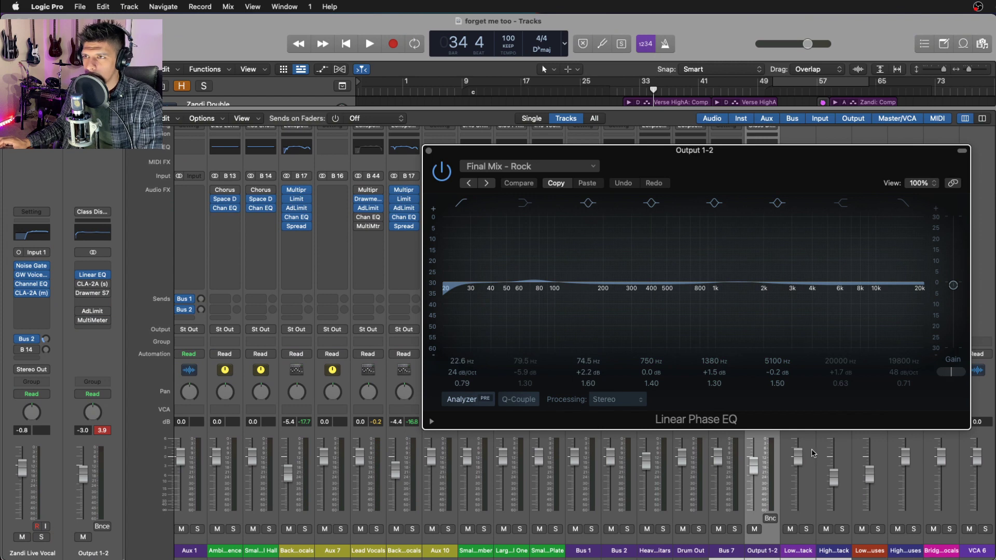
type("0")
key("Return")
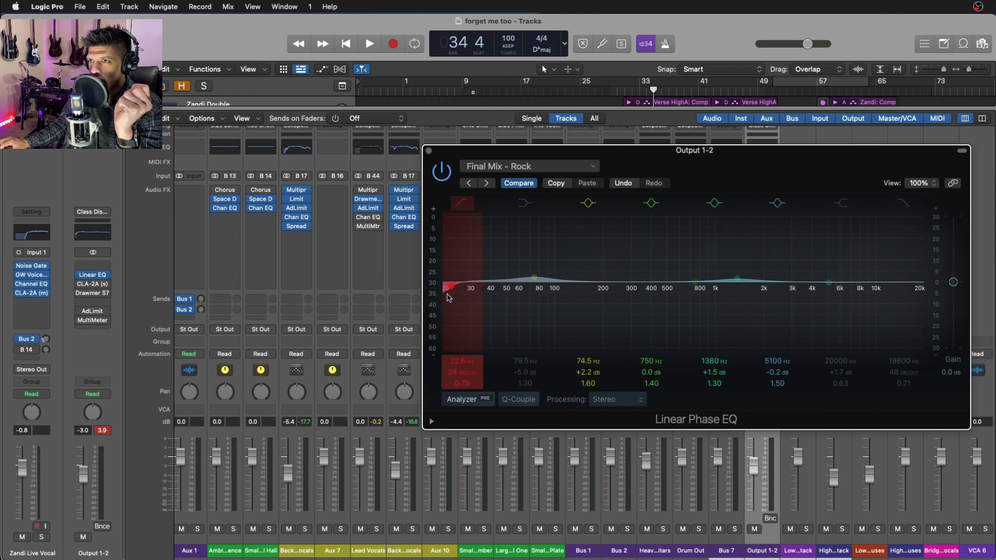
left_click_drag(954, 283, 954, 290)
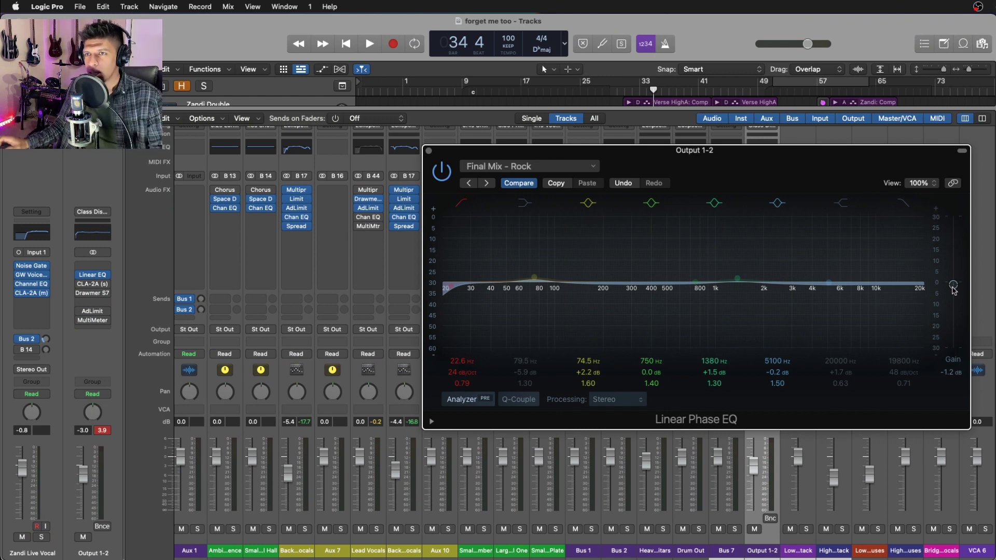
key("space")
key("super+w")
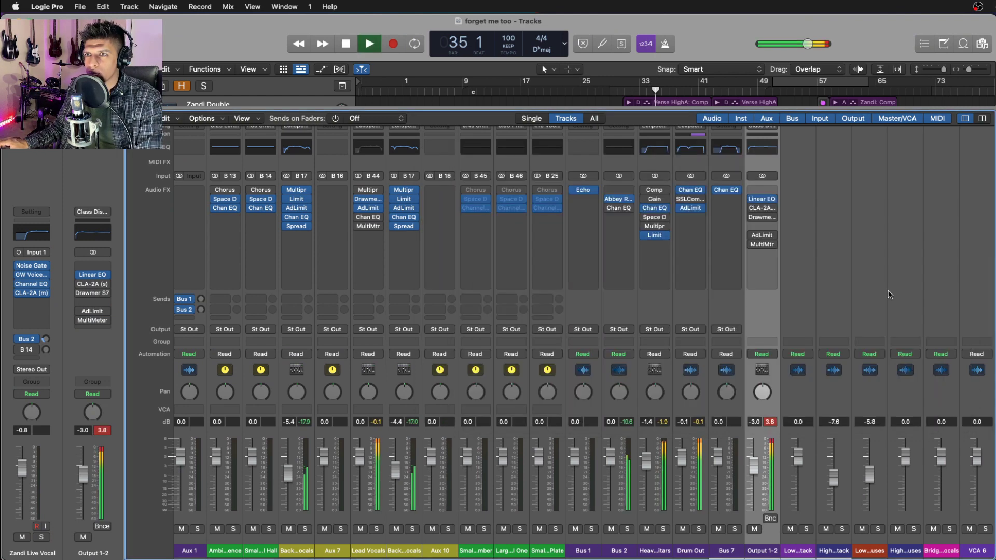
Open CLA-2A on Output 1-2, enable it during playback, then stop and shift its window aside.
left_click(763, 208)
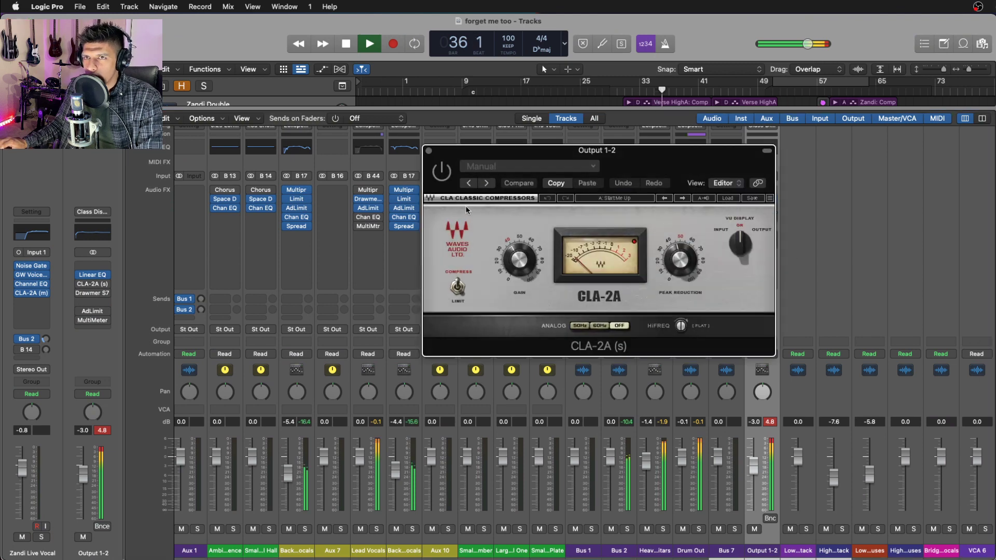
key("space")
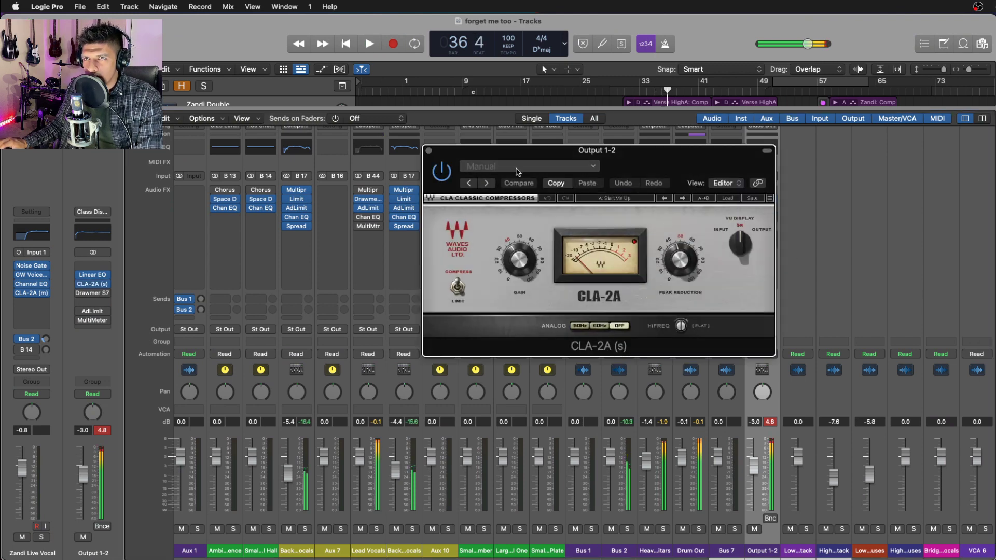
left_click_drag(633, 160, 583, 165)
Replay the mix from bar 31 to about bar 36, toggling CLA-2A and resetting Output 1-2's peak reading to compare levels.
left_click(631, 92)
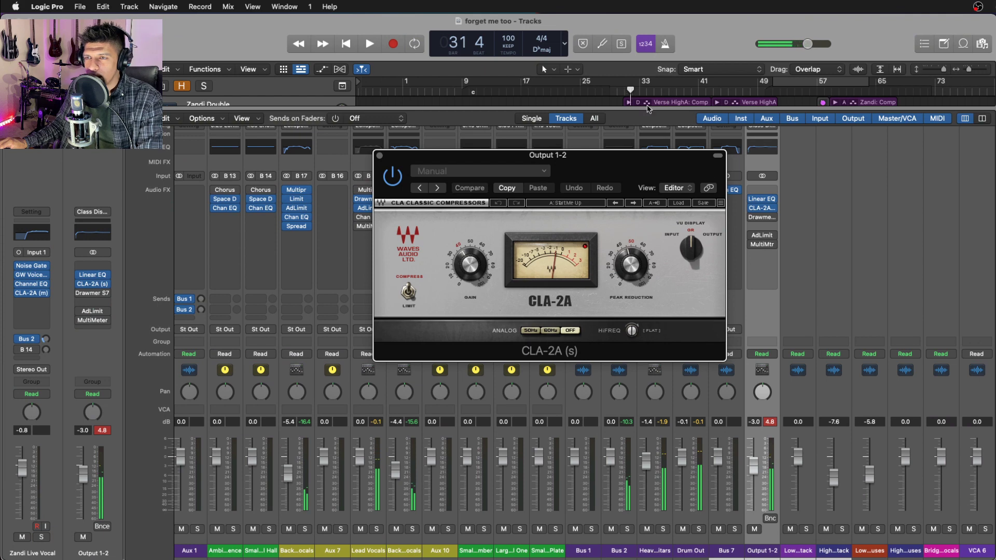
left_click(770, 423)
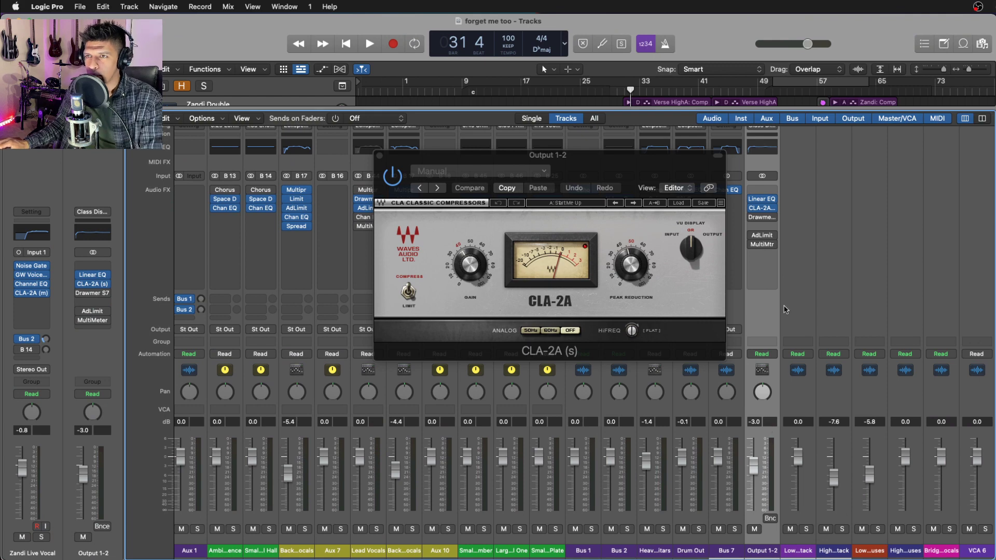
left_click(392, 188)
key("space")
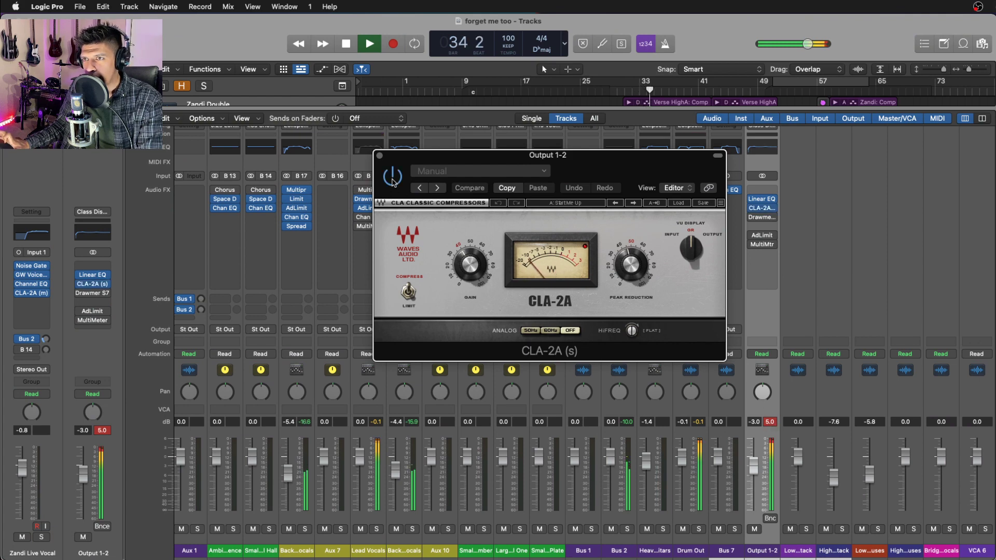
left_click(770, 422)
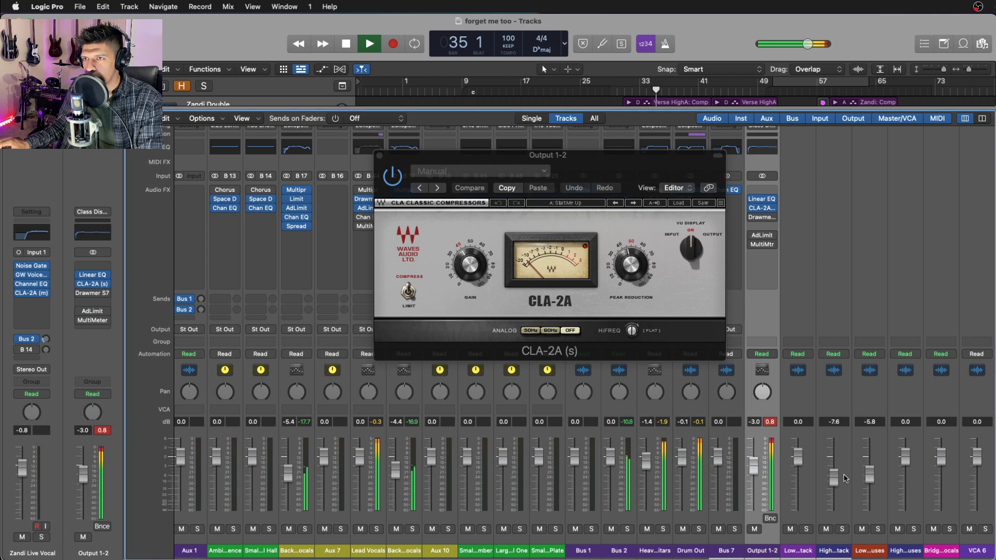
key("space")
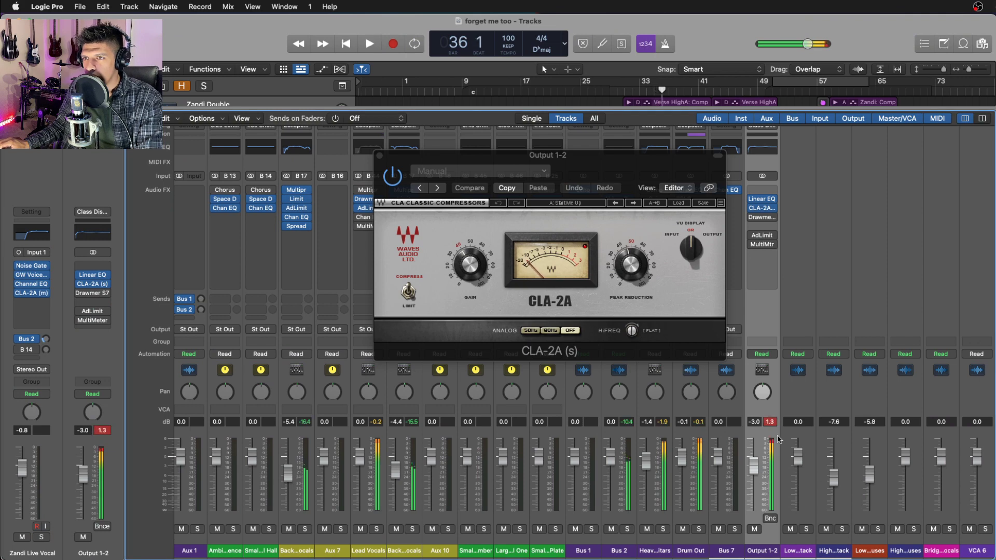
Enable Drawmer S73 on Output 1-2, compare it bypassed and active during playback, and close both plug-in windows.
left_click(761, 218)
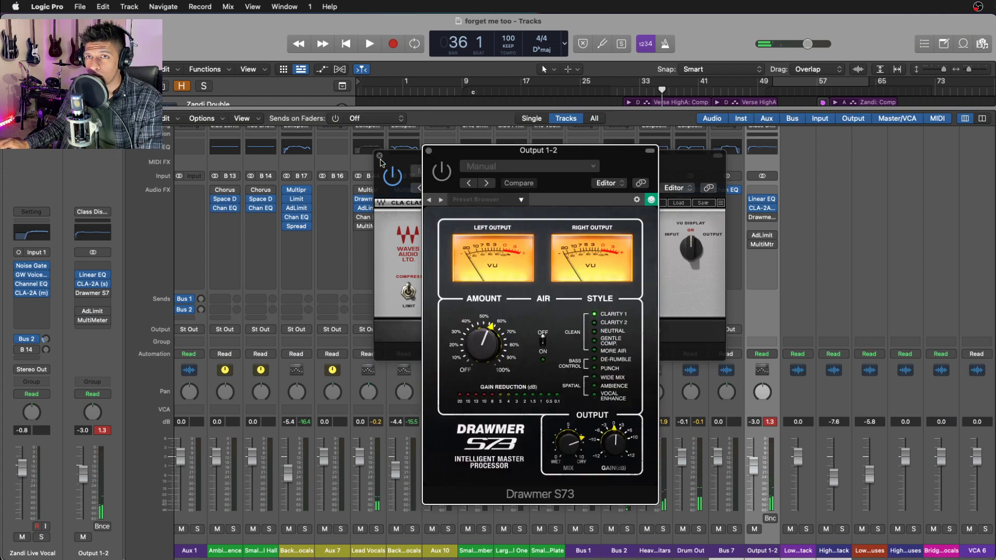
left_click(379, 157)
key("space")
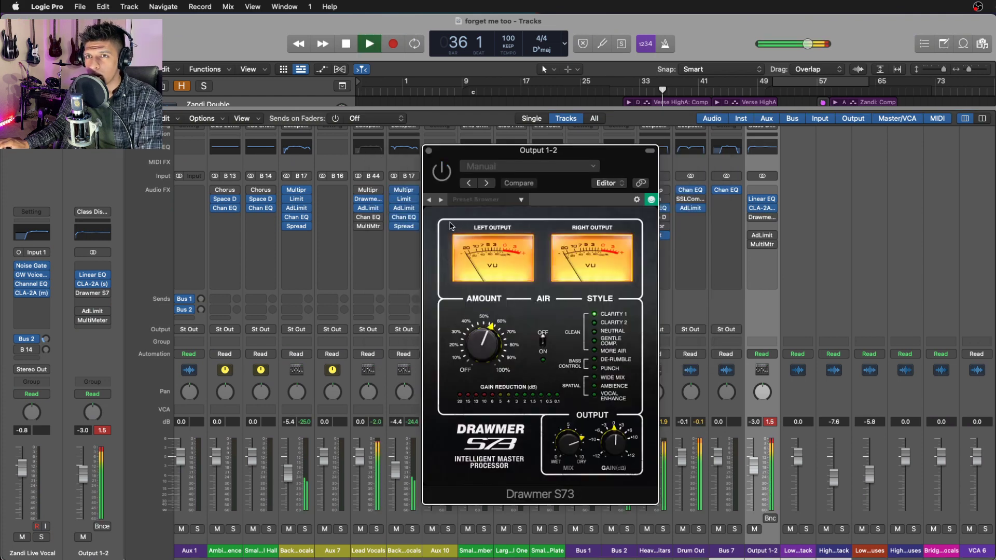
left_click(446, 173)
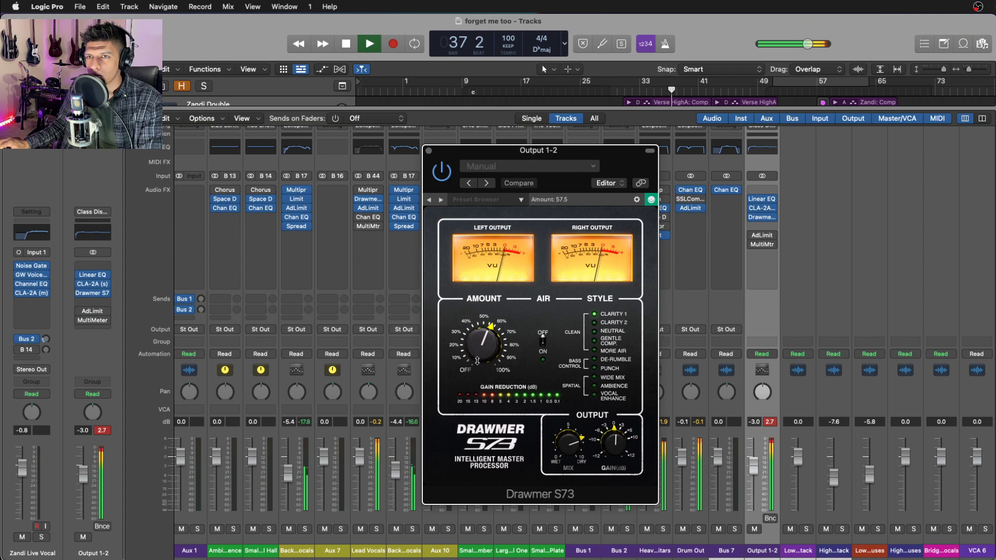
left_click(439, 175)
left_click(439, 174)
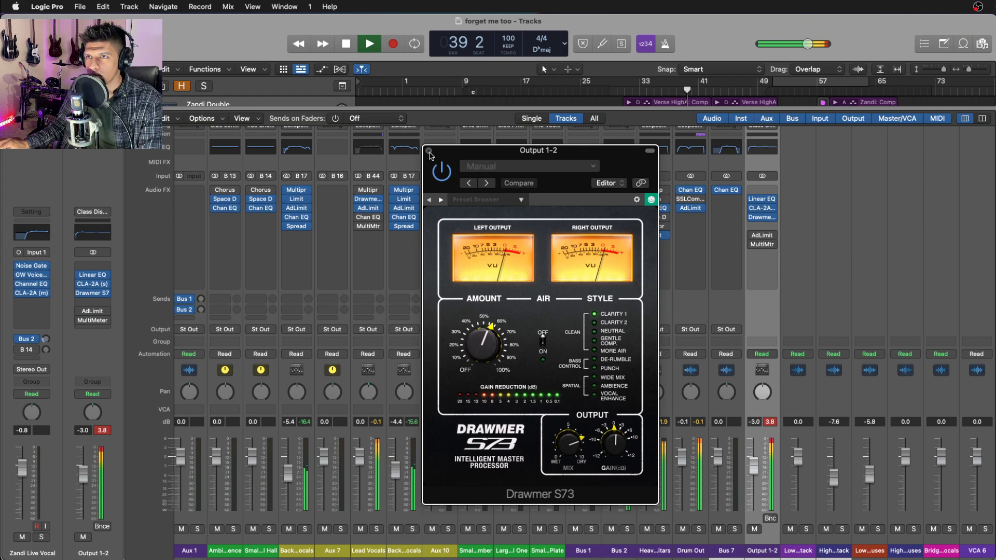
left_click(428, 151)
key("space")
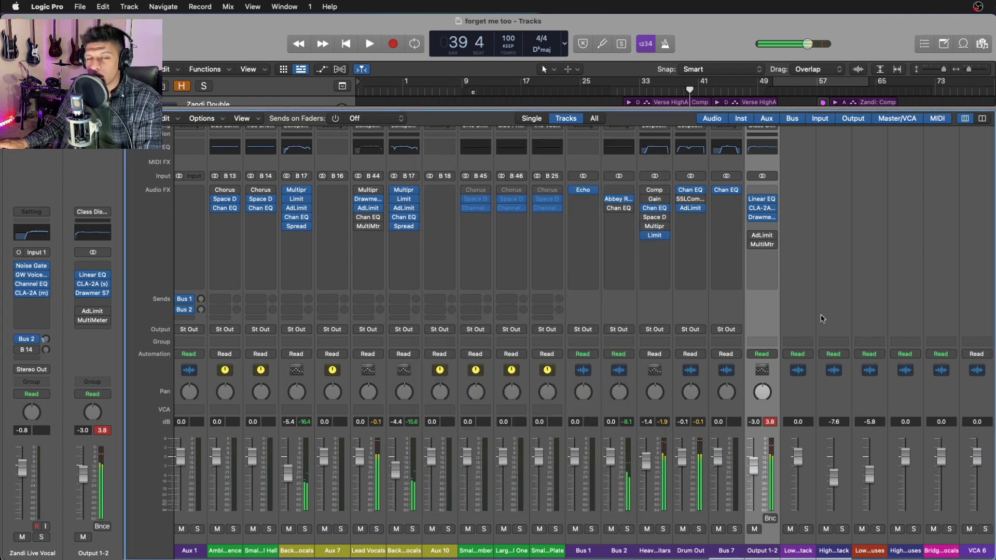
Reset Output 1-2's peak reading, enable its Adaptive Limiter, hear the mix through it, and close the plug-in.
left_click(765, 238)
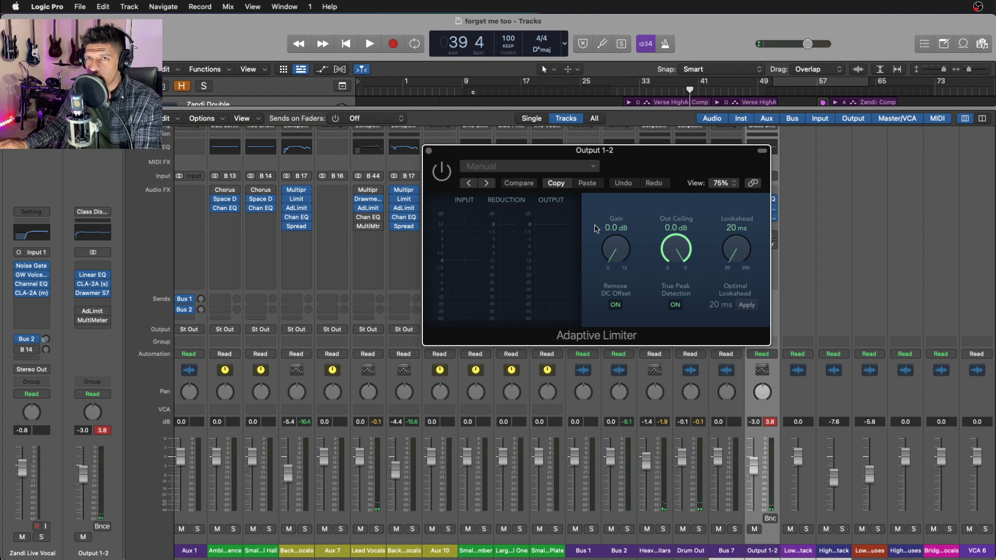
left_click(770, 422)
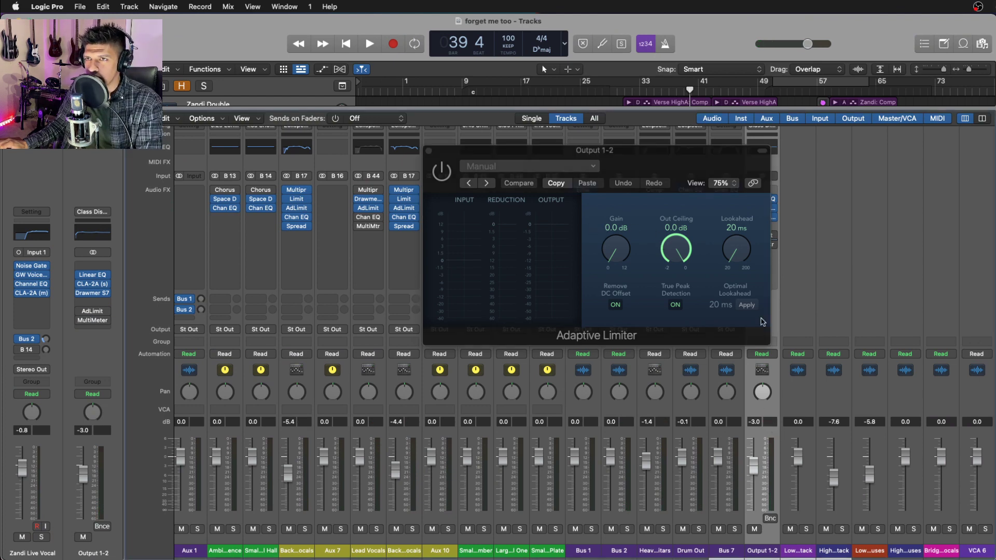
left_click(448, 181)
key("space")
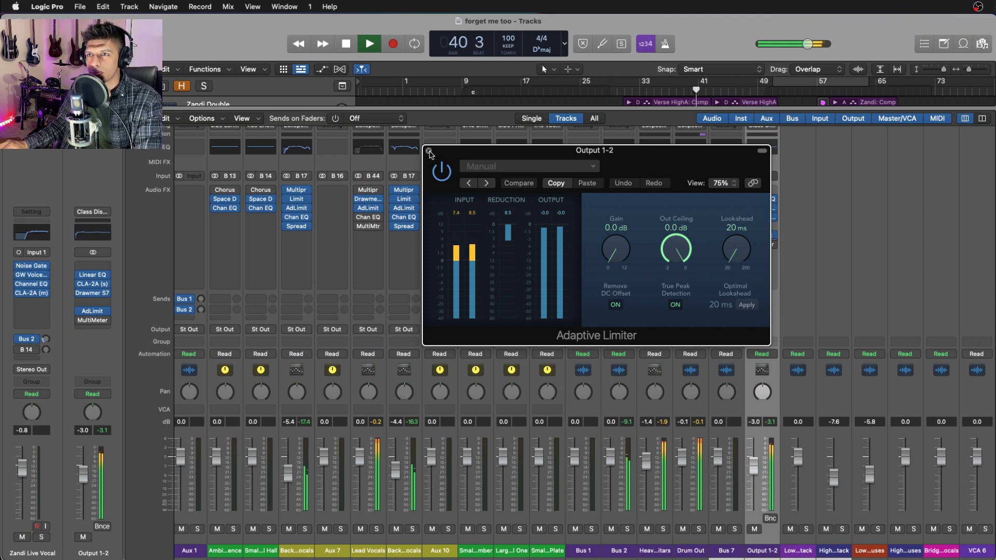
key("super+w")
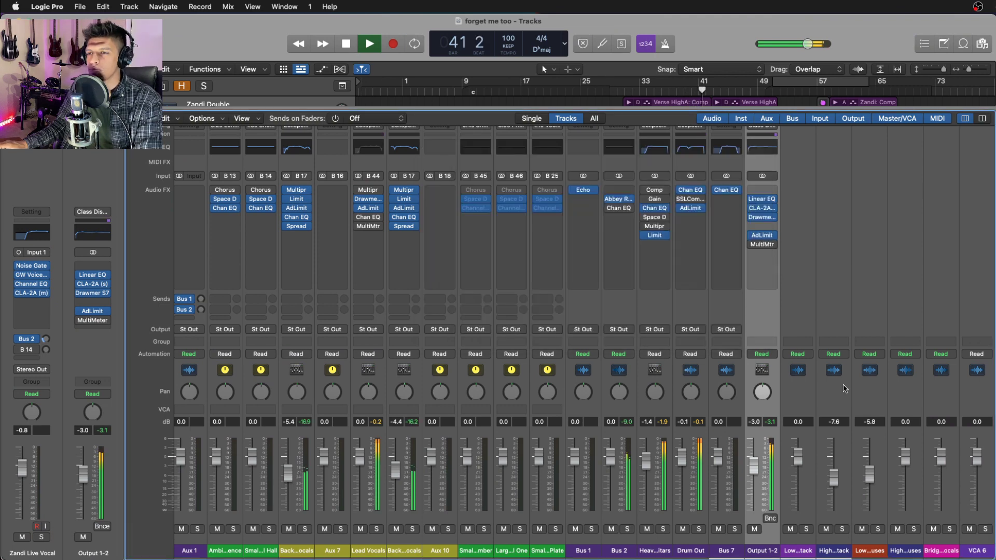
Hide the Mixer, zoom the Tracks area in horizontally, and stop playback around bar 43.
key("p")
key("p")
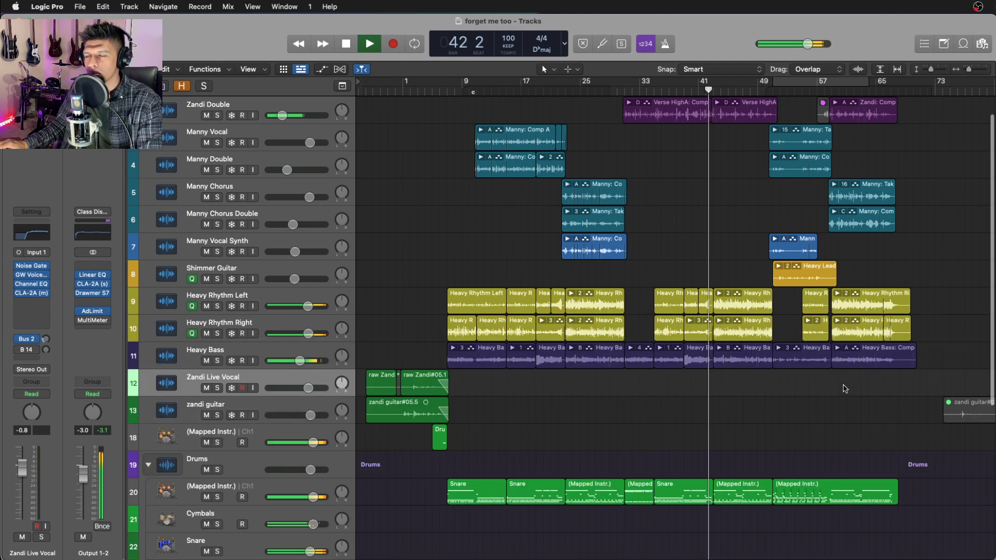
key("super+Right")
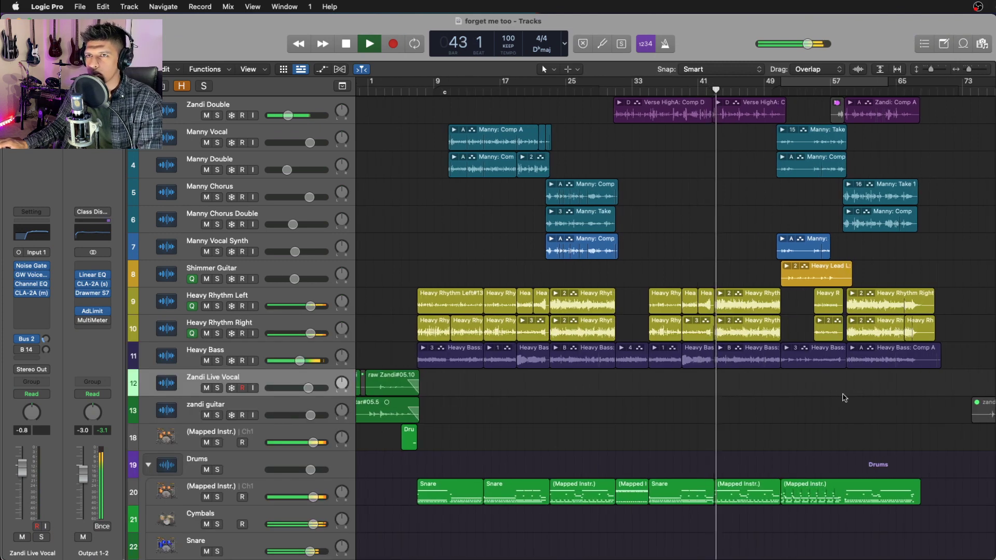
key("space")
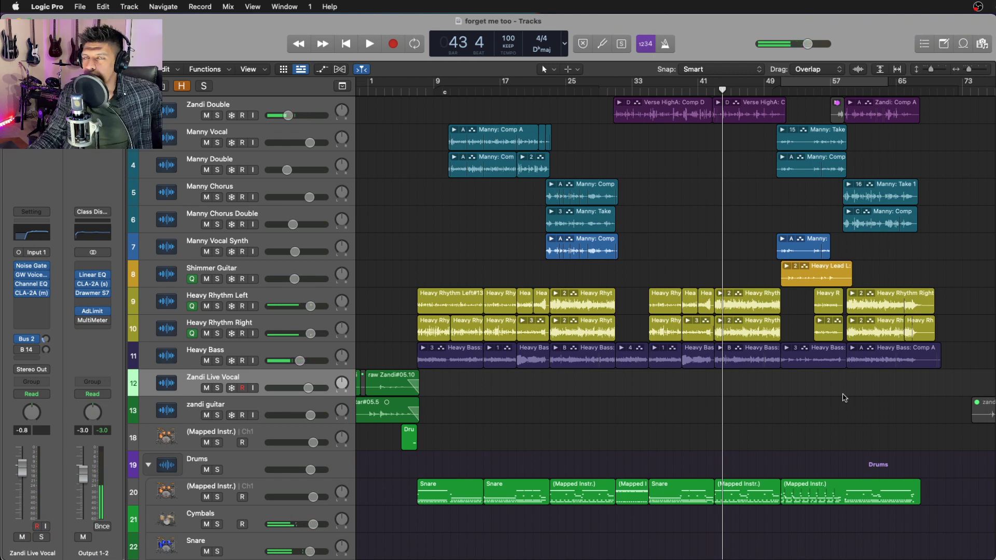
scroll(844, 398, "up", 2)
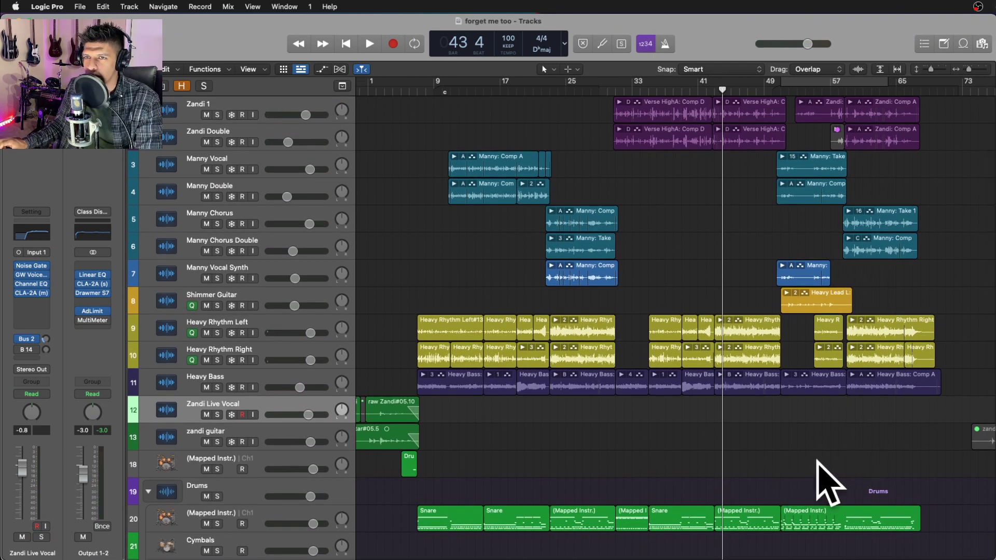
scroll(770, 468, "up", 2)
scroll(780, 471, "left", 1)
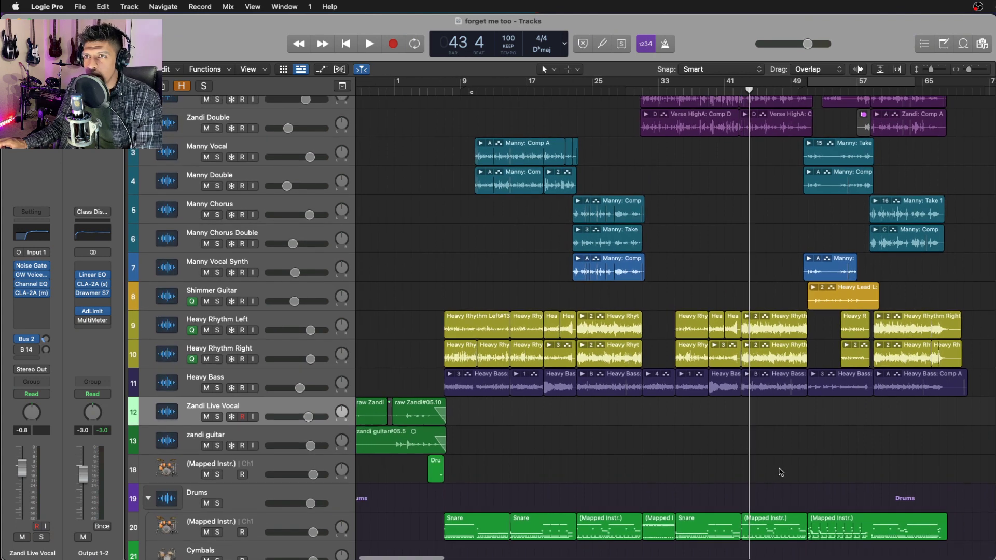
scroll(782, 472, "up", 1)
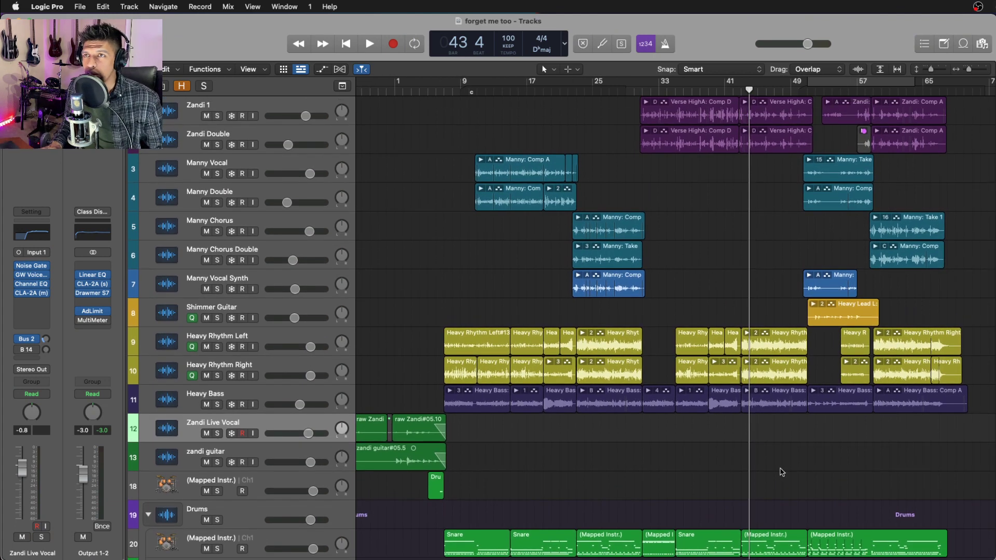
left_click_drag(432, 100, 940, 310)
left_click(947, 310)
mouse_move(655, 559)
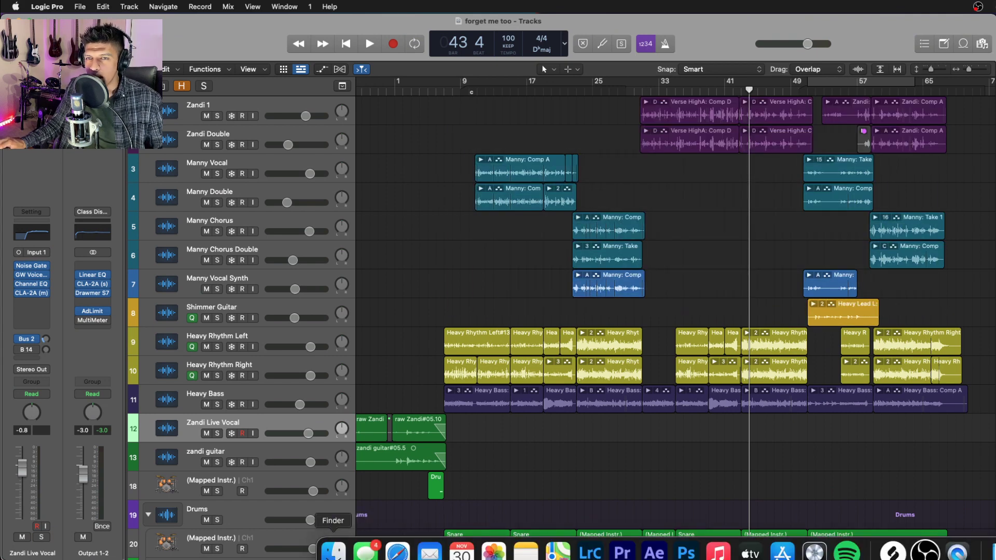
left_click(335, 553)
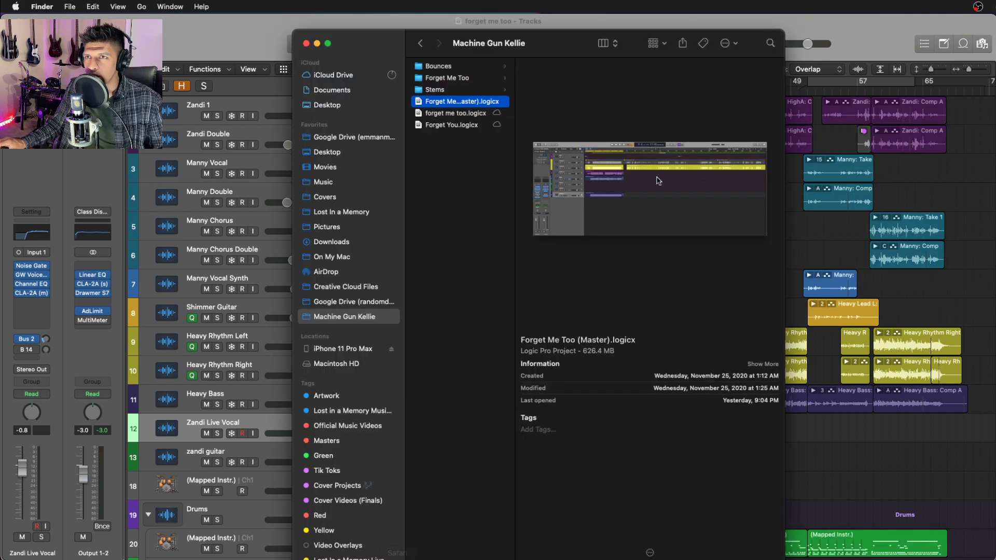
left_click(444, 114)
double_click(444, 114)
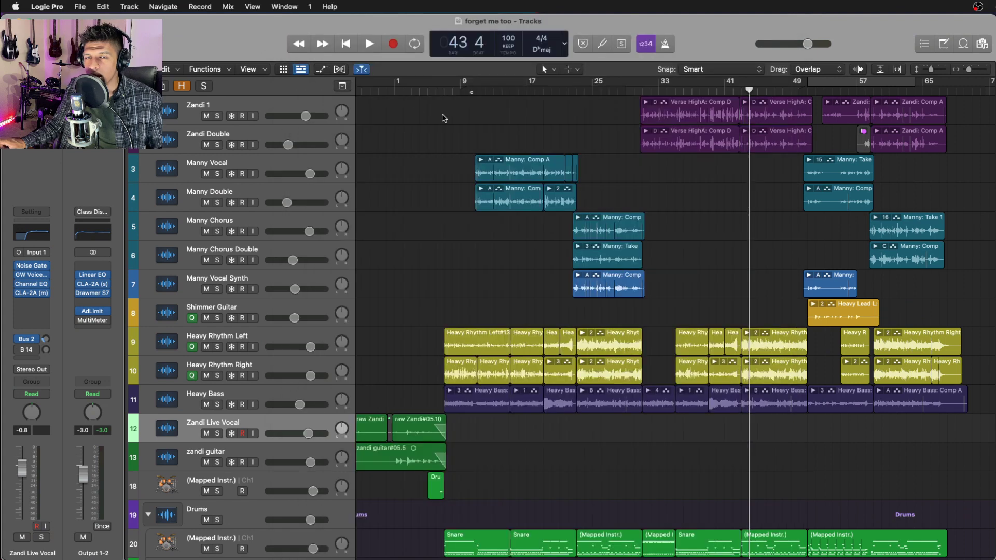
Open Forget Me Too (Master).logicx from the Machine Gun Kellie folder in Finder, without closing the current project.
left_click(334, 553)
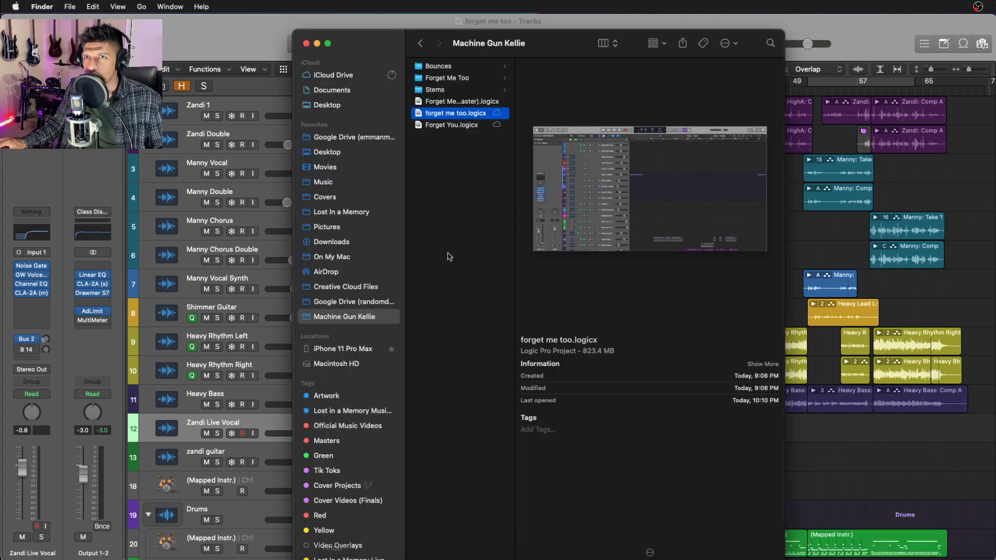
double_click(452, 106)
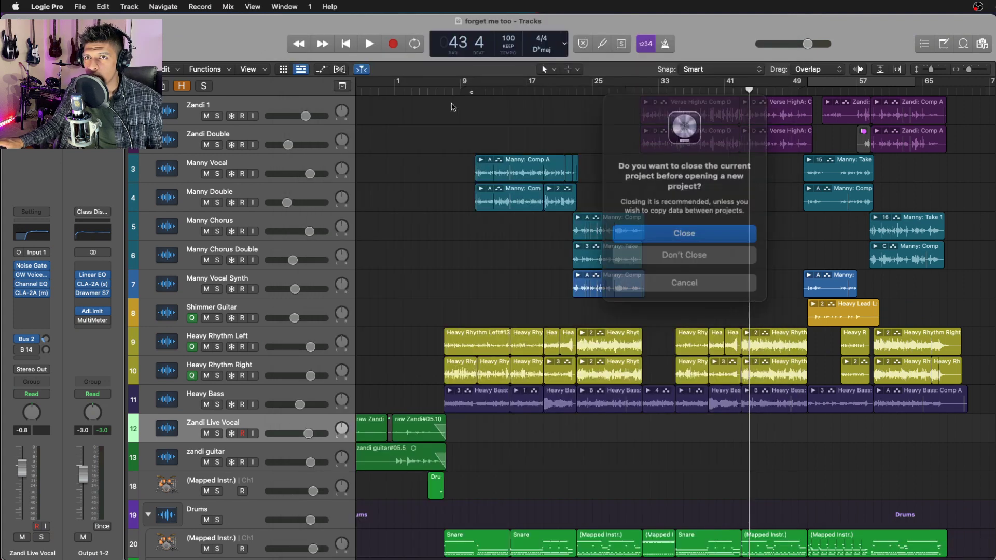
left_click(644, 253)
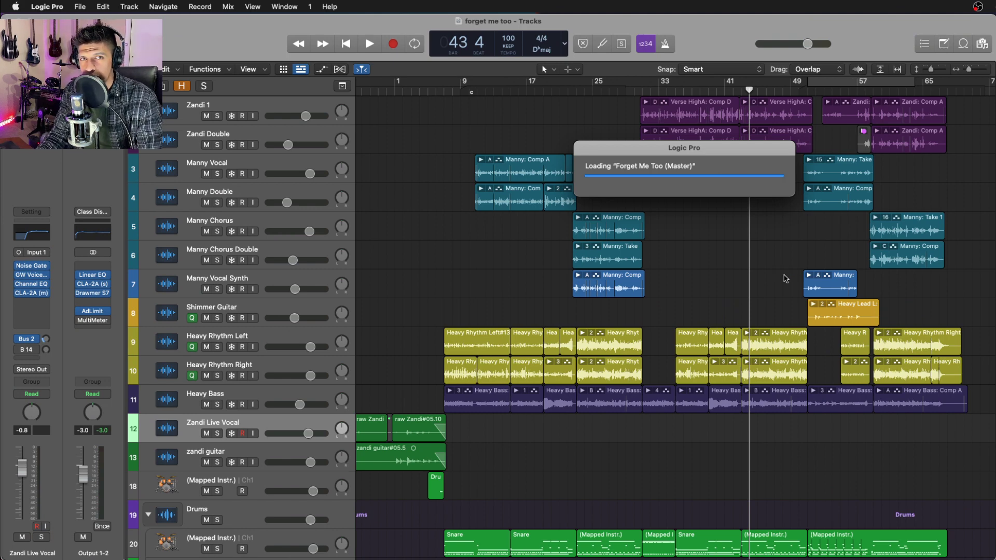
Turn off Cycle mode and enlarge the vocal, guitar, bass and drum stems in the Tracks area.
scroll(625, 346, "up", 5)
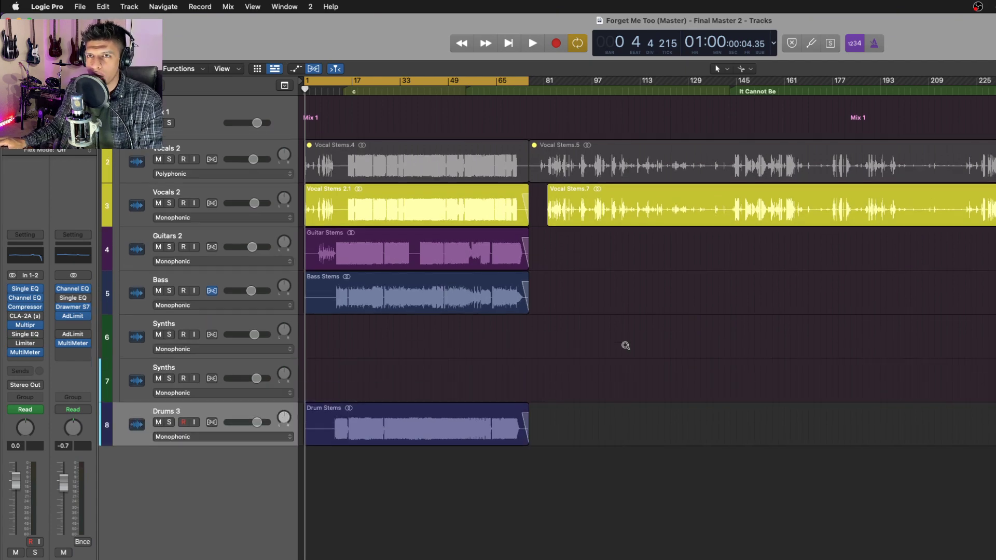
key("c")
scroll(665, 398, "up", 5)
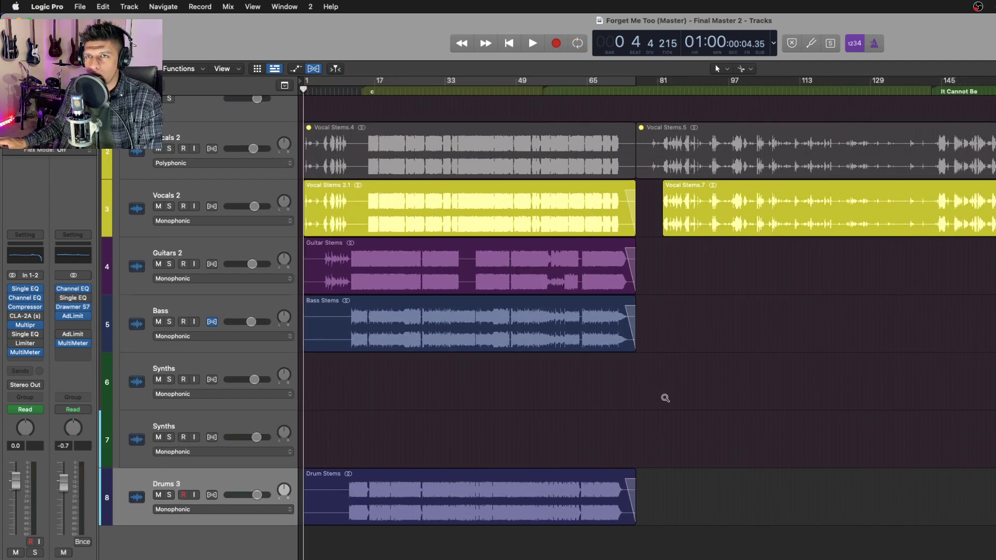
scroll(669, 402, "up", 3)
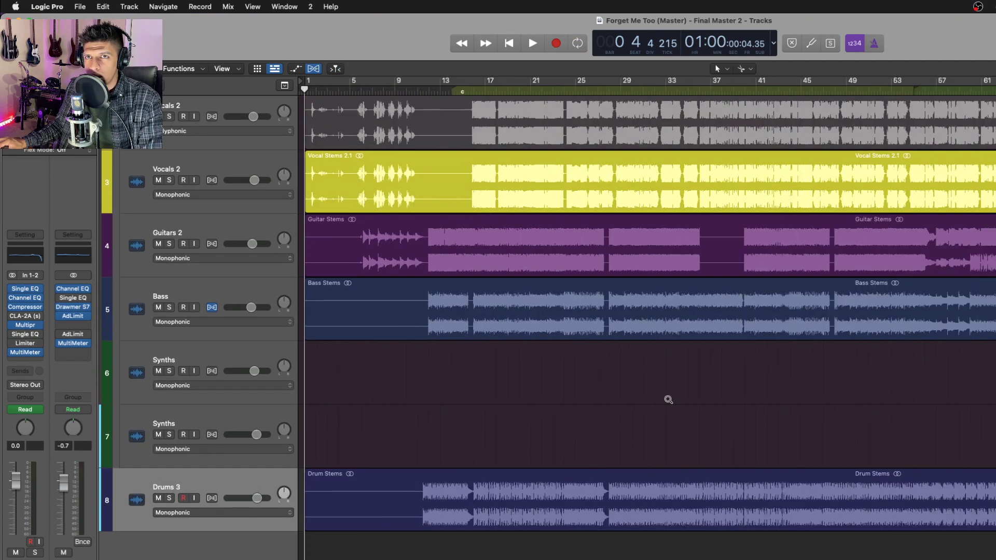
Solo the yellow Vocals 2 track and play it from bar 16.
left_click(211, 166)
key("s")
left_click(489, 92)
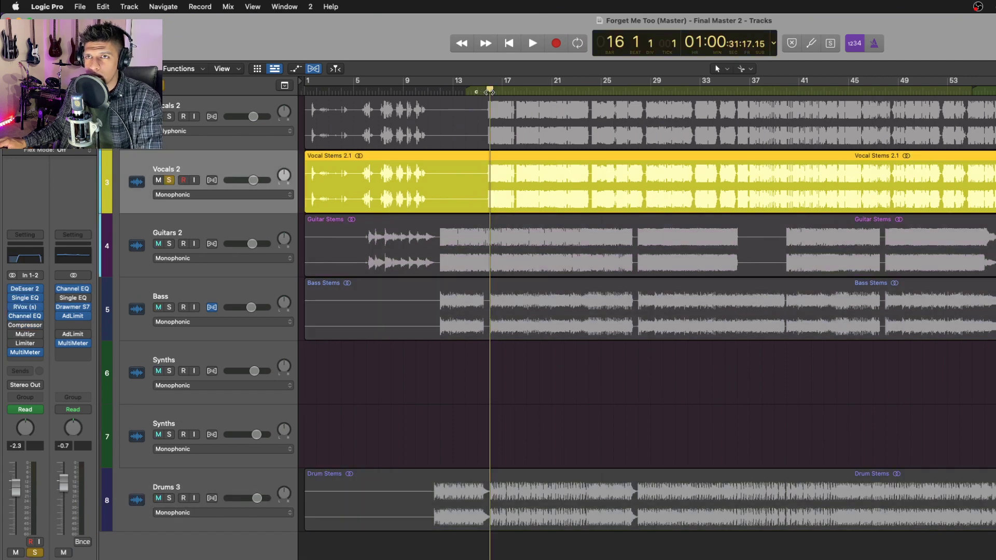
key("space")
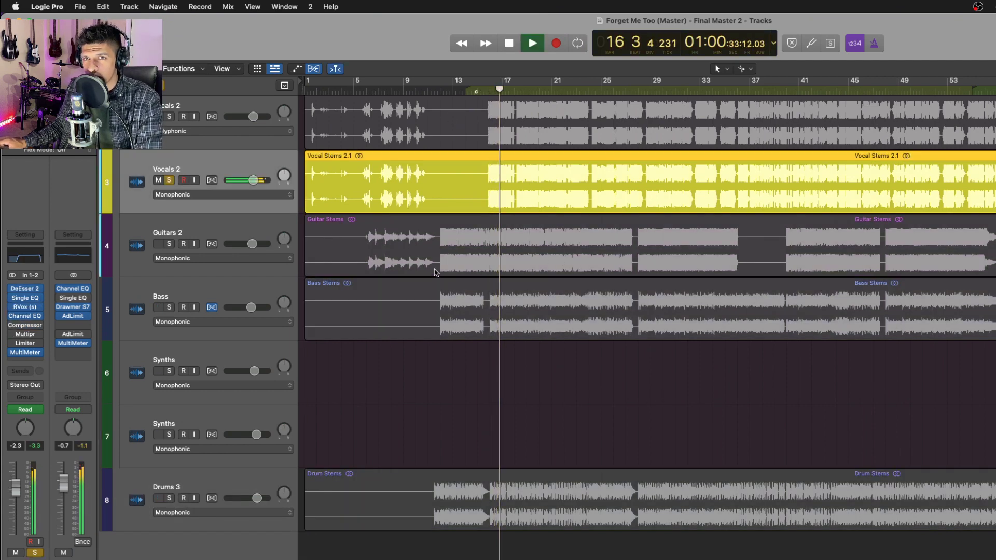
Move the solo from Vocals 2 to Guitars 2 and on to Bass while playback continues.
key("s")
left_click(254, 232)
key("s")
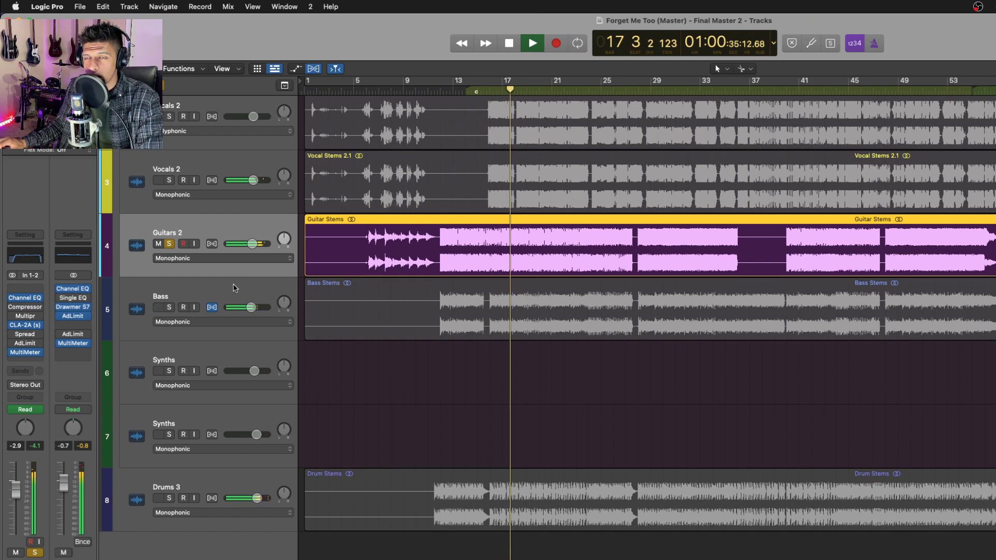
key("s")
left_click(230, 294)
key("s")
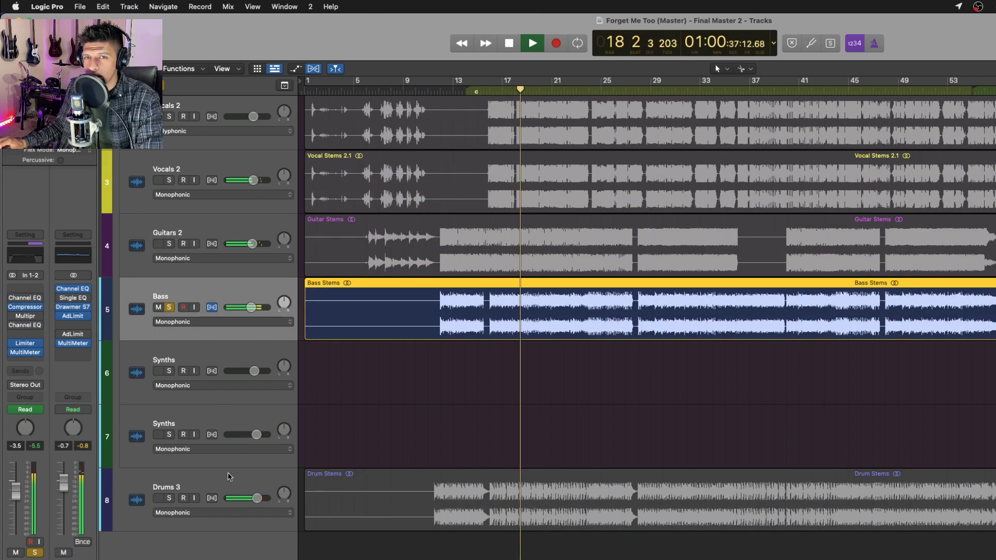
Unsolo Bass, briefly solo Drums 3, clear the solo, and stop playback around bar 19.
key("s")
left_click(228, 477)
key("s")
key("s")
key("space")
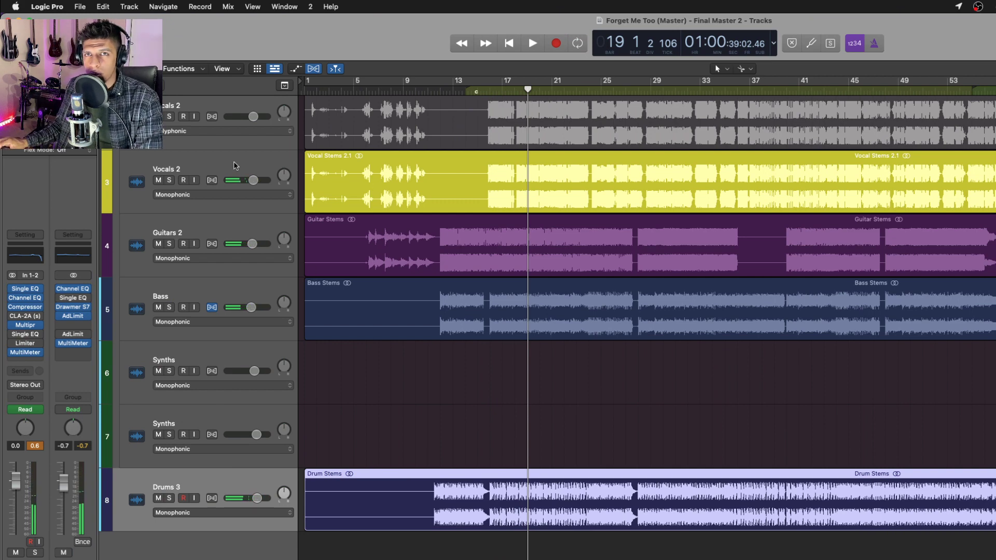
Solo Vocals 2, place the playhead at bar 24, and view the track's DeEsser 2 settings before closing the plug-in.
left_click(251, 178)
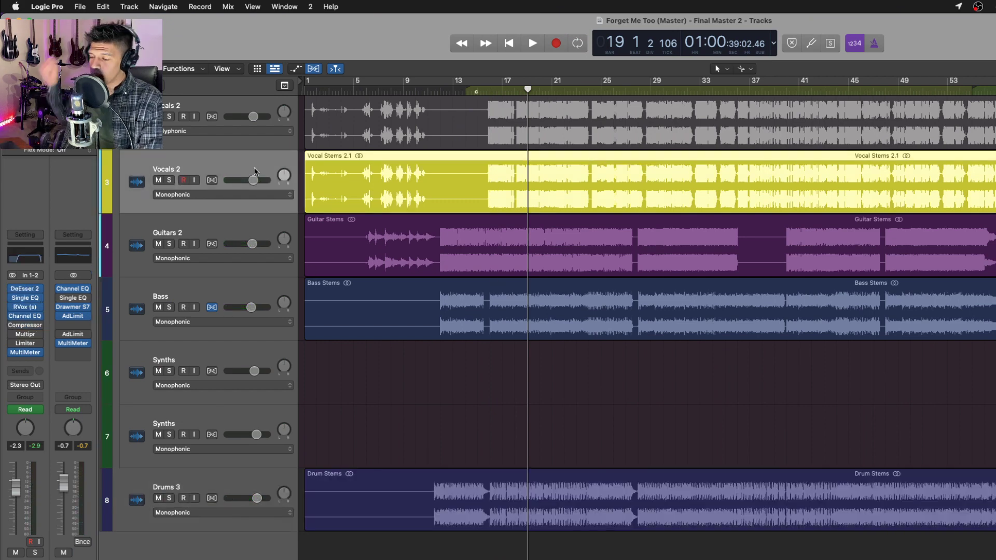
key("s")
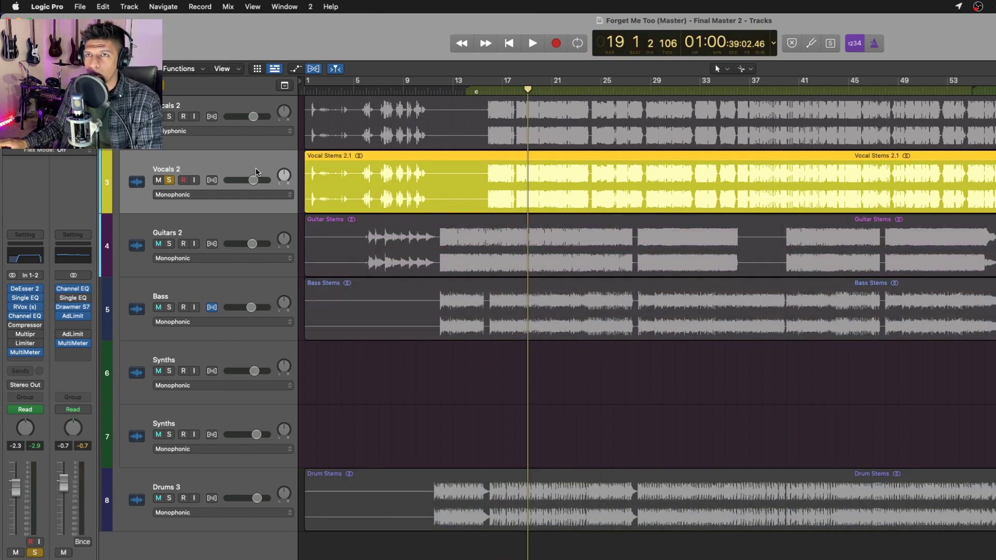
left_click_drag(527, 92, 589, 91)
left_click(27, 289)
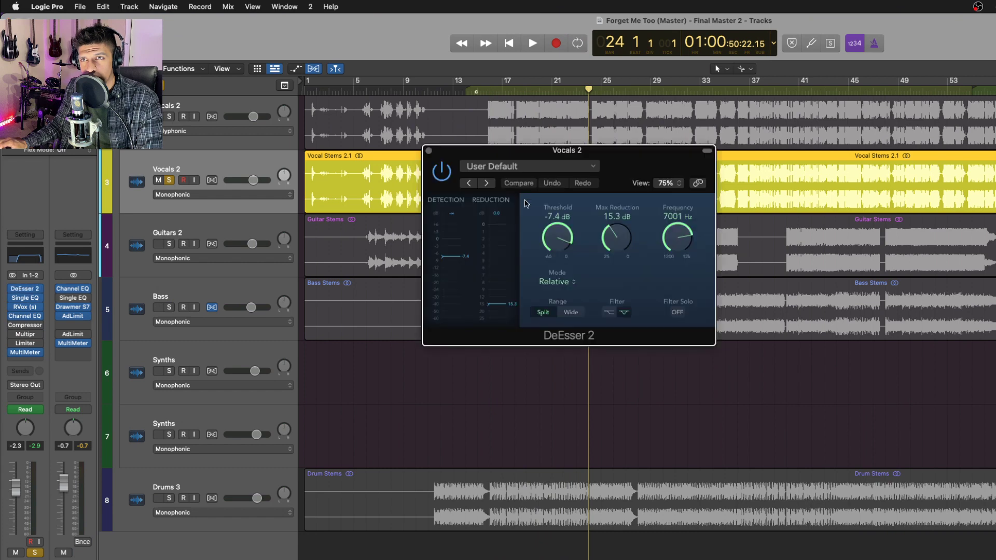
left_click(429, 152)
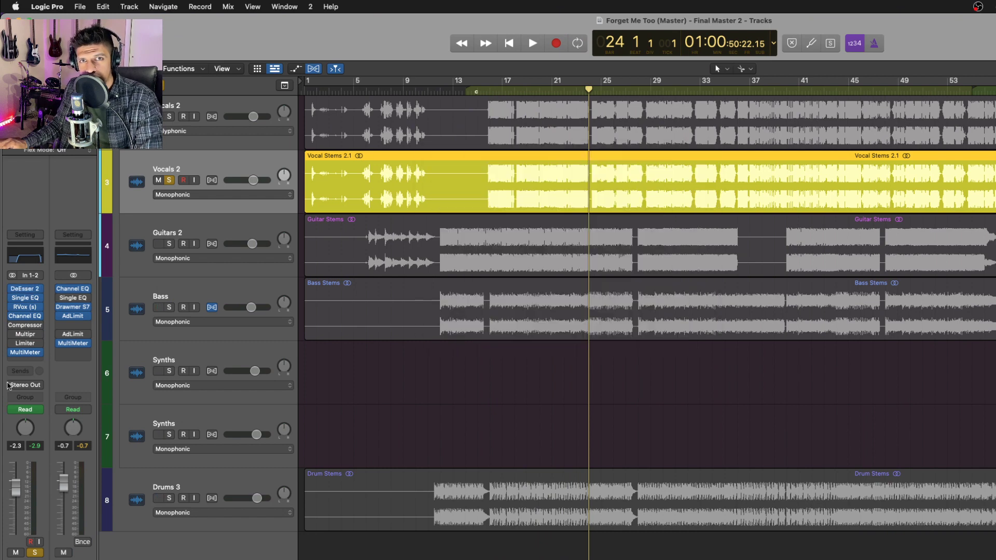
Open RVox on Vocals 2, compare it bypassed and active during playback from about bar 16, and close it.
left_click(25, 307)
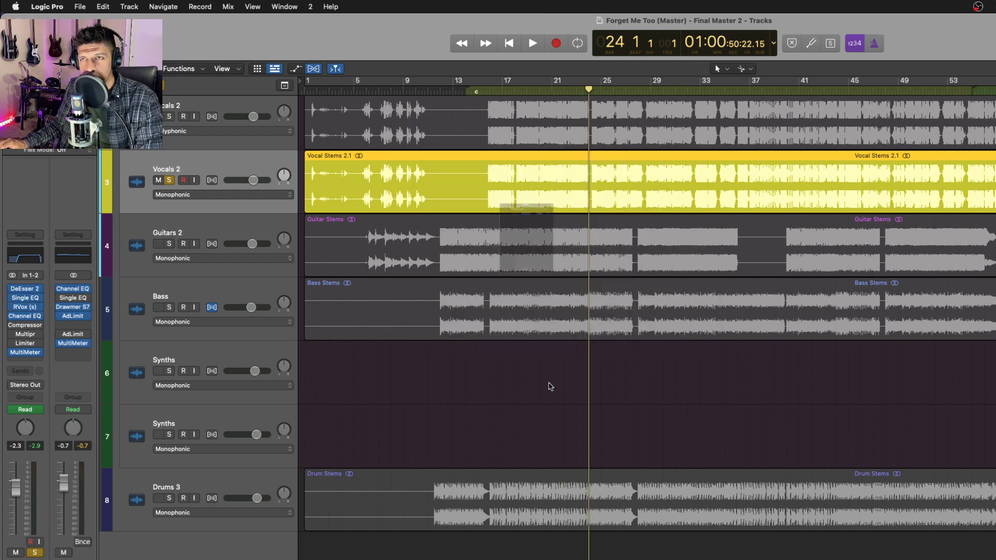
left_click_drag(554, 160, 686, 281)
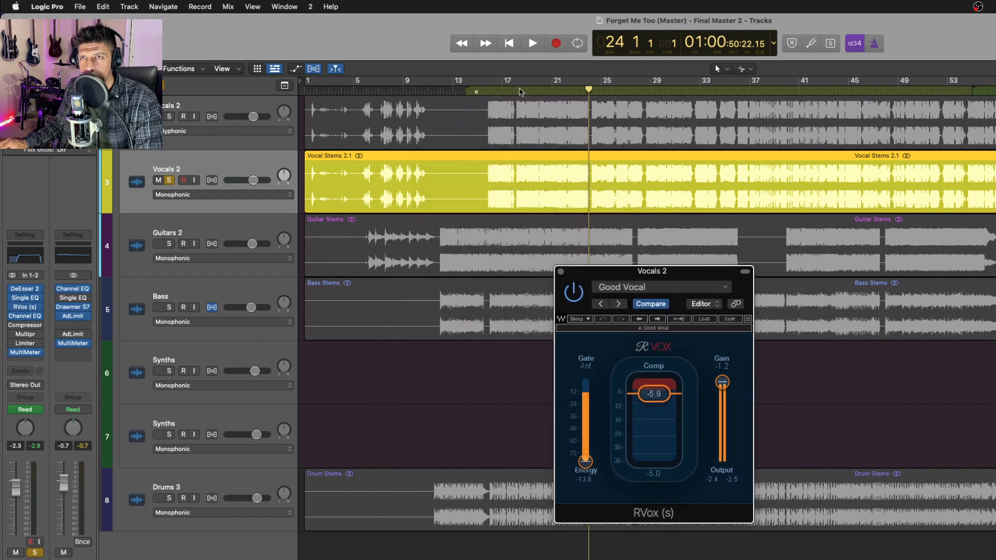
left_click(488, 91)
key("space")
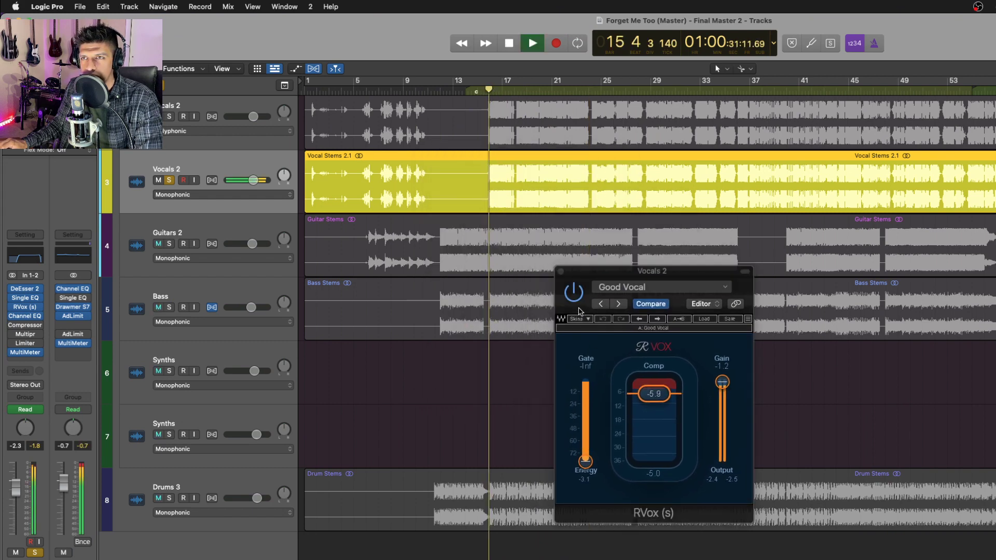
left_click(575, 295)
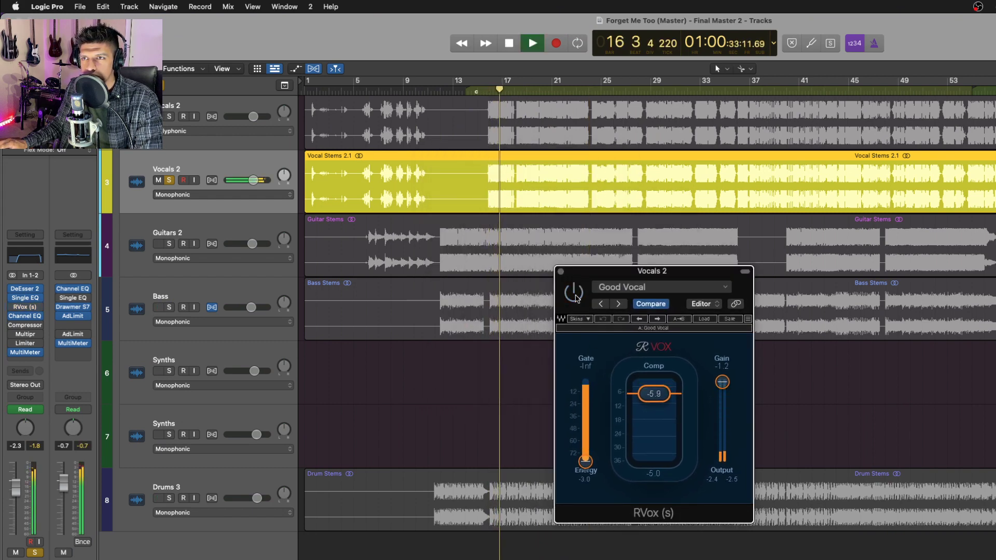
left_click(572, 288)
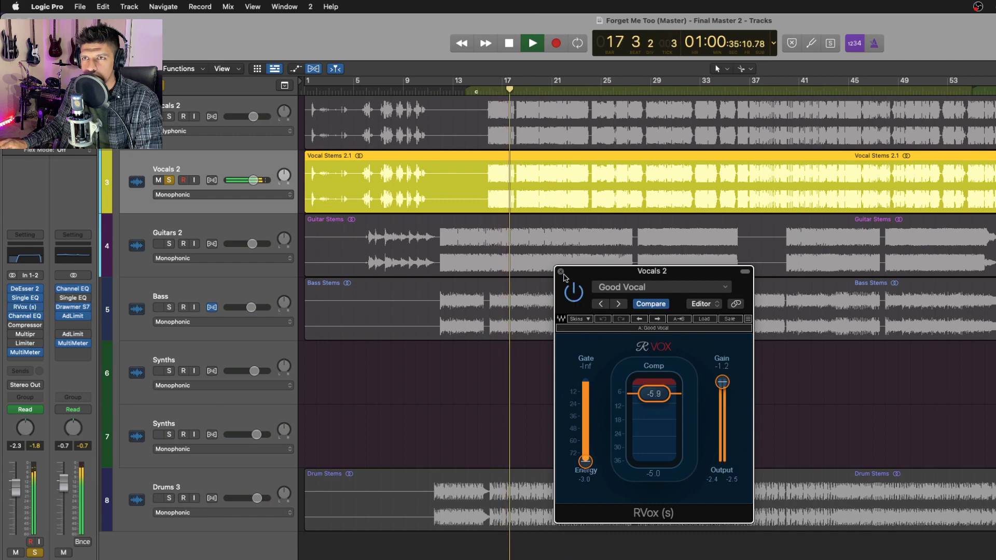
left_click(561, 272)
key("space")
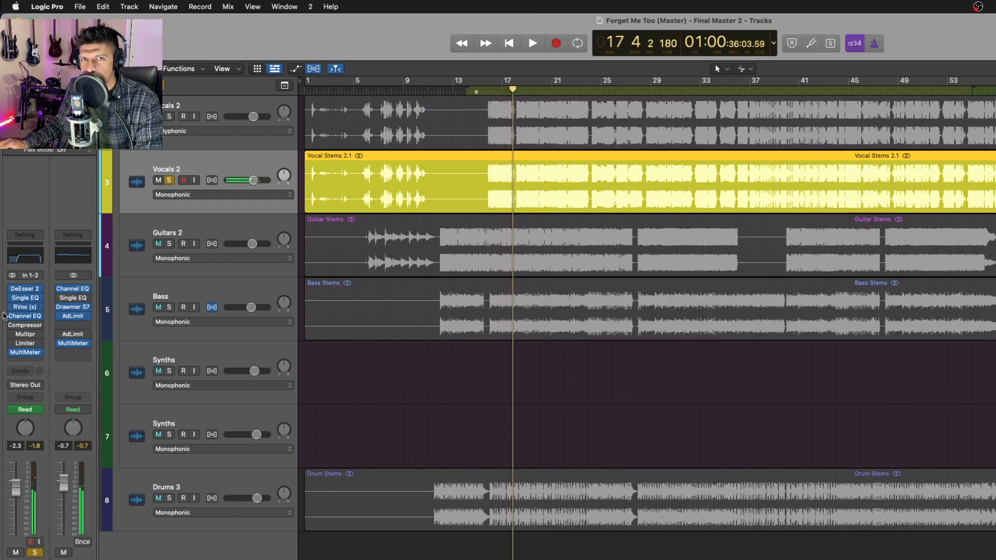
Open the Channel EQ on Vocals 2, play through it active and bypassed, stop, and re-enable it.
left_click(22, 318)
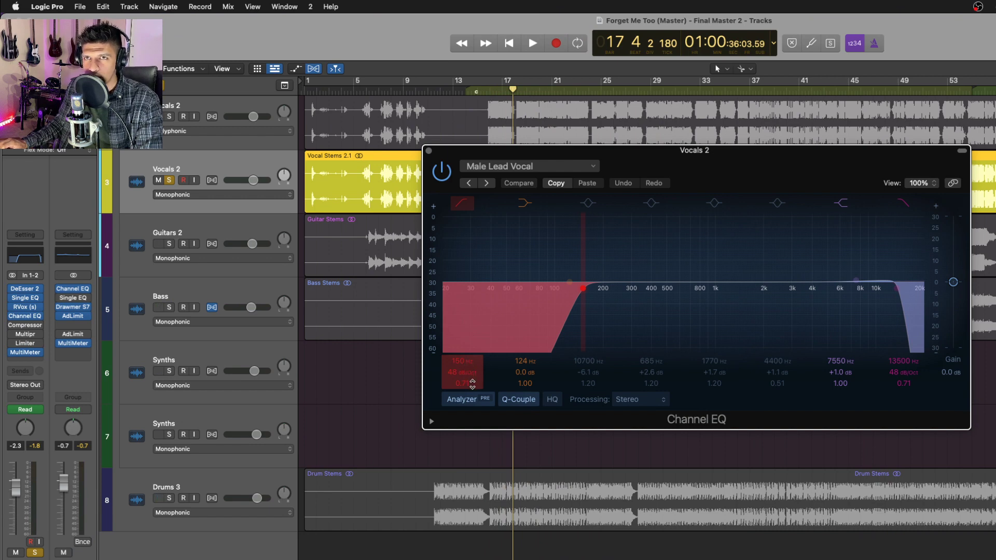
key("space")
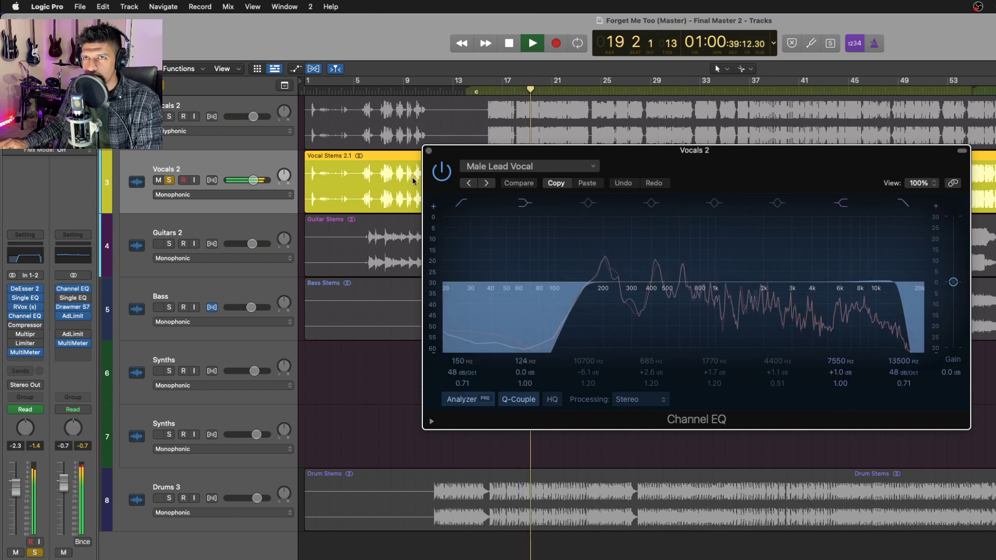
left_click(442, 174)
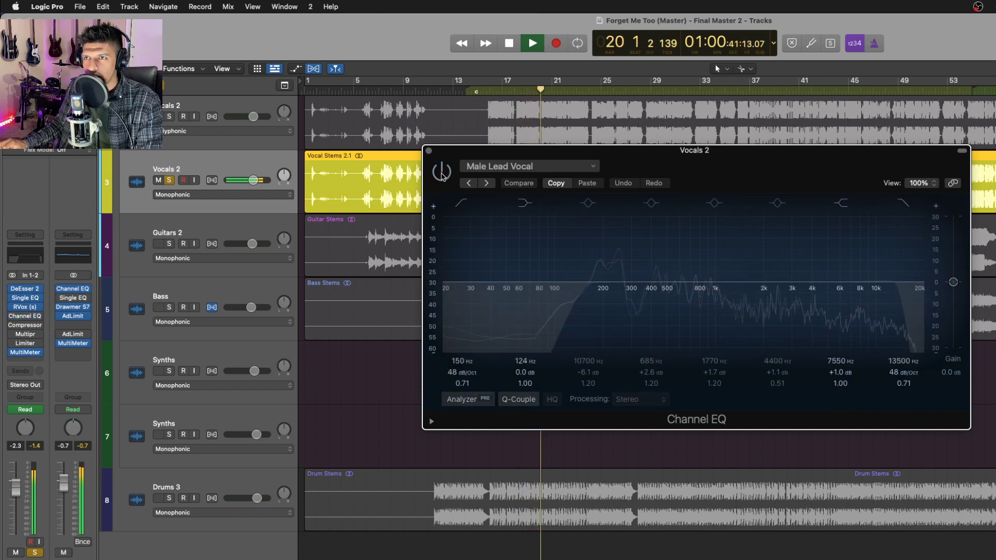
key("space")
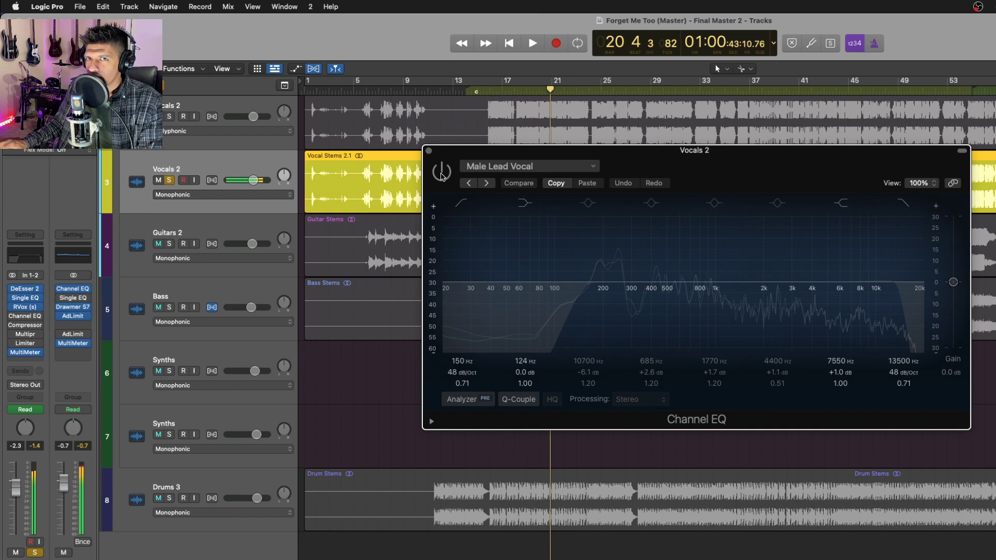
left_click(442, 174)
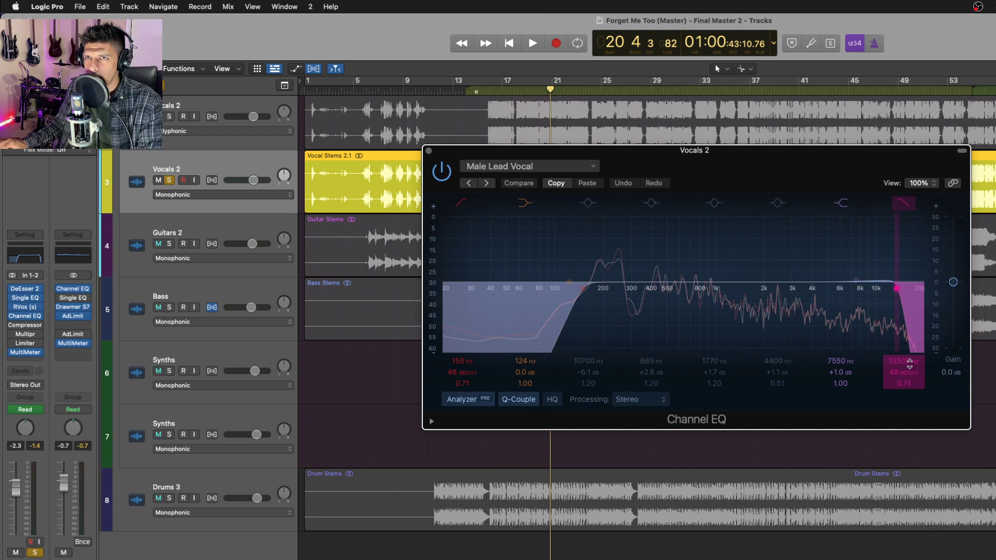
Disable the Channel EQ's 13500 Hz high-cut band, hear it in the unsoloed mix, and re-enable the band.
left_click(904, 204)
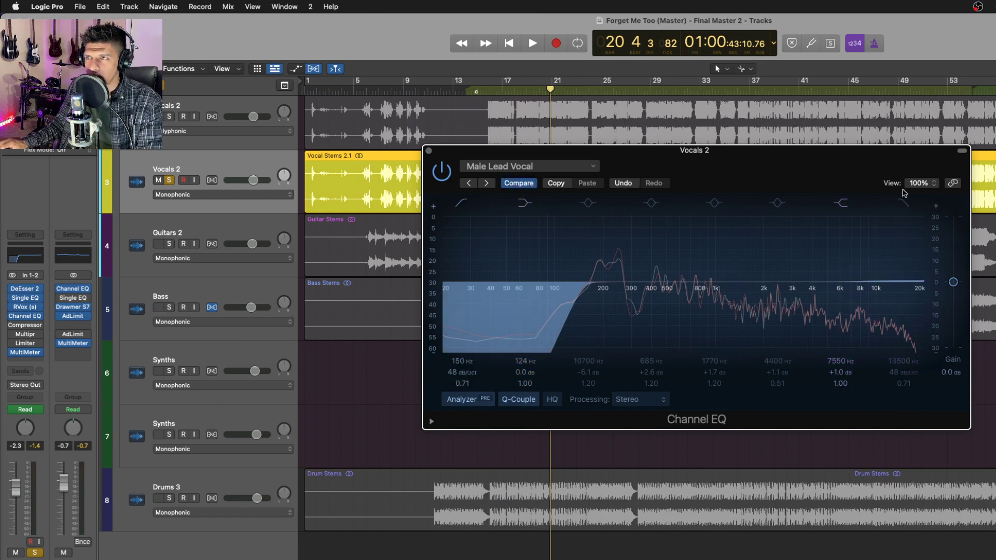
key("space")
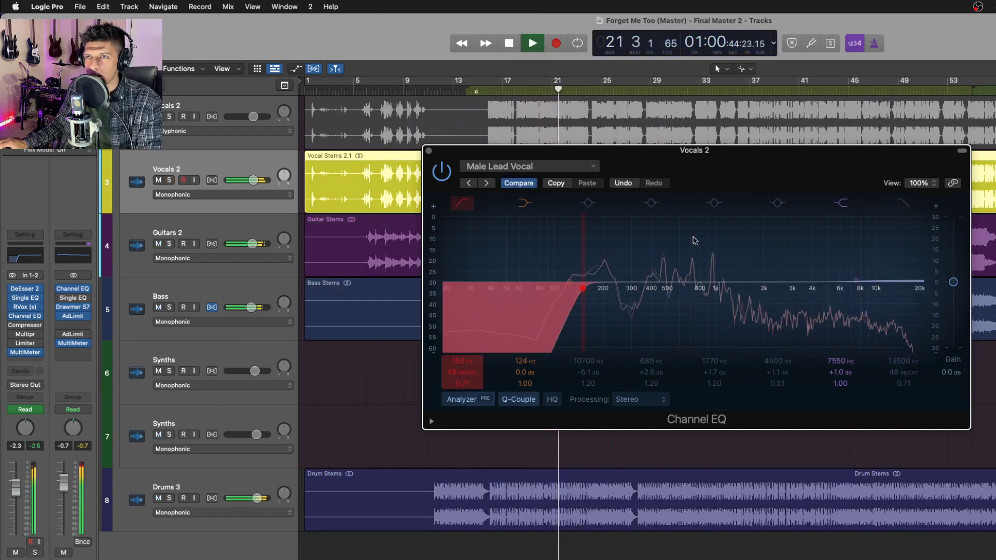
left_click(905, 205)
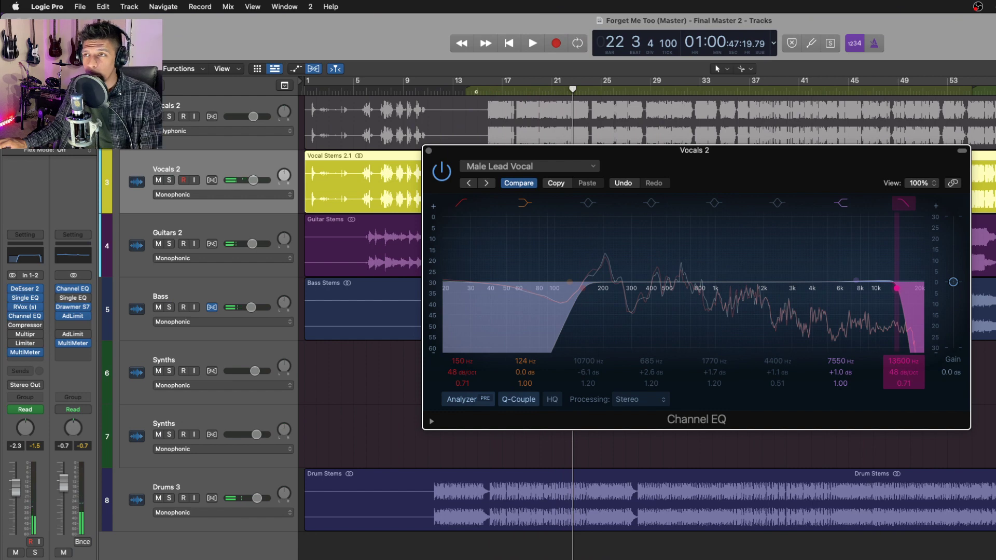
Try raising the Vocals 2 Channel EQ's high-cut band to 18500 Hz, undo the change, and close the plug-in.
left_click_drag(897, 288, 920, 285)
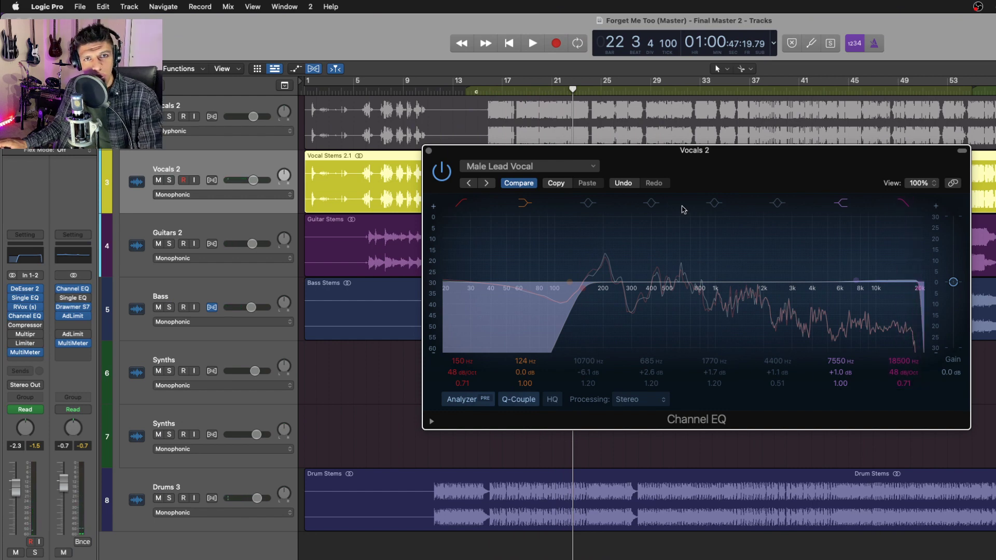
left_click(623, 184)
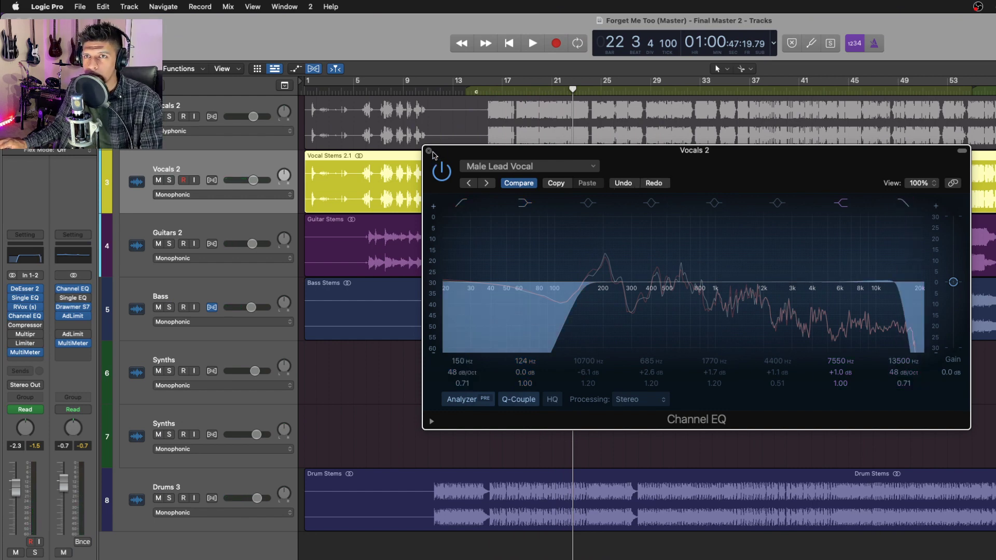
left_click(429, 151)
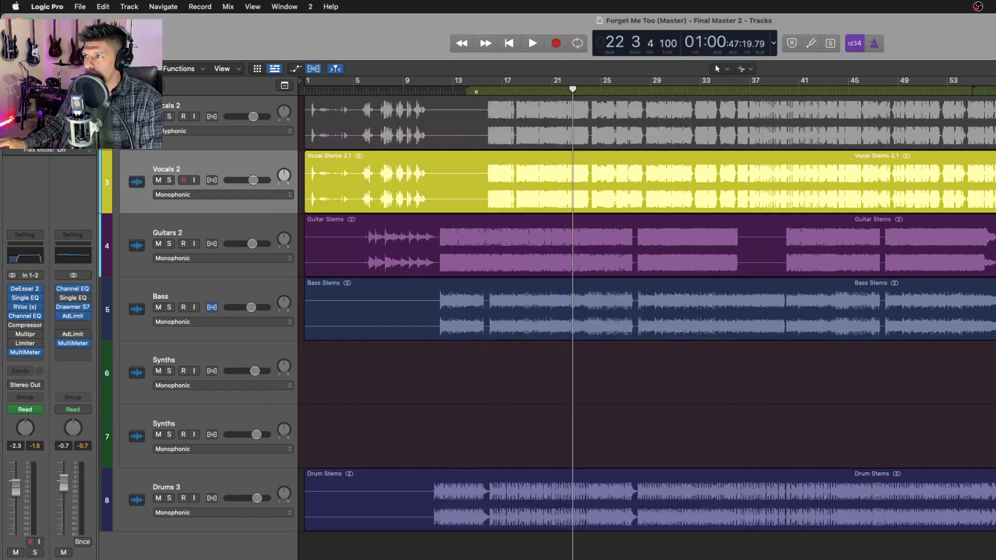
mouse_move(995, 343)
left_mouse_down()
mouse_move(969, 342)
mouse_move(994, 343)
left_mouse_up()
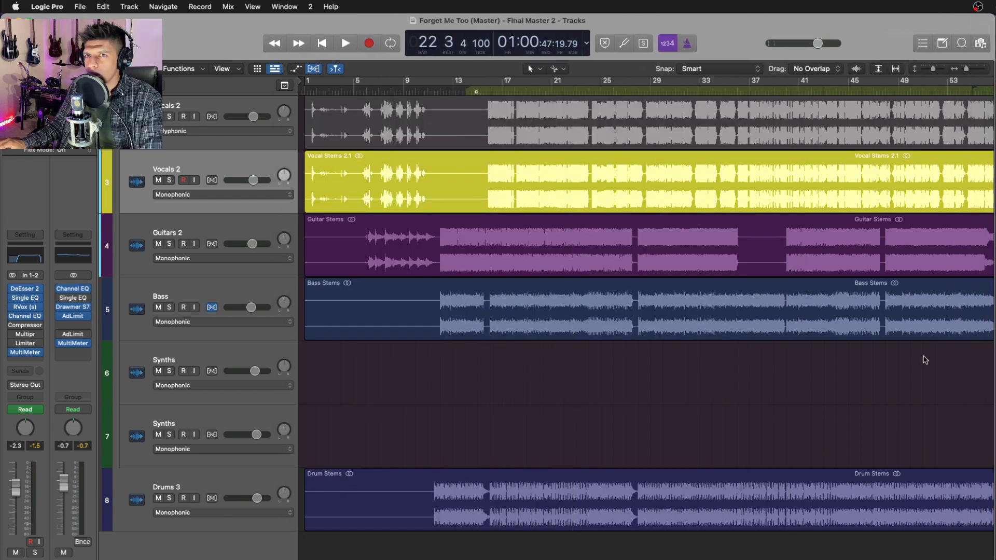
Solo Guitars 2 and compare its plug-in chain bypassed and active during playback from bar 22.
left_click(212, 235)
key("space")
key("s")
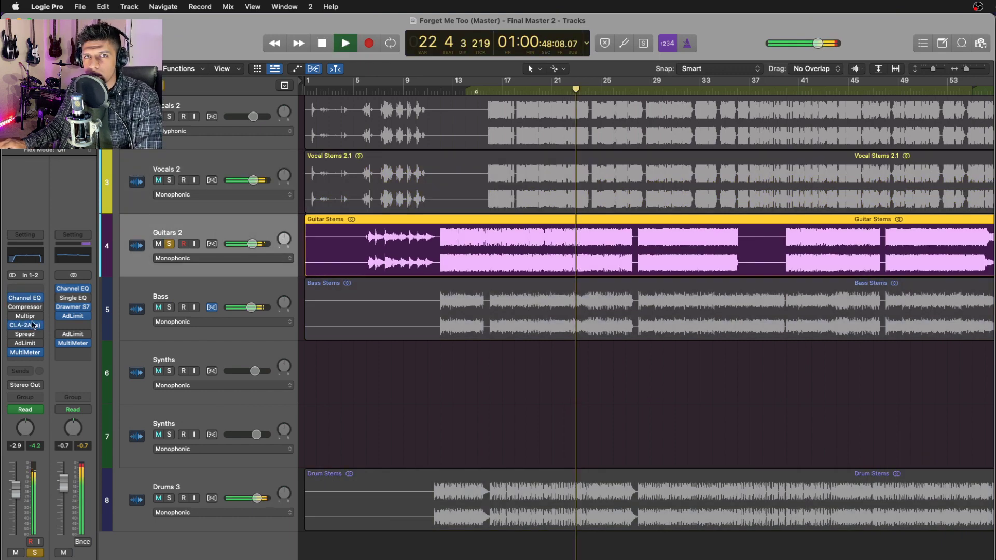
left_click(12, 299)
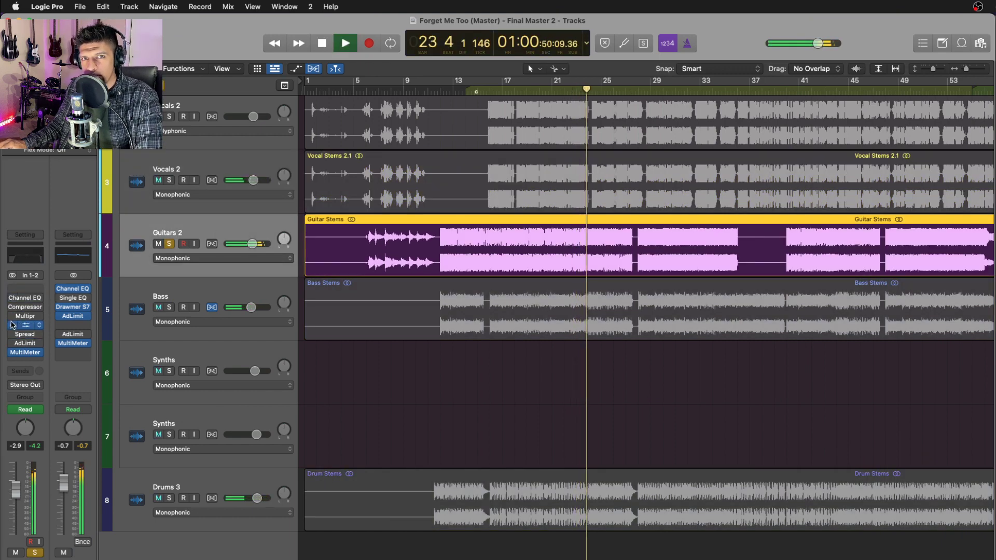
left_click(12, 325)
left_click(12, 326)
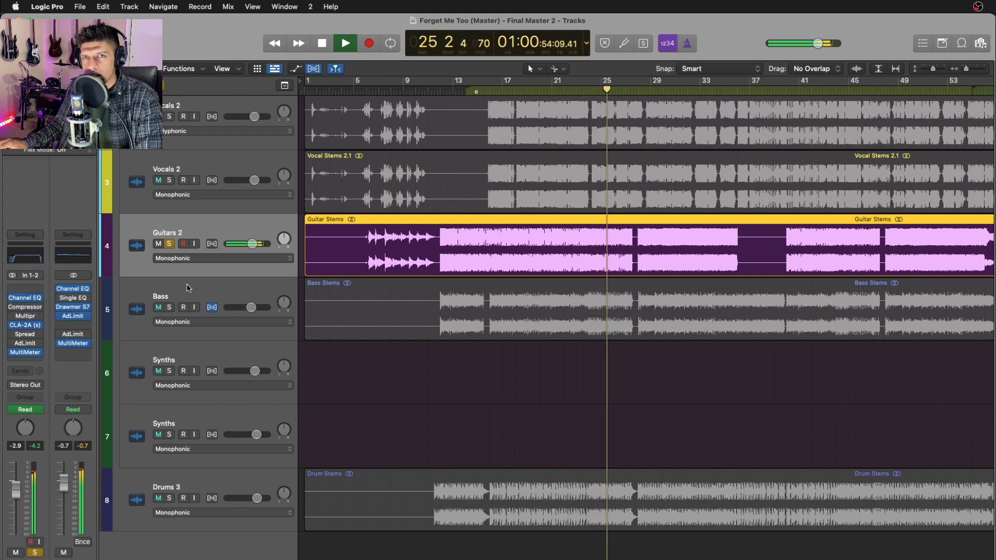
Switch the solo from Guitars 2 to Bass, listen to the bass stem, and unsolo it.
key("s")
left_click(201, 291)
key("s")
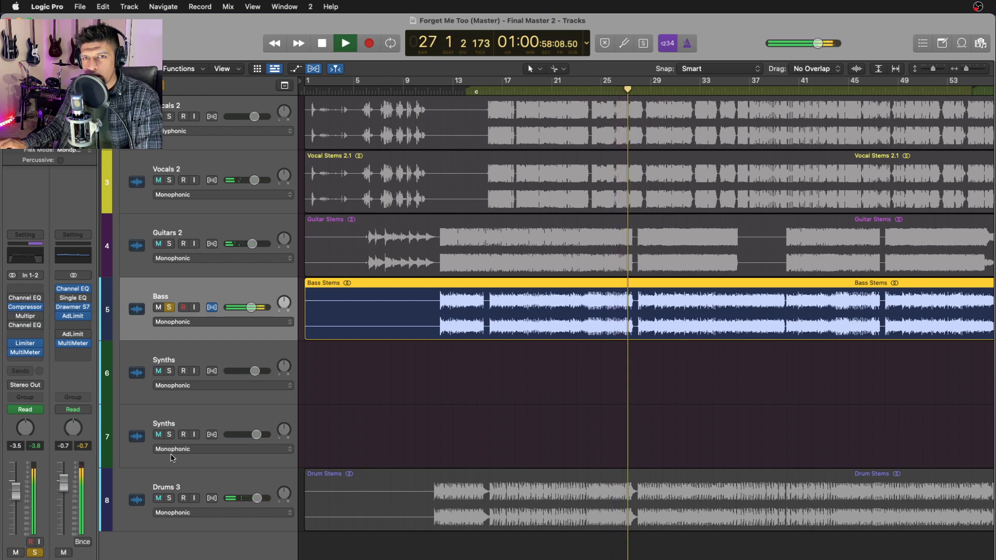
key("s")
Solo Drums 3 and place the playhead in bar 11, where the drum stem's audio begins.
left_click(201, 473)
key("s")
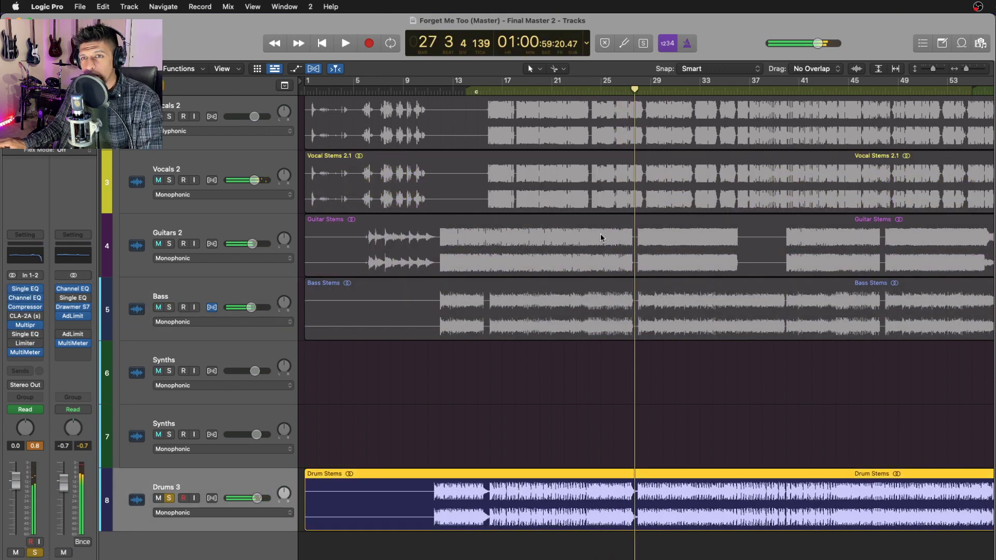
left_click(441, 92)
left_click(435, 92)
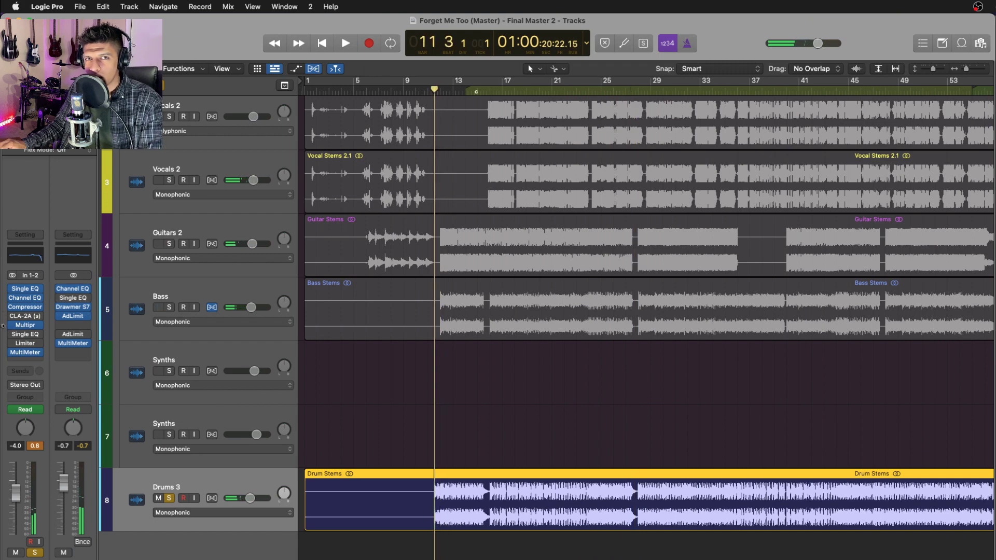
Remove the bypassed CLA-2A, second Single Band EQ and Limiter plug-ins from Drums 3.
left_click(40, 316)
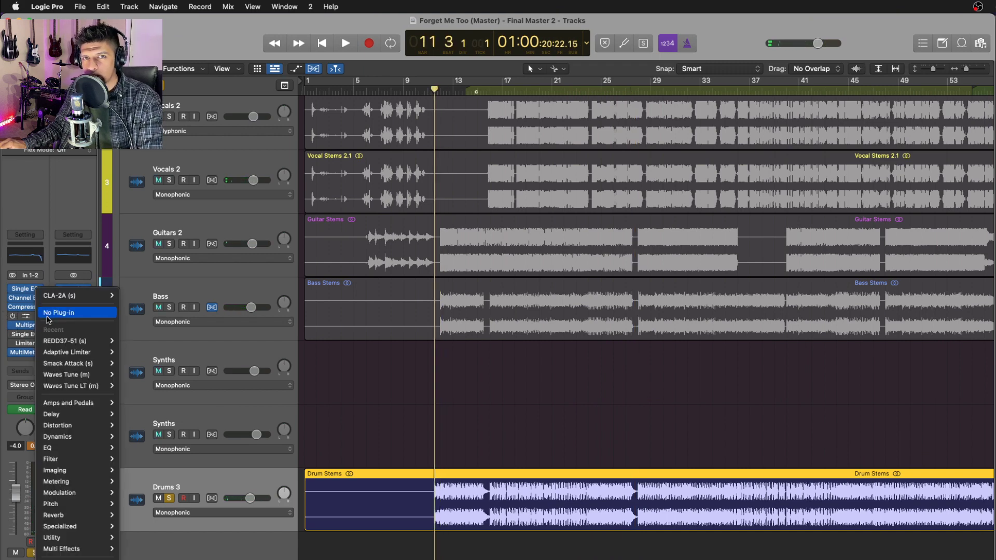
left_click(41, 334)
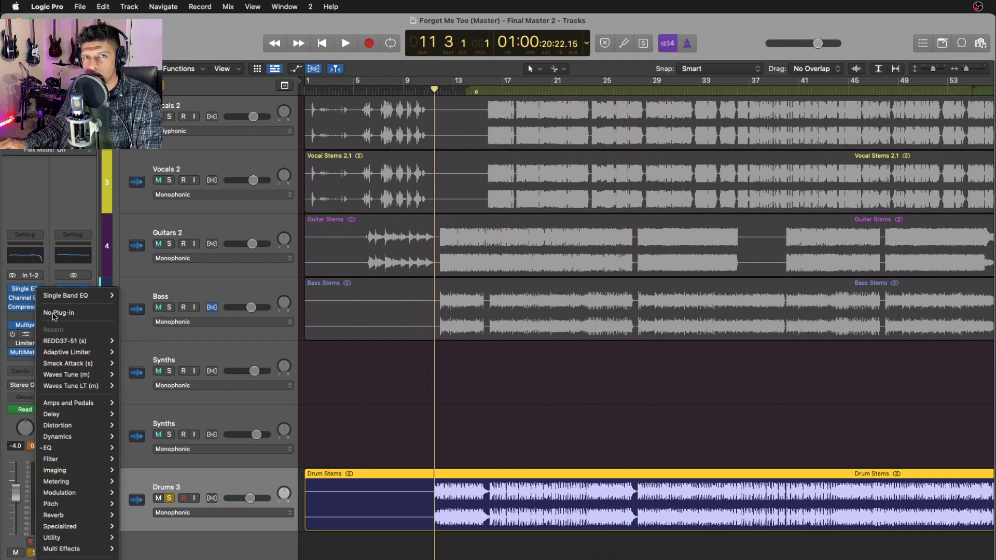
left_click(52, 314)
left_click(42, 343)
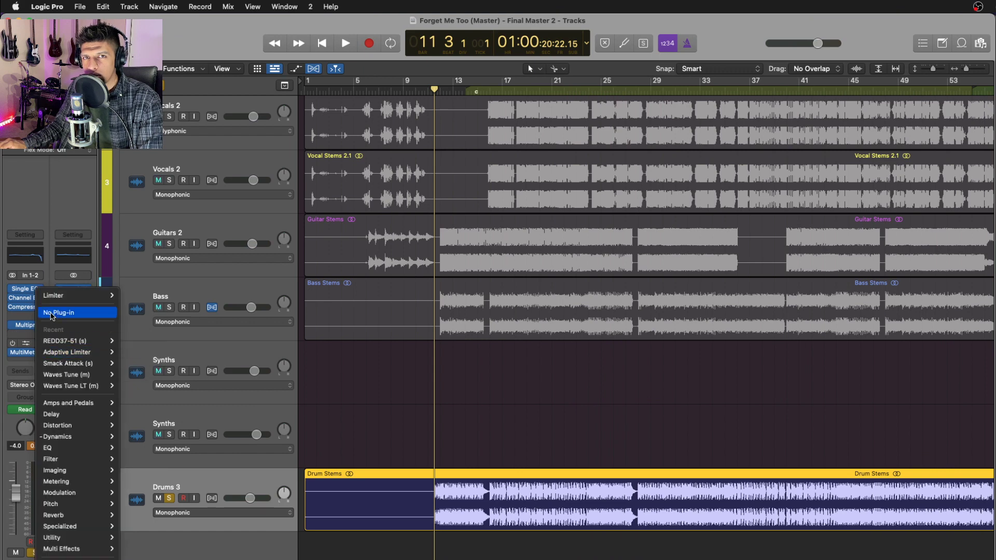
left_click(55, 313)
Play Drums 3 with its remaining plug-ins bypassed, and re-enable Single EQ, Channel EQ, Compressor and Multipressor.
left_click_drag(12, 353, 9, 293)
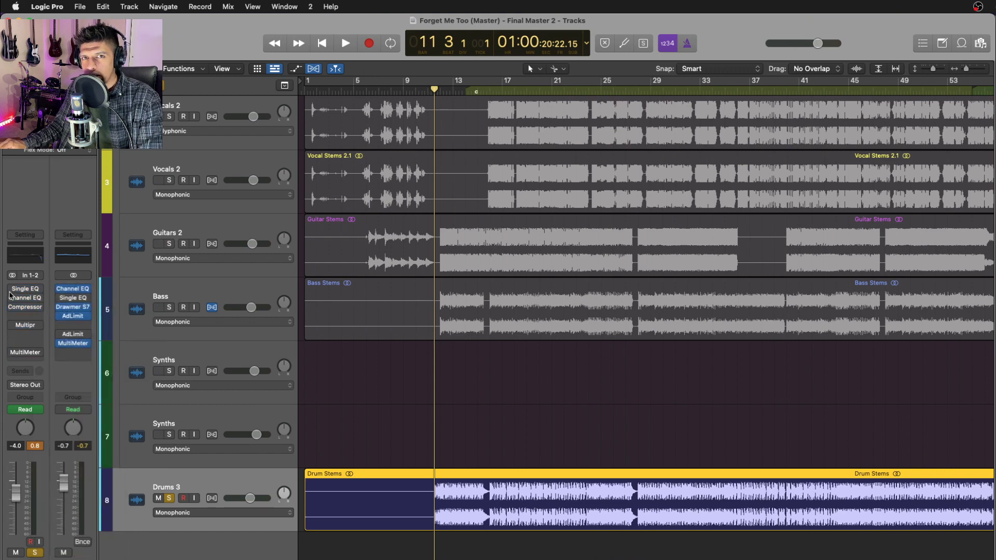
key("space")
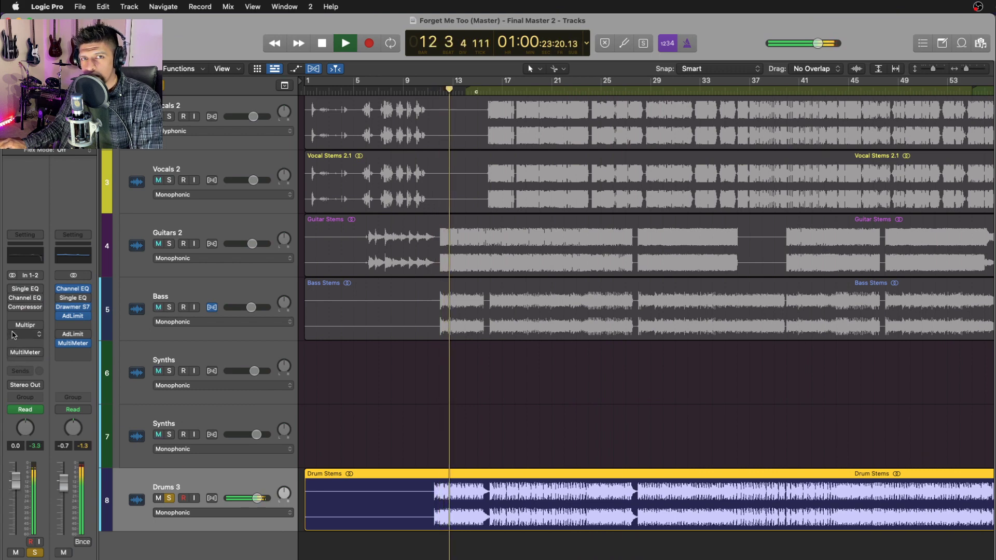
left_click_drag(13, 325, 10, 289)
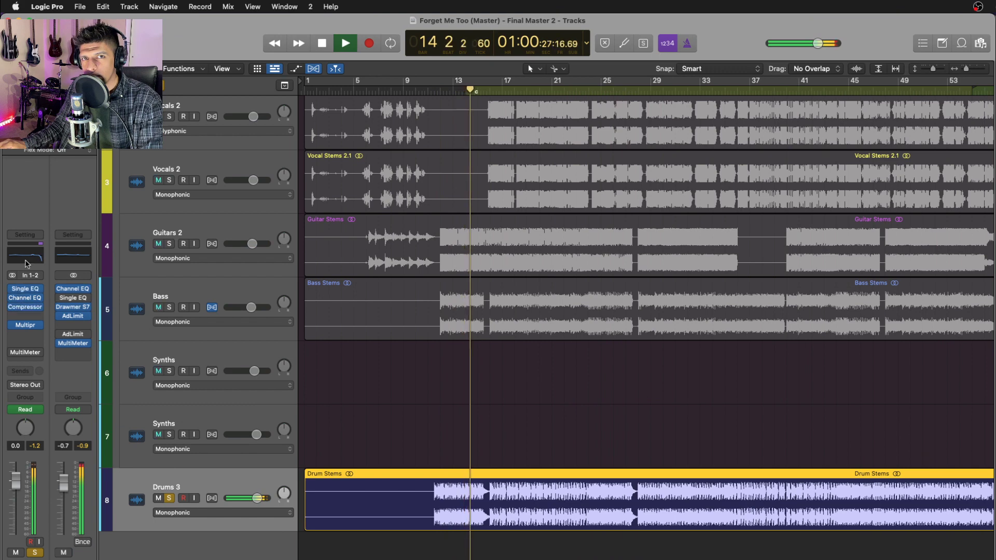
Open the Channel EQ on Drums 3, compare it bypassed and active during playback, and close it re-enabled.
left_click(23, 259)
key("space")
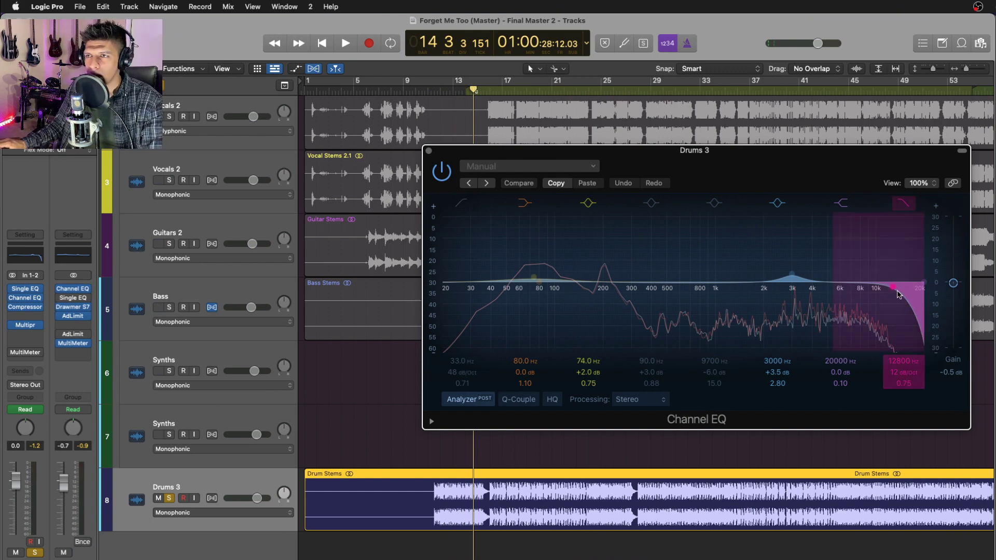
key("space")
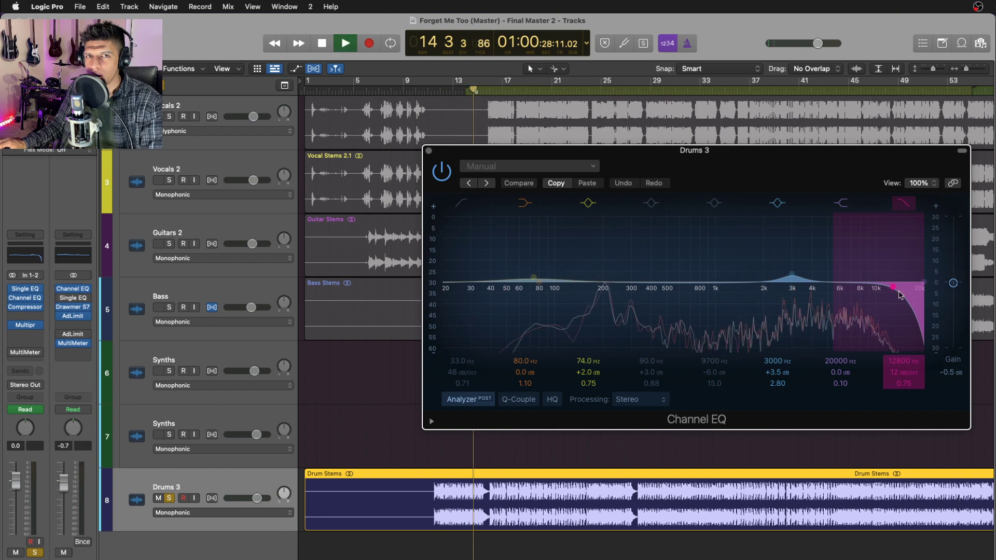
left_click(442, 172)
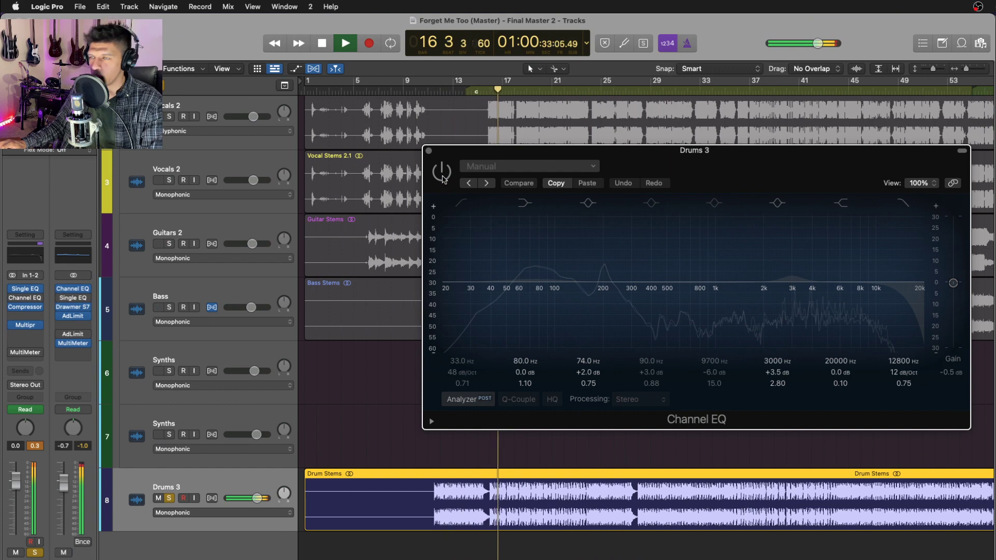
left_click(442, 174)
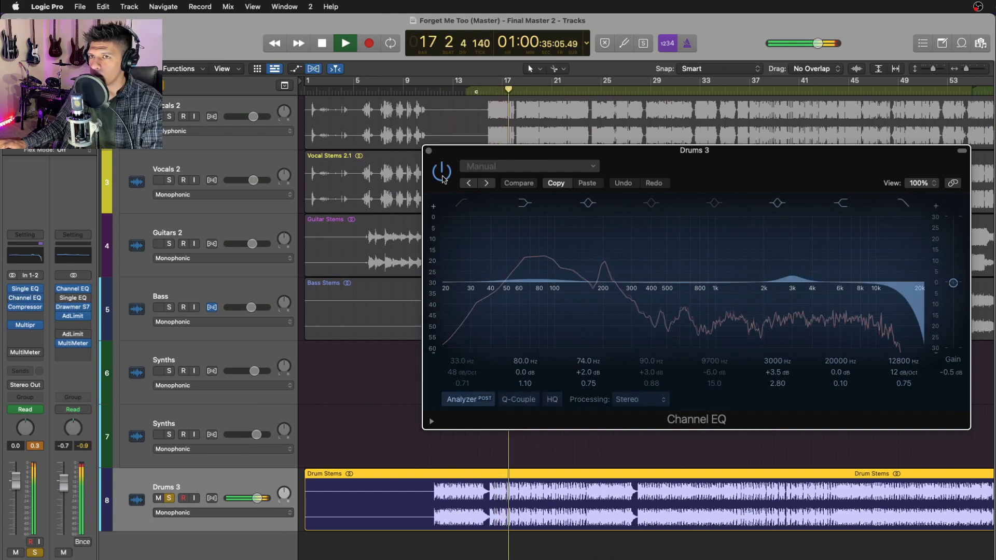
left_click(442, 176)
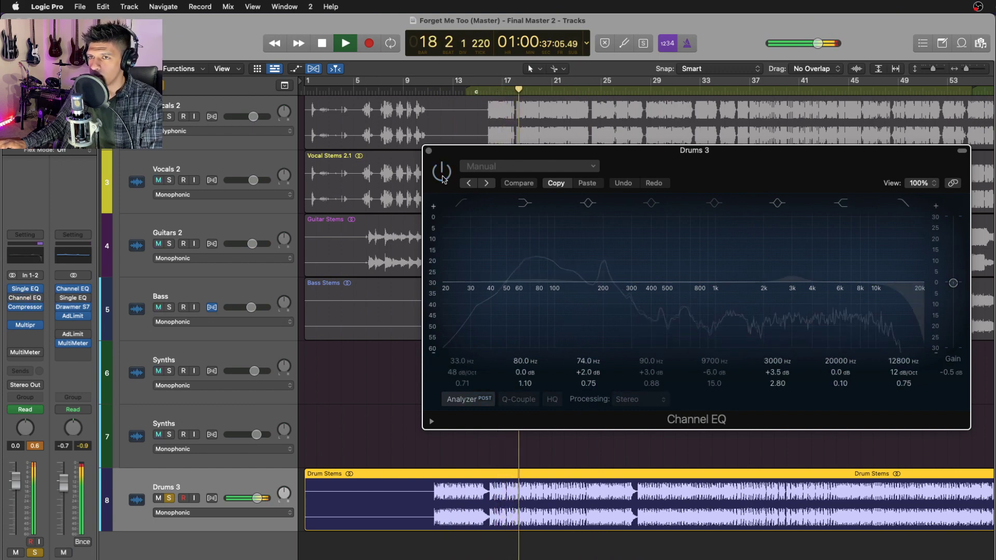
key("space")
left_click(443, 176)
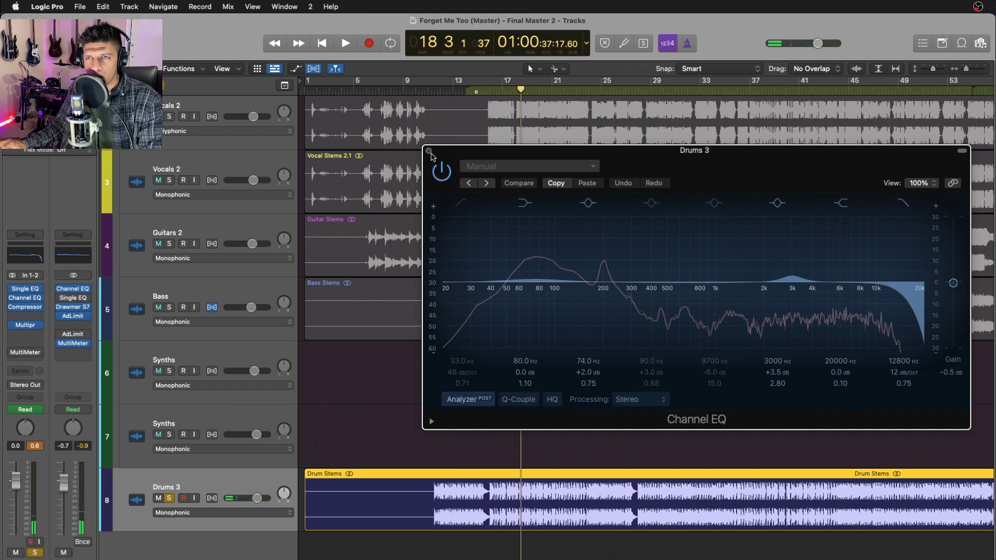
left_click(429, 152)
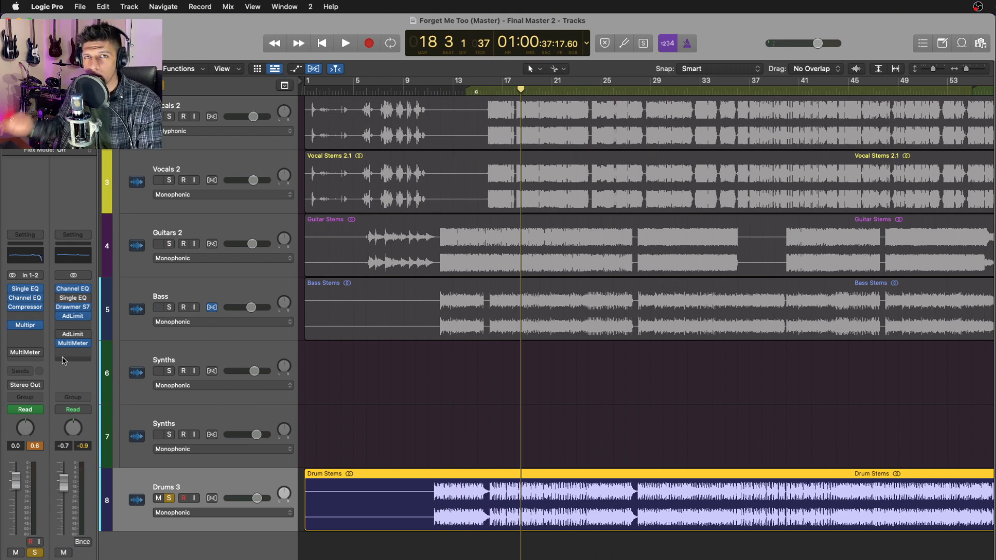
Remove the bypassed Single EQ from the output channel and open the output's Channel EQ.
left_click(86, 290)
left_click(94, 314)
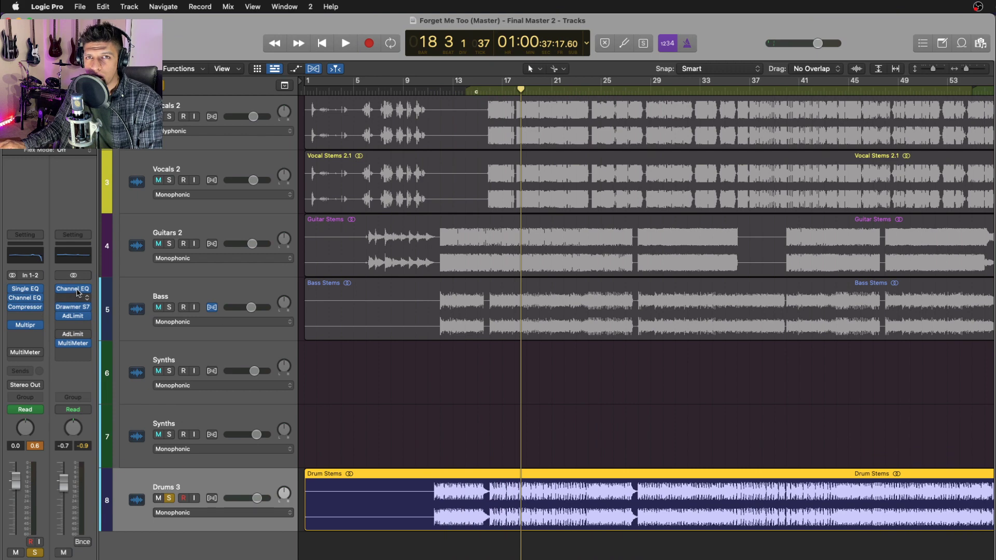
left_click(75, 289)
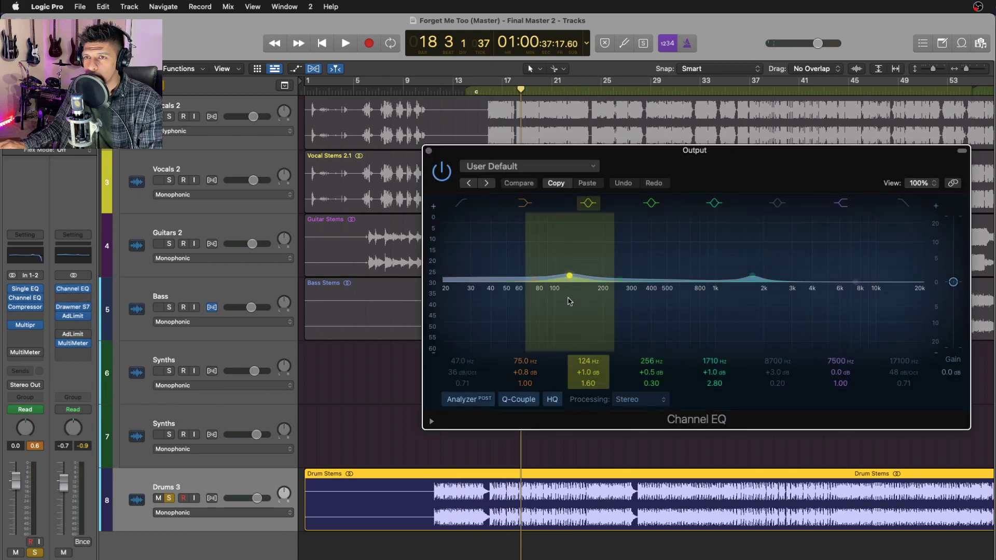
Play with the output plug-ins bypassed, unsolo Drums 3 to hear the full mix, and re-enable the output's Channel EQ.
key("space")
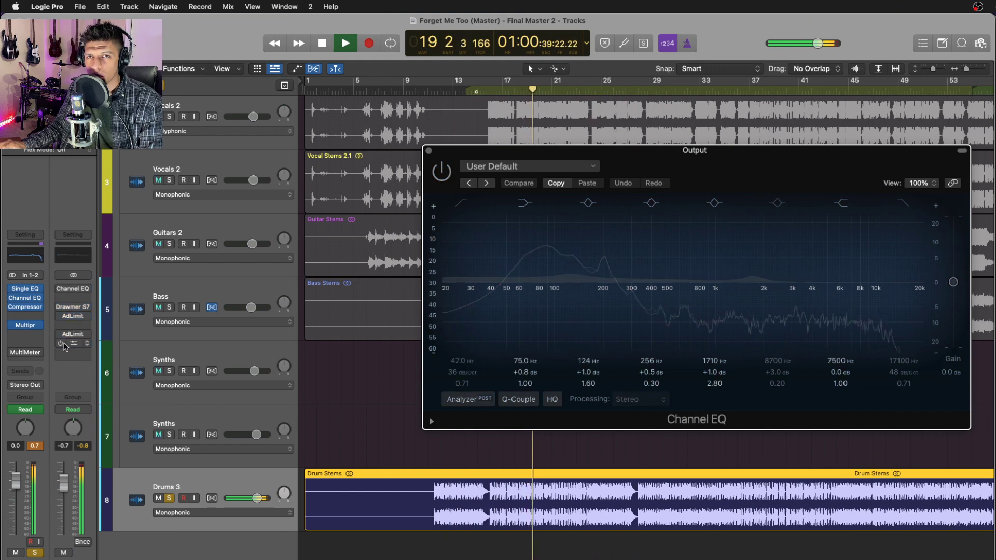
key("s")
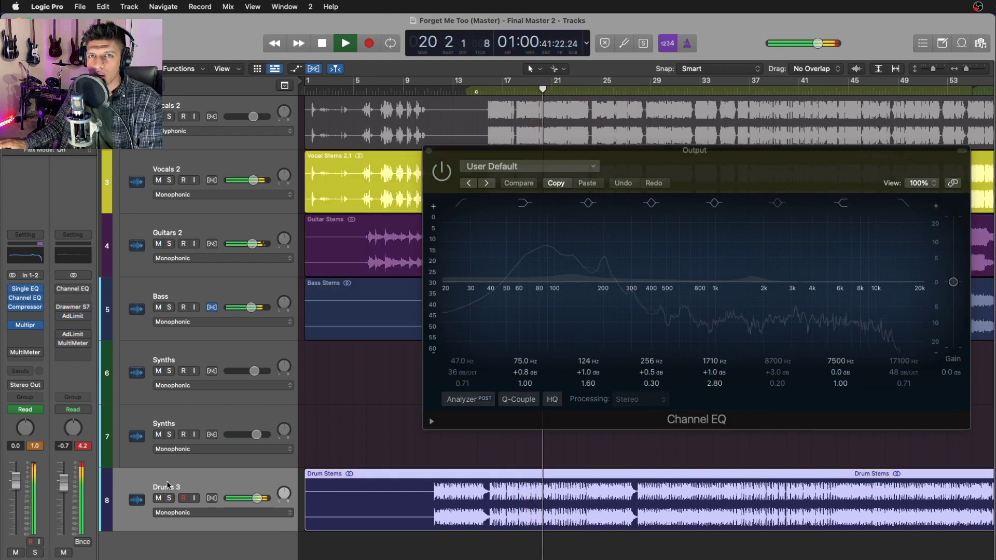
left_click(60, 307)
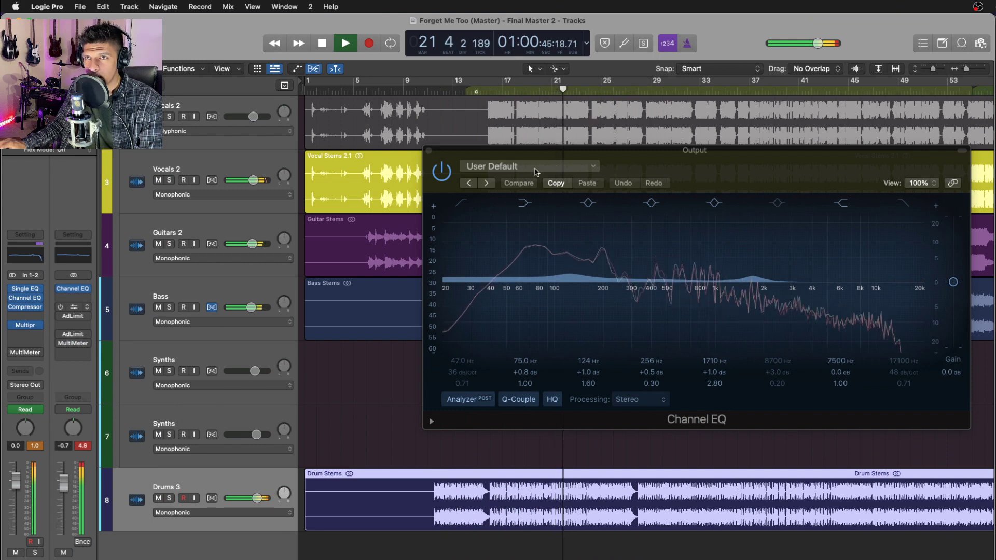
Open the output's Drawmer S73 and enable it during playback, closing the Channel EQ and stopping.
left_click(76, 309)
left_click(452, 182)
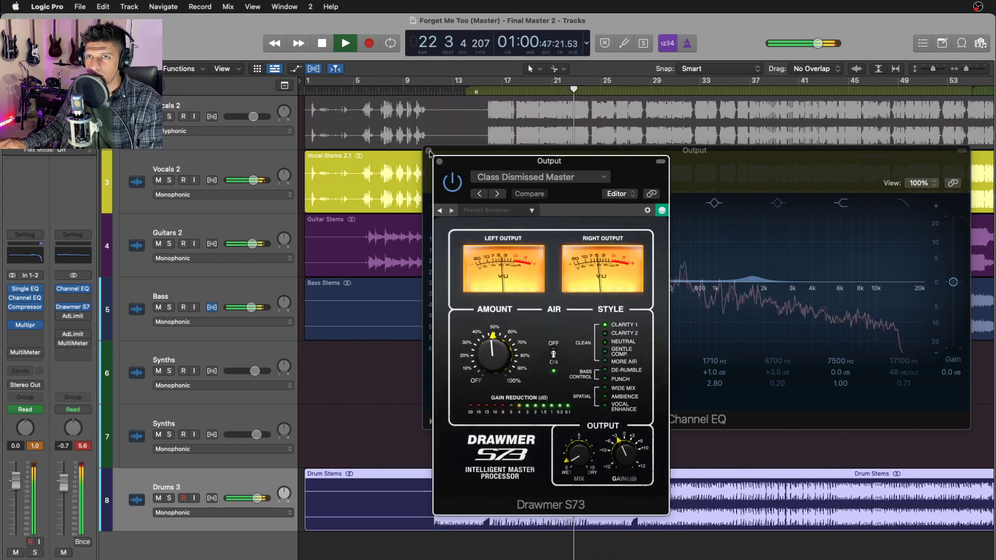
left_click(429, 151)
key("space")
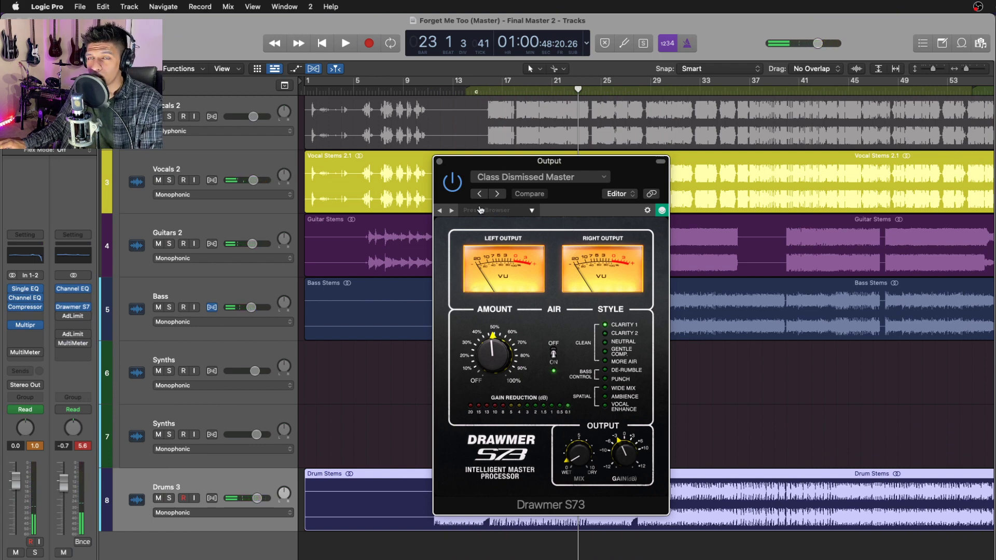
Compare the Drawmer S73 bypassed and active during playback from bar 23, stop, and close and reopen the plug-in.
key("space")
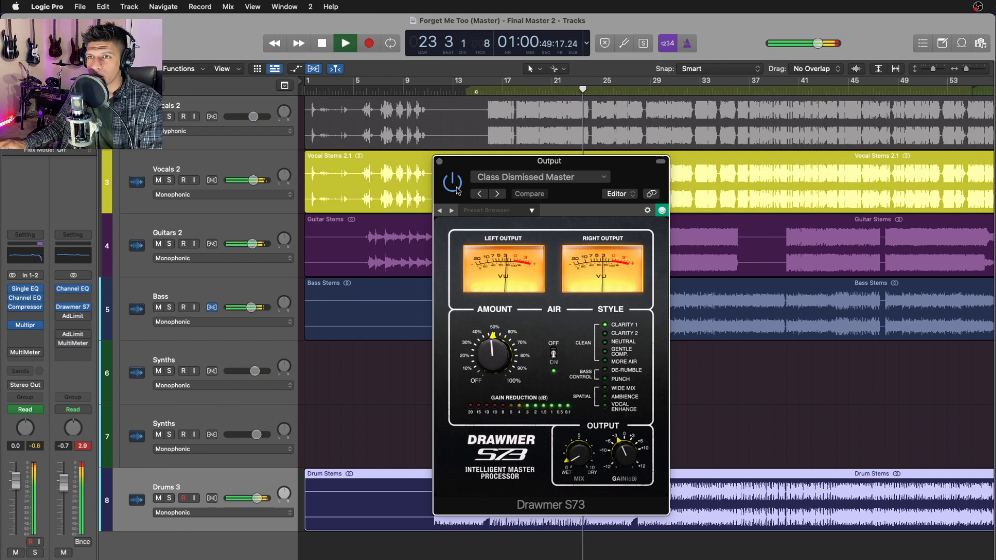
left_click(452, 182)
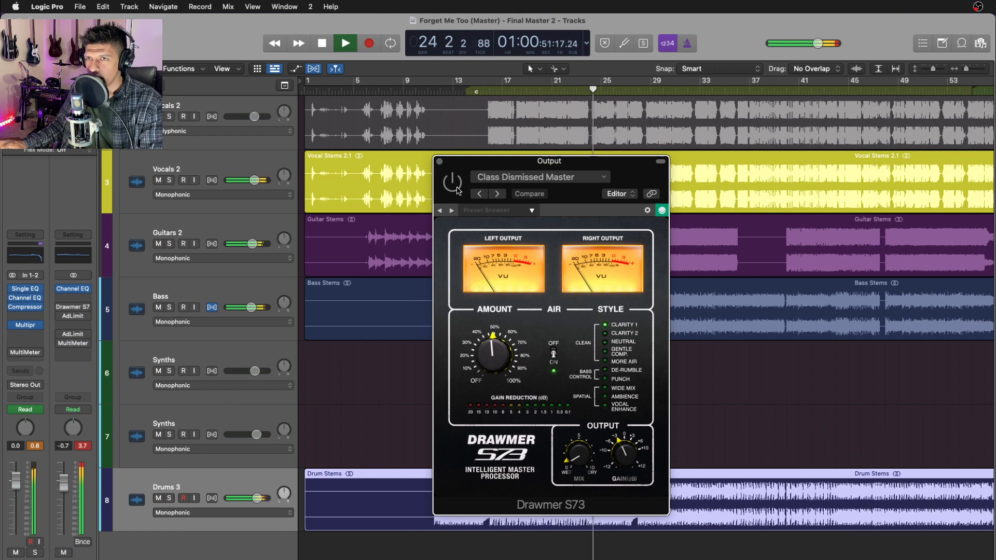
left_click(457, 190)
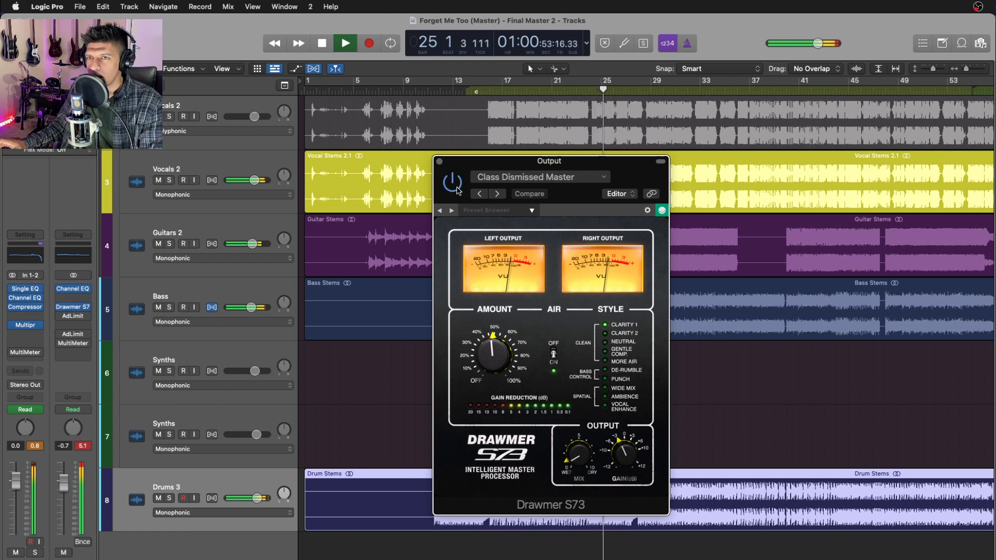
key("space")
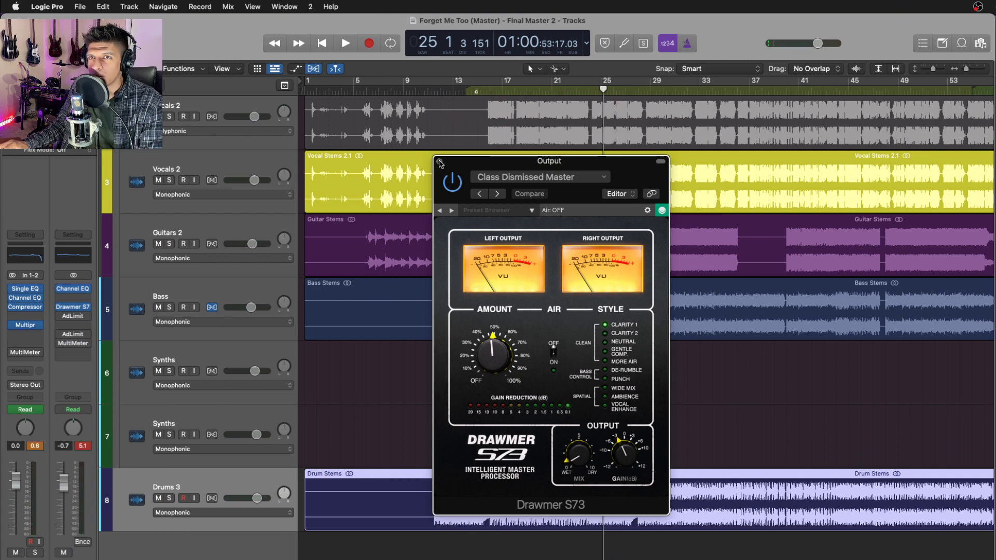
left_click(439, 161)
left_click(72, 308)
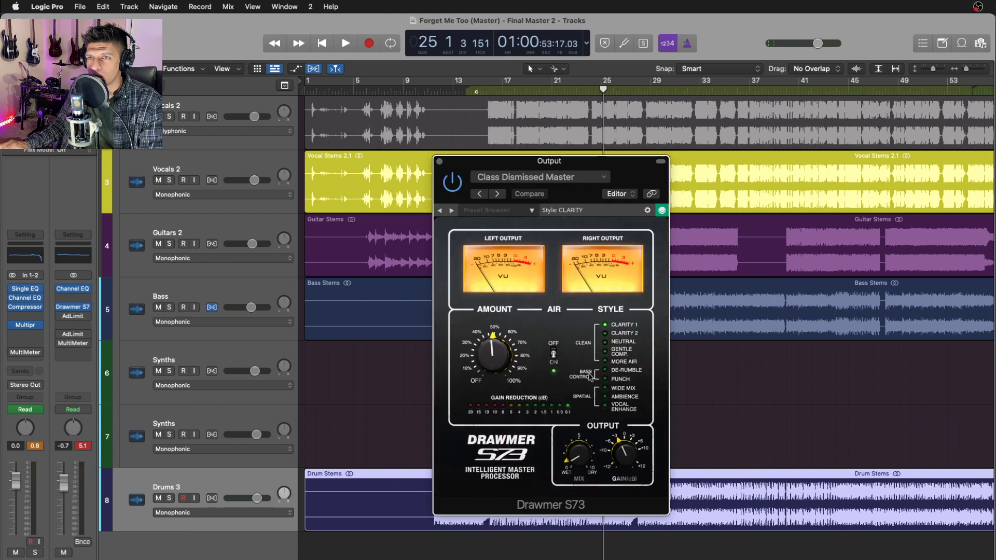
Close the Drawmer S73 on the output and open and enable the output's first Adaptive Limiter during a short playback.
left_click(439, 162)
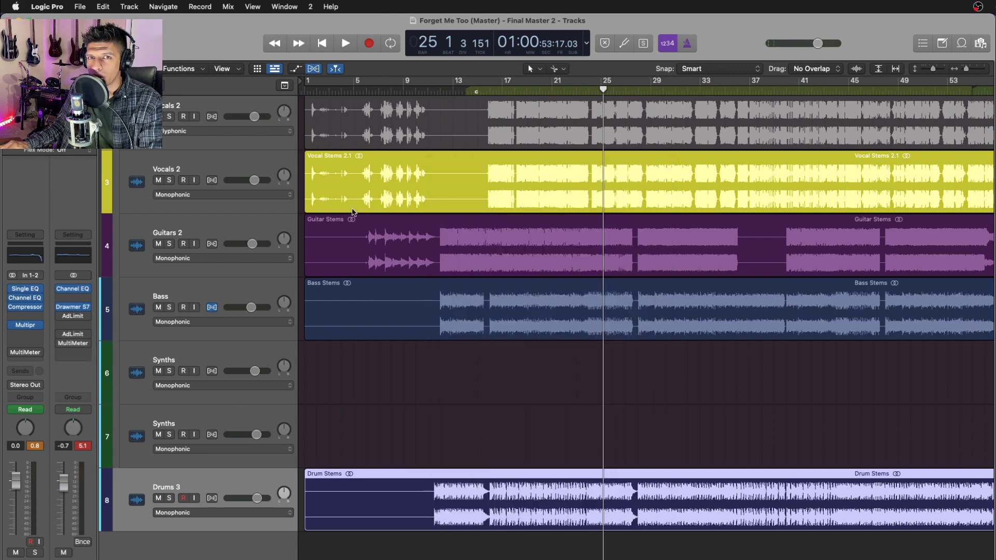
left_click(74, 308)
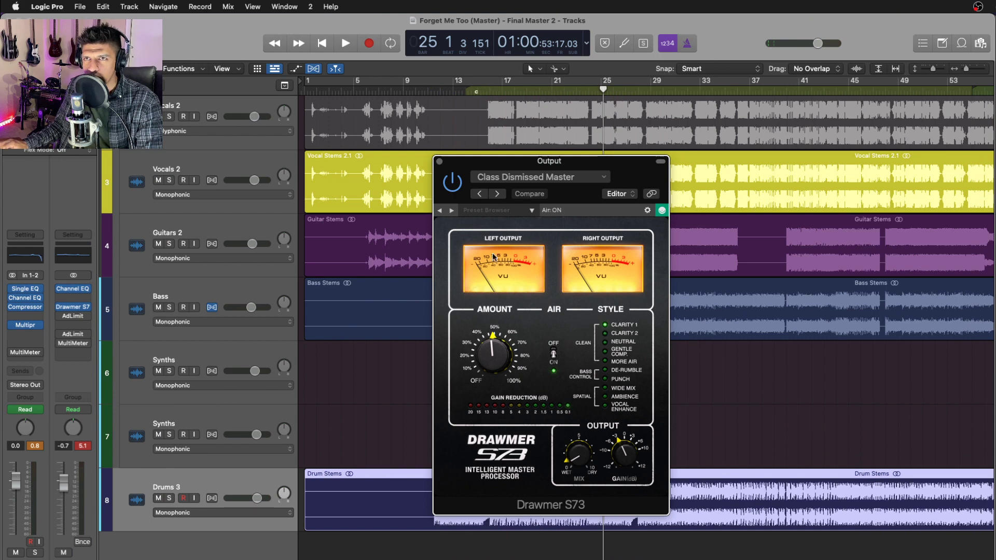
left_click(439, 162)
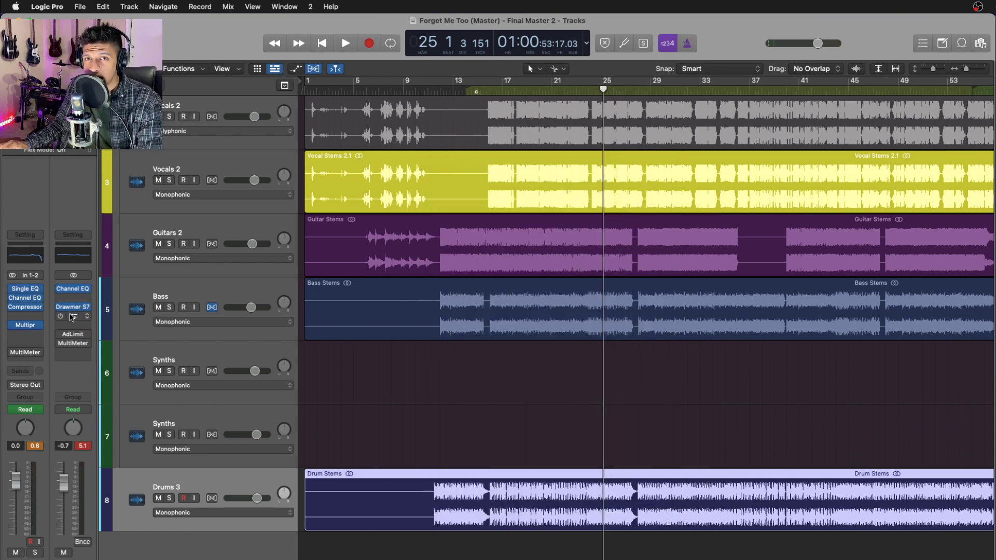
left_click(72, 317)
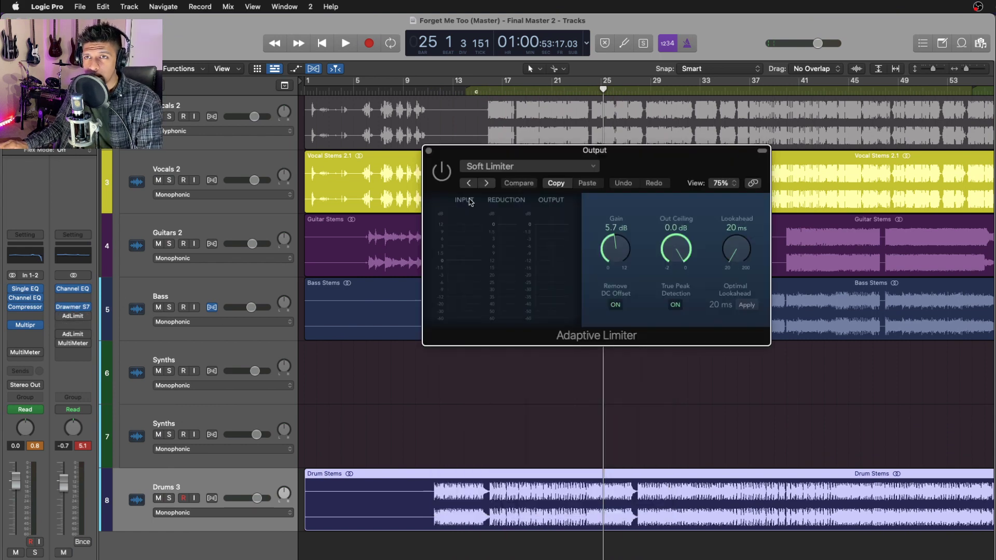
key("space")
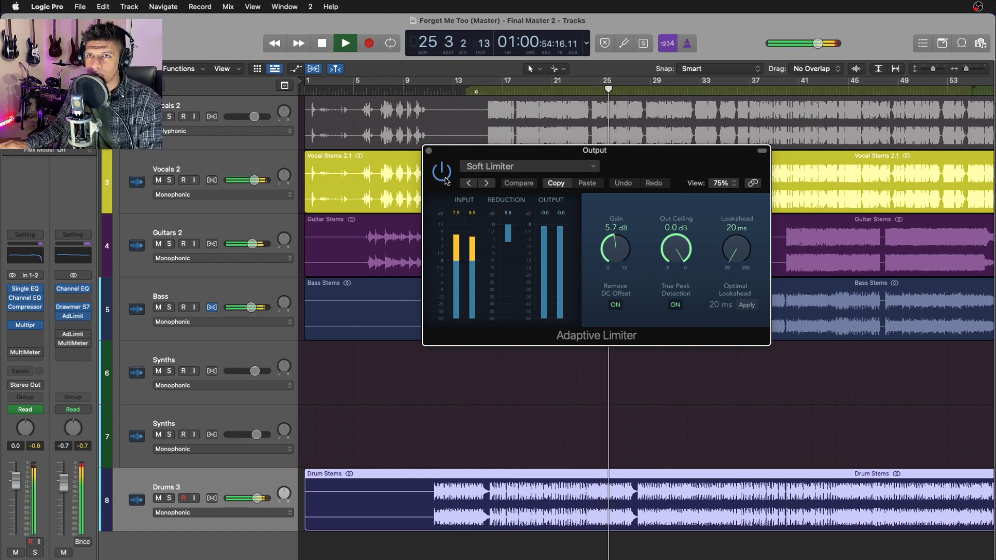
key("space")
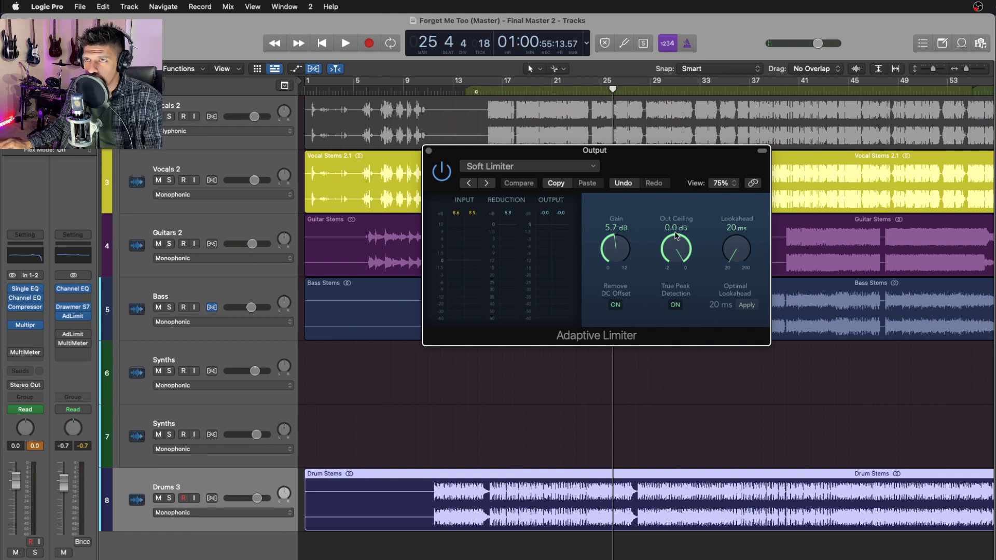
Reset the Adaptive Limiter's gain to 0.0 dB and raise it back to 5.7 dB during playback.
left_click_drag(677, 243, 675, 146)
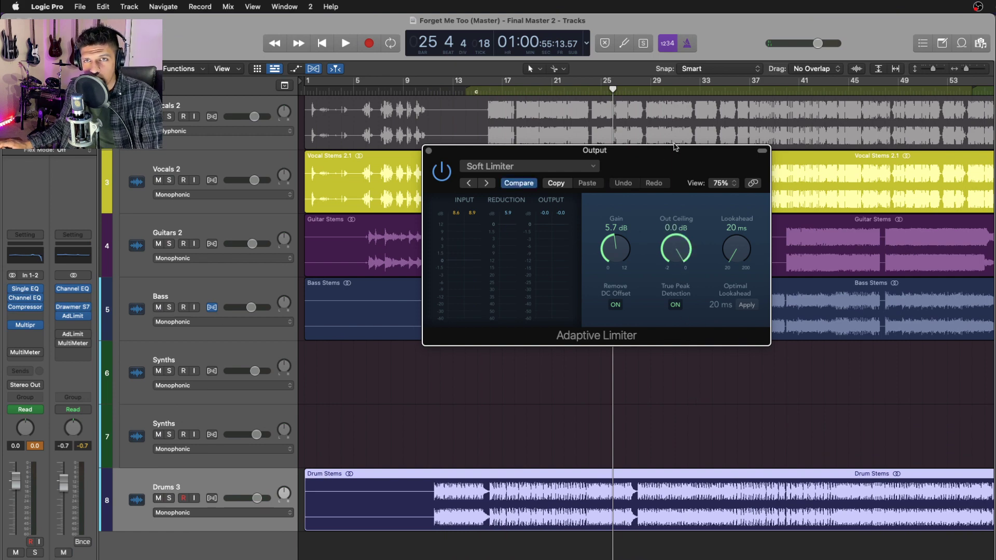
left_click(615, 243, "alt")
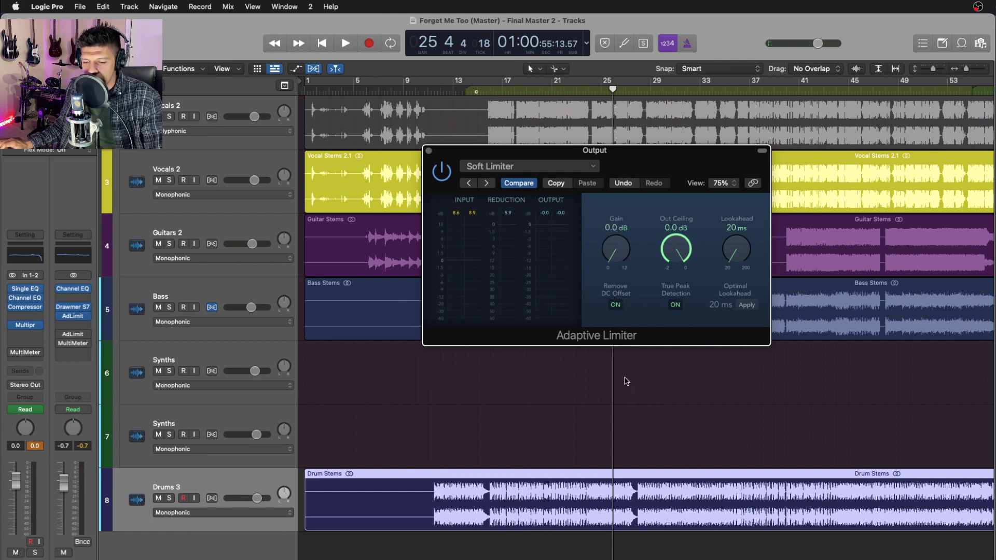
key("space")
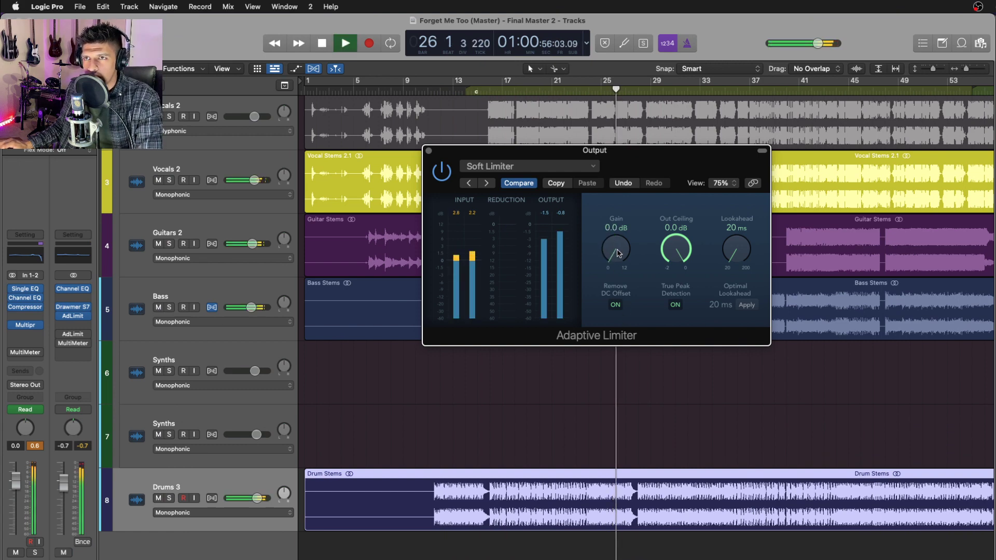
left_click_drag(618, 253, 613, 176)
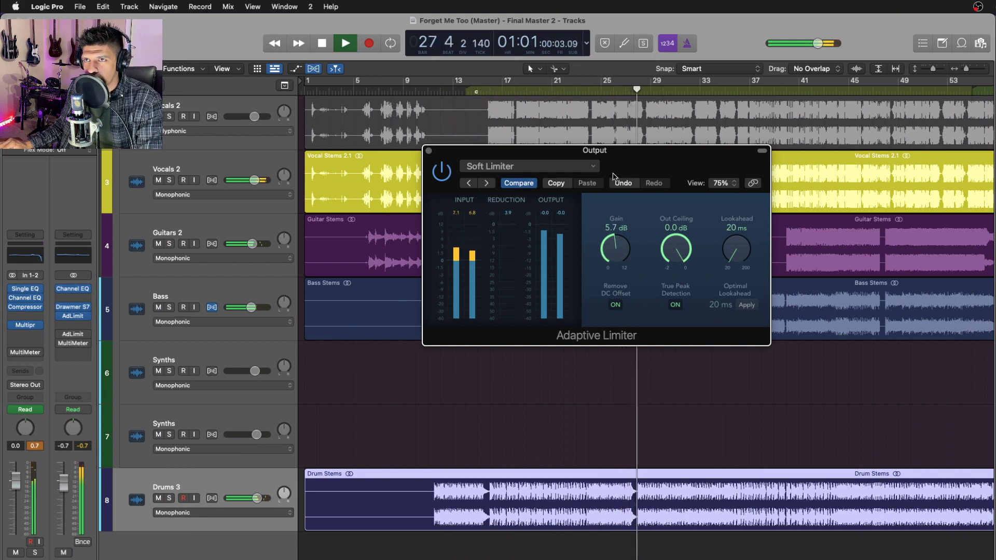
key("space")
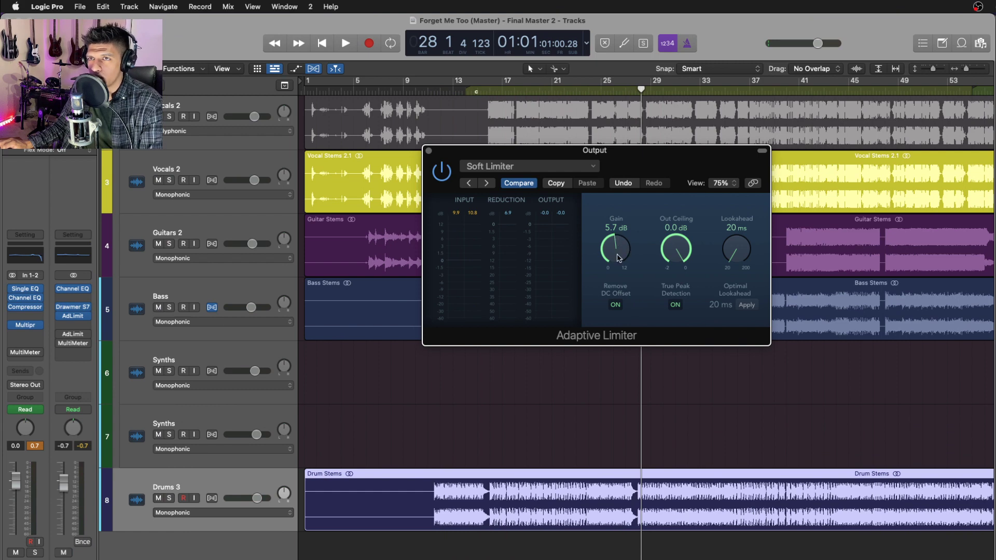
Try the Adaptive Limiter's gain at 11.4 dB during playback and 10.4 dB while stopped, restoring the saved setting each time, and close the plug-in.
key("space")
left_click_drag(617, 254, 612, 189)
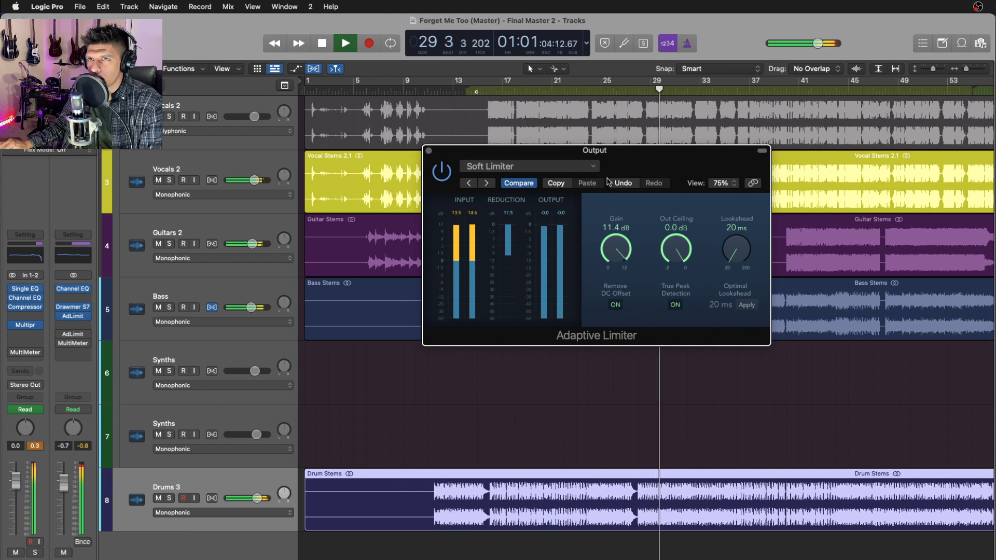
left_click(534, 187)
key("space")
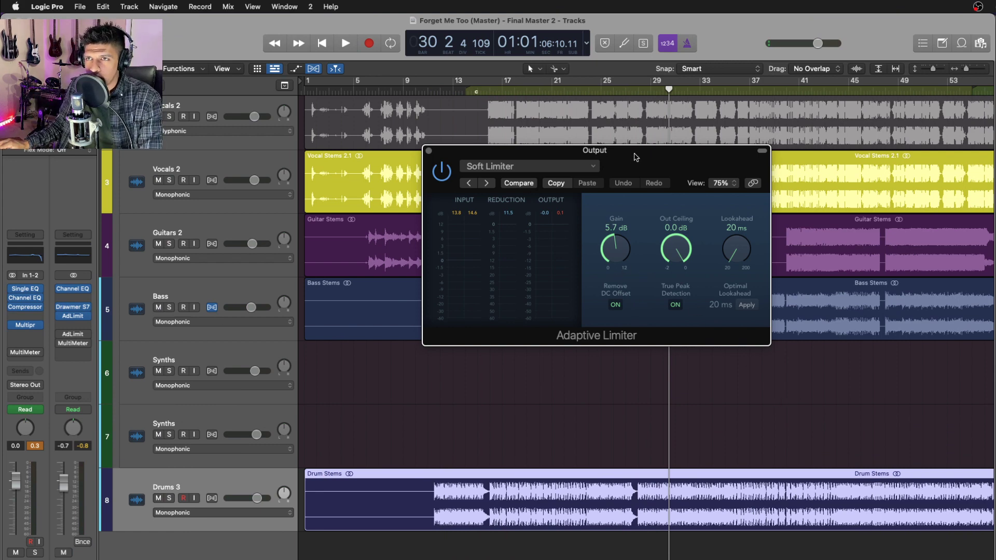
left_click_drag(617, 254, 614, 213)
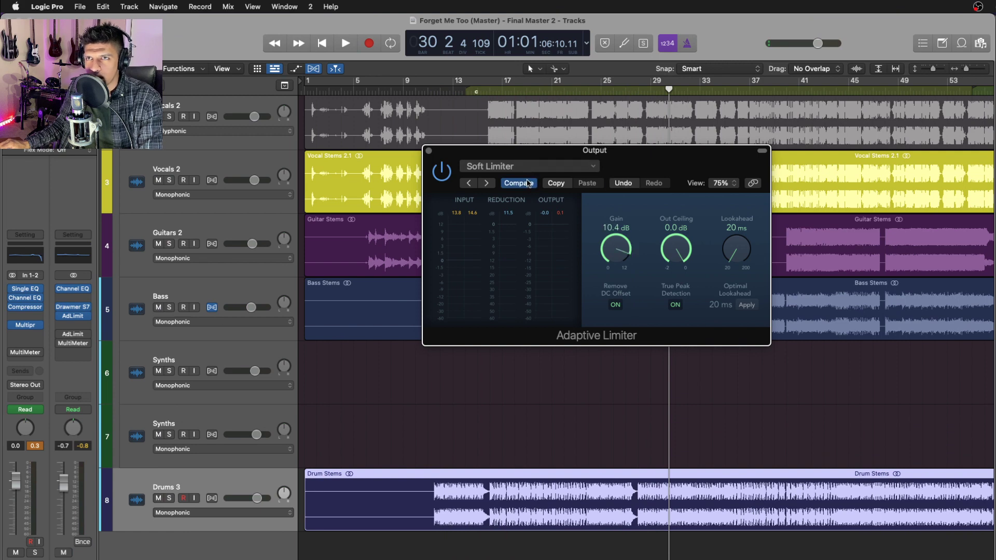
left_click(528, 184)
key("super+w")
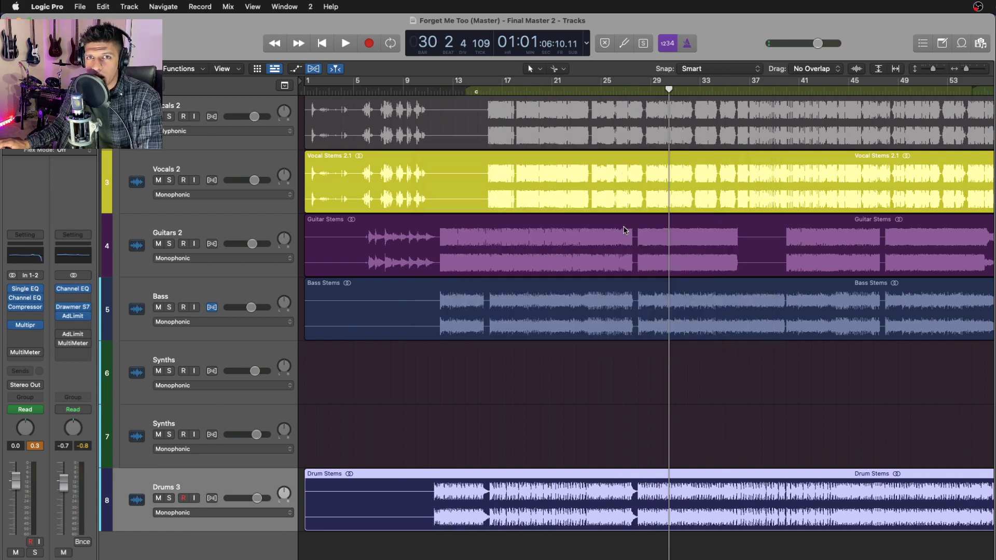
Play the song's final section from about bar 64, briefly muting and unmuting the Vocals 2 track on track 3.
scroll(622, 432, "left", 5)
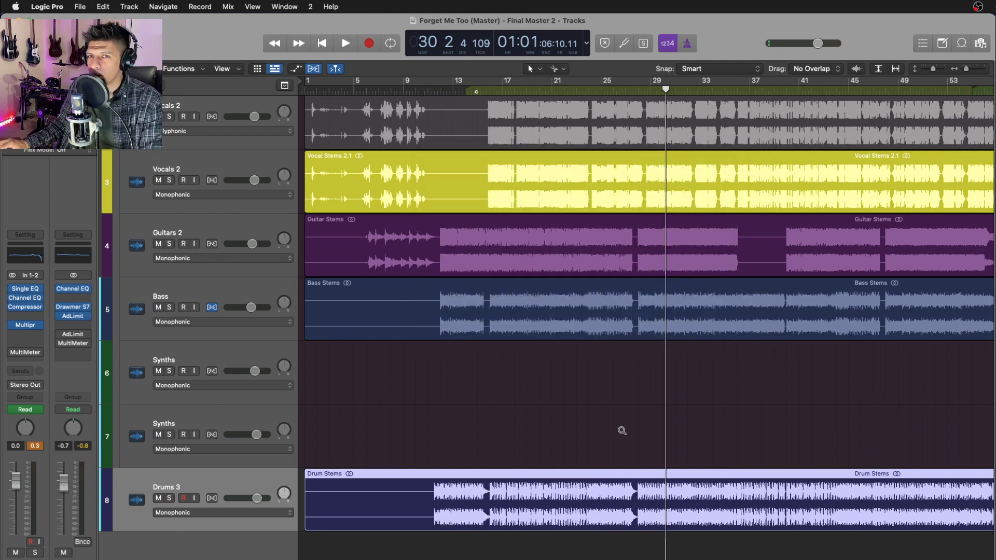
scroll(622, 432, "down", 3)
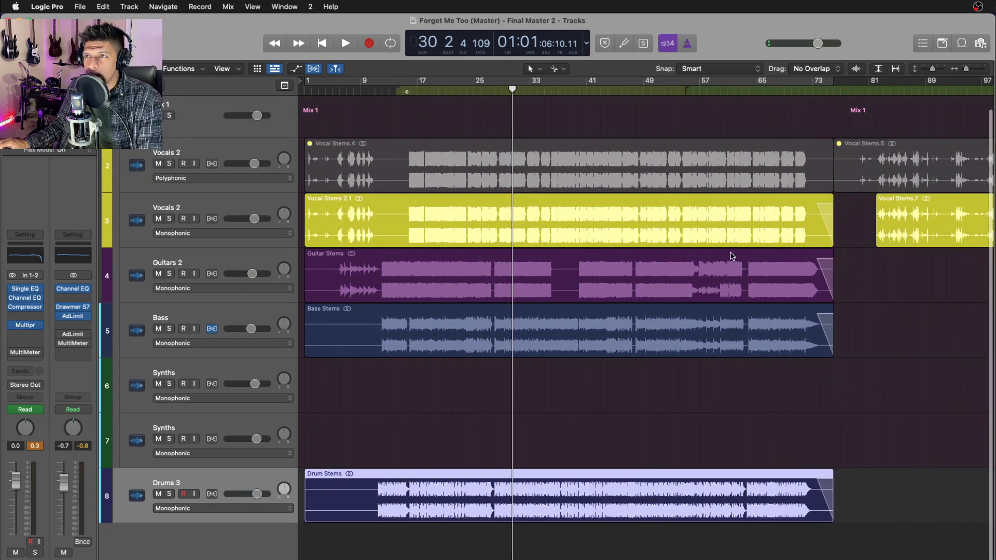
left_click_drag(602, 103, 749, 103)
key("space")
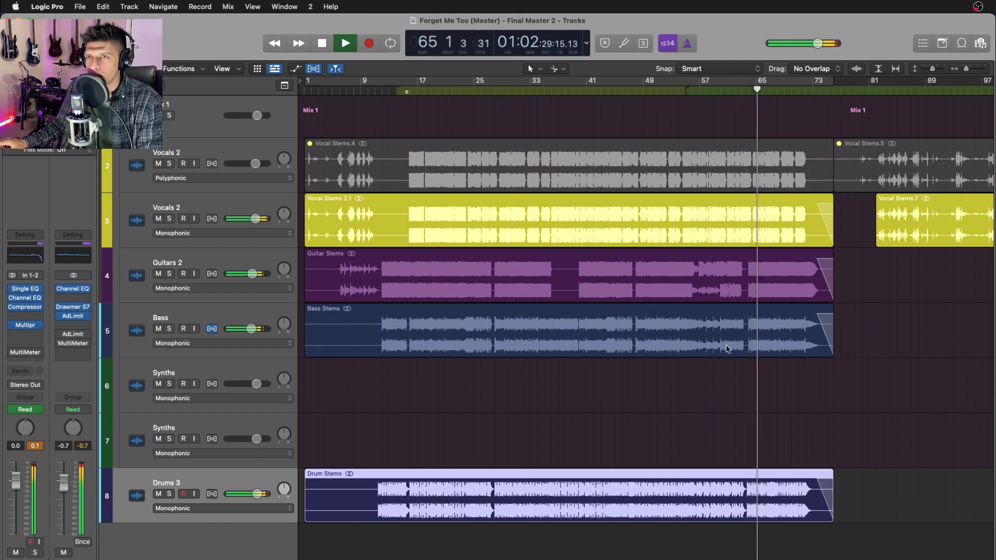
left_click(158, 219)
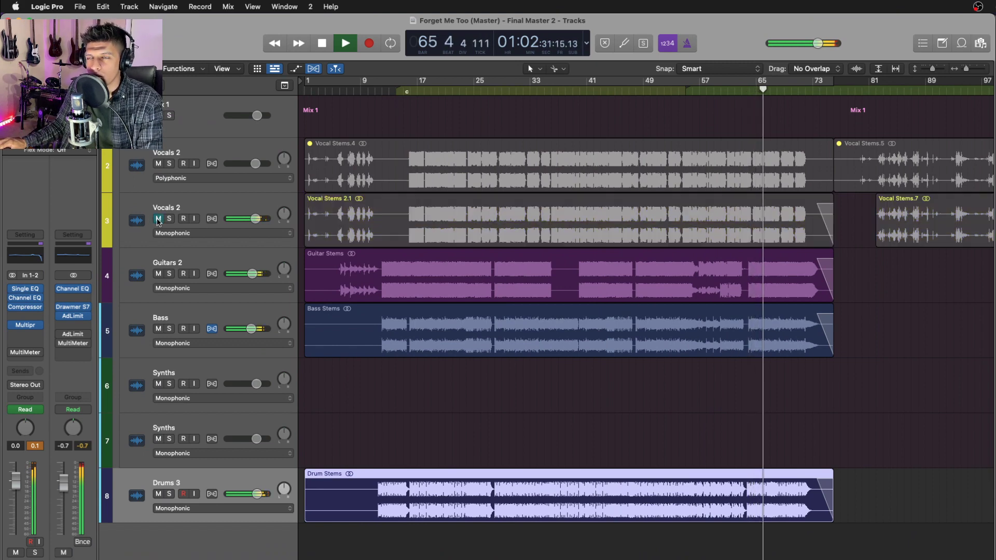
left_click(158, 219)
Enlarge the track view to examine the guitar, bass and drum faders during the final section, and stop playback.
key("super+Down")
key("super+Right")
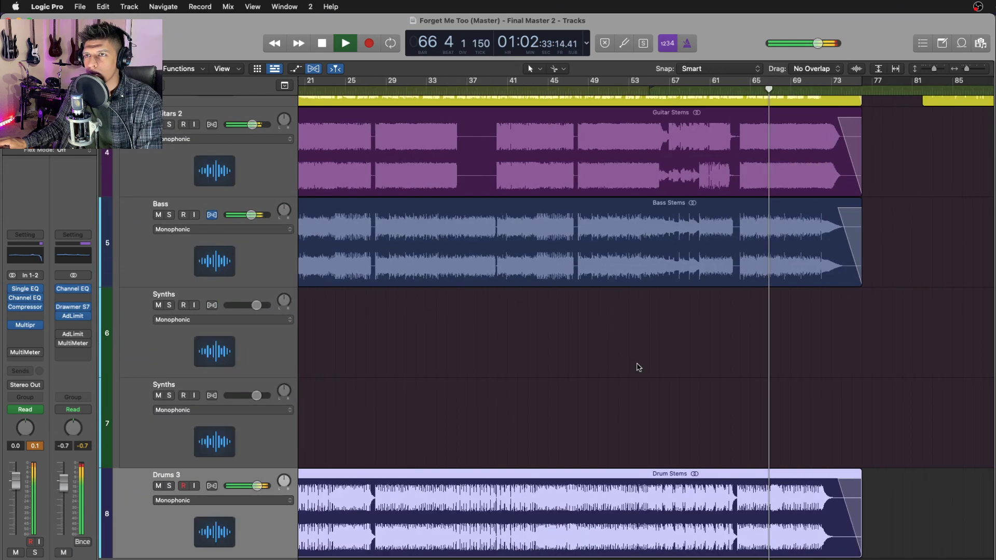
scroll(638, 367, "up", 2)
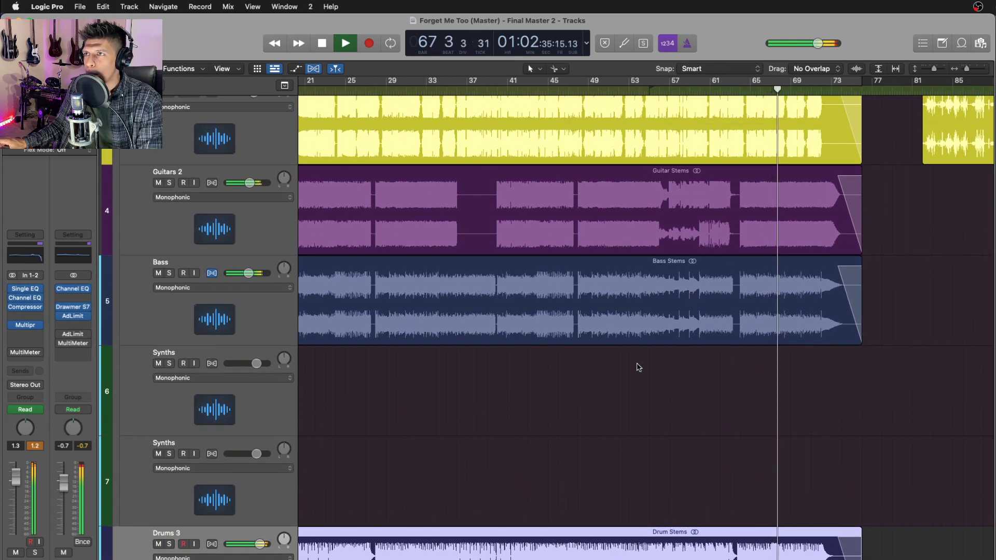
key("space")
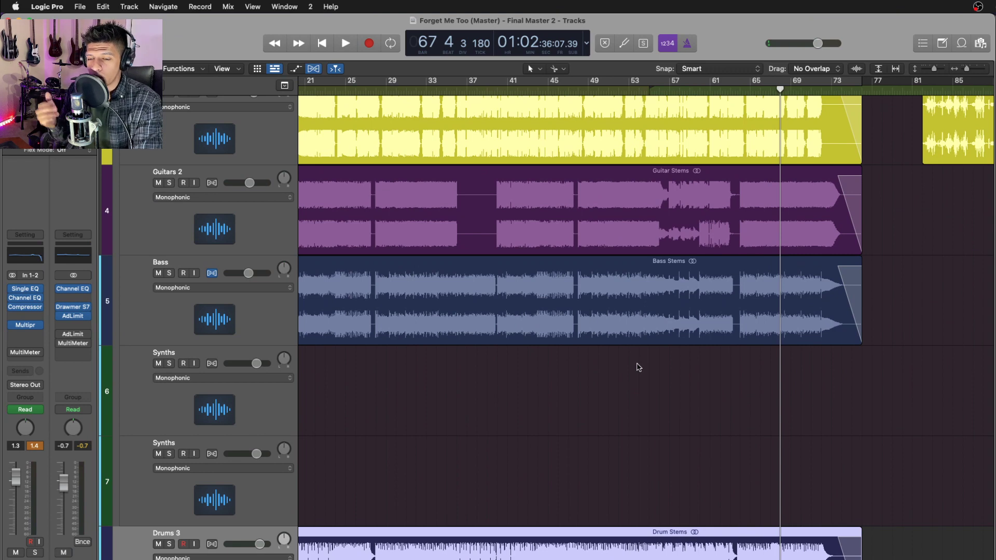
Switch to Safari, play the "forget me too" cover video from about 2:20, pause it and return to Logic Pro.
key("super+Tab")
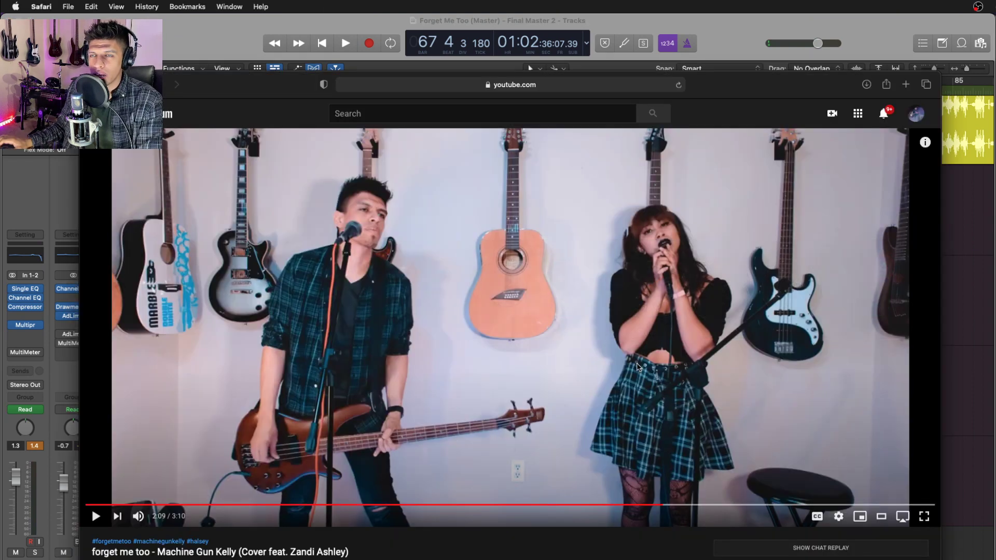
left_click(529, 378)
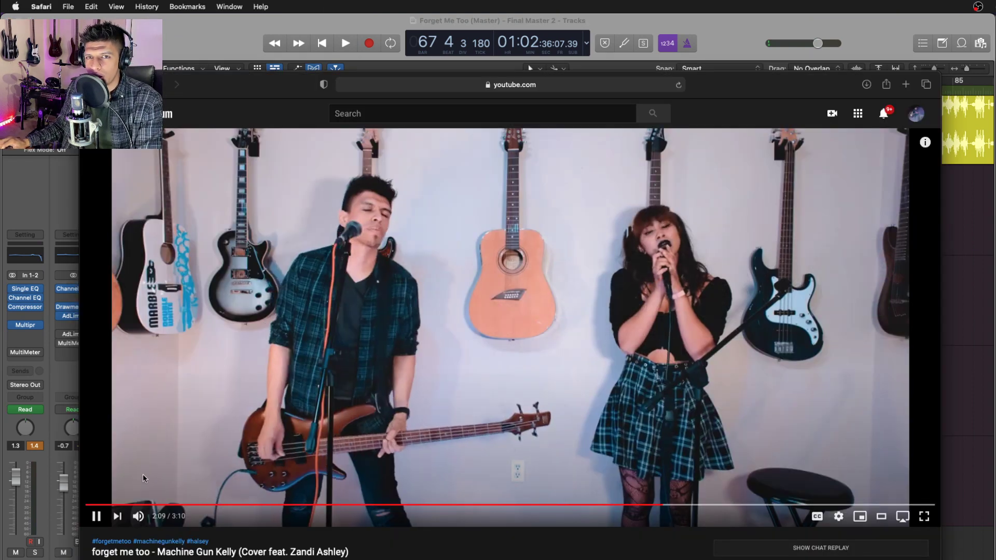
left_click(708, 505)
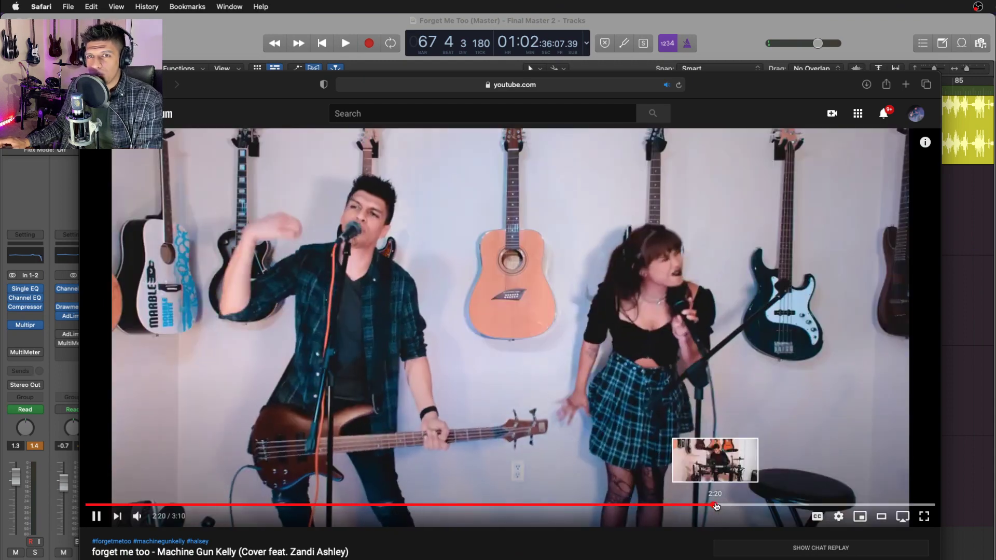
mouse_move(135, 519)
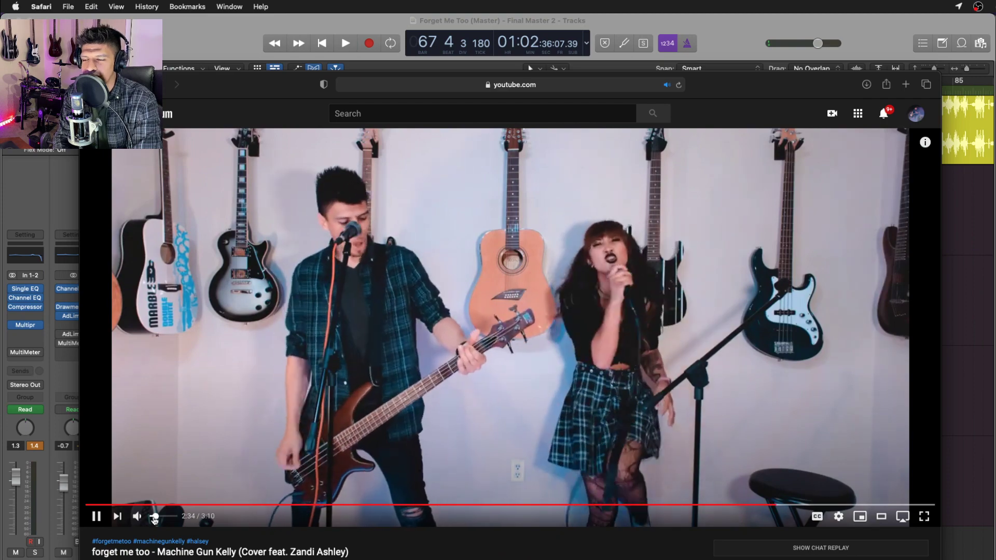
key("space")
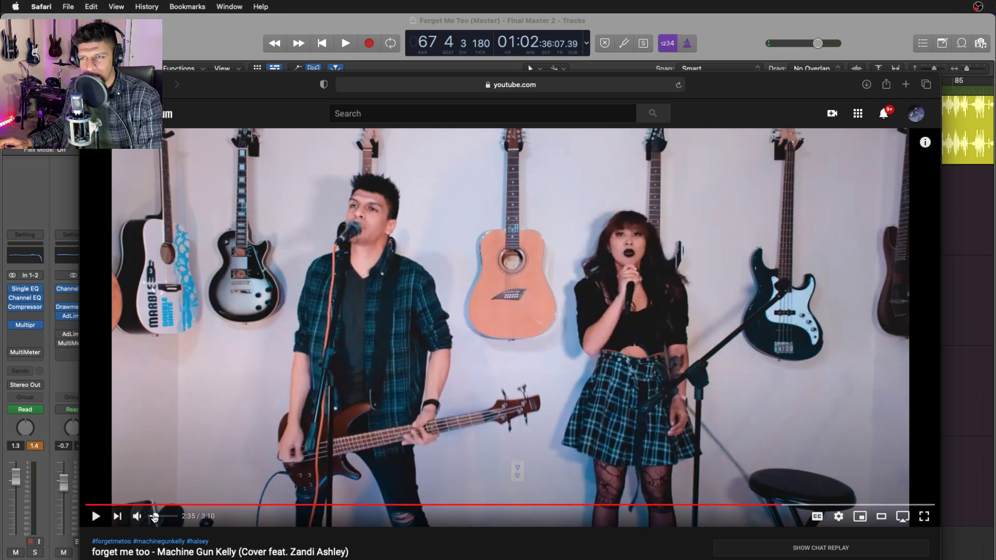
key("super+Tab")
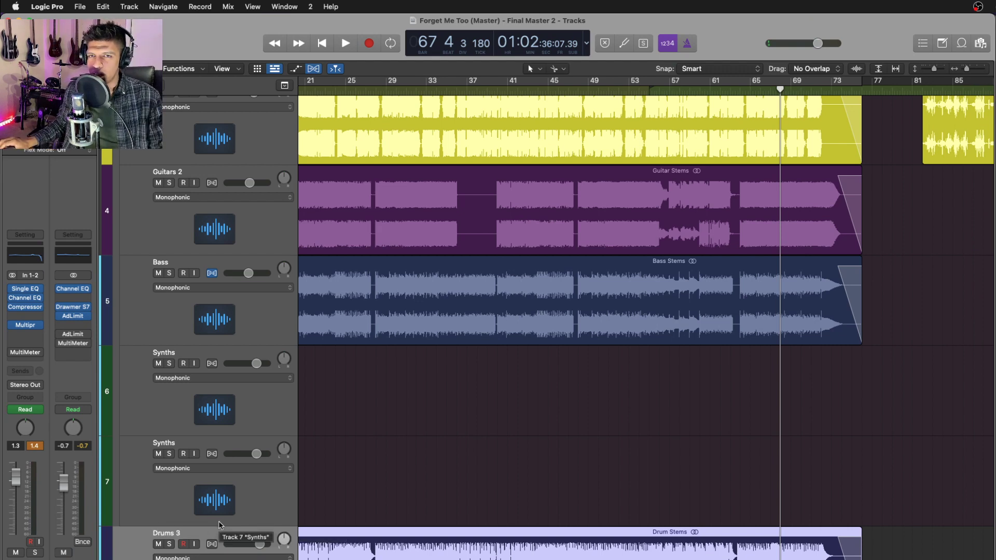
mouse_move(365, 557)
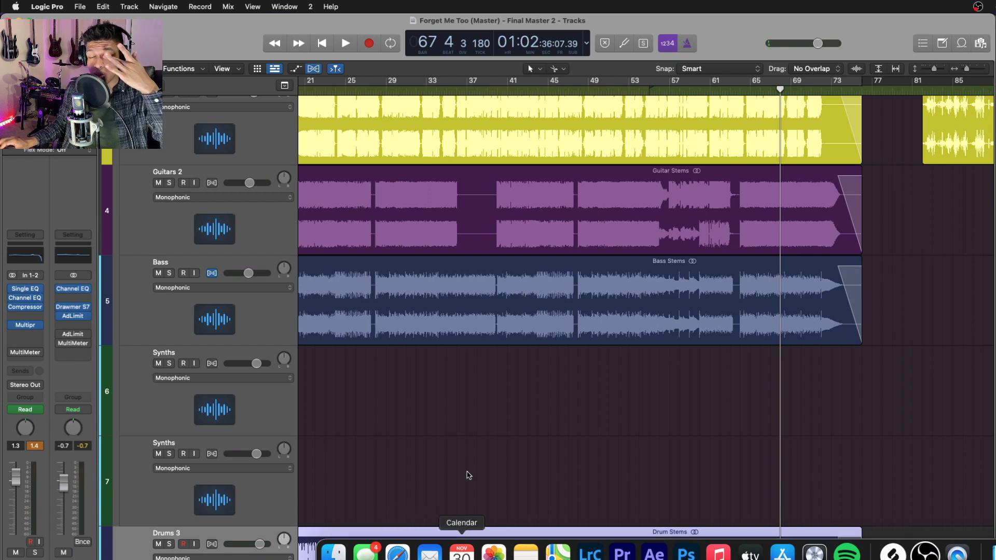